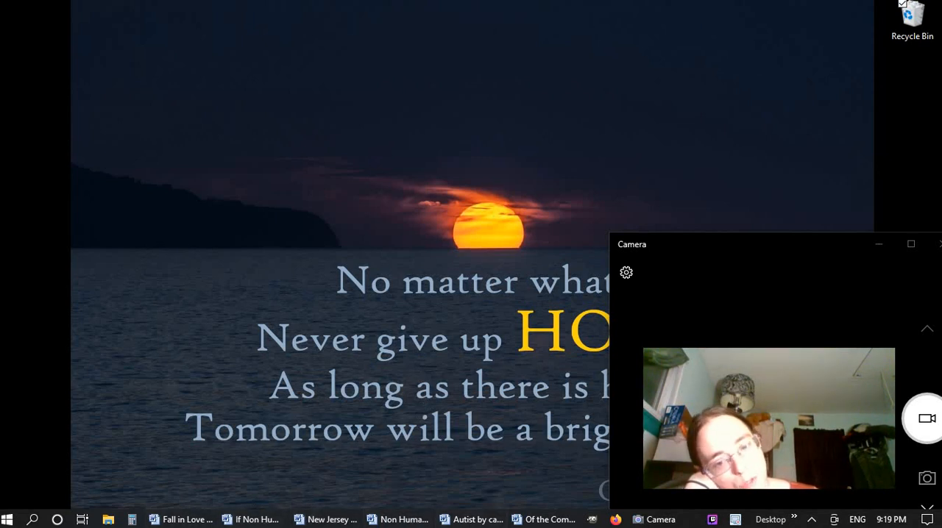
Bring up the Of the Coming of the Moon.doc document and close it
mouse_move(507, 522)
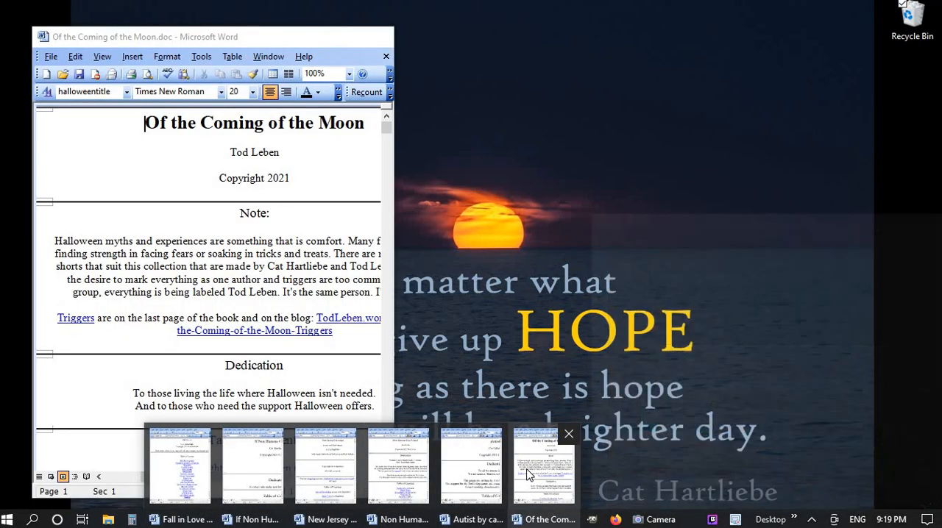
left_click(526, 476)
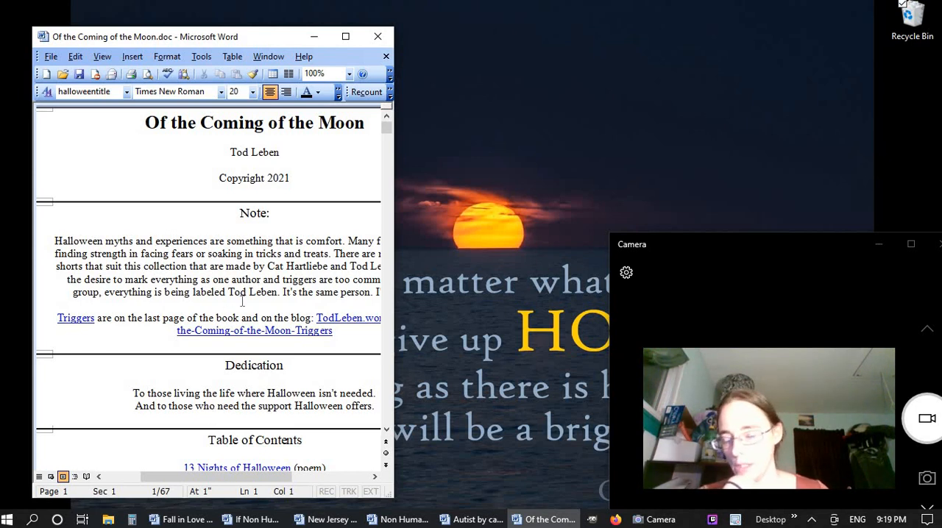
left_click(378, 43)
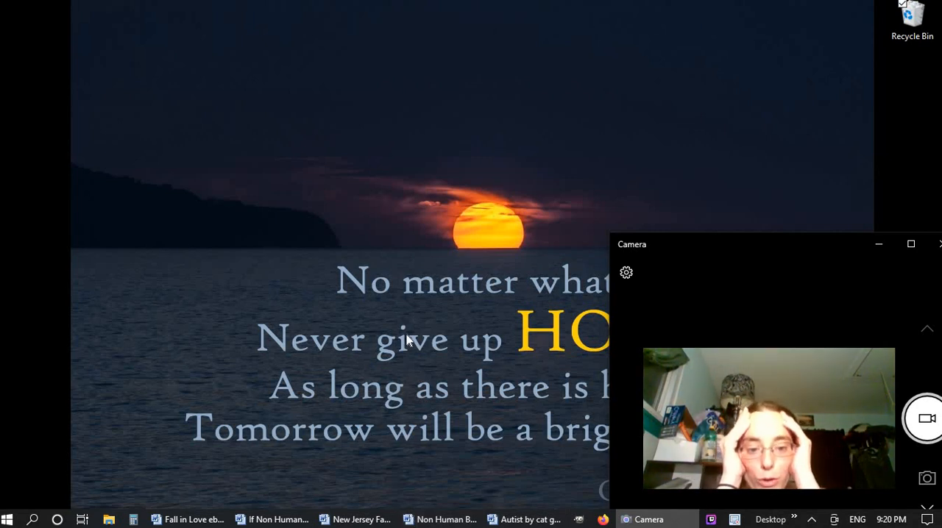
Open the 6x9 Poems and Shorts document from the recent files and examine its front matter and contents tables
left_click(109, 520)
scroll(534, 400, "down", 1)
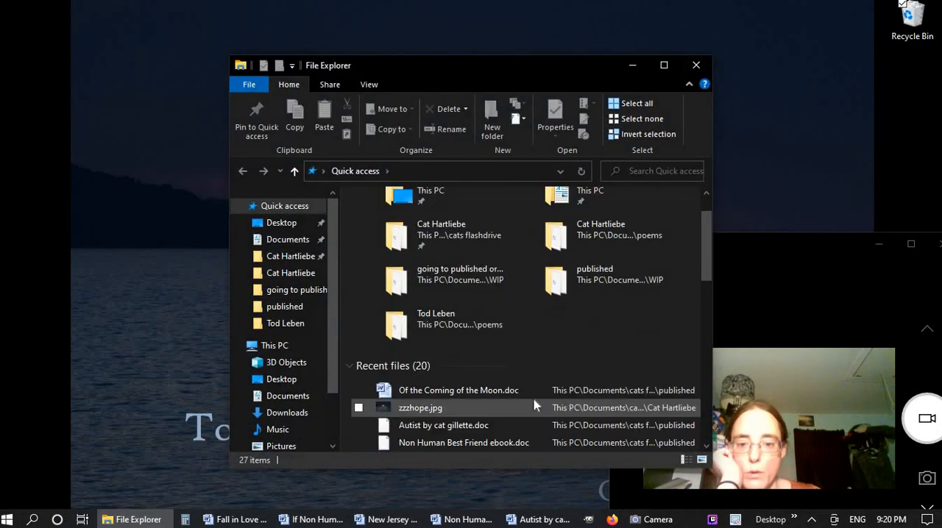
scroll(537, 410, "down", 4)
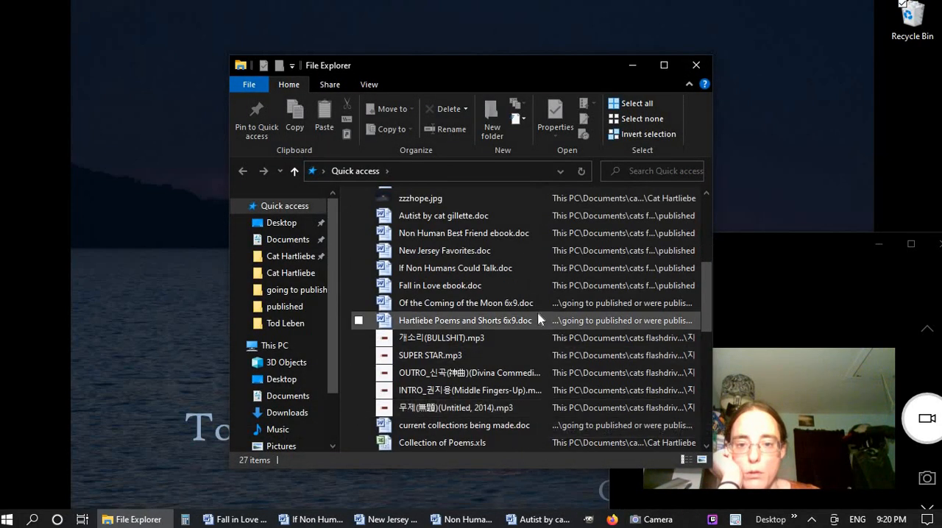
double_click(530, 321)
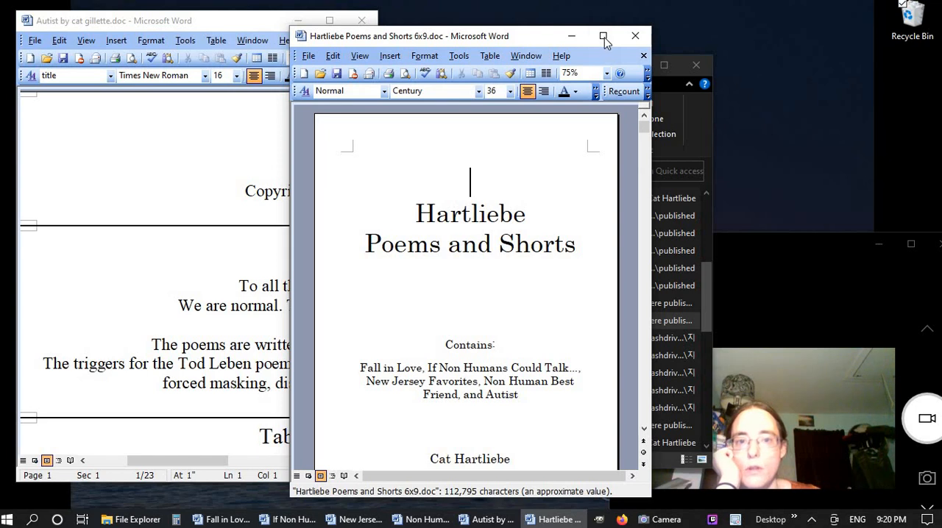
left_click(603, 38)
scroll(540, 368, "down", 6)
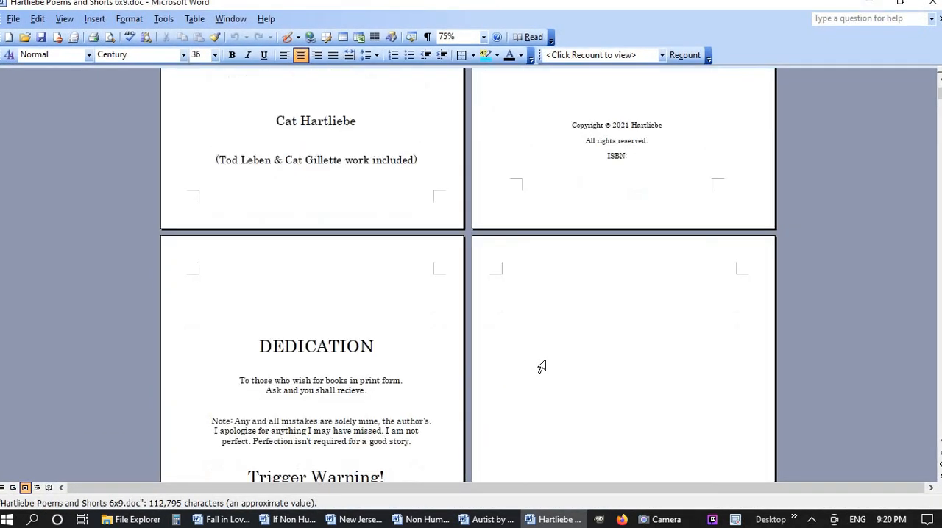
scroll(542, 366, "down", 10)
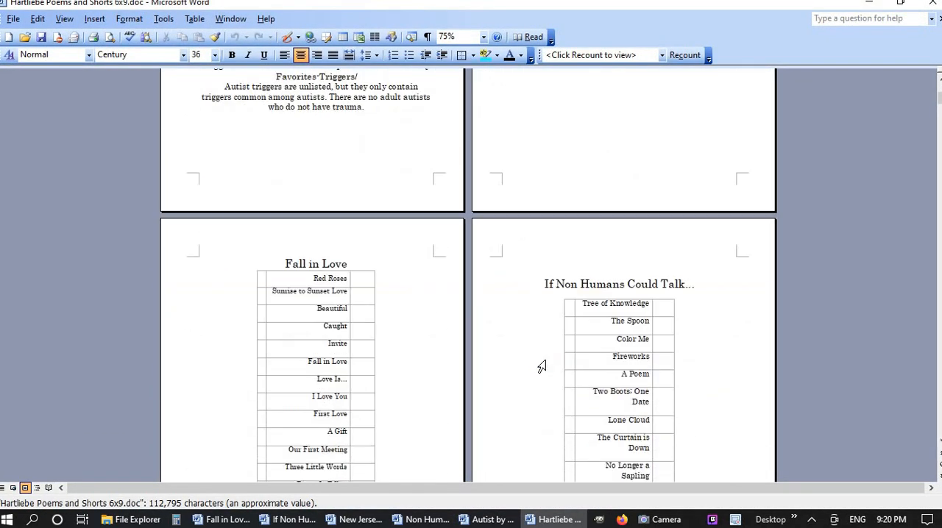
scroll(542, 367, "down", 10)
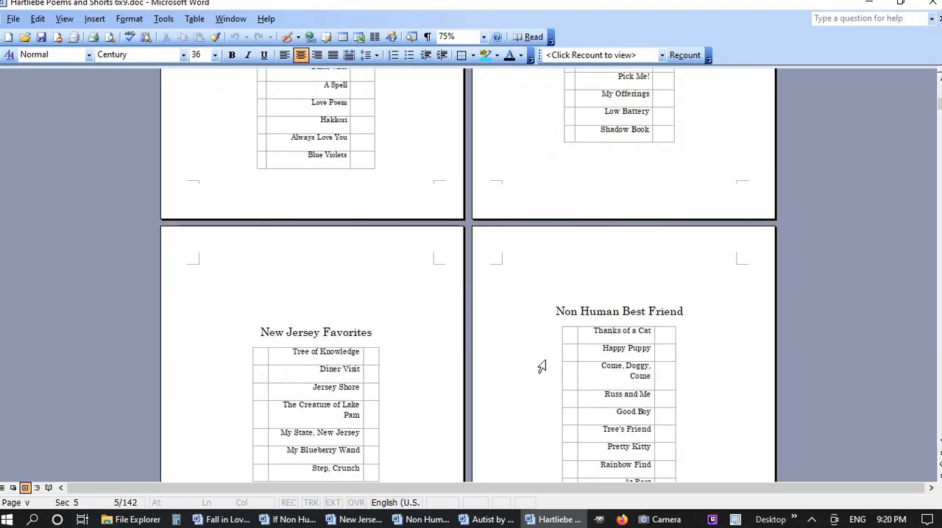
scroll(542, 367, "down", 4)
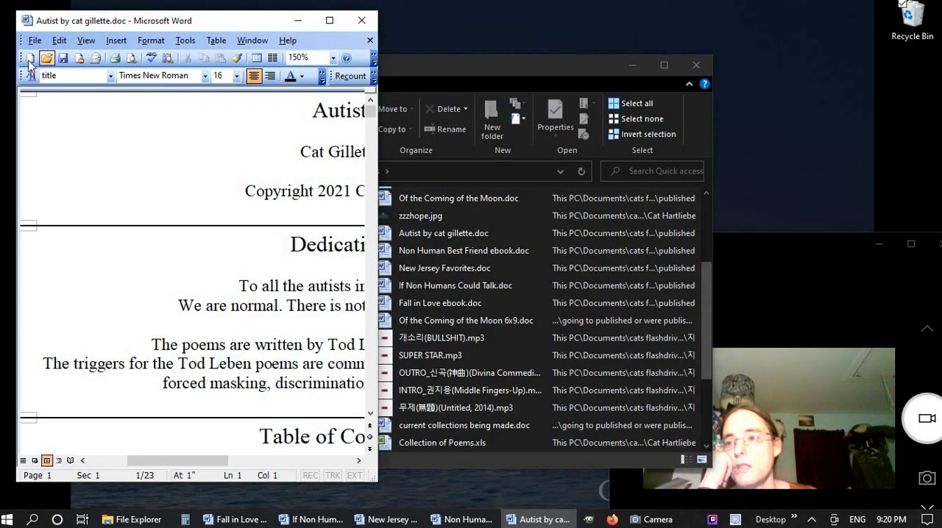
Create a new blank document in a maximized window and set its zoom to 100%
left_click(30, 59)
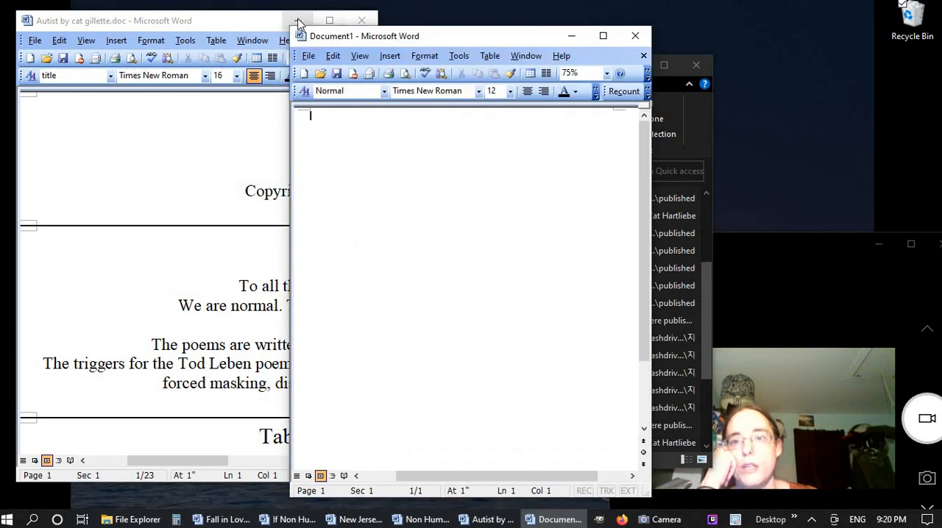
left_click(297, 21)
left_click(602, 35)
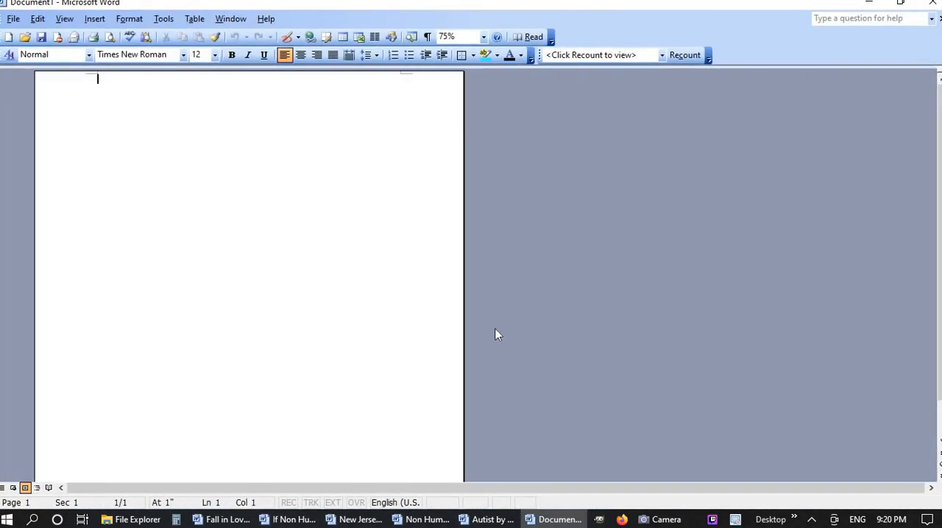
left_click(474, 38)
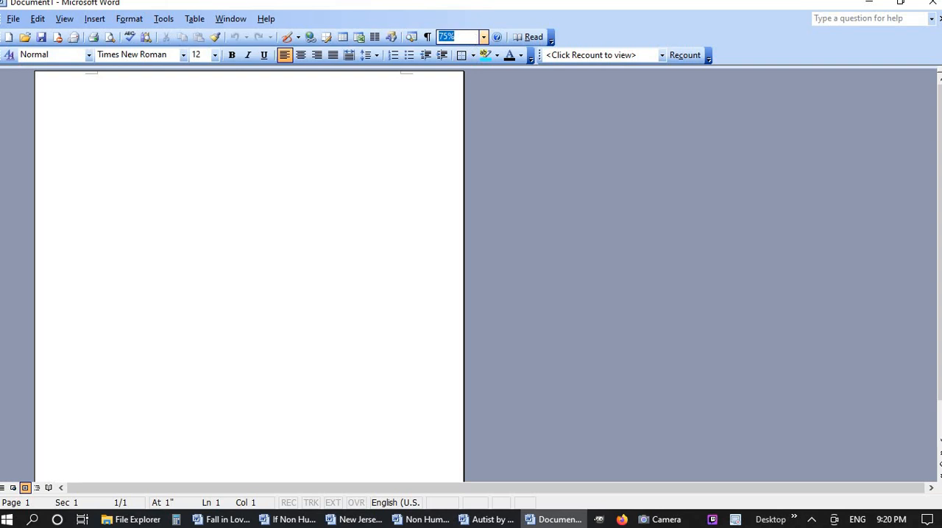
type("100")
key("Return")
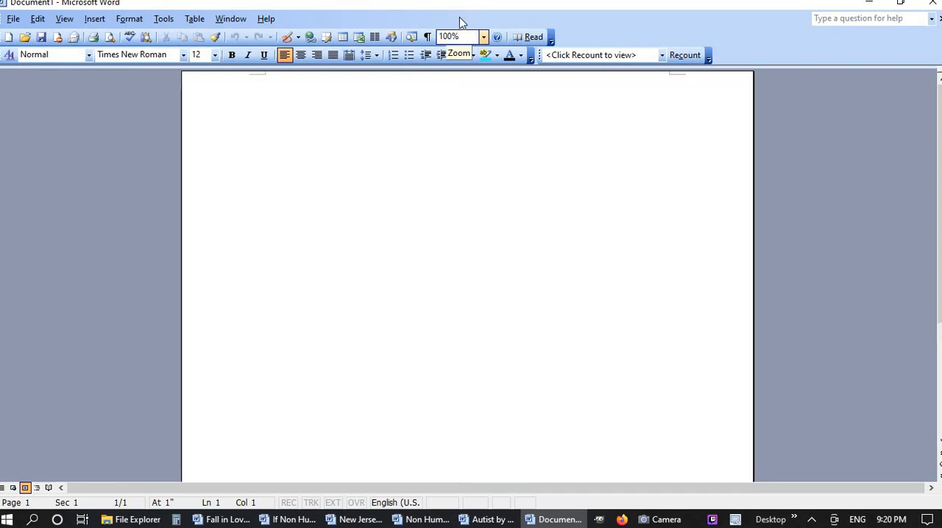
scroll(390, 221, "up", 2)
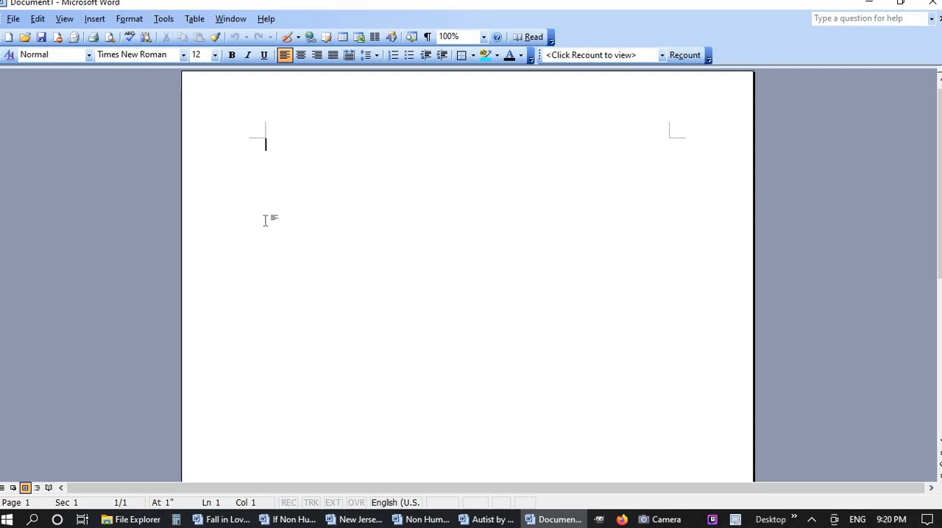
Set a custom paper size of 6 inches wide by 9 inches high for the whole document
left_click(12, 22)
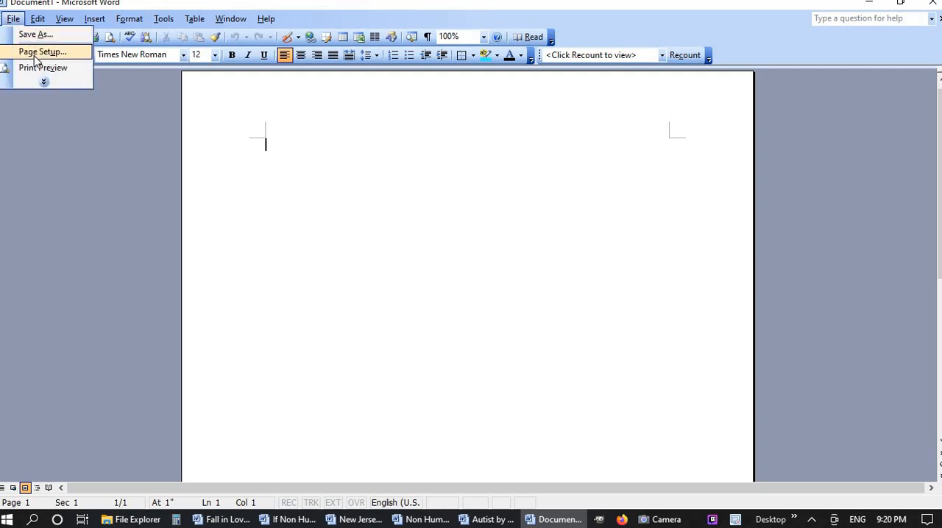
left_click(42, 52)
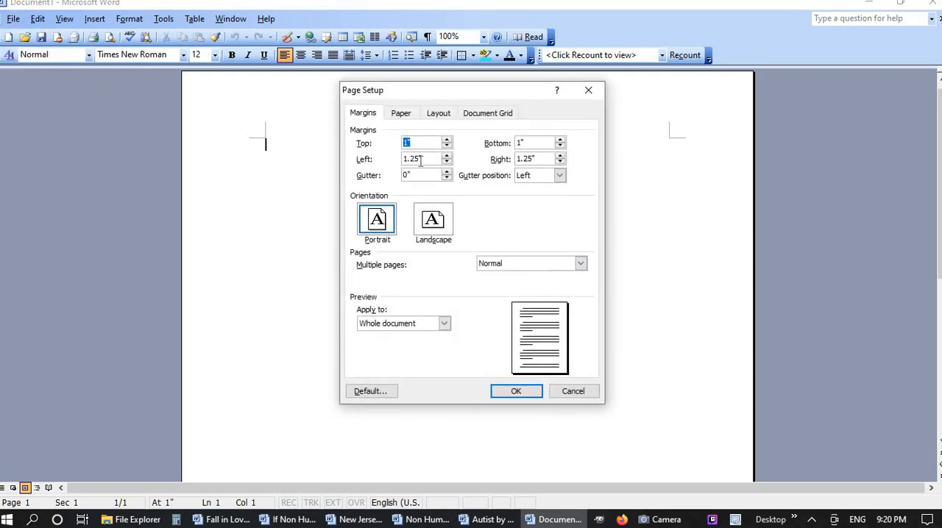
left_click(402, 113)
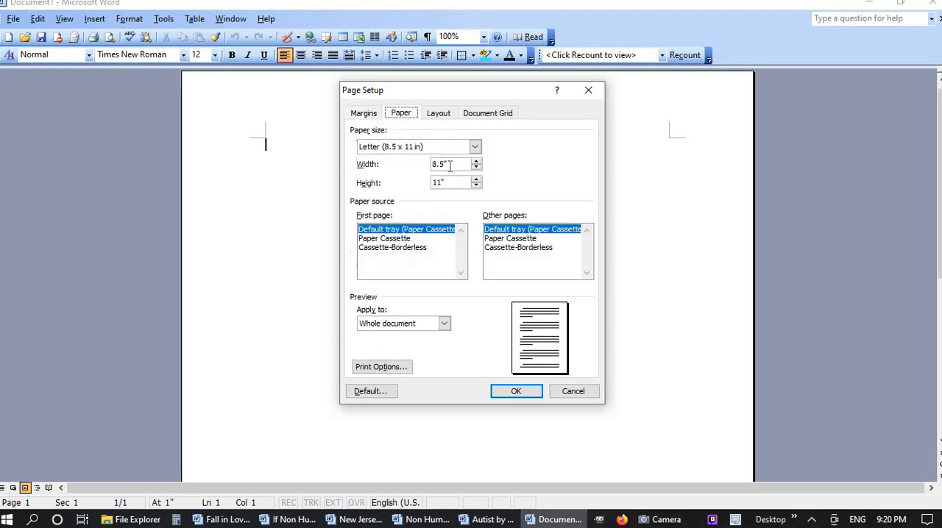
left_click_drag(450, 165, 401, 174)
type("6")
key("Tab")
type("9")
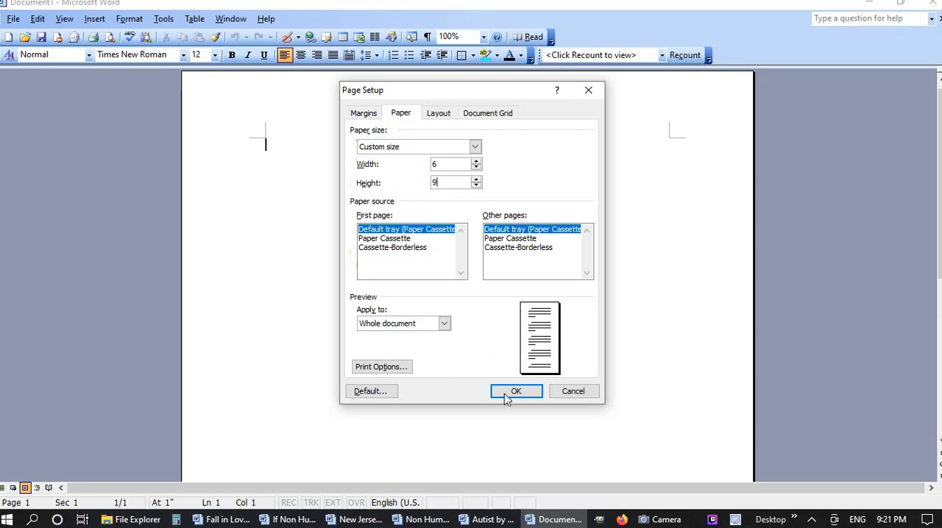
Set multiple pages to mirror margins, apply the page setup, and check the page in print preview
left_click(363, 114)
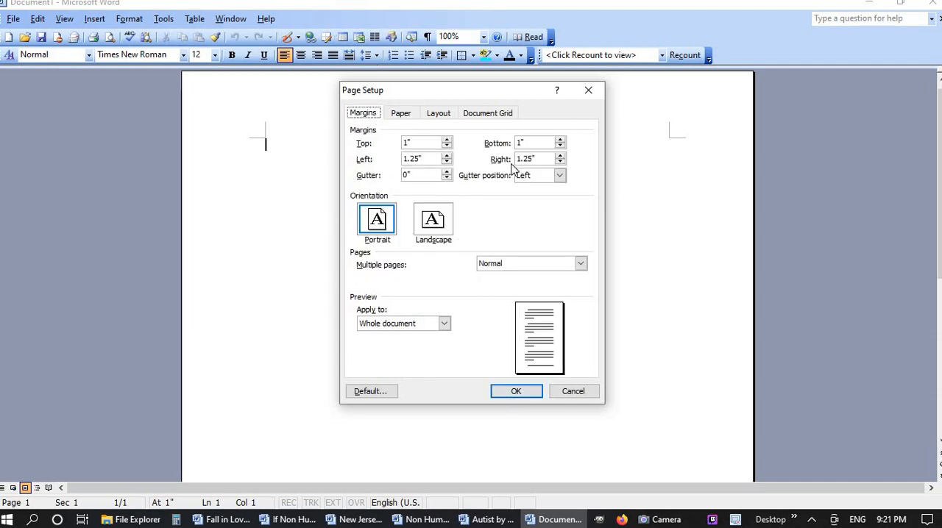
left_click(523, 265)
left_click(523, 286)
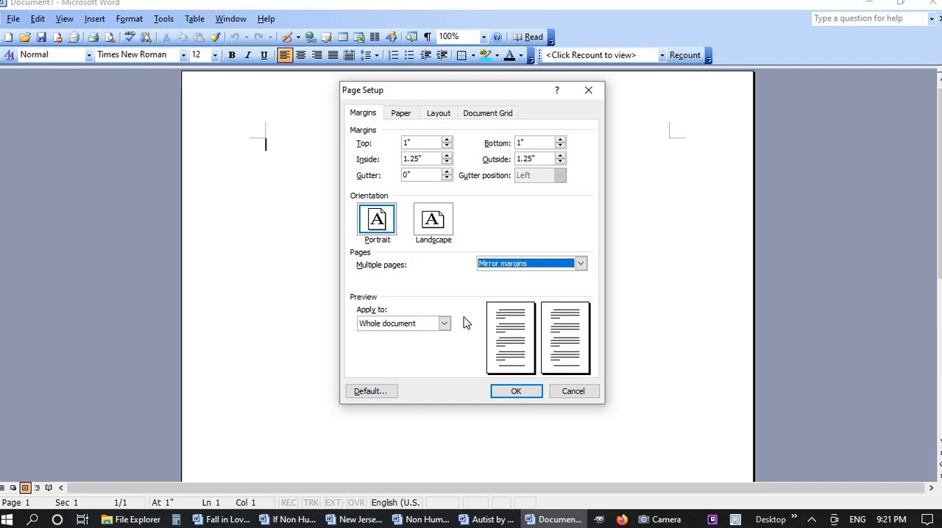
left_click(401, 113)
left_click(363, 113)
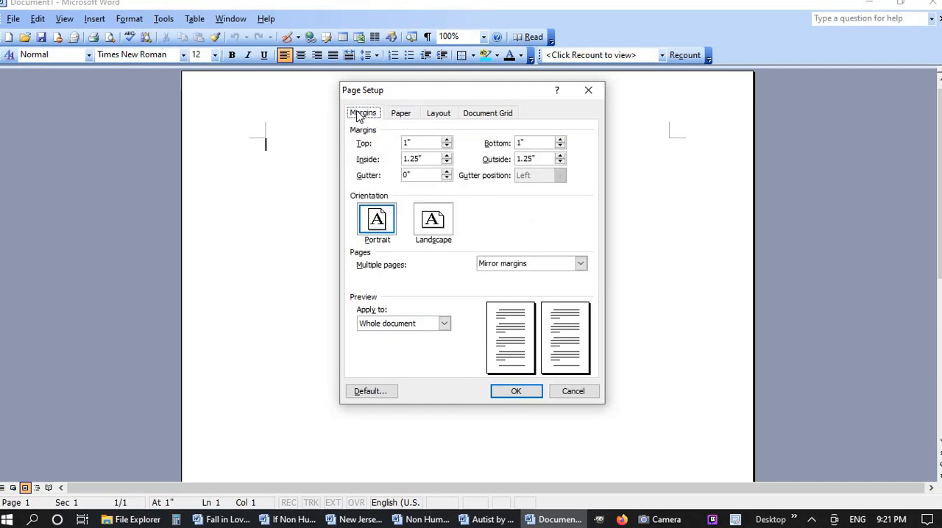
left_click(515, 391)
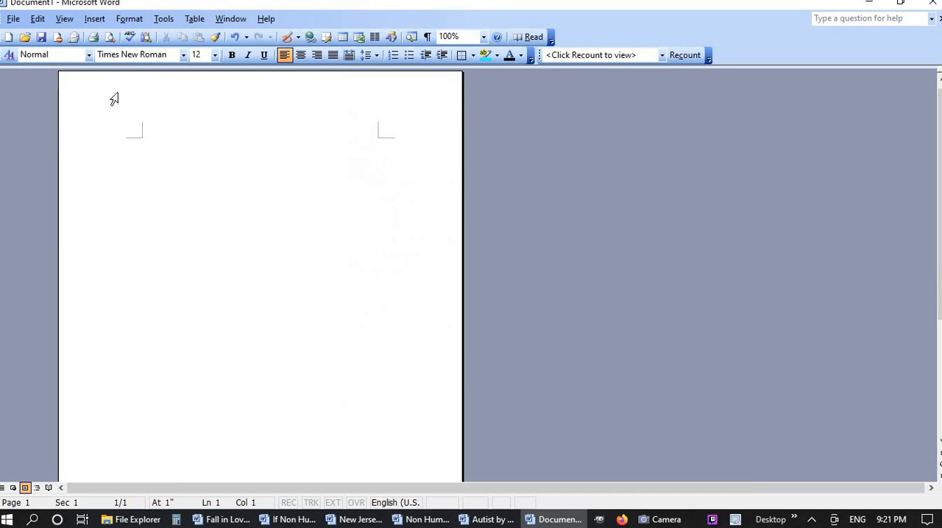
left_click(110, 37)
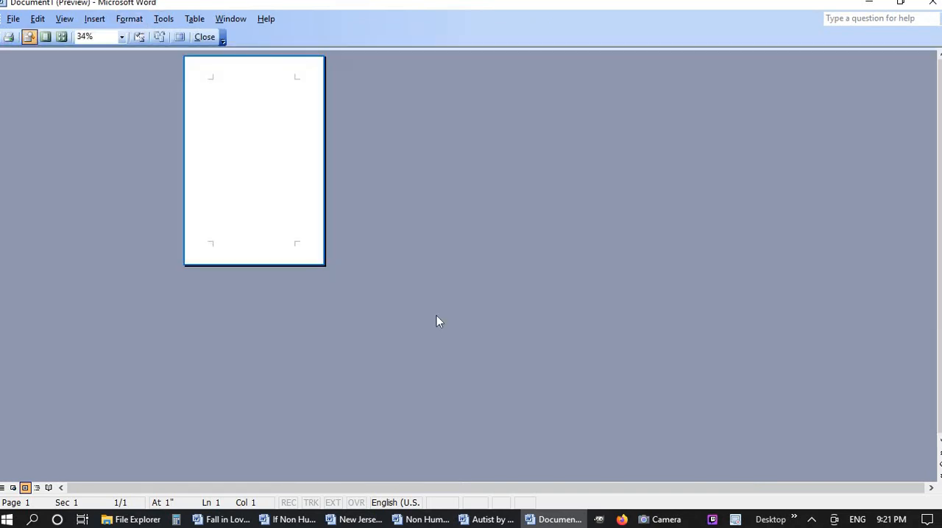
left_click(206, 38)
Set the top and bottom page margins to .76 inches in Page Setup
left_click(13, 18)
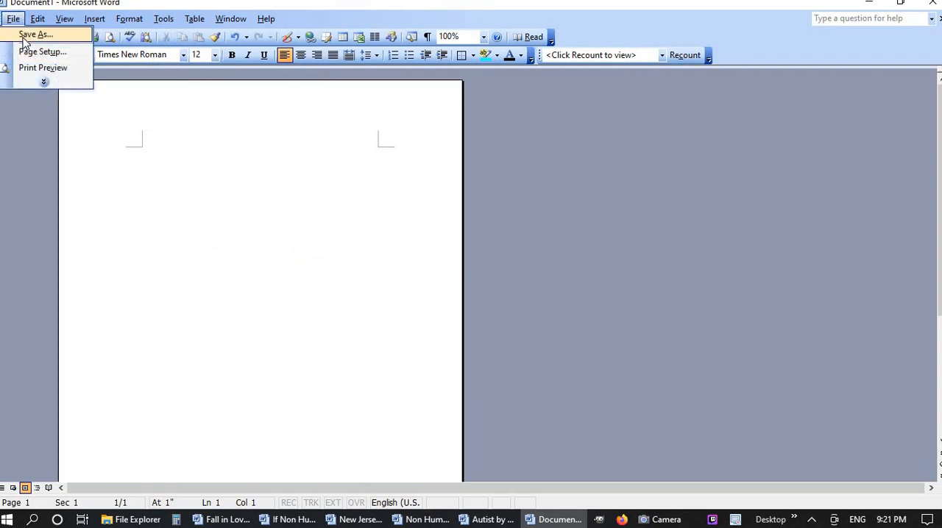
left_click(36, 52)
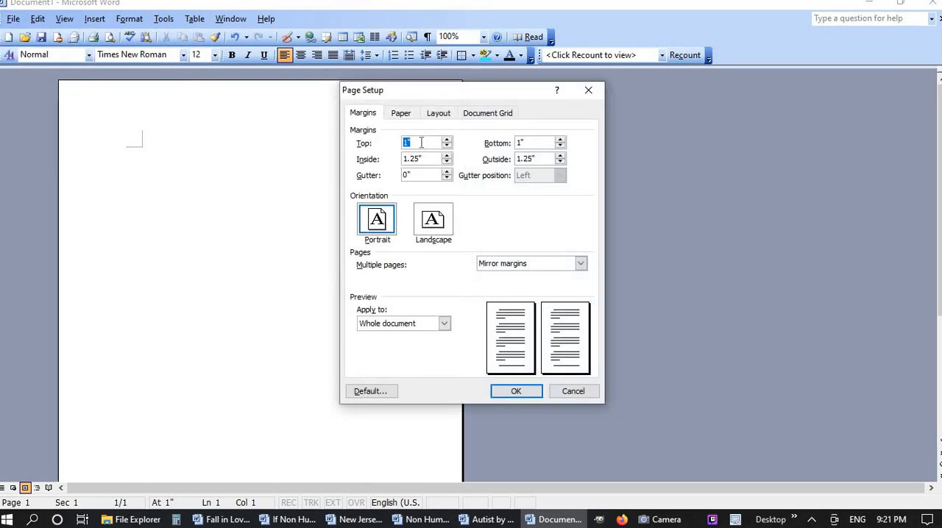
type(".6")
key("BackSpace")
type("76")
key("Tab")
type(".76")
key("Tab")
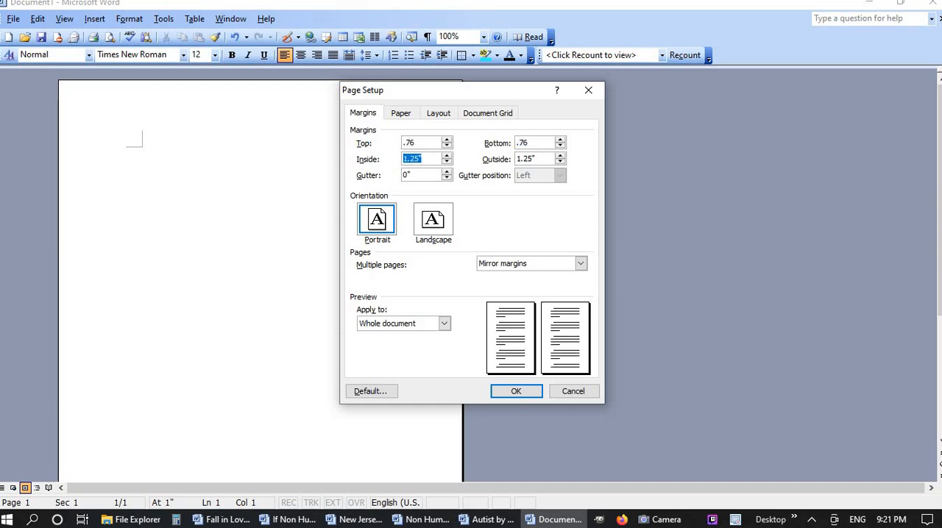
Set the inside margin to .76 and the outside margin to .6 inches, and apply the page setup
type(".76")
key("Tab")
type(".6")
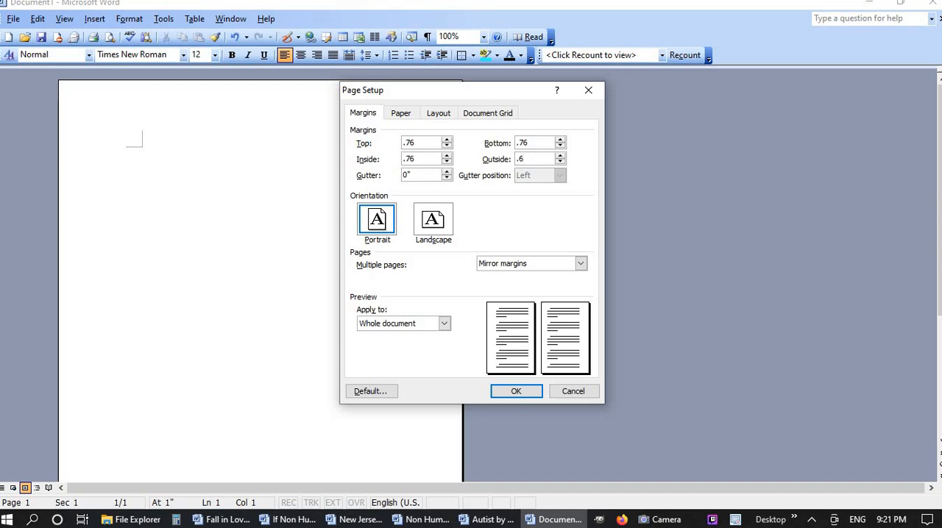
key("Tab")
left_click(662, 519)
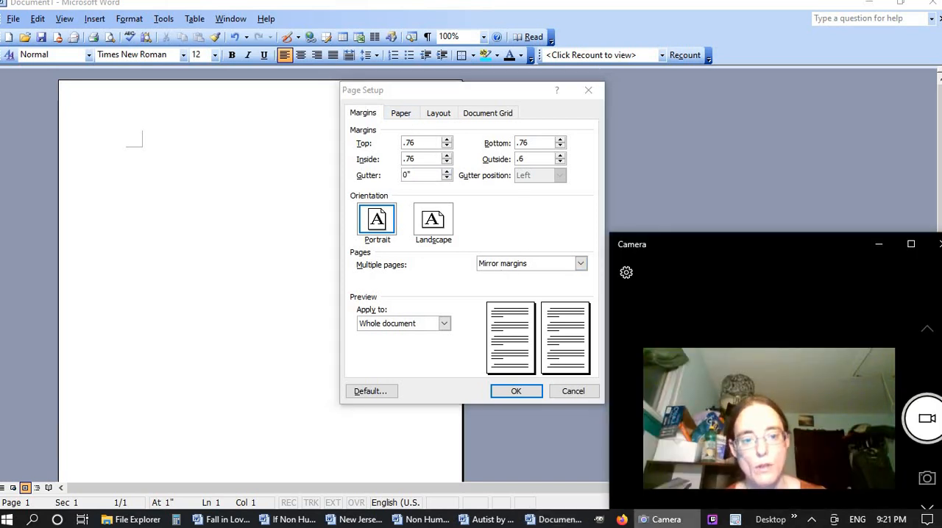
left_click(902, 15)
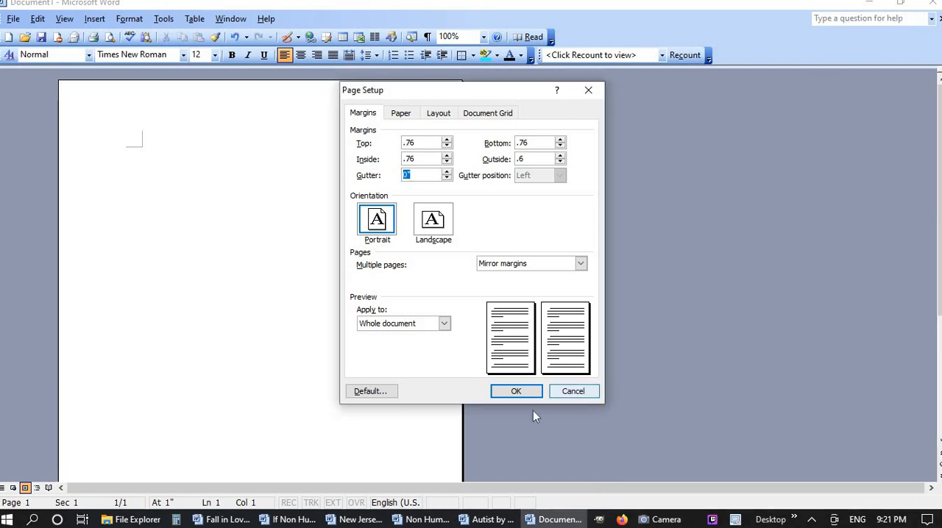
left_click(515, 391)
Restore the maximized document window, move it clear of the camera view, and enlarge it
left_click(899, 6)
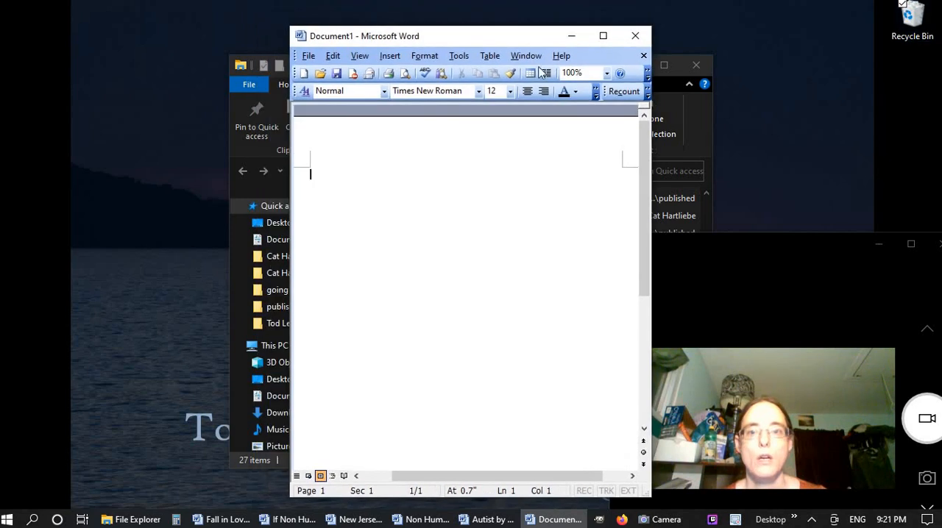
left_click_drag(463, 36, 251, 29)
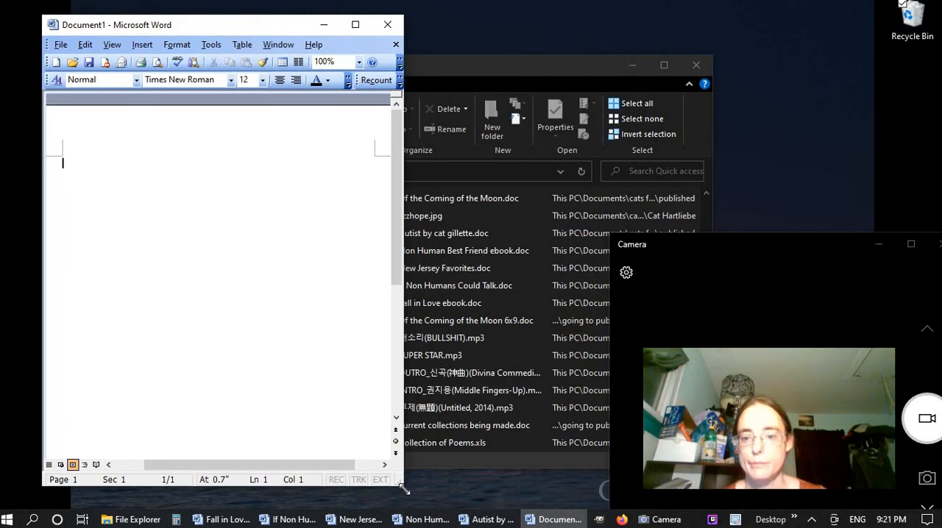
left_click_drag(403, 489, 527, 509)
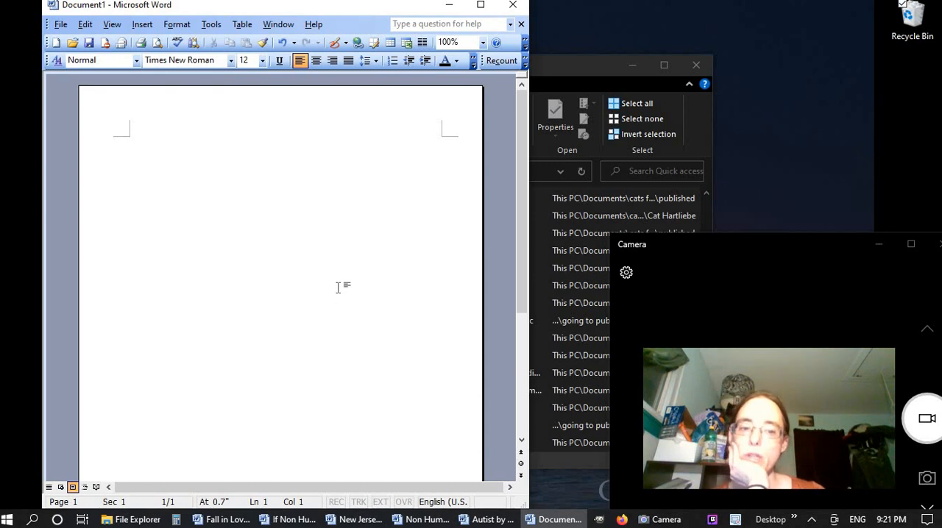
Enable different odd and even and different first page headers and footers in Page Setup, and apply them to the whole document
left_click(60, 26)
left_click(59, 58)
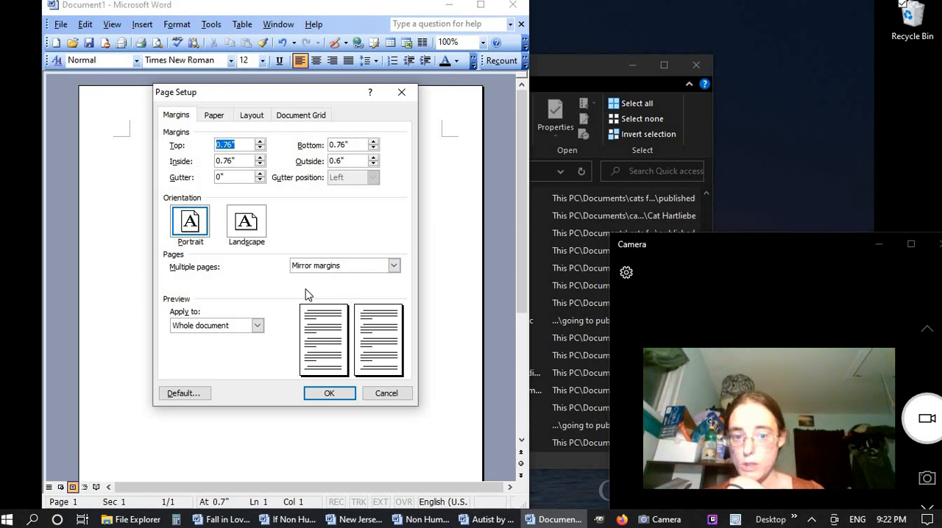
left_click(217, 121)
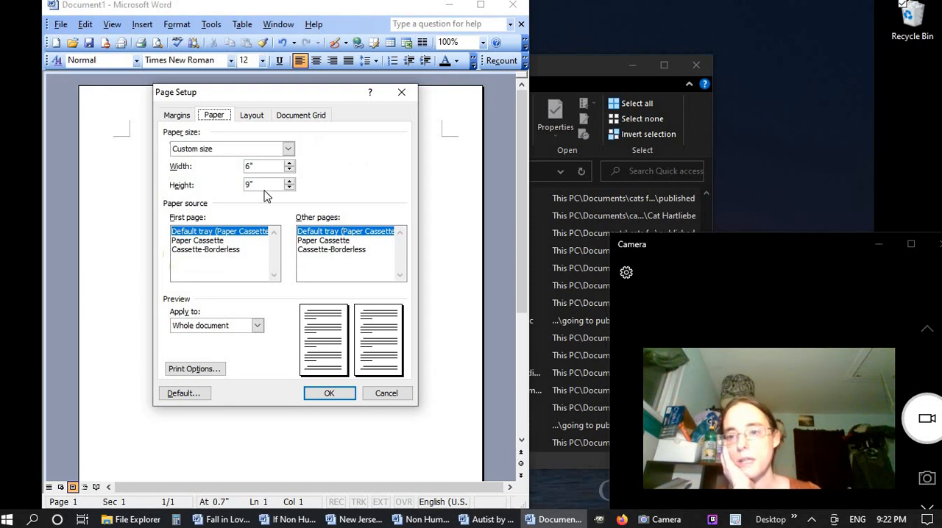
left_click(250, 117)
left_click(245, 204)
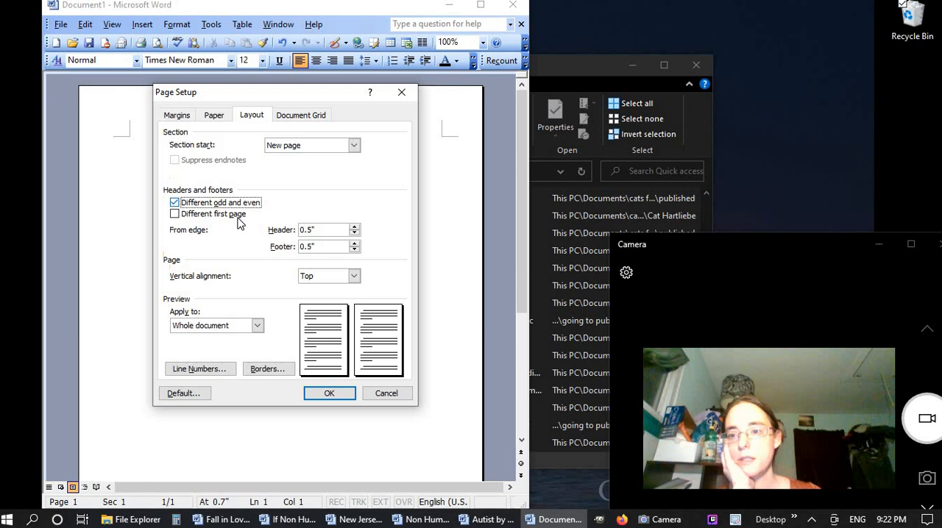
left_click(237, 218)
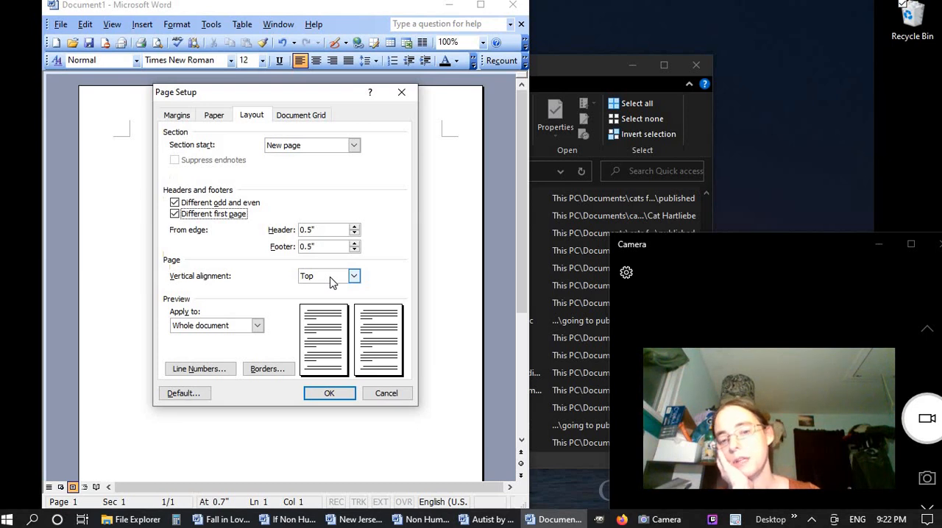
left_click(312, 117)
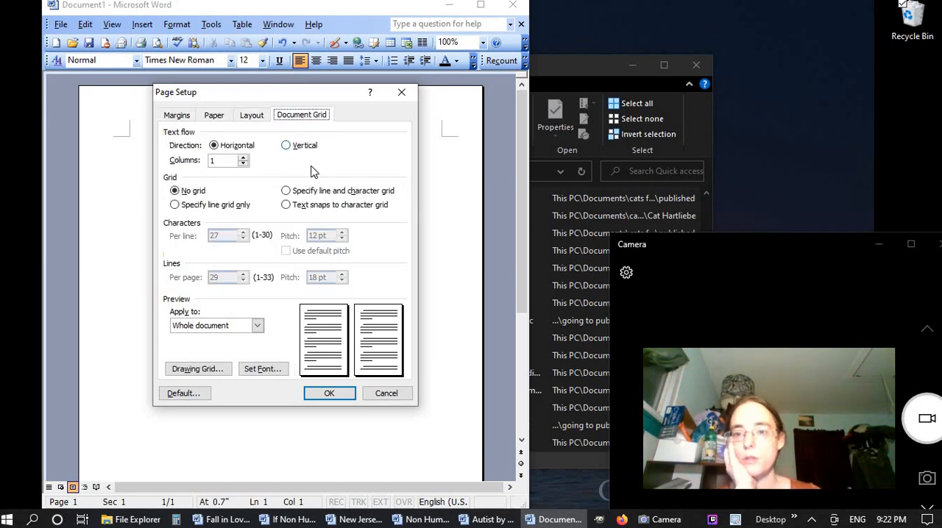
left_click(175, 116)
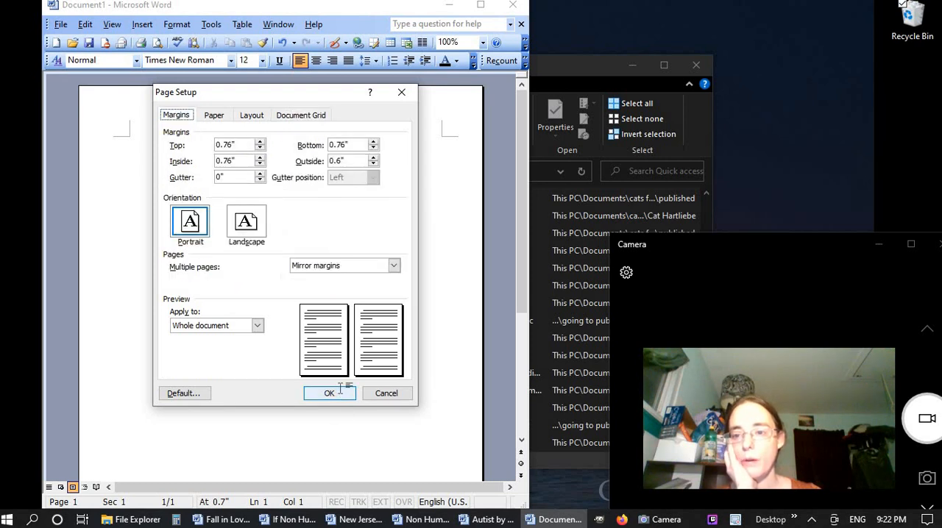
left_click(327, 392)
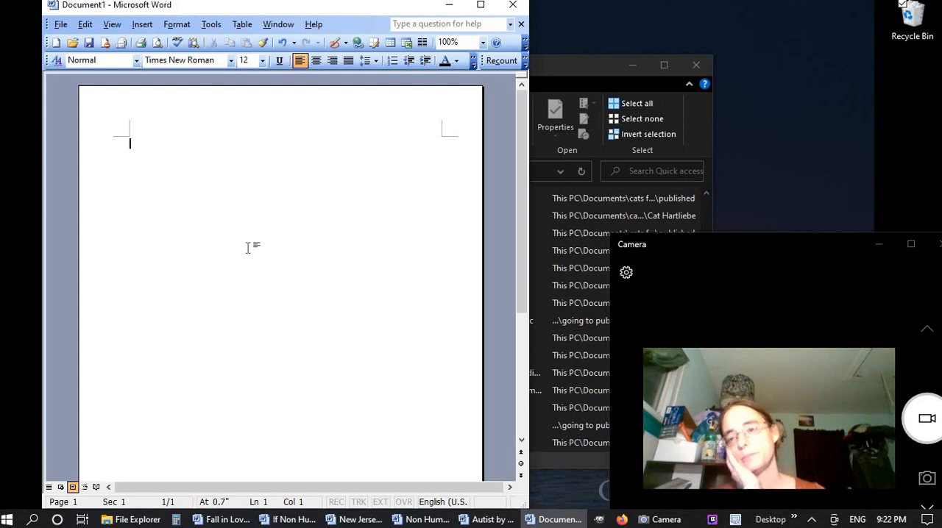
type("Title")
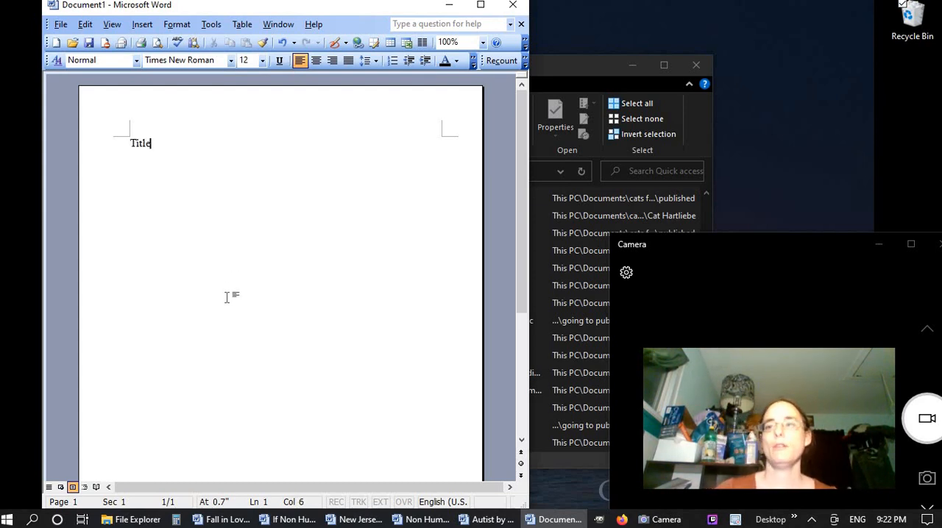
left_click(57, 61)
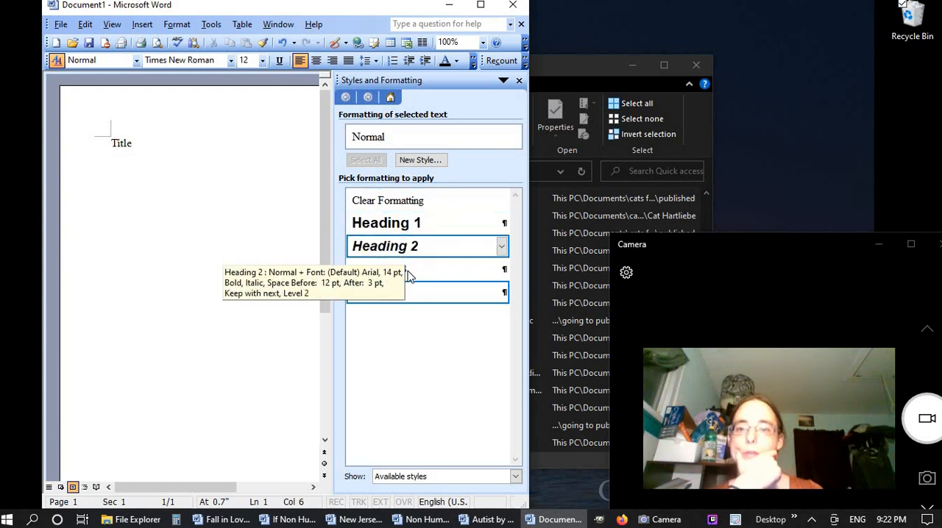
right_click(410, 230)
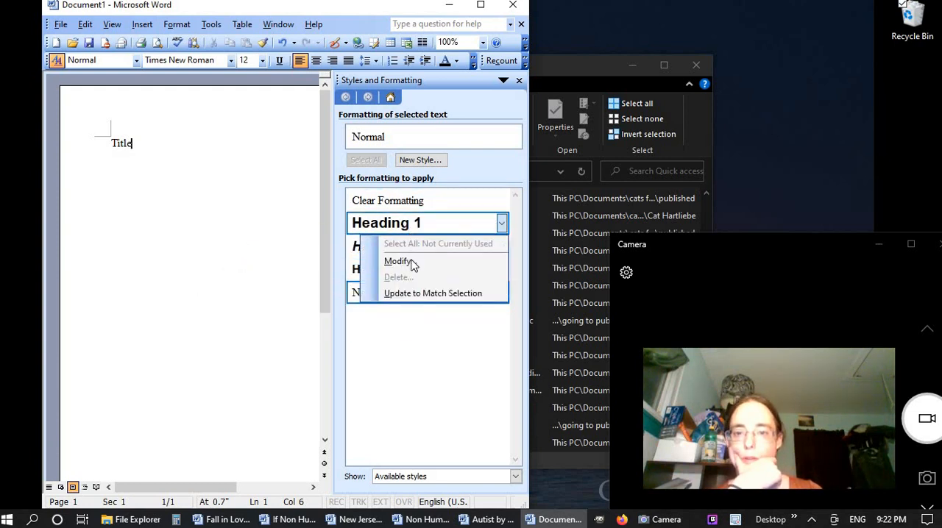
left_click(425, 331)
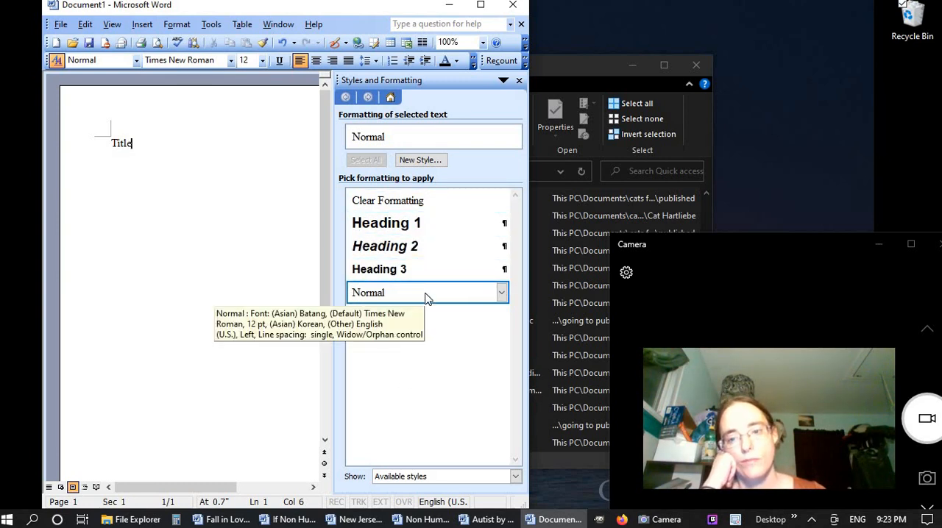
left_click(431, 161)
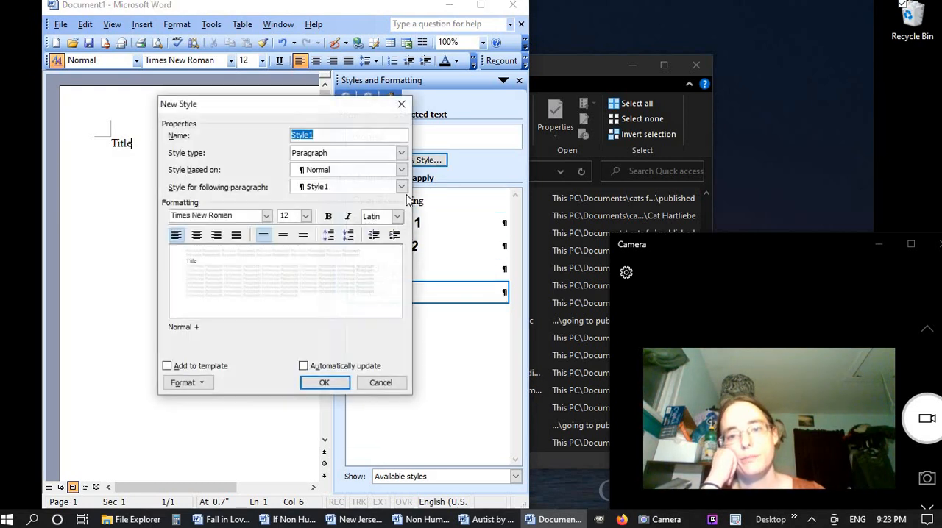
type("Ti")
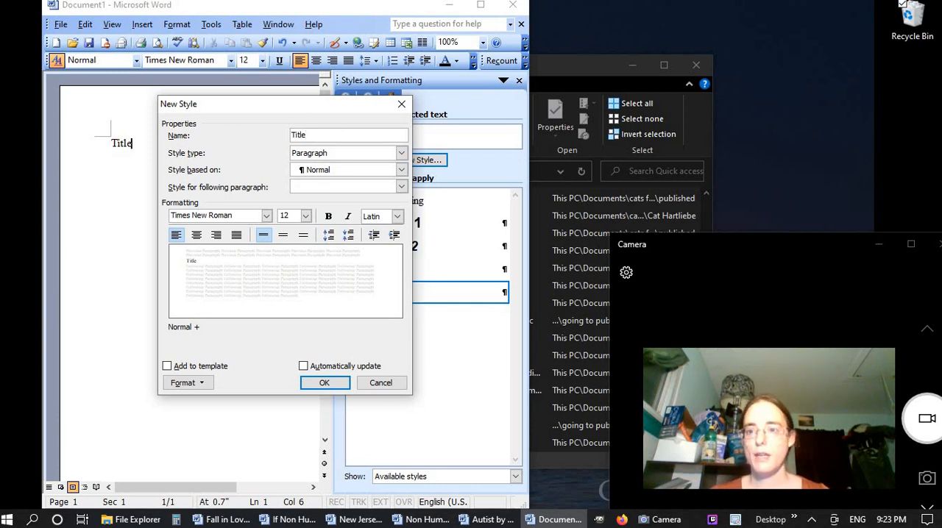
type("tle")
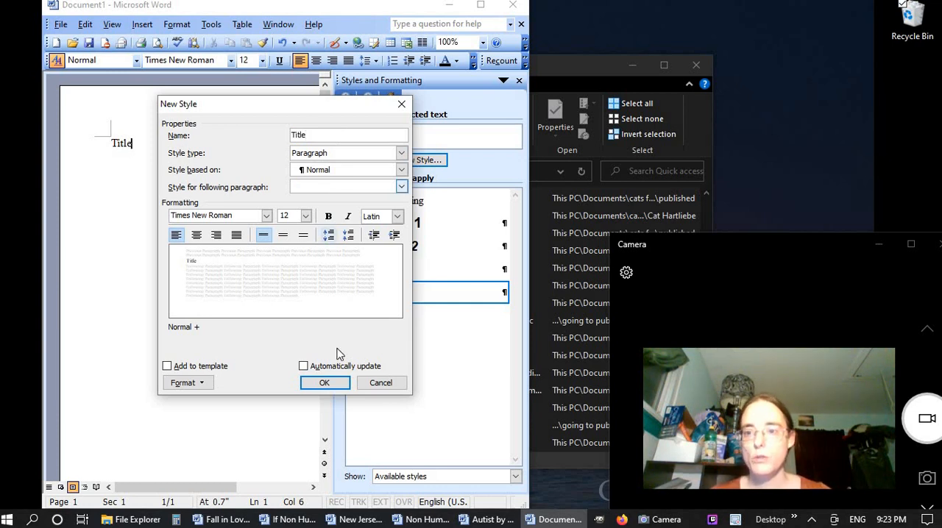
left_click(363, 388)
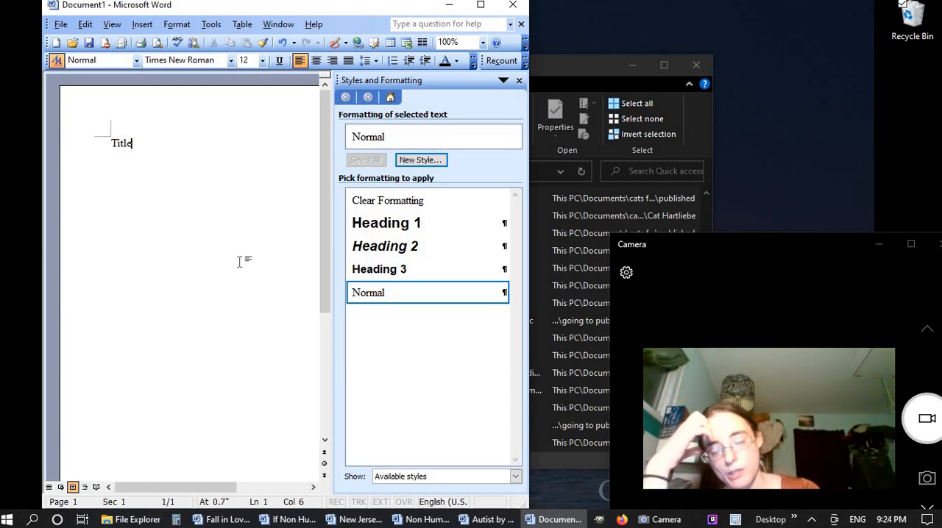
left_click(519, 80)
key("BackSpace")
key("BackSpace")
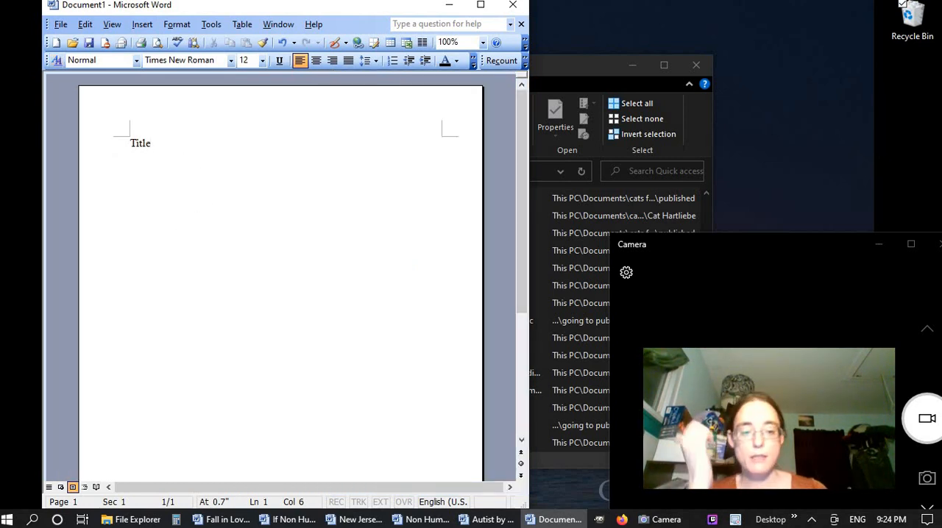
key("BackSpace")
key("BackSpace")
key("BackSpace")
Enter the book title on the first line: the author's surname followed by "Poems and Shorts"
type("Har")
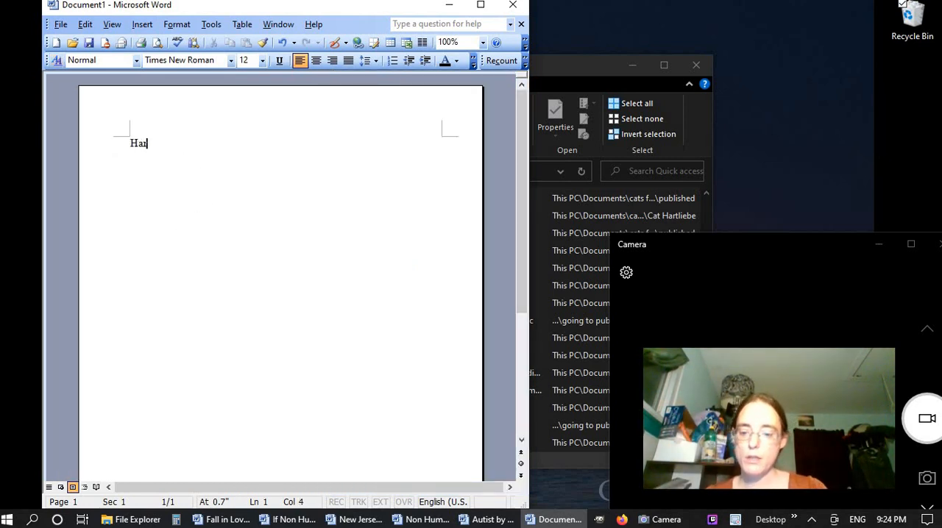
type("tliebe Po")
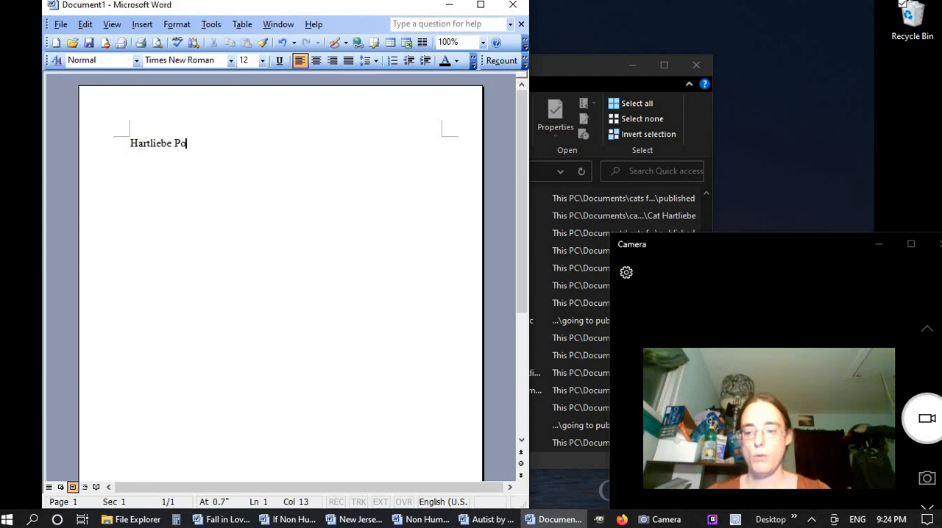
type("ems and Shorts")
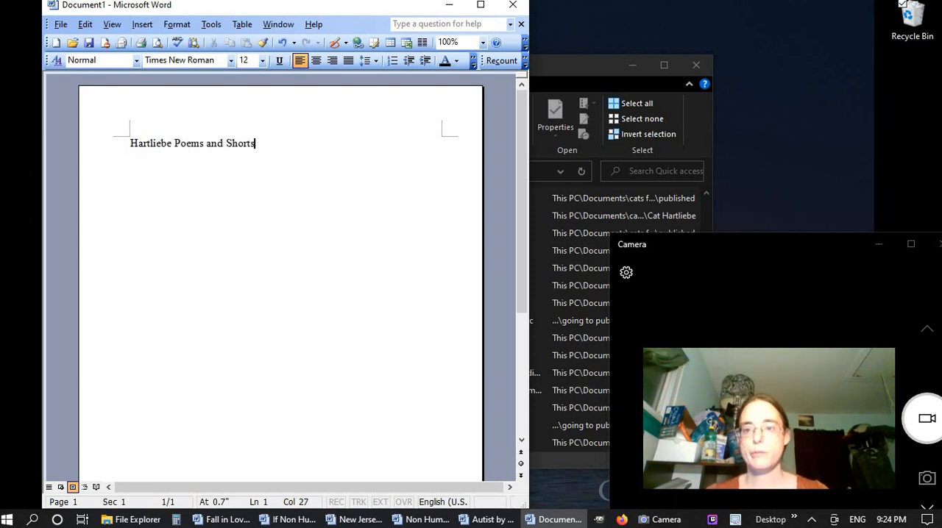
Try font size 64 on the whole book title, and settle on size 36
triple_click(184, 145)
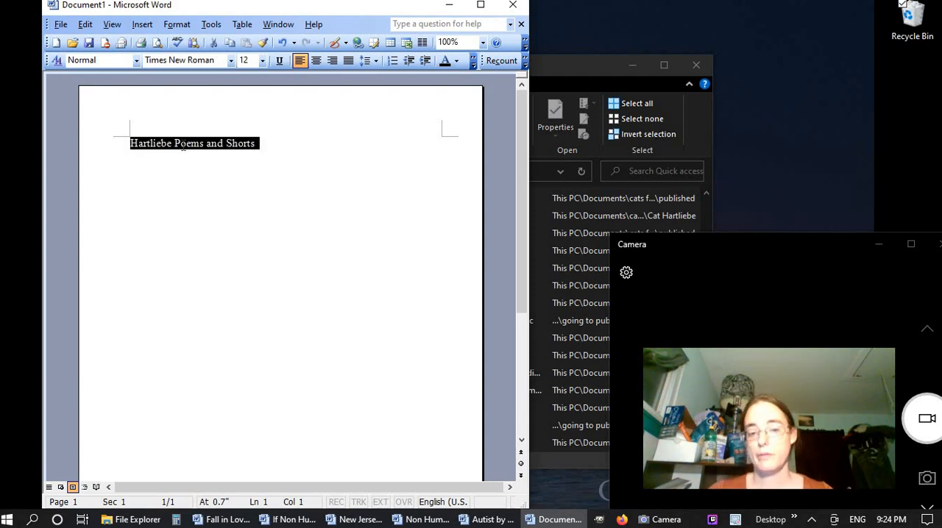
left_click(254, 61)
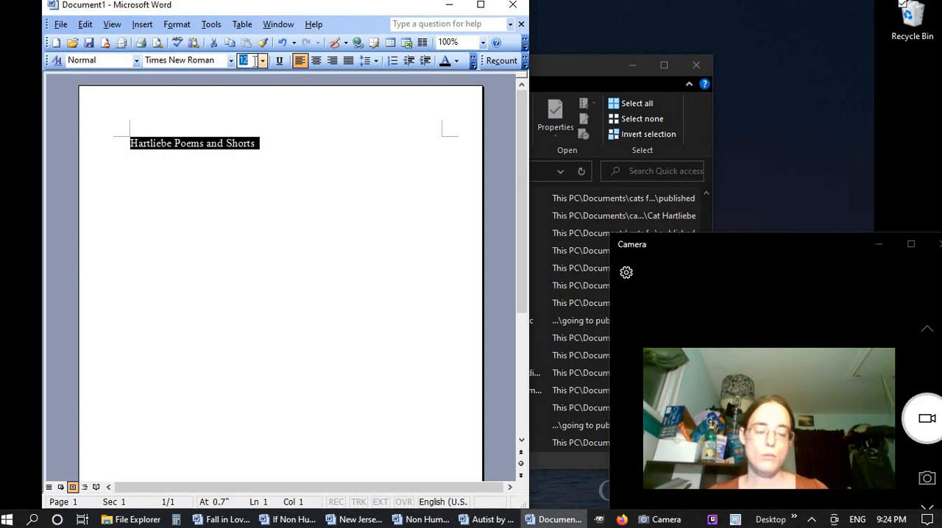
type("64")
key("Return")
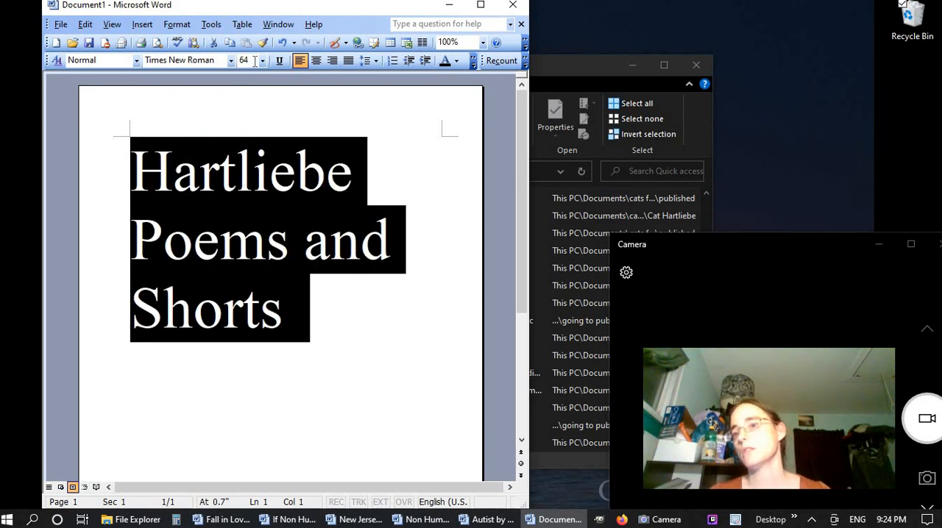
left_click(250, 62)
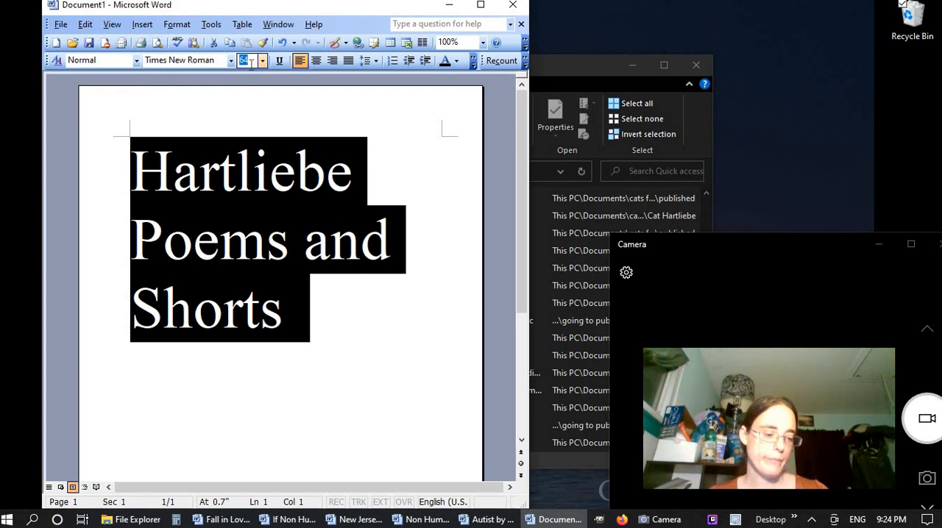
type("36")
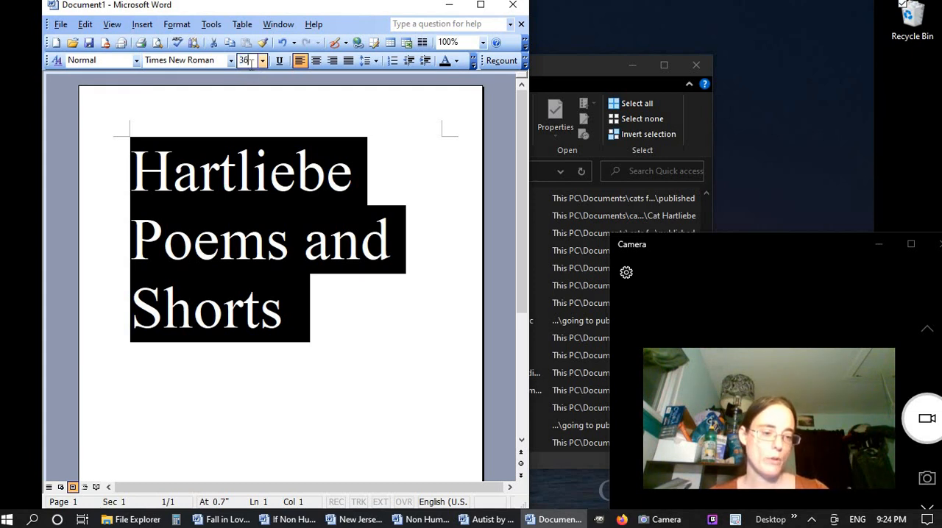
key("Return")
Break the title so that "Poems and Shorts" starts a second line, and center both title lines
left_click(261, 163)
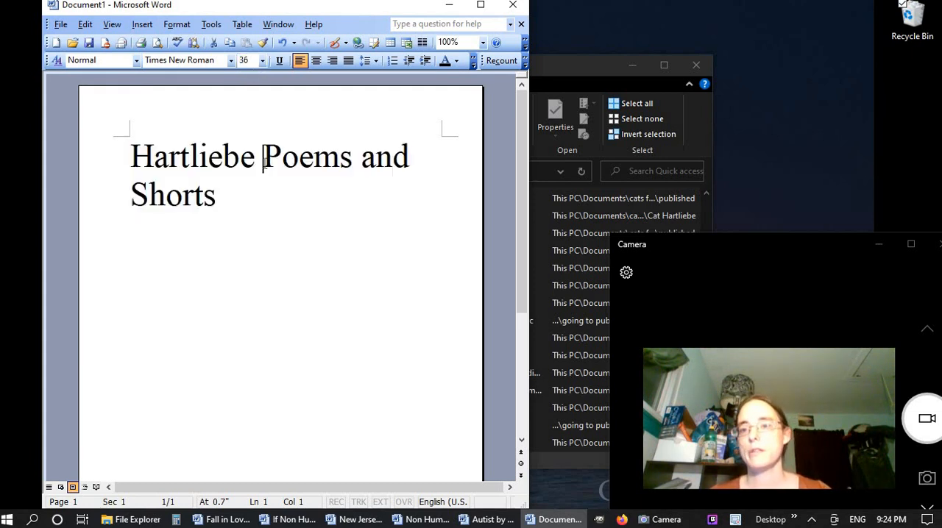
key("Return")
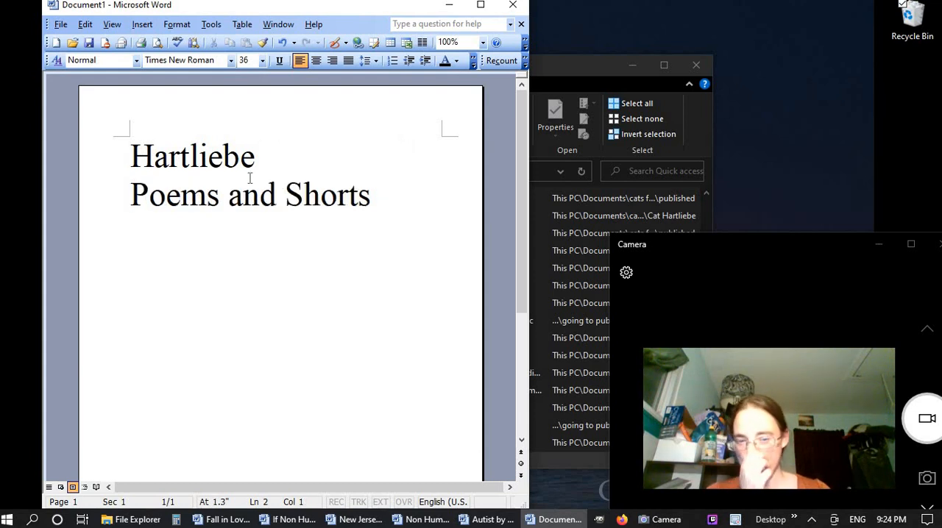
left_click_drag(202, 163, 374, 192)
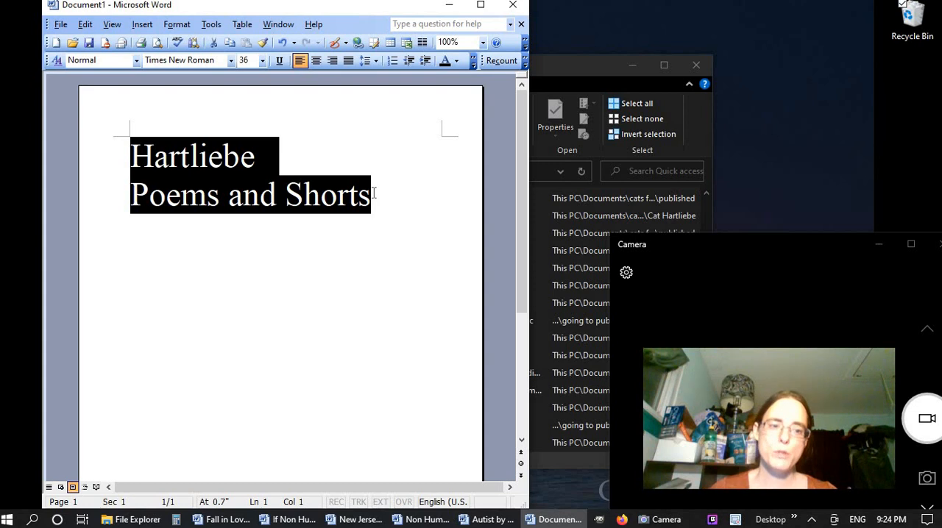
left_click(348, 60)
left_click(316, 61)
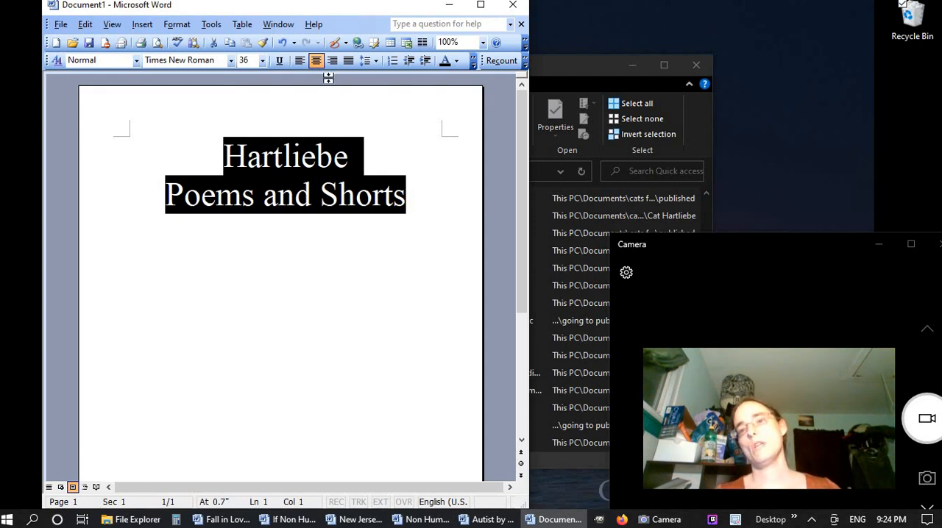
Add the author's full name below the title, leaving one blank line between them
left_click(420, 201)
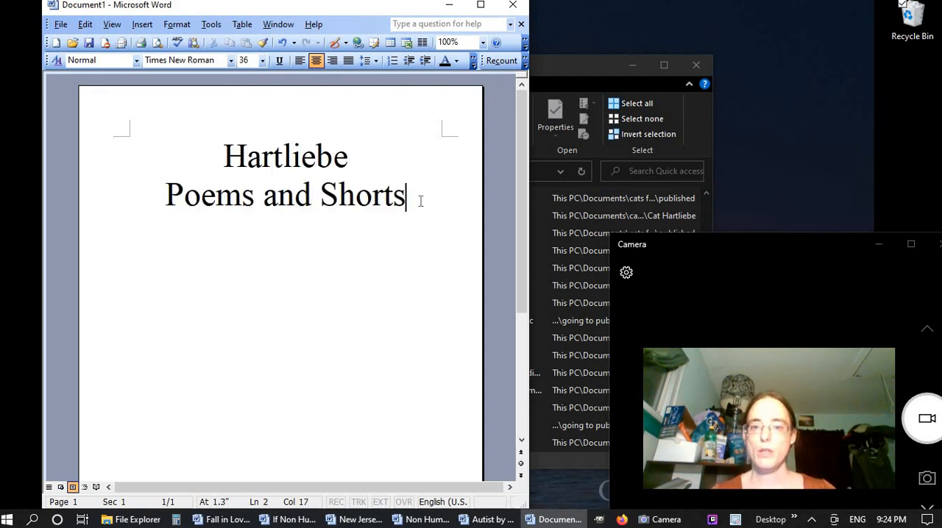
key("Return")
key("Return")
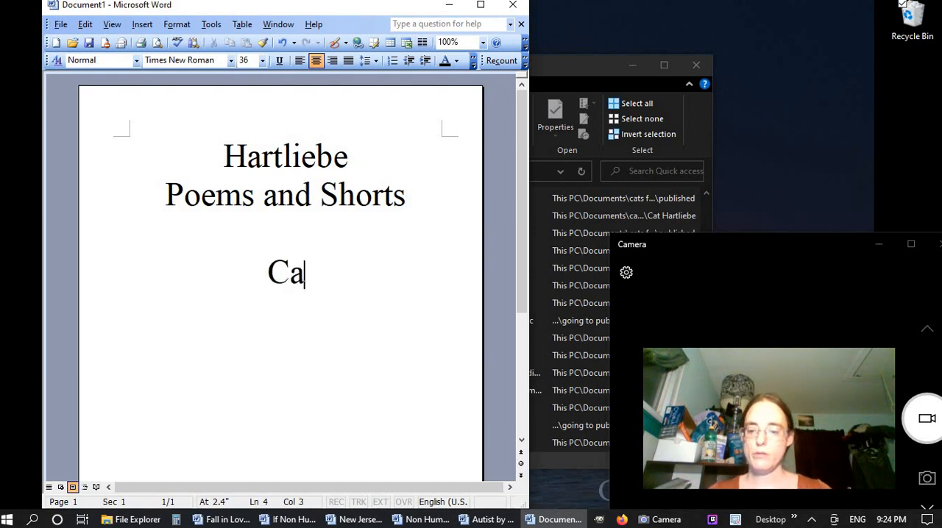
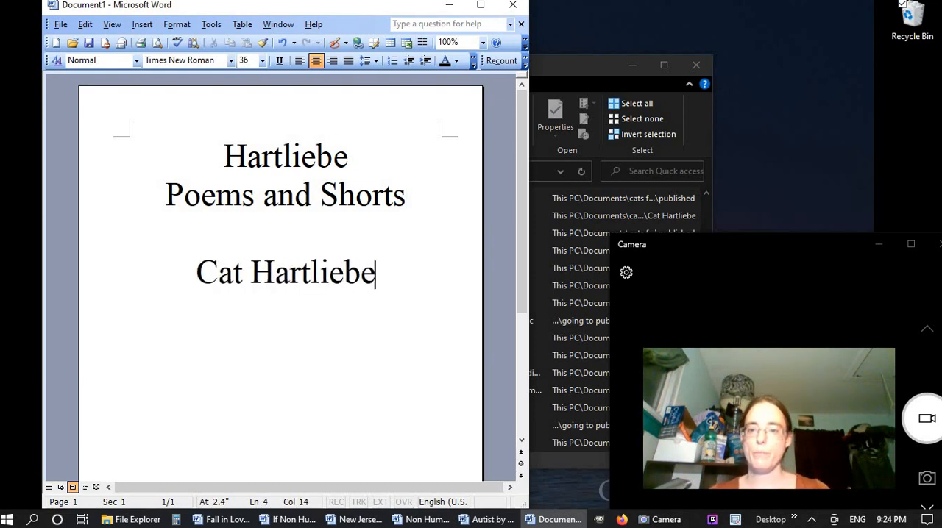
Add the line "with bonus work from" below the author's name, leaving one blank line between them
key("Return")
key("Return")
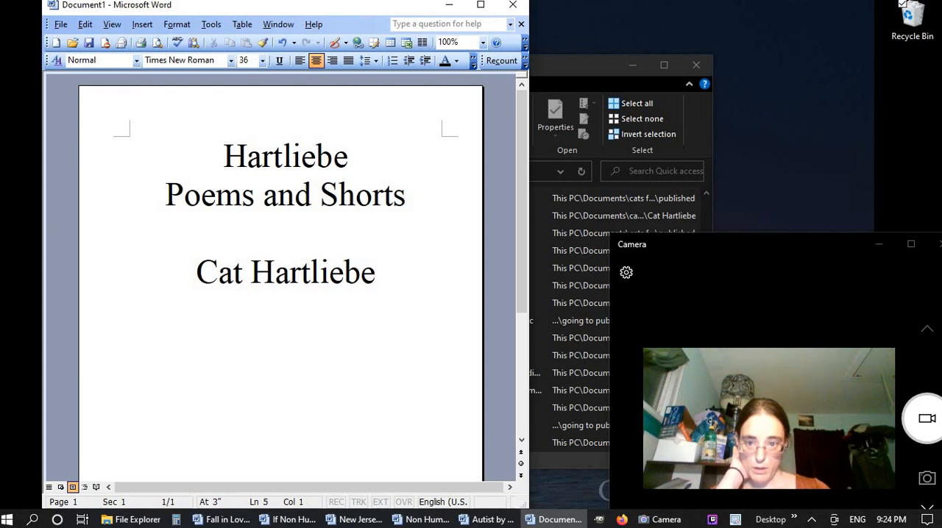
type("wti")
key("BackSpace")
key("BackSpace")
type("i")
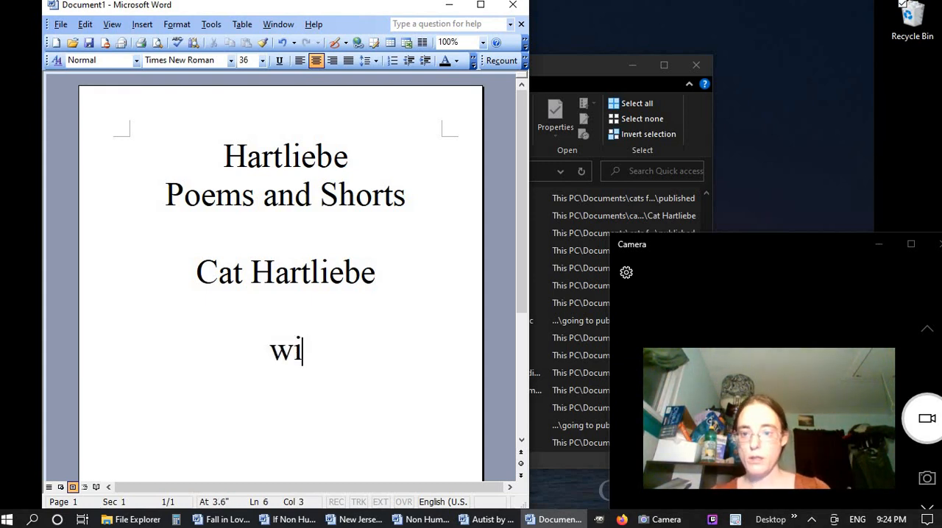
type("th bonus ")
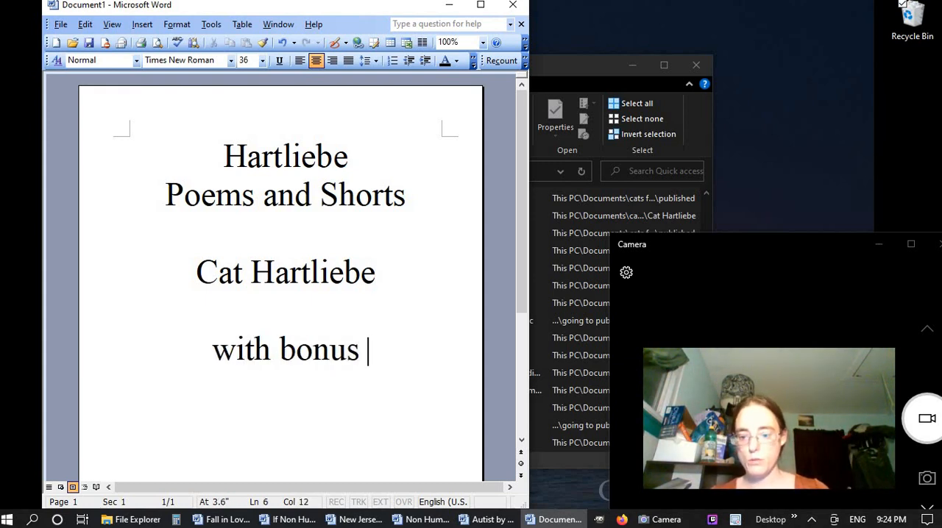
type("work from")
Enter the two contributors' full names, joined by "and", on a new line under "with bonus work from"
key("Return")
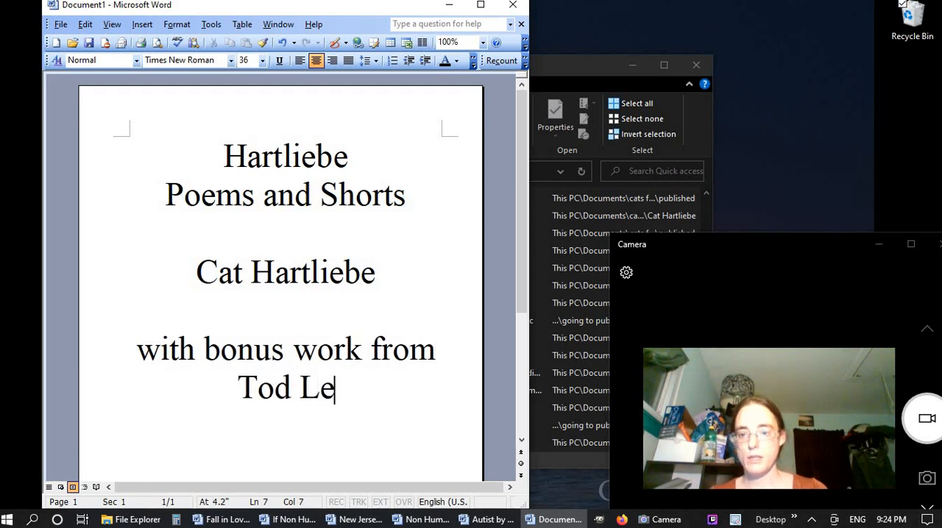
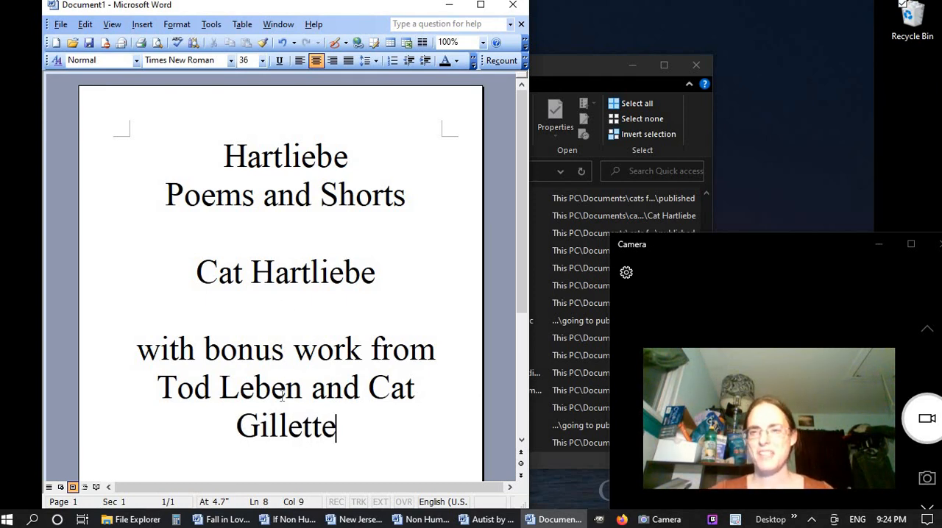
Set the author's name below the title to font size 22
left_click_drag(195, 272, 370, 278)
left_click(247, 60)
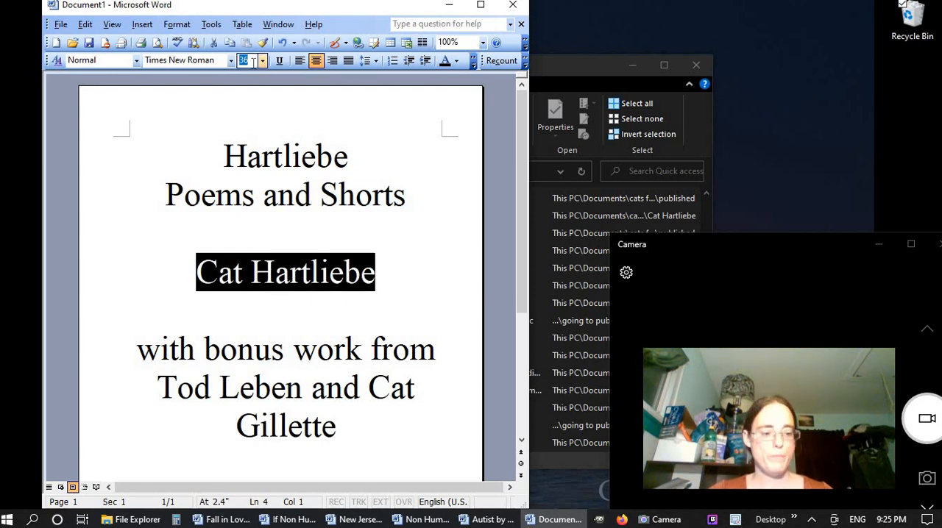
type("22")
key("Return")
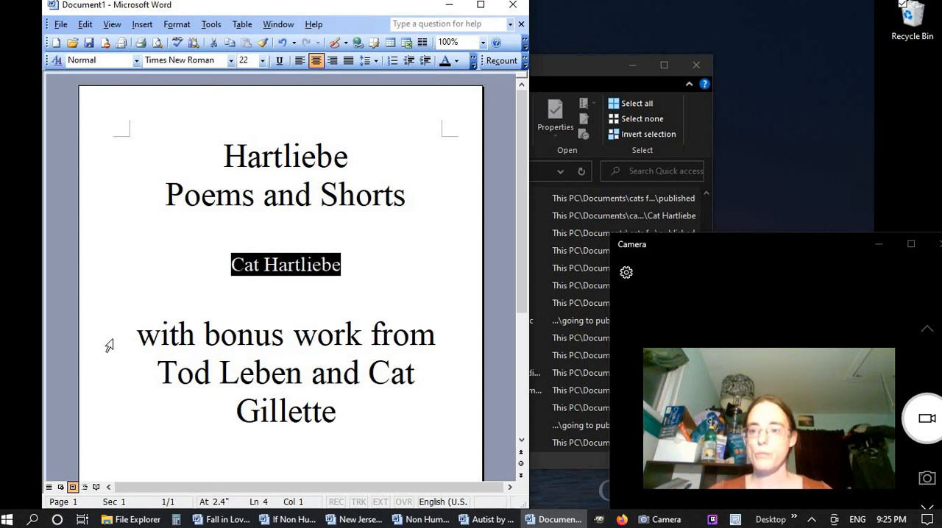
Reduce the whole bonus work credit, including both contributors' names, to font size 18
left_click_drag(139, 337, 367, 430)
left_click(247, 60)
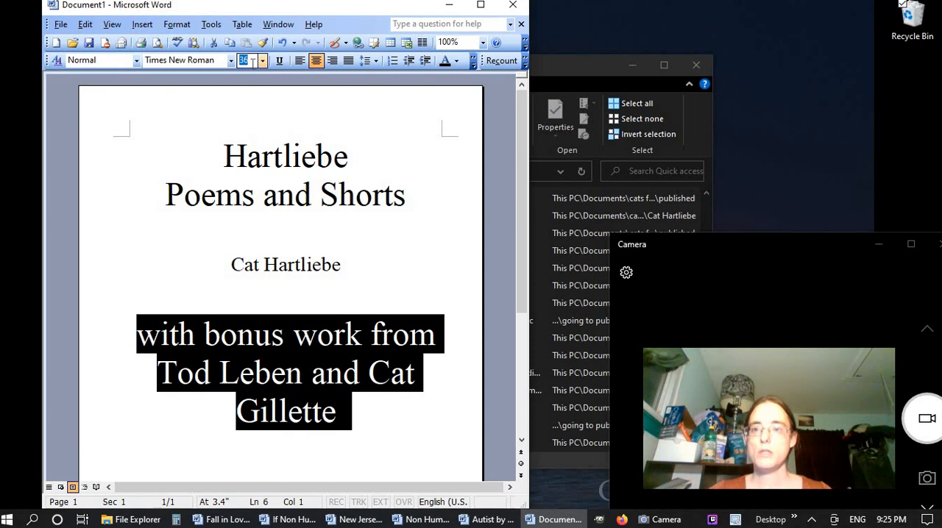
type("2")
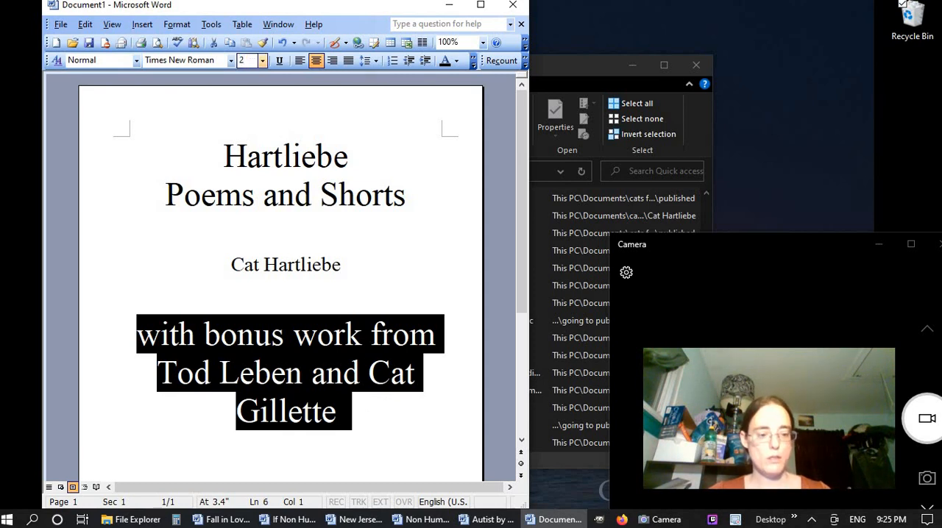
type("6")
key("Return")
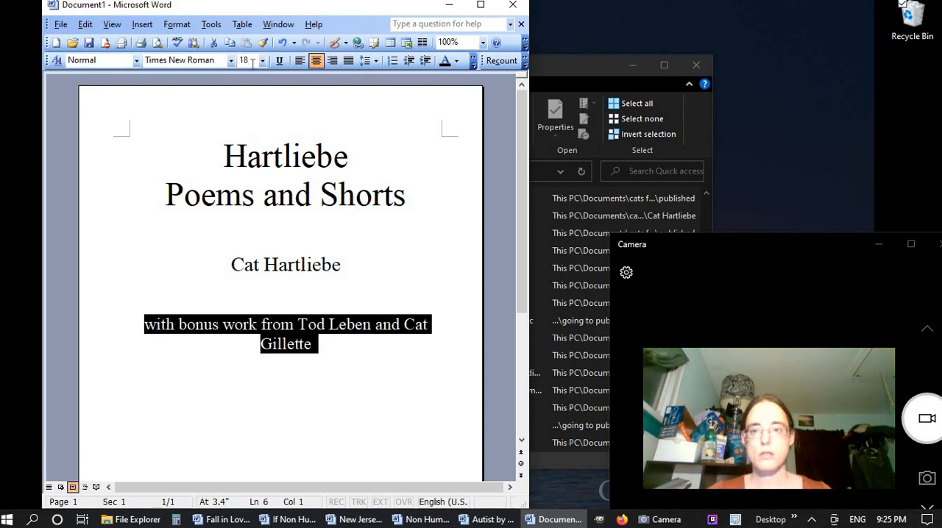
Replace the large blank line between the author's name and the bonus work credit with a size 18 blank line
left_click(315, 294)
key("Delete")
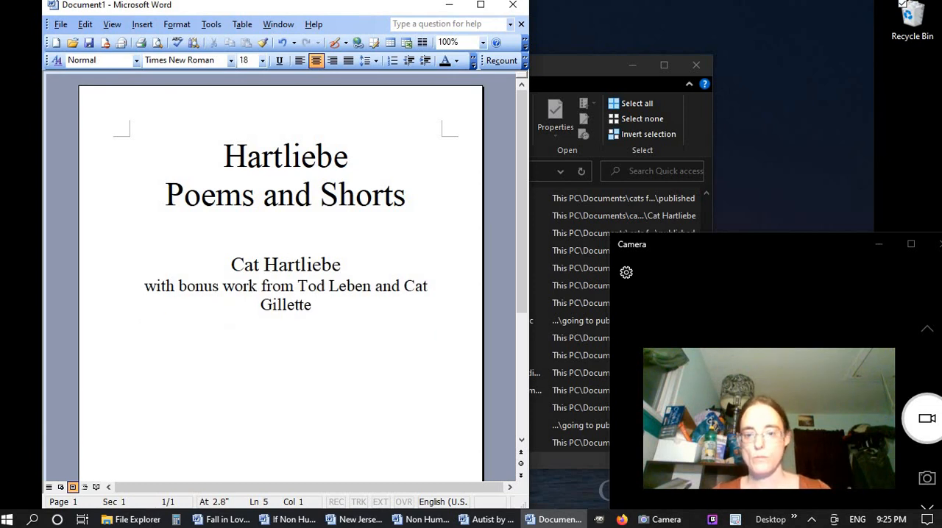
key("Return")
left_click(283, 292)
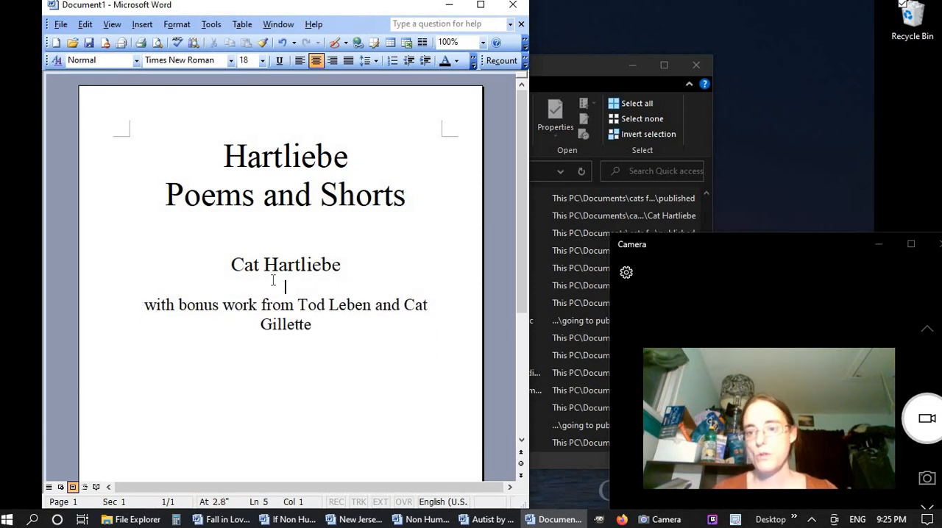
double_click(313, 288)
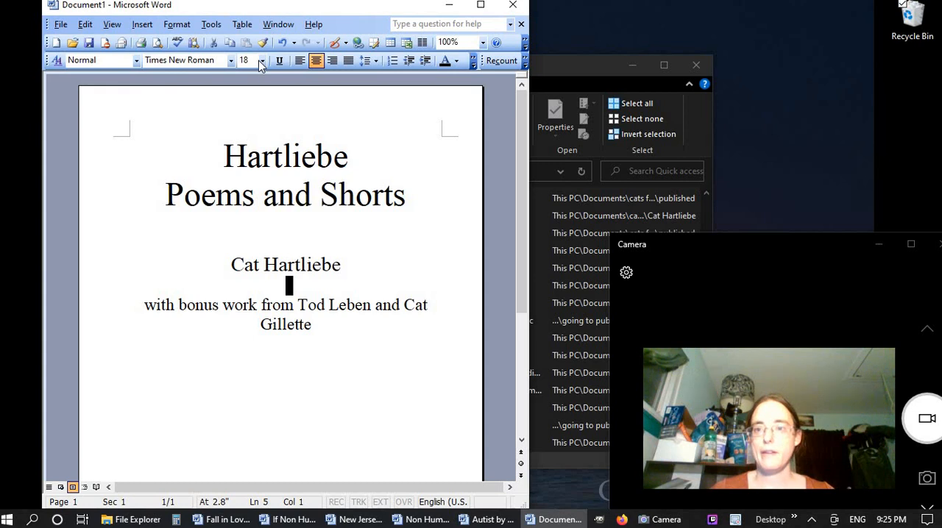
left_click(373, 331)
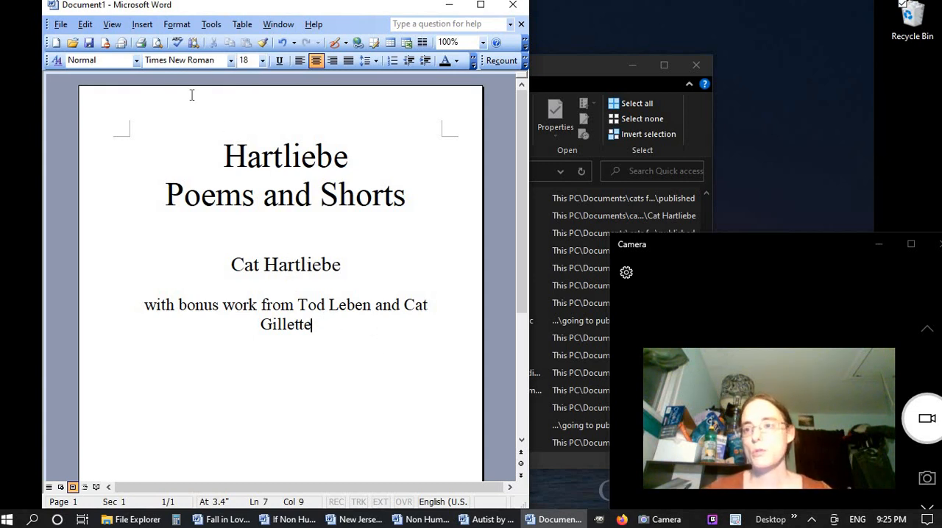
Preview the title page as a whole printed page and enable text editing in the preview
left_click(157, 42)
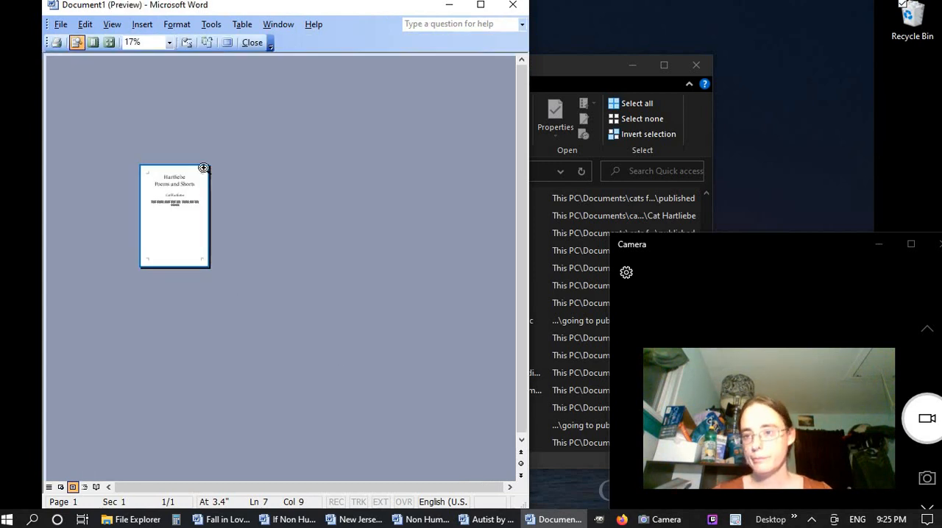
left_click(109, 42)
left_click(111, 61)
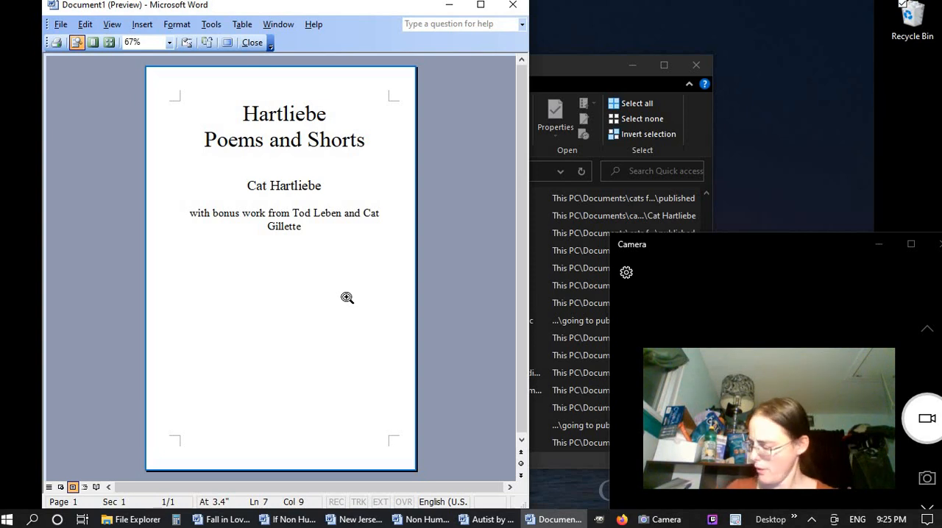
left_click(78, 42)
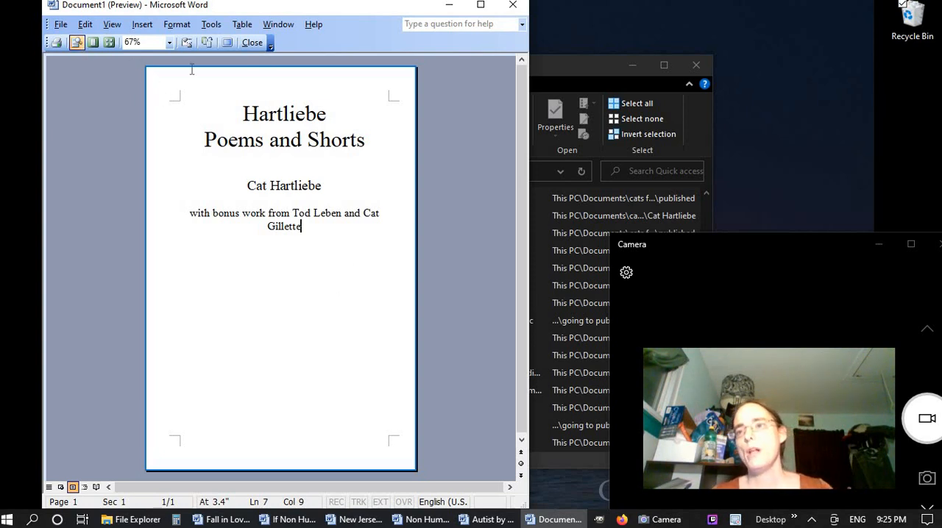
Try to spread the text down the page with blank lines above the title and extra ones above the author's name
left_click(235, 107)
key("Return")
key("Return")
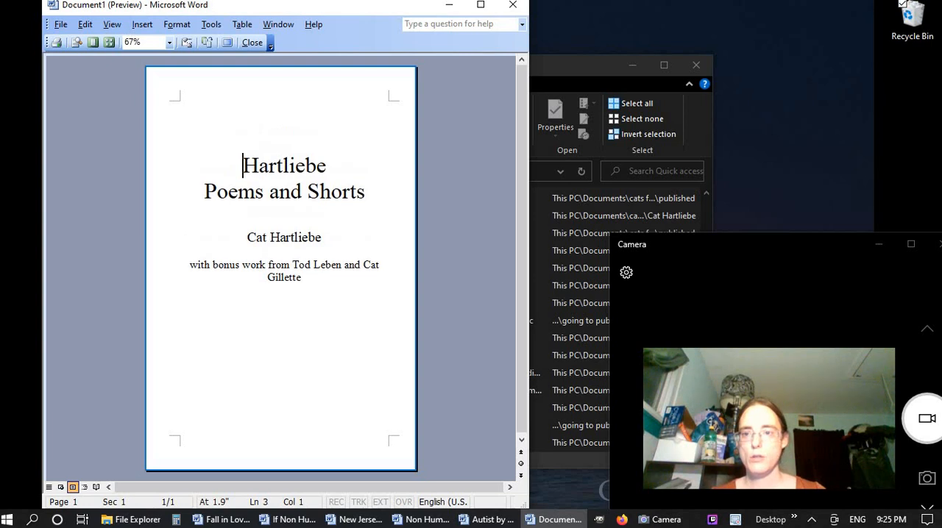
left_click(259, 219)
key("Return")
key("Return")
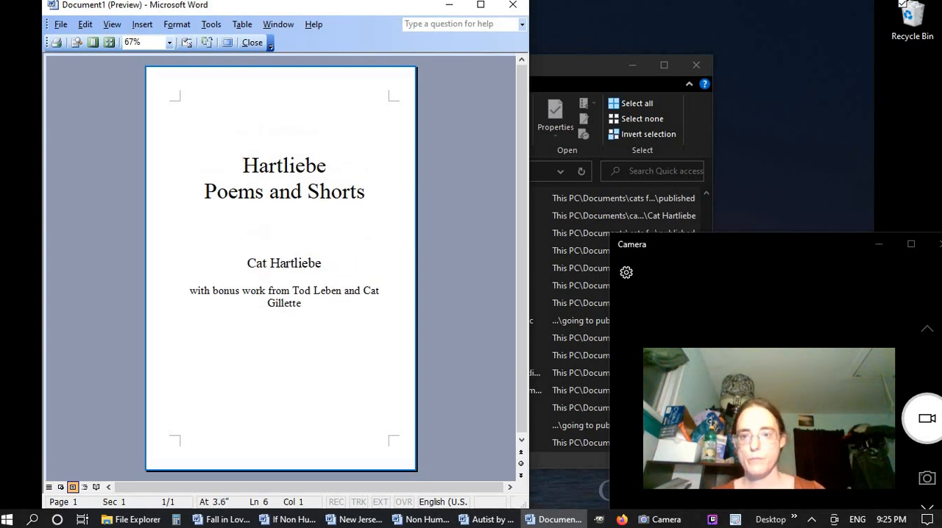
key("Return")
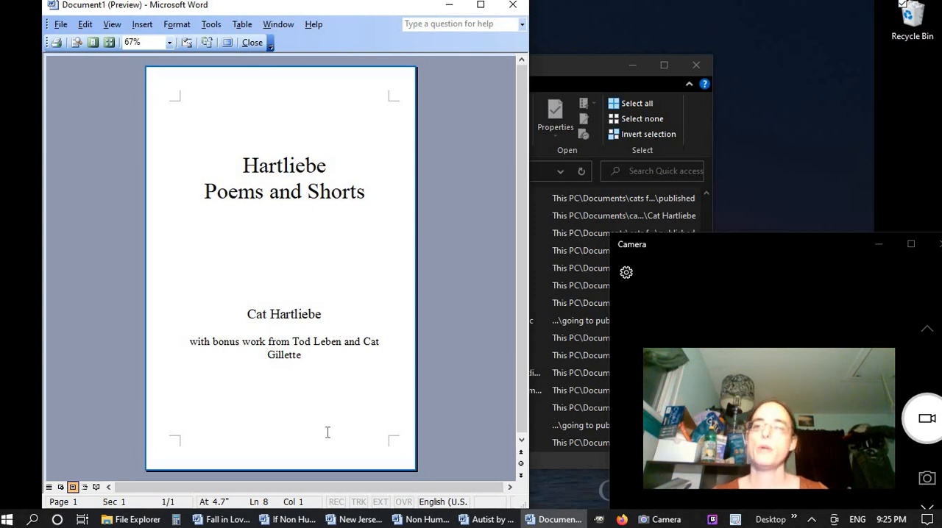
Remove the extra blank lines above the title and the author's name, and close the print preview
key("BackSpace")
key("BackSpace")
key("BackSpace")
key("ctrl+Home")
key("Delete")
key("Delete")
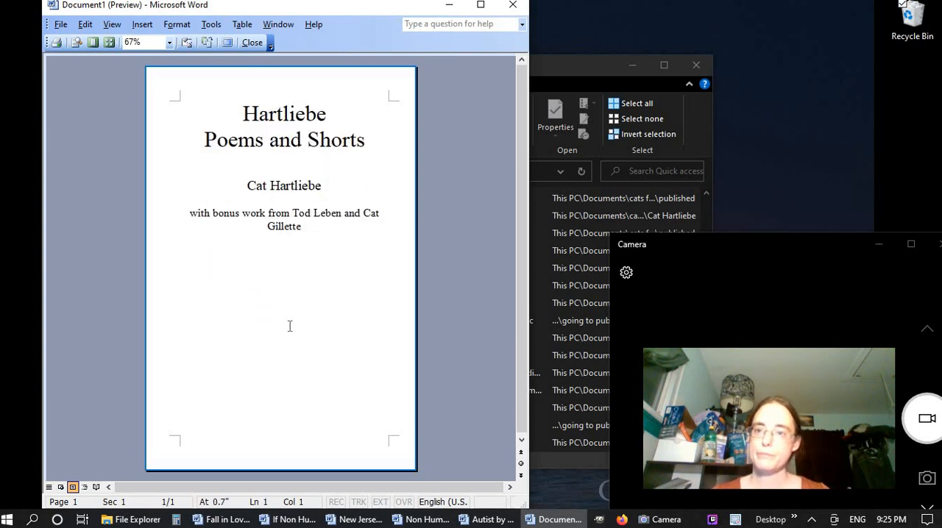
key("Down")
key("Down")
key("Down")
key("Down")
key("Delete")
key("Return")
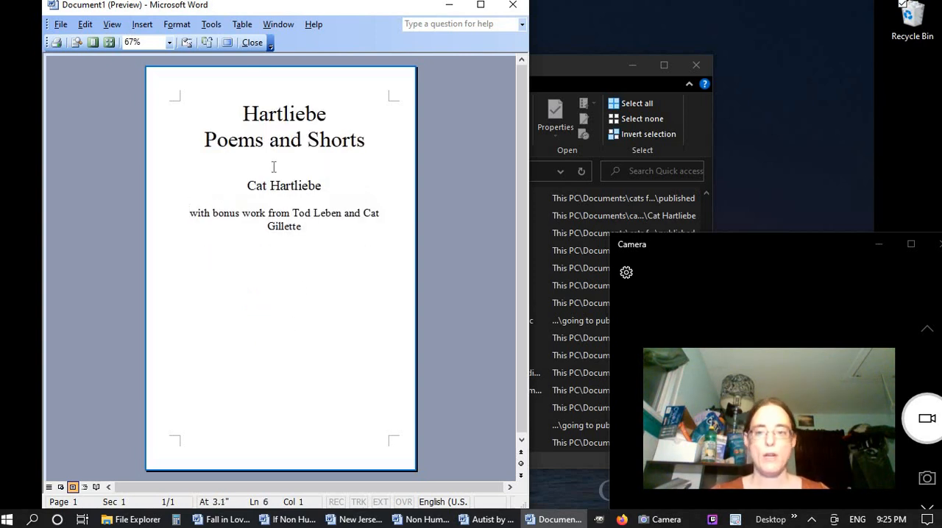
left_click(253, 43)
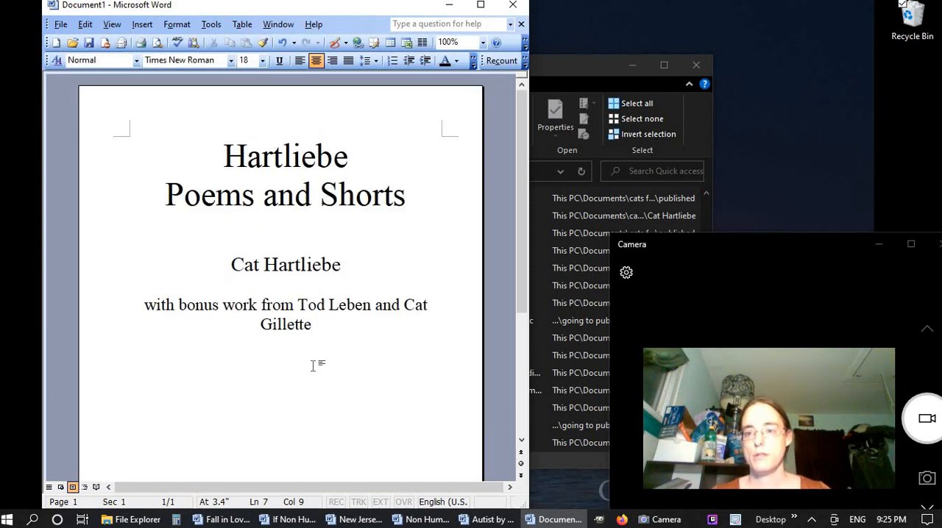
Set the page's vertical alignment to Center for the whole document
left_click(60, 25)
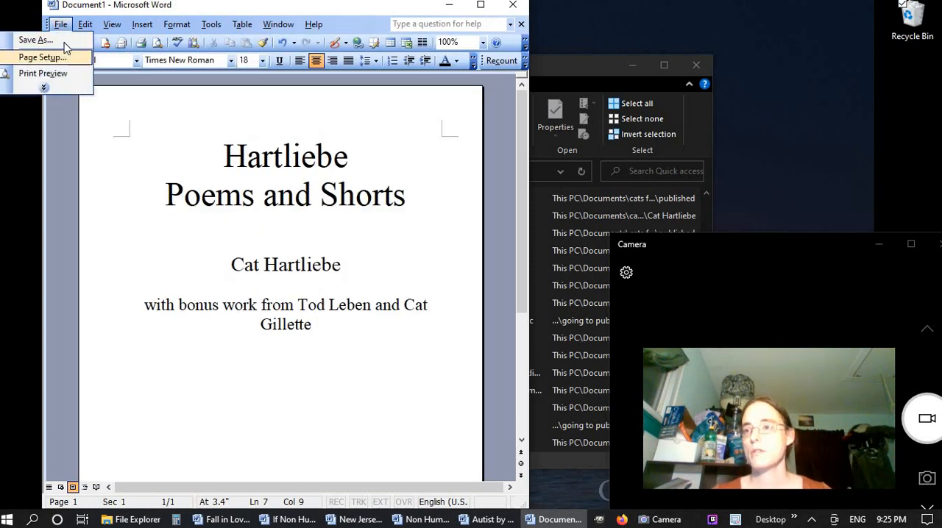
left_click(45, 58)
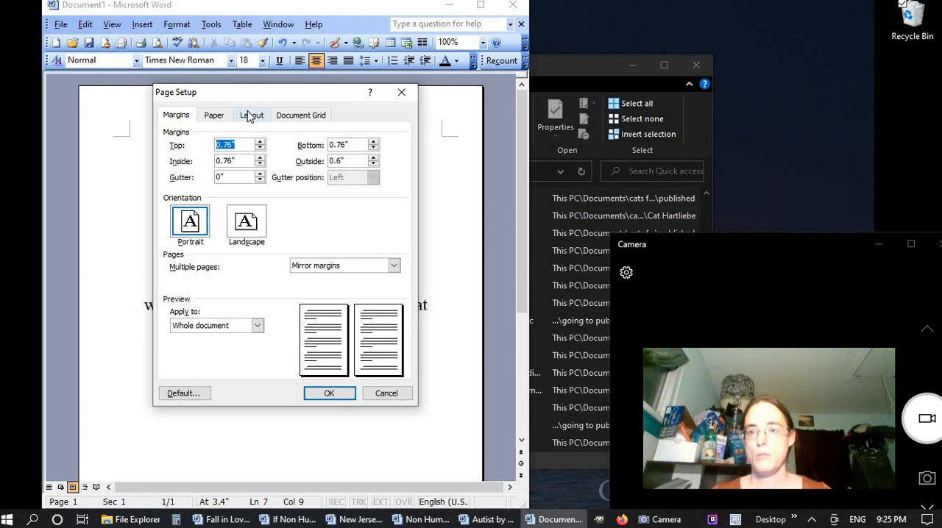
left_click(252, 118)
left_click(330, 278)
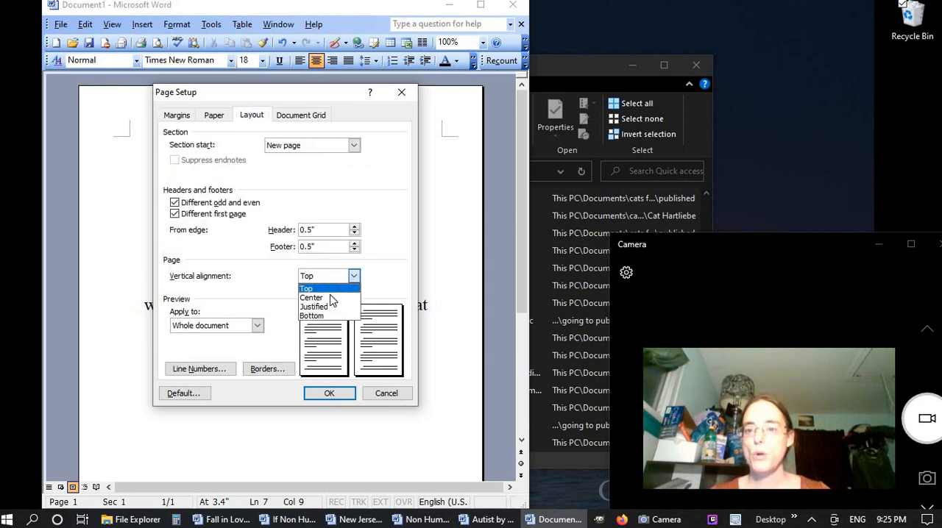
left_click(329, 296)
left_click(340, 395)
scroll(341, 375, "down", 1)
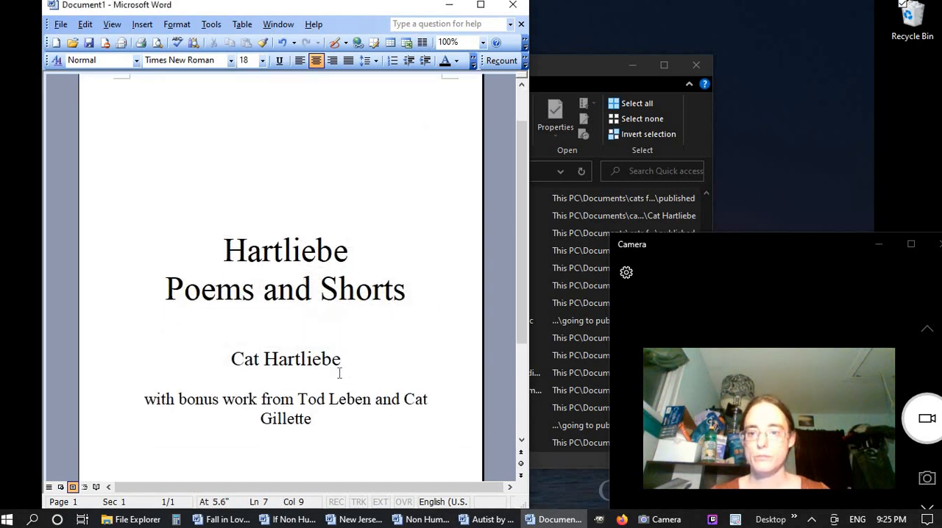
Insert two extra blank lines between the title and the author's name
left_click(313, 323)
key("Return")
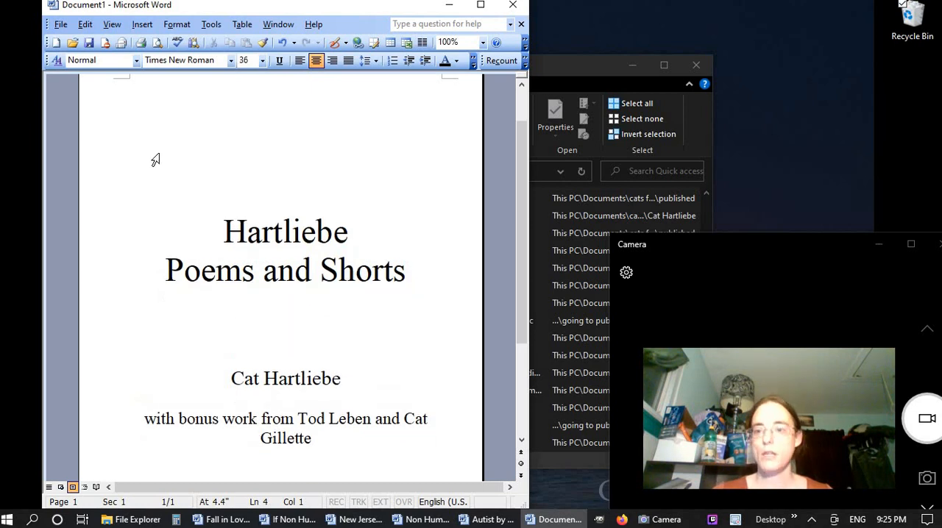
key("Return")
Preview the title page with text editing enabled and insert one blank line above the title
left_click(156, 42)
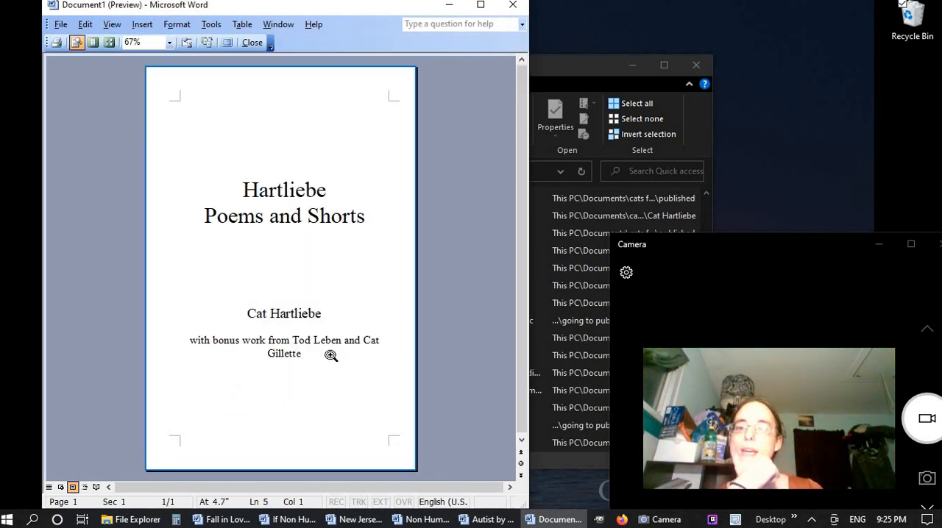
left_click(77, 42)
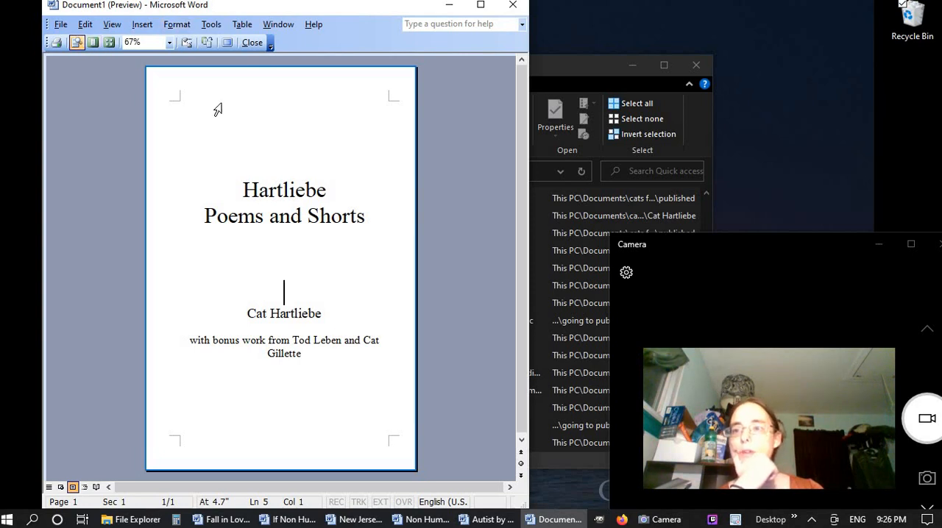
left_click(282, 188)
double_click(232, 189)
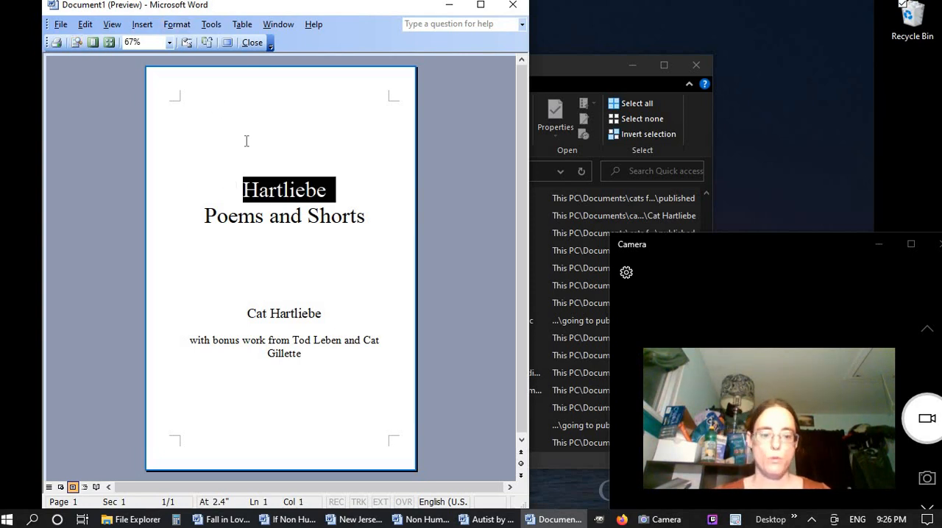
left_click(246, 141)
key("Return")
Widen the gap between "Poems and Shorts" and the author's name by two more blank lines
left_click(277, 266)
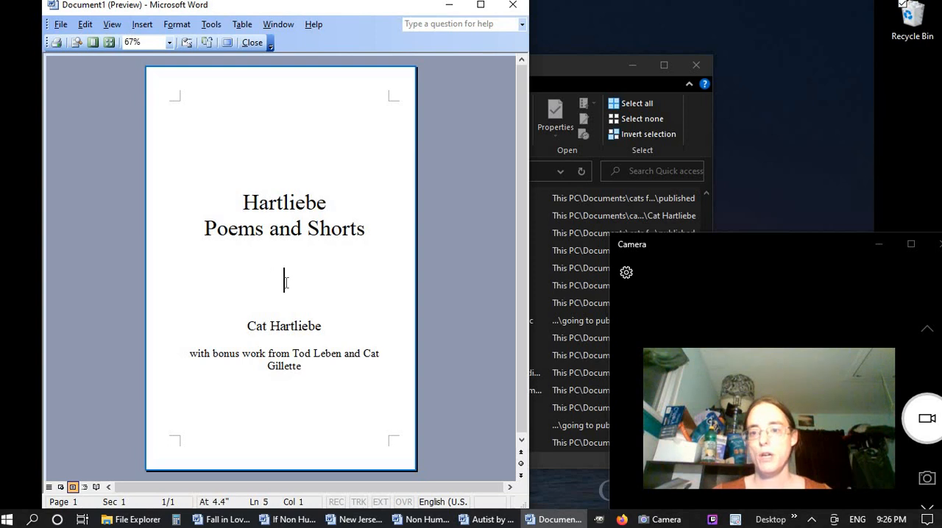
key("Return")
key("Return")
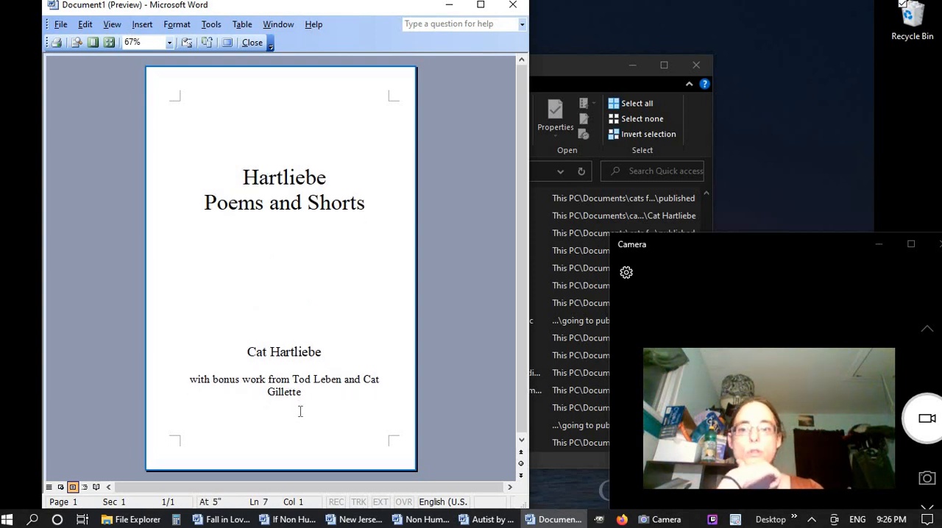
left_click(292, 379)
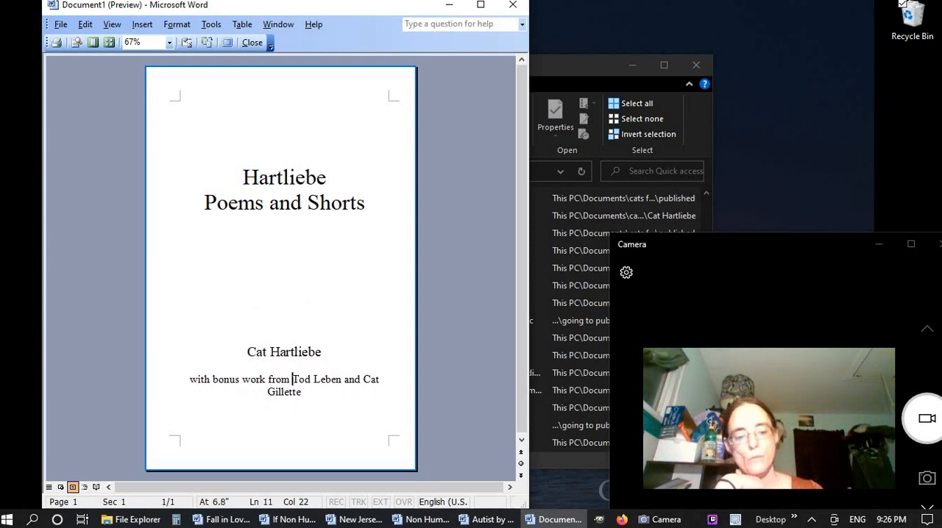
Start a new line before the contributors' names in the bonus-work credit and close the print preview
key("Return")
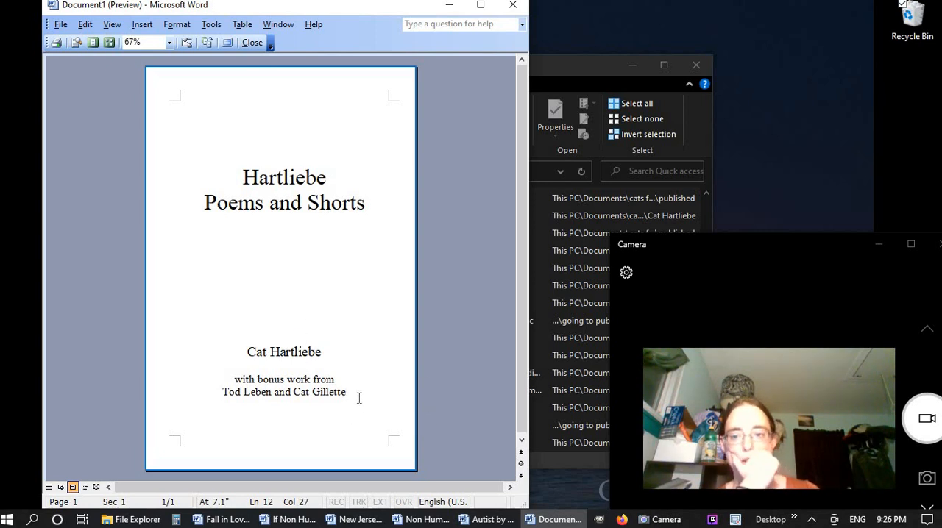
left_click(252, 42)
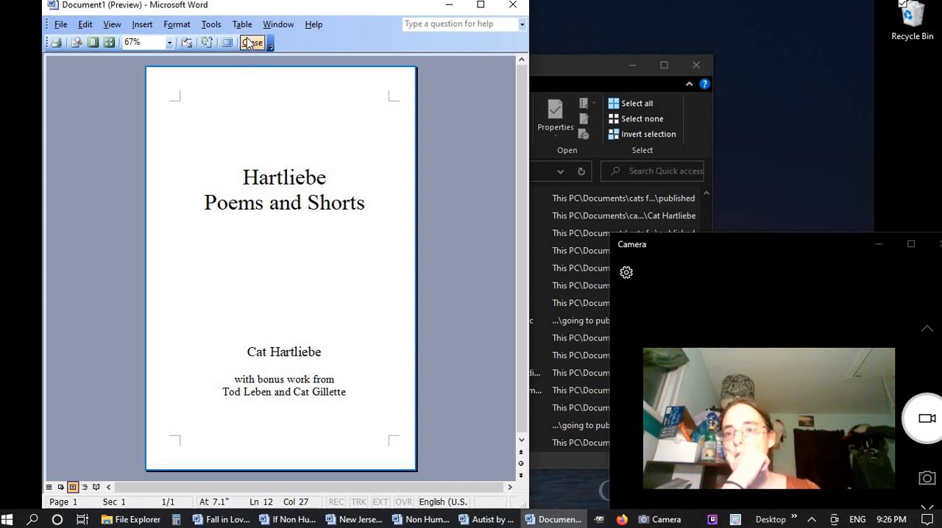
Insert a Next page section break after the contributor credits at the end of the title page
left_click(415, 353)
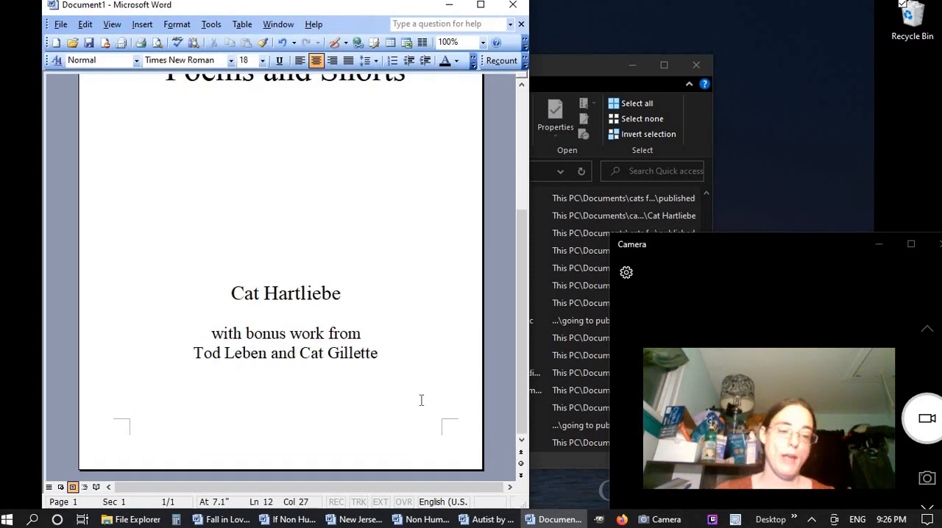
left_click(141, 27)
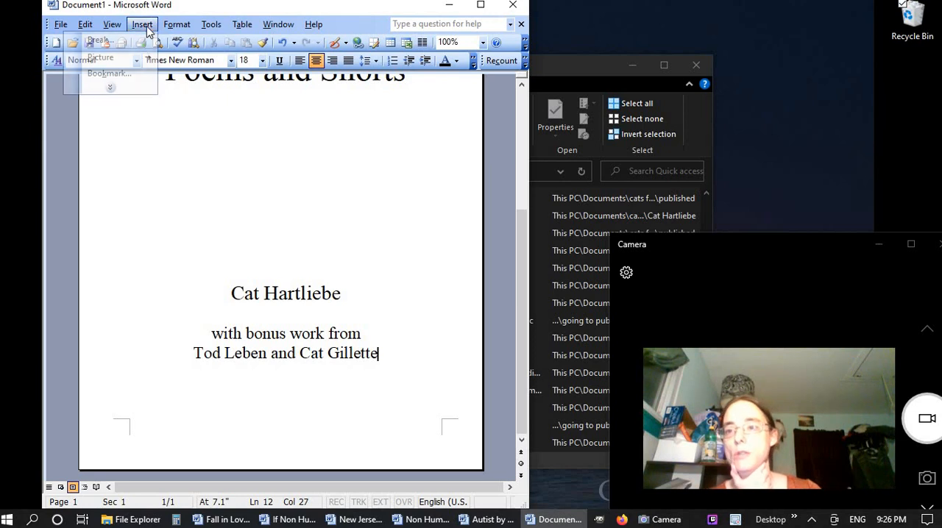
left_click(103, 41)
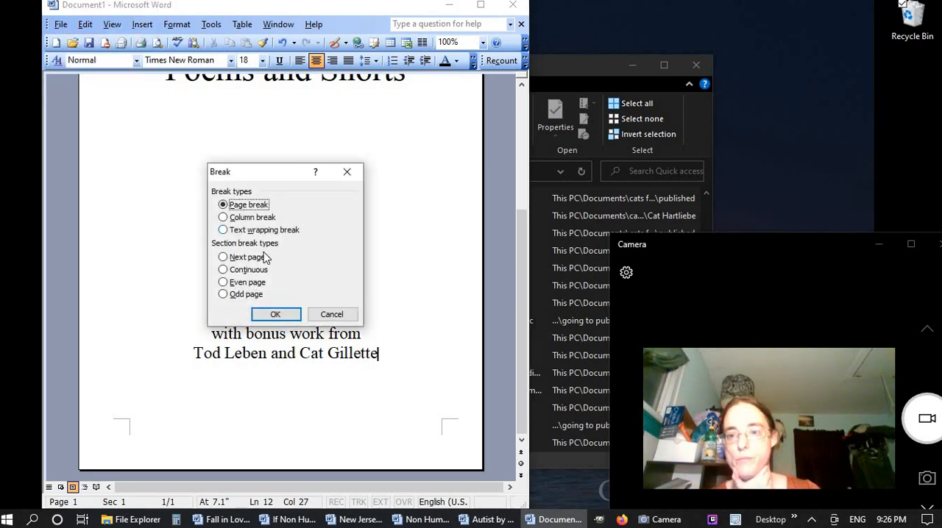
left_click(250, 259)
left_click(290, 315)
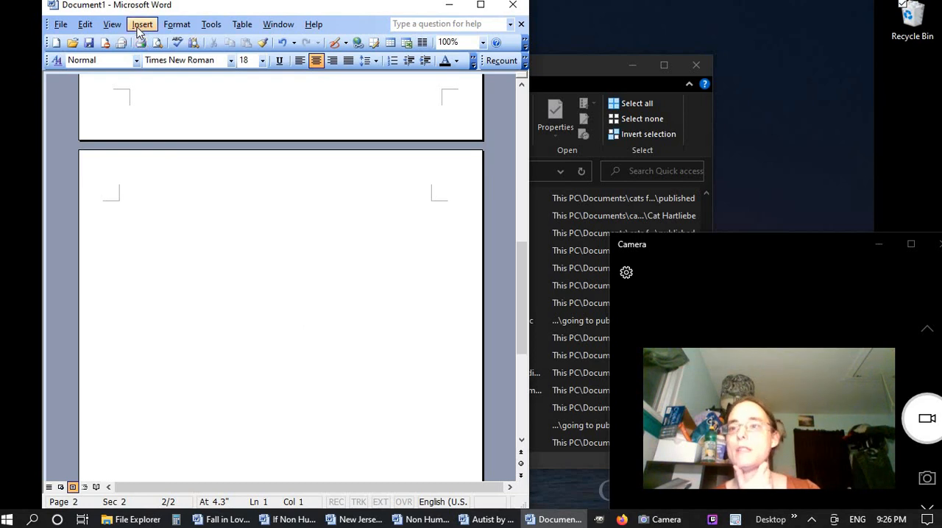
Set the vertical alignment of the second page's section to Bottom, applied to this section only
left_click(61, 24)
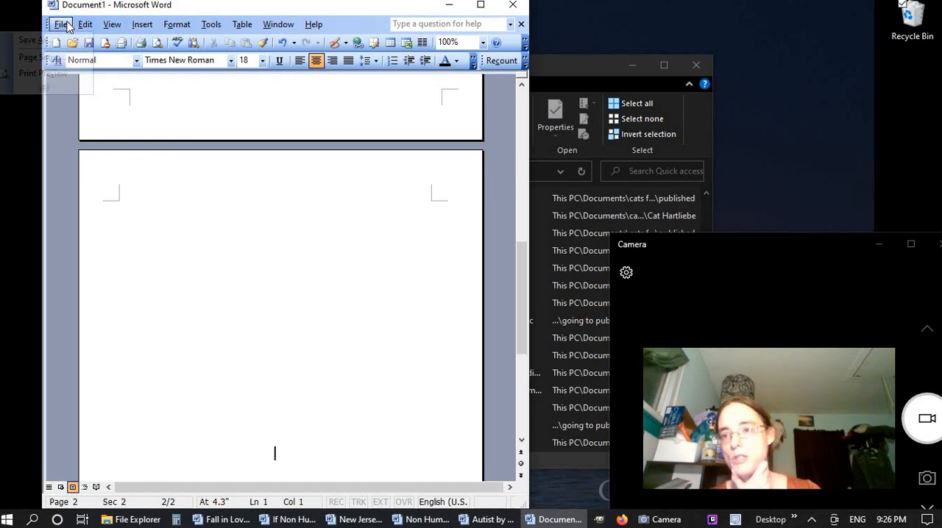
left_click(72, 57)
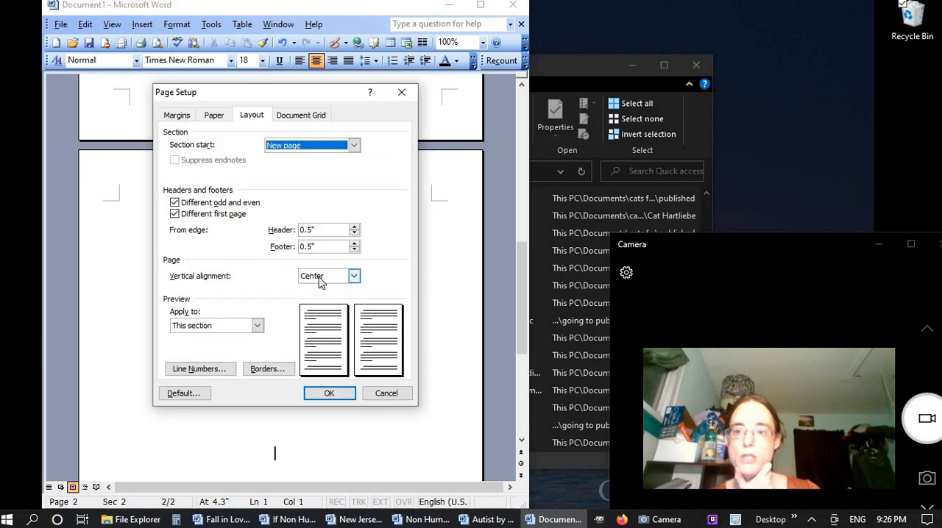
left_click(354, 276)
left_click(324, 315)
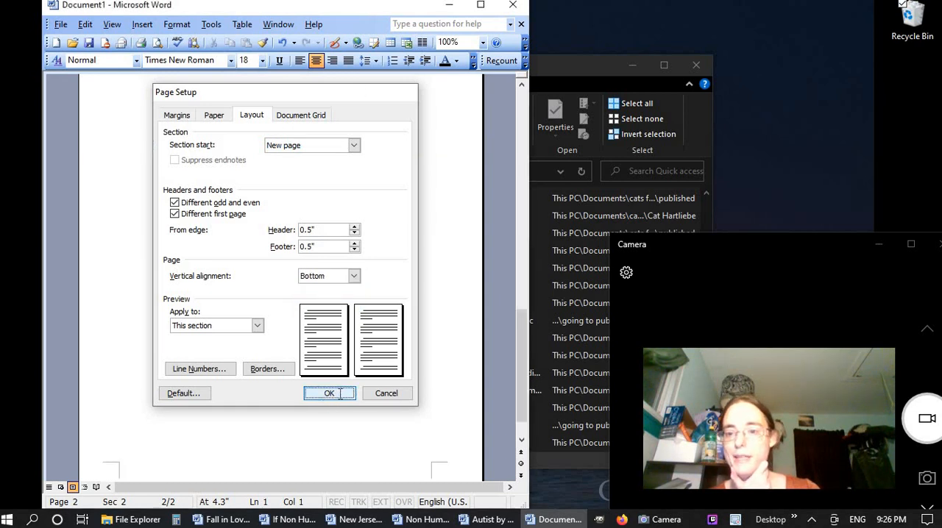
left_click(329, 393)
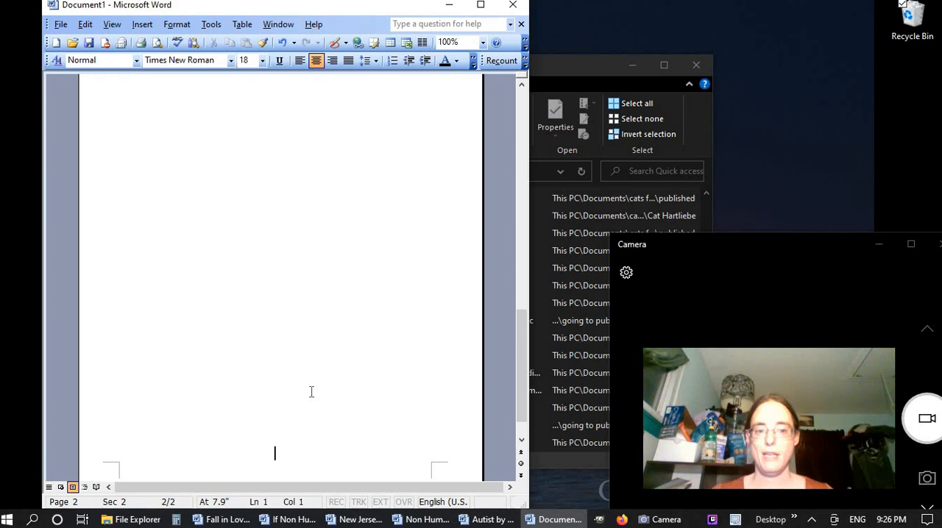
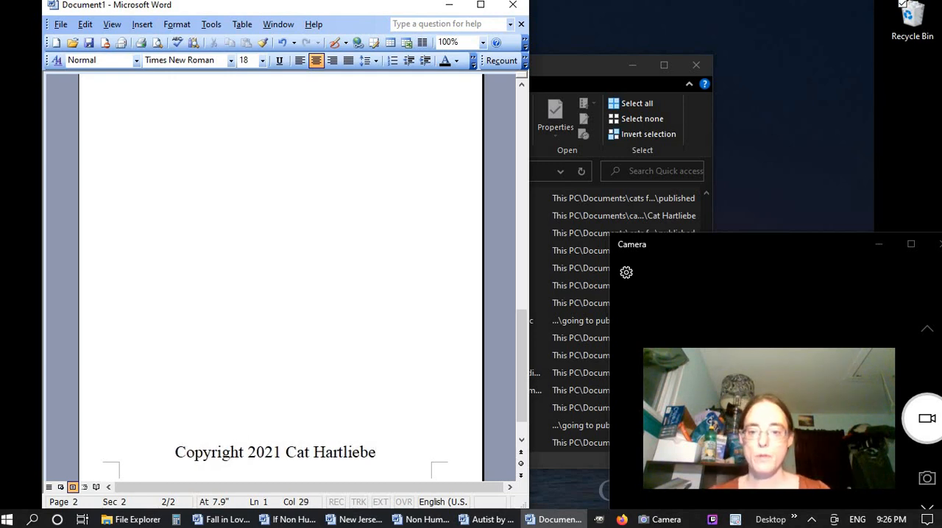
Add "All Rights Reserved." after a blank line below the copyright line, with "ISBN:" on the line beneath it
key("Return")
key("Return")
type("All R")
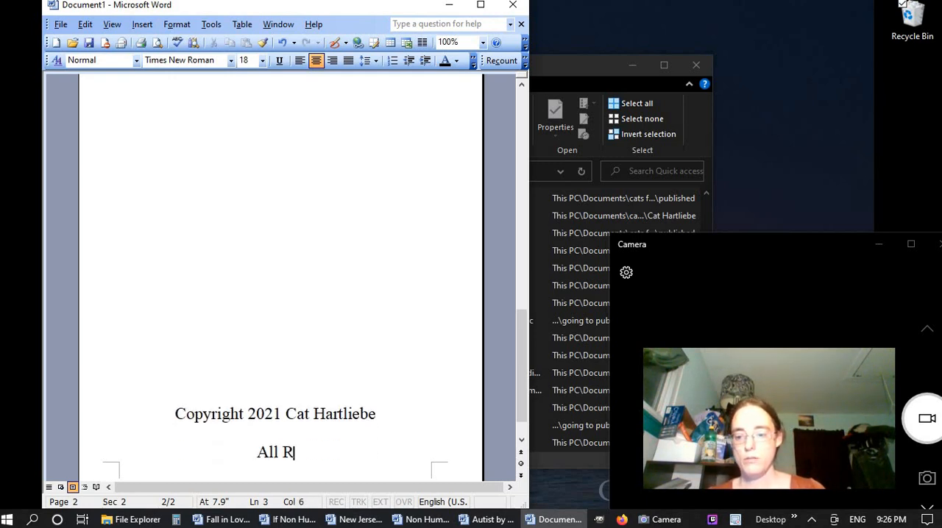
type("ight")
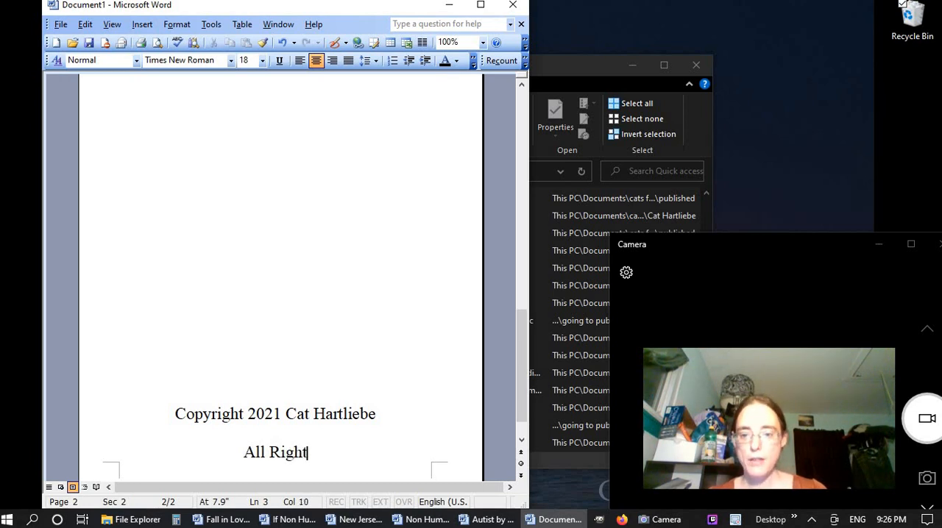
type("s Reservce")
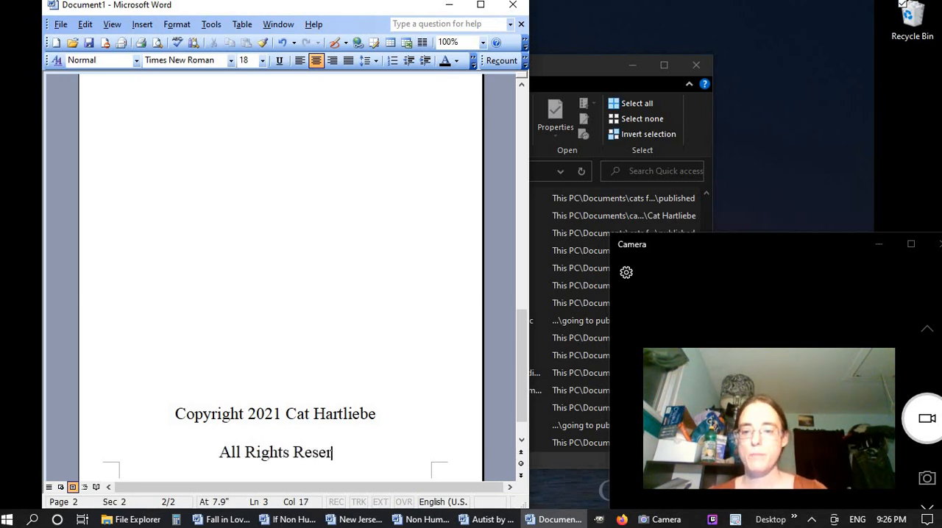
key("BackSpace")
key("BackSpace")
key("BackSpace")
type("ved.")
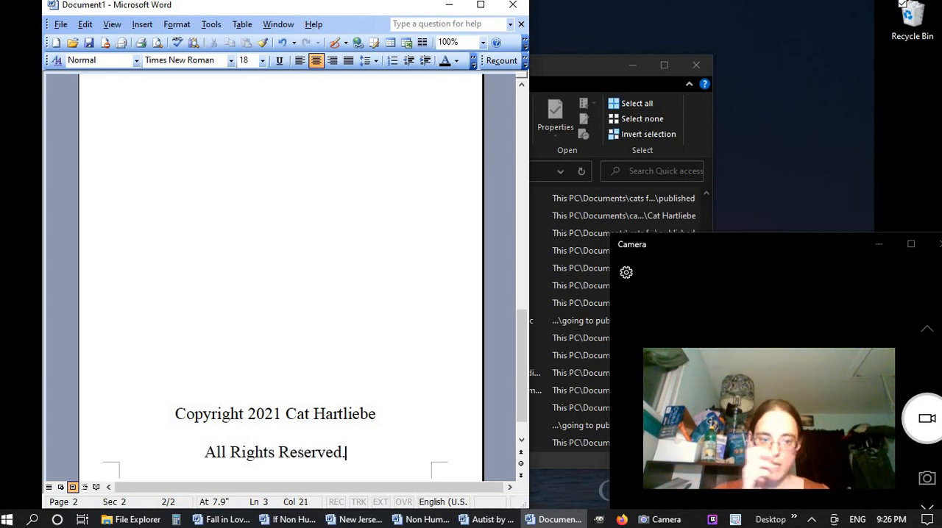
key("Return")
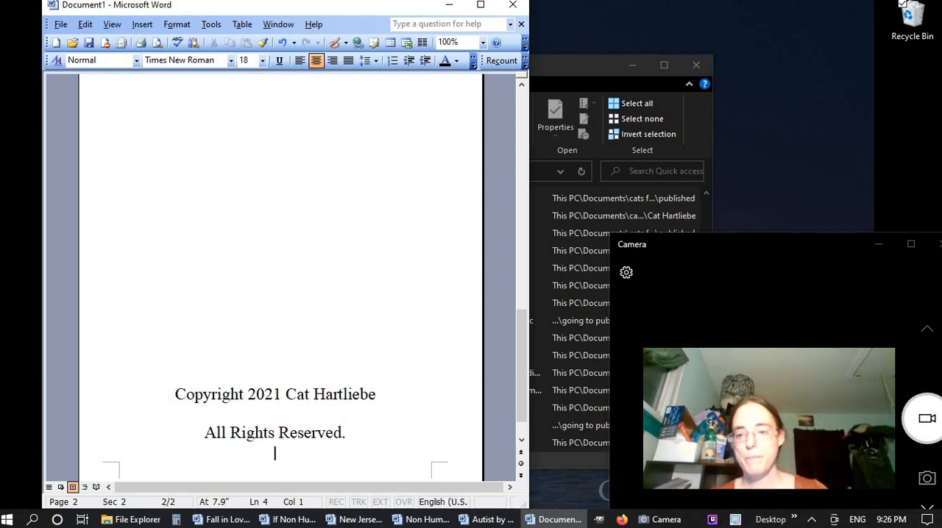
type("ISBN:")
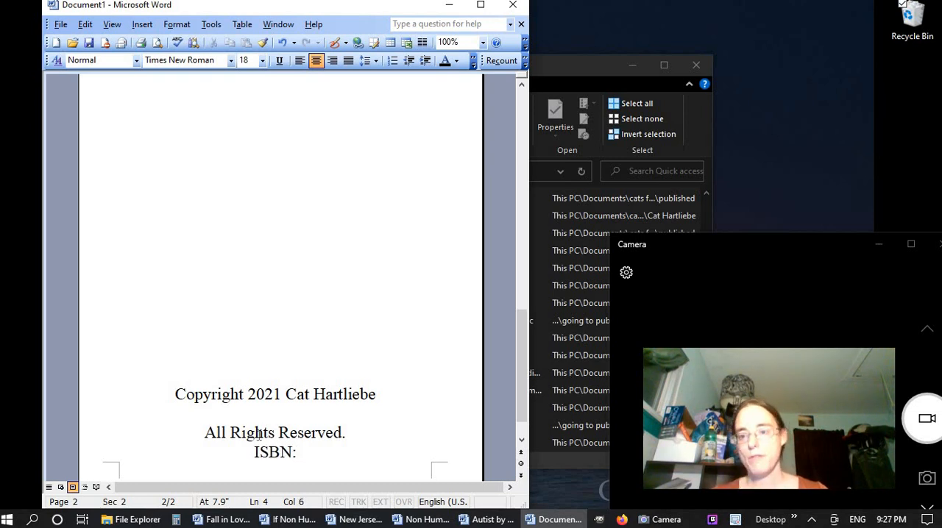
Set the font size of all the copyright page text, from the copyright line through "ISBN:", to 10
left_click_drag(164, 392, 198, 466)
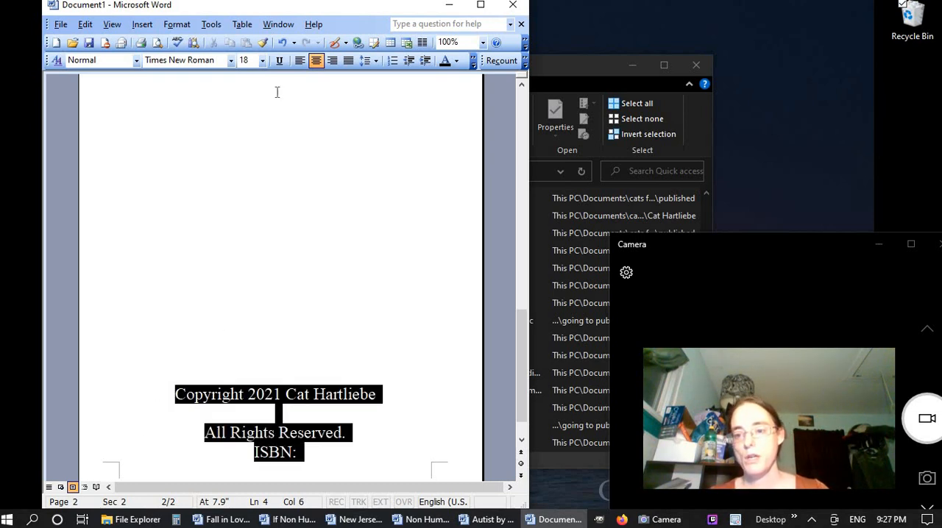
left_click(254, 61)
type("20")
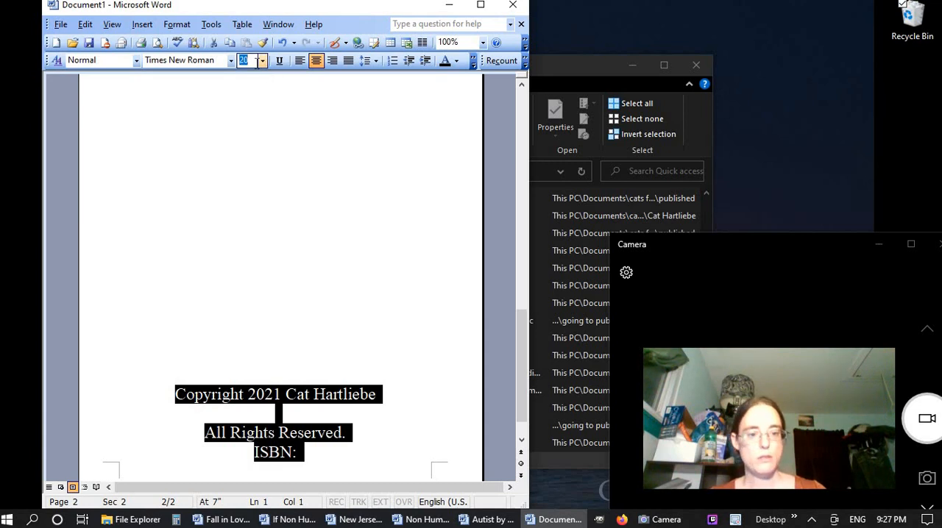
key("Return")
left_click(251, 61)
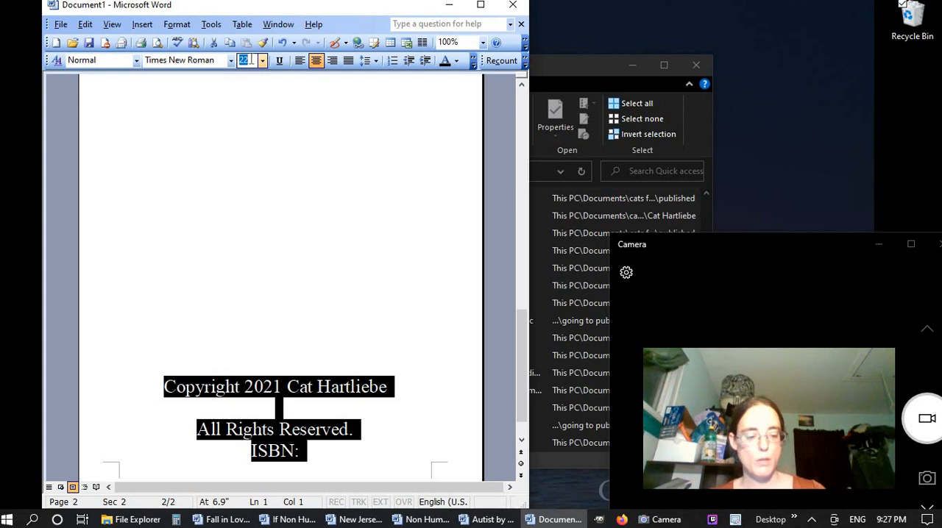
type("10")
key("Return")
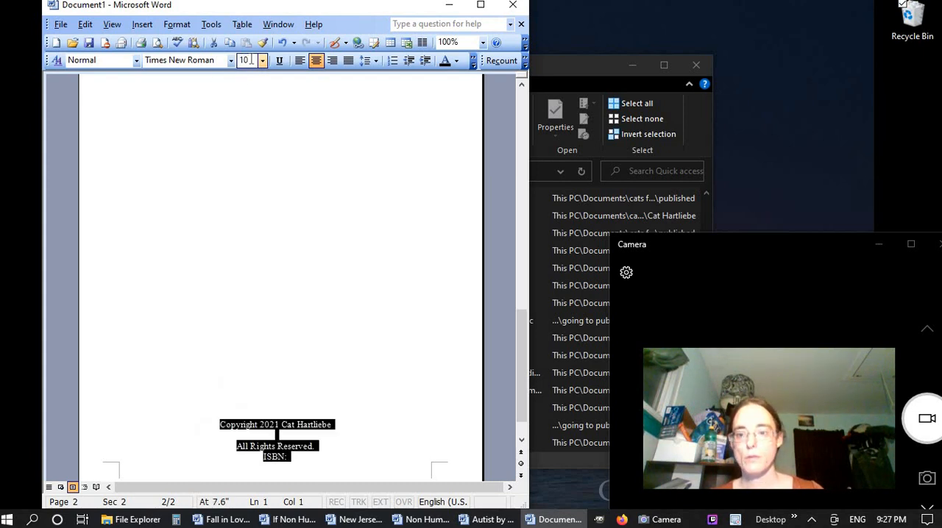
left_click(337, 459)
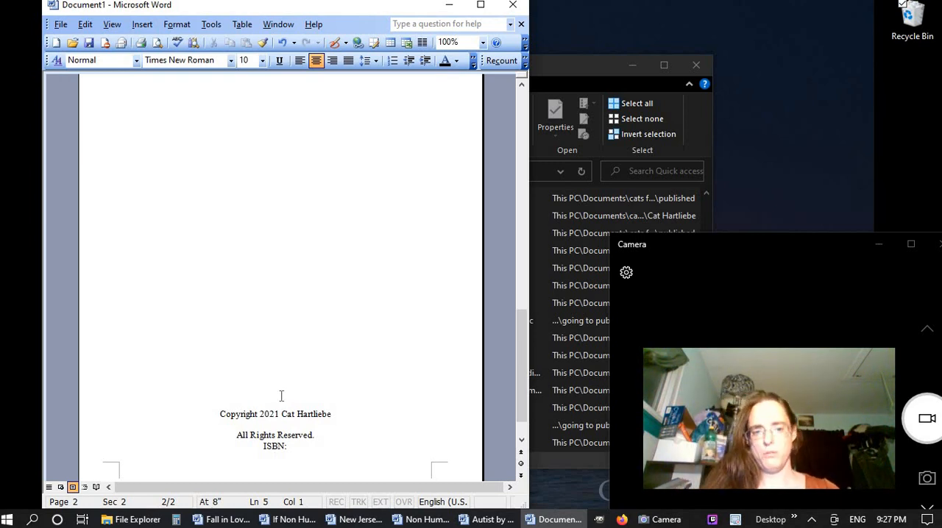
Insert a Next page section break below the ISBN line to start a third page
scroll(281, 396, "up", 15)
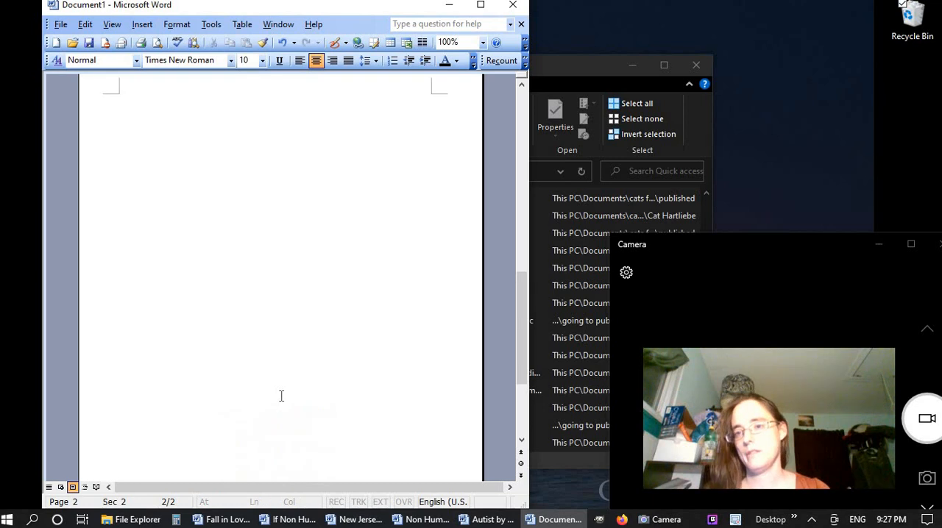
scroll(281, 396, "down", 15)
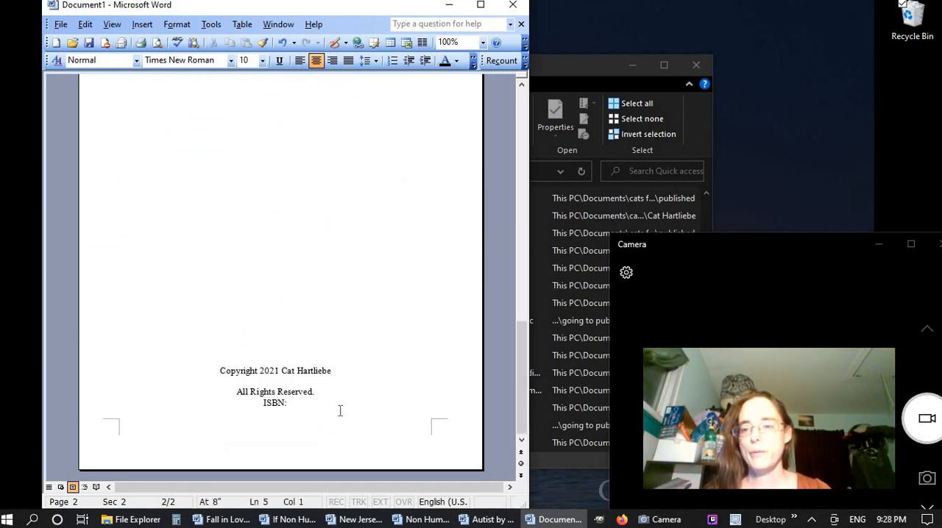
left_click(142, 24)
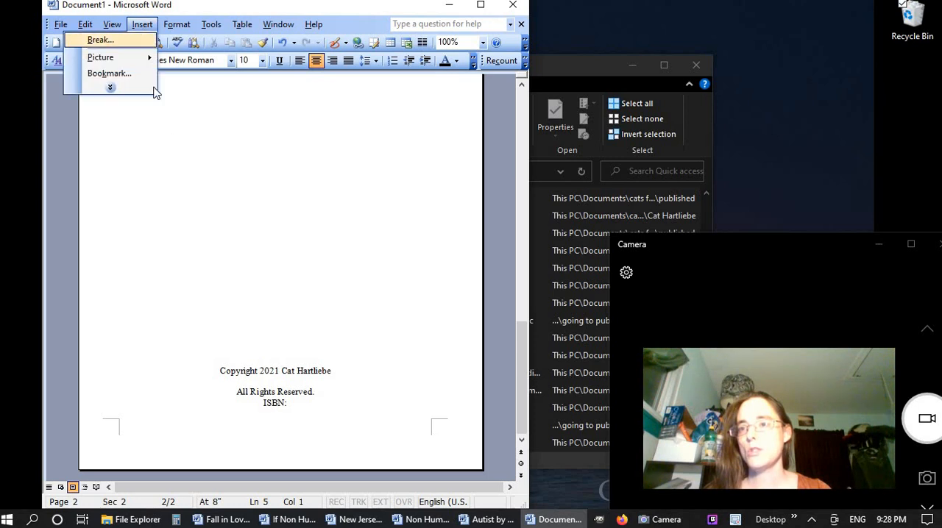
left_click(100, 40)
left_click(237, 257)
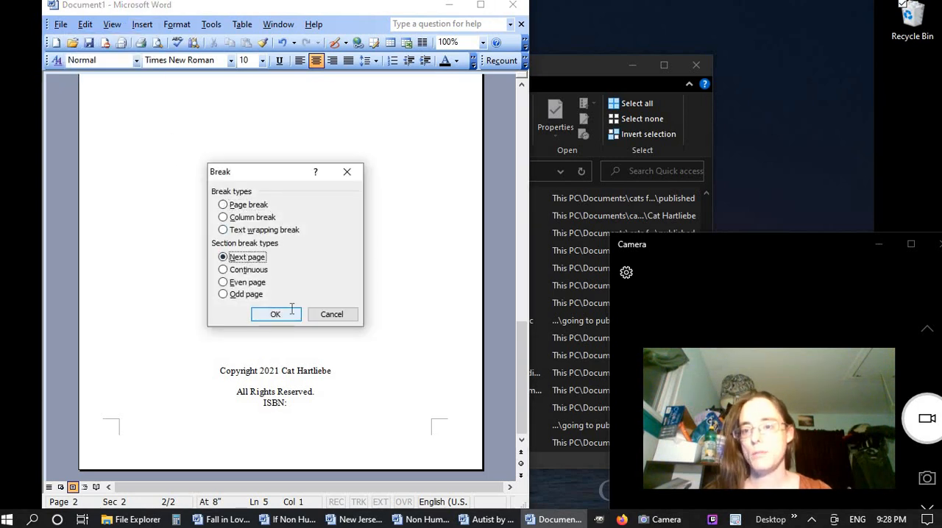
left_click(292, 310)
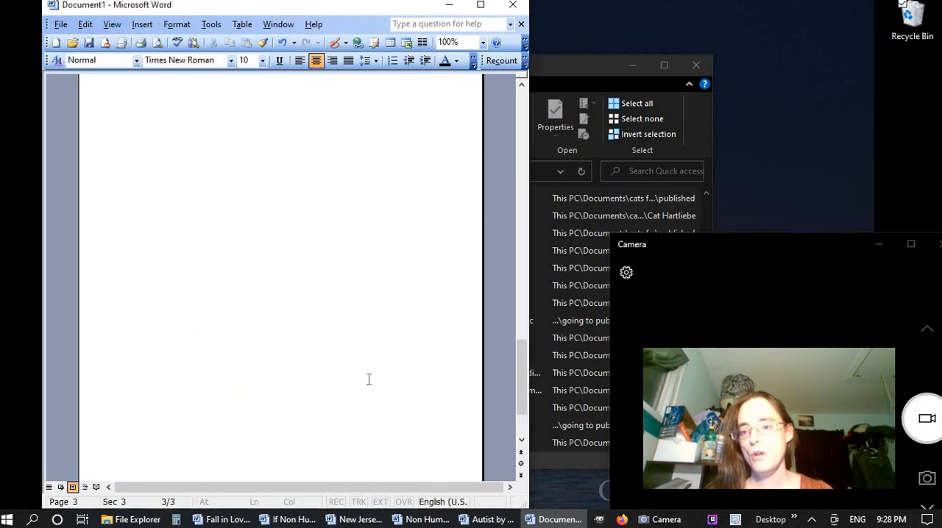
Set the vertical alignment of the third page's section to Top, applied to this section only
scroll(369, 379, "up", 3)
scroll(368, 379, "down", 4)
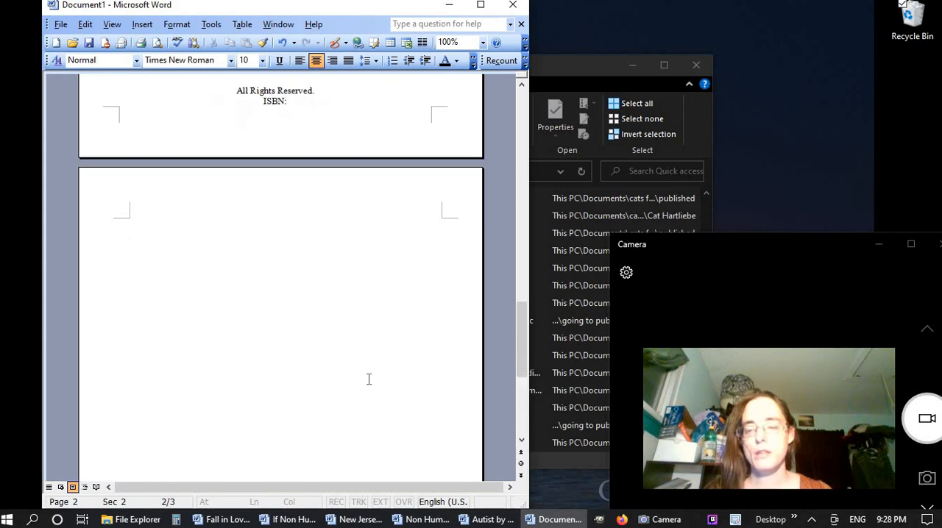
left_click(62, 25)
left_click(58, 57)
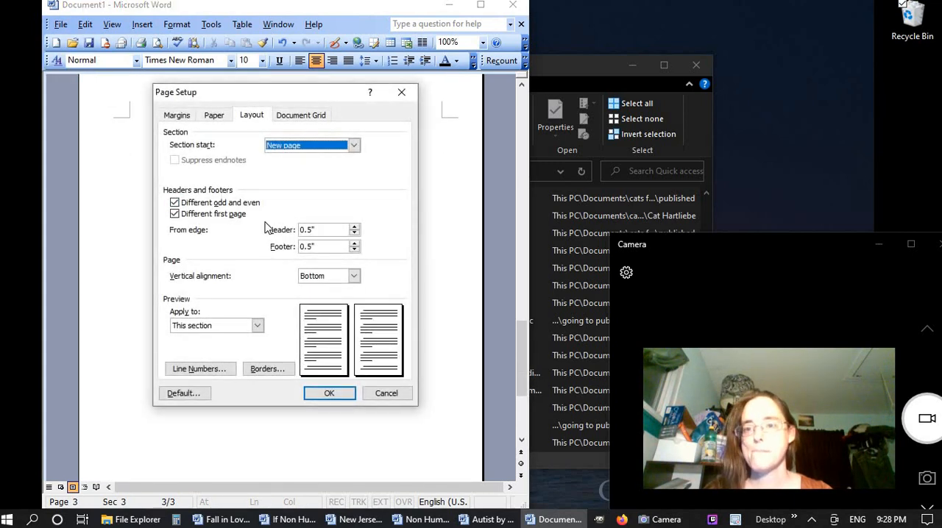
left_click(328, 277)
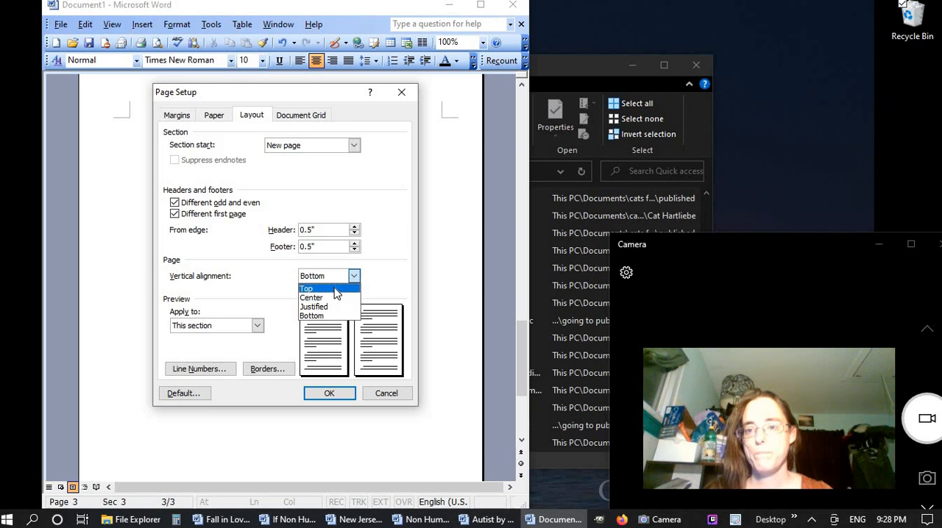
left_click(335, 291)
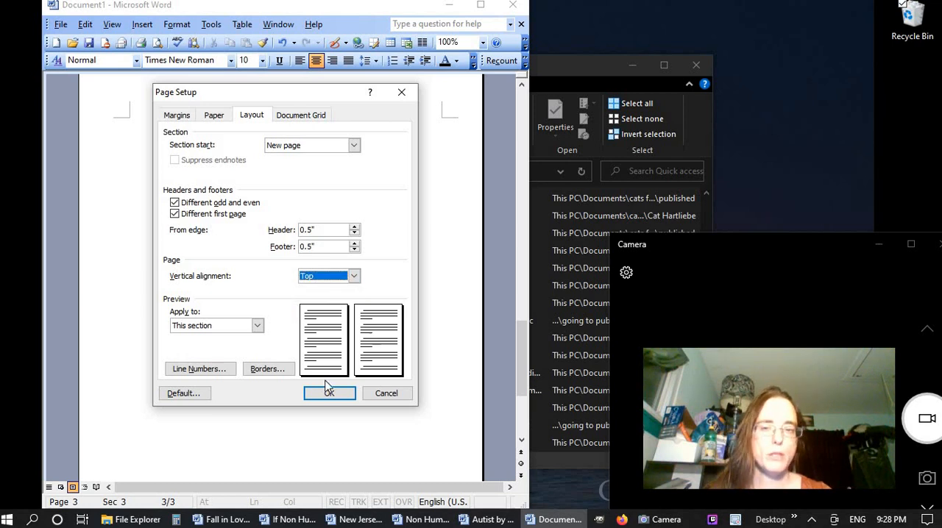
left_click(329, 394)
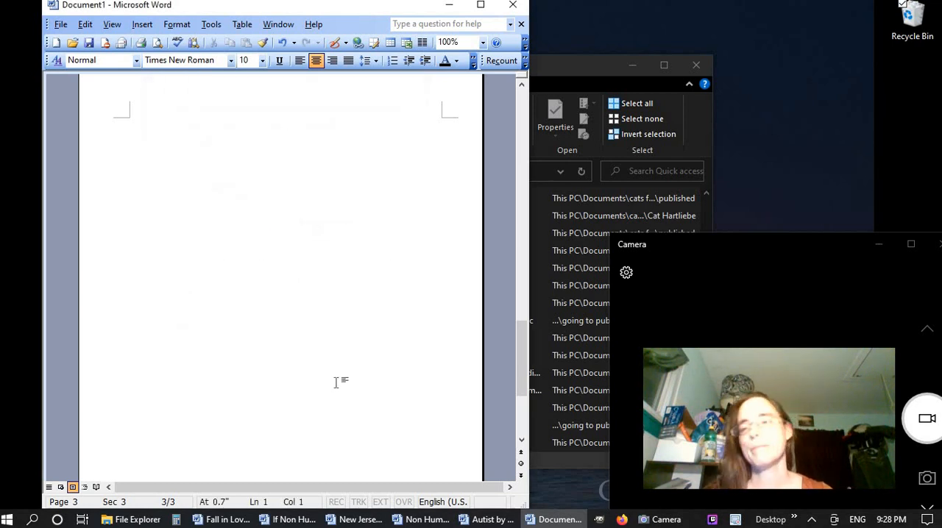
Insert a page break on the third page to start a fourth page
scroll(335, 383, "up", 10)
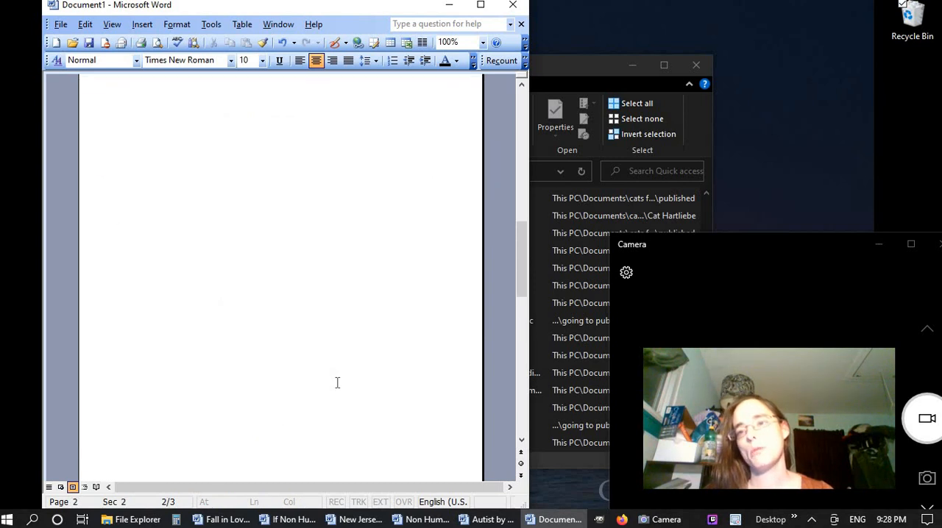
scroll(337, 382, "down", 6)
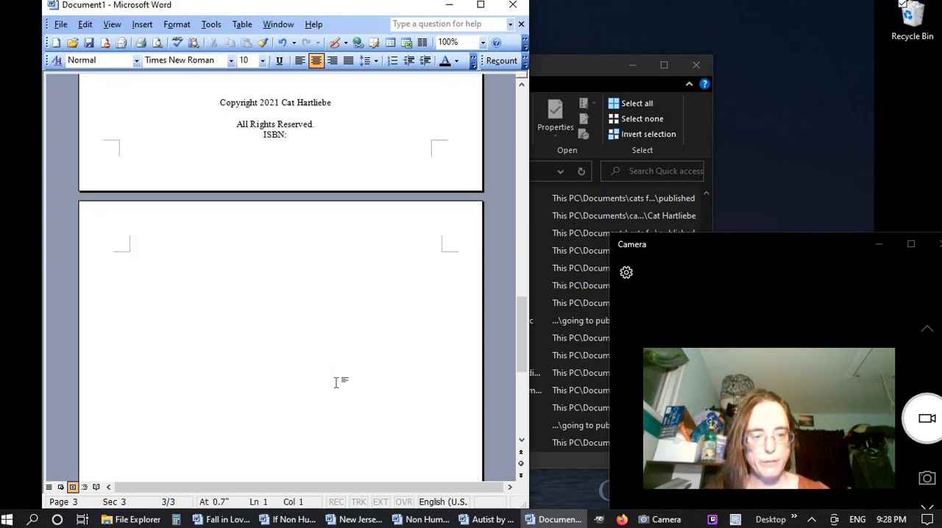
key("ctrl+Return")
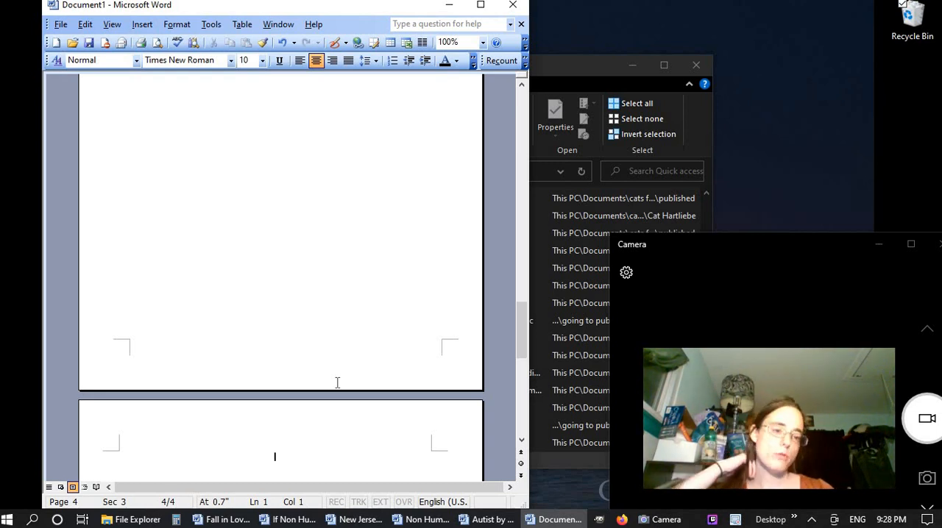
scroll(272, 364, "down", 3)
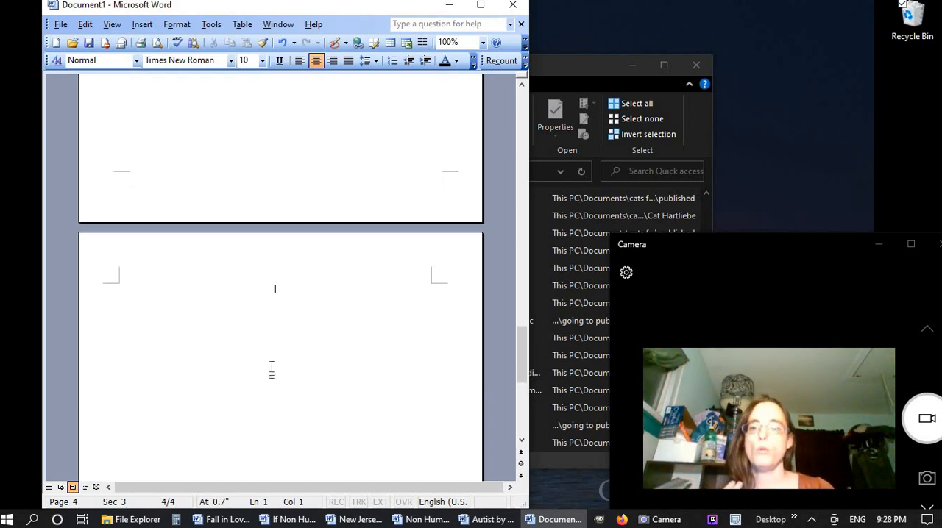
right_click(272, 359)
left_click(297, 312)
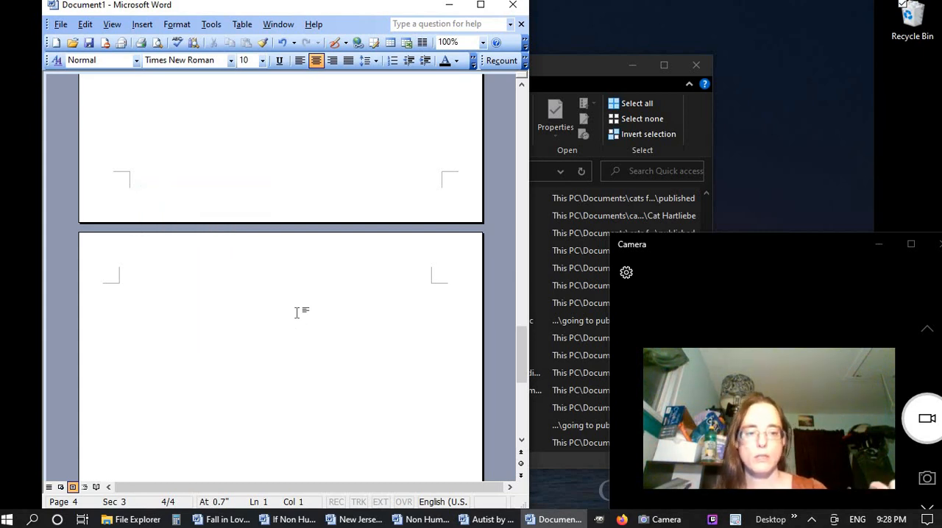
left_click(142, 24)
left_click(110, 40)
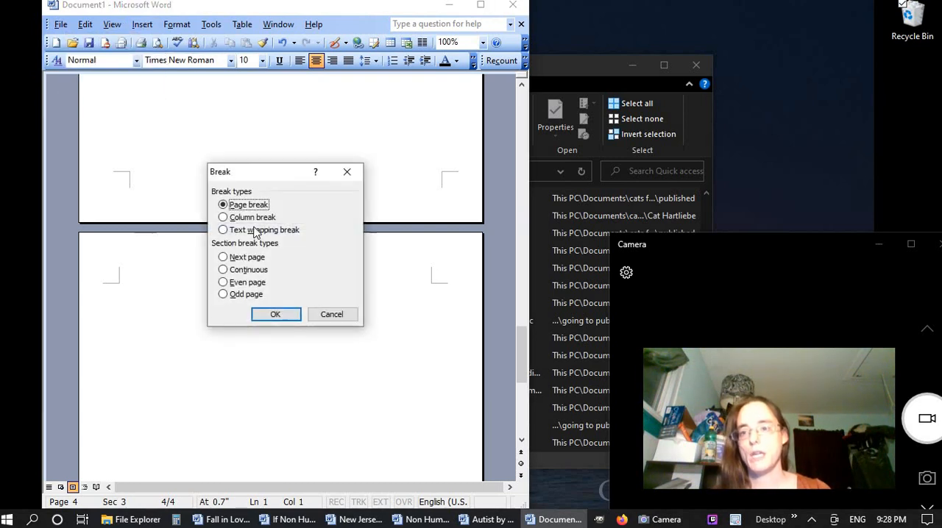
left_click(340, 310)
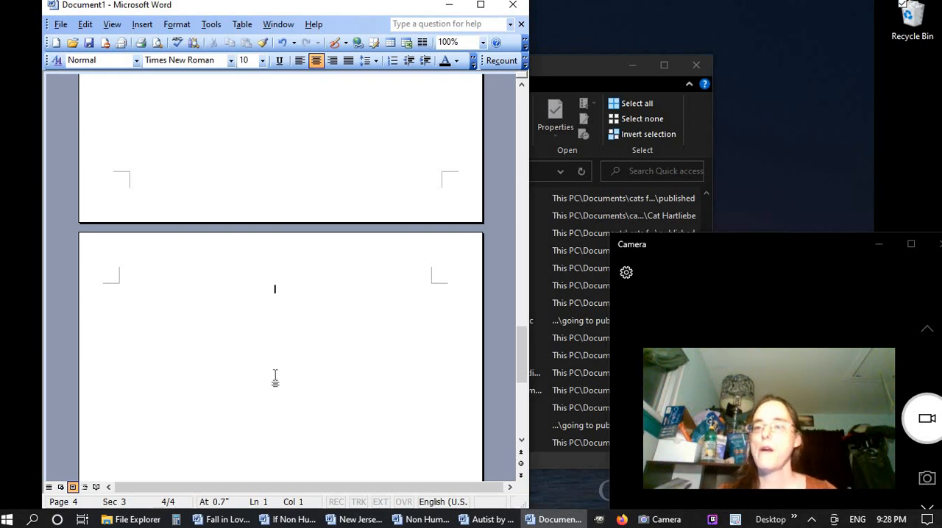
Examine the first three pages side by side in print preview, and close the preview
scroll(284, 380, "up", 8)
scroll(284, 380, "up", 6)
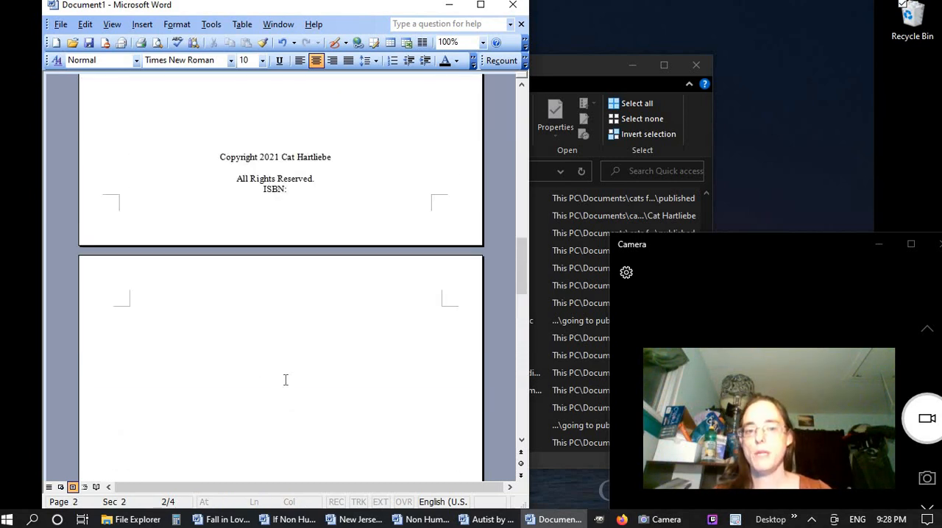
left_click(157, 42)
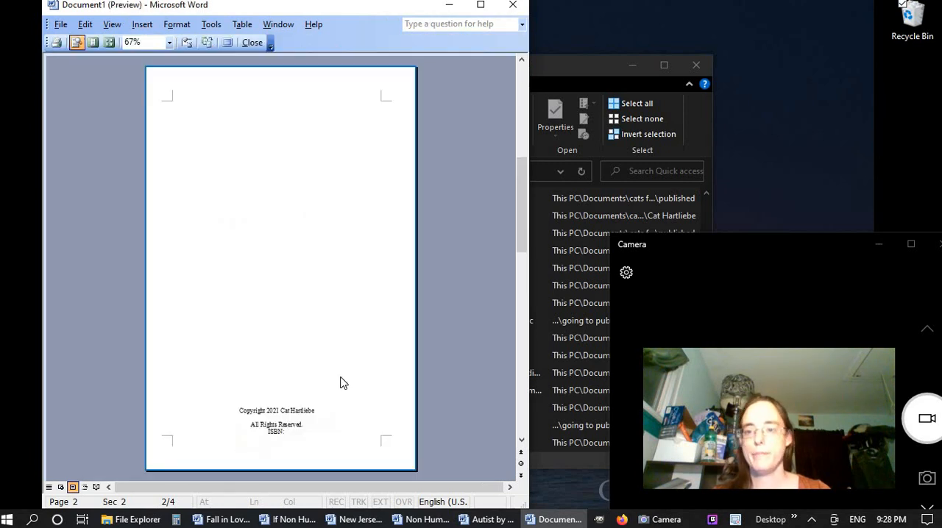
left_click(109, 42)
left_click(130, 63)
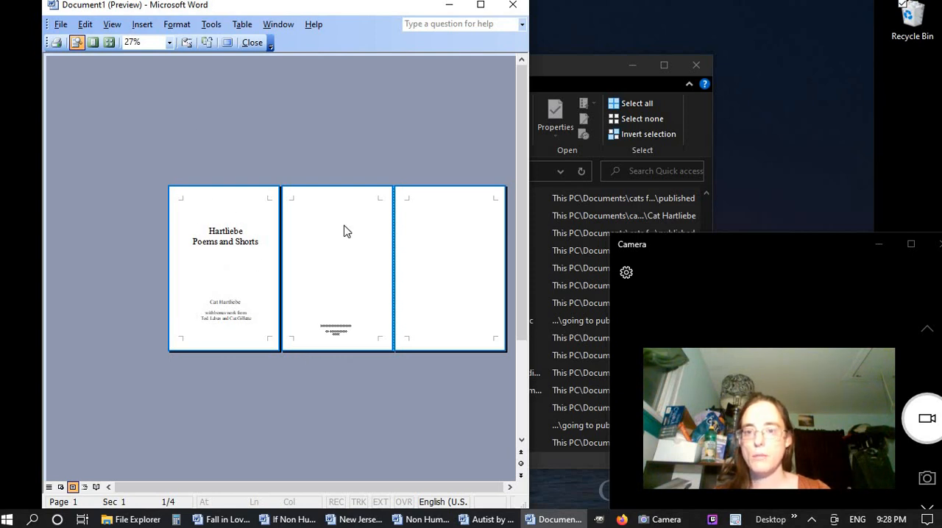
left_click(332, 327)
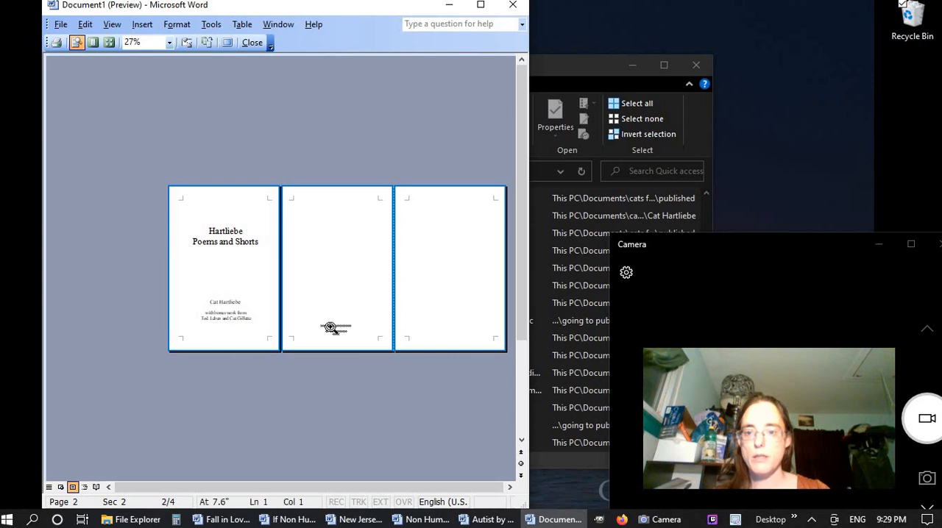
left_click(331, 327)
left_click(330, 328)
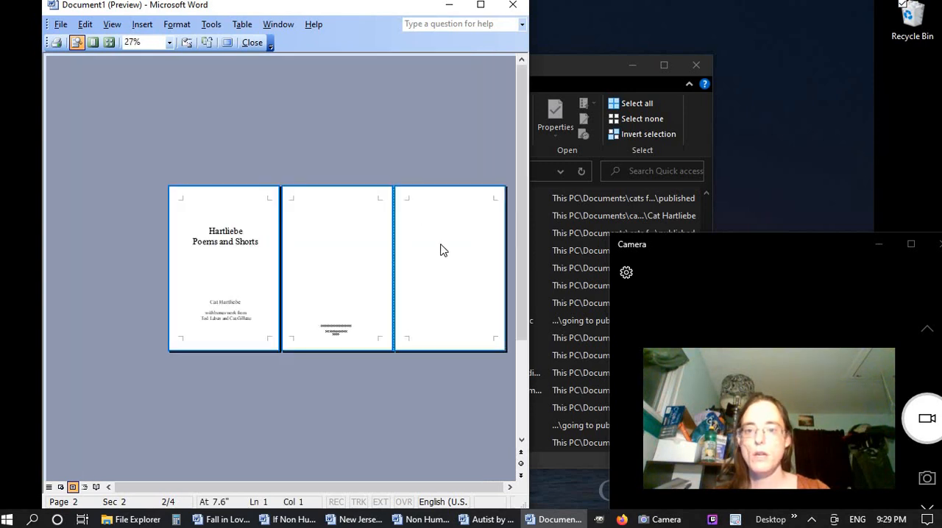
left_click(251, 44)
Add a blank line at the top of the third page
scroll(264, 346, "up", 10)
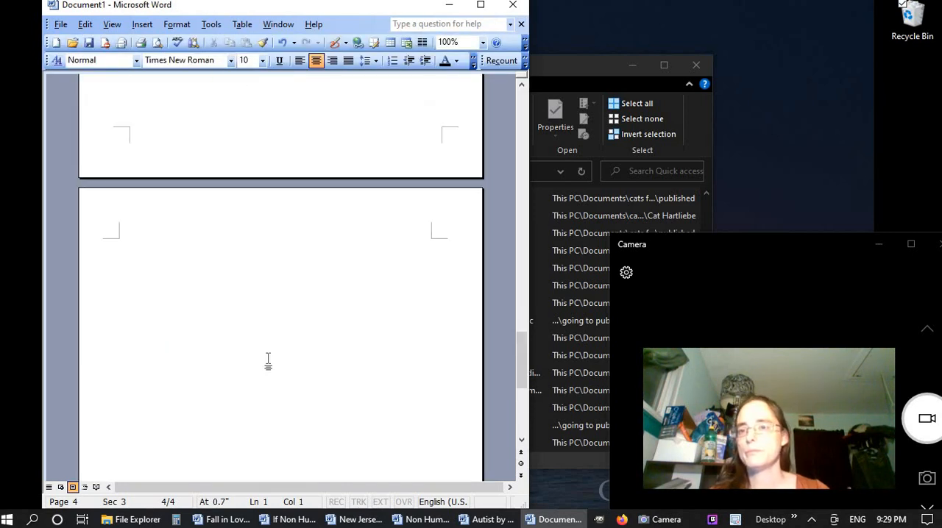
scroll(269, 359, "up", 5)
scroll(269, 359, "down", 6)
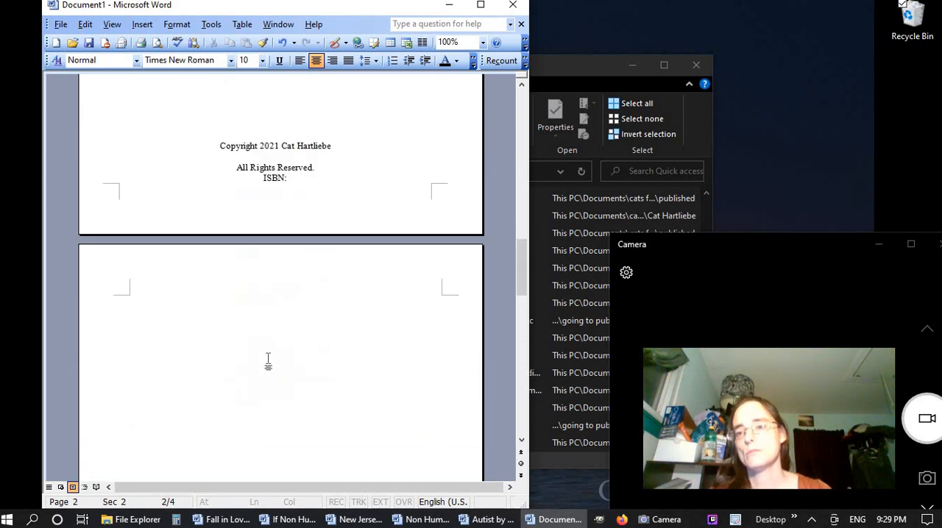
scroll(268, 360, "up", 5)
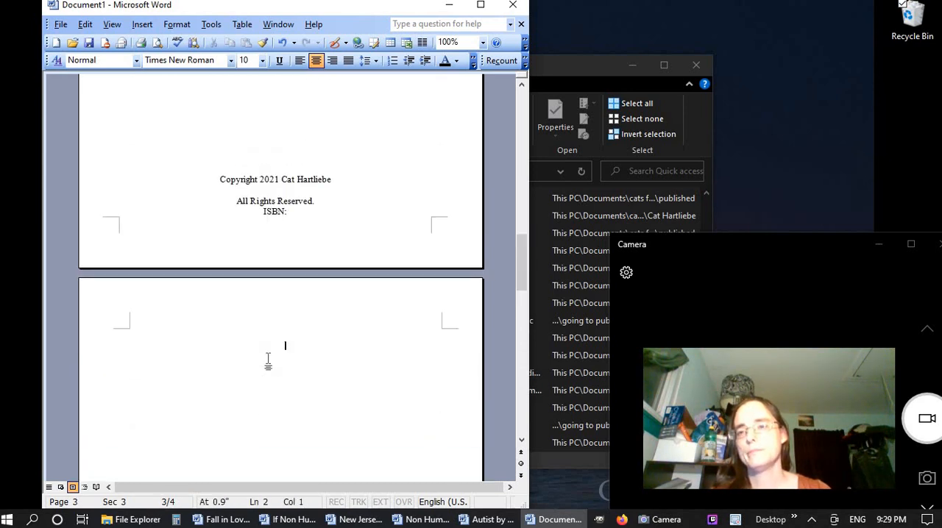
scroll(268, 360, "down", 5)
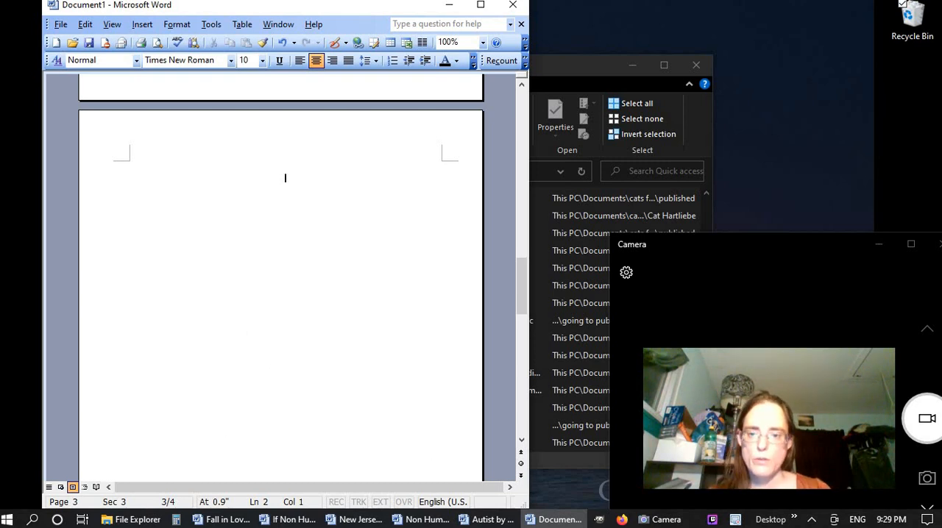
Open "Hartliebe Poems and Shorts 6x9.doc" from the recent files and copy the "Contains:" text with its list of titles from the title page
left_click(133, 520)
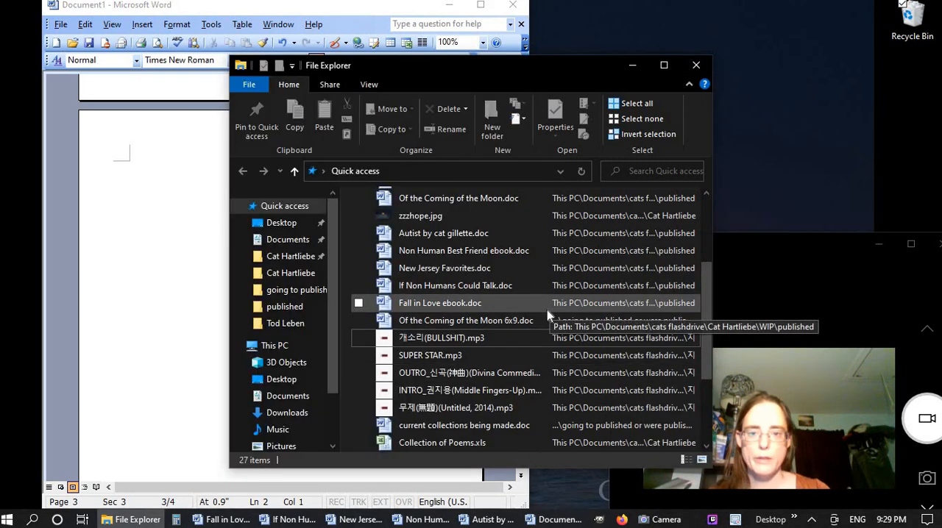
scroll(546, 309, "up", 4)
scroll(546, 310, "down", 2)
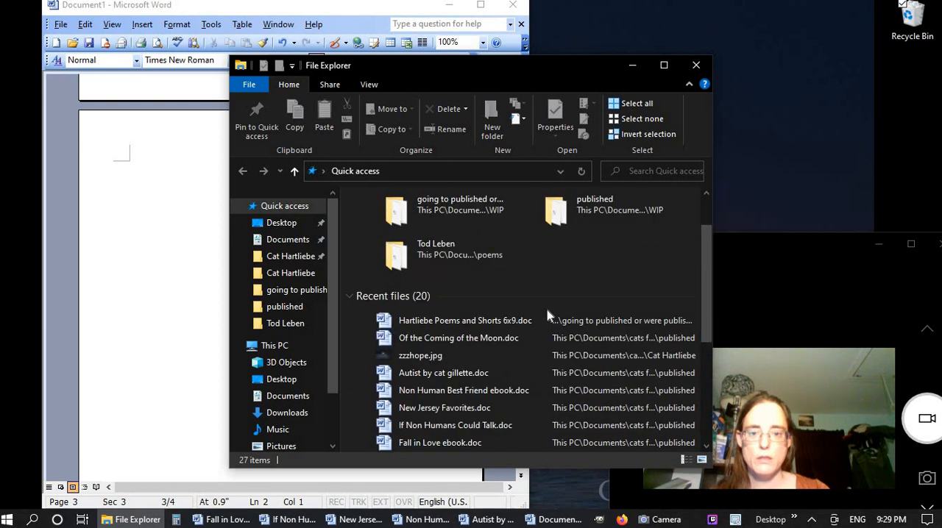
scroll(547, 309, "down", 1)
double_click(562, 269)
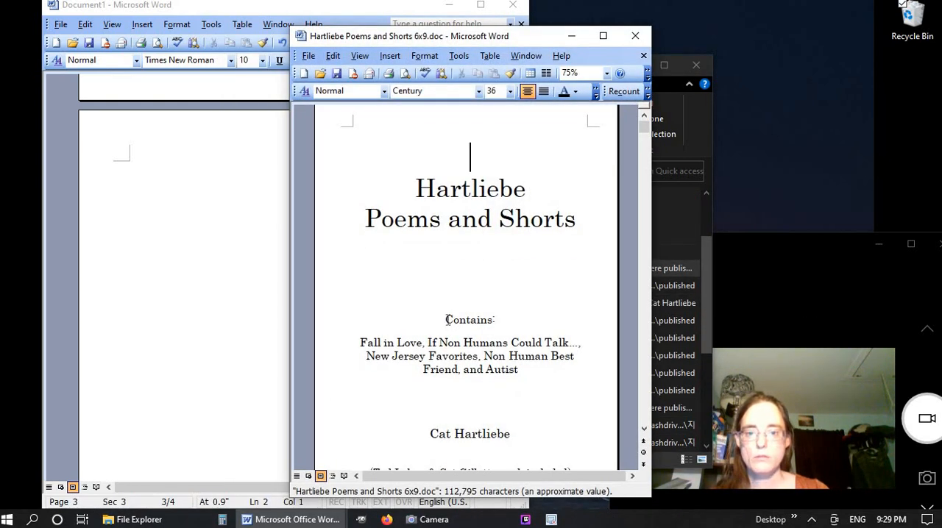
left_click_drag(445, 318, 520, 375)
key("ctrl+c")
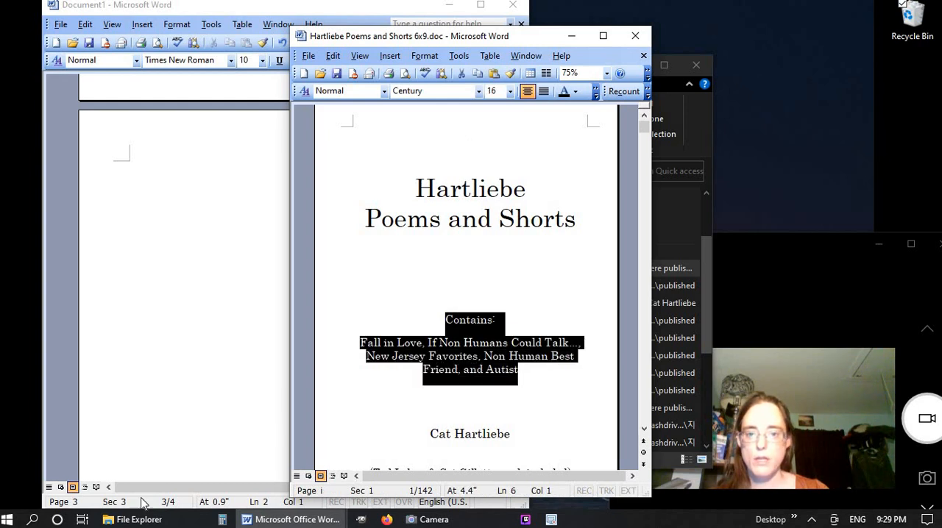
Paste the copied "Contains:" text into a new Notepad document, copy it all as plain text, and minimize Notepad
left_click(34, 520)
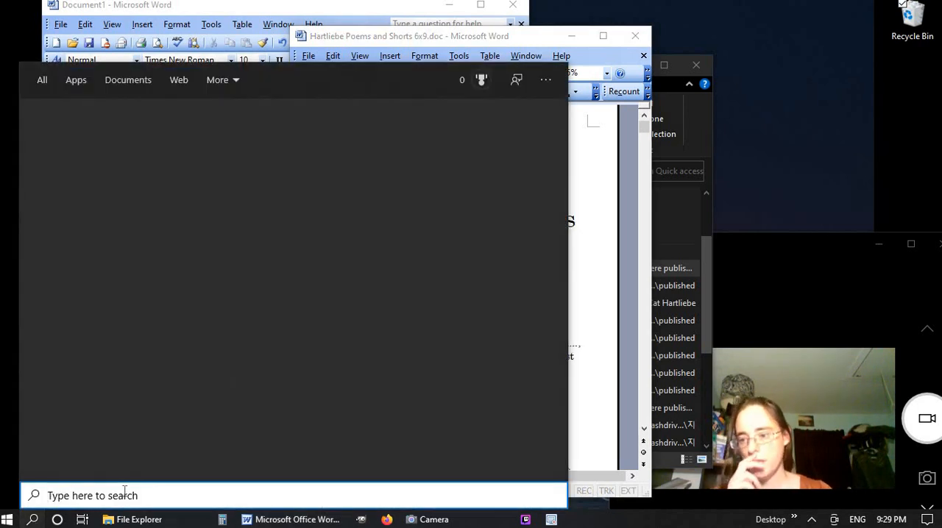
type("note")
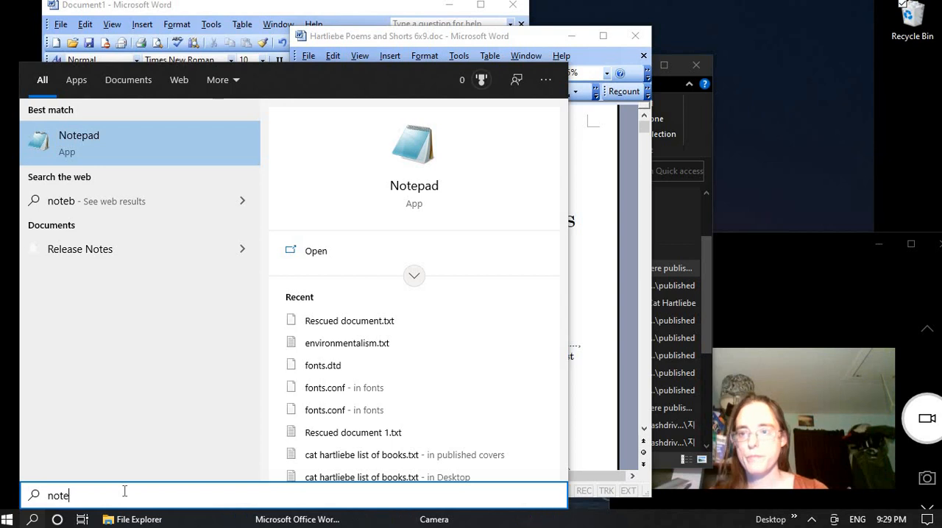
key("Return")
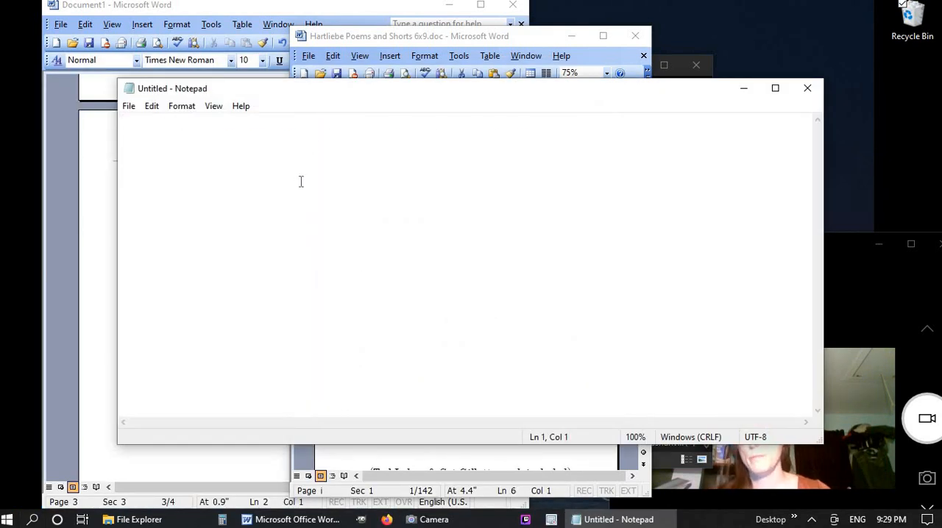
key("ctrl+v")
key("ctrl+a")
key("ctrl+c")
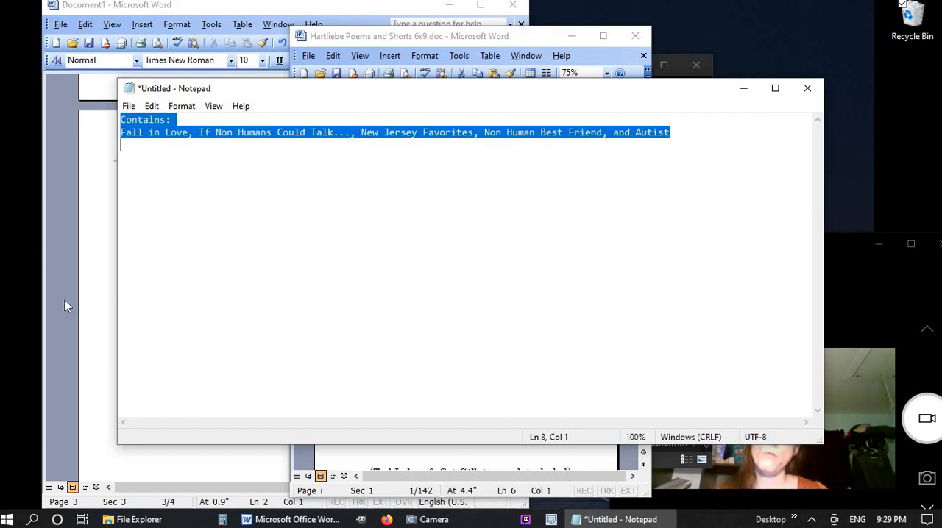
left_click(744, 88)
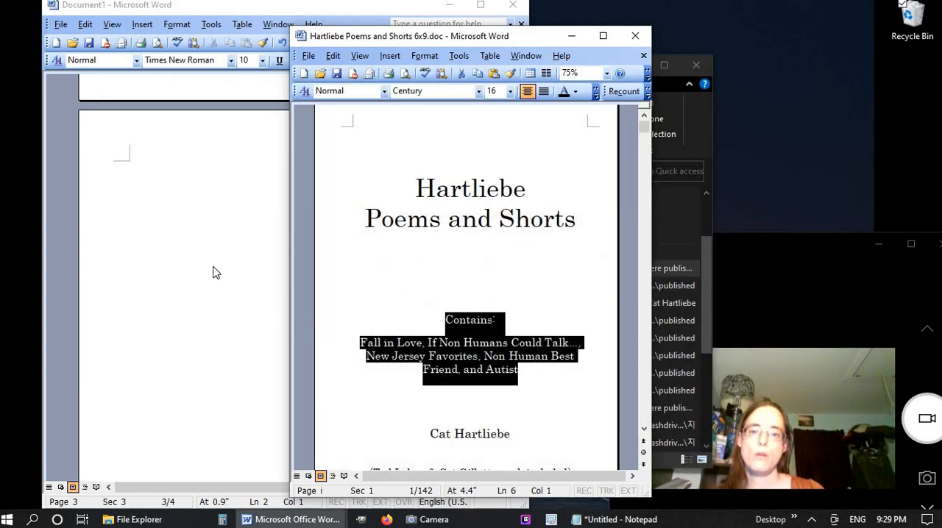
In Document1, enter "Dedication" on the third page and paste the "Contains:" text after a blank line below it
left_click(262, 319)
scroll(263, 320, "up", 8)
scroll(262, 322, "down", 8)
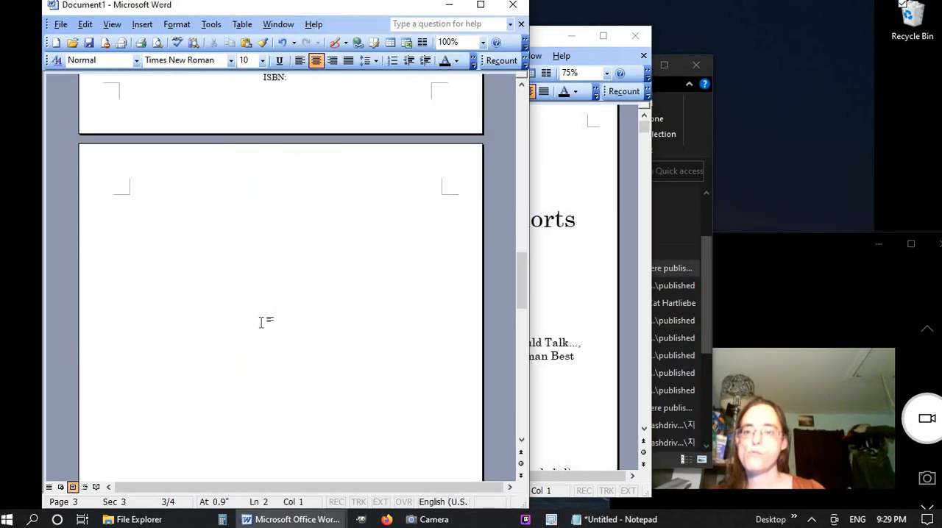
type("Dedication")
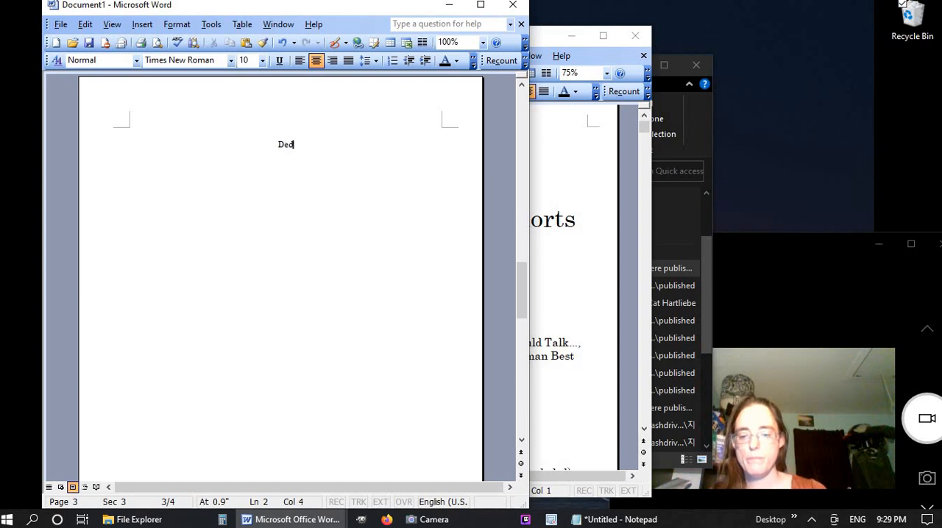
key("Return")
key("Return")
key("ctrl+v")
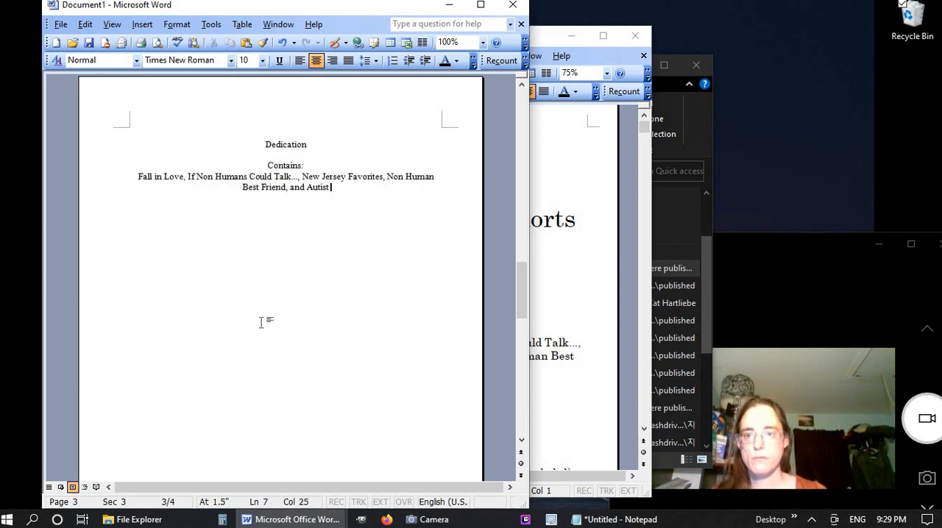
Paste the "Contains:" text over the empty line between the title and the author name on the title page
scroll(274, 285, "up", 6)
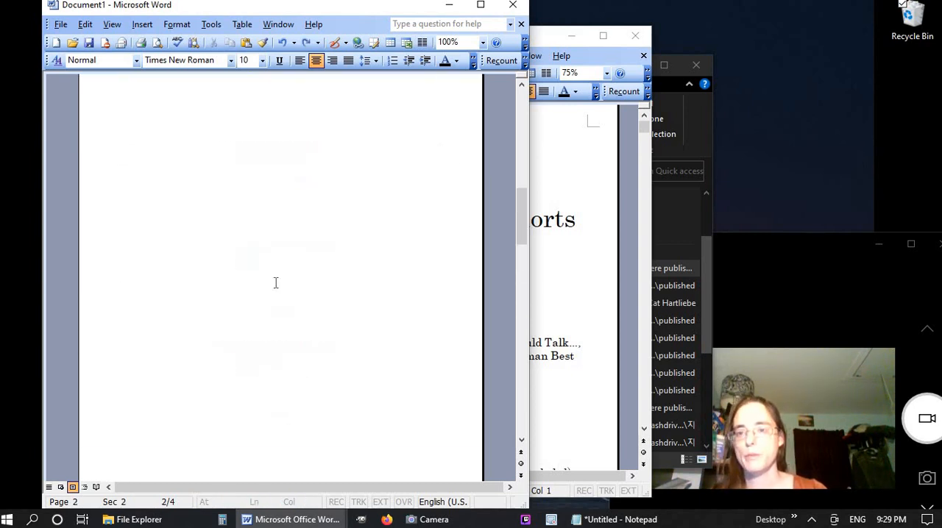
scroll(271, 288, "up", 5)
double_click(271, 287)
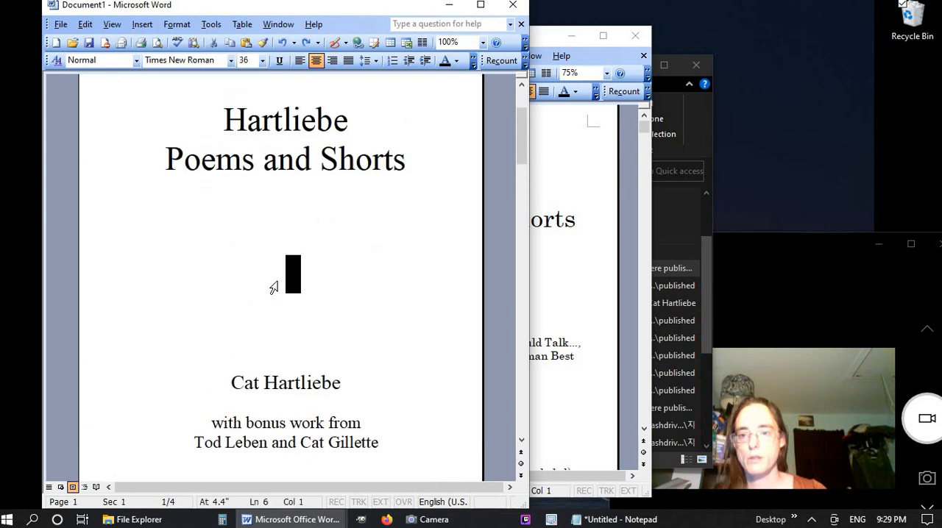
key("ctrl+v")
Set the font size of the "Contains:" text on the title page to 24 and reduce it to 22
left_click_drag(410, 426, 222, 226)
left_click(247, 60)
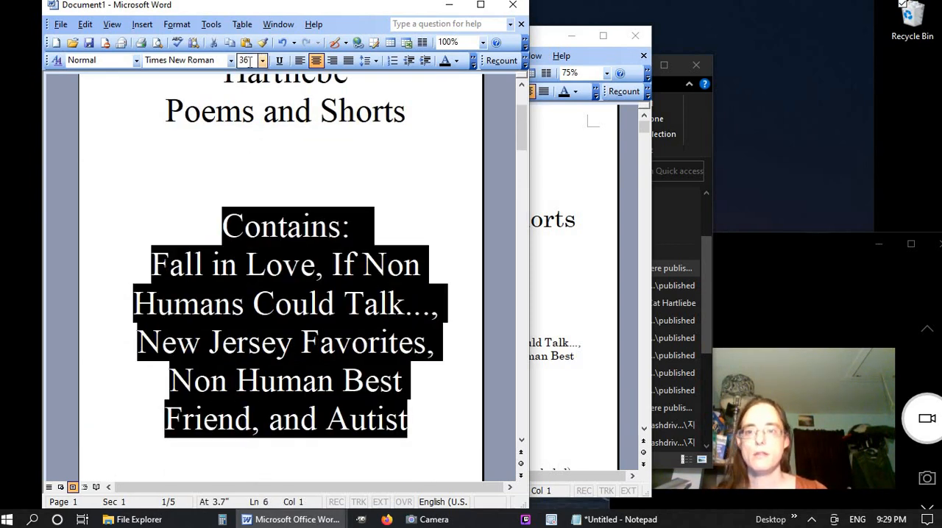
type("24")
key("Return")
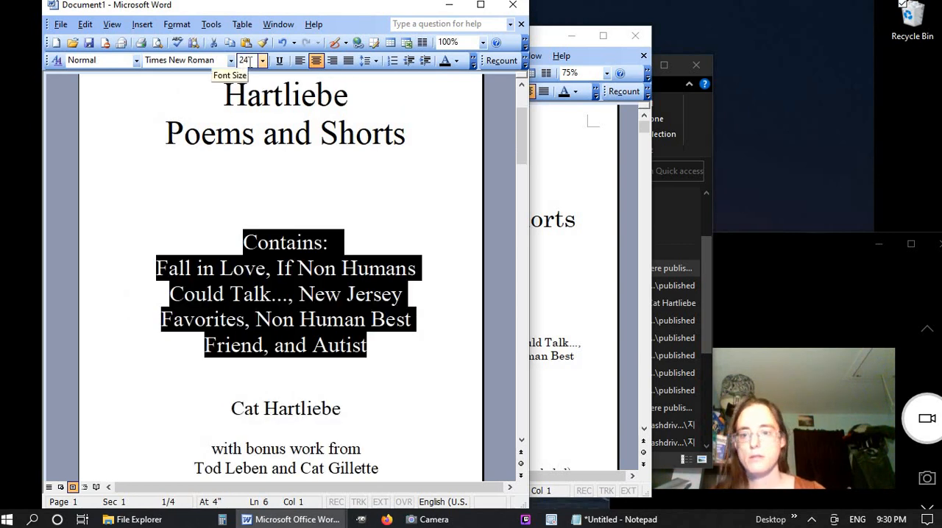
left_click(250, 60)
type("22")
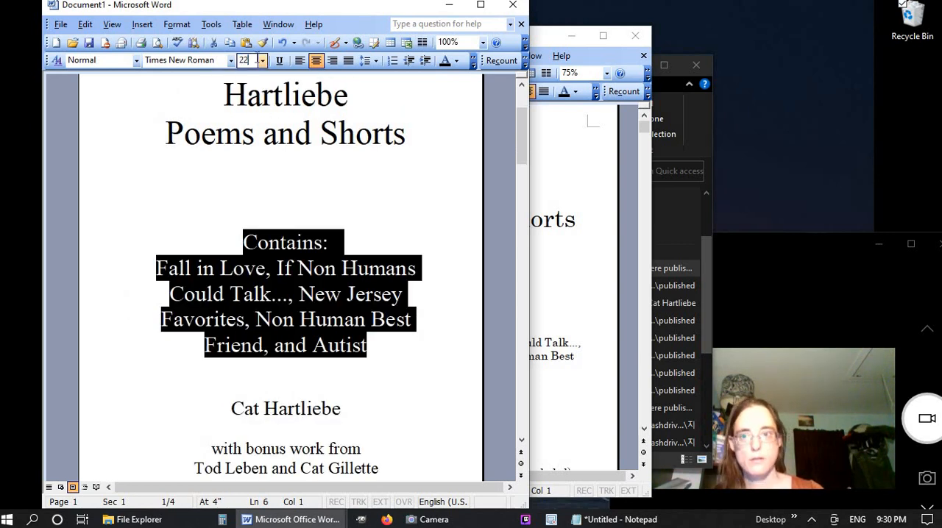
key("Return")
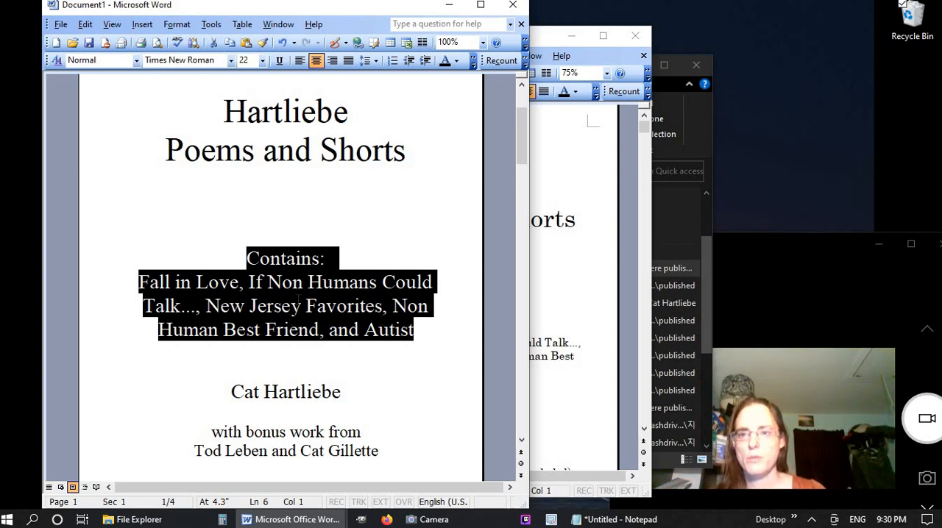
left_click(301, 305)
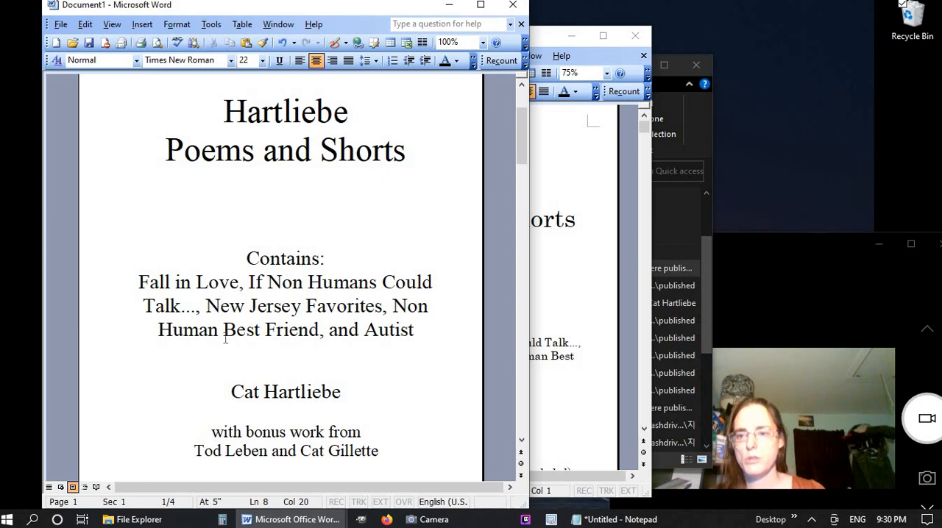
Set the font size of the author name line on the title page to 20
left_click(244, 393)
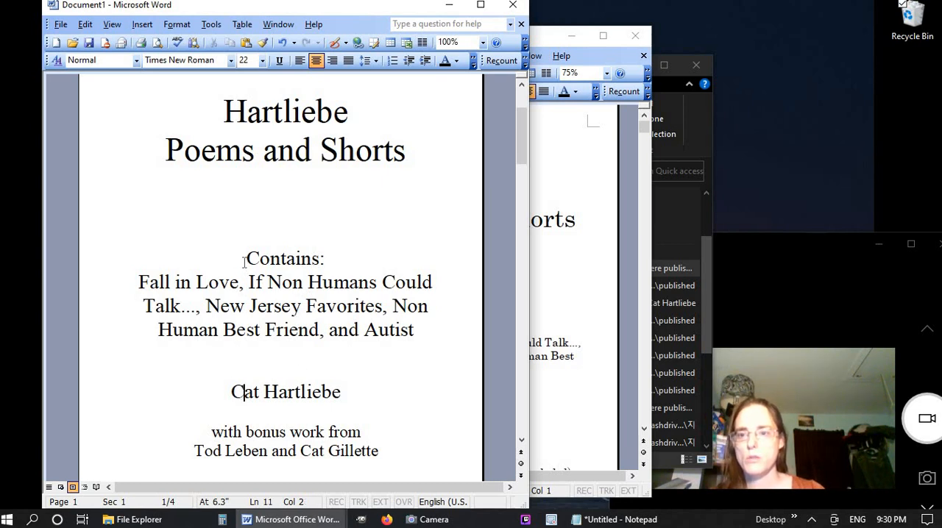
left_click_drag(244, 262, 267, 287)
left_click(266, 304)
left_click(163, 393)
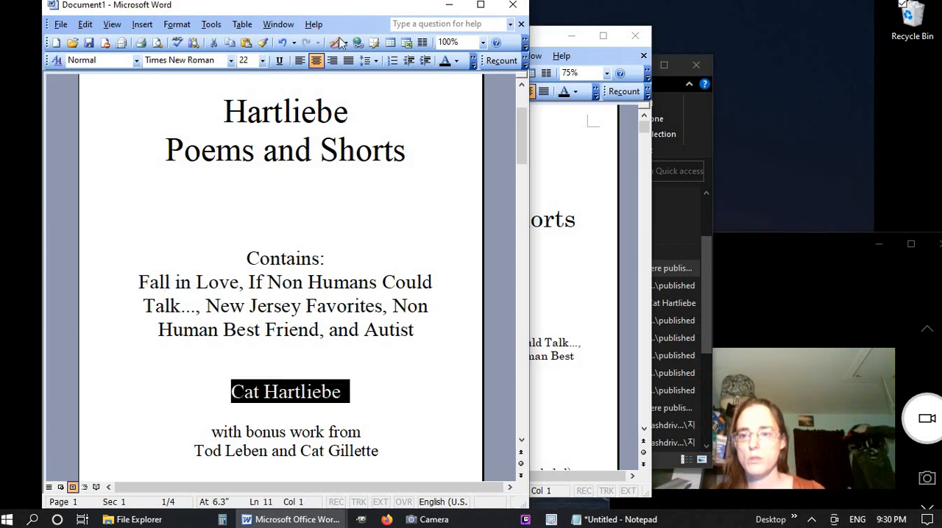
left_click(250, 61)
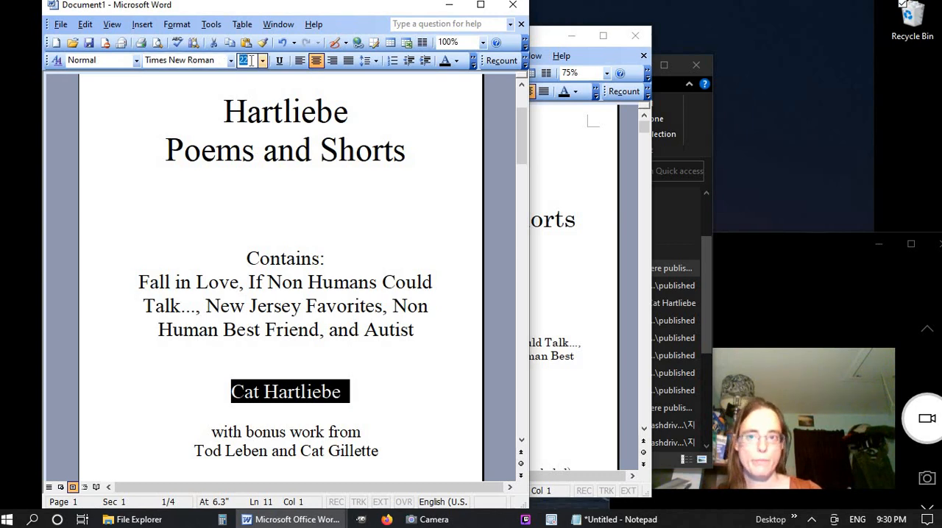
type("20")
key("Return")
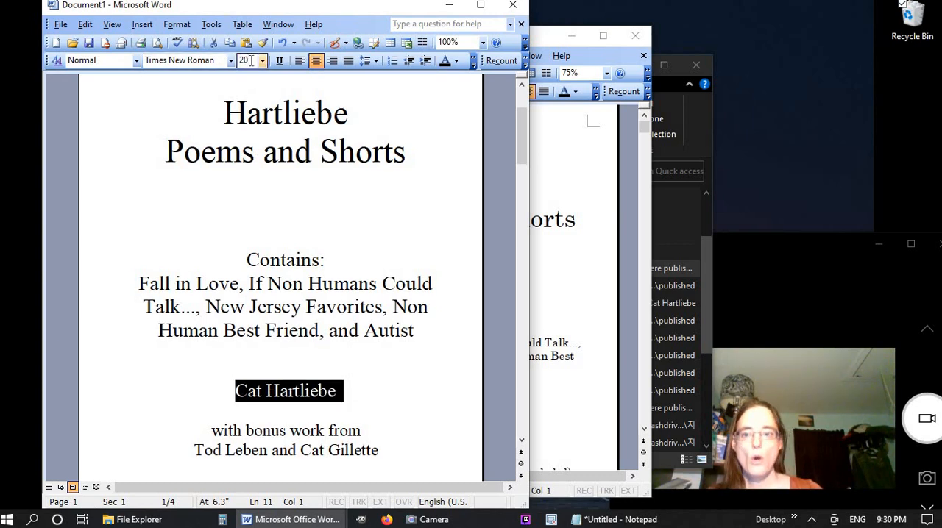
Set the font size of the two "with bonus work from" credit lines on the title page to 16
left_click(183, 440)
left_click_drag(182, 440, 180, 459)
left_click(250, 61)
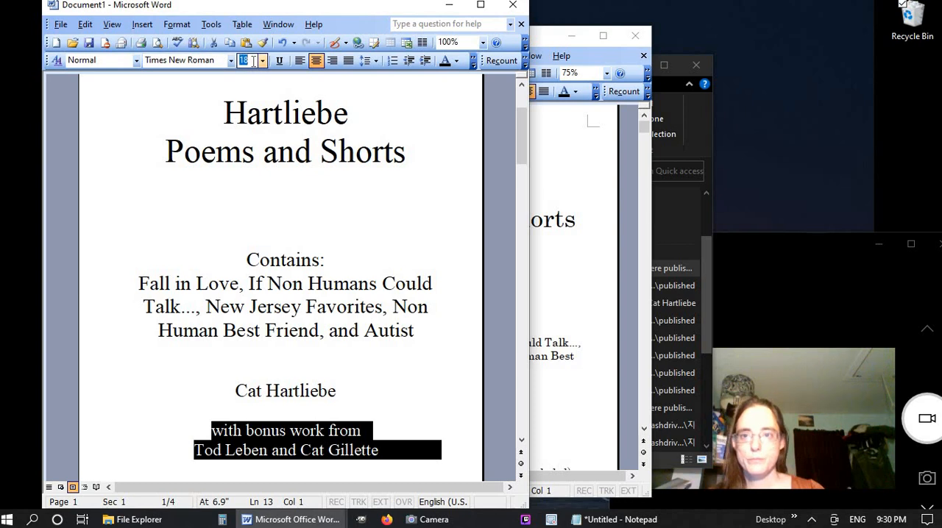
type("16")
key("Return")
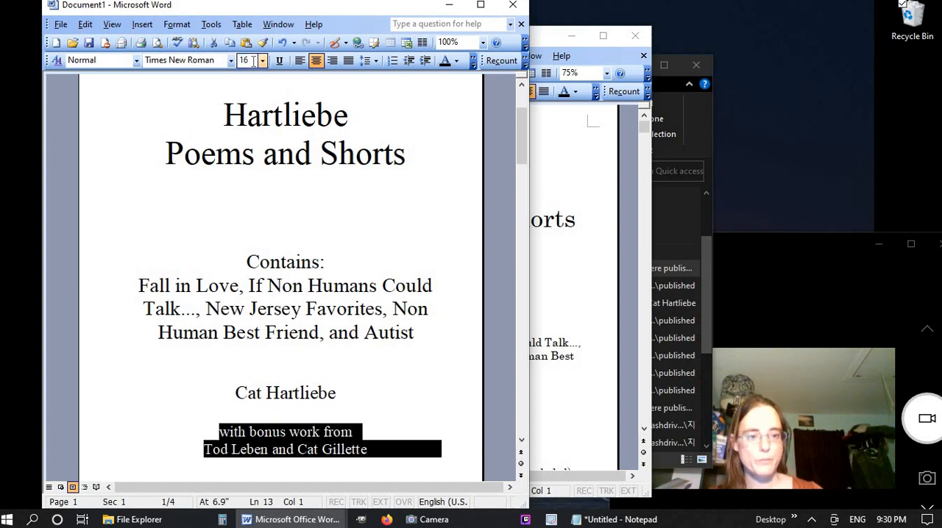
left_click(325, 333)
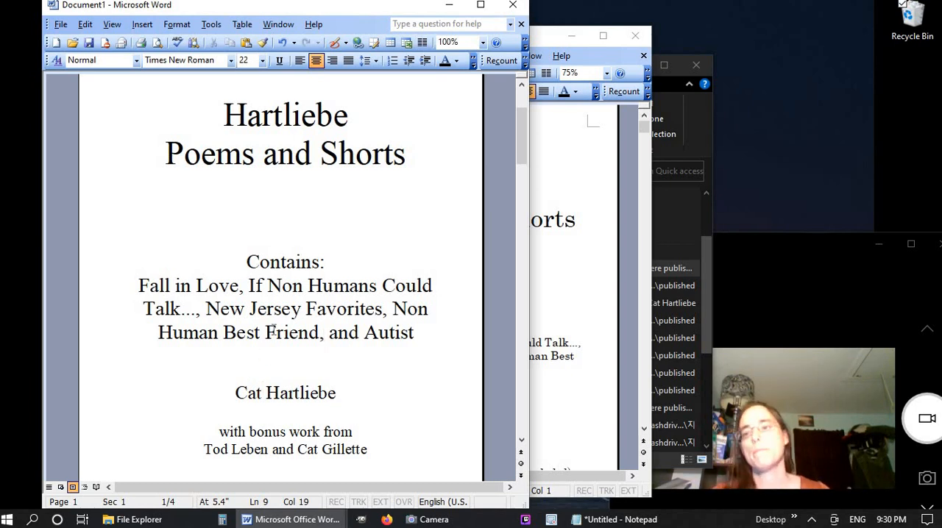
Set the font size of the "Dedication" heading on the third page to 22 and place the cursor below it
scroll(273, 329, "down", 9)
scroll(273, 330, "down", 10)
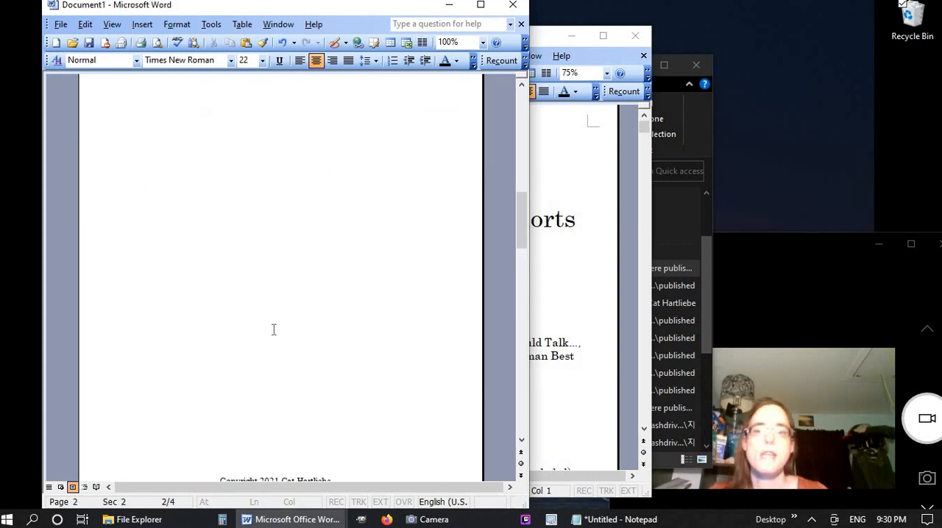
left_click(273, 331)
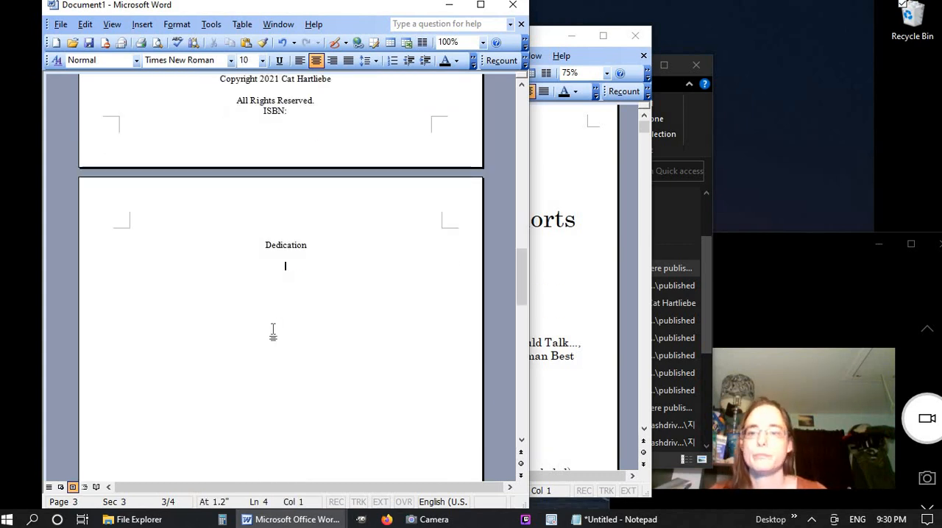
left_click(200, 252)
left_click(230, 250)
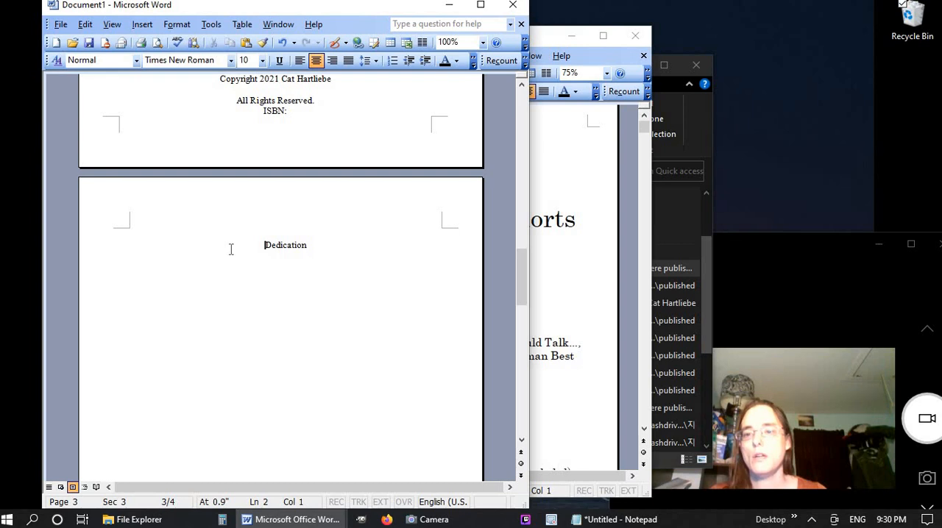
left_click(100, 252)
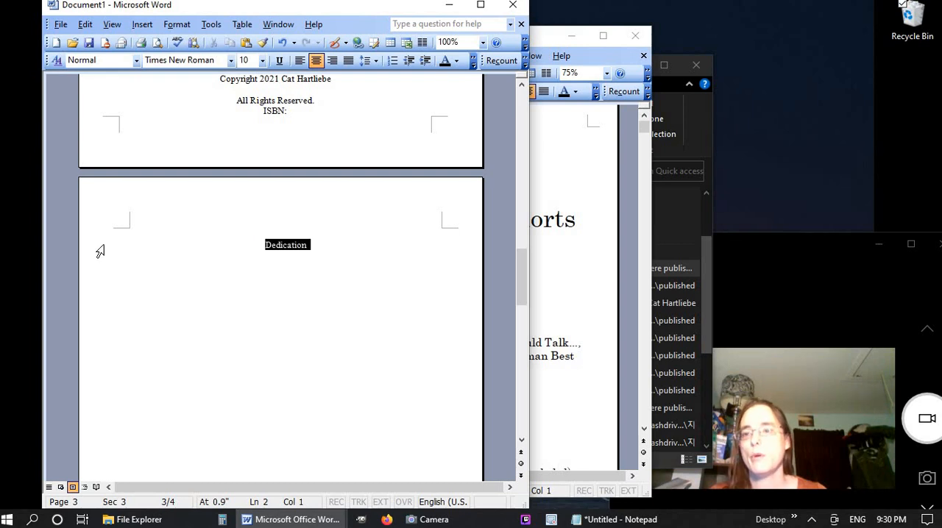
left_click(245, 59)
type("22")
key("Return")
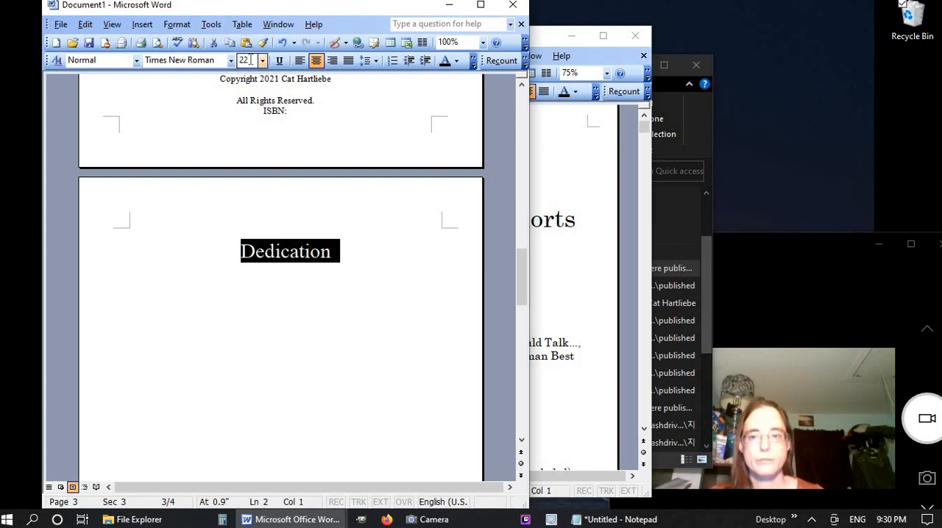
left_click(377, 279)
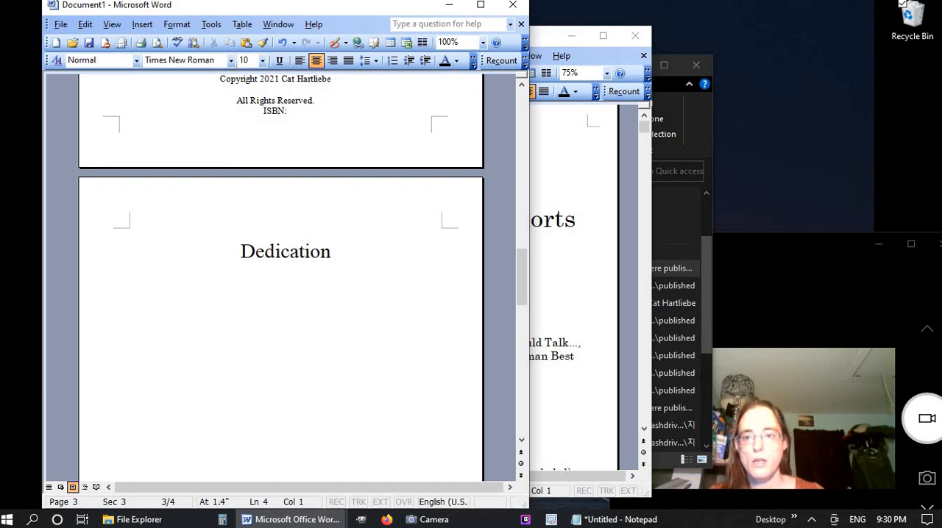
In the open Poems and Shorts 6x9 document, copy the dedication text and the note about mistakes from the dedication page
left_click(554, 370)
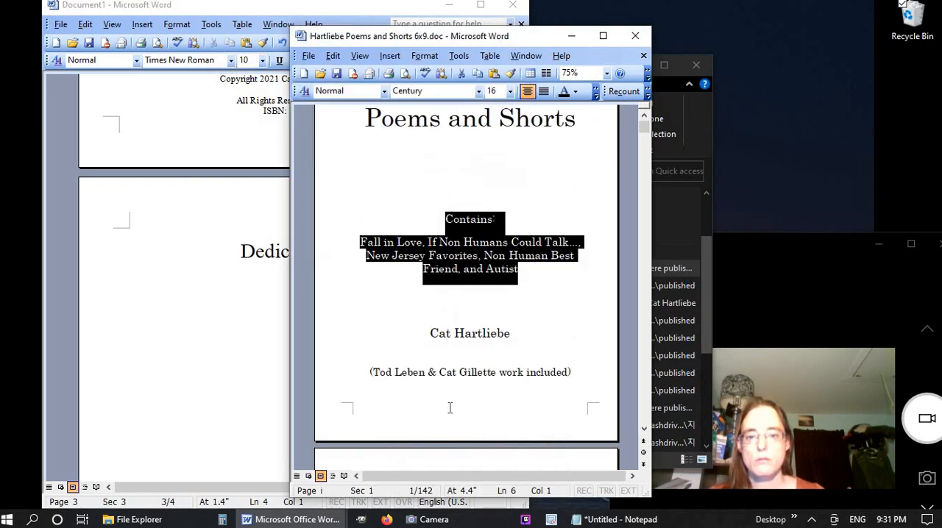
scroll(450, 407, "down", 10)
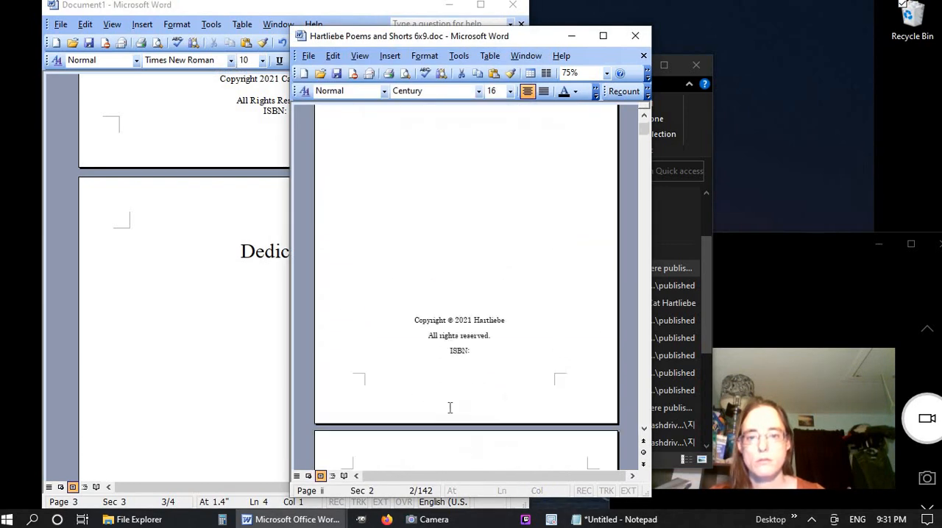
scroll(449, 407, "down", 3)
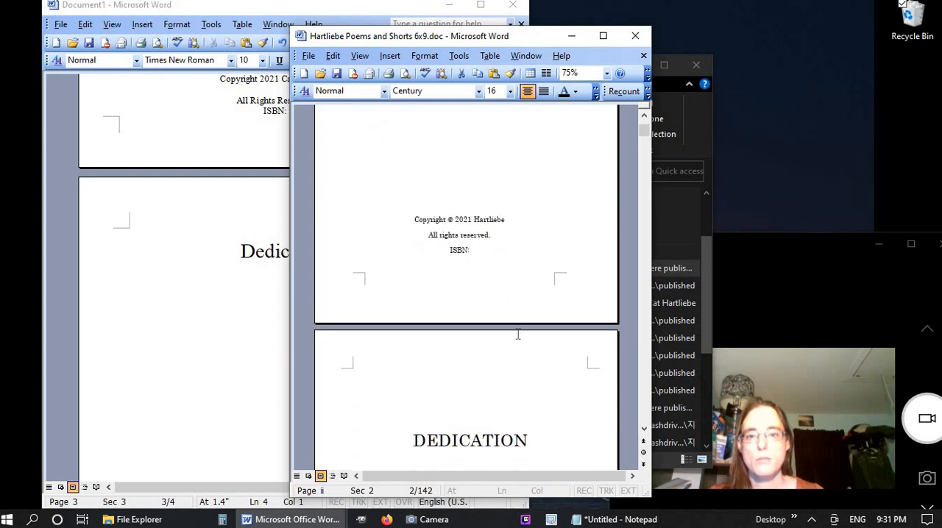
scroll(517, 335, "down", 5)
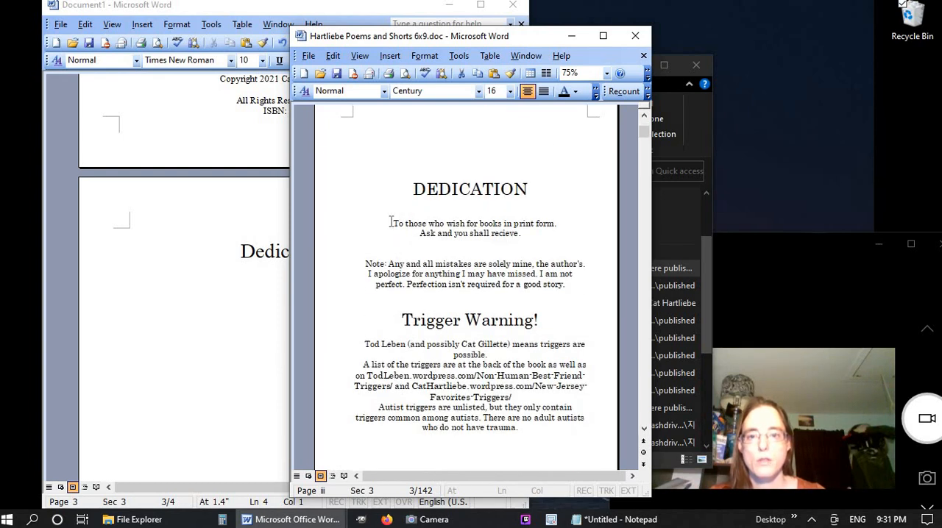
left_click_drag(391, 223, 574, 293)
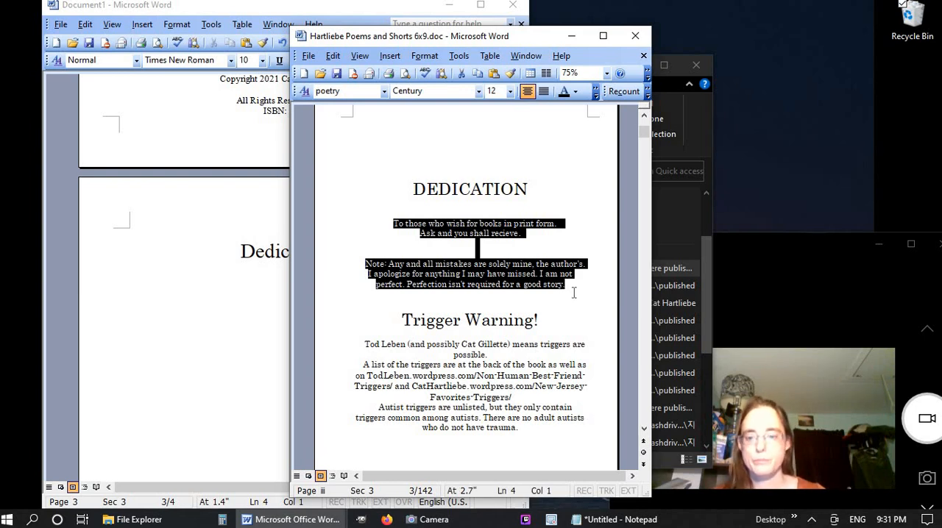
key("ctrl+c")
Try pasting the copied dedication text directly below the "Dedication" heading in Document1, and undo the paste
left_click(259, 372)
key("ctrl+v")
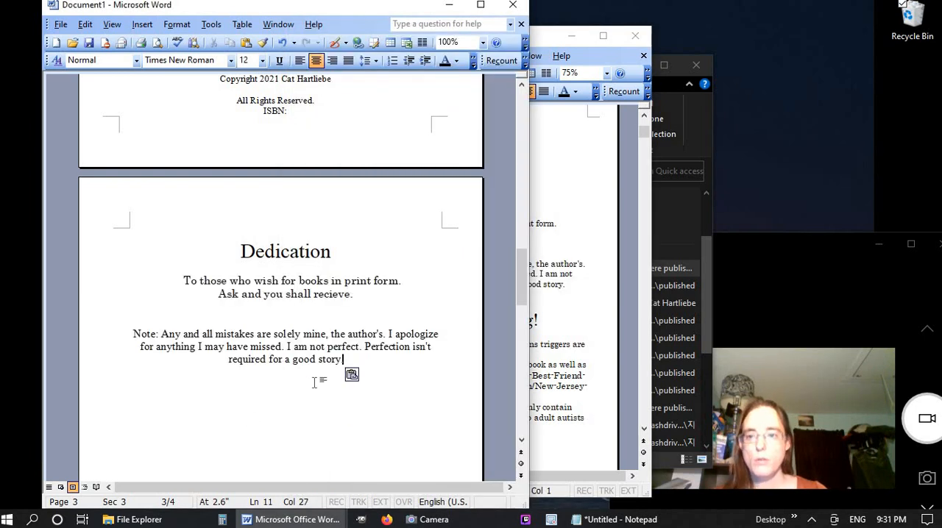
key("ctrl+z")
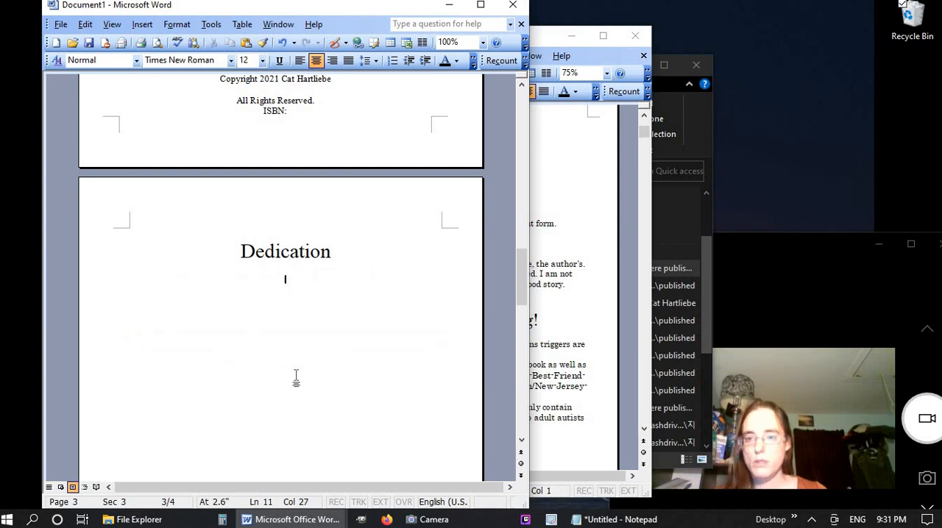
Convert the copied dedication text to plain text by replacing the Notepad contents with it, and paste it below the "Dedication" heading in Document1
left_click(624, 519)
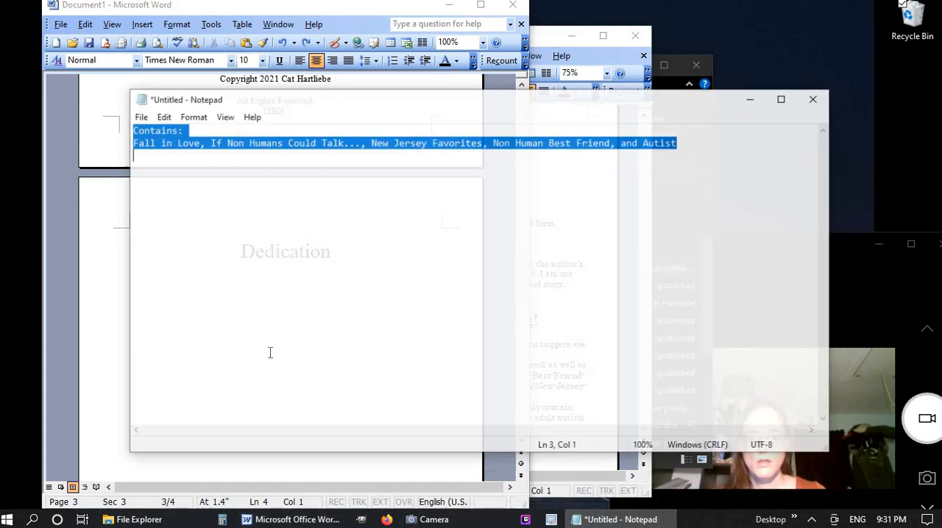
key("ctrl+v")
key("ctrl+a")
key("ctrl+c")
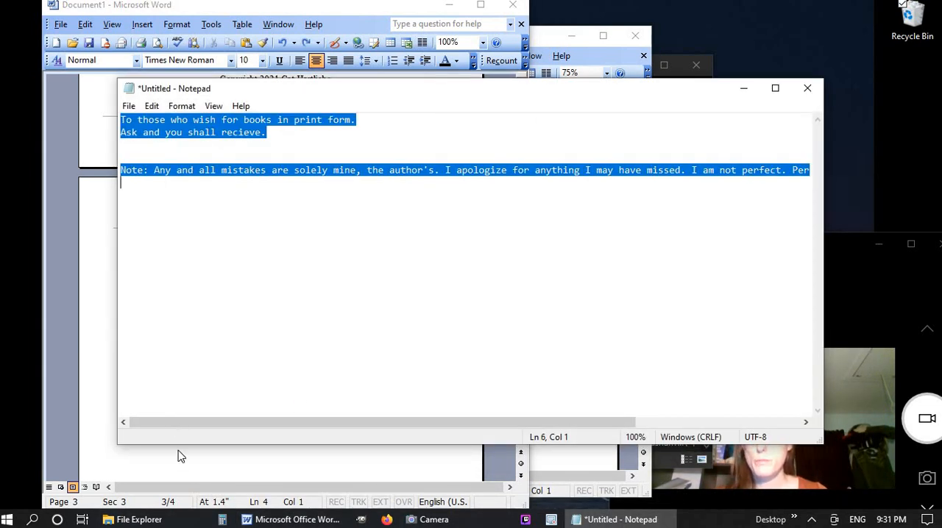
left_click(221, 450)
key("ctrl+v")
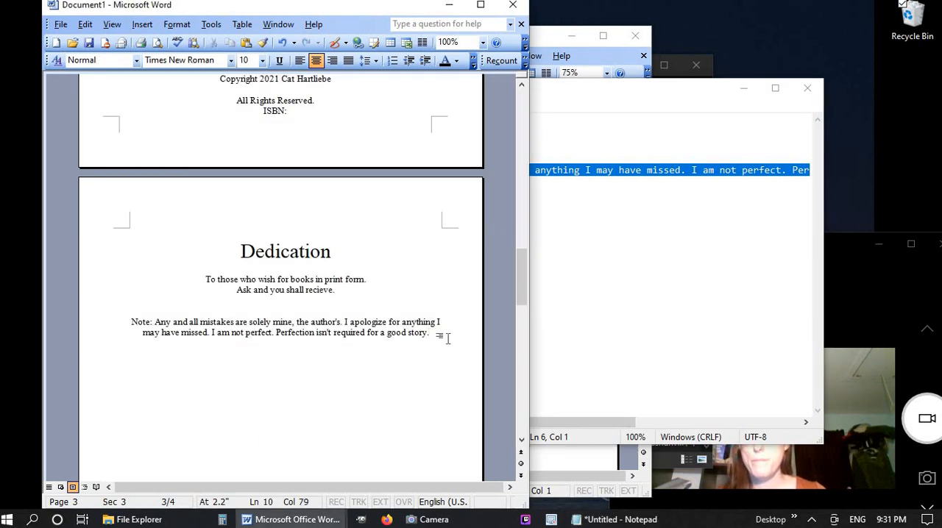
Set the font size of the pasted dedication text and note to 16
left_click_drag(444, 333, 205, 279)
left_click(245, 60)
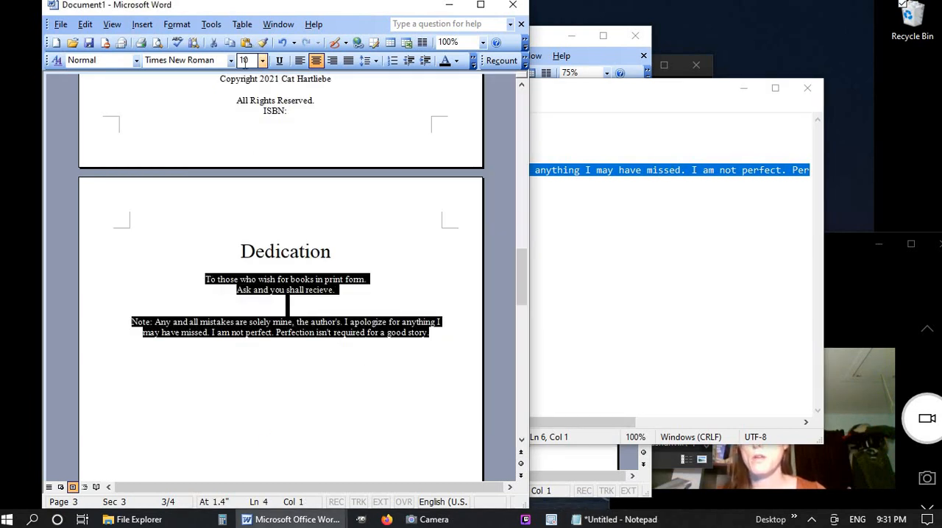
type("16")
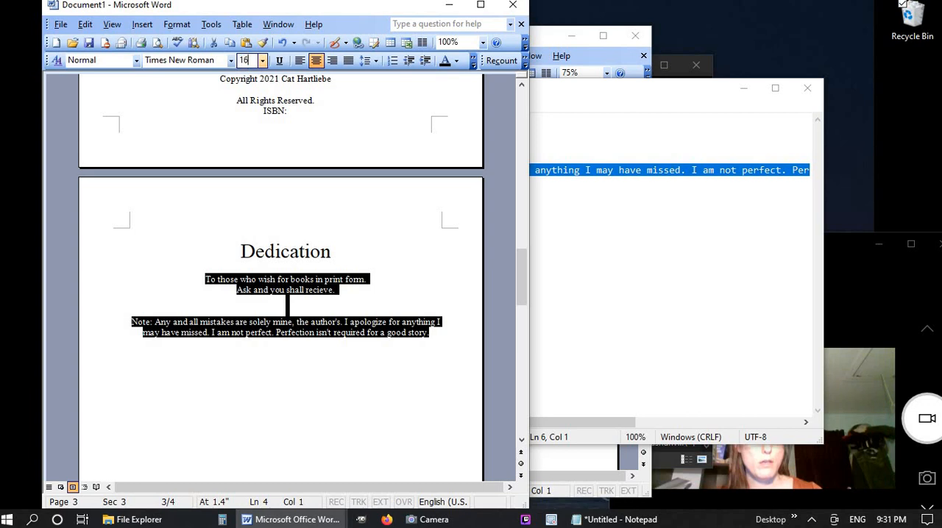
key("Return")
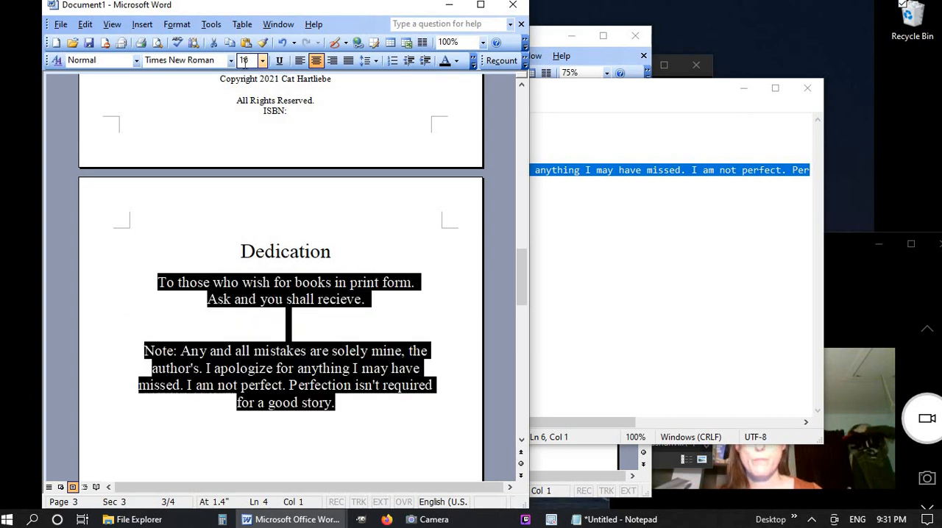
left_click(368, 318)
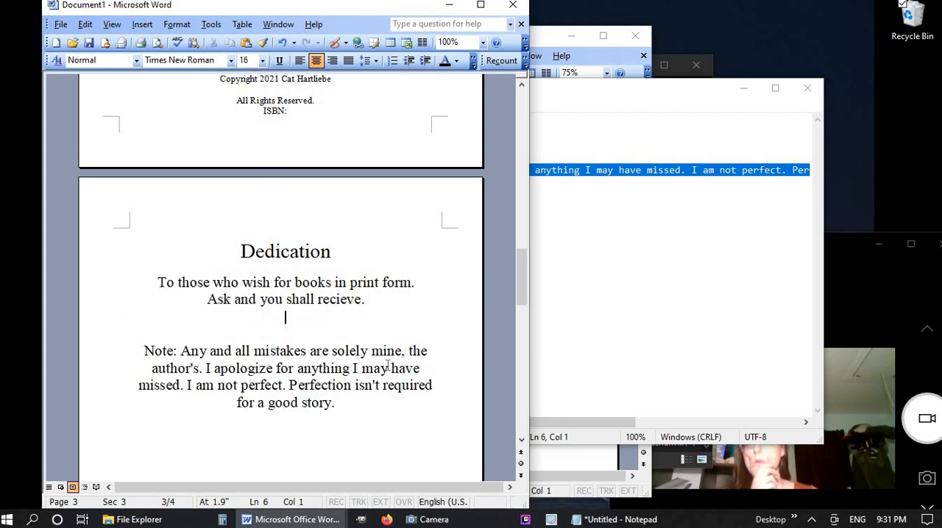
Delete all text in the Notepad document, put the cursor after the note in Document1, and minimize Notepad
left_click(607, 235)
key("ctrl+a")
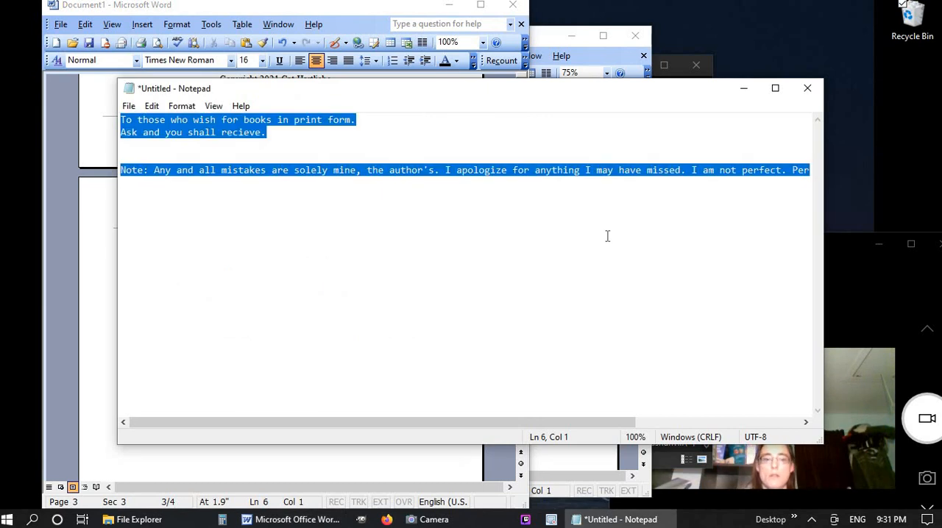
key("Delete")
left_click(78, 444)
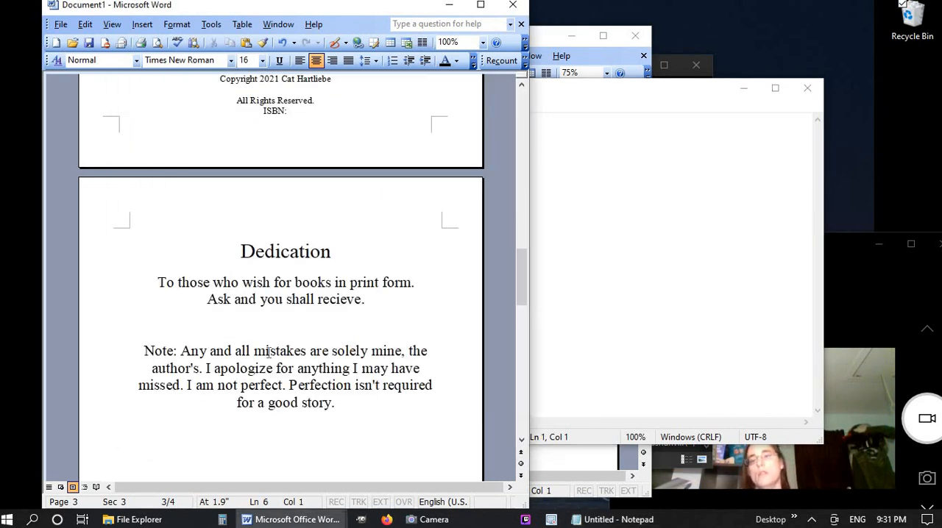
left_click(381, 400)
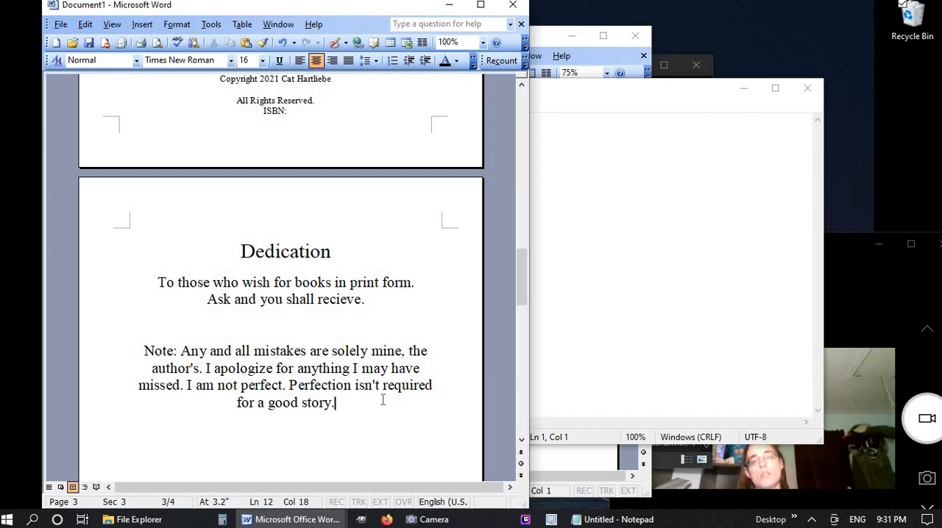
left_click(748, 92)
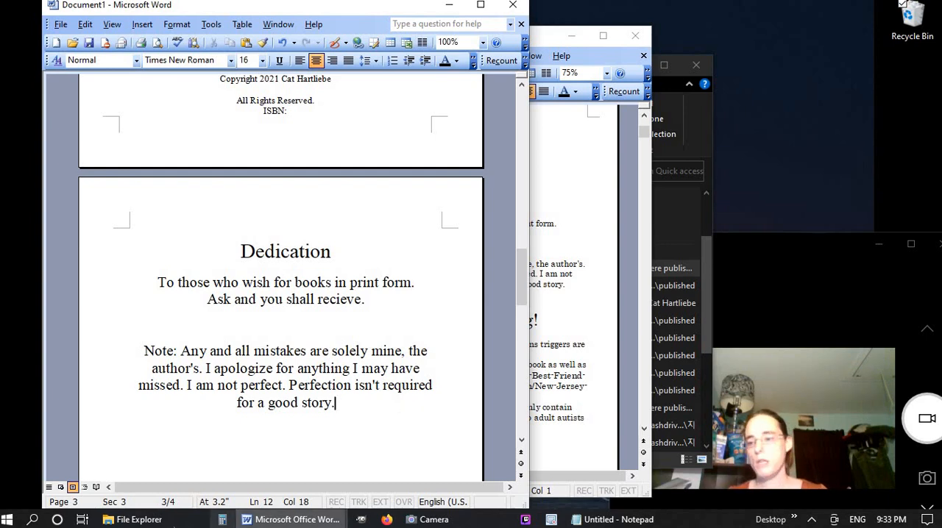
Open the workbook Stories organized excel.xls from the author's pinned folder in cats flashdrive
left_click(133, 519)
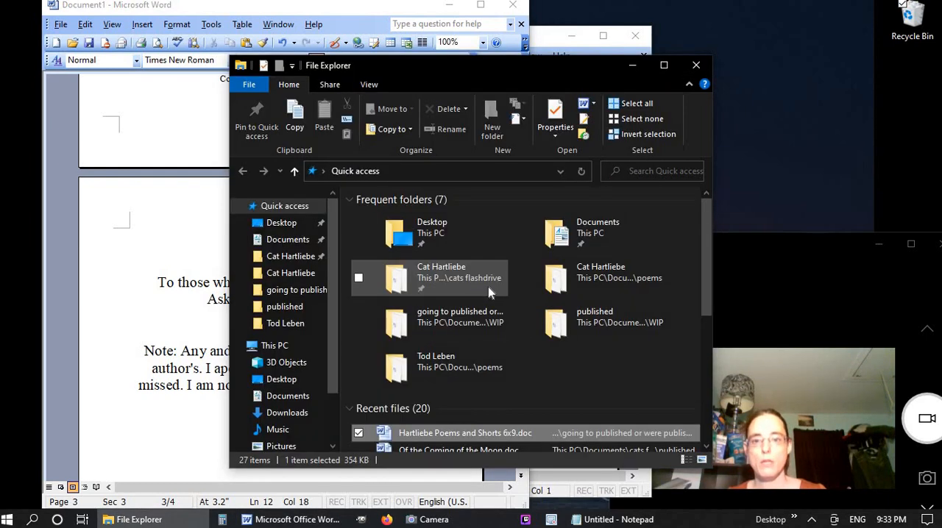
double_click(488, 287)
left_click(659, 215)
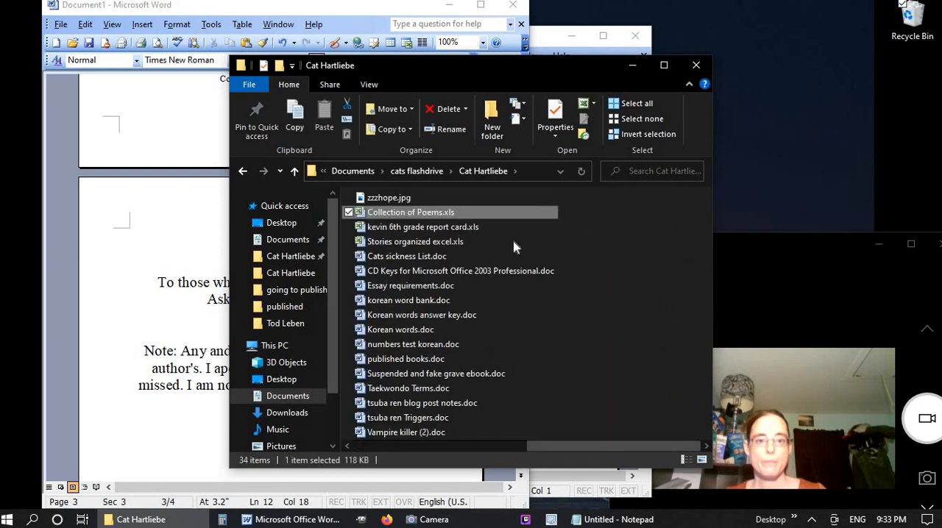
double_click(452, 249)
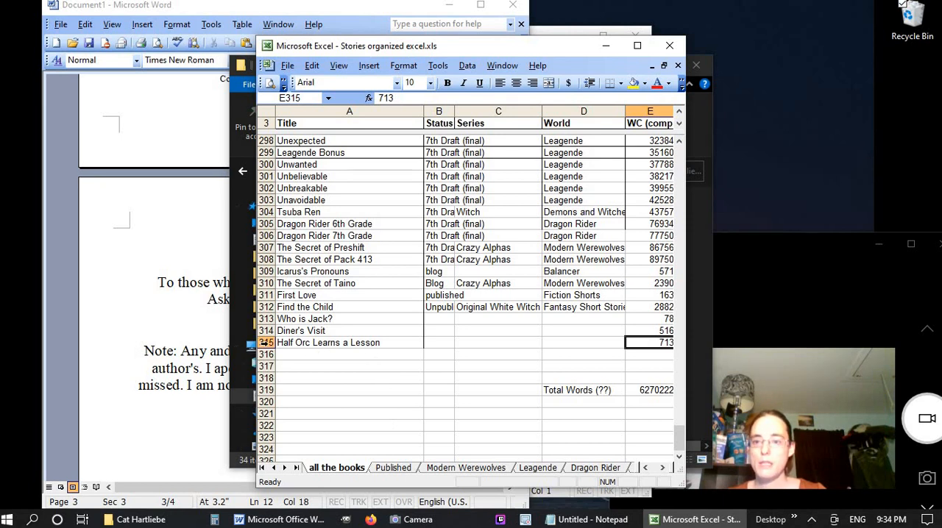
Examine the story titles, statuses and worlds on the "all the books" sheet, from the last entry up to the first and partway back down
left_click(262, 343)
scroll(552, 343, "up", 13)
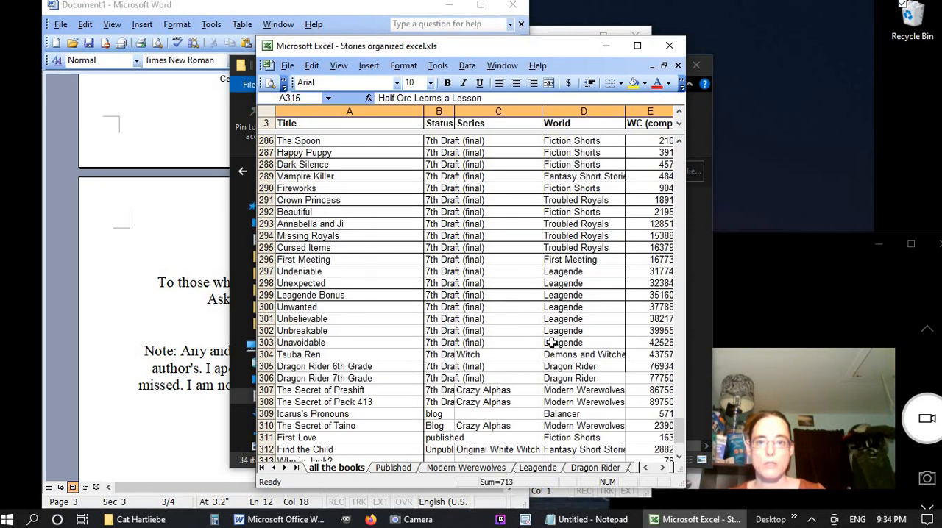
scroll(551, 343, "up", 20)
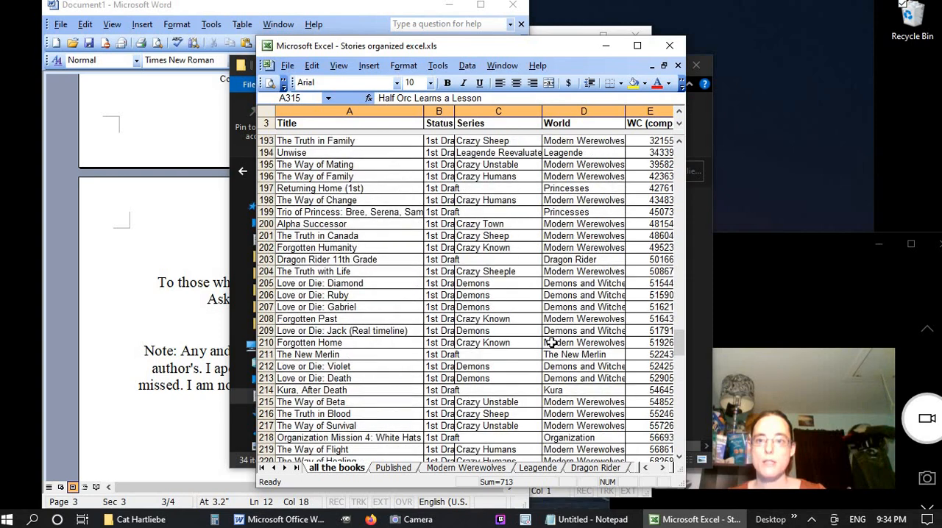
scroll(552, 343, "up", 20)
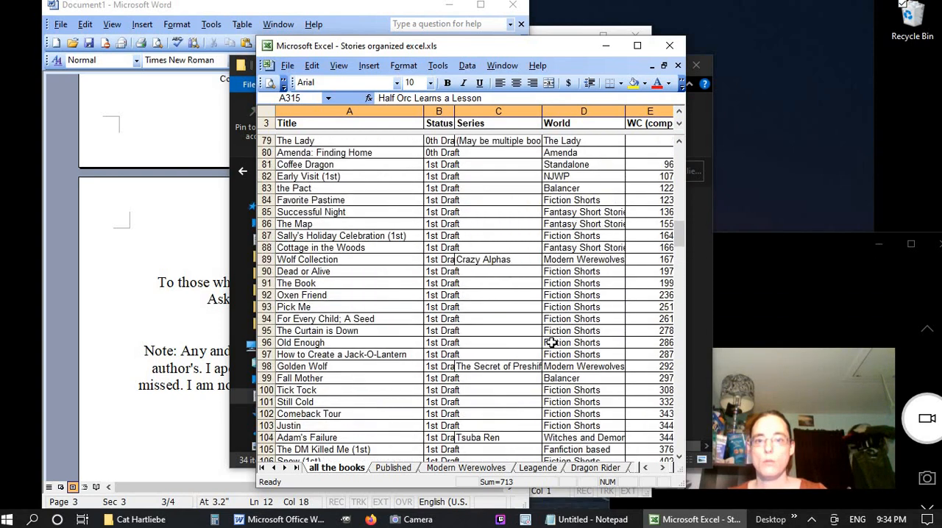
scroll(552, 342, "up", 5)
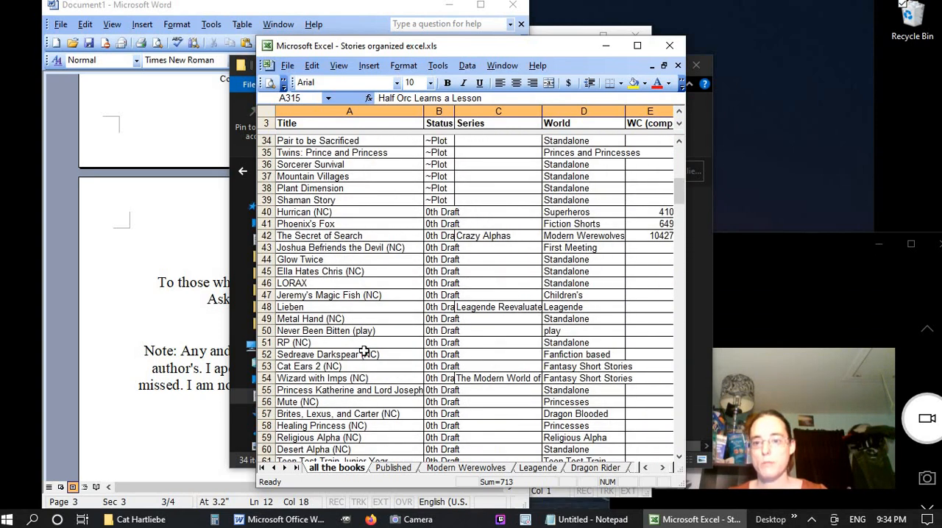
scroll(364, 351, "up", 4)
scroll(368, 295, "up", 5)
scroll(389, 254, "up", 1)
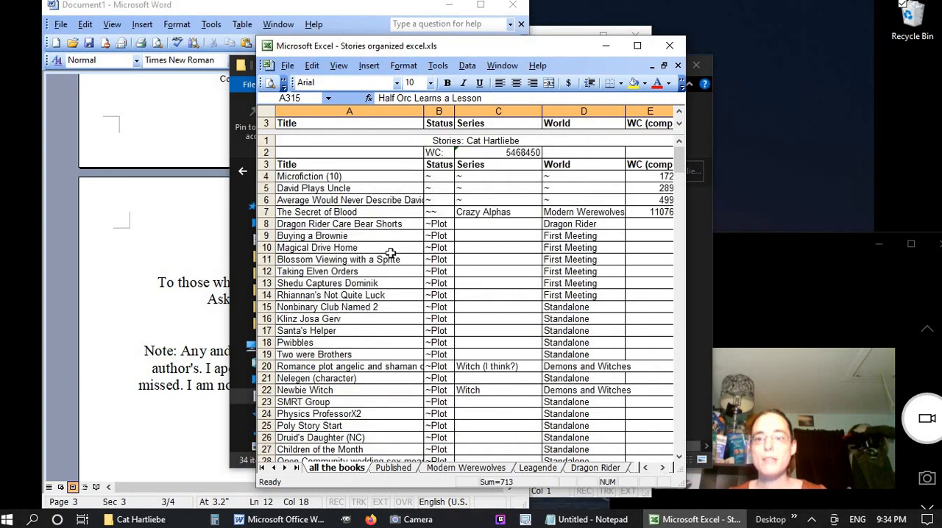
scroll(390, 253, "down", 4)
scroll(390, 253, "down", 20)
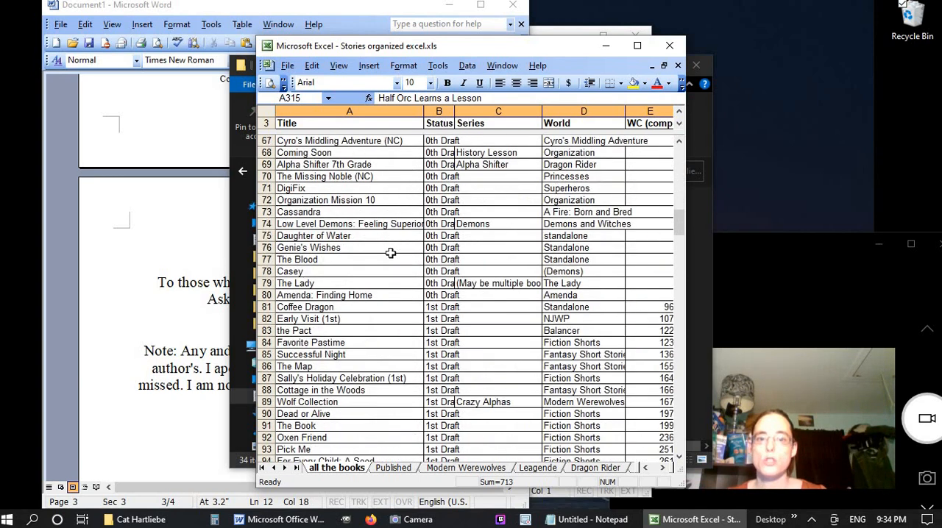
scroll(390, 253, "down", 5)
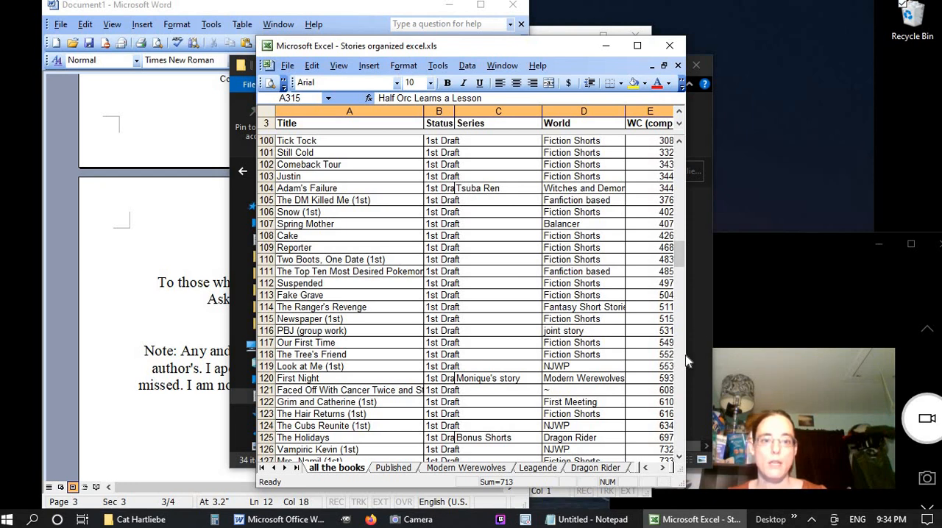
Widen the workbook window to include the Notes column, examine the rest of the story list down to its end, and close the workbook
left_click_drag(684, 355, 780, 356)
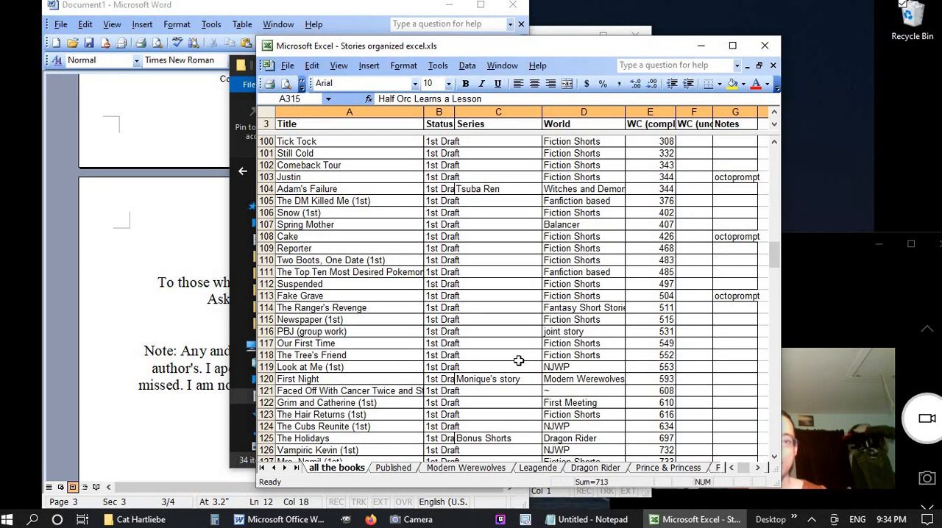
scroll(518, 361, "down", 5)
scroll(518, 361, "down", 20)
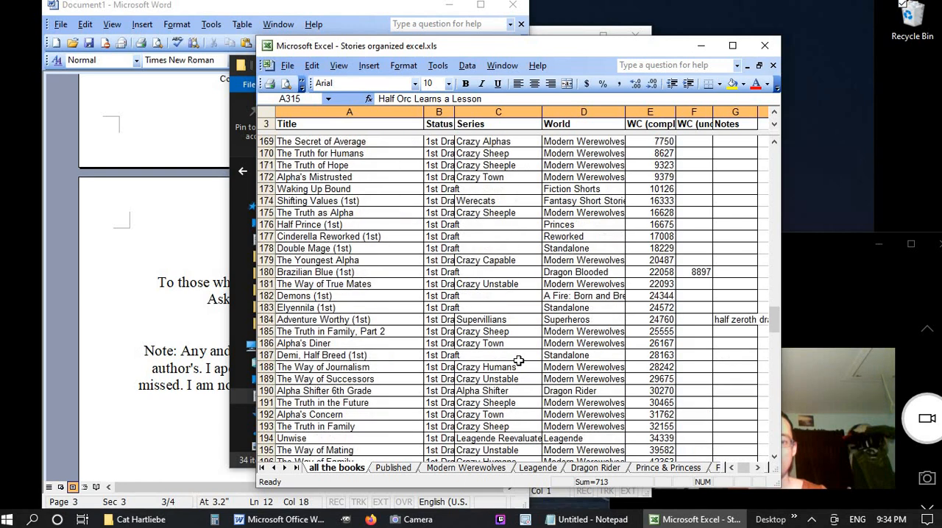
scroll(519, 361, "down", 17)
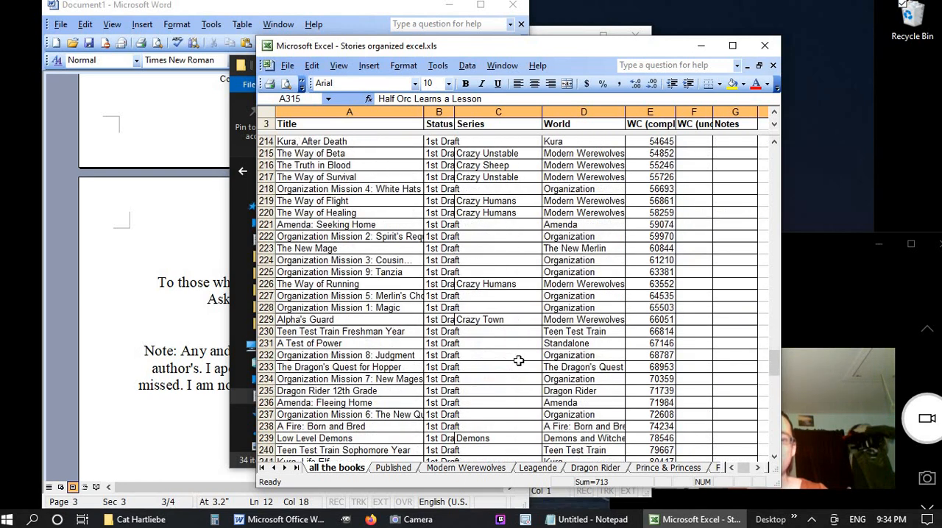
scroll(518, 360, "down", 2)
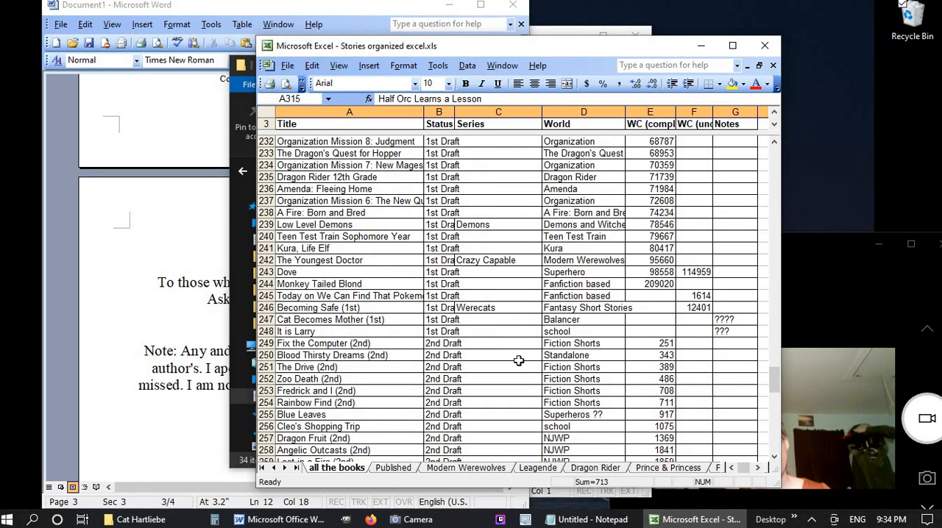
scroll(519, 360, "down", 14)
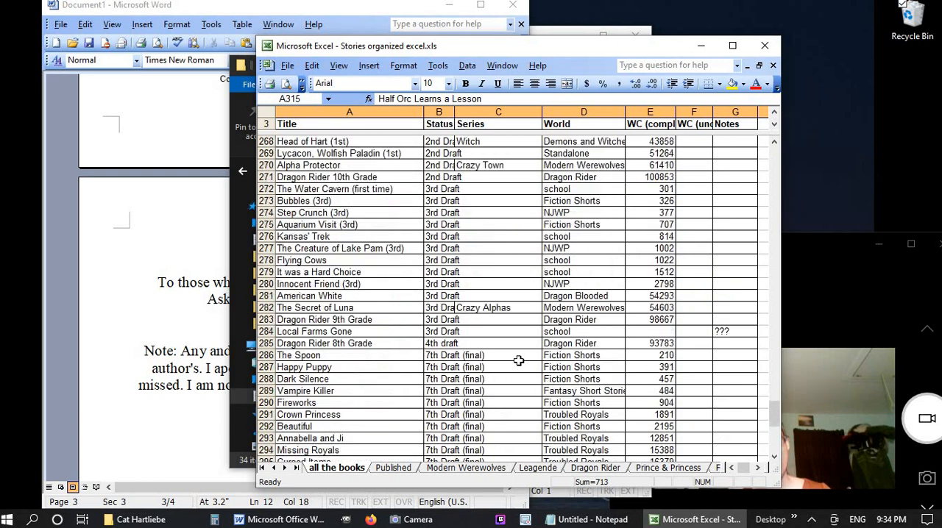
scroll(518, 360, "down", 9)
left_click(410, 451)
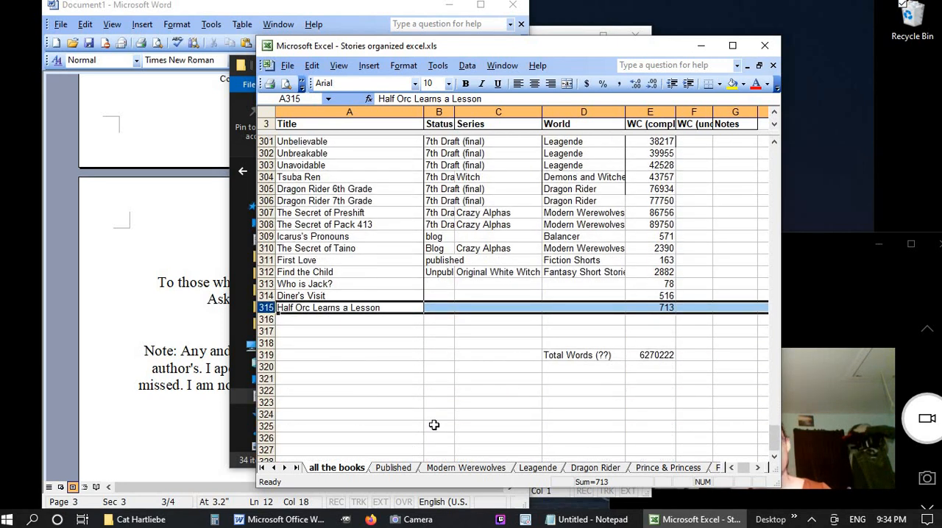
left_click(764, 46)
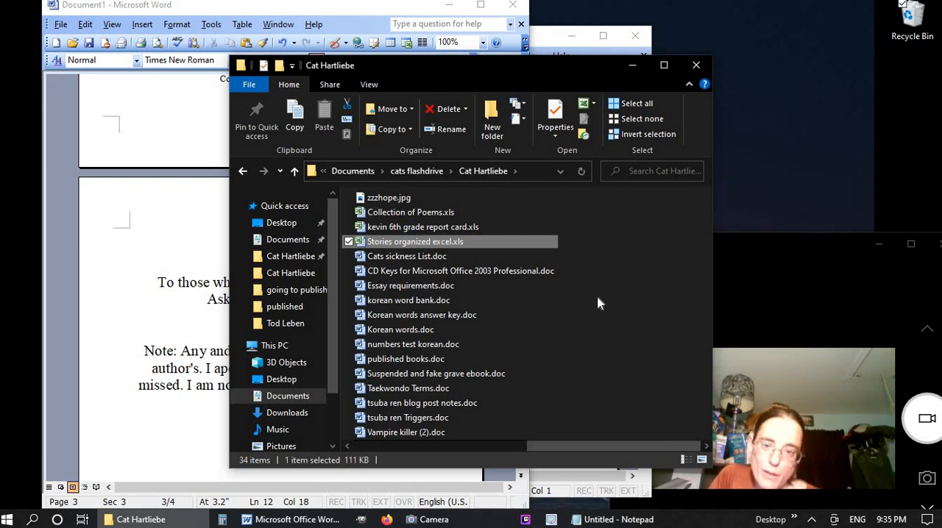
Open Collection of Poems.xls, examine the poem titles and triggers near the end of the list, and close the workbook
double_click(441, 213)
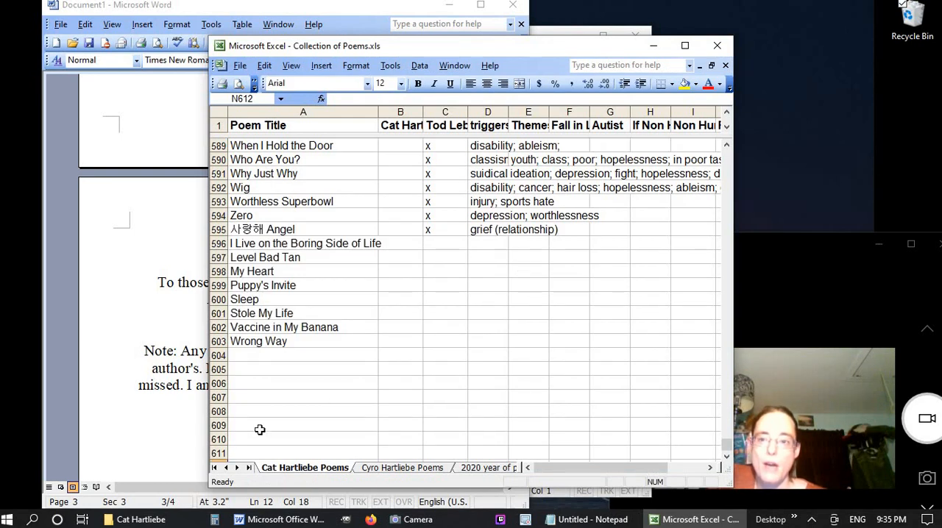
left_click(258, 342)
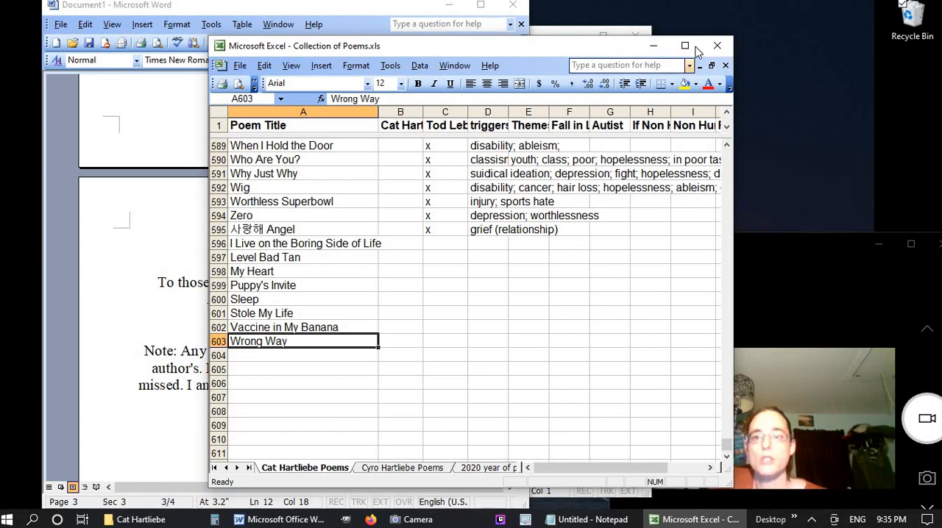
scroll(434, 354, "up", 12)
scroll(434, 354, "up", 20)
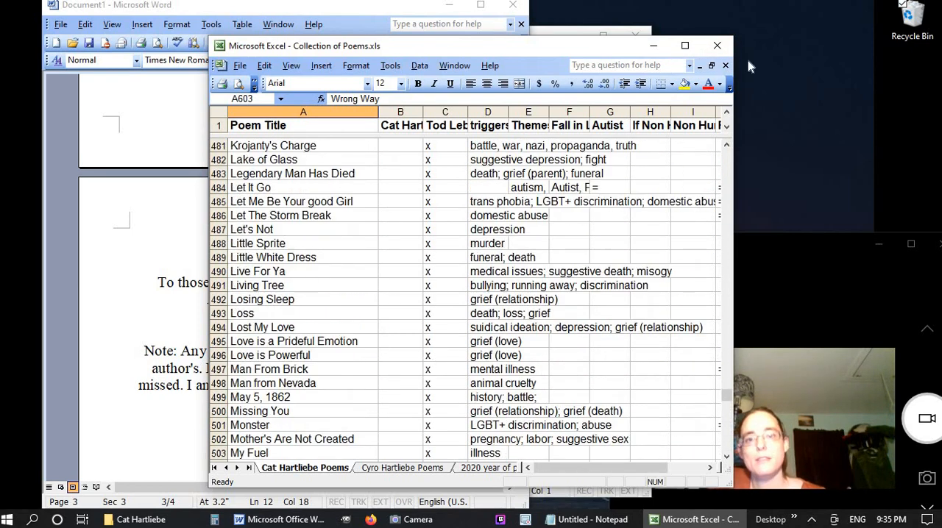
left_click(717, 45)
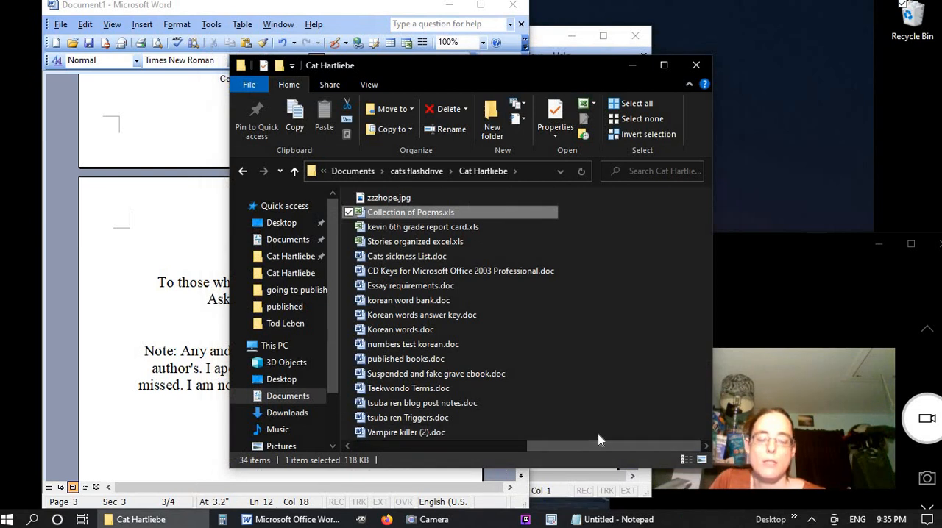
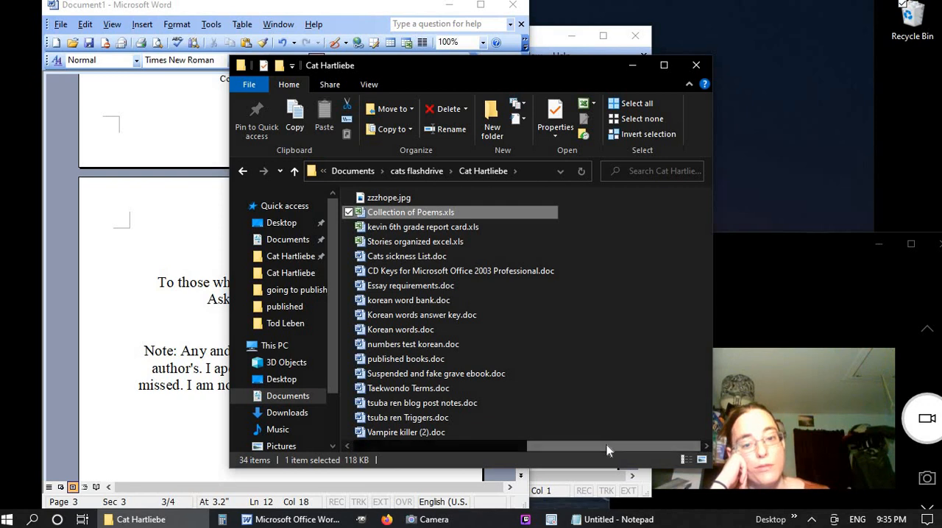
Minimize the file window, then set the dedication section's vertical alignment to Center and check it in print preview
left_click_drag(545, 446, 428, 448)
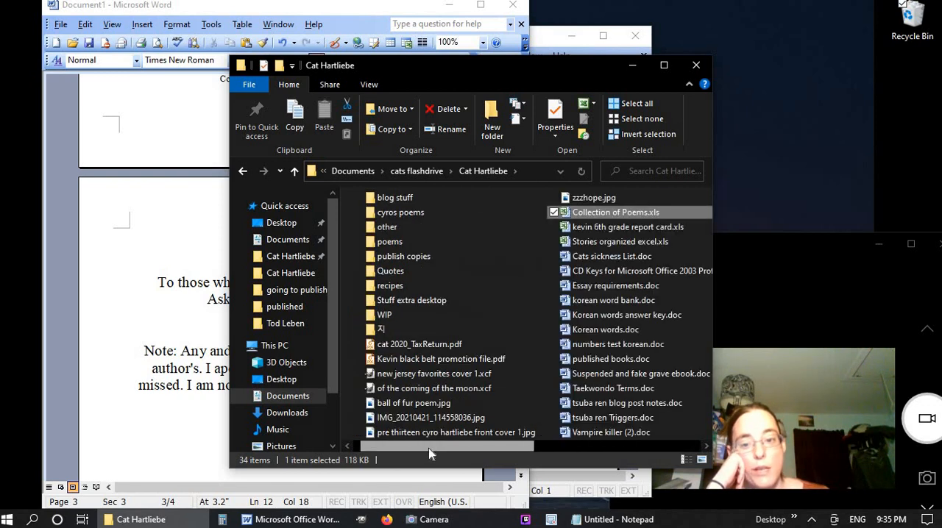
left_click(633, 68)
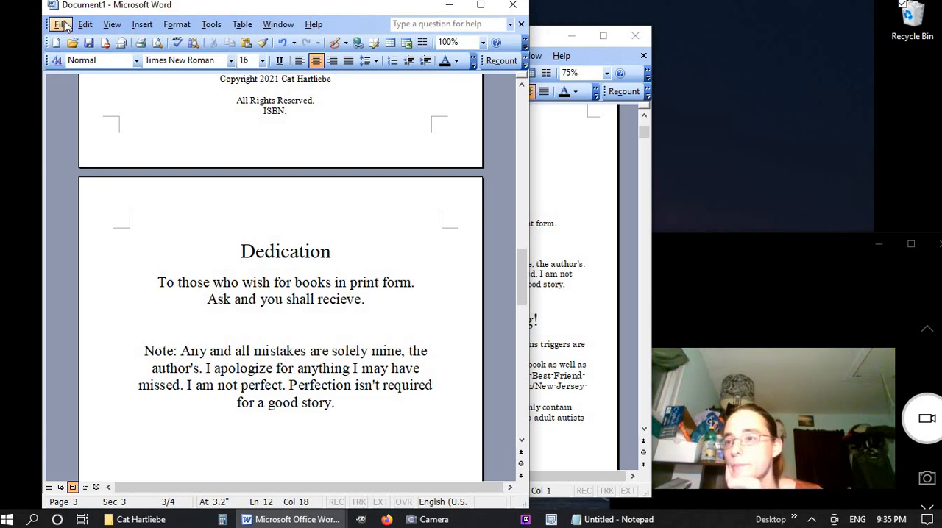
left_click(167, 248)
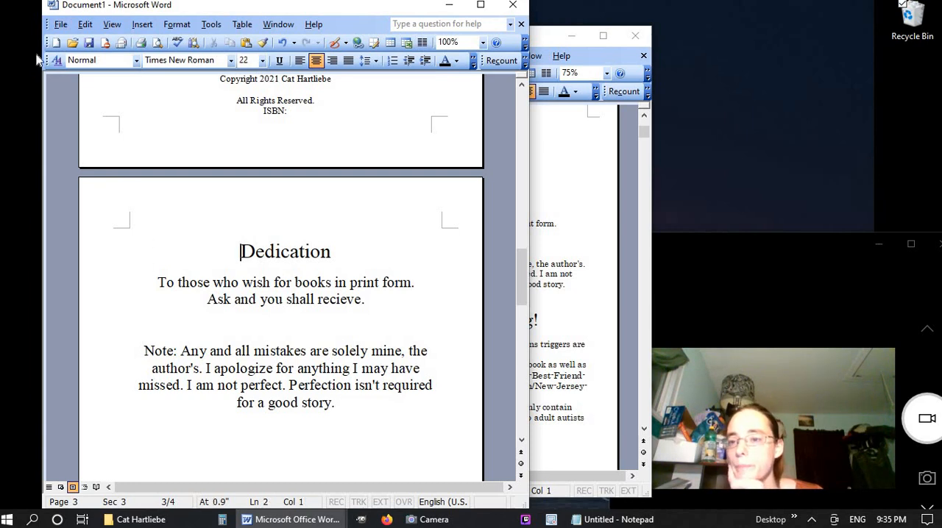
left_click(61, 25)
left_click(44, 58)
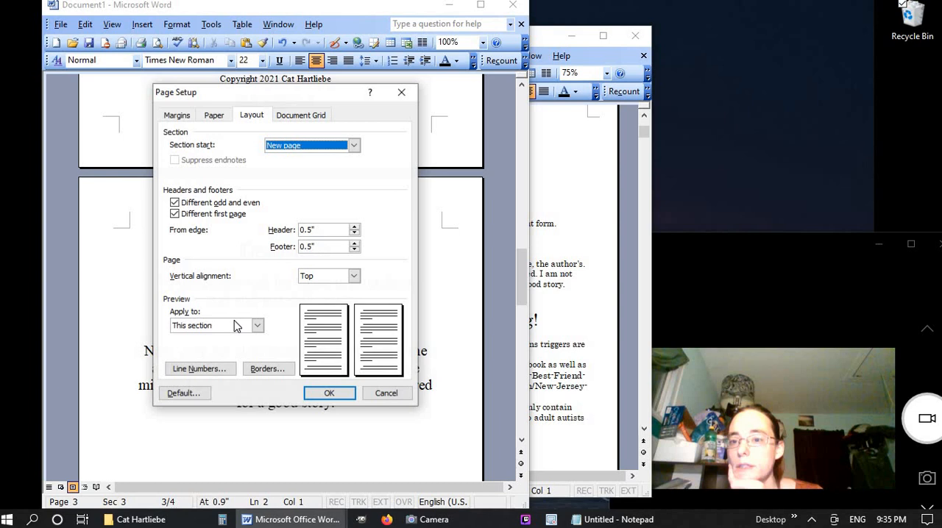
left_click(331, 277)
left_click(329, 298)
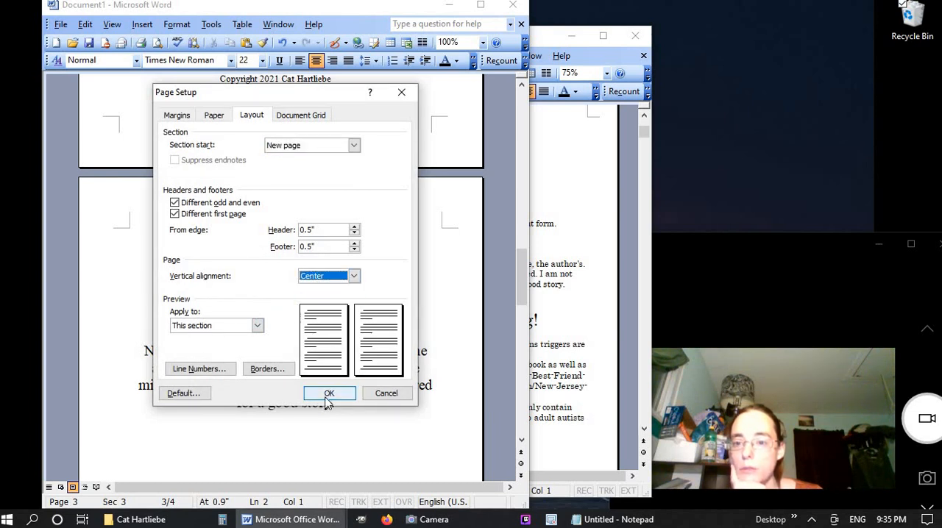
left_click(328, 392)
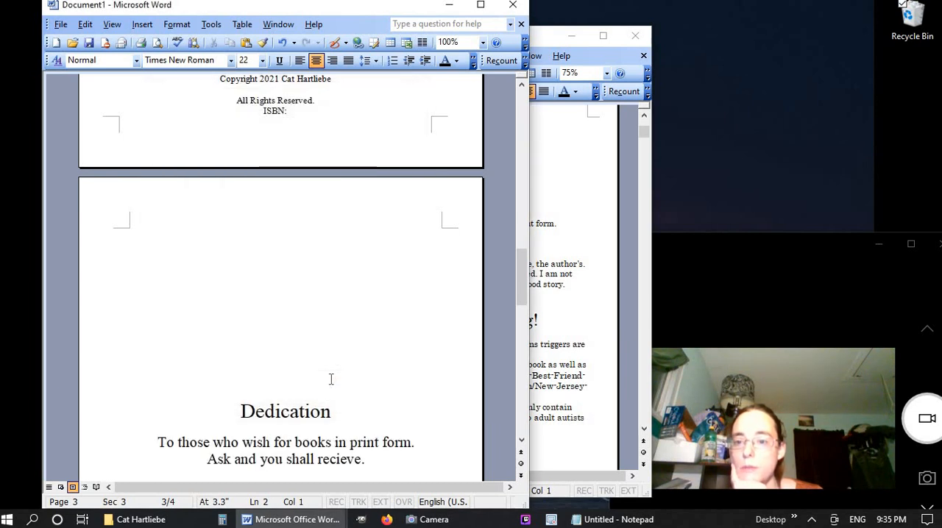
left_click(158, 42)
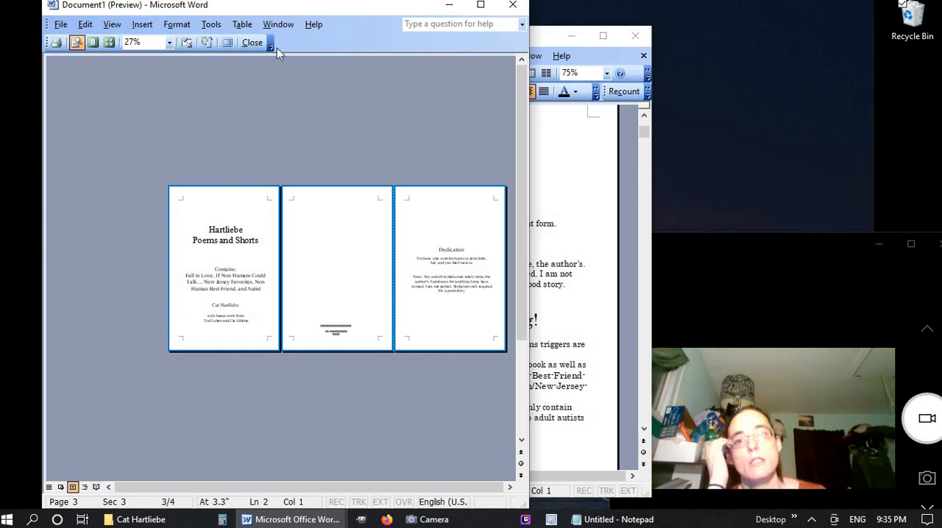
left_click(251, 42)
Insert two consecutive next-page section breaks after the end of the dedication note
left_click(361, 328)
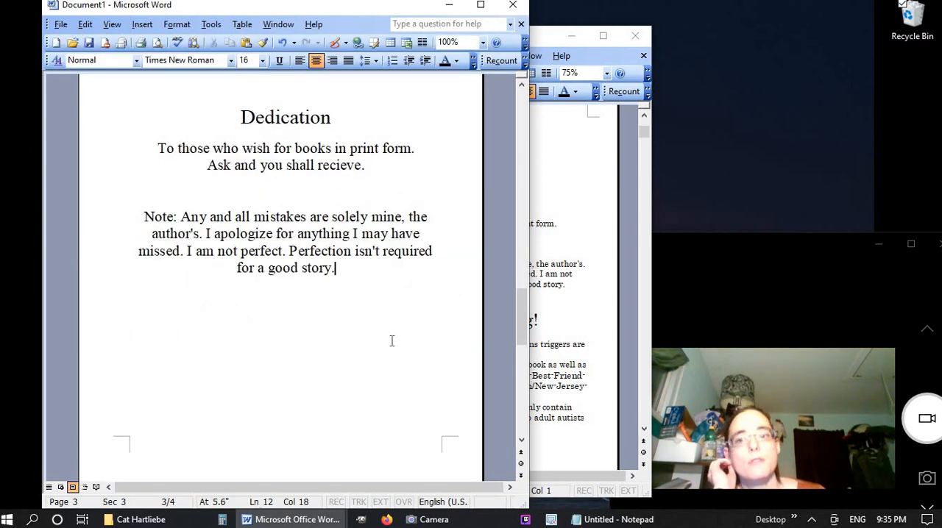
left_click(142, 25)
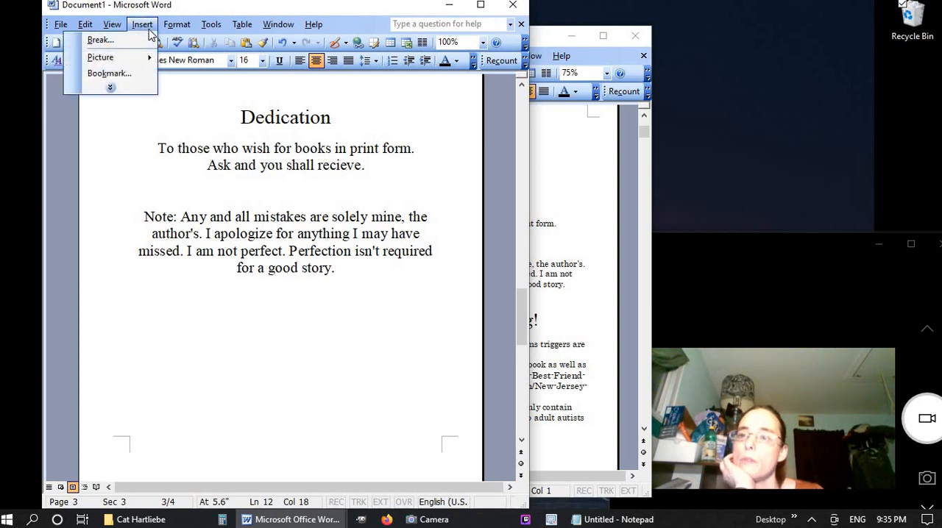
left_click(147, 41)
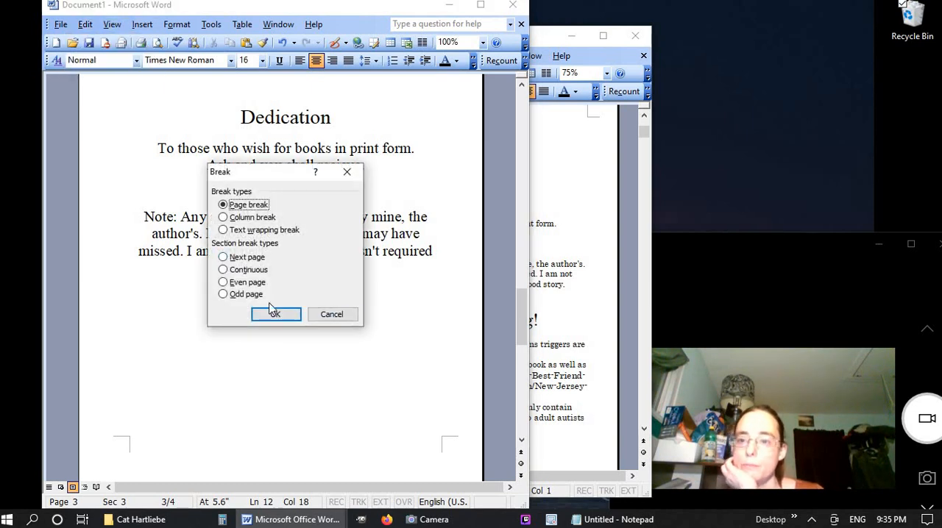
left_click(246, 257)
left_click(275, 314)
scroll(332, 390, "up", 3)
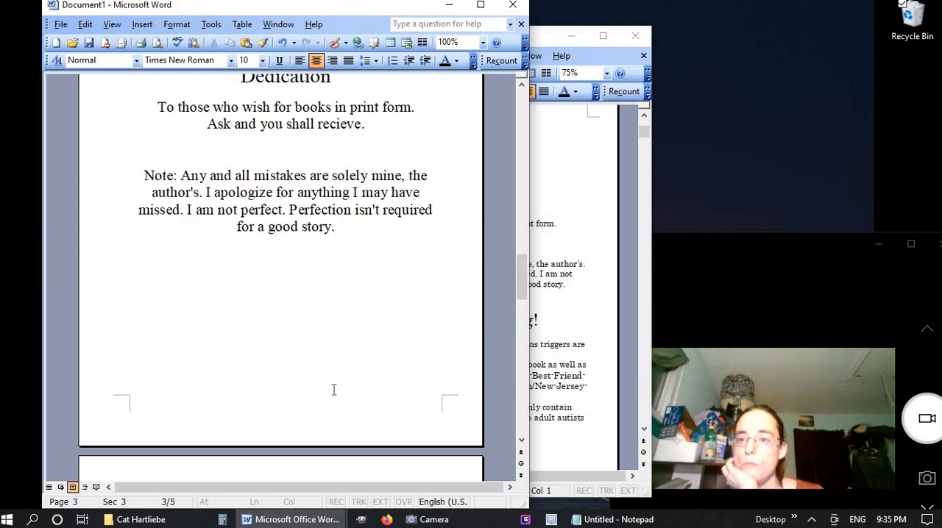
scroll(333, 390, "down", 5)
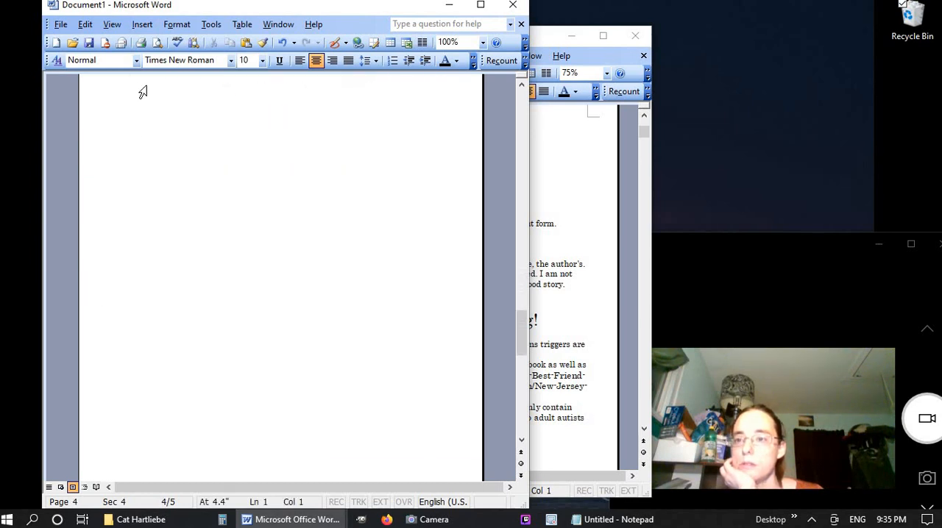
left_click(142, 24)
left_click(140, 40)
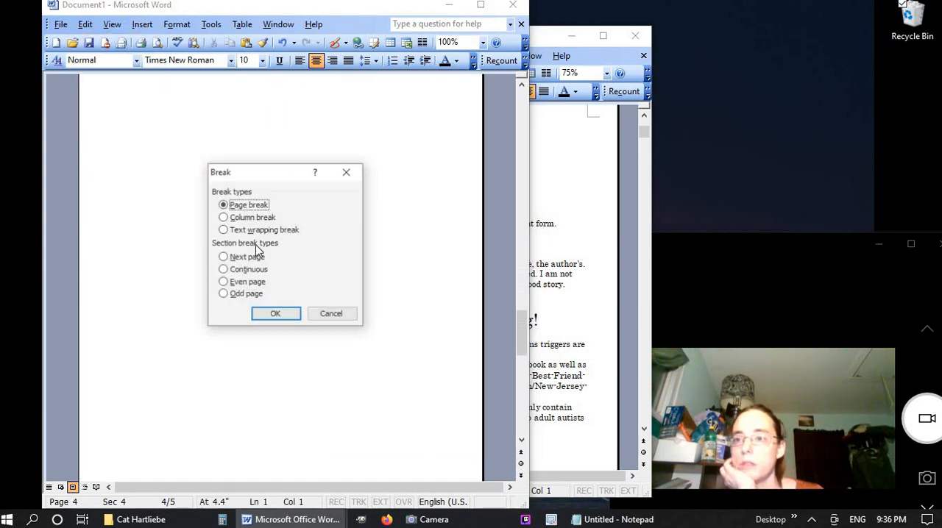
left_click(253, 259)
left_click(279, 318)
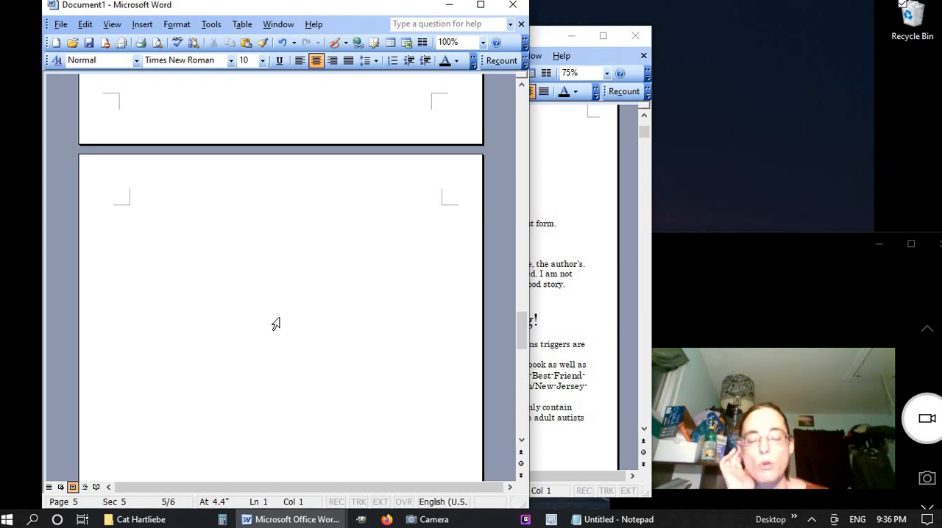
Examine the blank pages after the dedication, in print preview and in the document
scroll(275, 324, "down", 2)
scroll(273, 323, "up", 5)
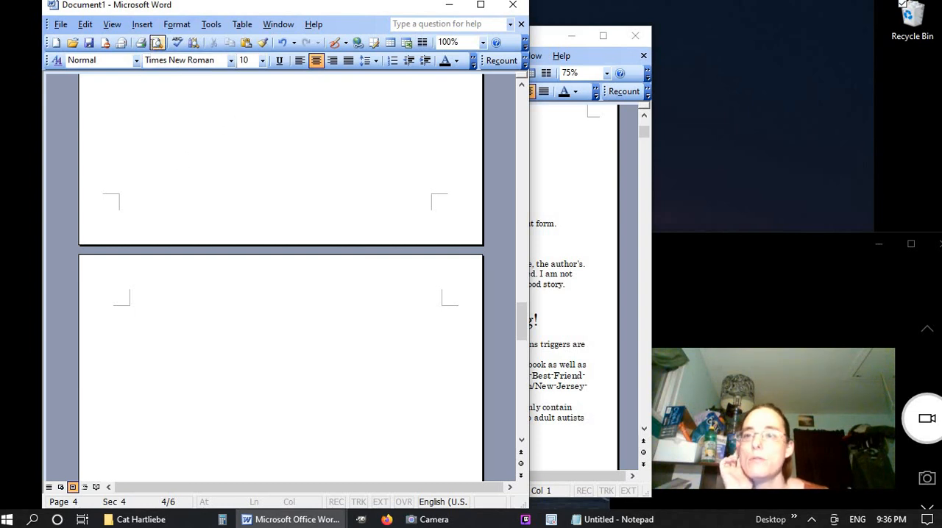
left_click(157, 42)
scroll(263, 322, "up", 1)
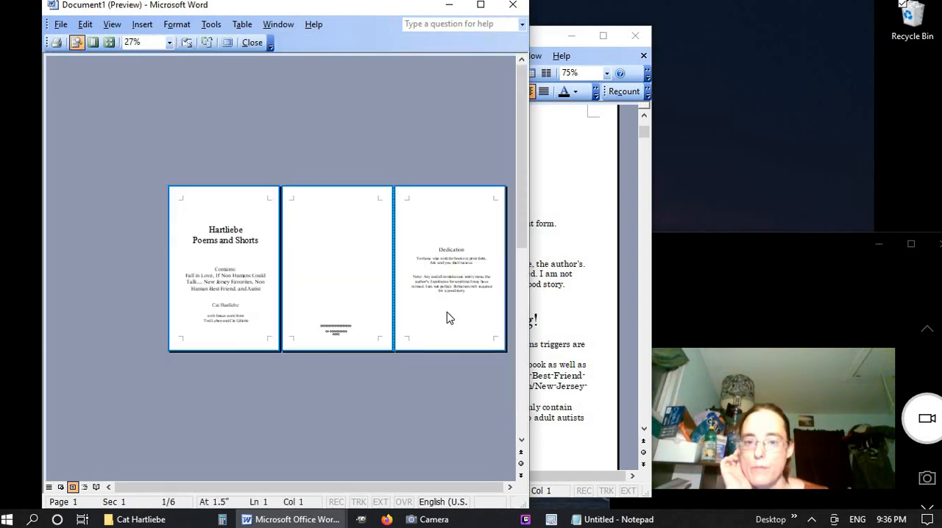
scroll(447, 312, "down", 1)
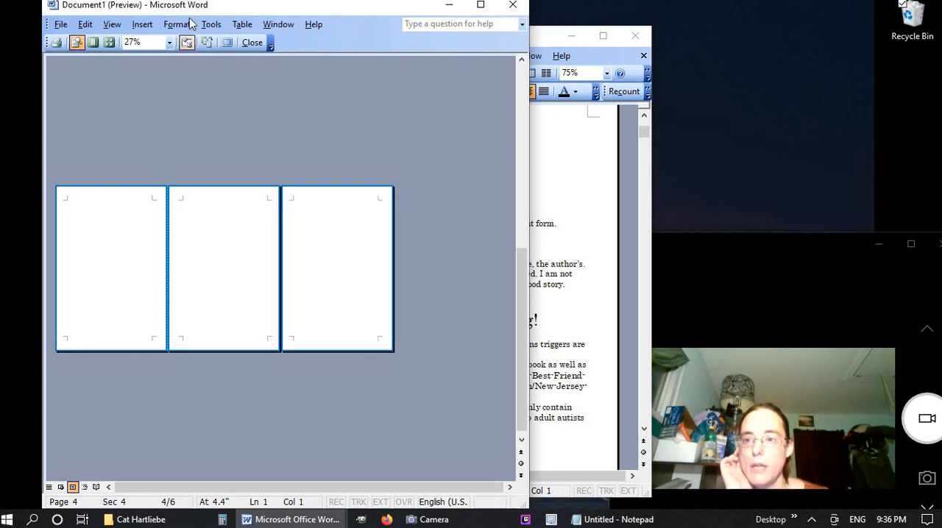
left_click(252, 42)
scroll(253, 322, "up", 20)
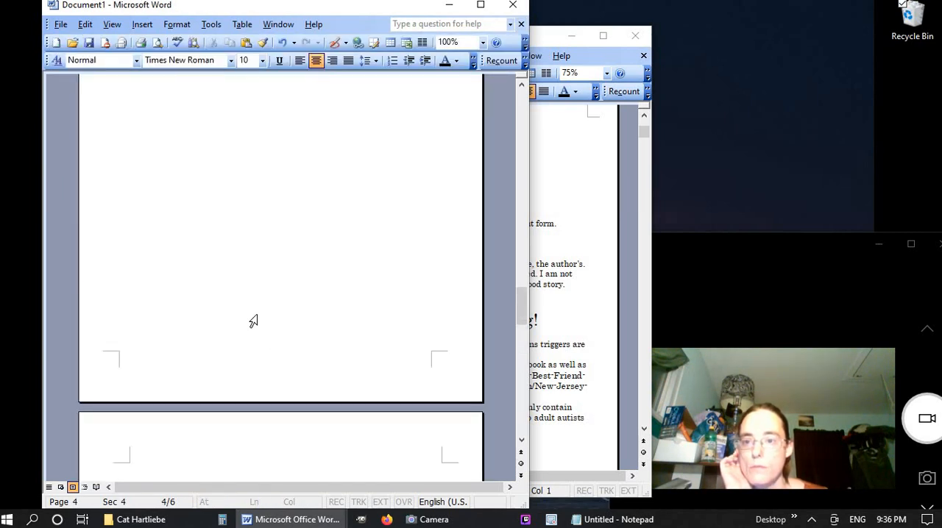
scroll(253, 322, "up", 4)
scroll(252, 321, "down", 20)
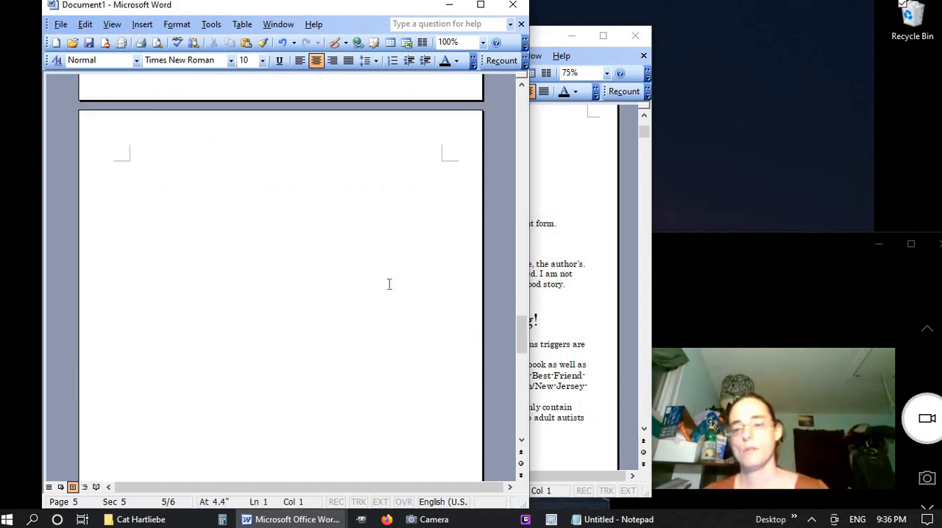
Enter the placeholder text "fhiaofgjkabdvhjvsd" on page 5 and preview all the pages together in two rows
type("fhiaofgjkabdvhjvsc")
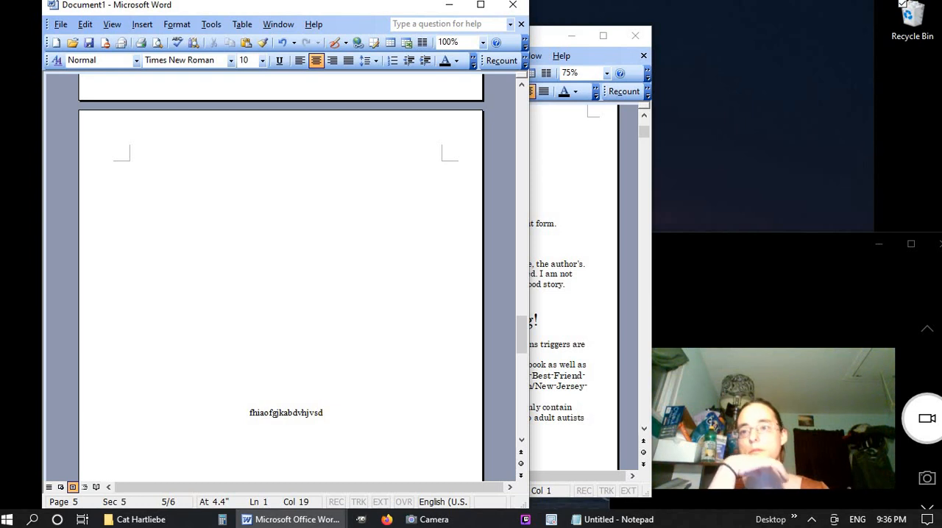
left_click(157, 41)
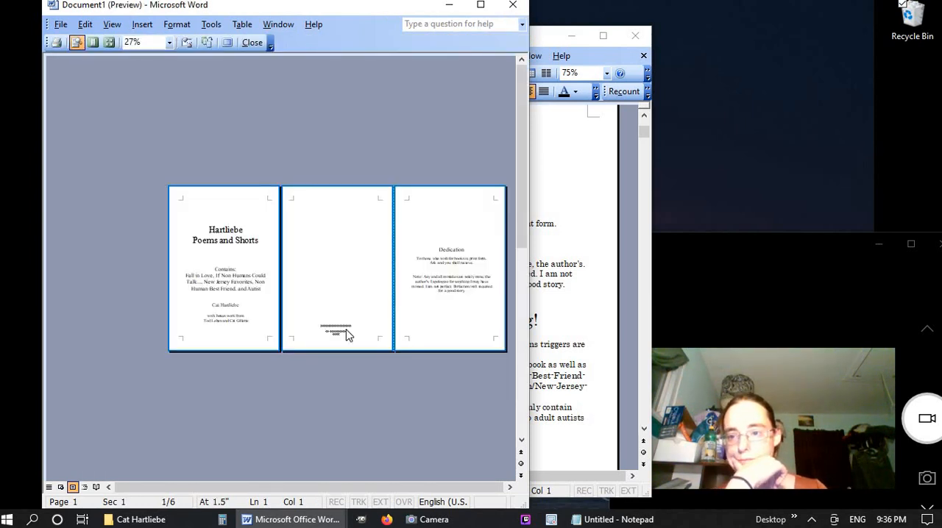
scroll(347, 334, "down", 3)
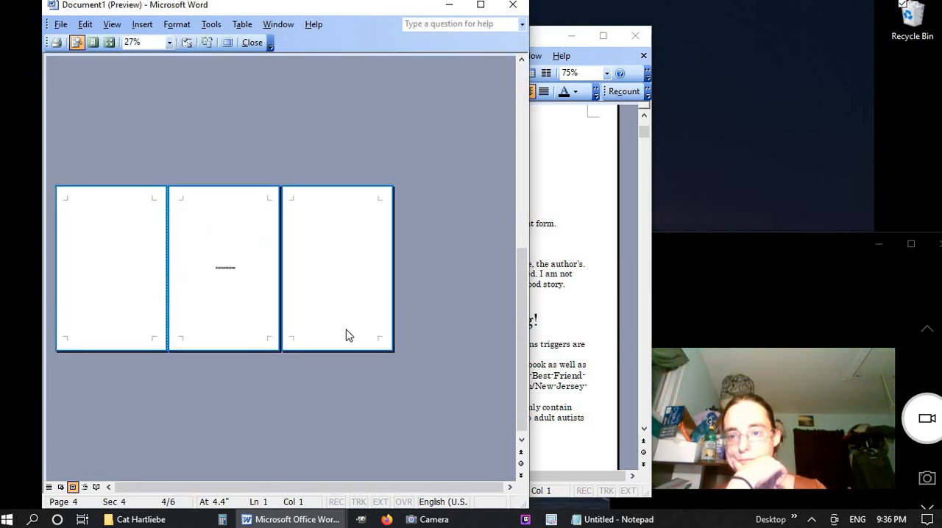
left_click(107, 42)
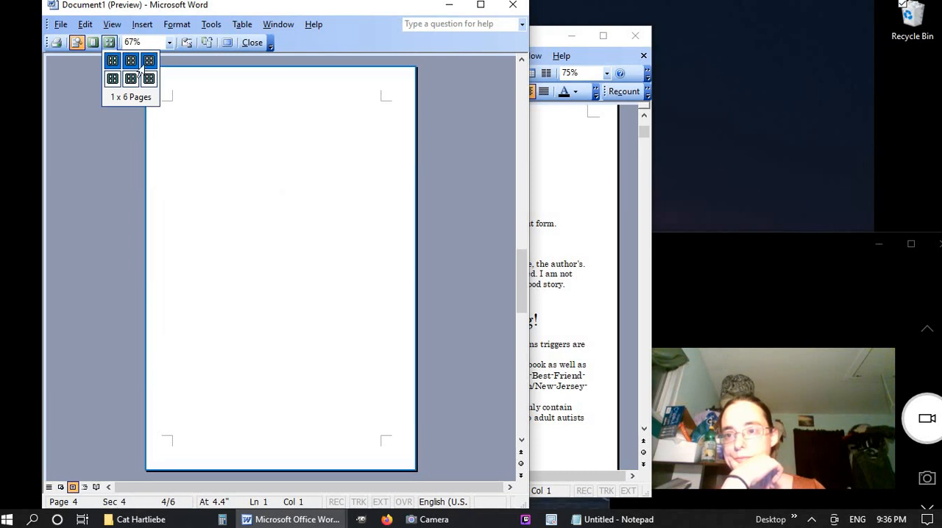
left_click(140, 68)
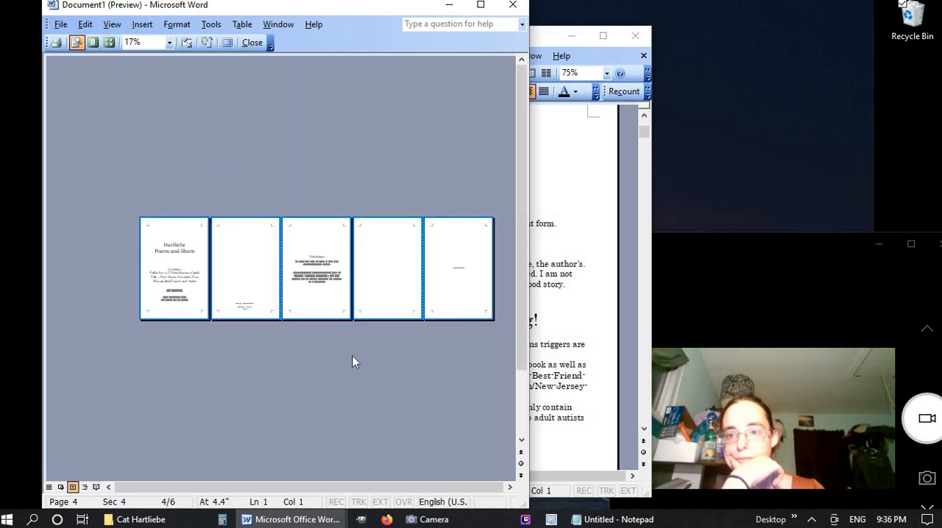
left_click(108, 42)
left_click(151, 82)
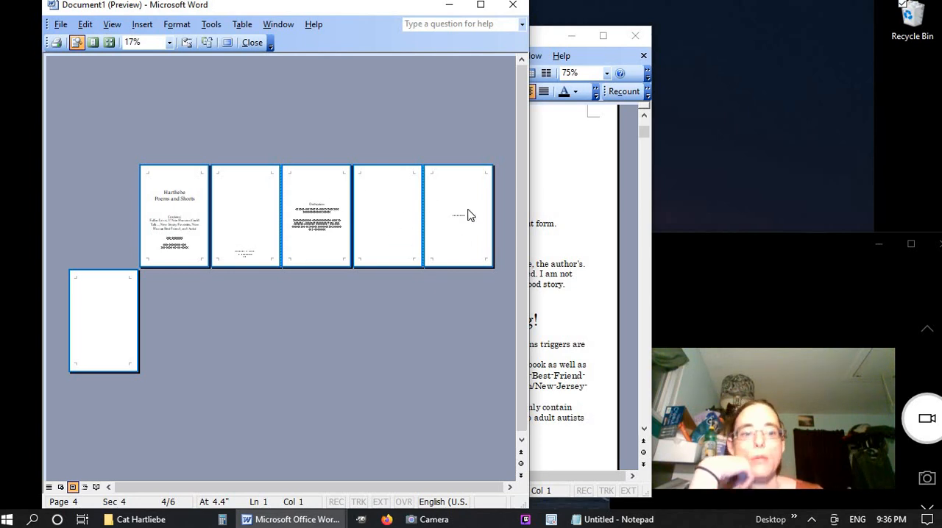
left_click(245, 47)
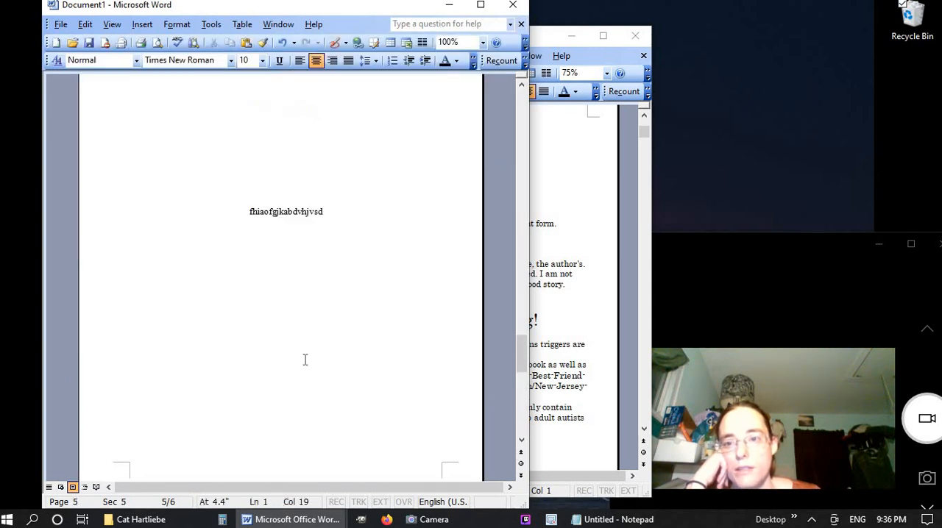
Delete the placeholder text from page 5
scroll(305, 360, "up", 2)
key("BackSpace")
key("BackSpace")
key("BackSpace")
key("BackSpace")
key("BackSpace")
key("BackSpace")
key("BackSpace")
key("BackSpace")
key("BackSpace")
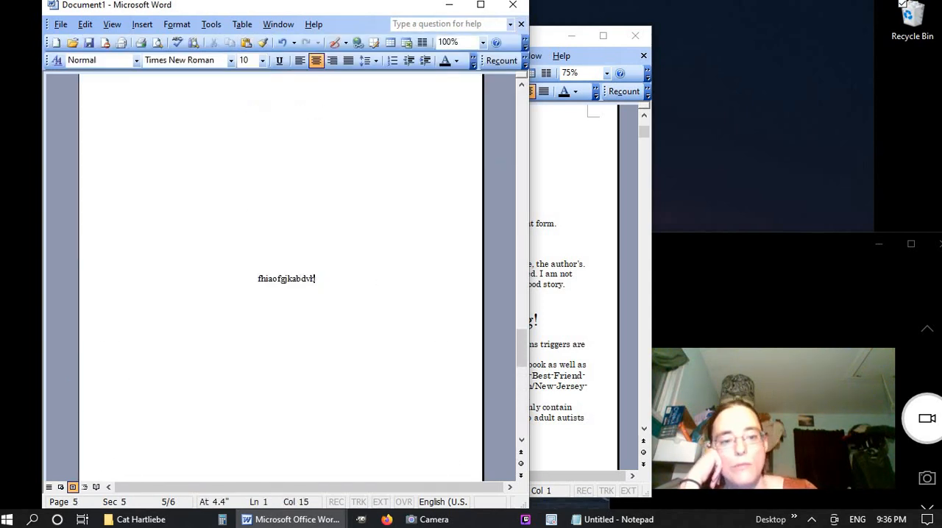
key("BackSpace")
key("BackSpace")
key("BackSpace")
key("BackSpace")
key("BackSpace")
key("BackSpace")
key("BackSpace")
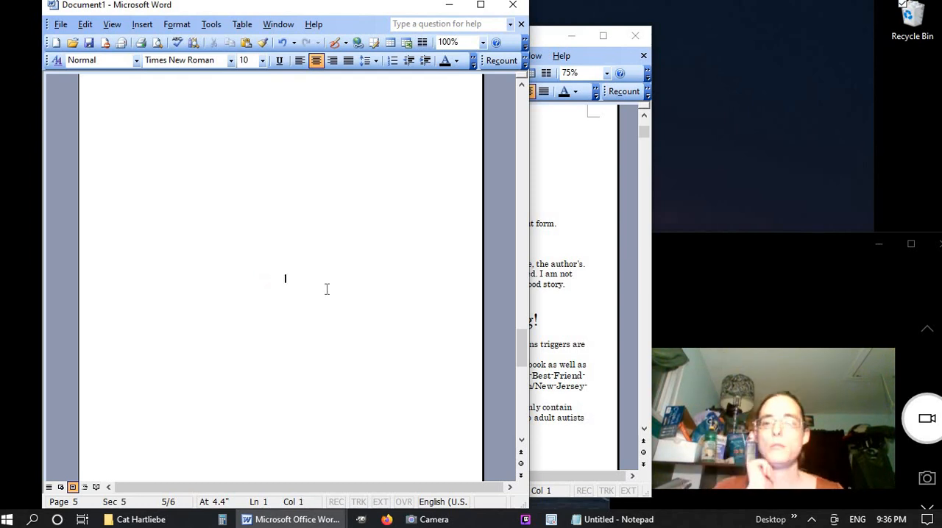
Add the heading "Table of Contents" on page 5 at font size 16
left_click(284, 277)
type("Table o")
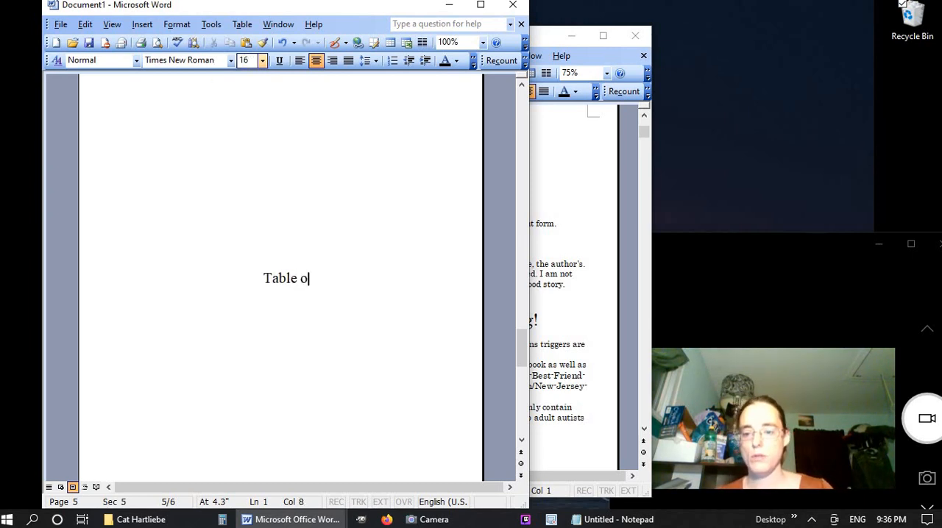
type("f Contens")
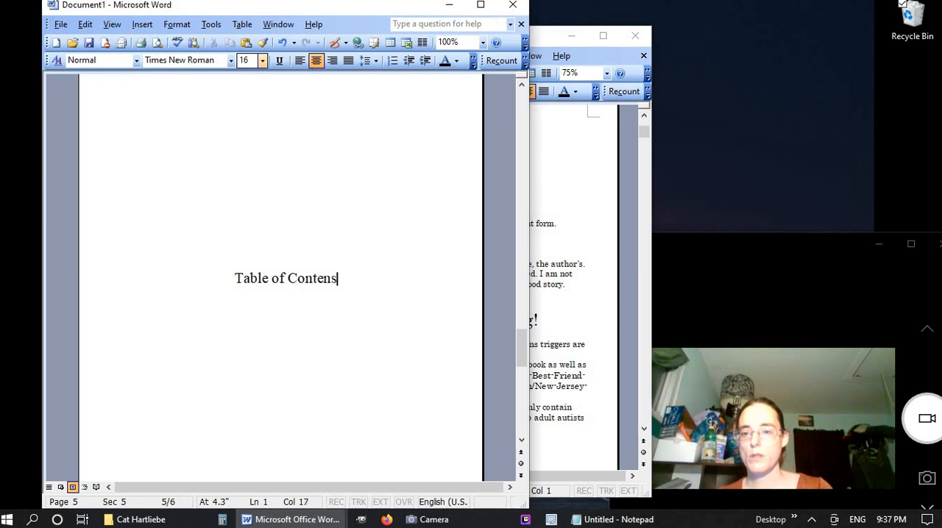
type("t")
key("BackSpace")
key("BackSpace")
type("ts")
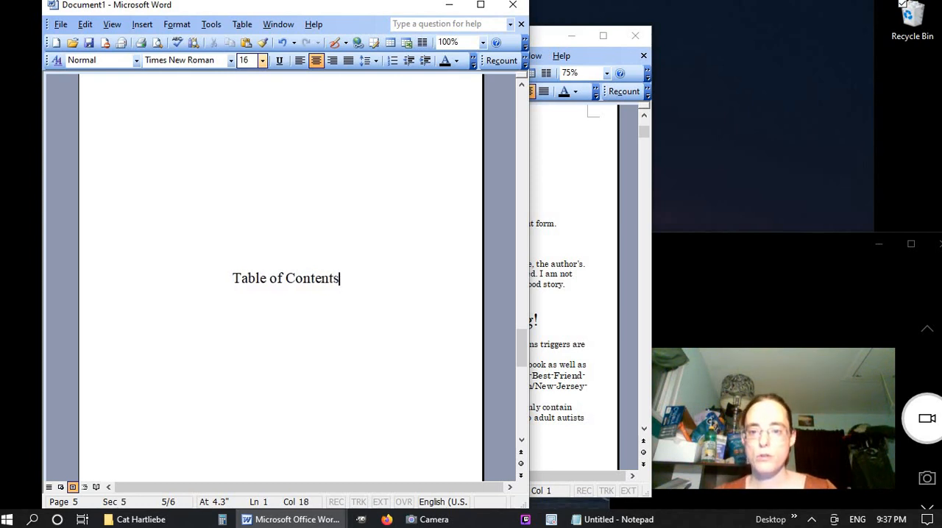
Add "Fall in Love" as the first entry beneath the Table of Contents heading, leaving a blank line between them
key("Return")
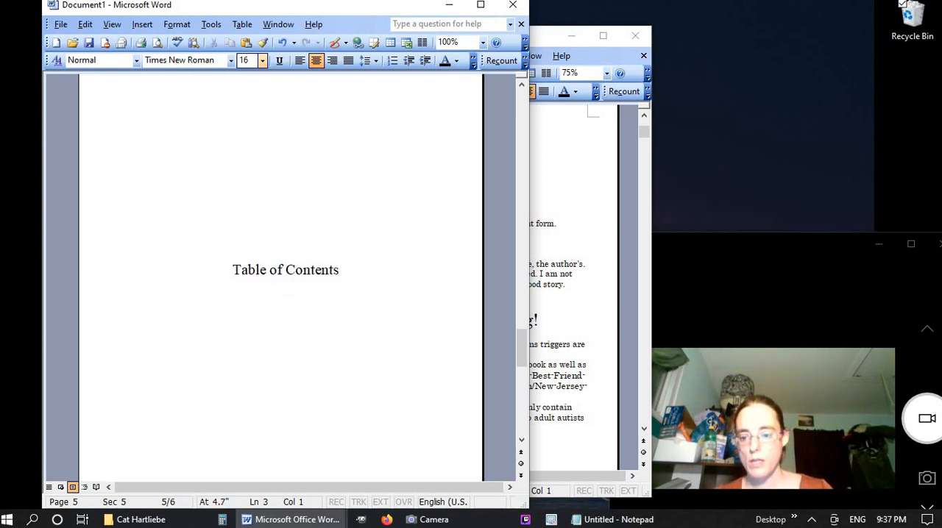
type("Fallin")
key("BackSpace")
key("BackSpace")
type("in Love")
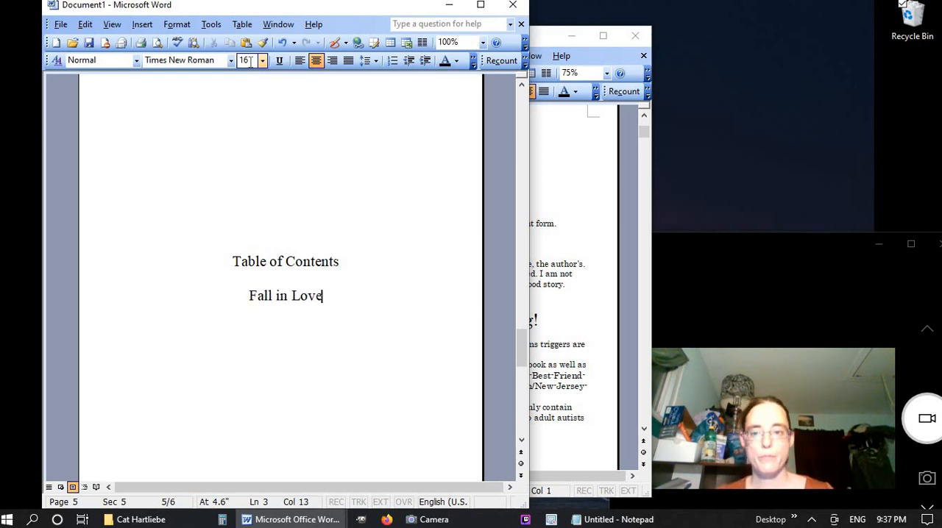
Copy the title page's contents list from "If Non Humans Could Talk..." through "Autist" and paste it beneath "Fall in Love" on page 5
left_click(156, 143)
scroll(167, 149, "up", 11)
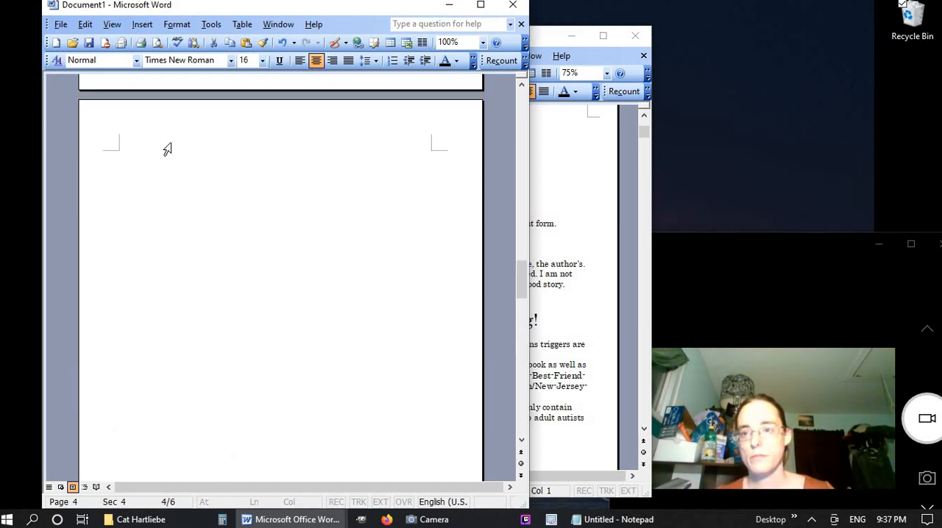
scroll(168, 149, "up", 10)
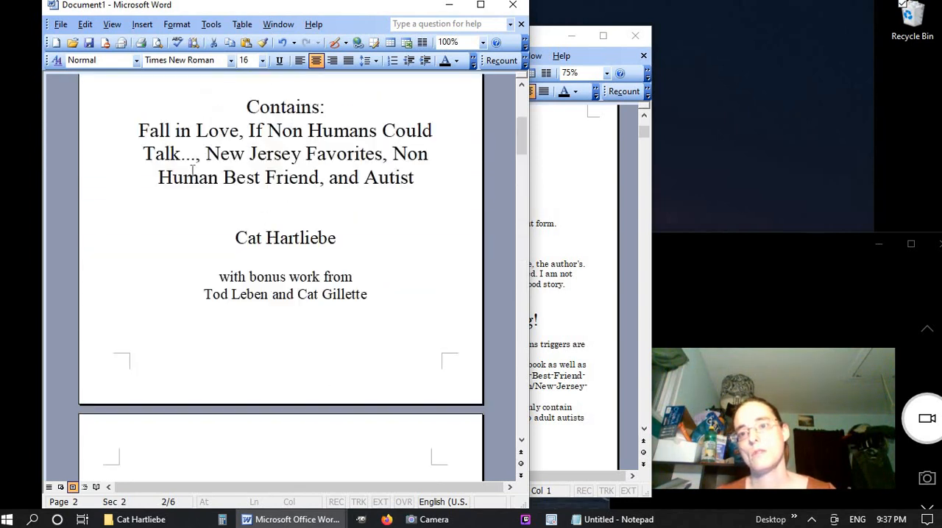
scroll(193, 170, "up", 5)
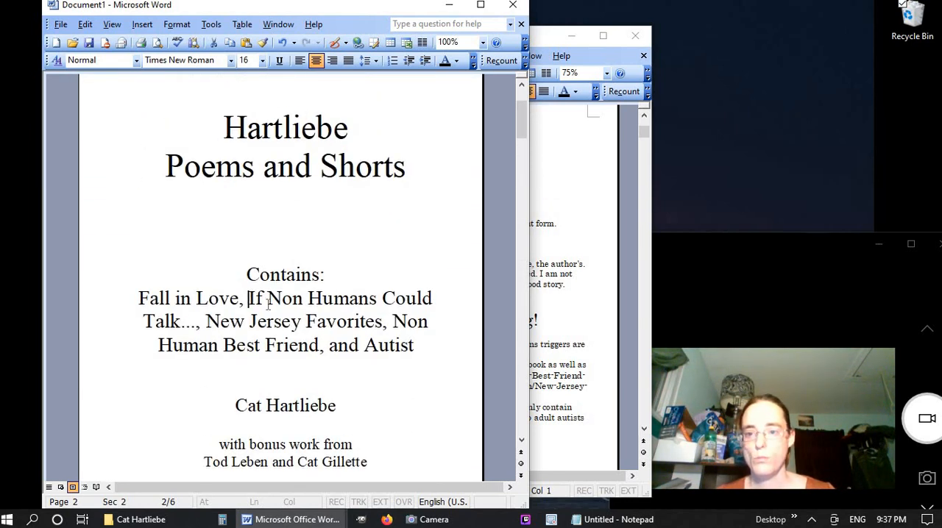
left_click_drag(267, 304, 392, 340)
key("ctrl+c")
scroll(392, 341, "down", 5)
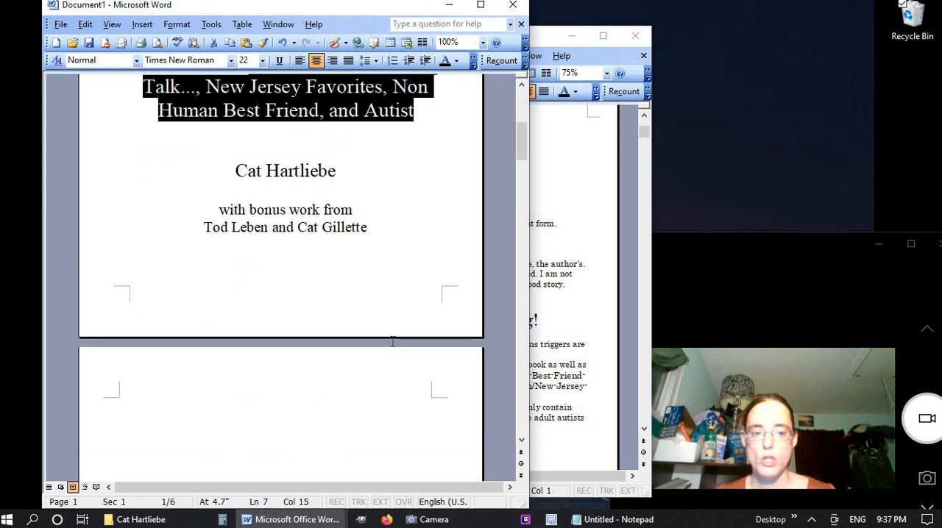
scroll(392, 341, "down", 15)
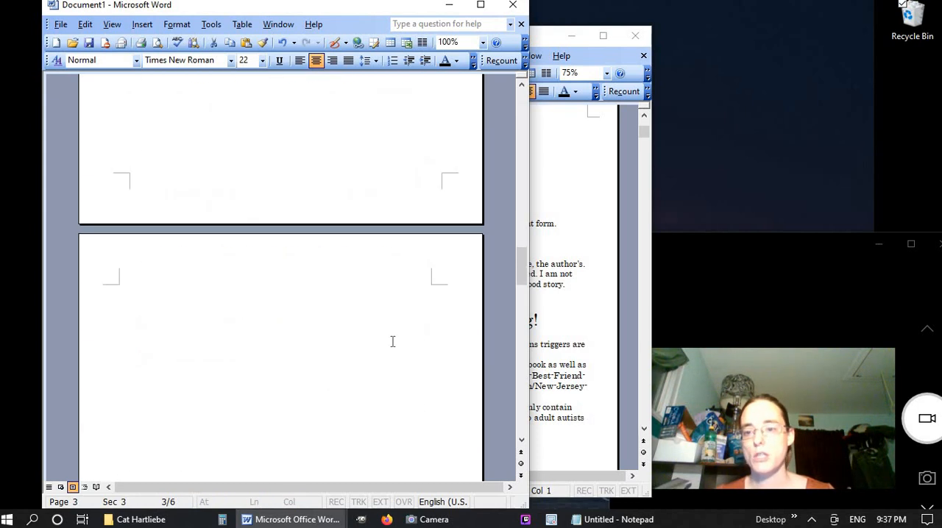
scroll(392, 340, "down", 10)
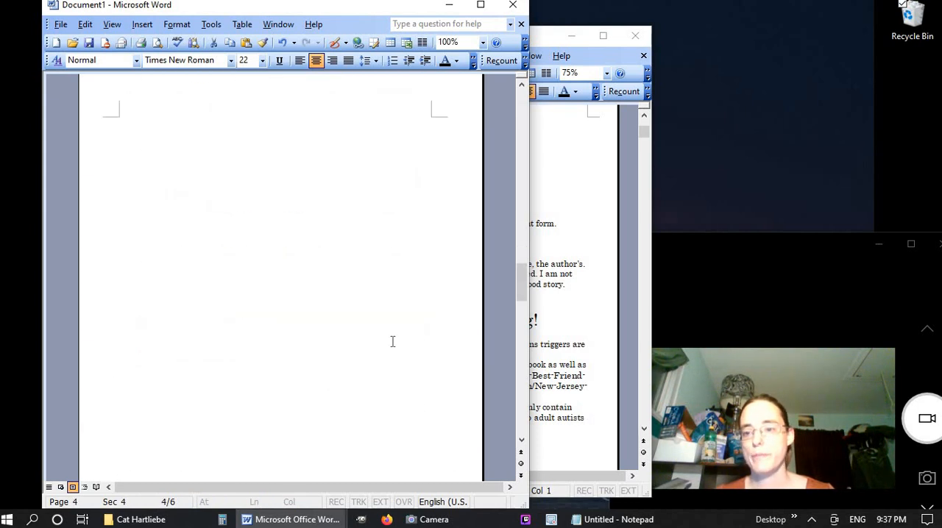
left_click(356, 378)
key("ctrl+v")
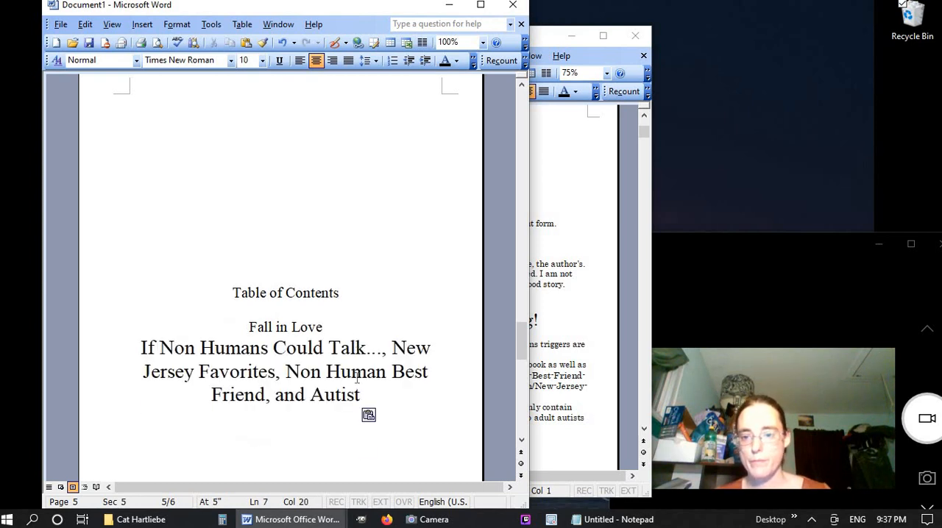
Add the entries "If Non Humans Could Talk..." and "New Jersey Favorites" on separate lines directly beneath "Fall in Love"
left_click(336, 319)
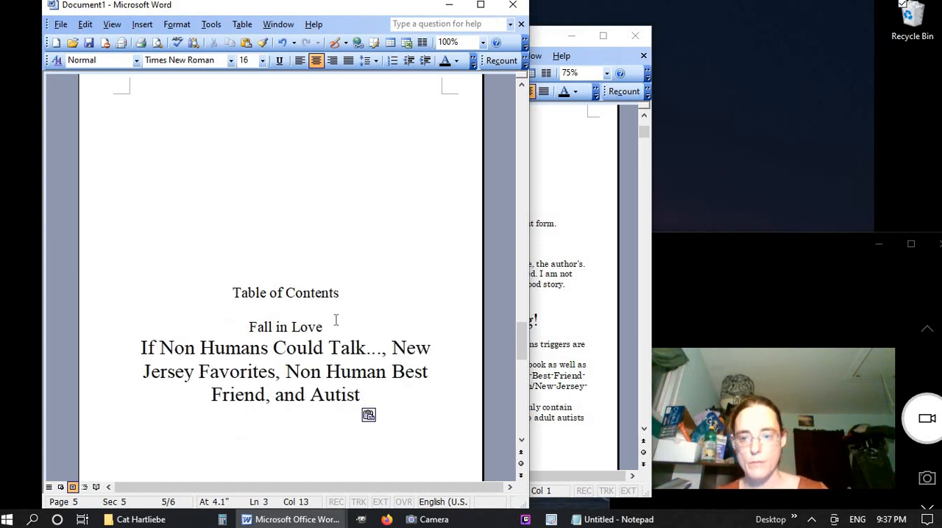
key("Return")
type("If Non H")
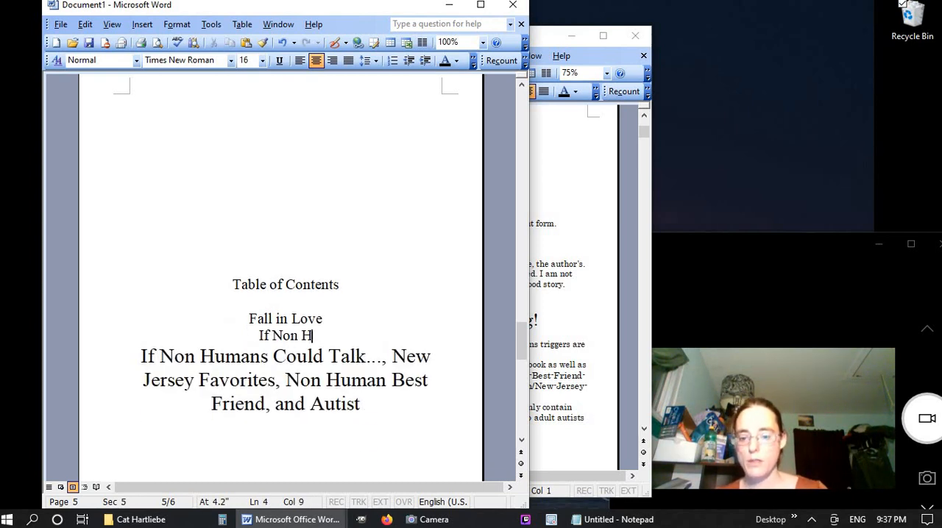
type("umans Could T")
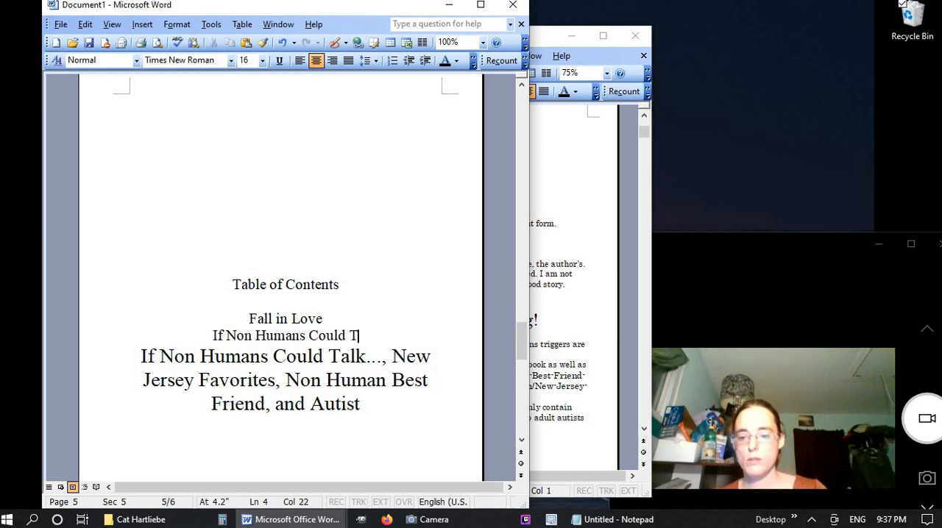
type("alk...")
key("Return")
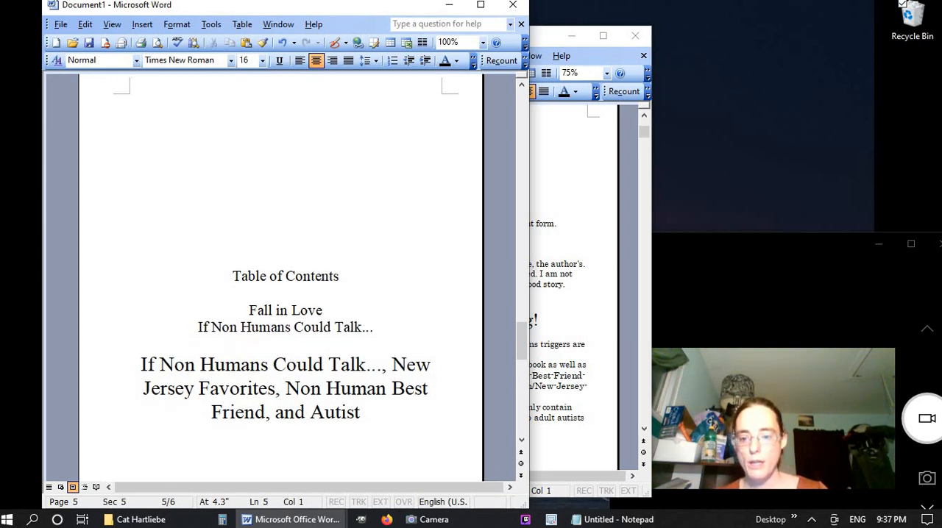
type("New Jersey")
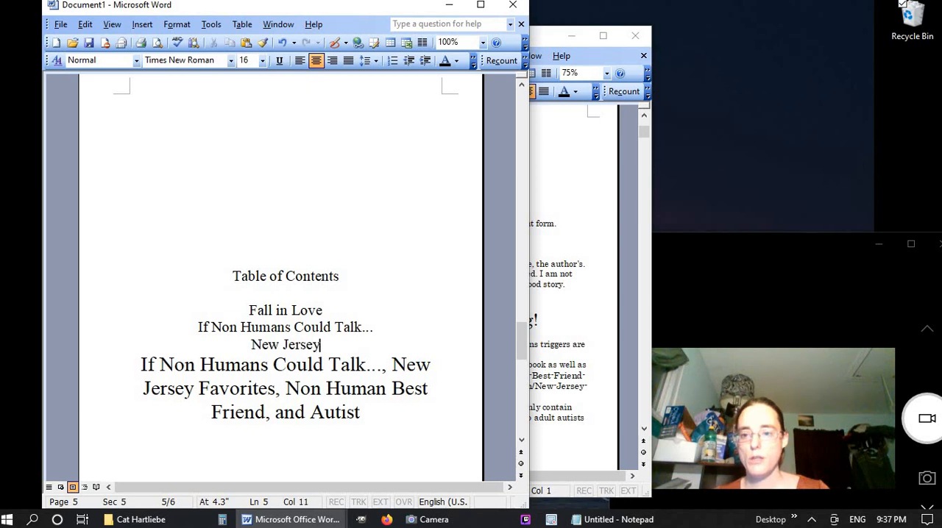
type(" Favorite")
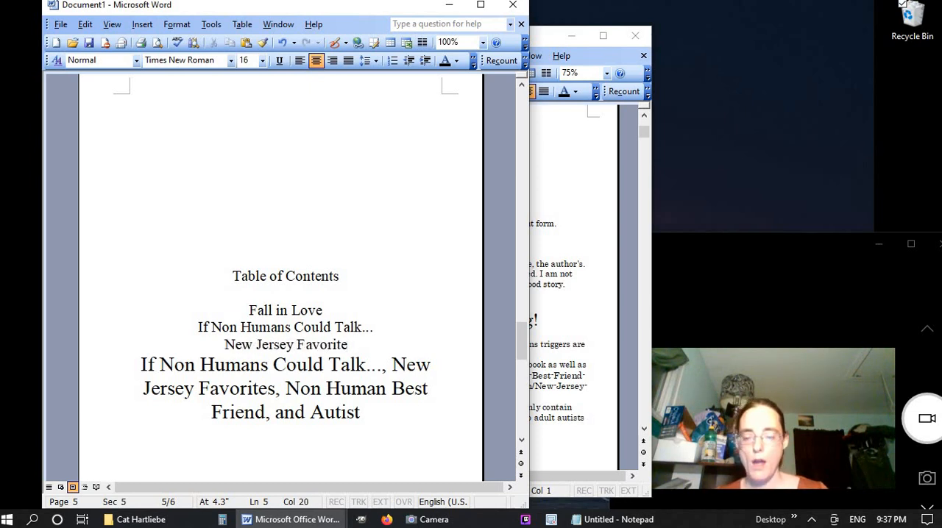
type("s")
key("Return")
Add the entries "Non Human Best Friend" and "Autist" on separate lines beneath "New Jersey Favorites"
type("No")
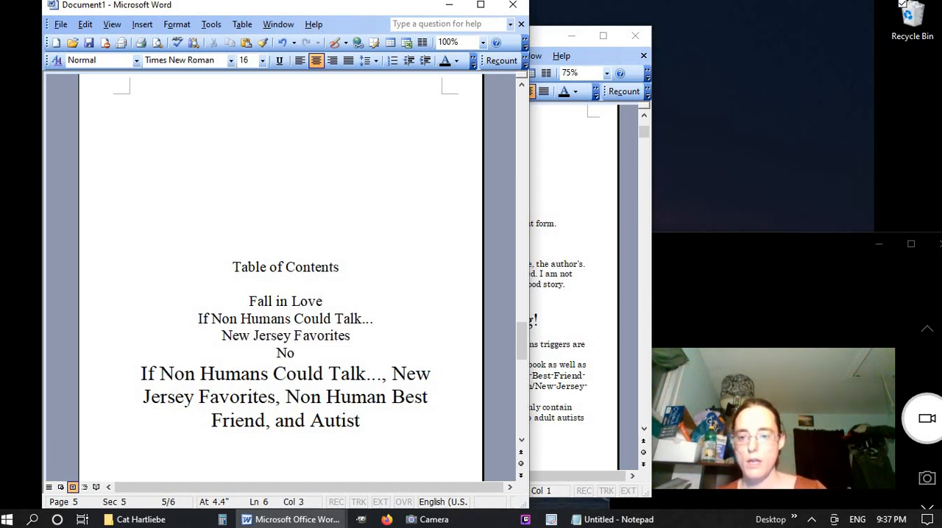
type("n HUman")
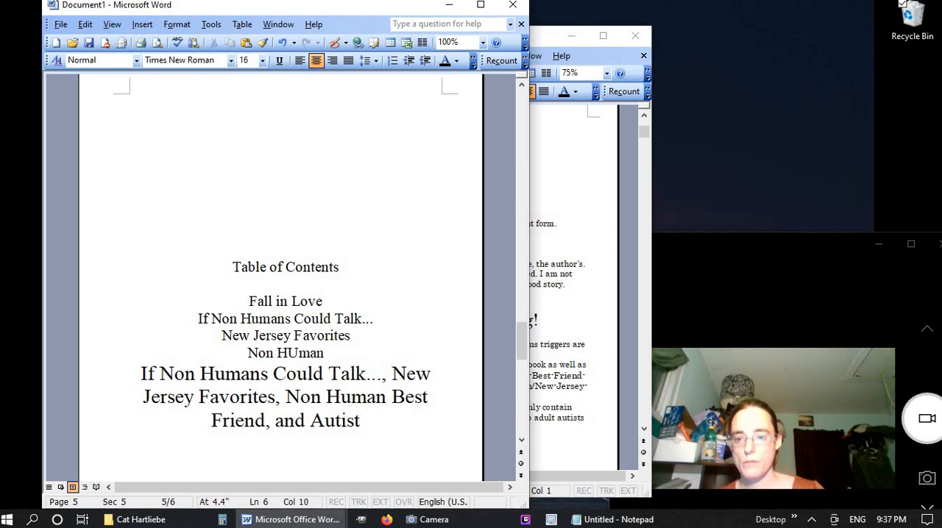
key("BackSpace")
key("BackSpace")
key("BackSpace")
key("BackSpace")
type("uman")
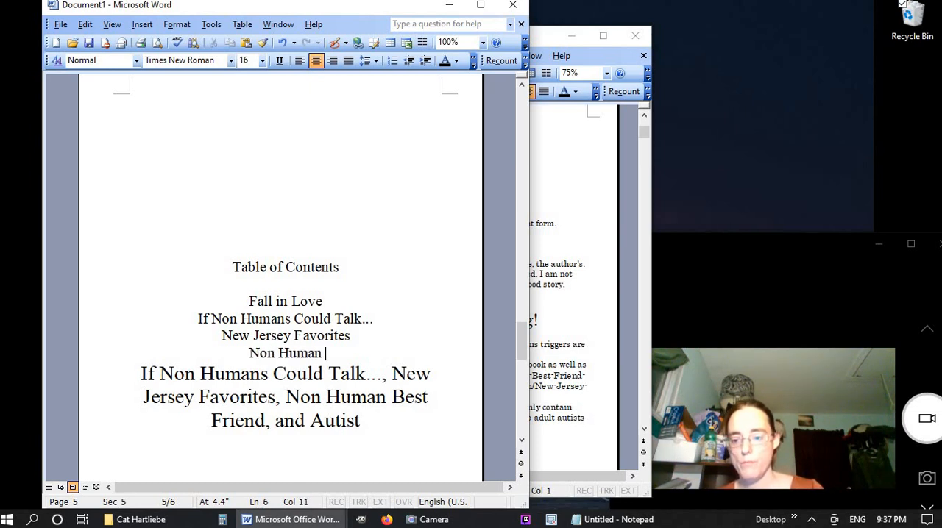
type(" Best Friend")
key("Return")
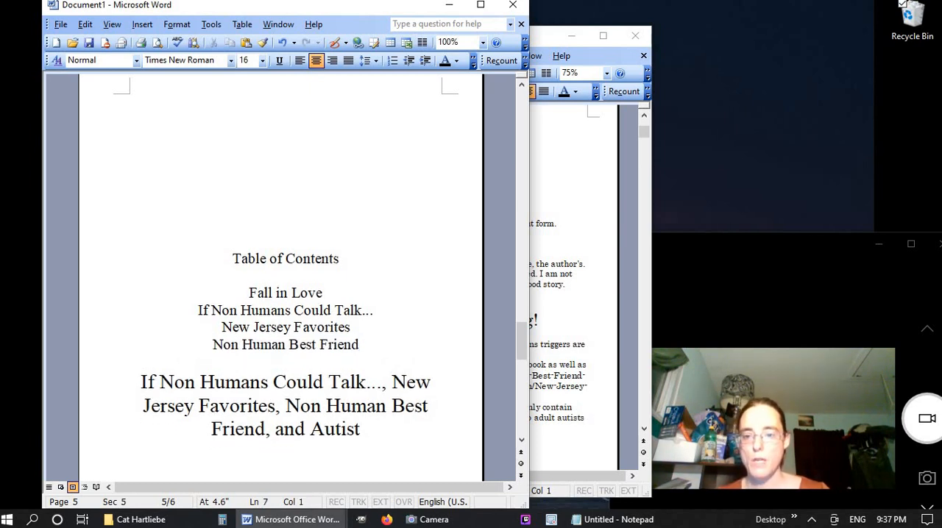
type("Autist")
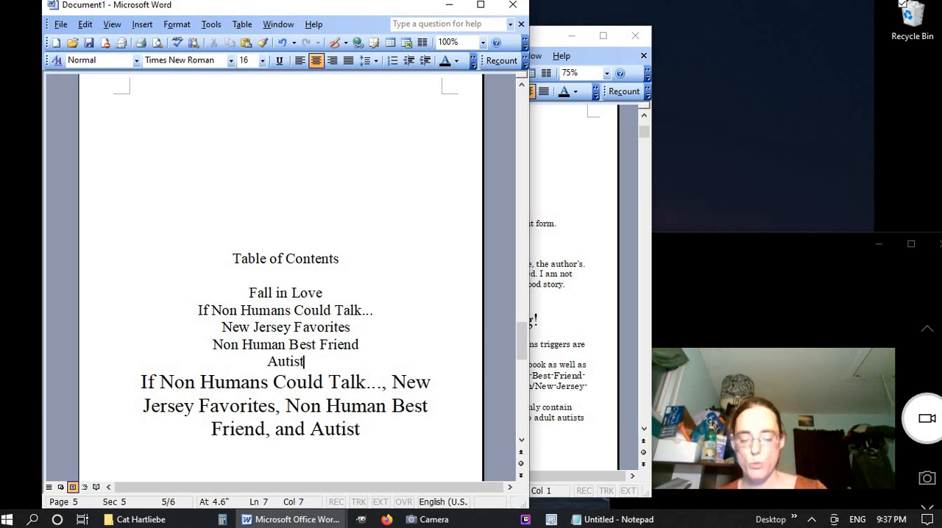
Delete the larger pasted list of titles beneath the "Autist" entry
scroll(280, 280, "down", 8)
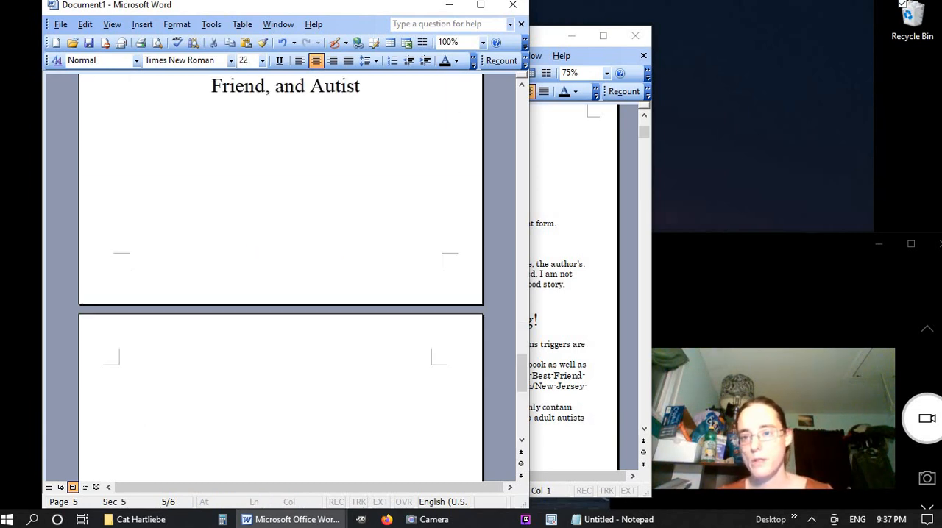
scroll(279, 279, "up", 1)
left_click_drag(141, 78, 361, 123)
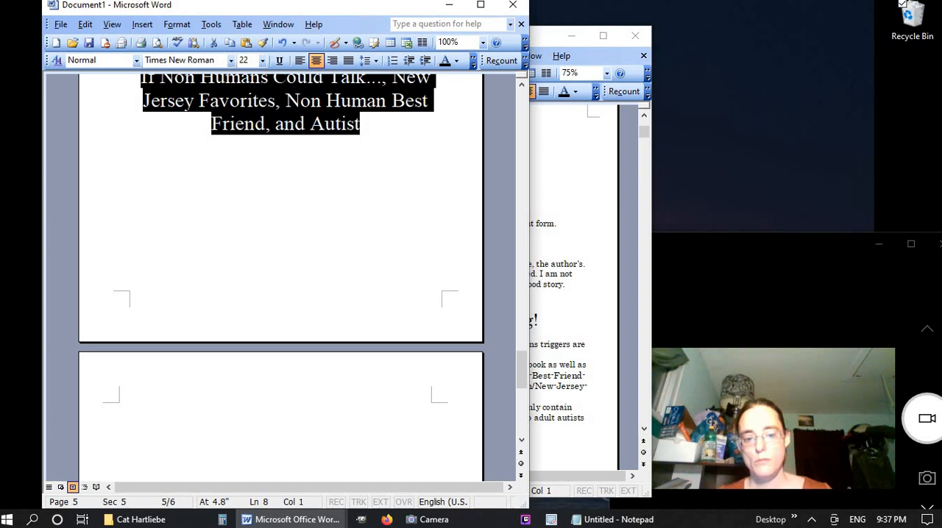
key("BackSpace")
scroll(279, 279, "up", 5)
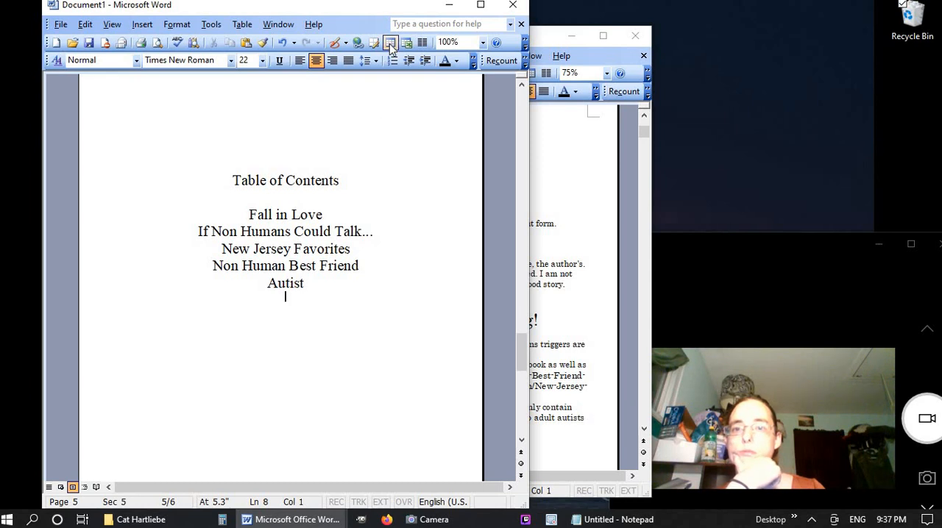
Convert the five entries from "Fall in Love" to "Autist" into a single-column table
left_click_drag(295, 254, 305, 287)
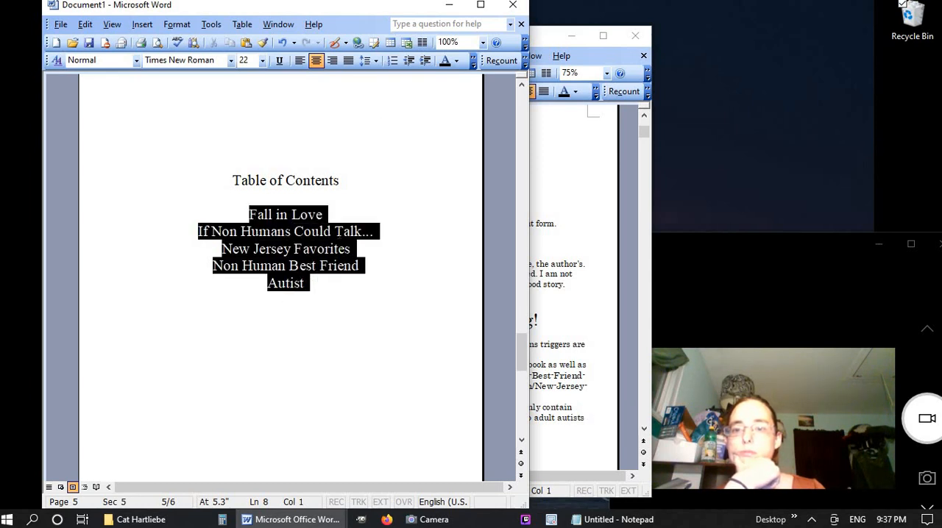
left_click(390, 43)
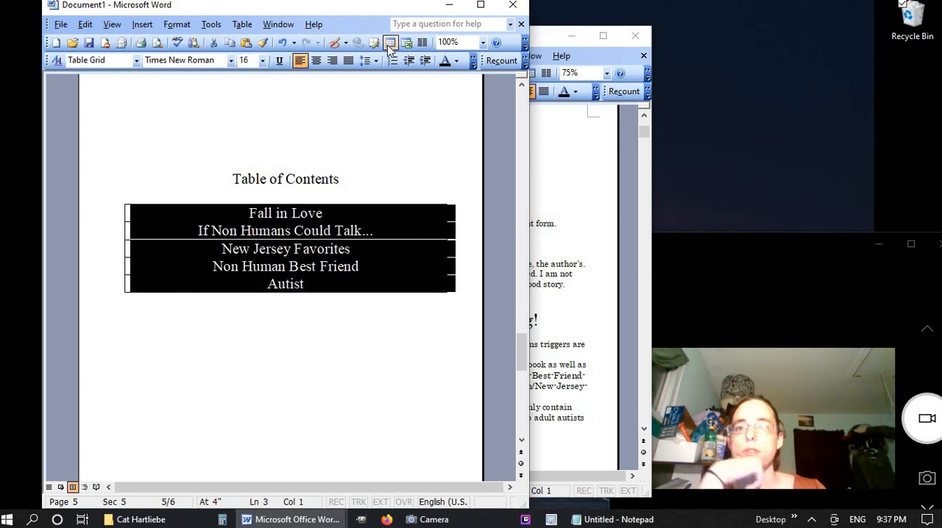
left_click(379, 333)
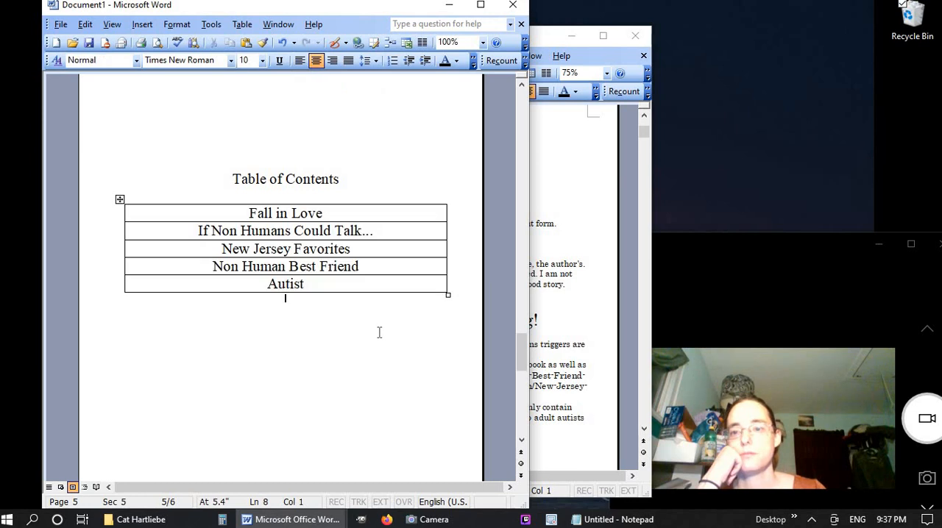
Try inserting a blank column to the left of the table's titles, and undo it
left_click(403, 201)
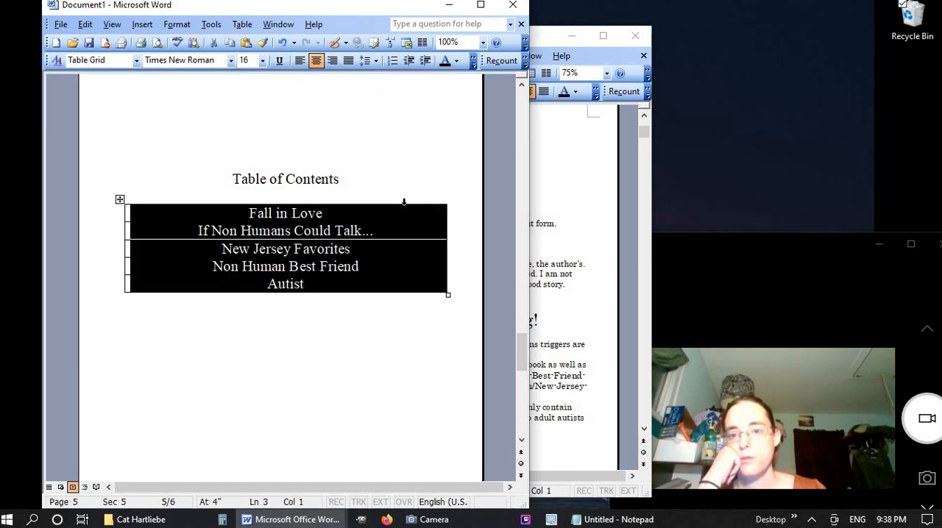
left_click(390, 43)
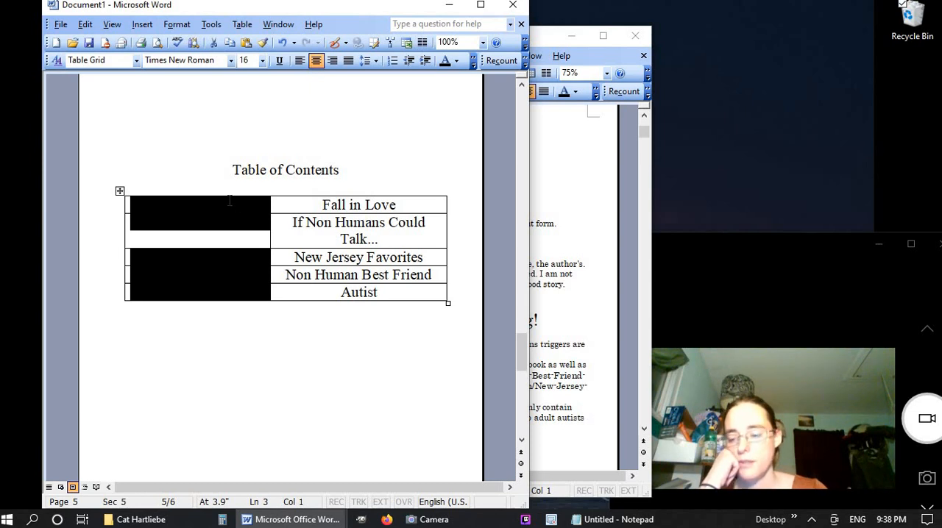
key("ctrl+z")
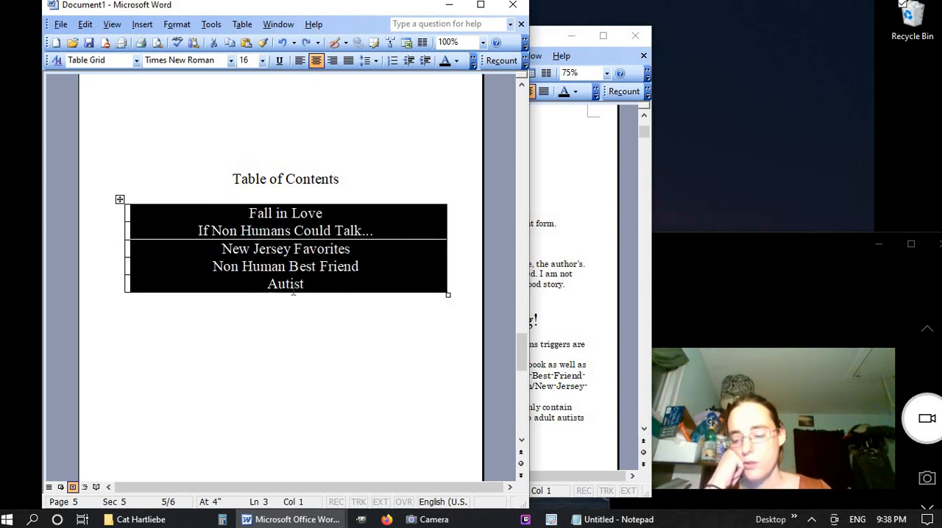
Insert a blank column to the right of the titles in the contents table
left_click(219, 27)
mouse_move(240, 26)
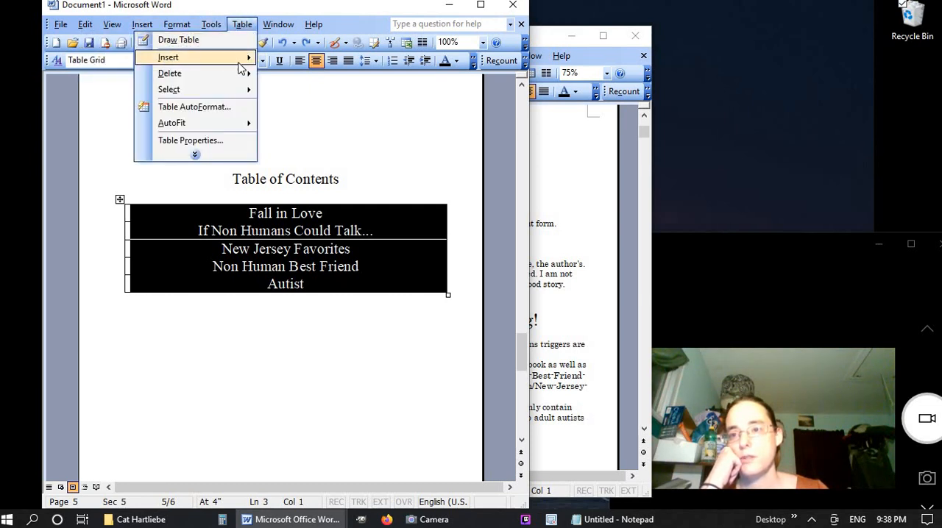
mouse_move(248, 65)
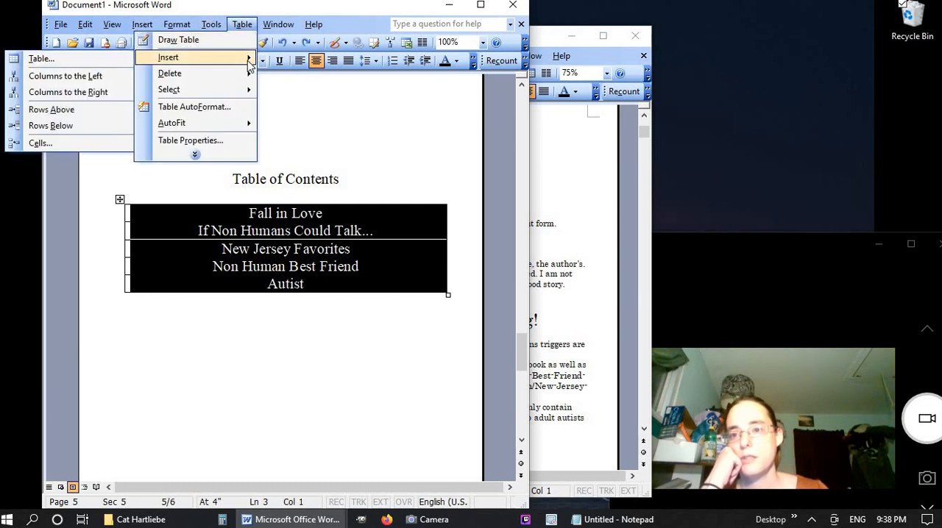
left_click(103, 96)
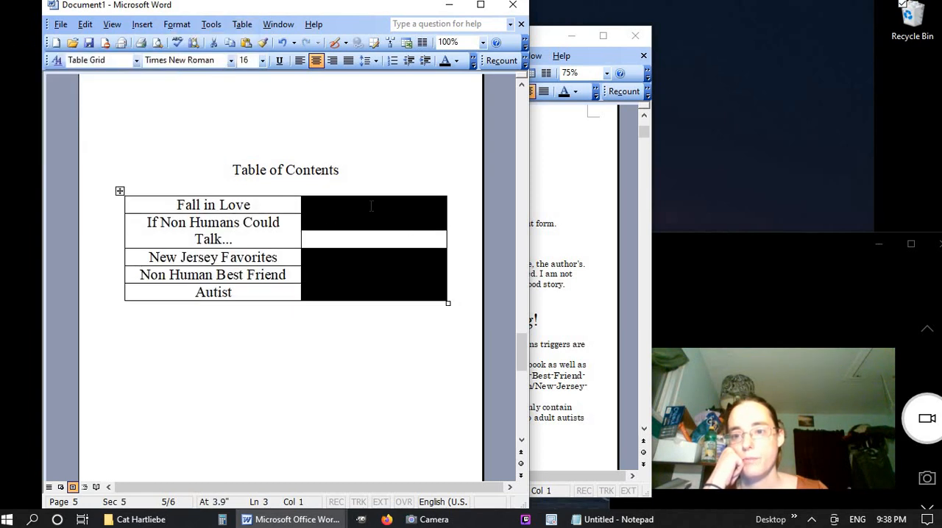
Widen the "If Non Humans Could Talk..." cell so its title fits on one line, and narrow the table's blank second column
left_click(303, 234)
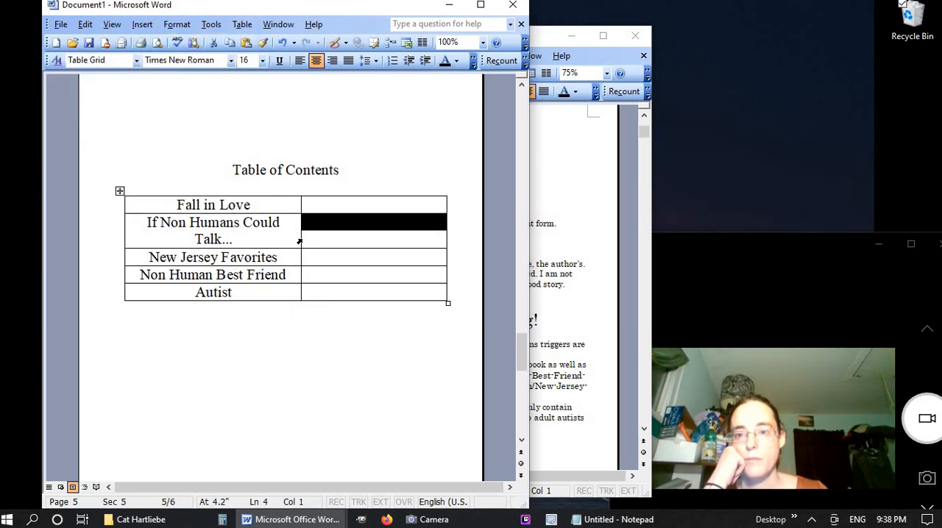
left_click_drag(305, 236, 342, 226)
left_click(301, 227)
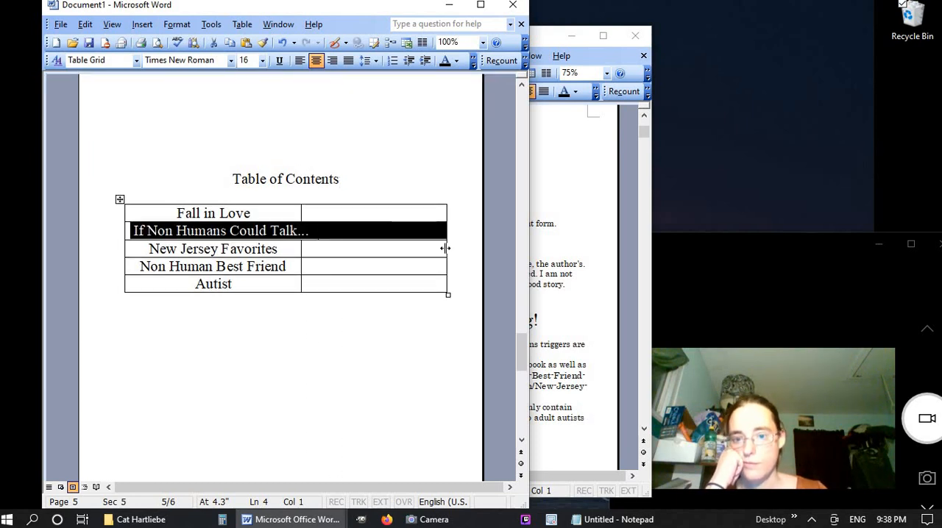
left_click_drag(444, 248, 382, 248)
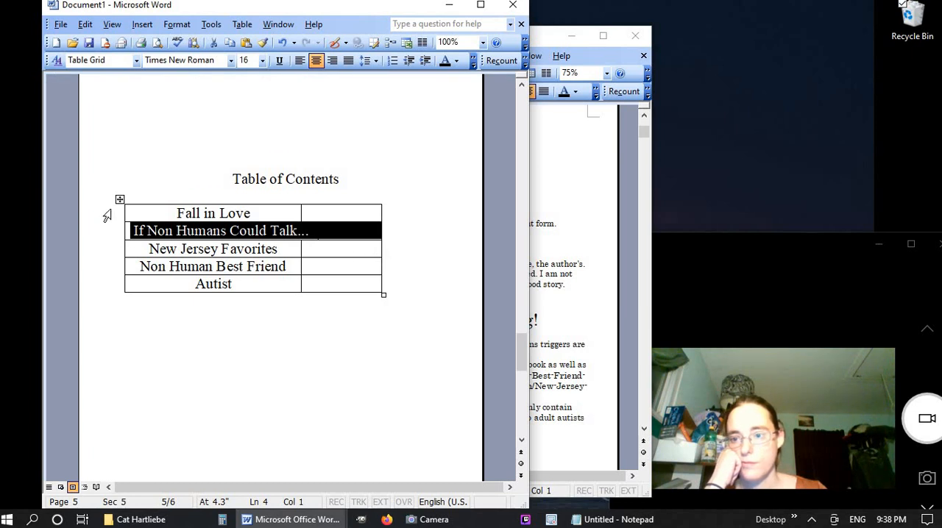
Center the whole contents table on the page and widen the "If Non Humans Could Talk..." cell further
left_click_drag(107, 213, 109, 284)
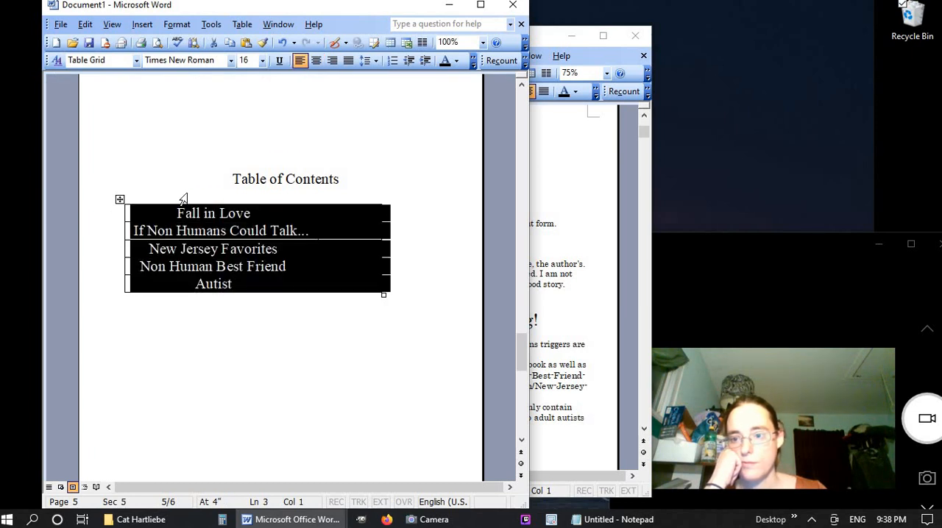
left_click(315, 60)
left_click_drag(348, 233, 374, 232)
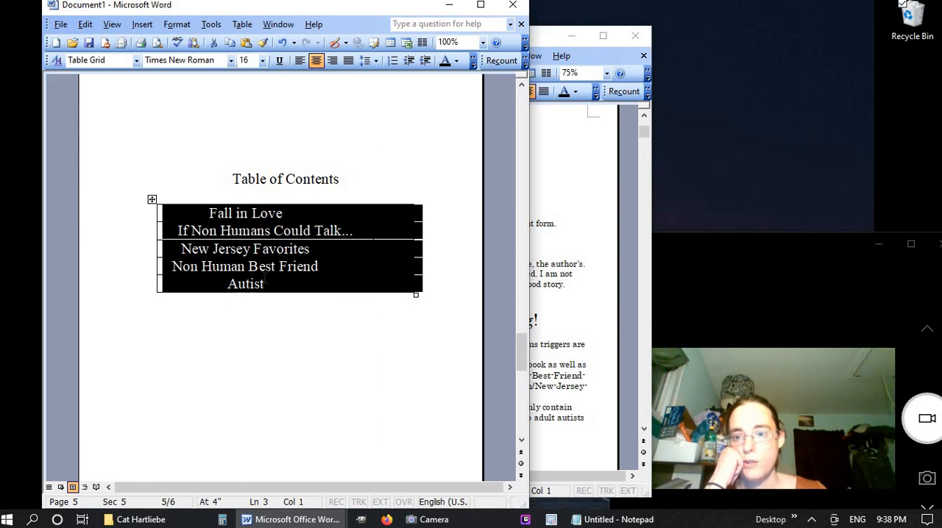
Undo the contents table's centering, the second column's narrowing and the "If Non Humans Could Talk..." cell's separate widening
left_click(412, 381)
key("ctrl+z")
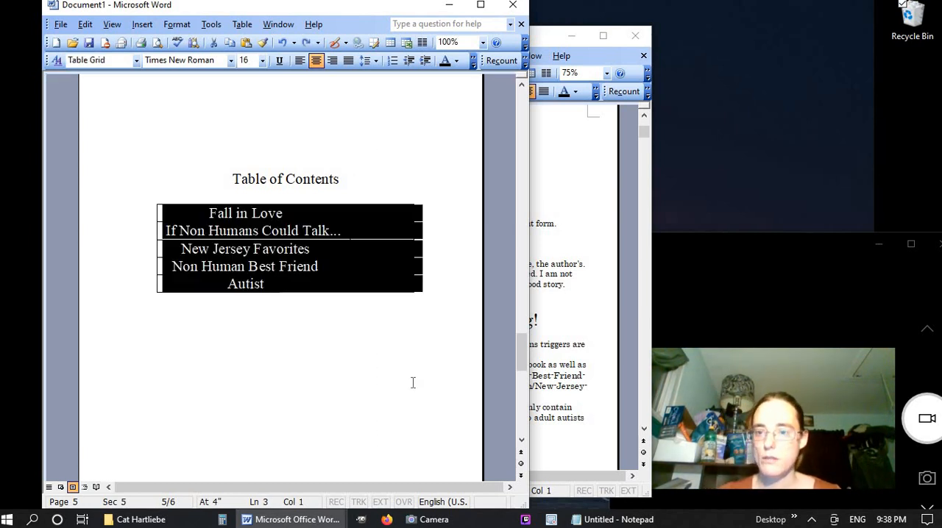
key("ctrl+z")
left_click(465, 264)
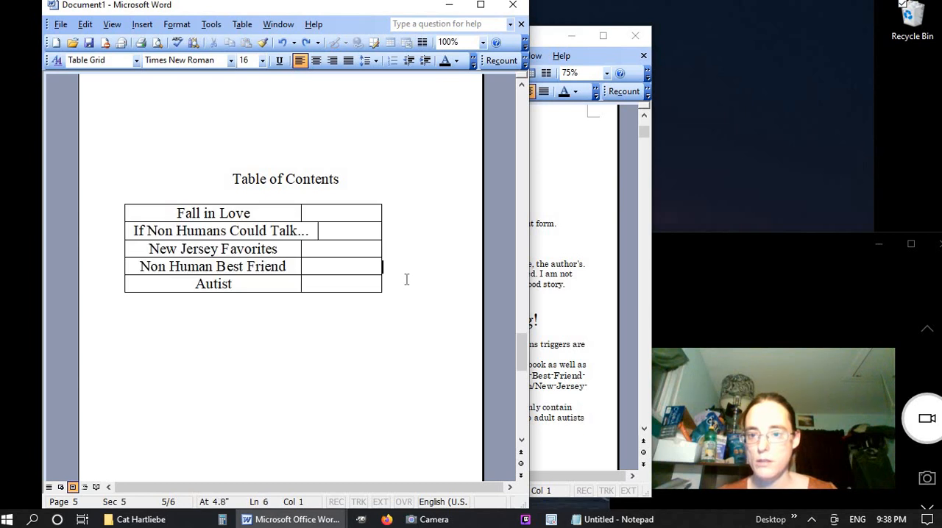
key("ctrl+z")
left_click(318, 232)
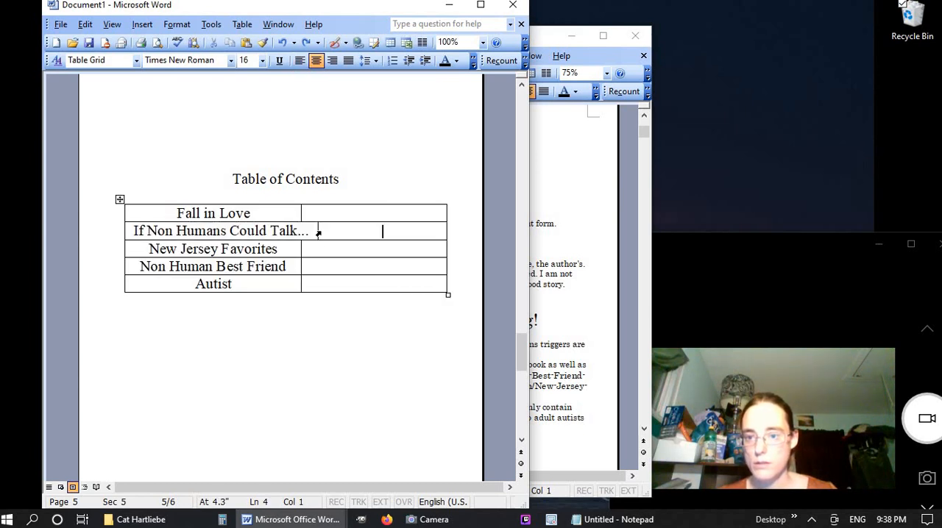
left_click_drag(318, 231, 297, 232)
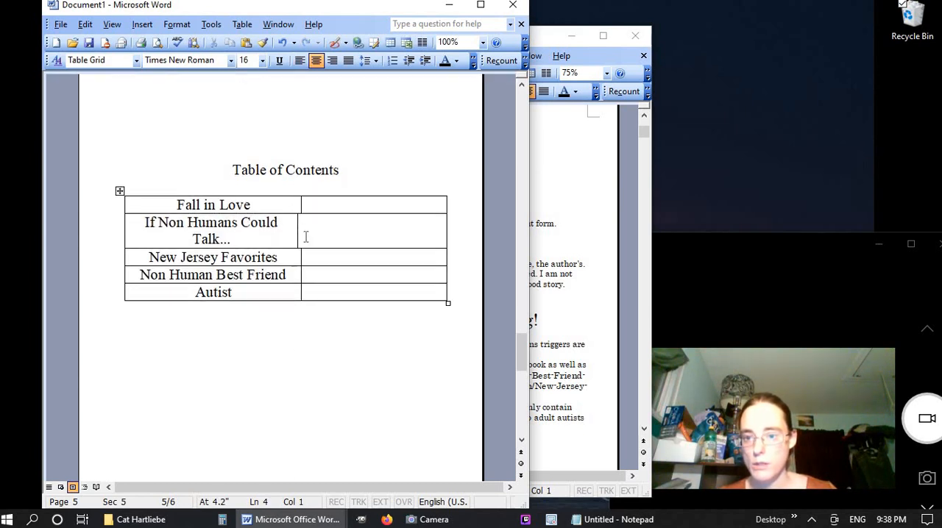
key("ctrl+z")
key("ctrl+z")
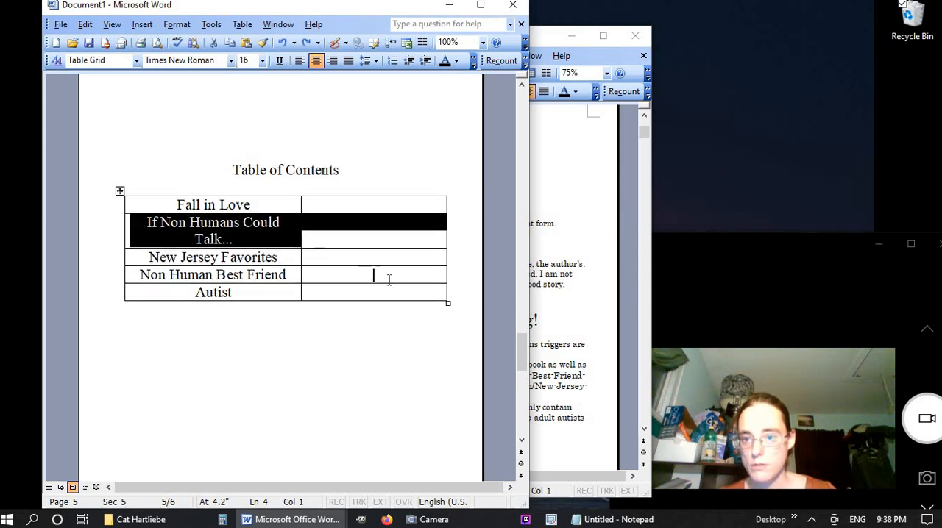
left_click(367, 346)
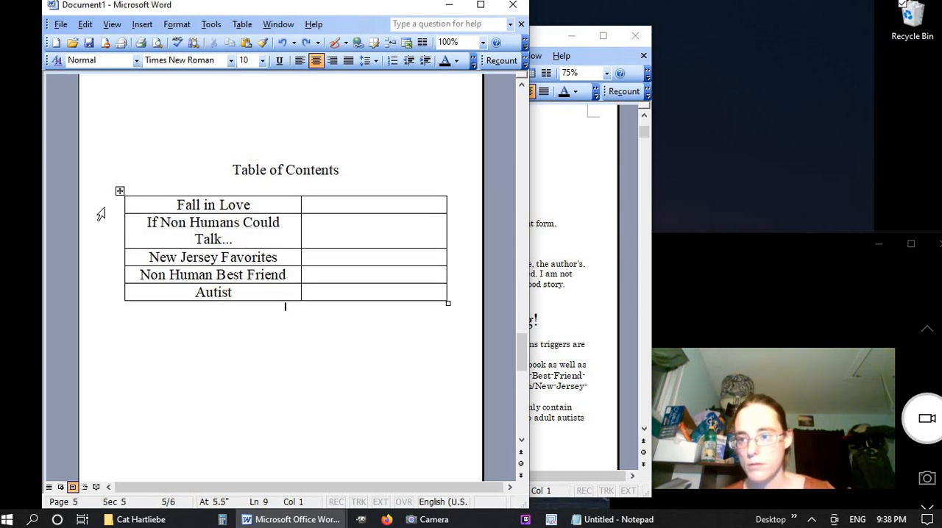
Widen the titles column across all rows of the contents table so "If Non Humans Could Talk..." fits on one line
left_click_drag(100, 214, 99, 292)
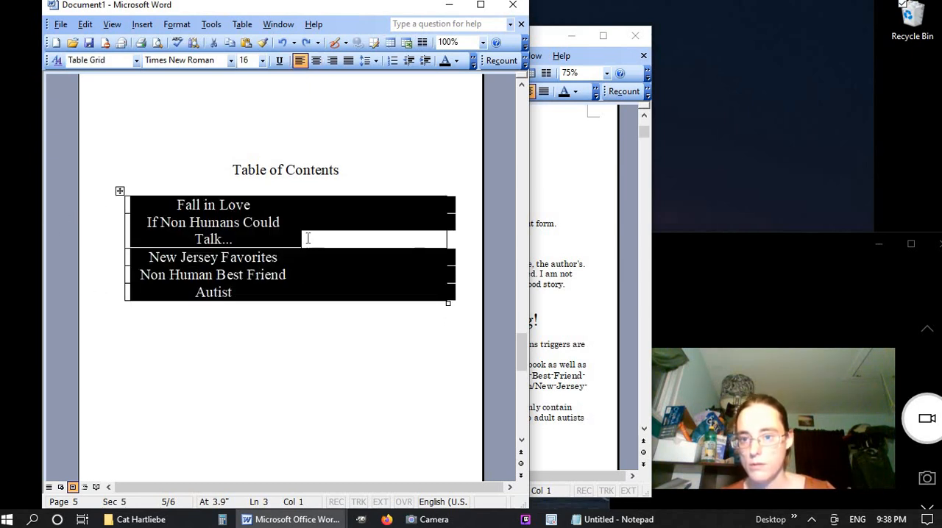
left_click_drag(299, 237, 372, 237)
left_click(434, 312)
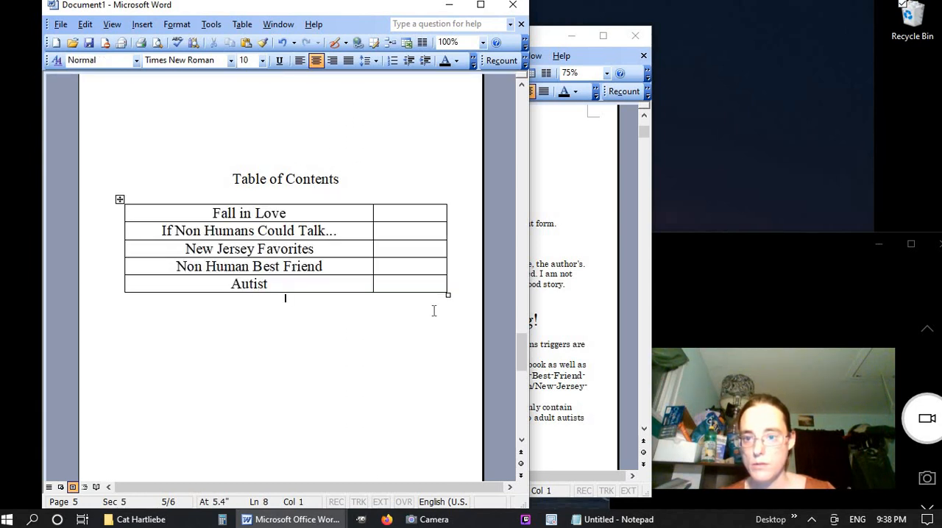
key("ctrl+a")
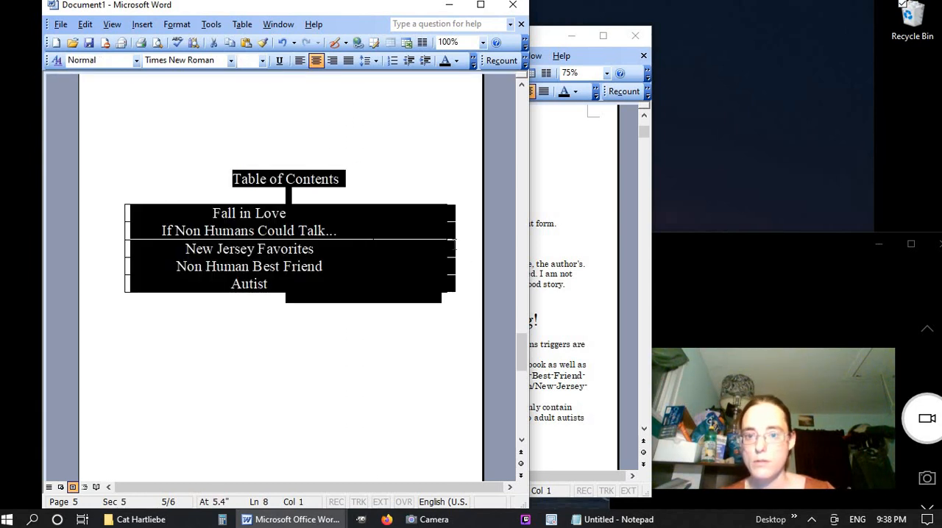
left_click(350, 177)
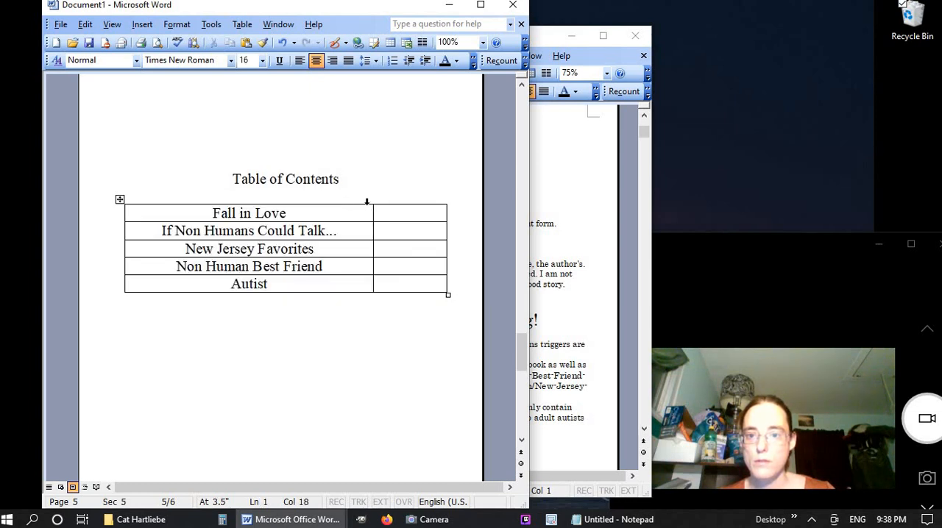
Narrow the titles column to just beyond its longest title and shrink the blank second column to a slim strip
left_click(366, 201)
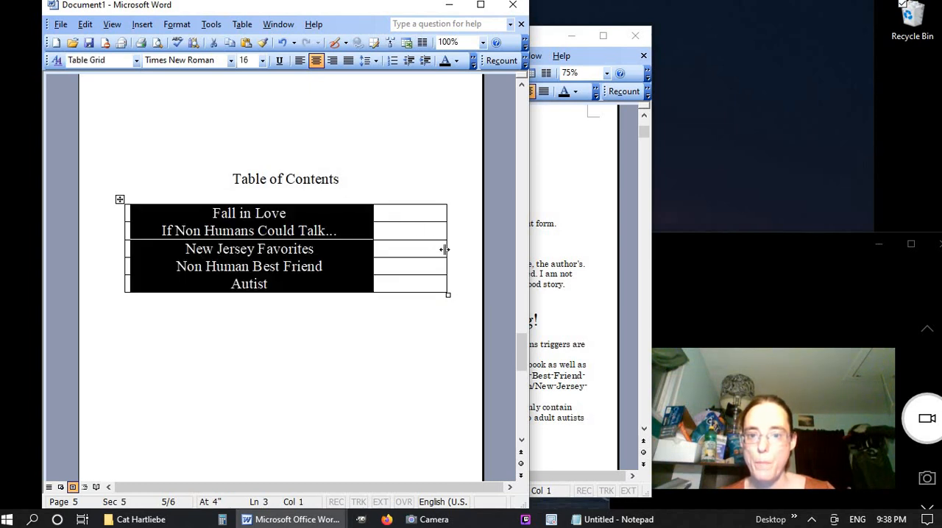
left_click_drag(441, 250, 406, 253)
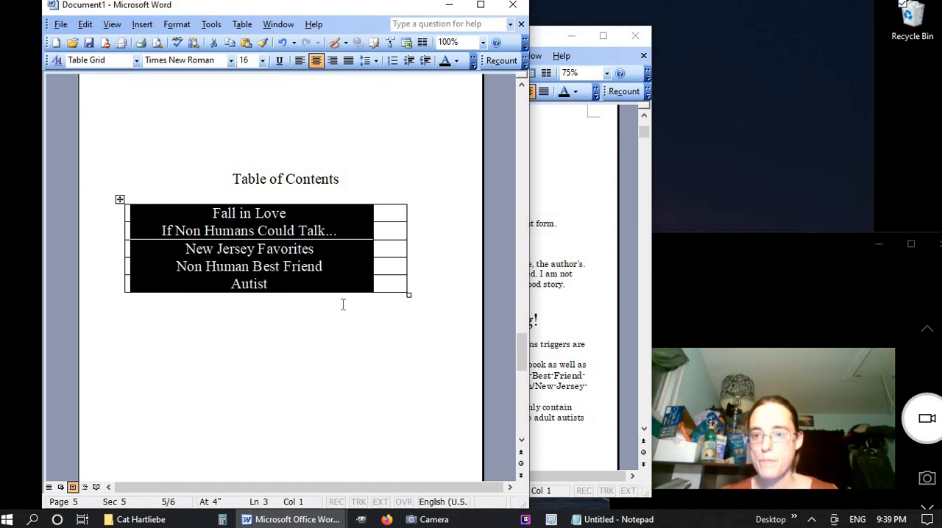
left_click(427, 266)
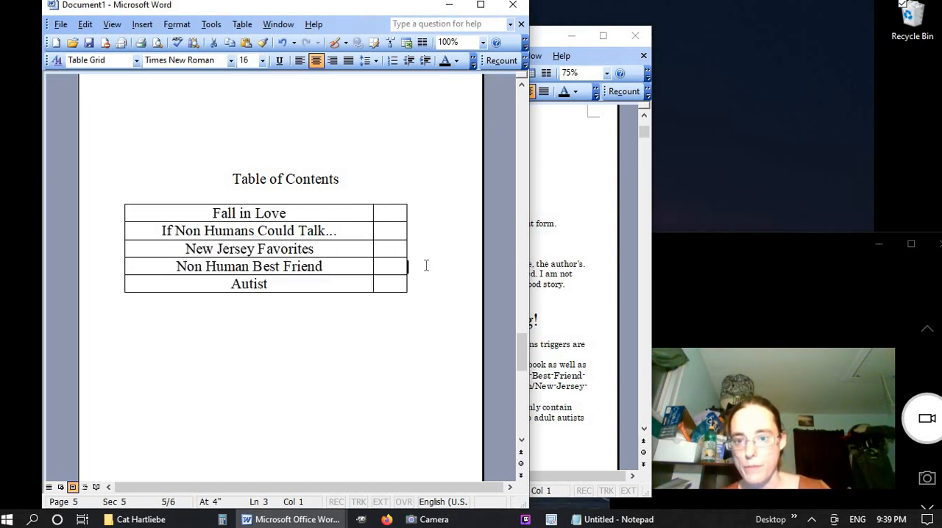
left_click(357, 201)
left_click_drag(372, 230, 339, 239)
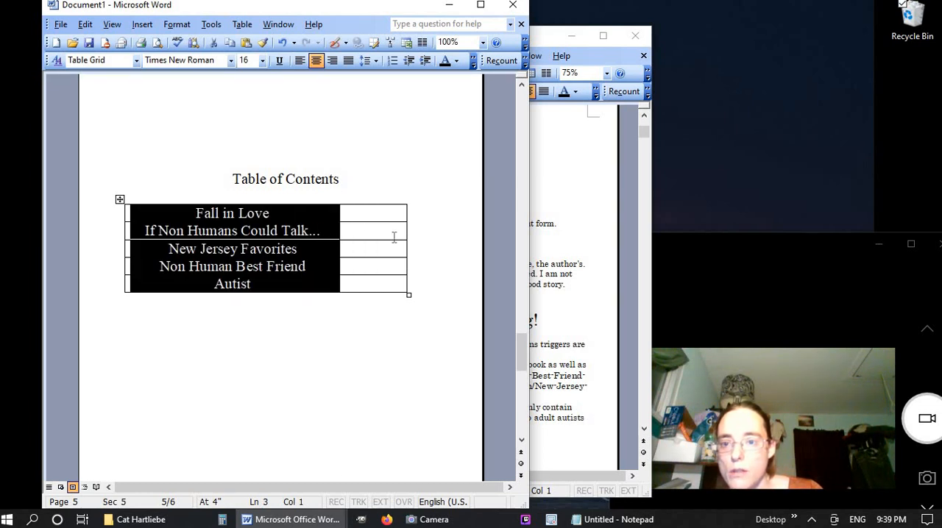
left_click_drag(405, 236, 365, 243)
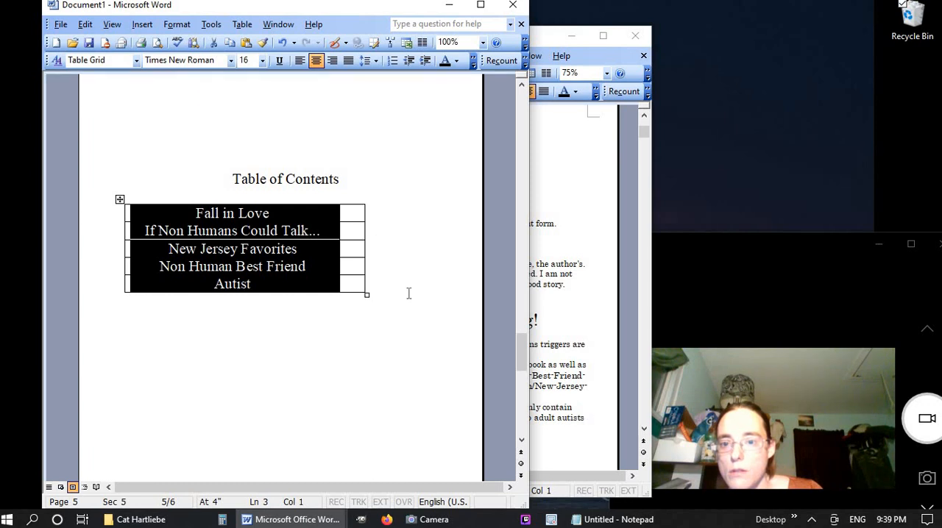
Center the whole contents table horizontally under the "Table of Contents" heading
left_click(376, 298)
left_click_drag(382, 286, 160, 219)
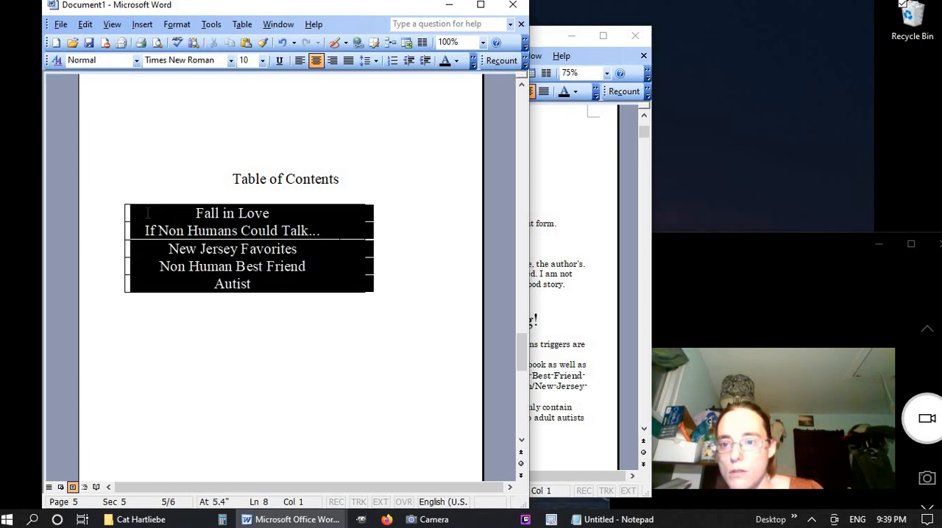
left_click(316, 60)
left_click(362, 282)
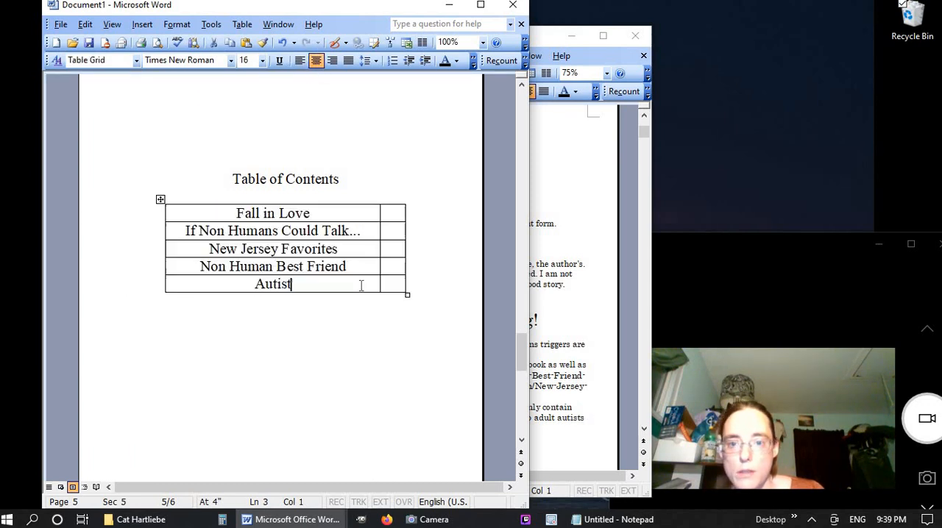
Narrow the titles column slightly, giving the space to the blank column, and right-align all the titles
left_click(373, 202)
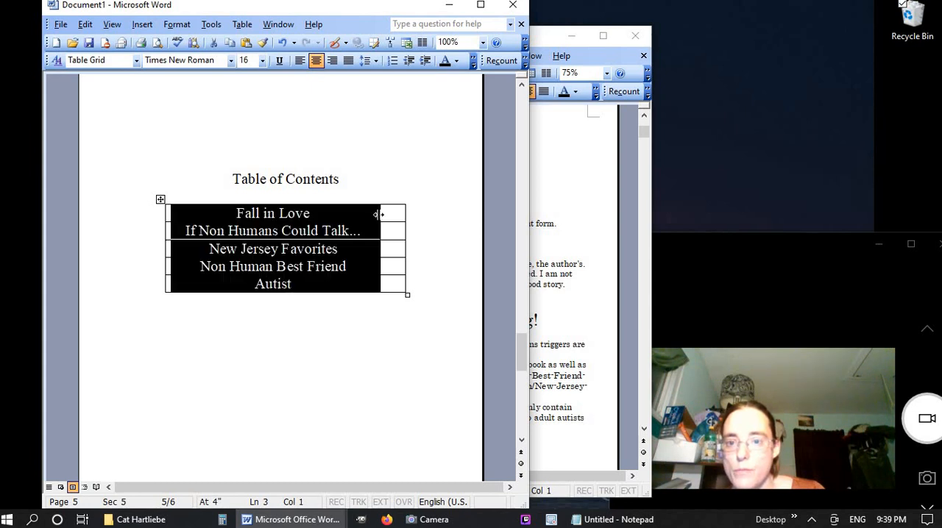
left_click_drag(378, 214, 365, 214)
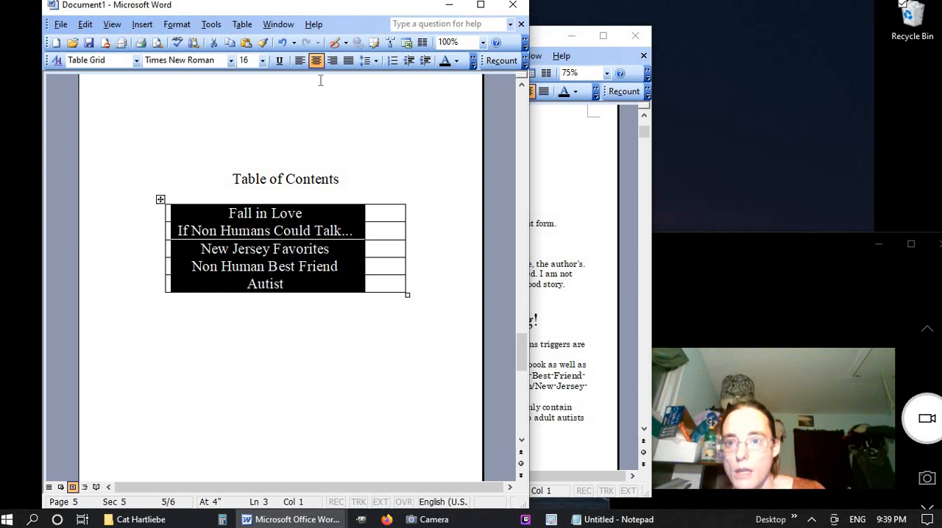
left_click(331, 60)
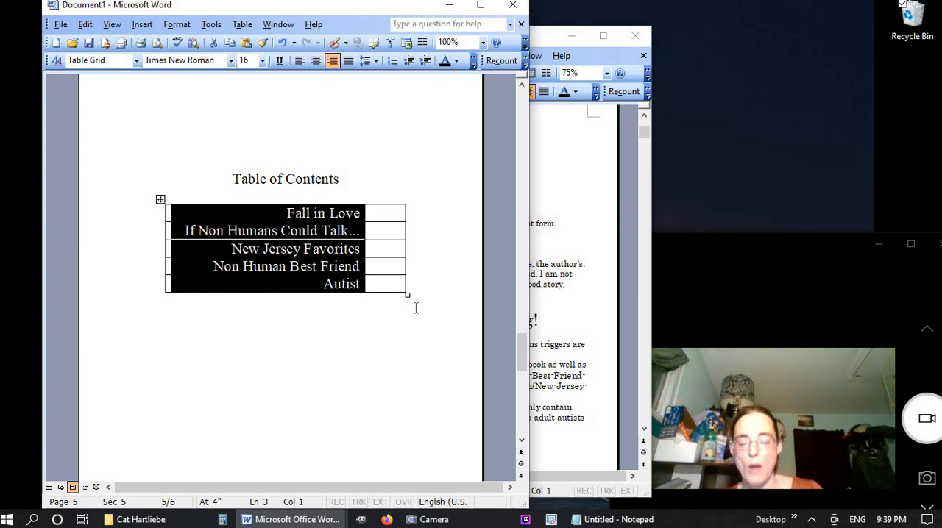
left_click(403, 284)
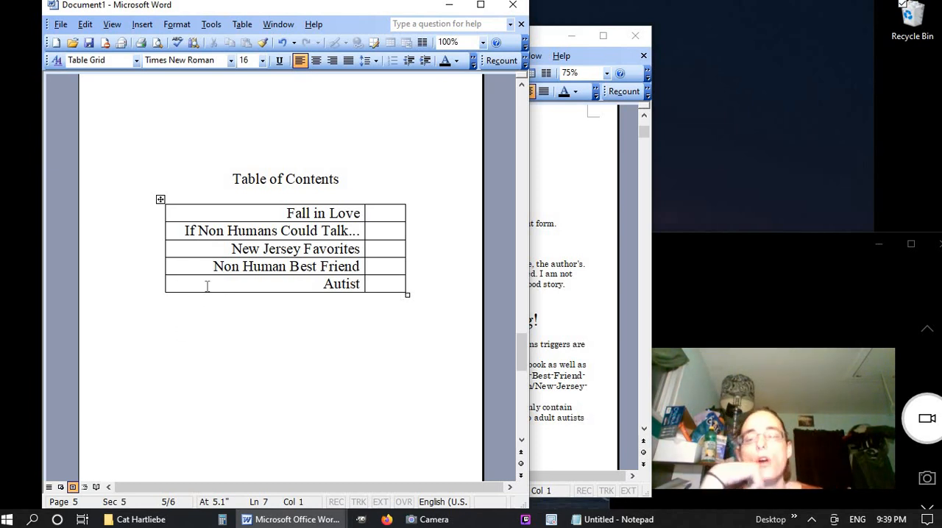
Check the bordered table of contents page at 100% in print preview, and return to editing
right_click(235, 209)
key("Escape")
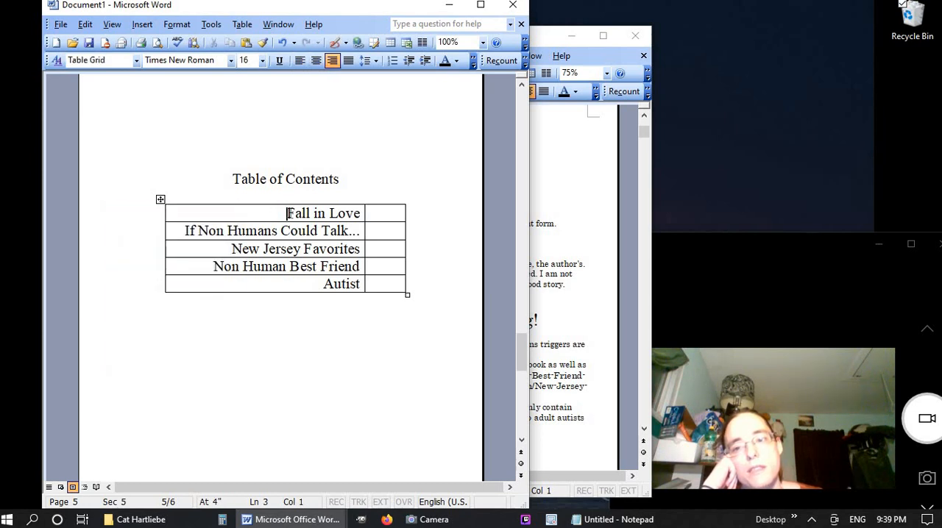
left_click(157, 42)
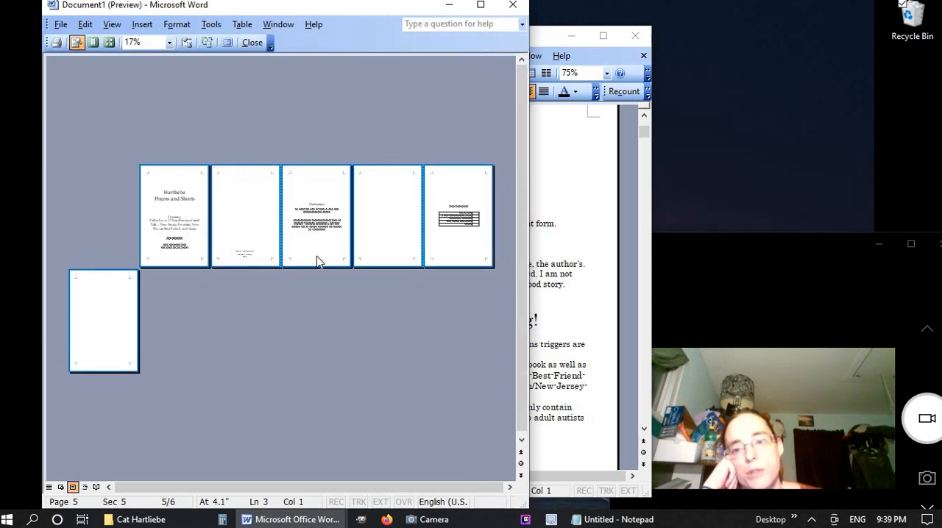
left_click(472, 220)
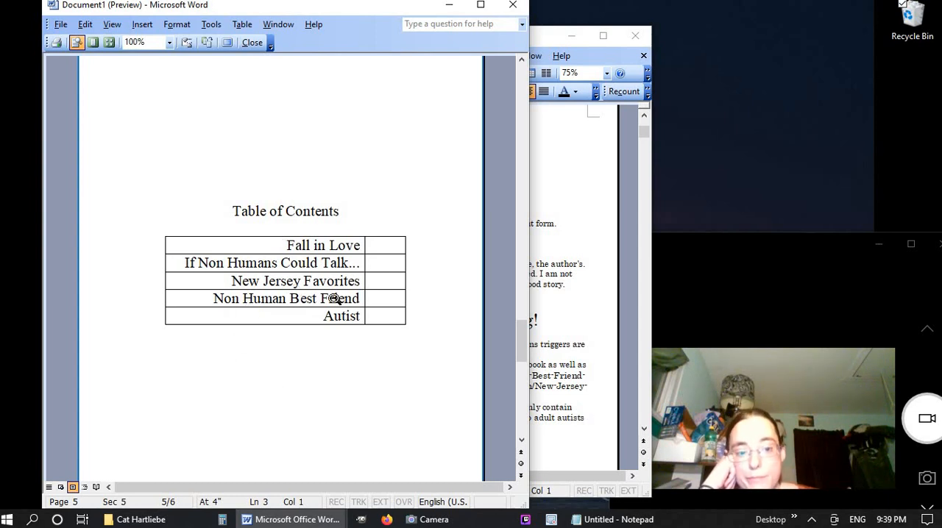
left_click(252, 43)
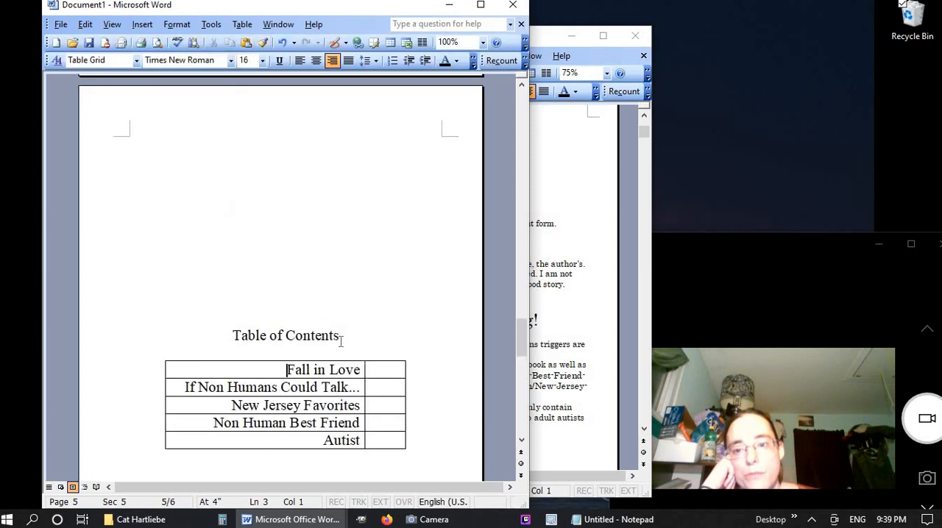
scroll(341, 339, "down", 4)
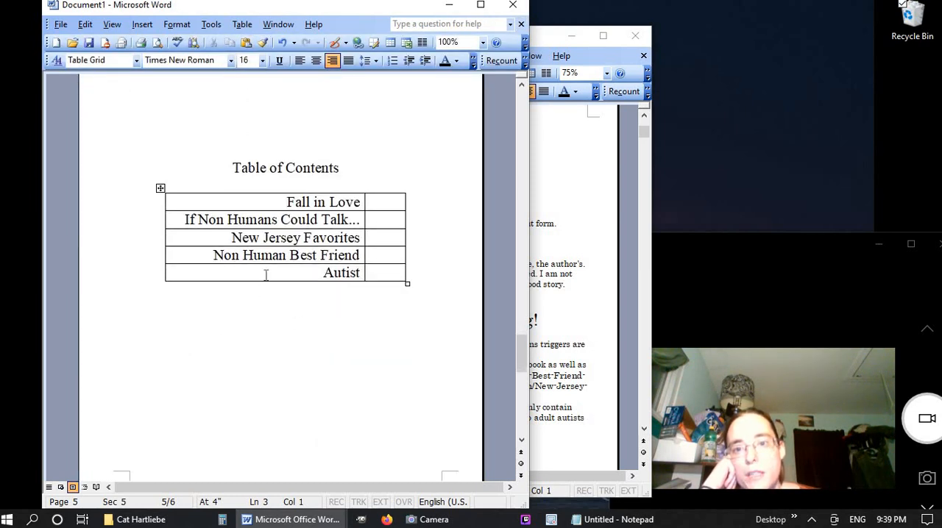
right_click(268, 199)
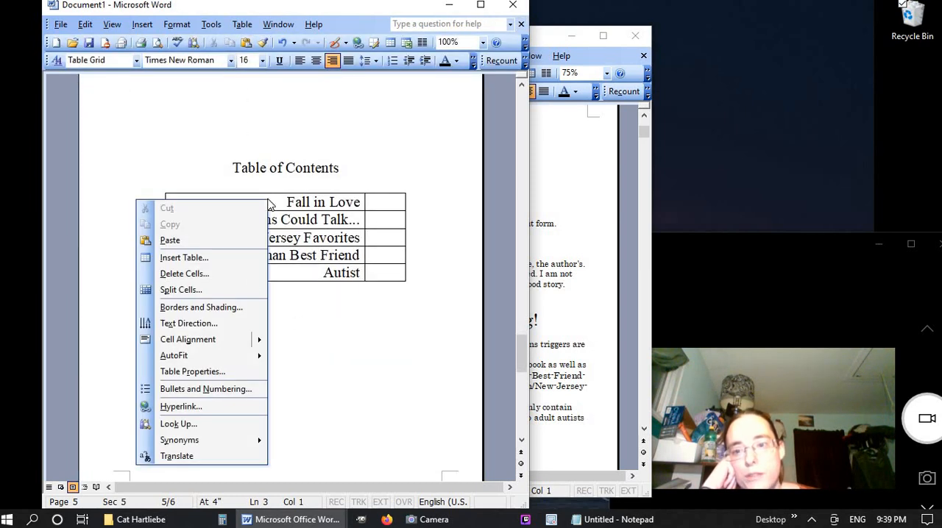
left_click(245, 372)
left_click(222, 133)
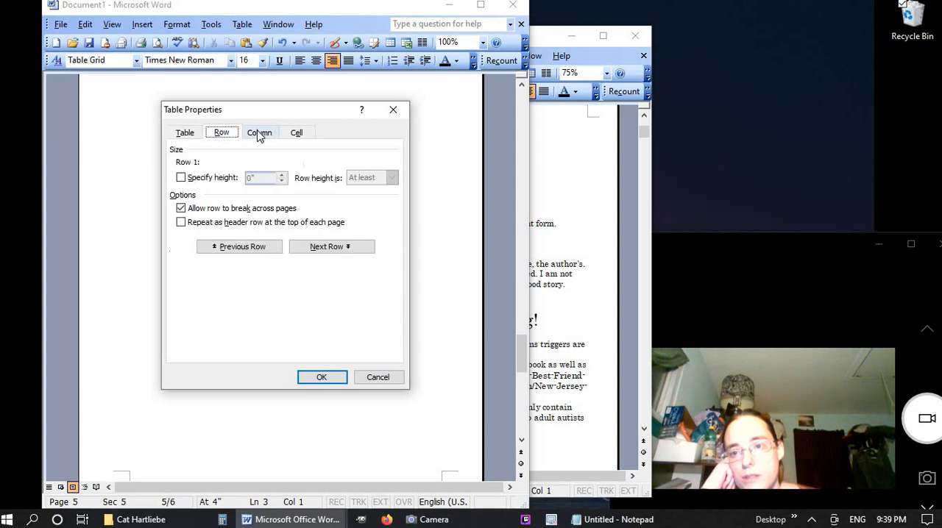
left_click(259, 133)
left_click(293, 132)
left_click(393, 110)
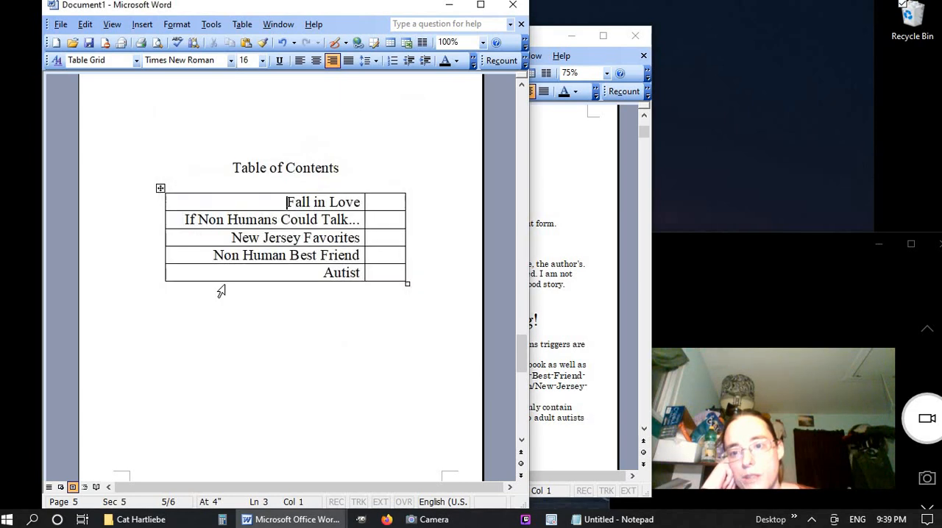
Remove all borders from the contents table by applying the None border setting to the whole table
right_click(234, 271)
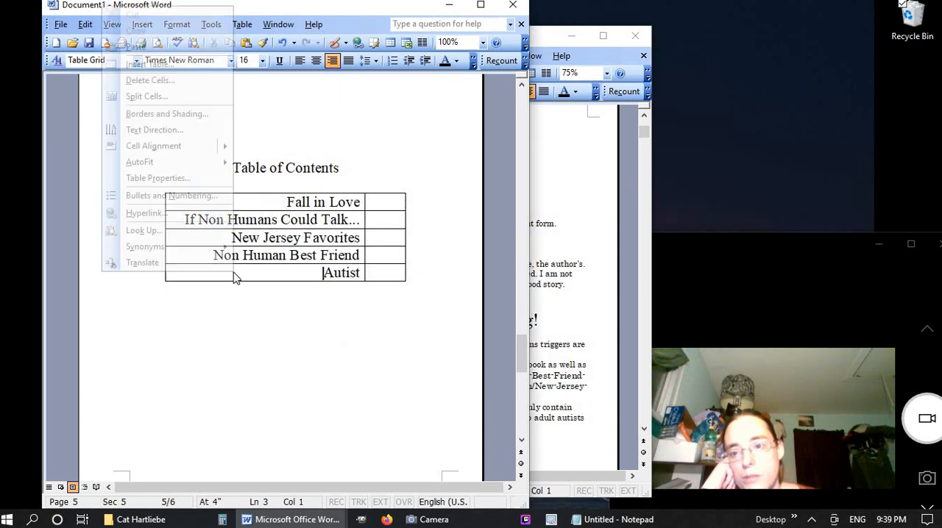
left_click(206, 115)
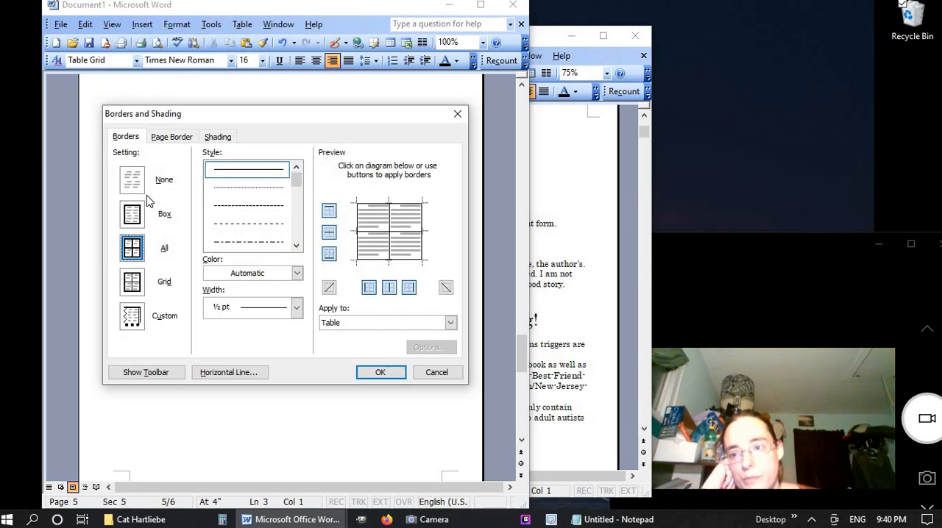
left_click(134, 181)
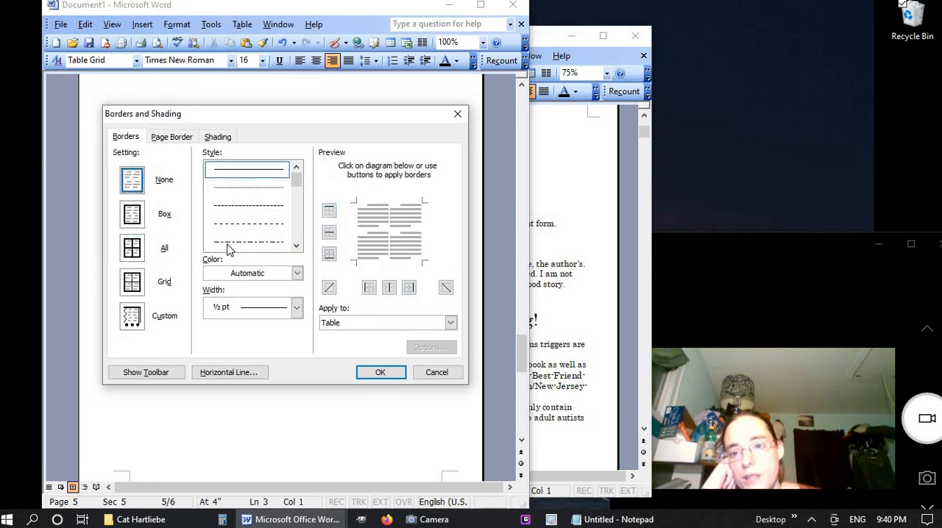
left_click(379, 371)
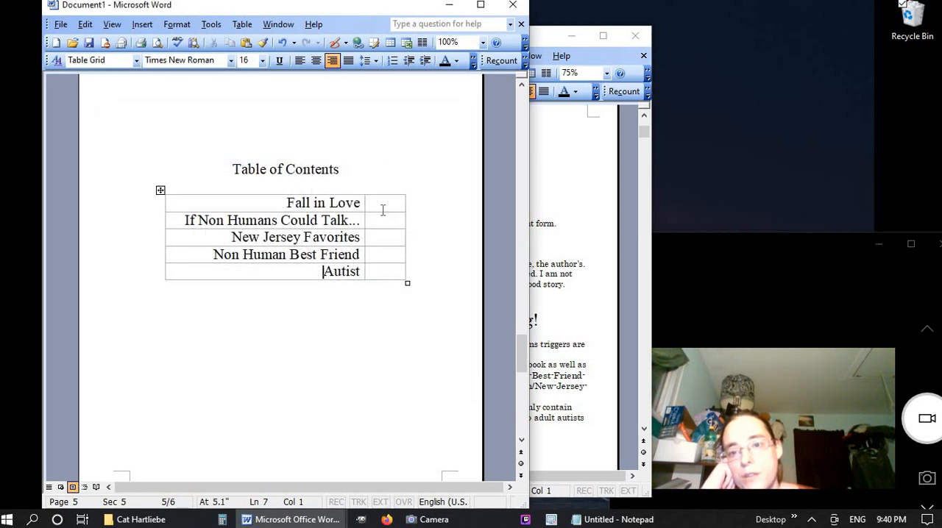
Preview how the borderless table of contents page will print, and close the preview
left_click(158, 42)
left_click(403, 229)
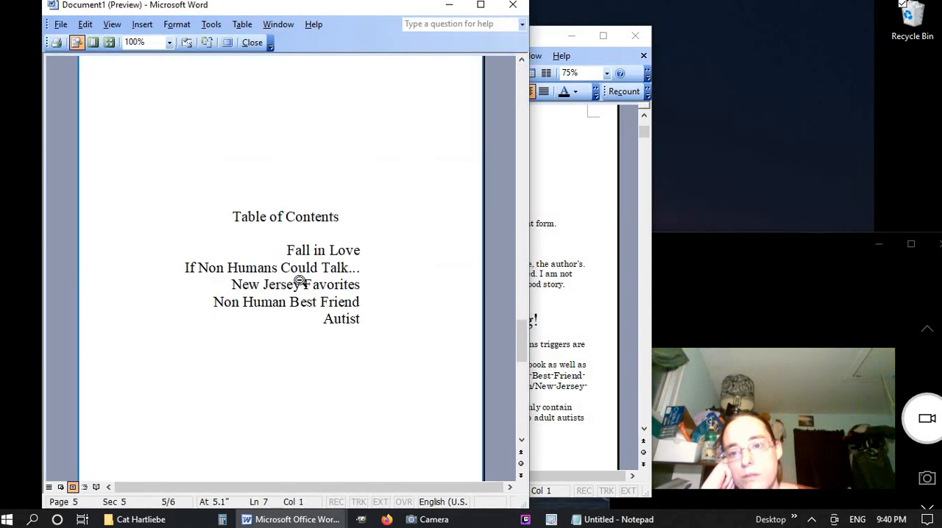
left_click(252, 42)
scroll(300, 255, "down", 3)
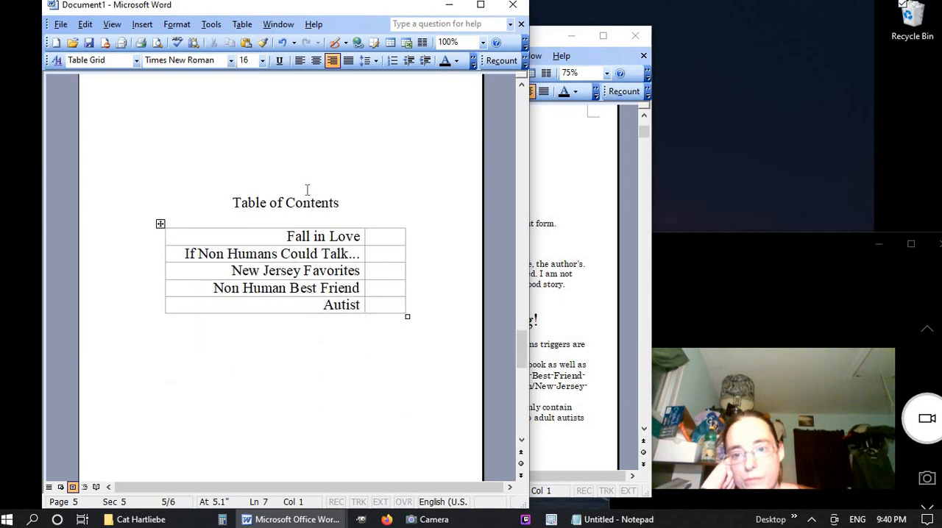
Narrow the contents table slightly from both its outer edges, keeping it roughly centred under the Table of Contents heading
left_click(309, 204)
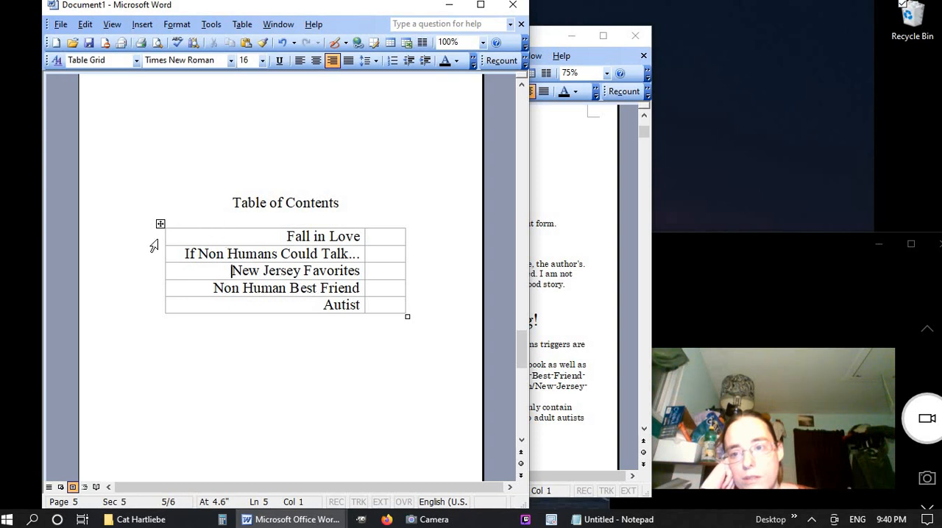
left_click_drag(152, 246, 163, 314)
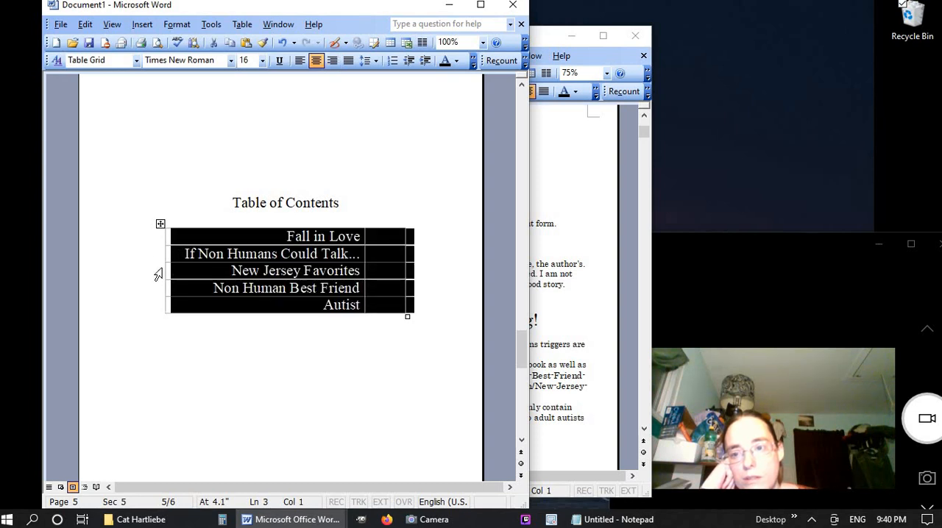
mouse_move(164, 267)
left_mouse_down()
mouse_move(178, 270)
mouse_move(166, 259)
mouse_move(162, 267)
left_mouse_up()
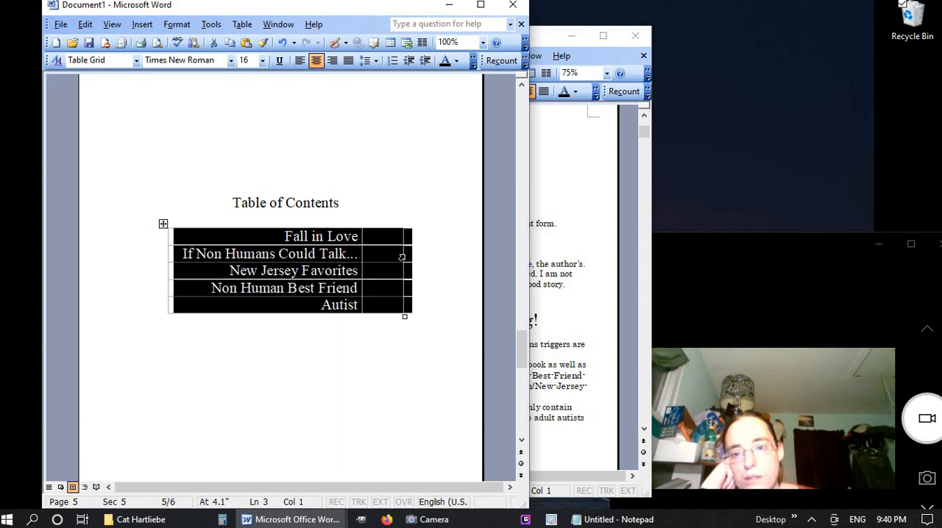
left_click_drag(402, 254, 398, 254)
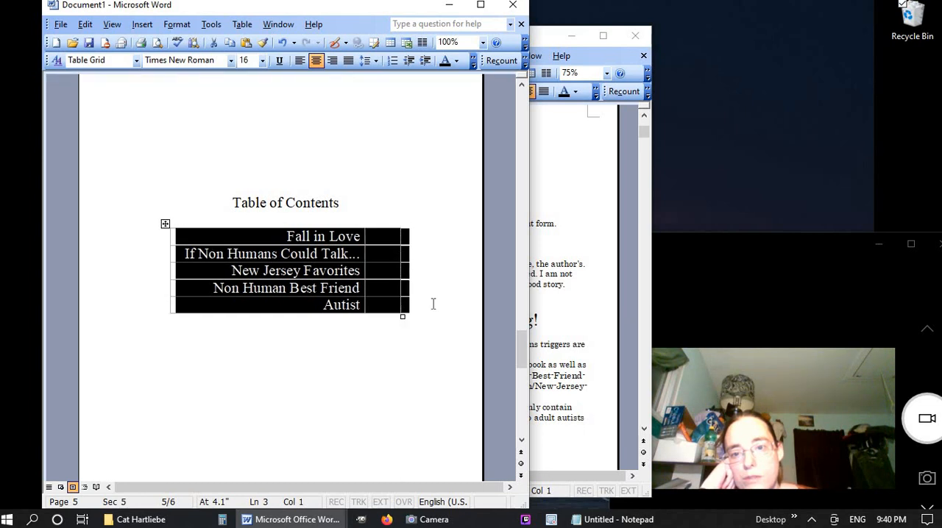
left_click(391, 206)
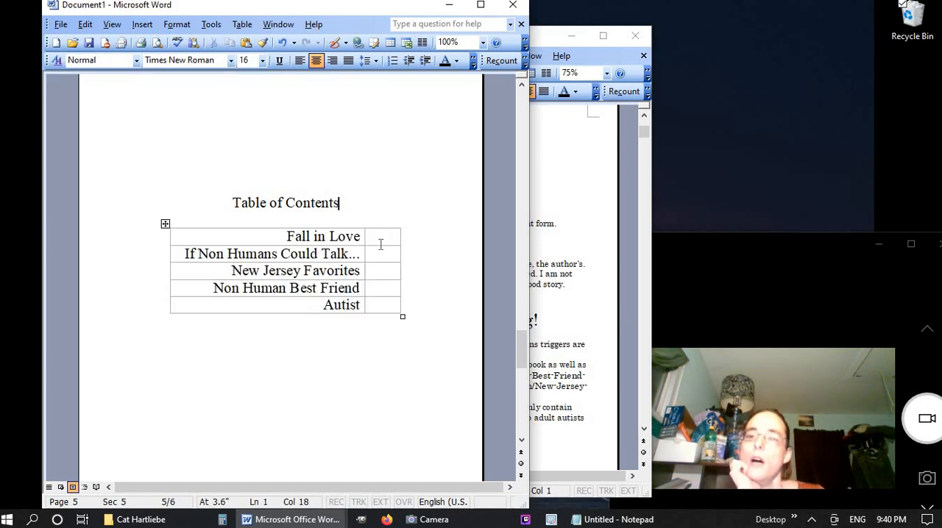
Size the page-number column using a temporary 000 in the Fall in Love row, and clear the placeholder
left_click(383, 236)
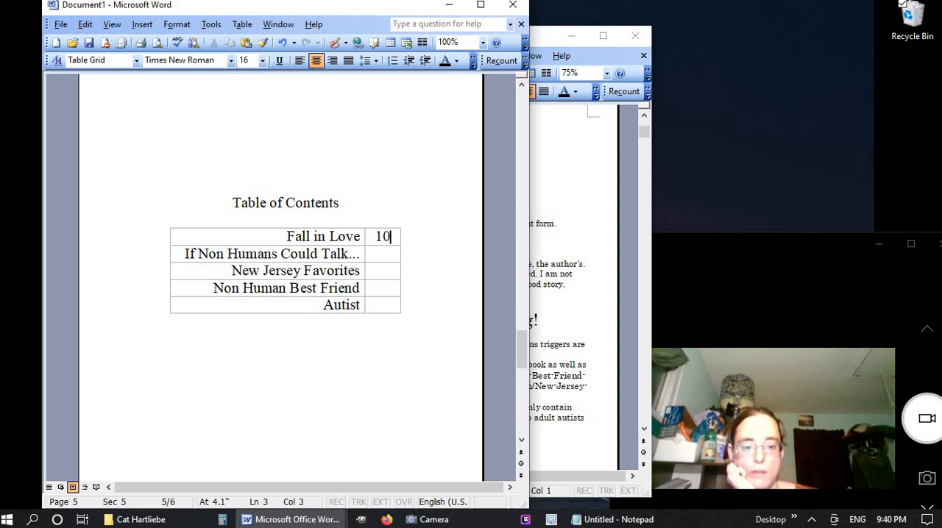
type("000")
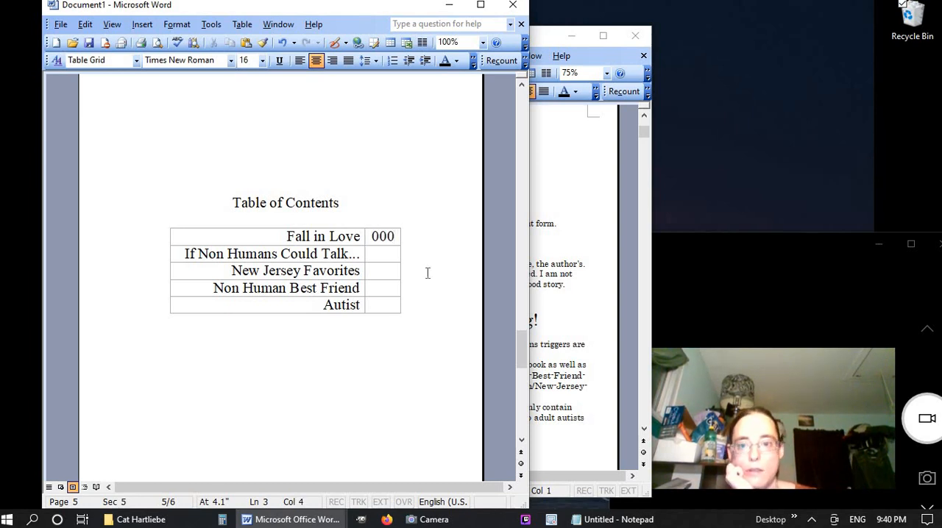
left_click_drag(396, 256, 391, 258)
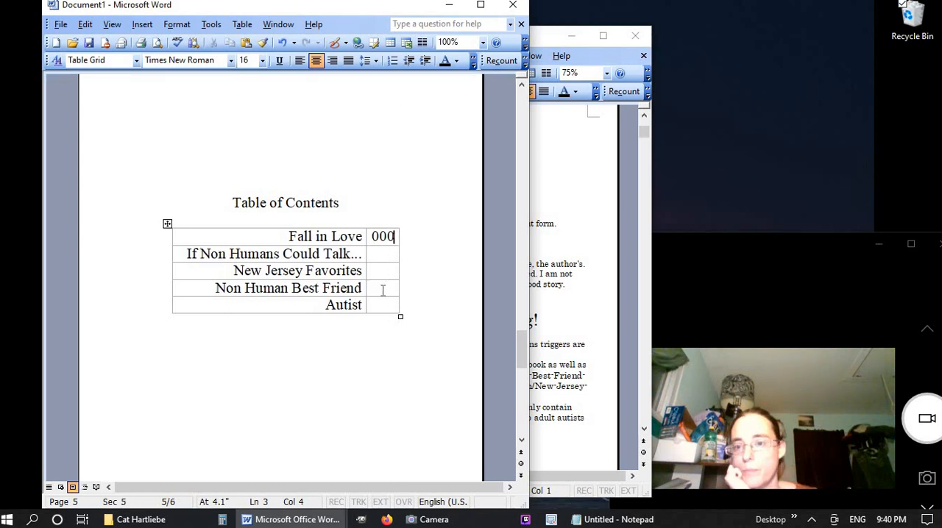
key("BackSpace")
key("BackSpace")
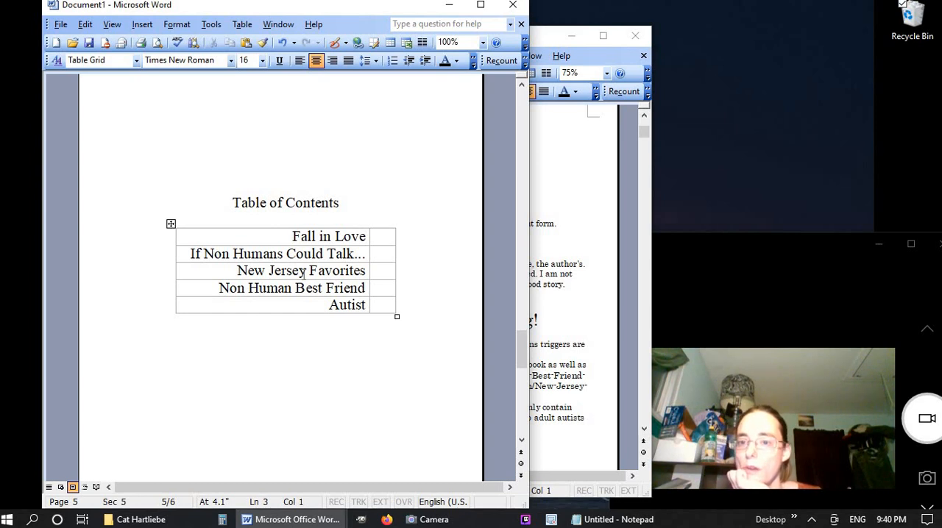
left_click(321, 339)
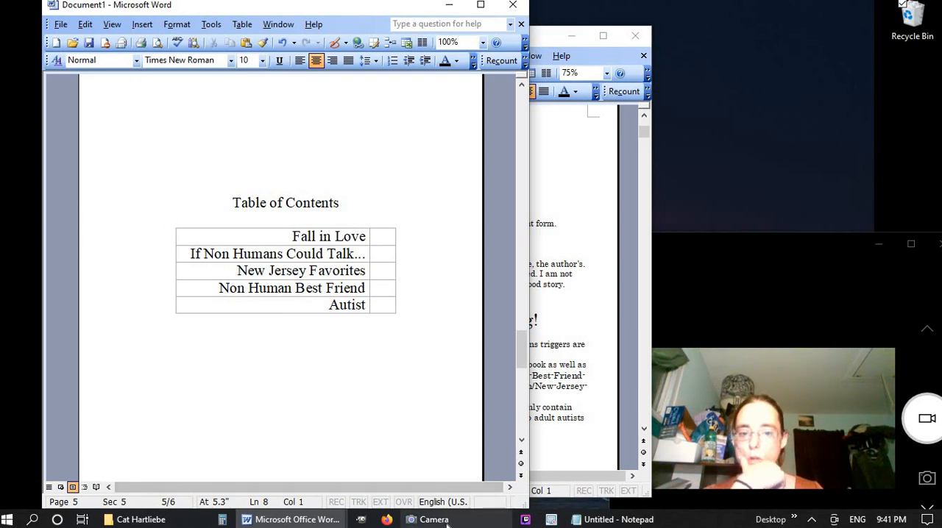
Copy the entire text of Fall in Love ebook.doc into Notepad as plain text and select all of it
left_click(129, 521)
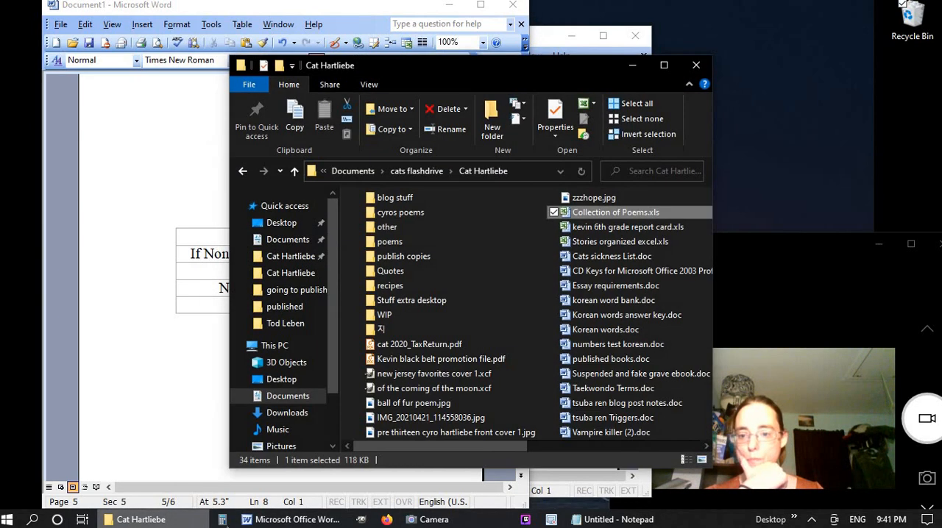
mouse_move(295, 519)
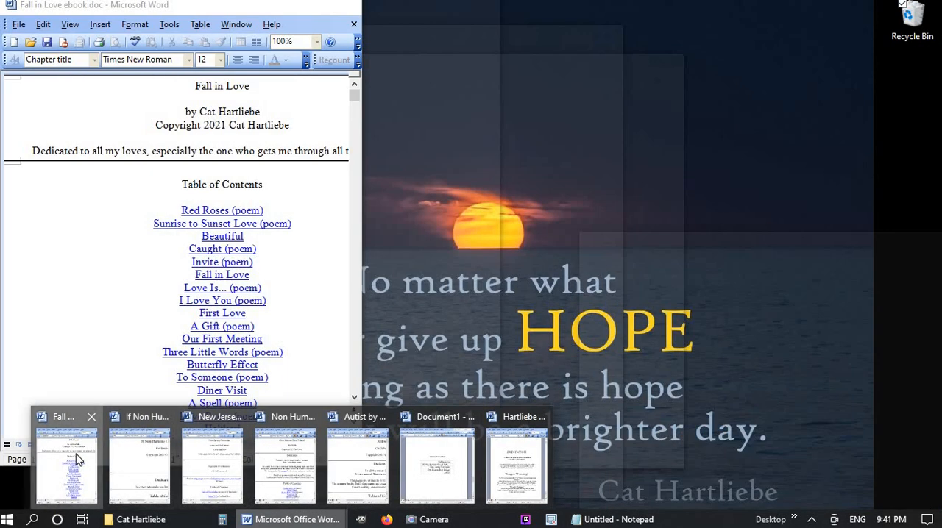
left_click(70, 462)
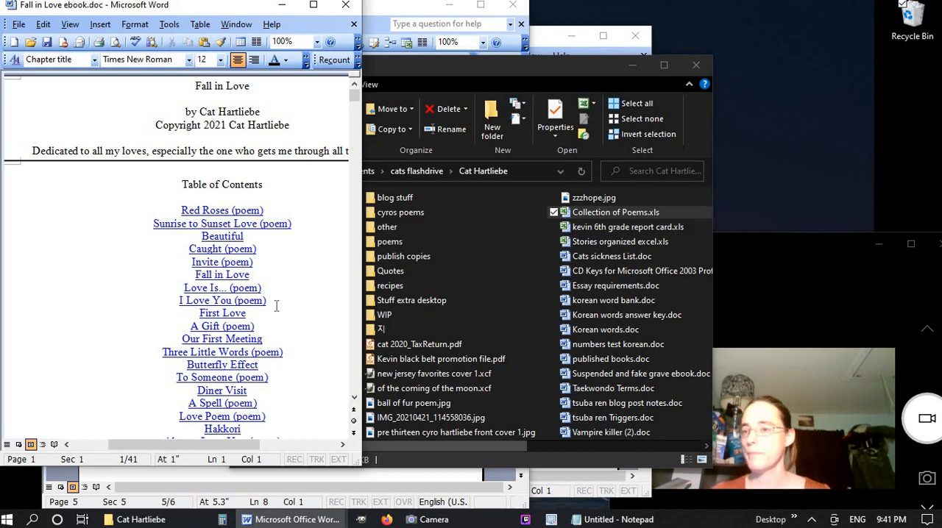
key("ctrl+a")
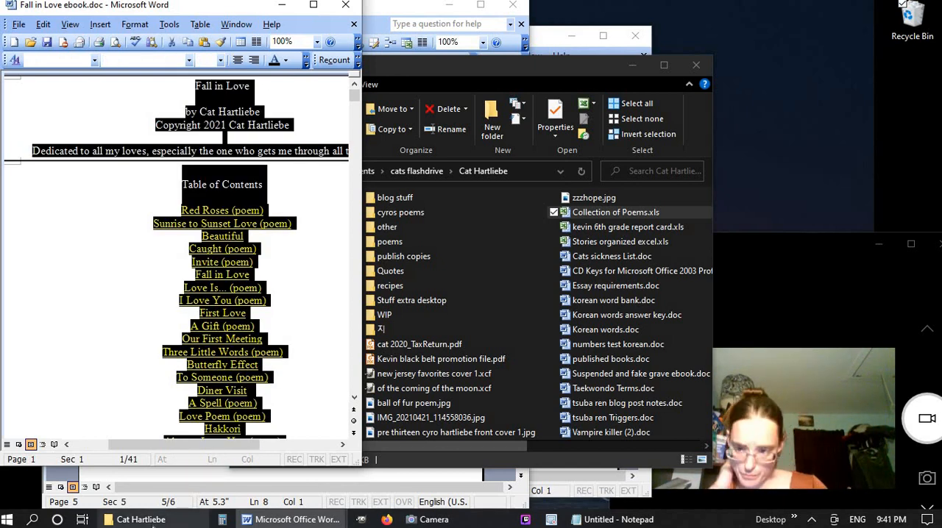
left_click(615, 519)
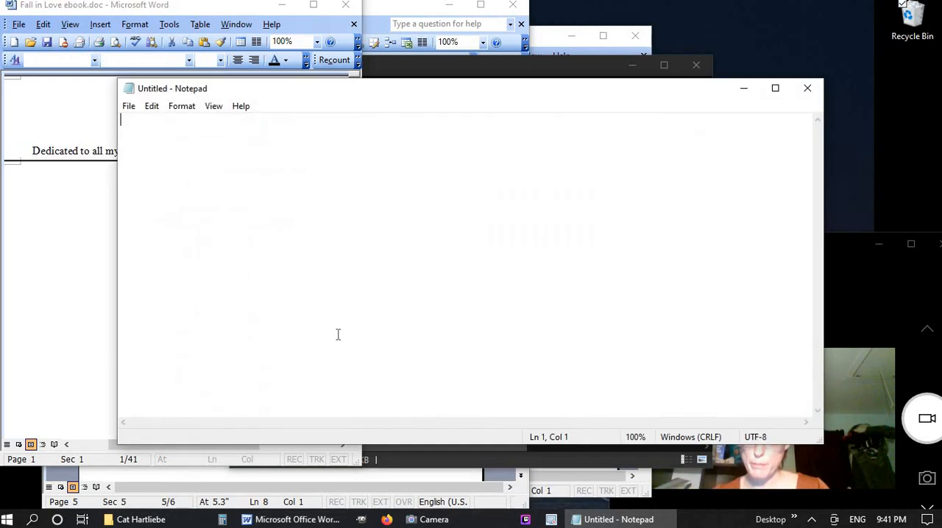
key("ctrl+v")
key("ctrl+a")
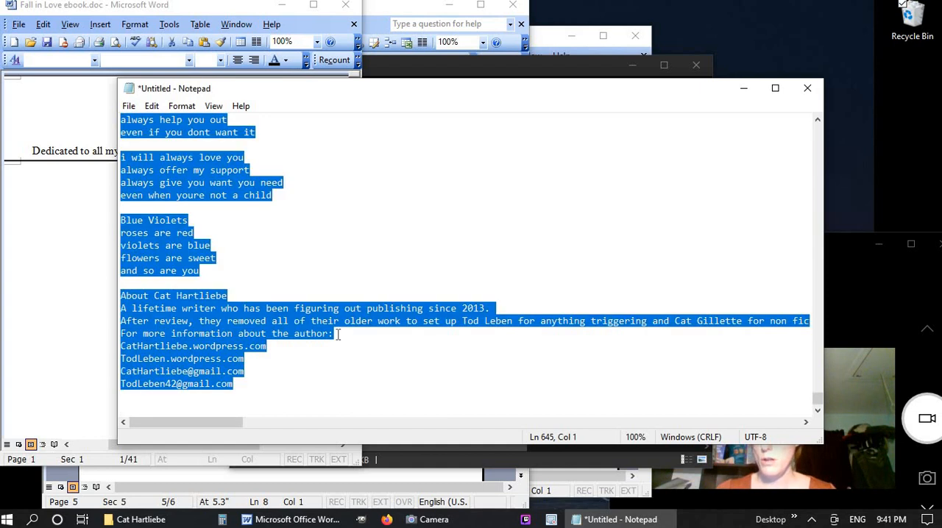
Switch to Document1, insert a section break below the contents table, and paste the plain Fall in Love text on the new page
mouse_move(294, 519)
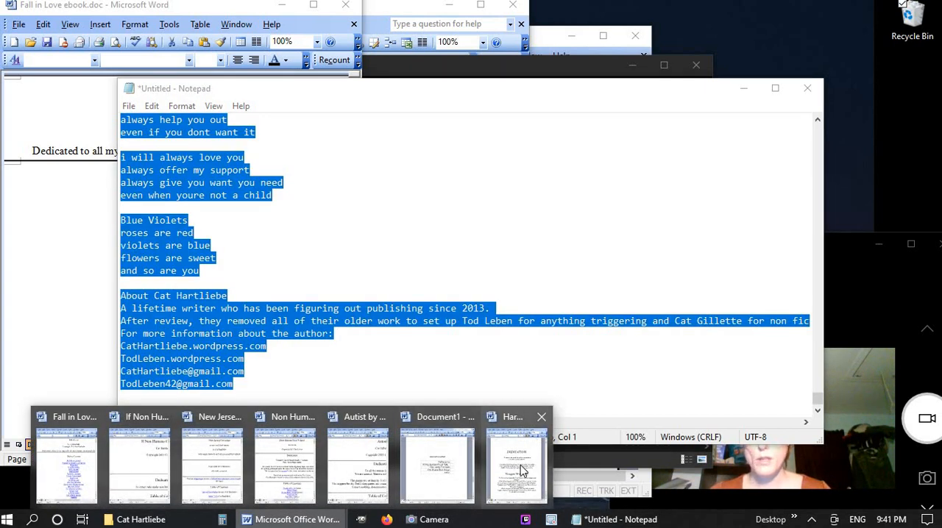
left_click(534, 467)
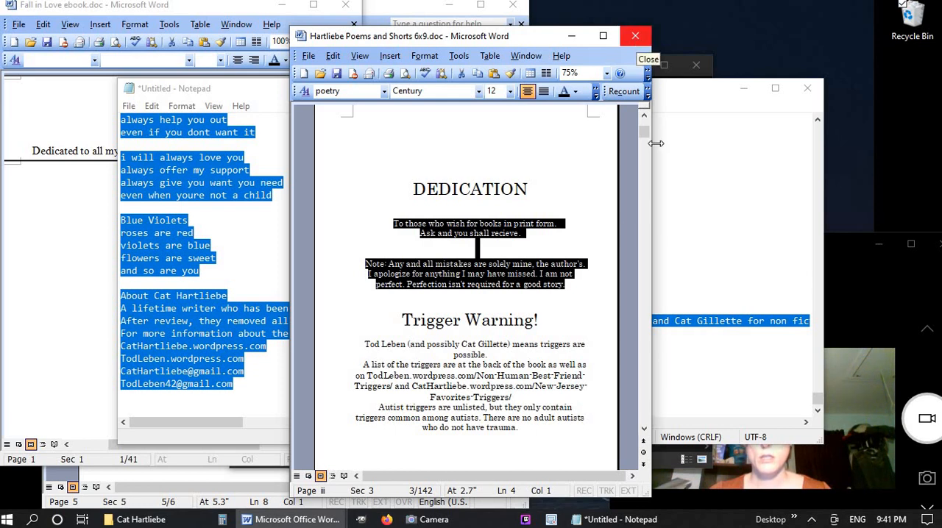
left_click(290, 519)
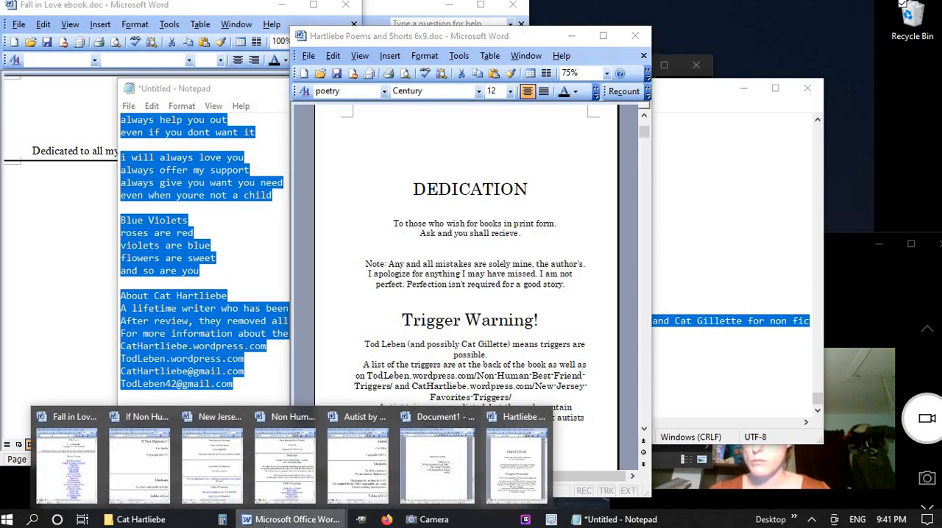
left_click(437, 459)
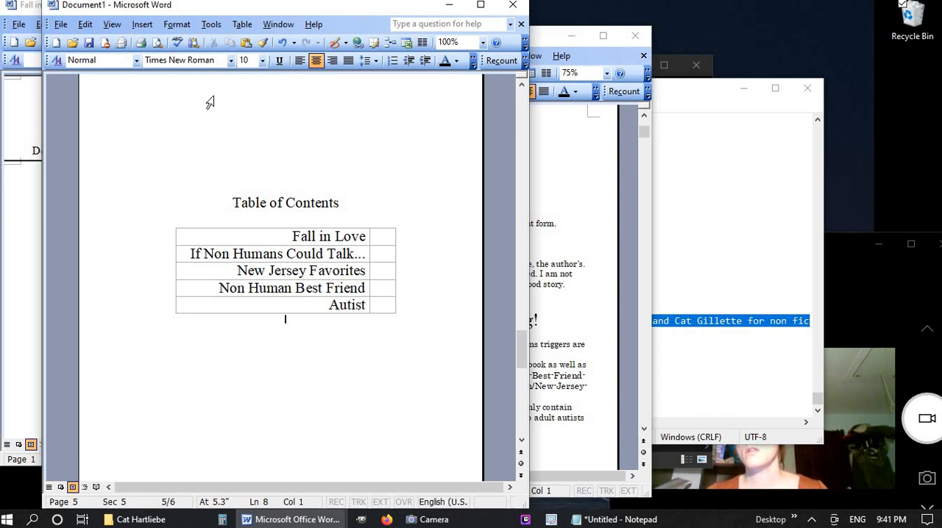
left_click(142, 24)
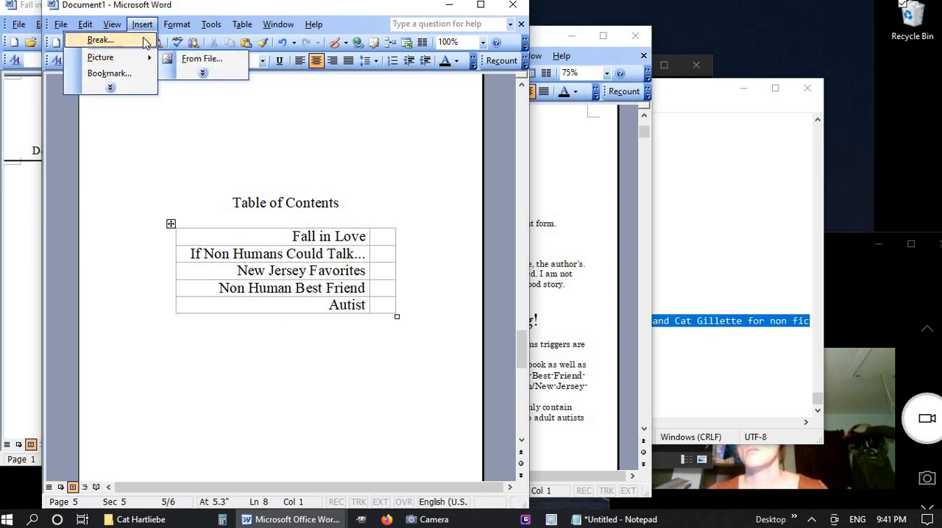
left_click(103, 40)
left_click(223, 256)
left_click(274, 315)
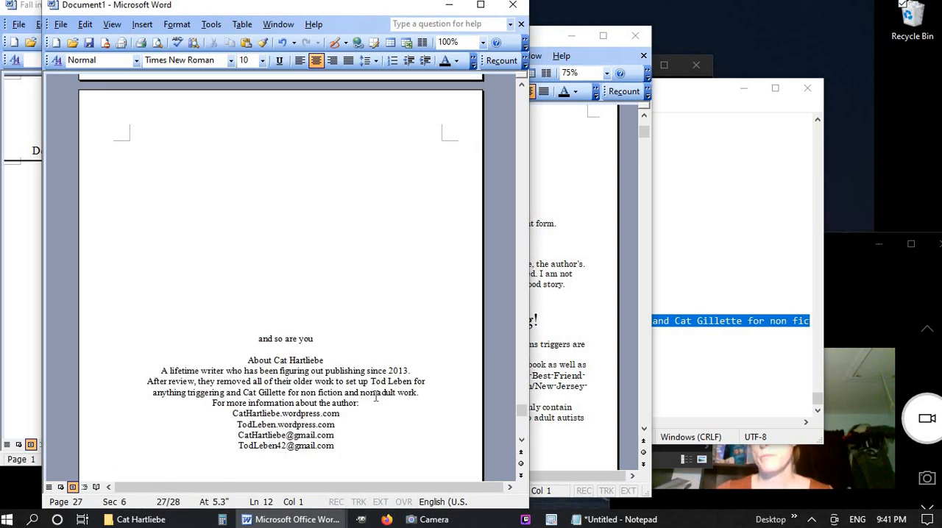
Go back to the start of the pasted Fall in Love text and place the cursor just below the contents table
scroll(375, 397, "up", 15)
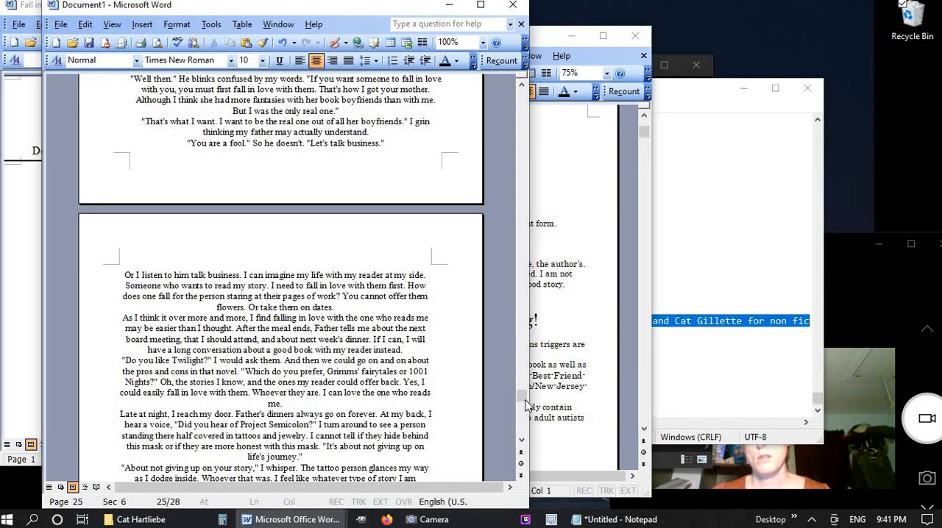
left_click_drag(526, 403, 540, 154)
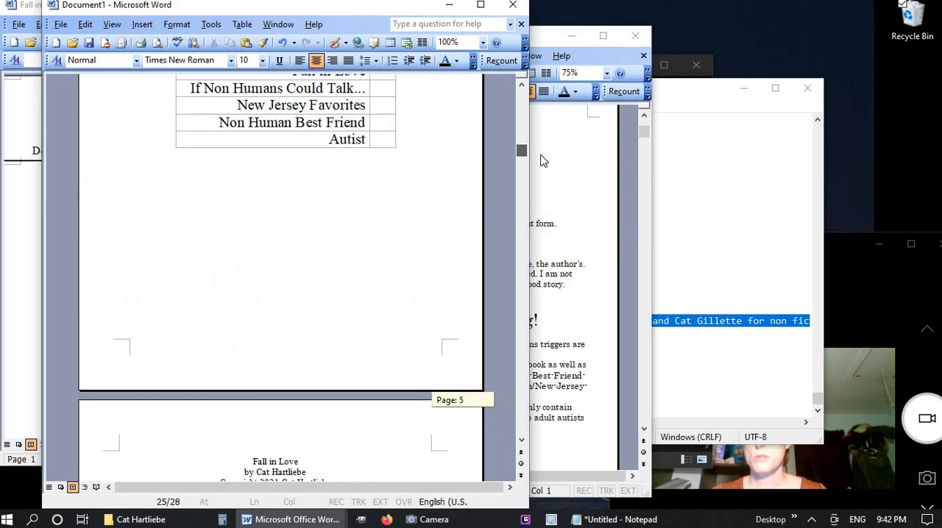
left_click(372, 220)
left_click(271, 462)
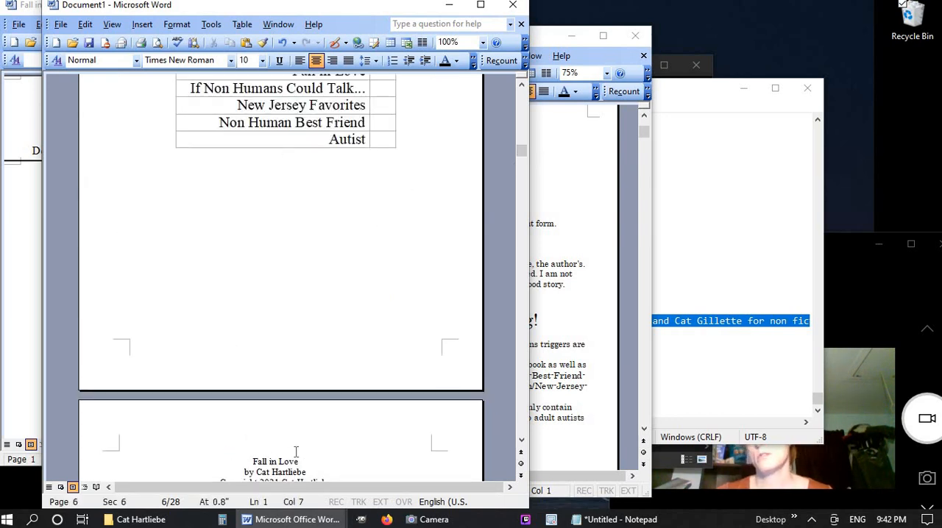
scroll(296, 452, "up", 5)
left_click(301, 460)
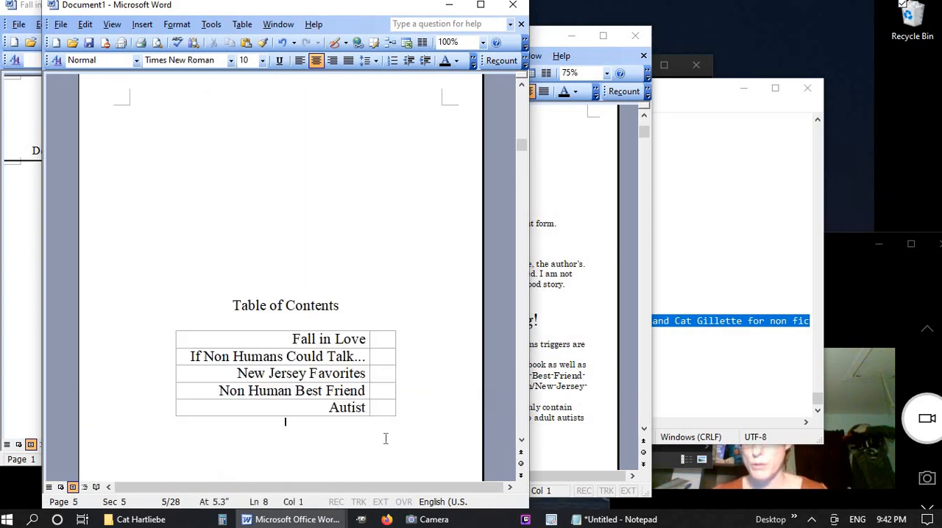
Clear all the text from the Notepad scratch file and put the window away
left_click(752, 97)
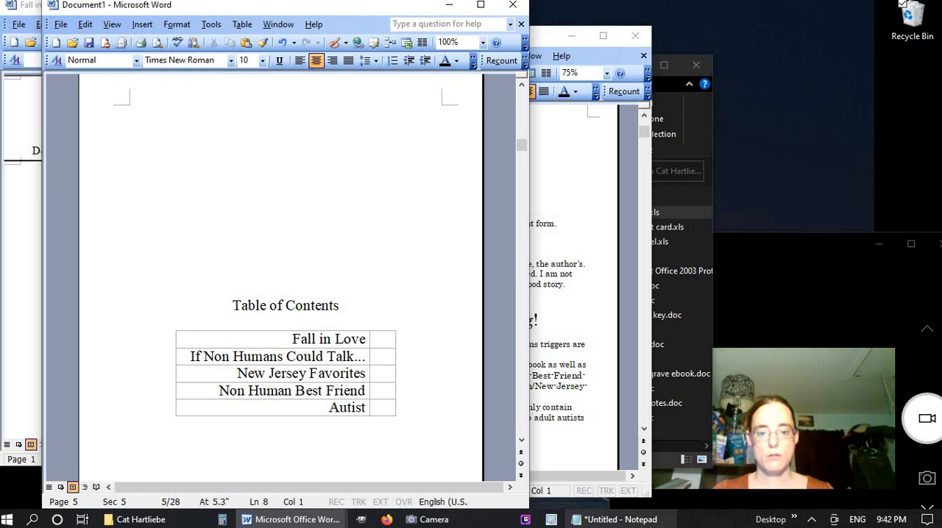
left_click(665, 519)
key("BackSpace")
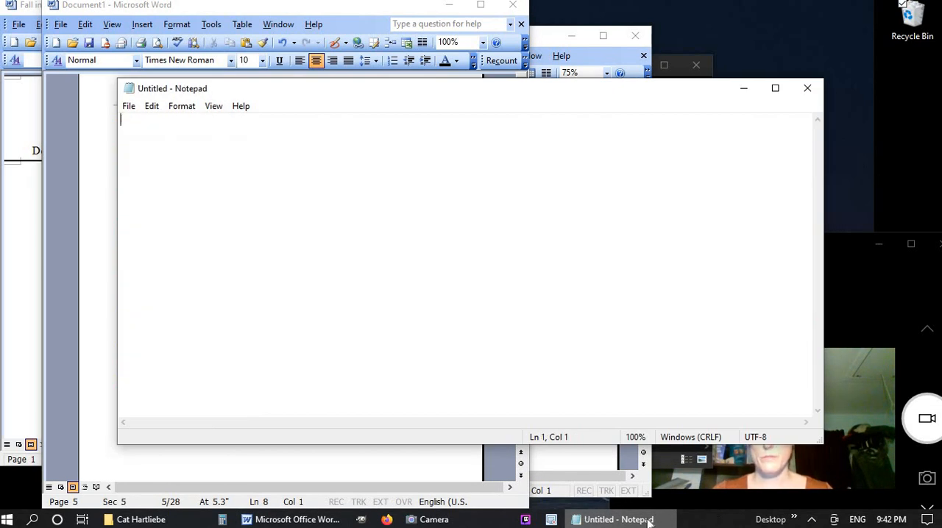
left_click(647, 520)
Insert a page break below the contents table in Document1 and title the new page Fall in Love
left_click(280, 524)
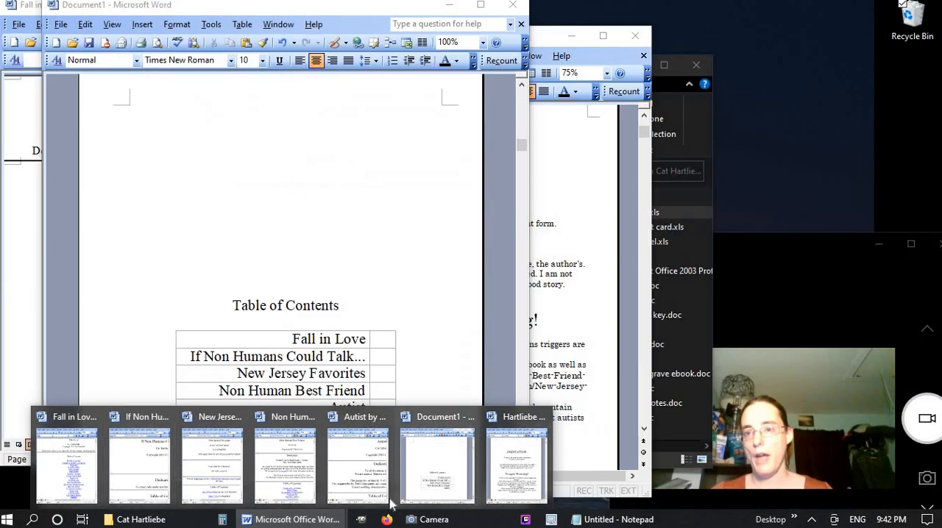
left_click(430, 475)
scroll(429, 374, "down", 5)
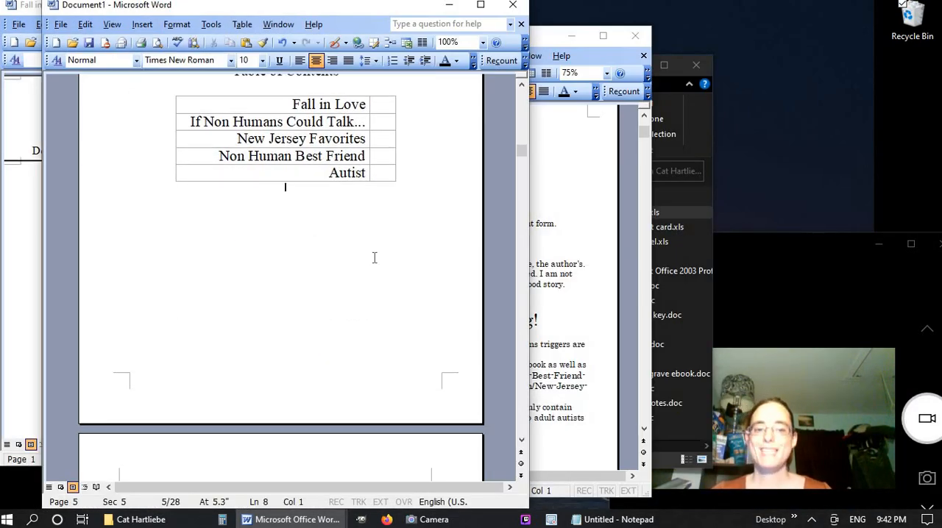
scroll(374, 258, "down", 5)
scroll(374, 260, "up", 8)
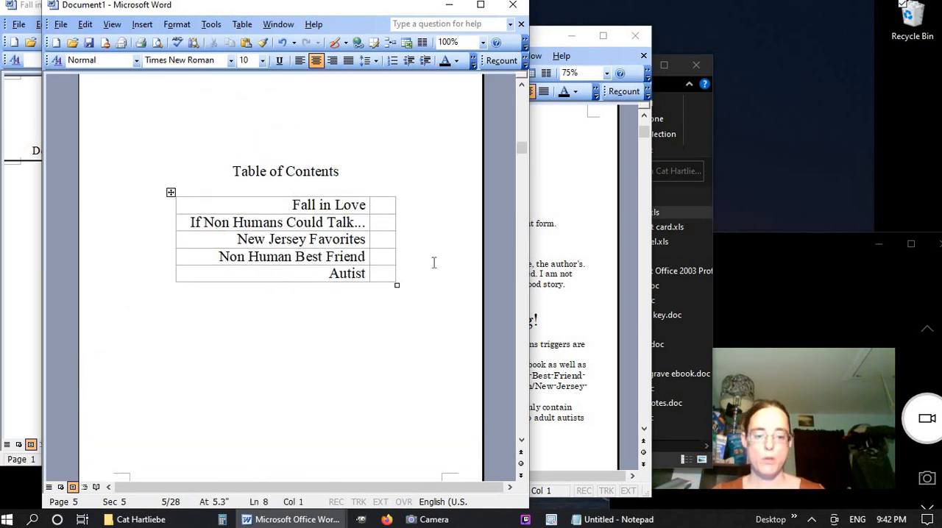
key("ctrl+Return")
type("Fall in Love")
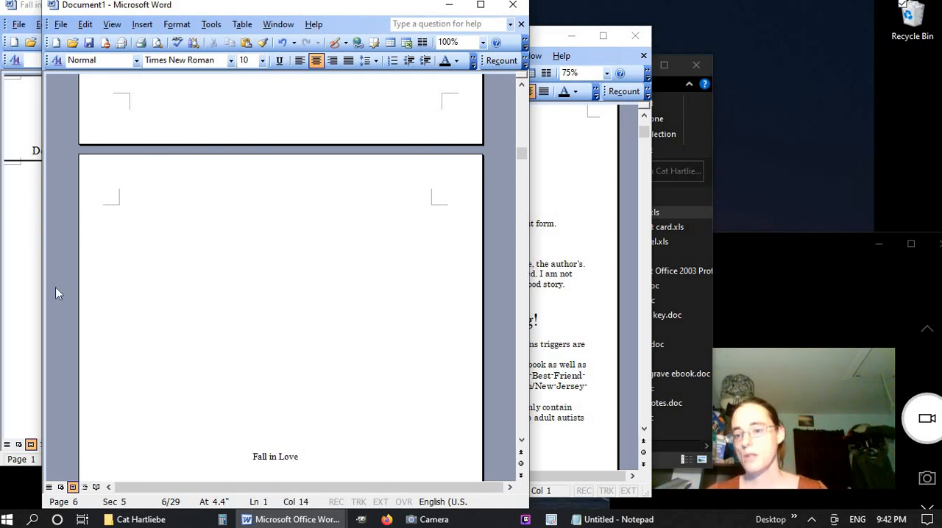
Copy the ebook's contents entries from Red Roses (poem) to Blue Violets (poem) into Notepad as plain text and select them all
left_click(20, 224)
left_click_drag(176, 210, 284, 356)
key("ctrl+c")
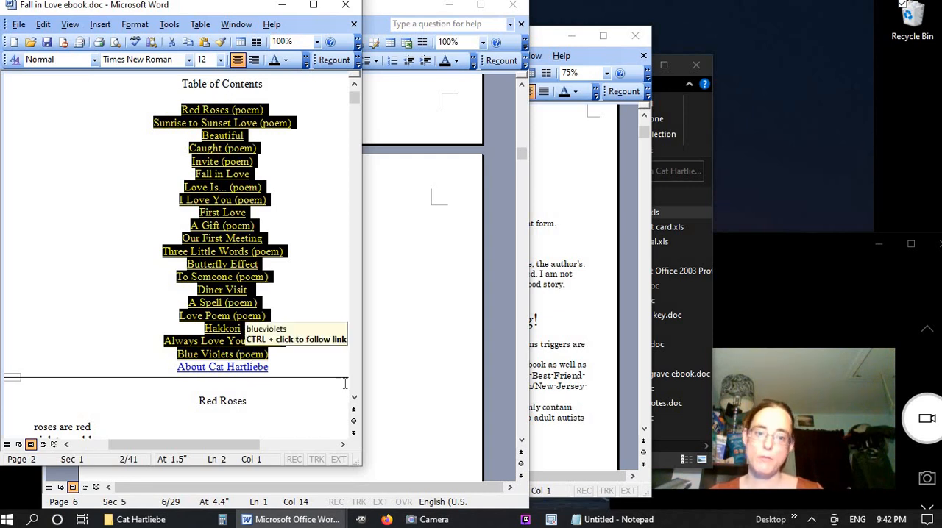
left_click(594, 520)
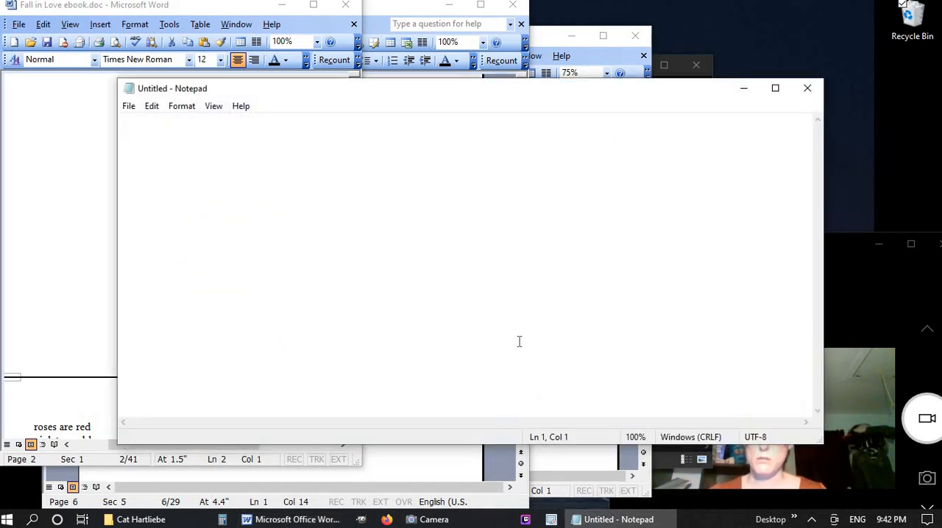
key("ctrl+v")
key("ctrl+a")
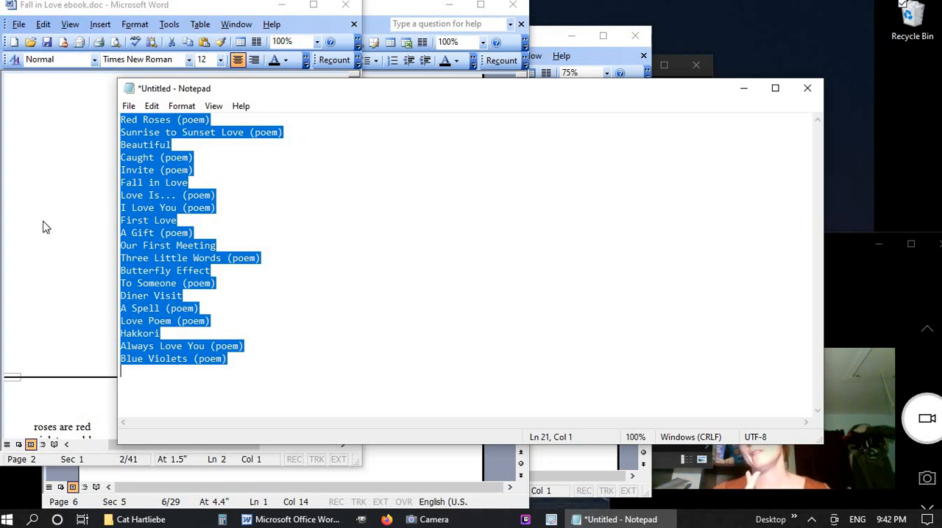
Put the Notepad scratch file away and paste the copied contents entries below the Fall in Love title in Document1
left_click(739, 92)
left_click(452, 343)
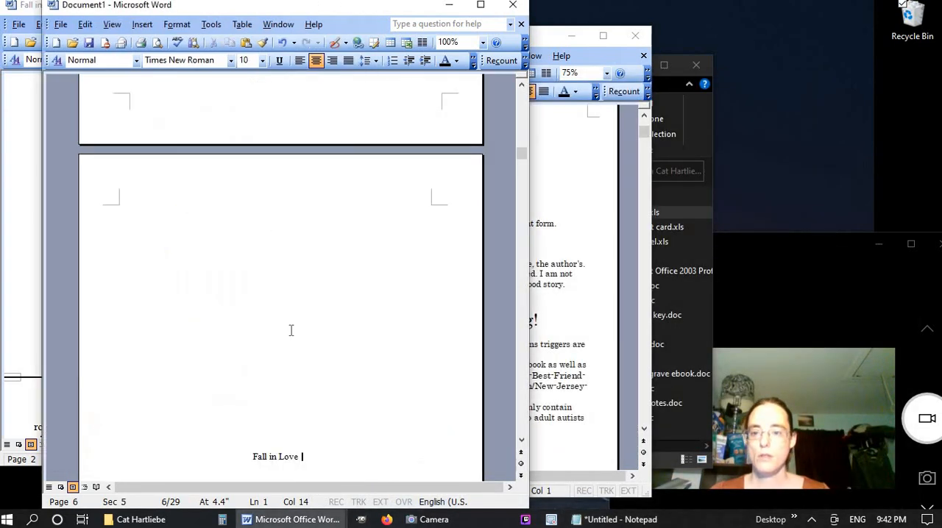
key("Return")
key("ctrl+v")
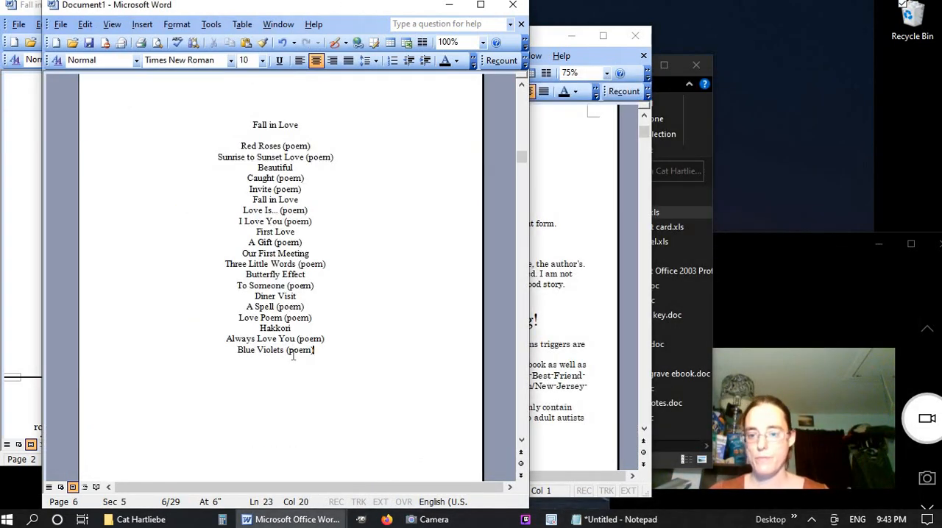
Convert the pasted entries from Red Roses to Blue Violets into a one-column table, narrow it and centre it on the page
left_click_drag(322, 354, 230, 147)
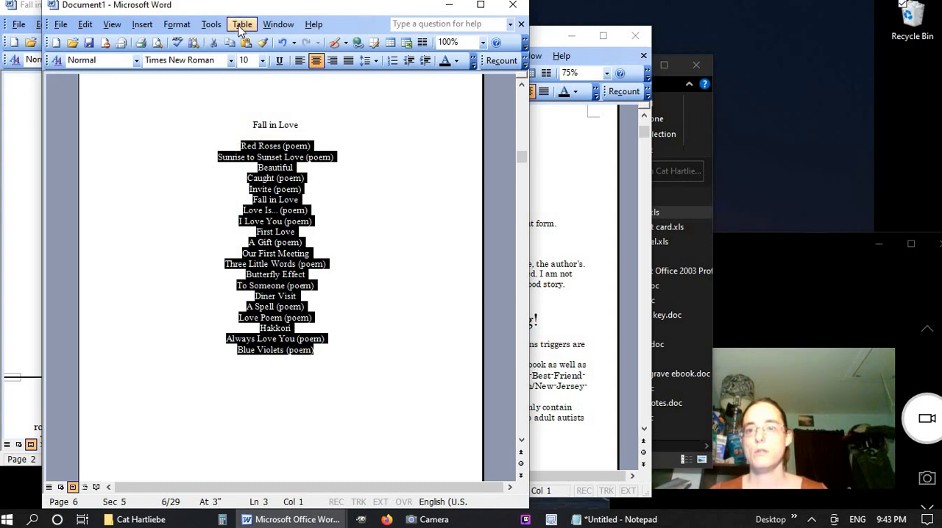
left_click(389, 42)
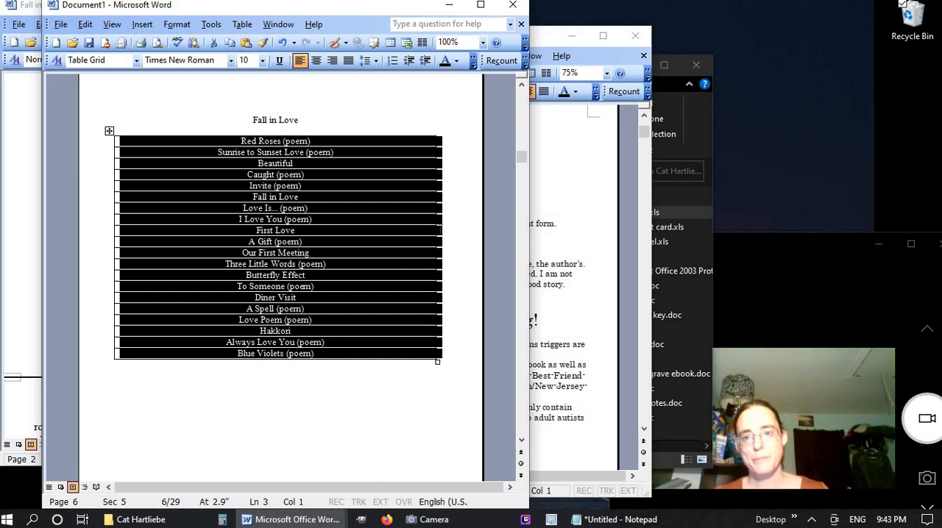
left_click_drag(437, 231, 250, 231)
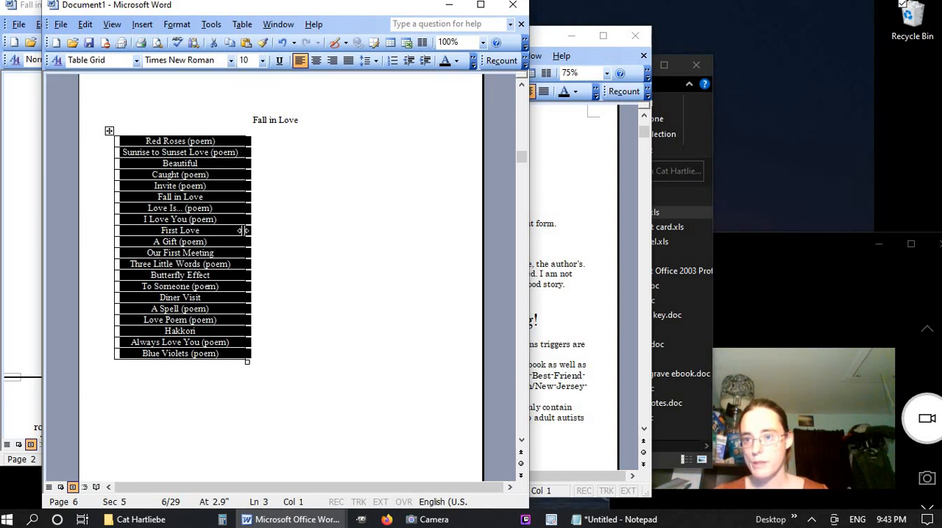
left_click(315, 60)
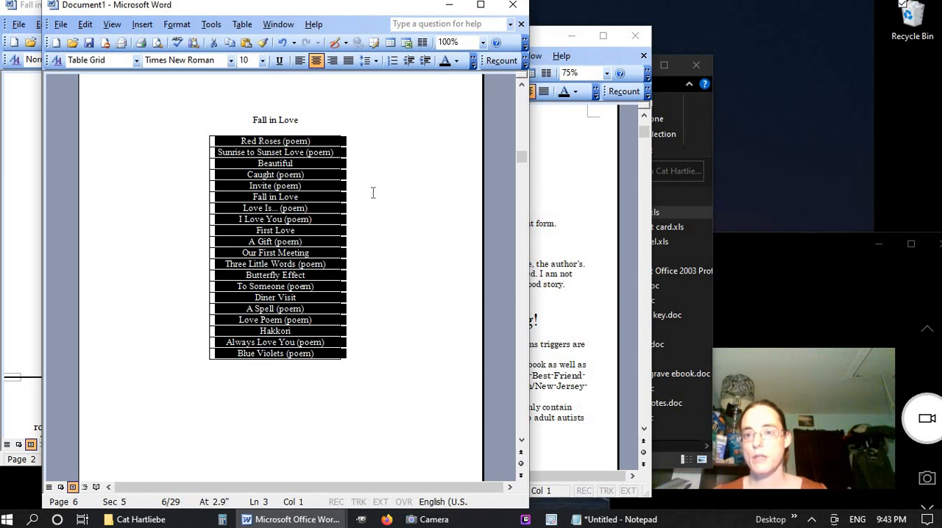
Add an empty column to the right of the poem titles and narrow it to a slim page-number width
left_click(242, 25)
mouse_move(247, 63)
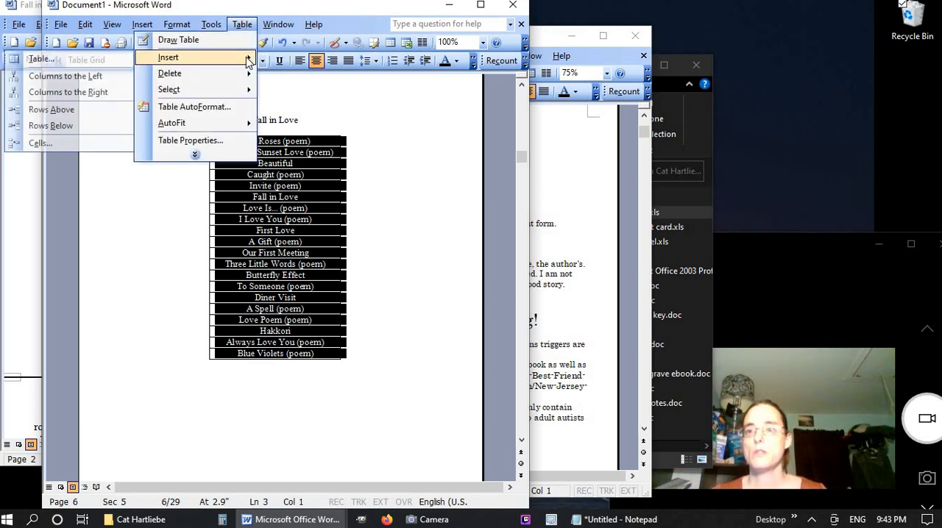
left_click(88, 92)
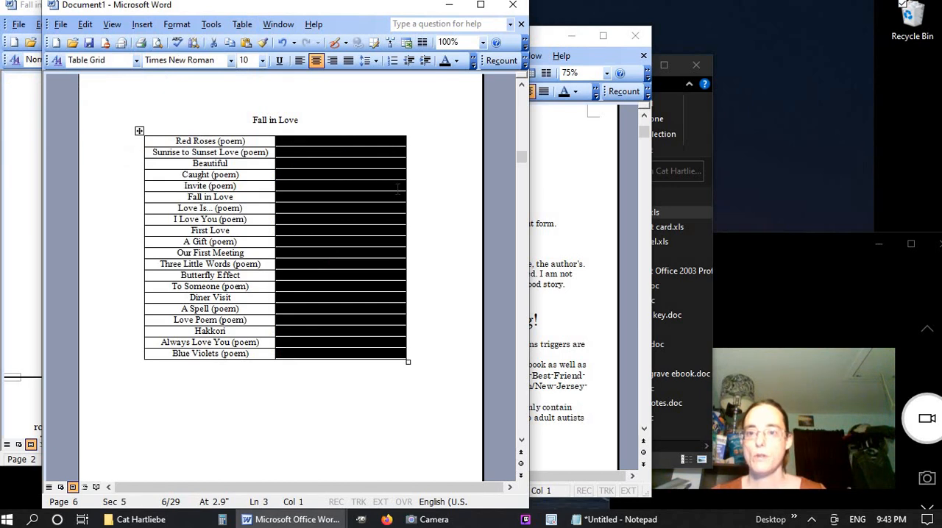
left_click_drag(404, 190, 301, 203)
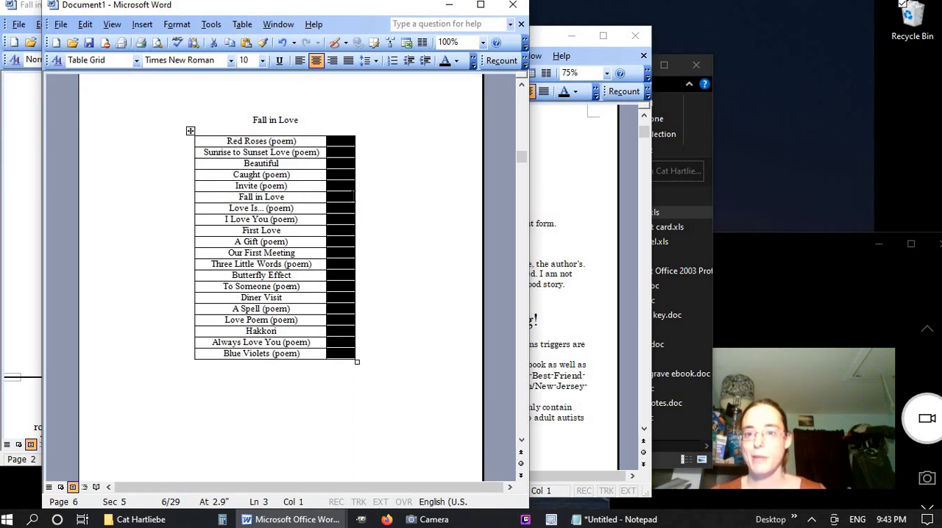
left_click_drag(353, 194, 346, 197)
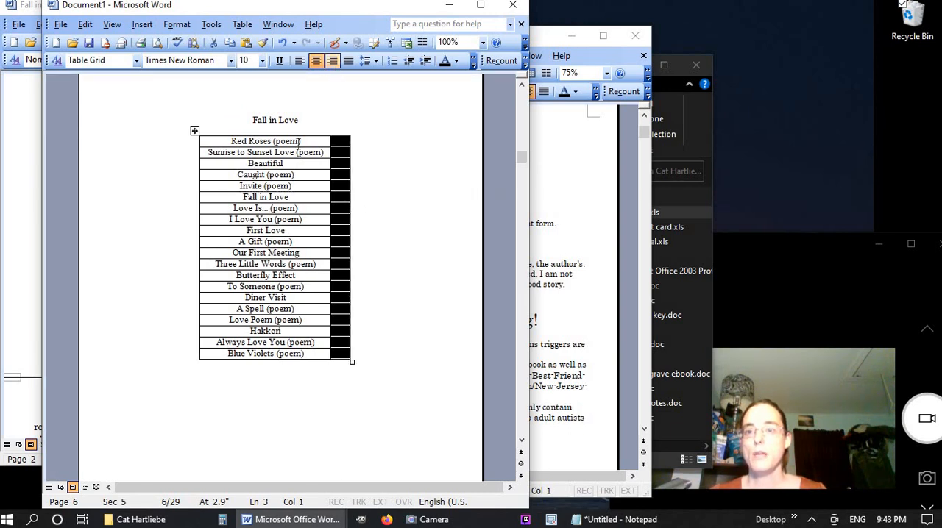
Right-align all the entries in the title column of the Fall in Love table
left_click_drag(292, 169, 292, 156)
left_click(276, 131)
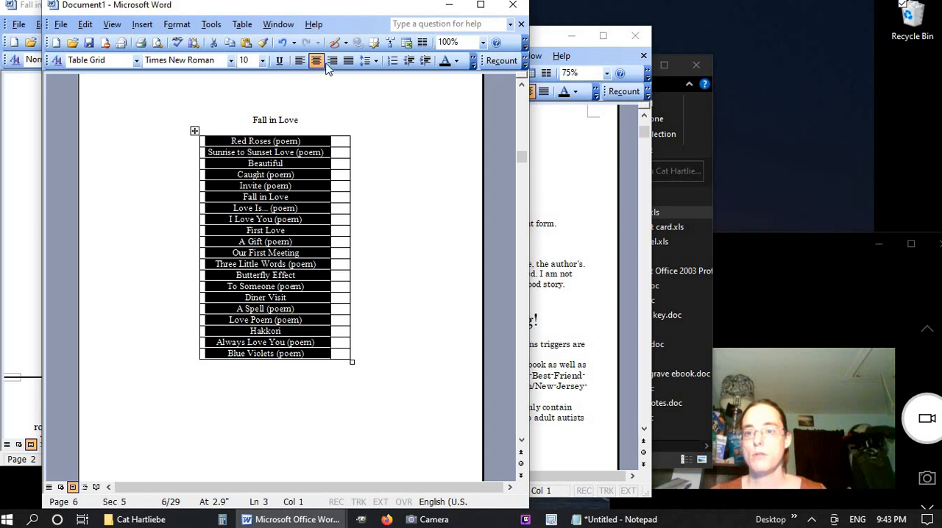
left_click(332, 61)
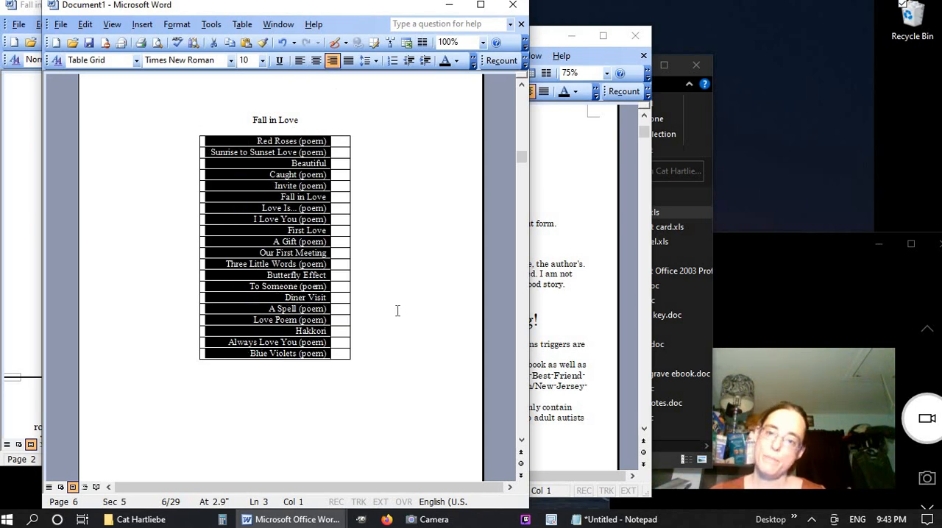
left_click(390, 263)
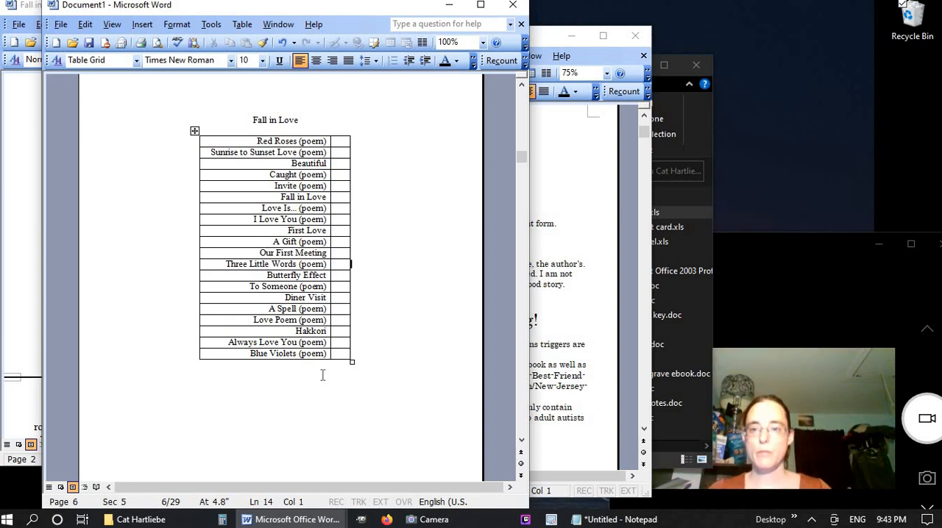
Remove every "(poem)" from the document by replacing all occurrences with nothing
key("ctrl+f")
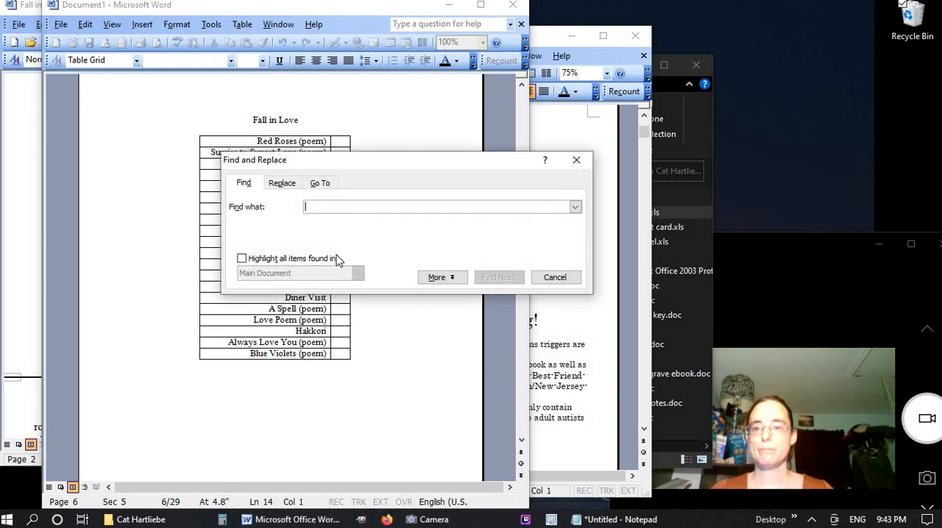
left_click(283, 183)
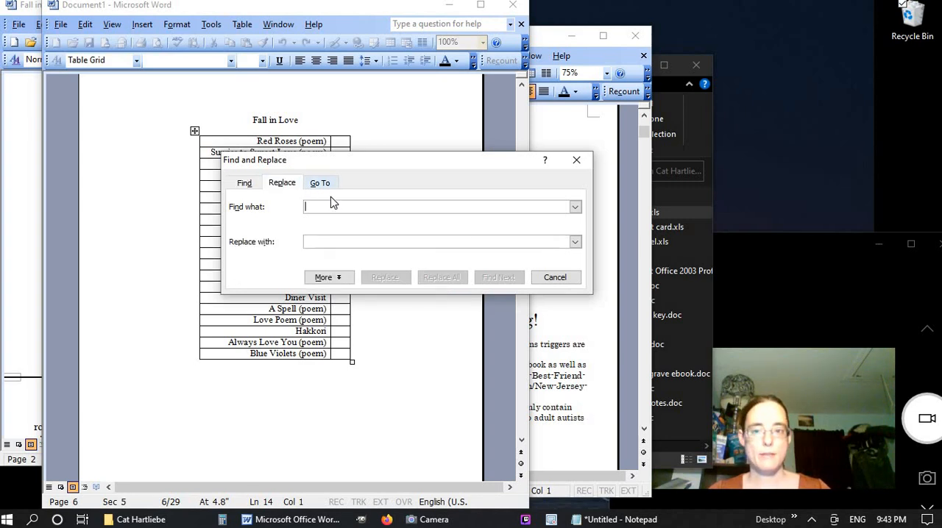
type("(poem")
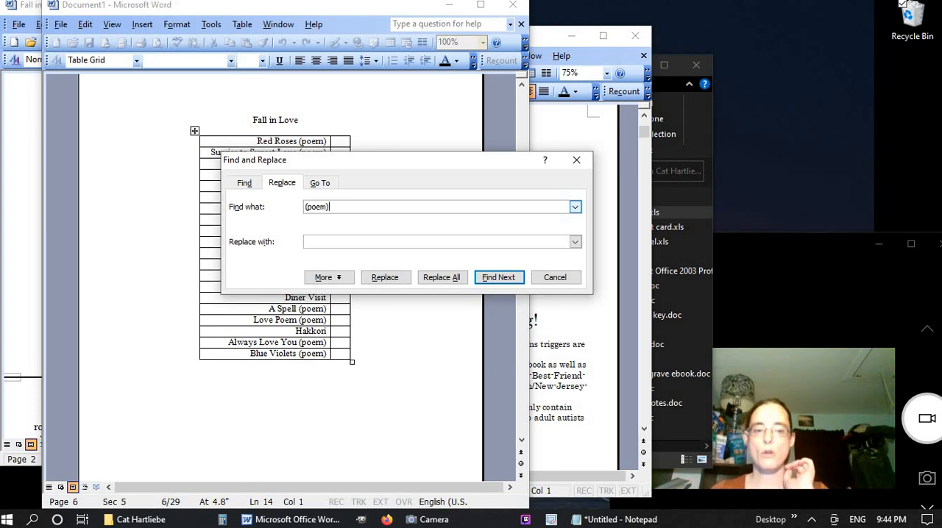
left_click(331, 243)
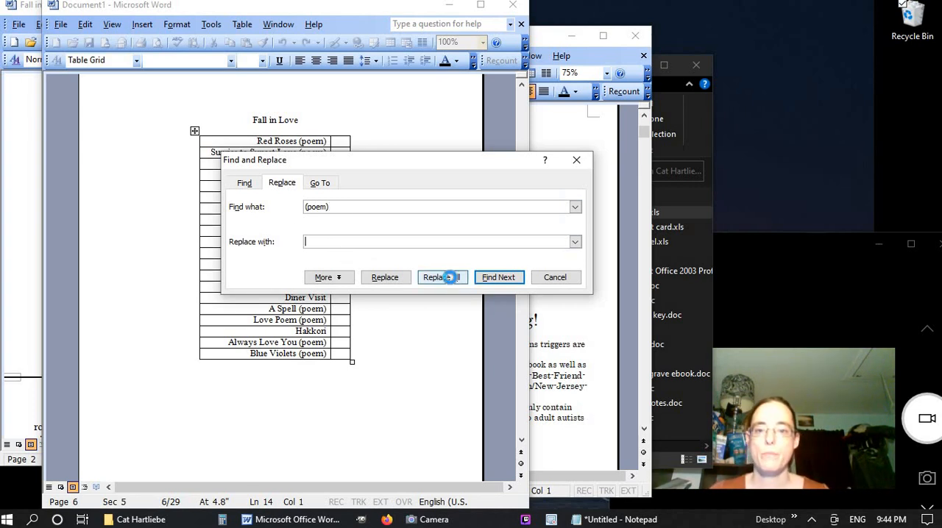
left_click(445, 277)
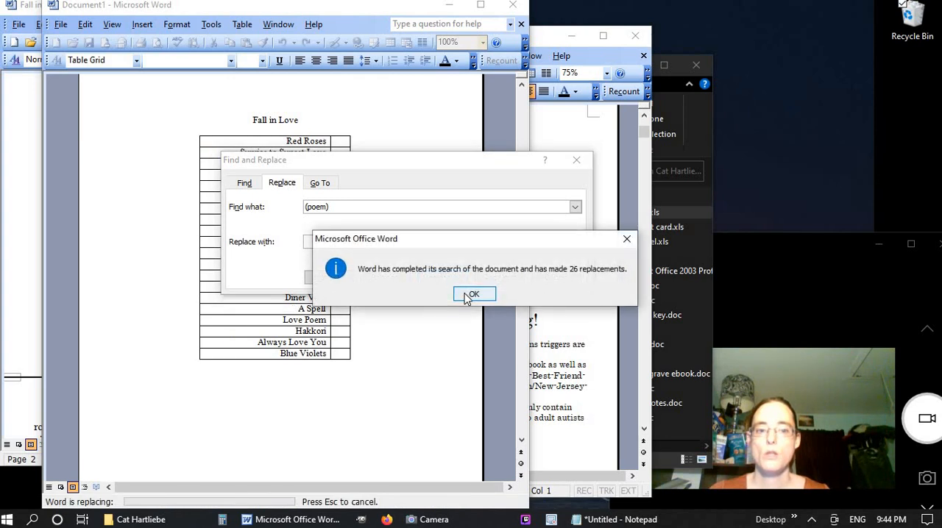
left_click(471, 295)
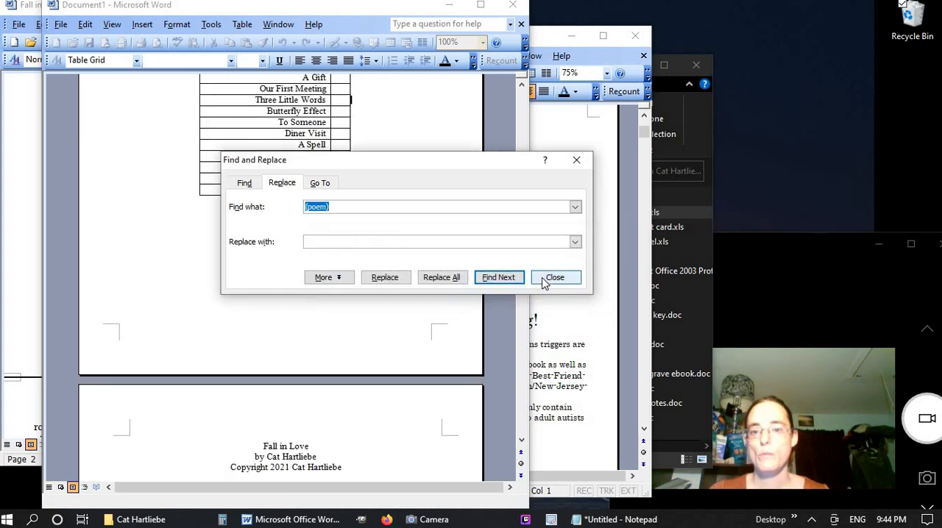
left_click(554, 278)
Narrow the title column of the Fall in Love table so that Sunrise to Sunset Love just fits on one line
scroll(301, 326, "up", 5)
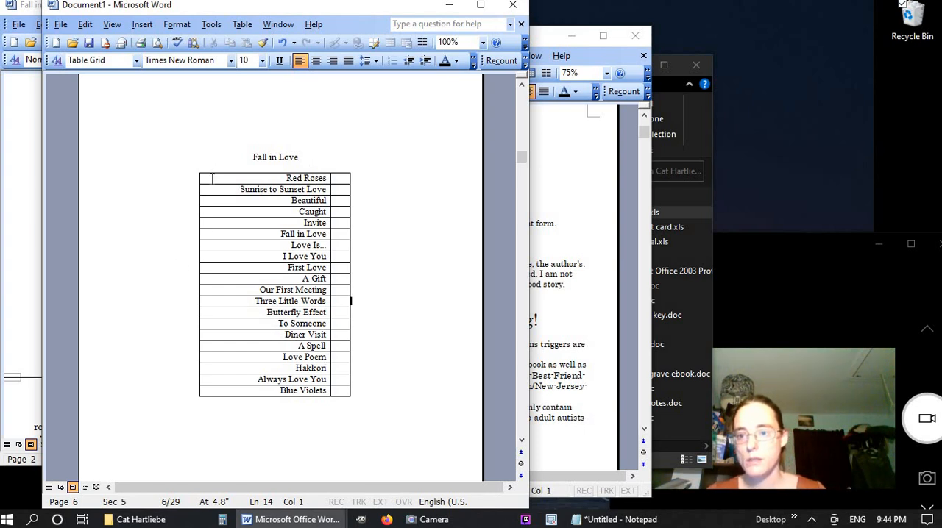
left_click(213, 173)
left_click_drag(199, 222, 237, 224)
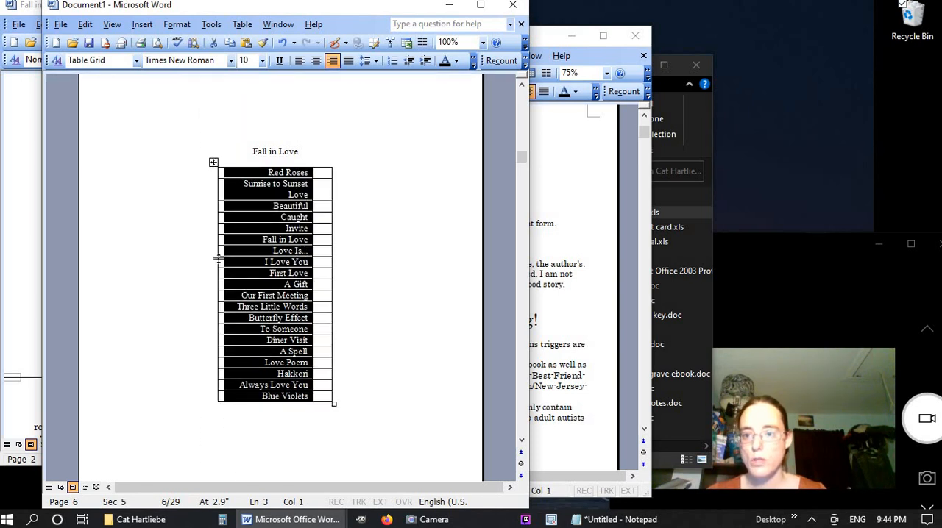
left_click_drag(216, 262, 212, 262)
left_click(371, 275)
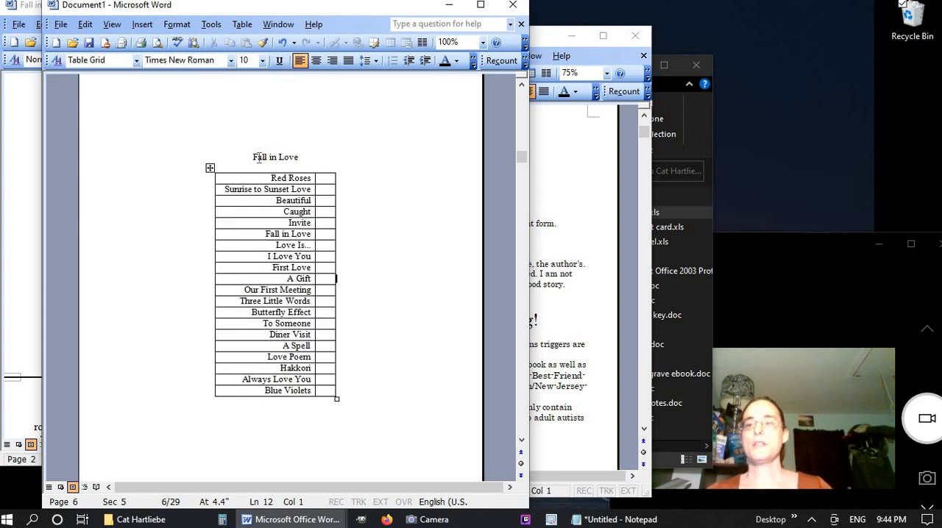
Insert a page break below the Fall in Love table and title the new page "If Non Humans Could Talk..."
left_click(356, 411)
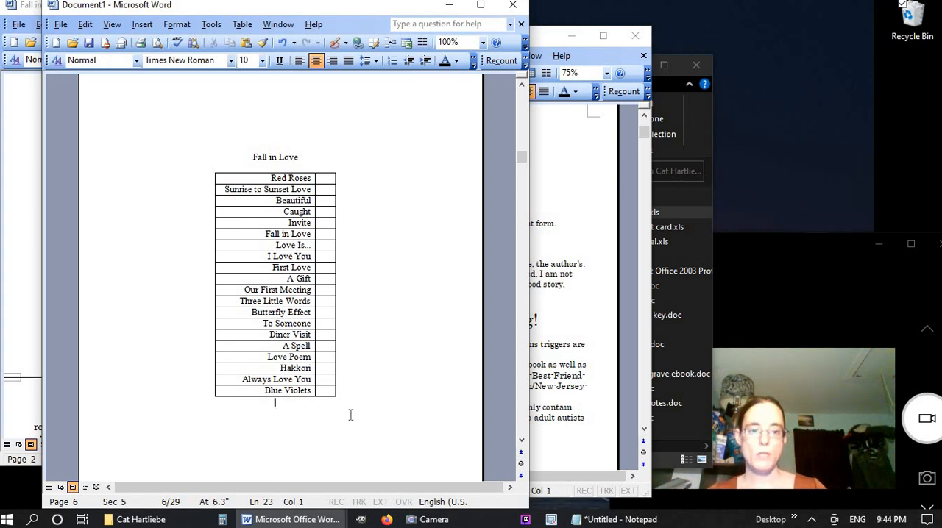
key("ctrl+Return")
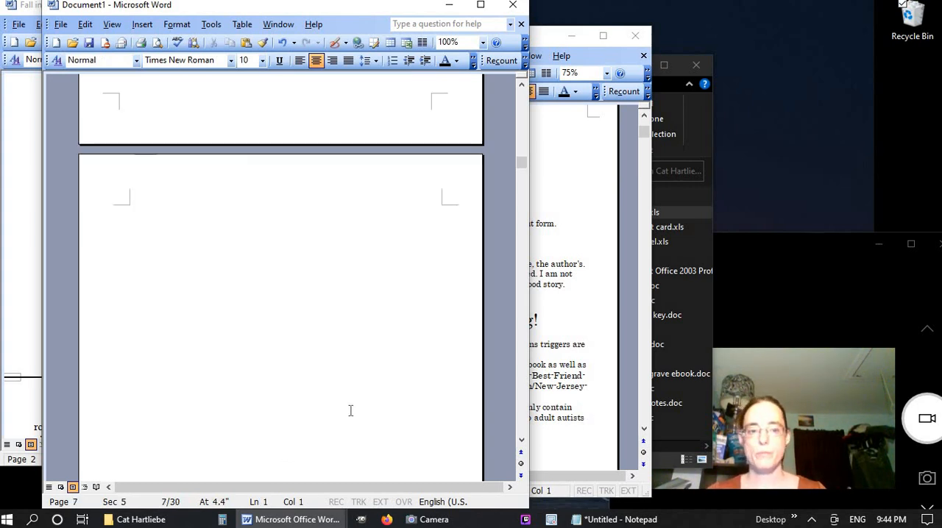
scroll(307, 433, "up", 20)
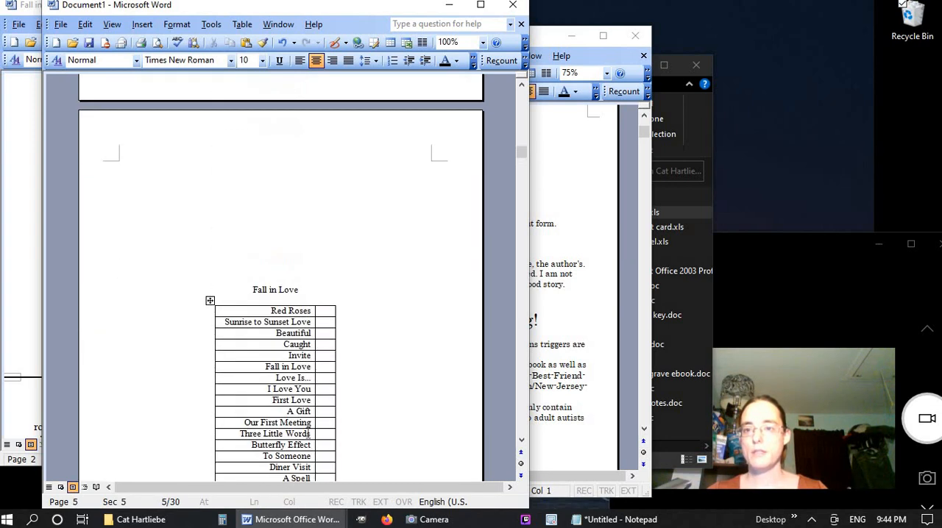
scroll(313, 434, "down", 3)
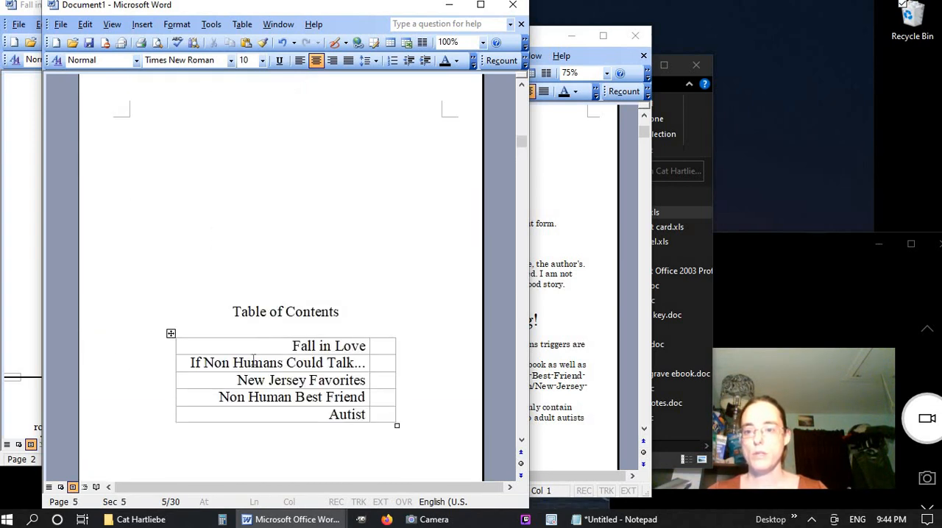
scroll(339, 363, "down", 20)
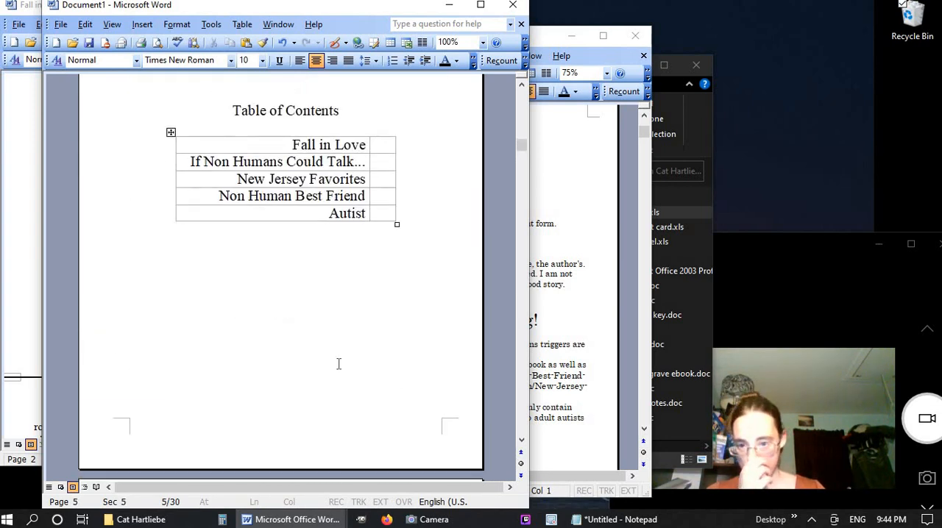
scroll(338, 364, "down", 10)
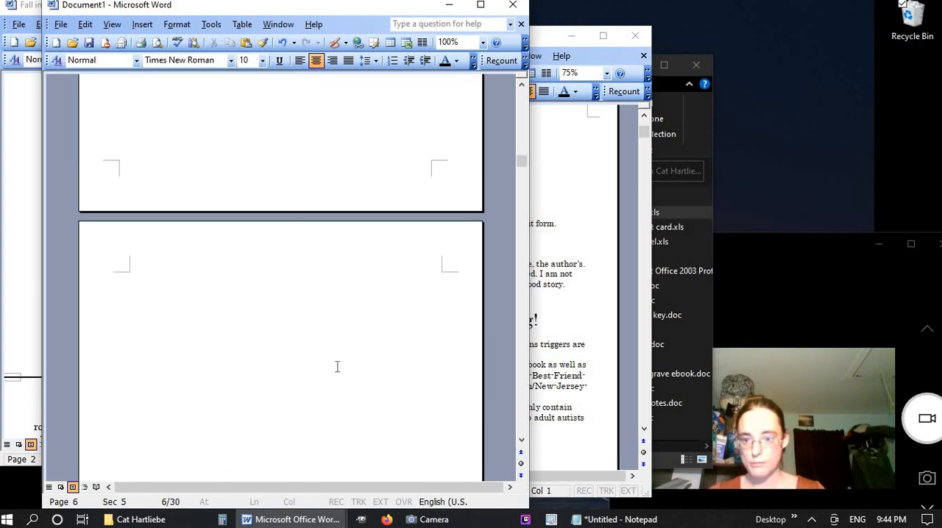
type("I")
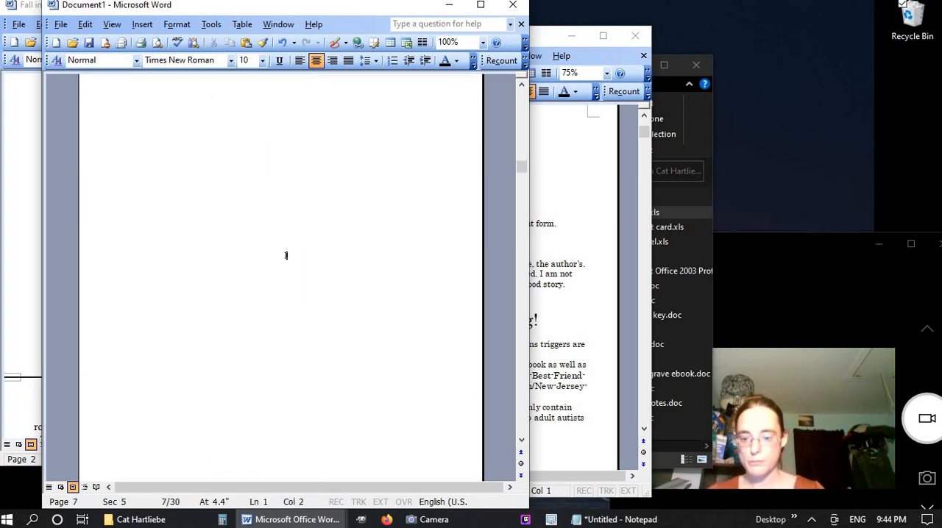
type("f Non Humans")
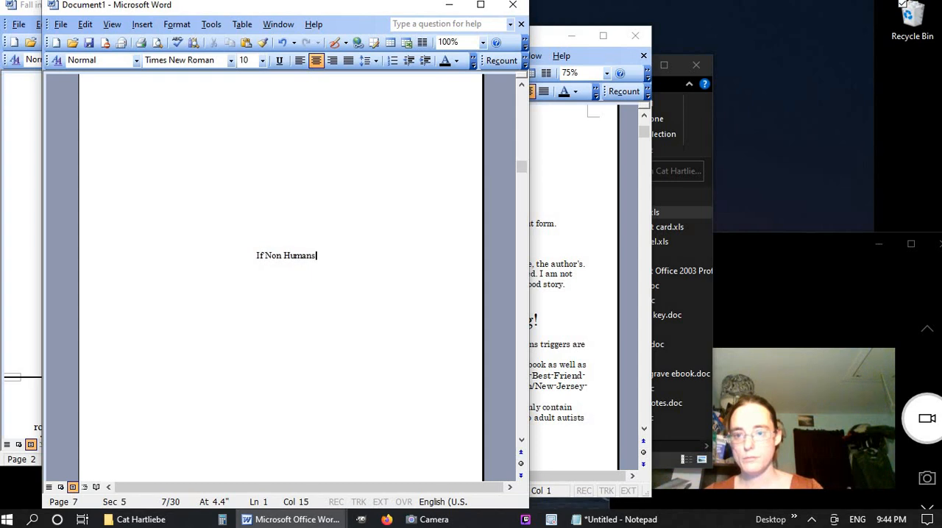
type(" Could Talk...")
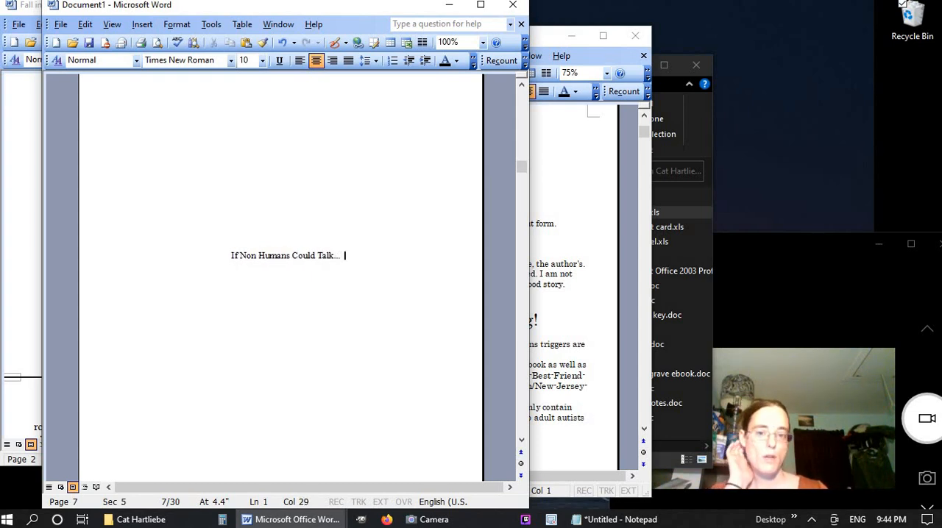
Check the Fall in Love contents page, then start a new line below the If Non Humans Could Talk... title
scroll(301, 174, "up", 10)
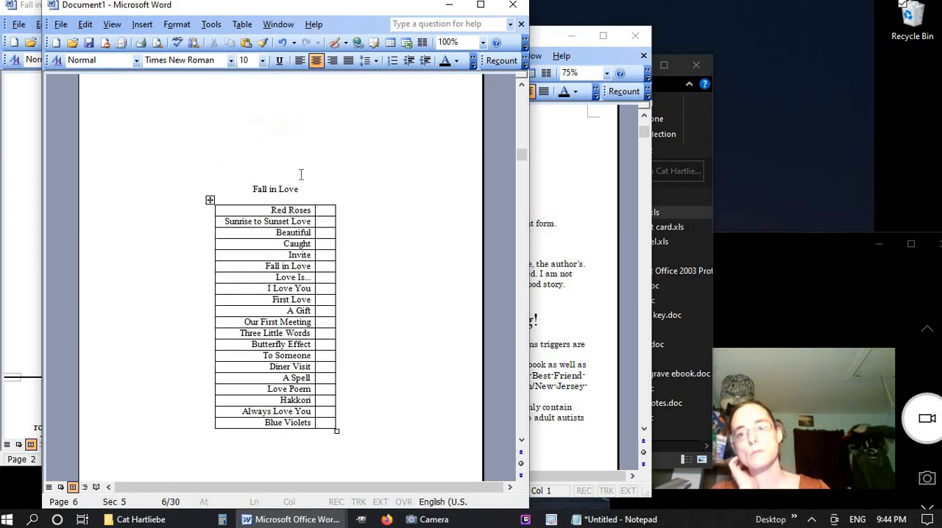
left_click(292, 189)
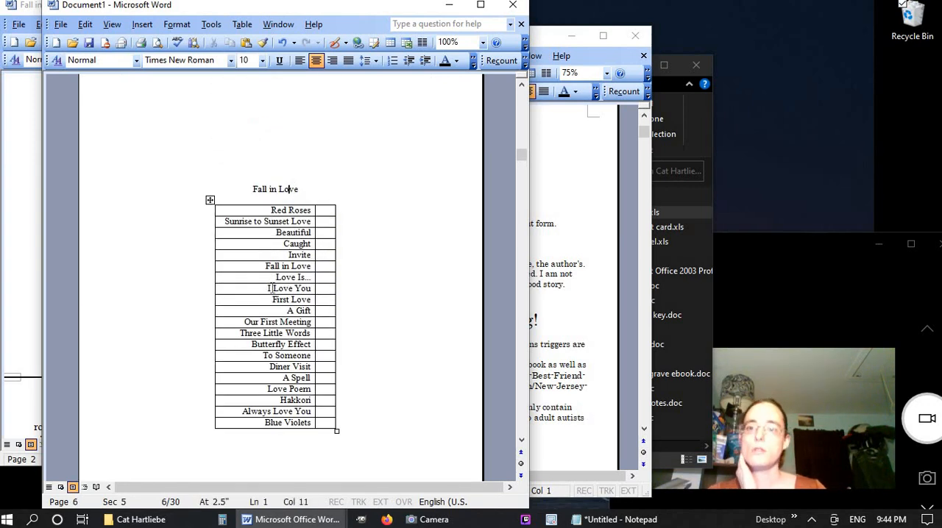
scroll(272, 294, "down", 5)
scroll(272, 294, "down", 5)
left_click(356, 325)
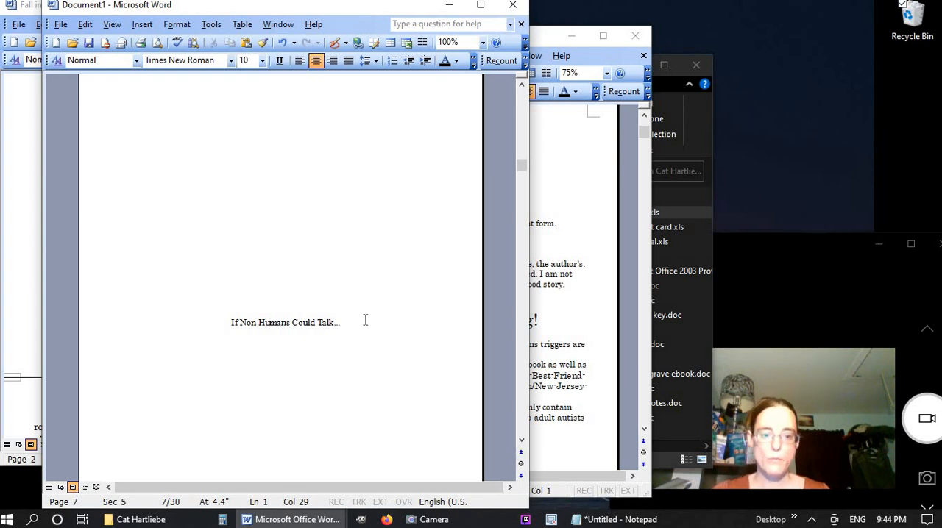
key("Return")
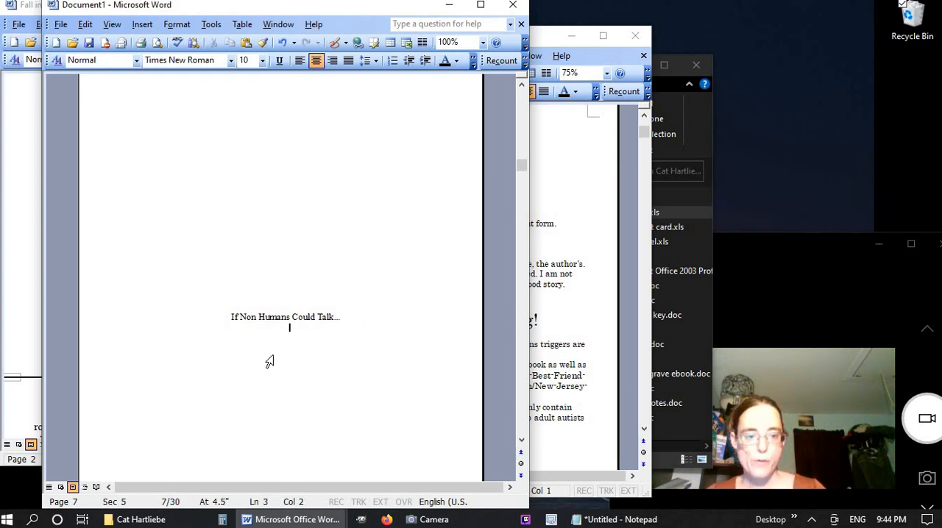
Bring up Fall in Love ebook.doc and close it
mouse_move(293, 519)
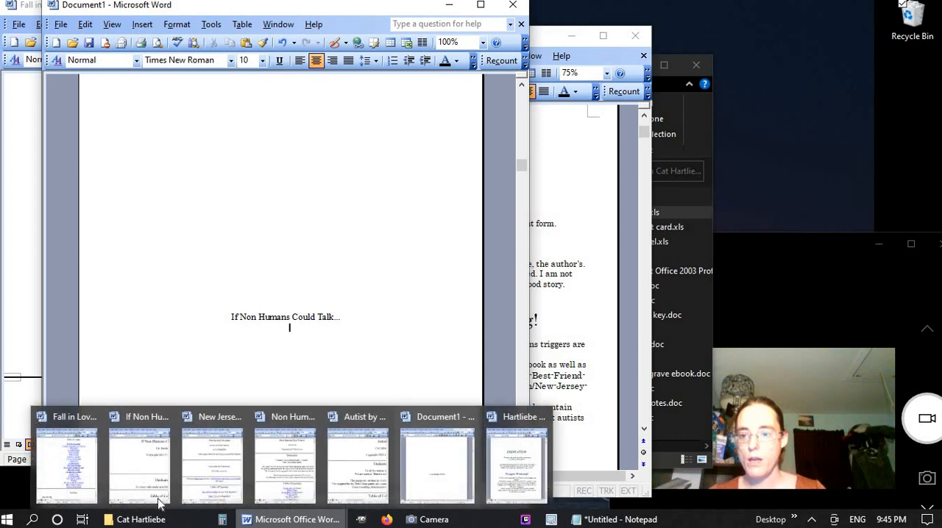
left_click(94, 440)
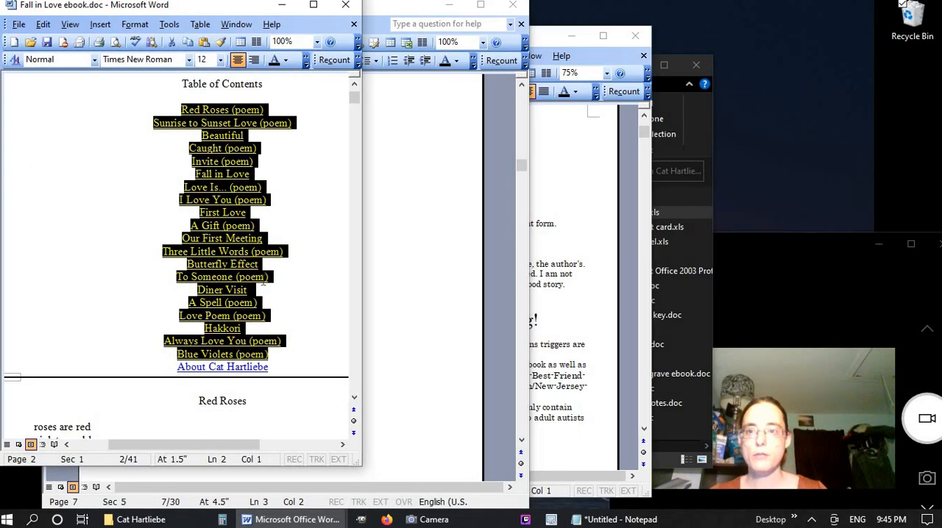
left_click(346, 6)
Copy the contents entries from Tree of Knowledge to Shadow Book in If Non Humans Could Talk.doc and replace the Notepad text with them
mouse_move(250, 519)
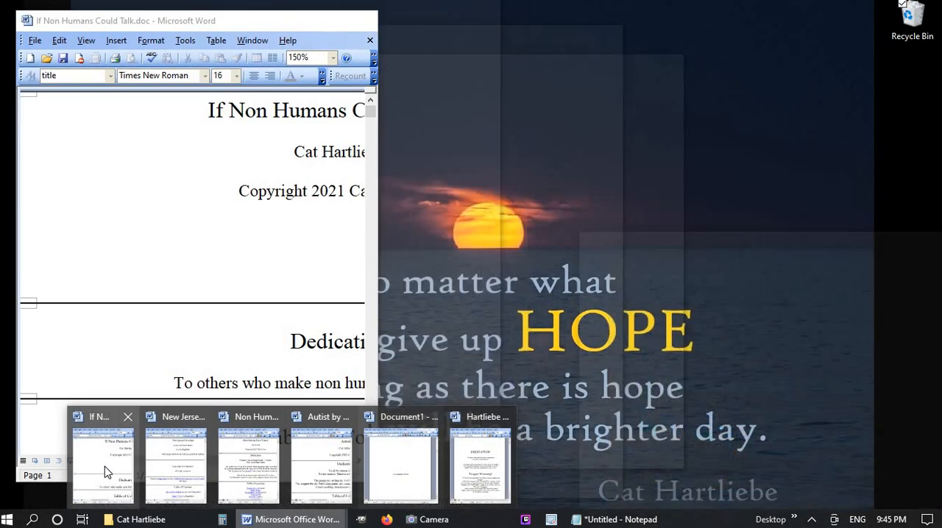
left_click(105, 469)
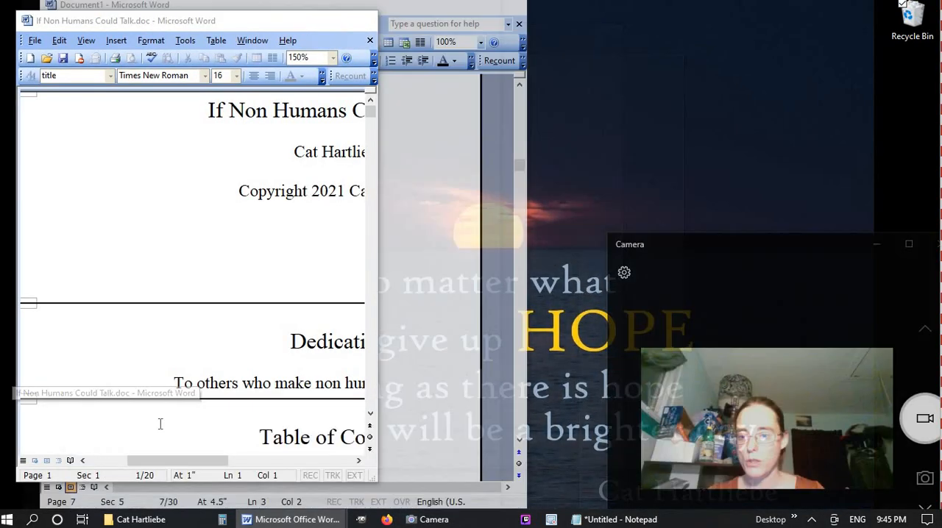
scroll(237, 350, "down", 5)
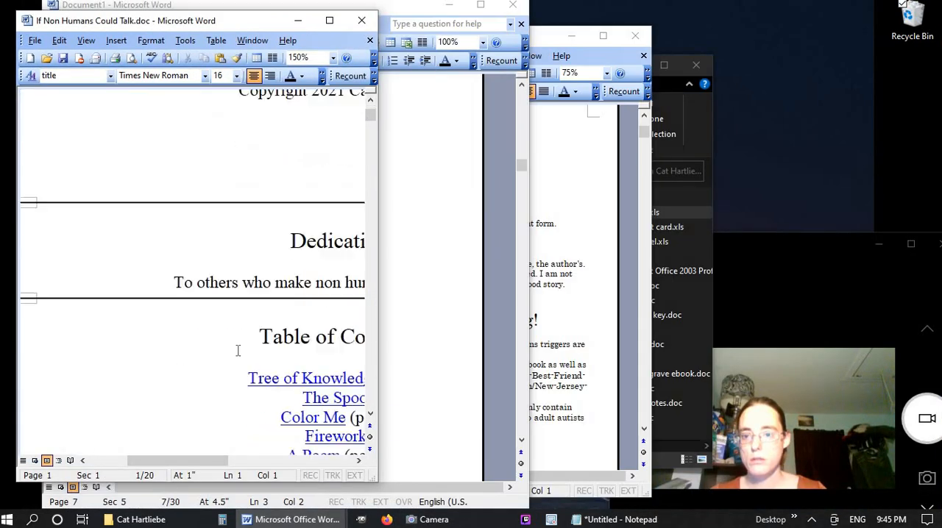
left_click_drag(247, 227, 267, 391)
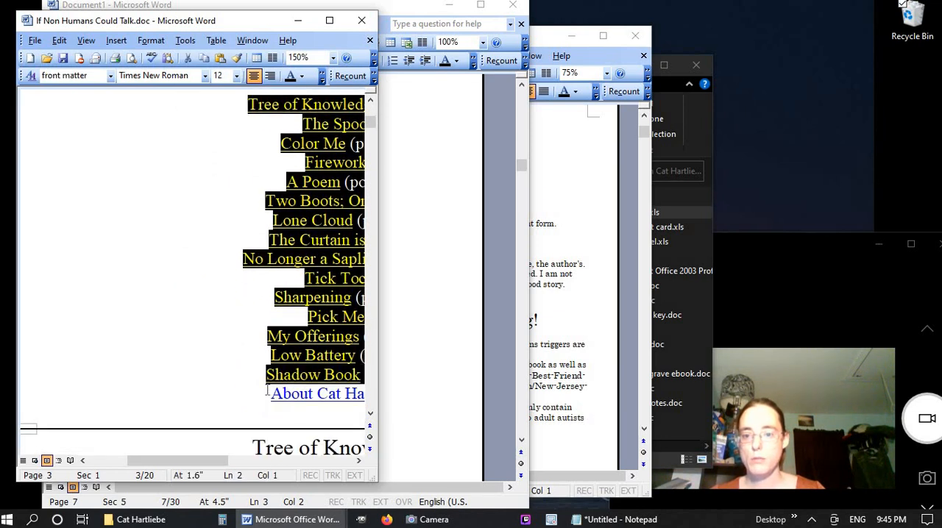
left_click(616, 519)
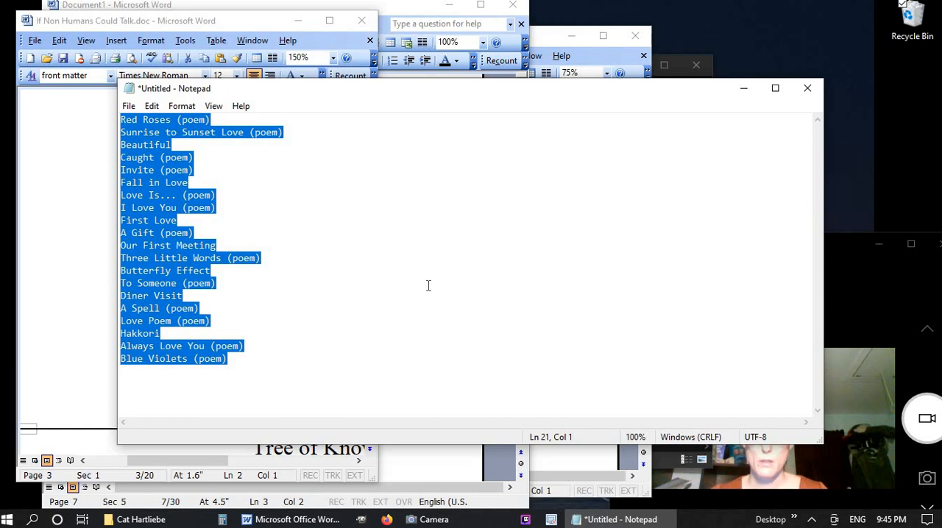
type("Tree of Knowledge (poem) The Spoon Color Me (poem) Fireworks A Poem (poem) Two Boots; One Date Lone Cloud (poem) The Curtain is Down No Longer a Sapling (poem) Tick Tock Sharpening (poem) Pick Me! My Offerings (poem) Low Battery (poem) Shadow Book (poem)")
key("ctrl+a")
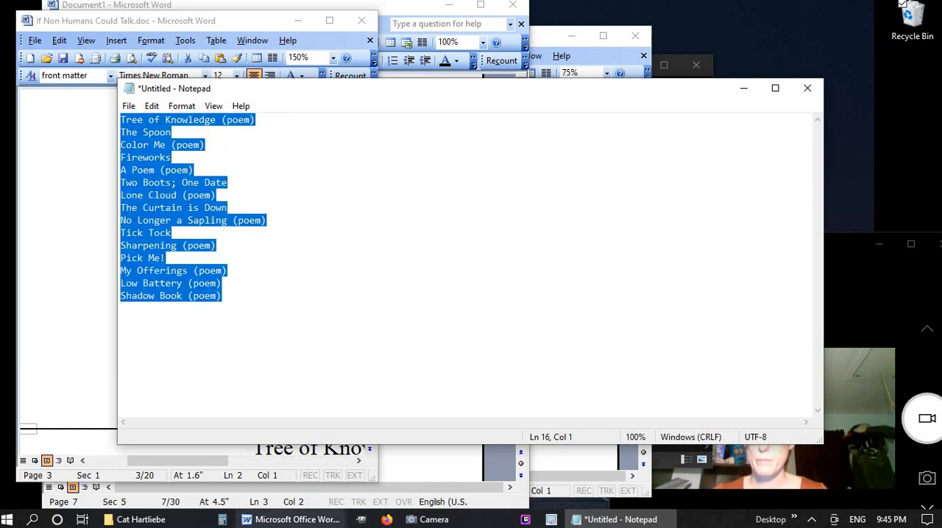
Return to Document1, paste the plain-text list below the If Non Humans Could Talk... title, and convert it to a one-column table
left_click(394, 448)
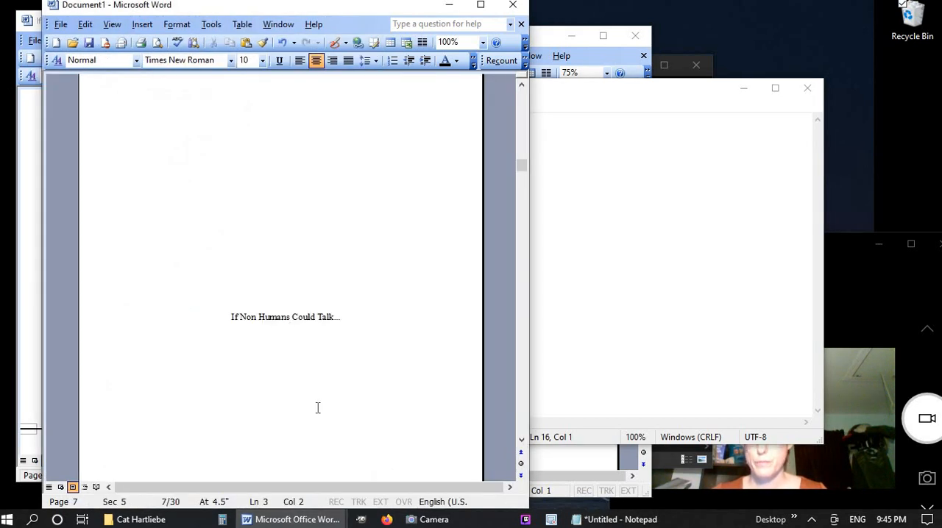
type("Tree of Knowledge (poem) The Spoon Color Me (poem) Fireworks A Poem (poem) Two Boots; One Date Lone Cloud (poem) The Curtain is Down No Longer a Sapling (poem) Tick Tock Sharpening (poem) Pick Me! My Offerings (poem) Low Battery (poem) Shadow Book (poem)")
left_click_drag(344, 376, 232, 228)
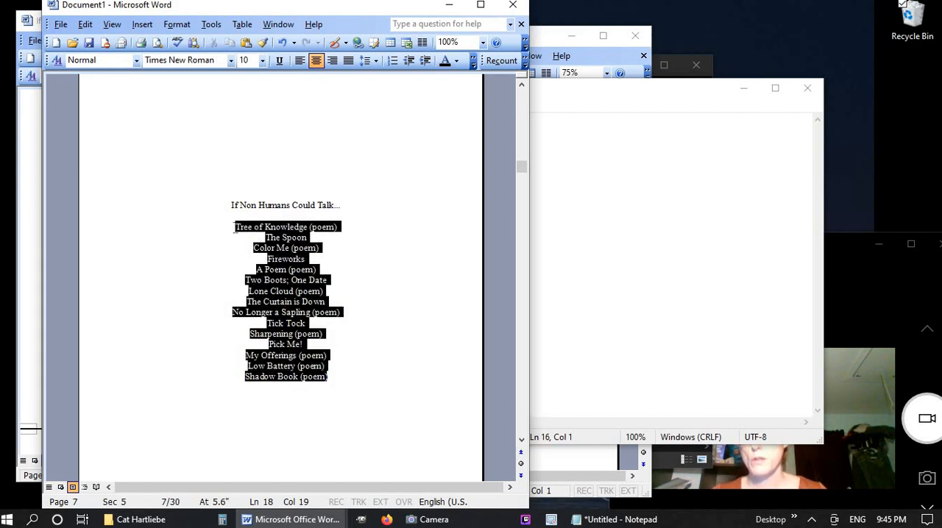
left_click(390, 41)
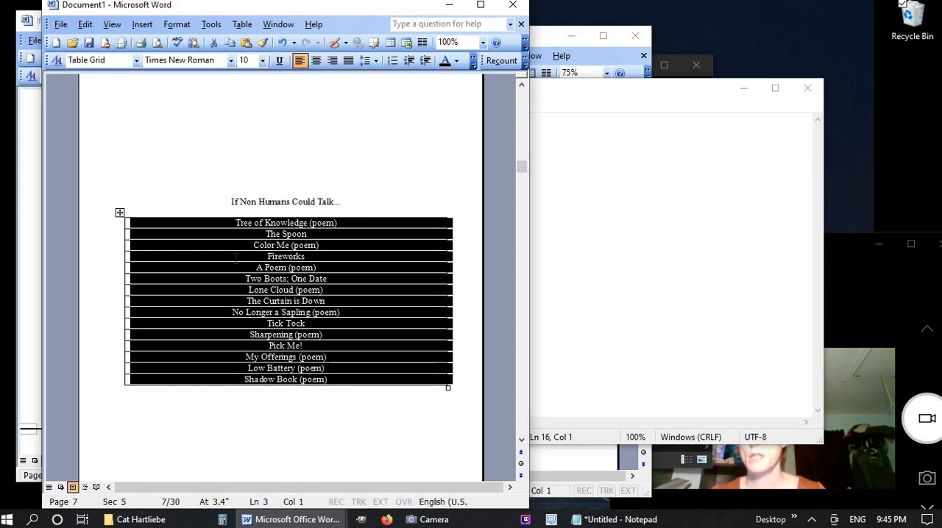
Add a blank column to the right of the If Non Humans Could Talk... entries and narrow both columns into a compact table
left_click_drag(126, 310, 222, 309)
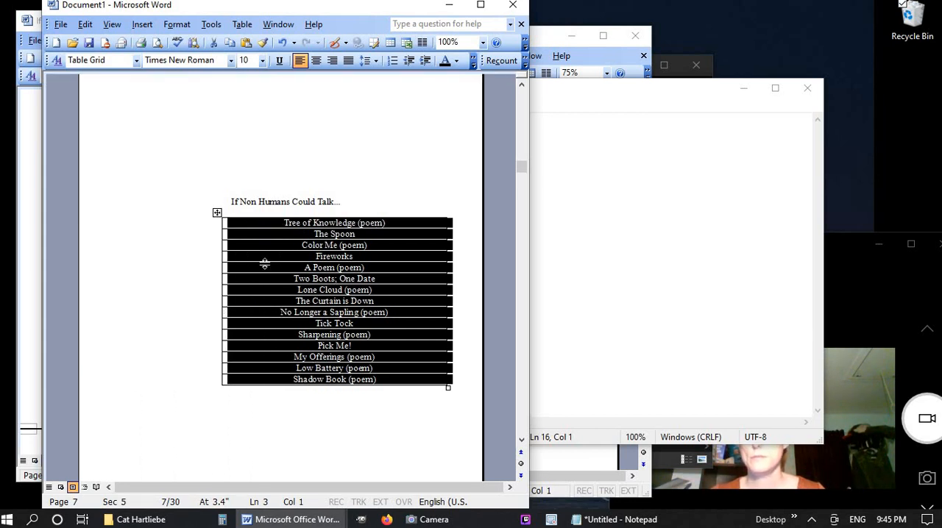
left_click(242, 24)
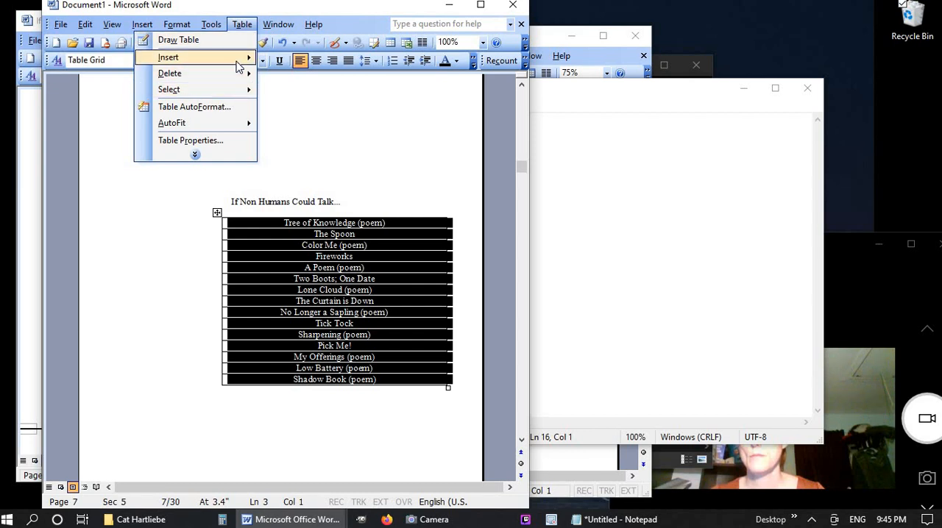
mouse_move(243, 62)
left_click(110, 94)
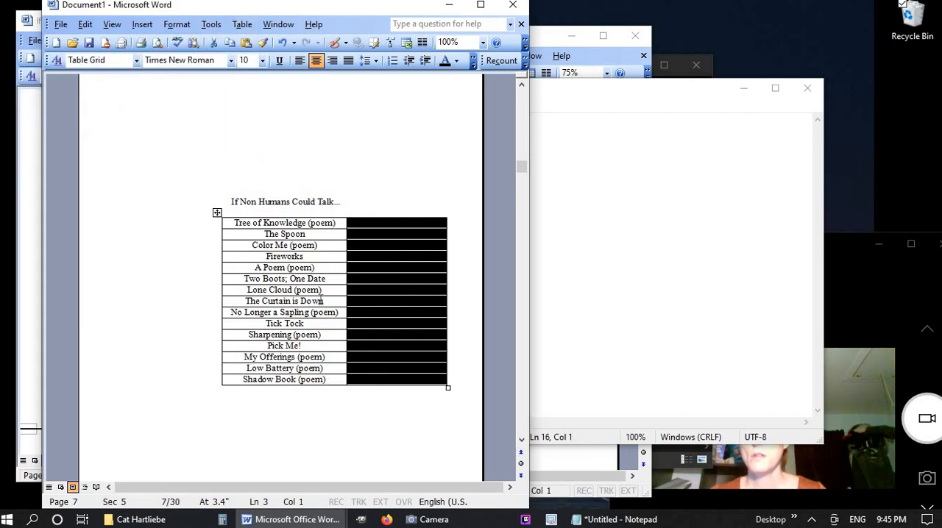
left_click_drag(345, 256, 339, 257)
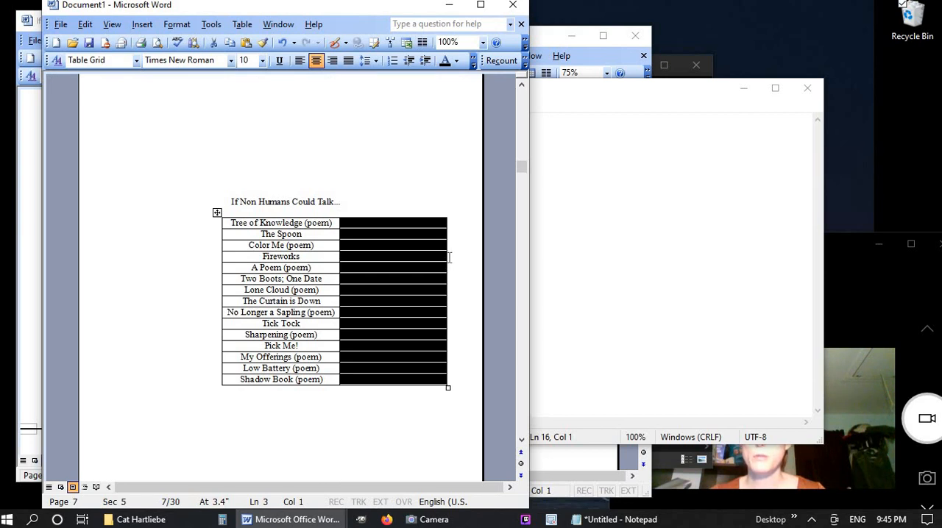
left_click_drag(445, 256, 365, 272)
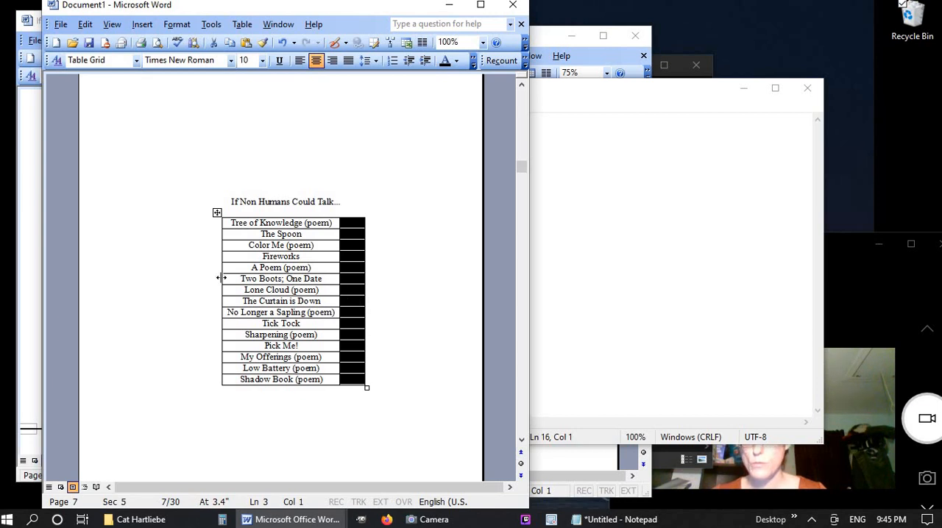
left_click_drag(221, 278, 229, 279)
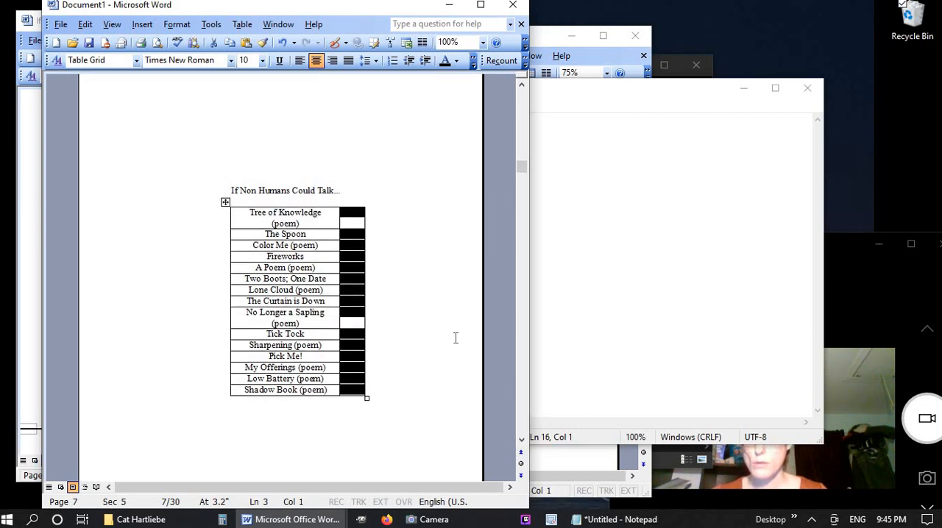
Remove every "(poem)" from the document by replacing all occurrences with nothing, and return to the If Non Humans Could Talk... table
left_click(389, 315)
key("ctrl+f")
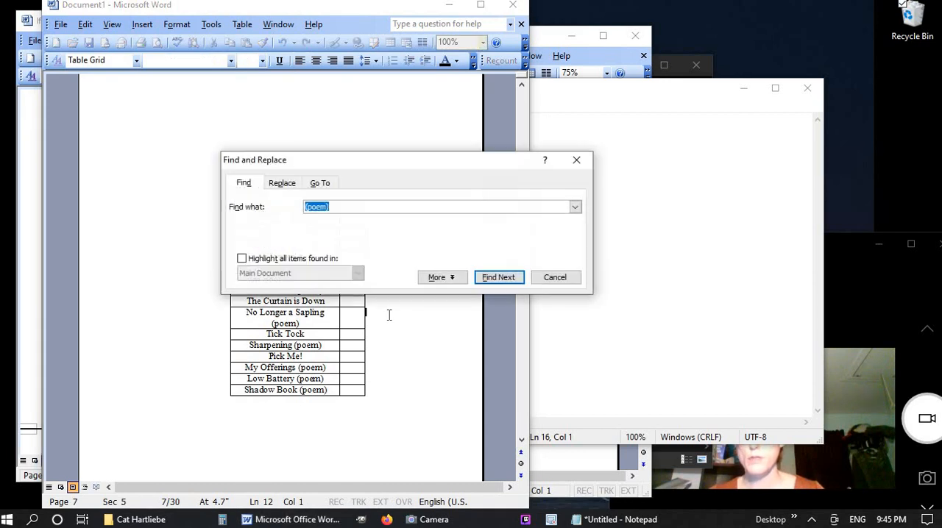
left_click(287, 183)
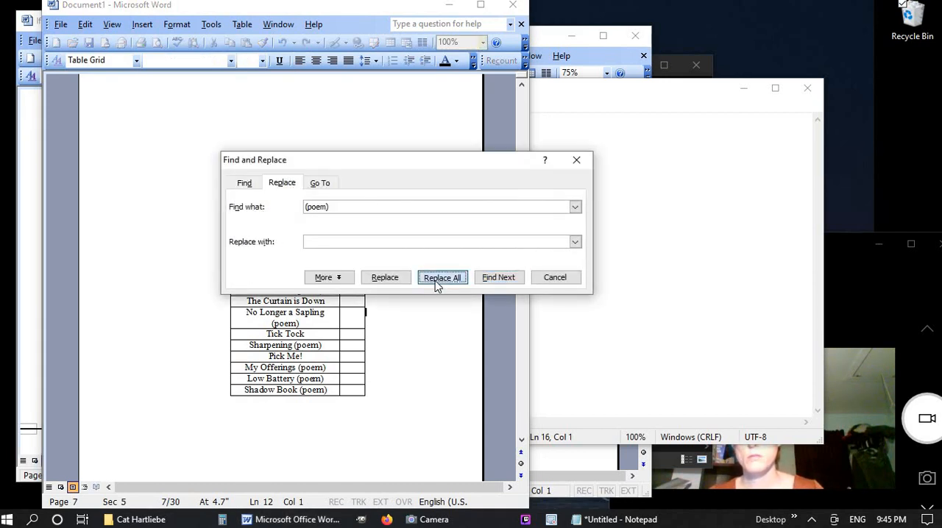
left_click(437, 277)
left_click(479, 294)
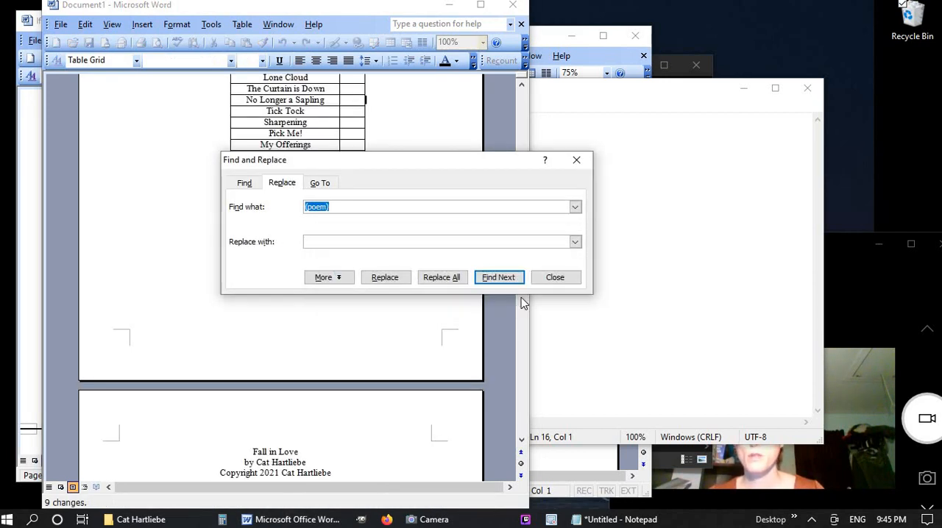
left_click(571, 279)
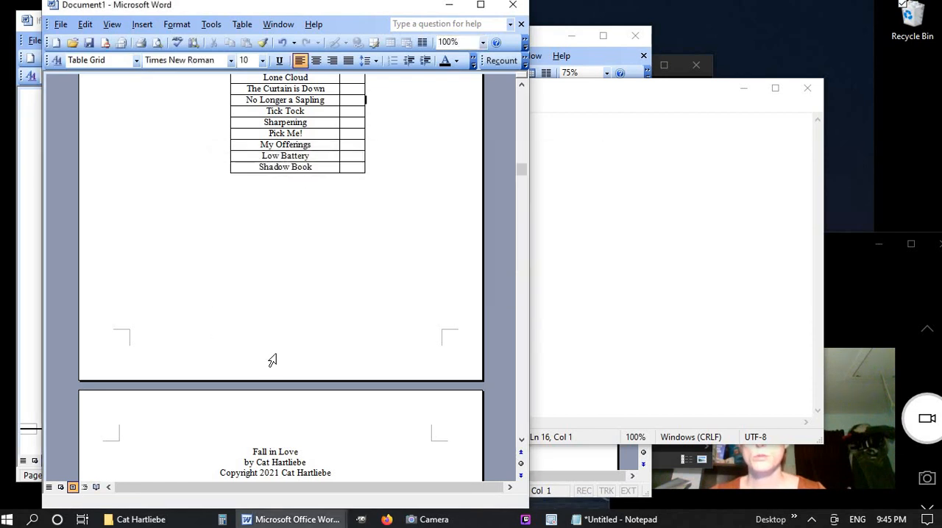
scroll(273, 360, "up", 5)
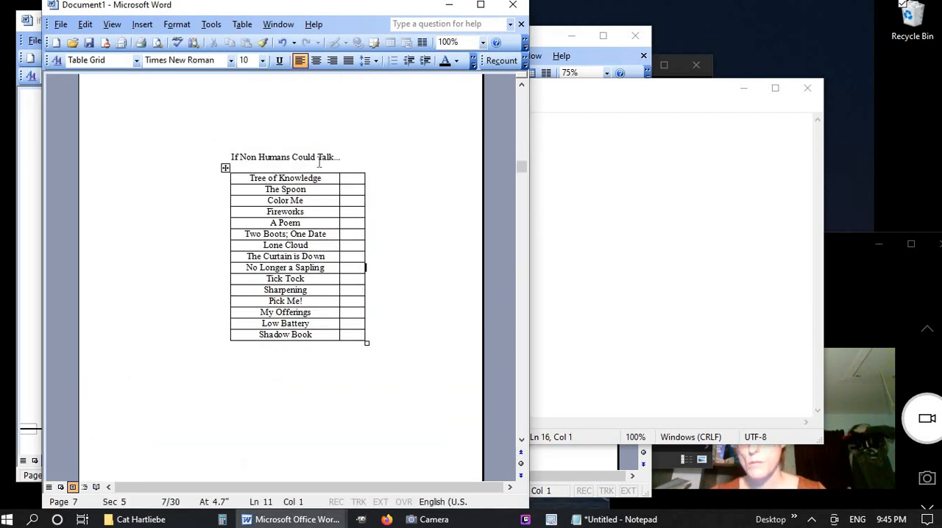
Center the If Non Humans Could Talk... table on the page and right-align its title column
left_click_drag(204, 188, 212, 344)
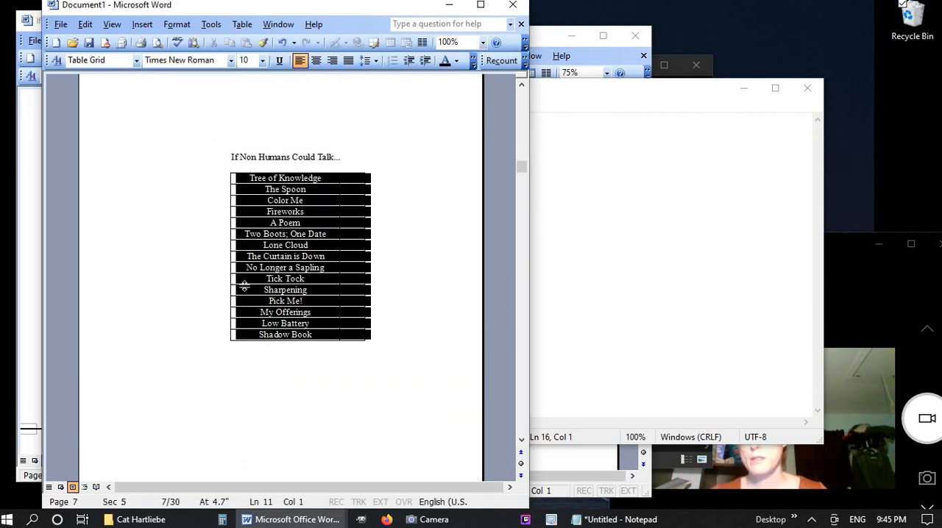
left_click(317, 61)
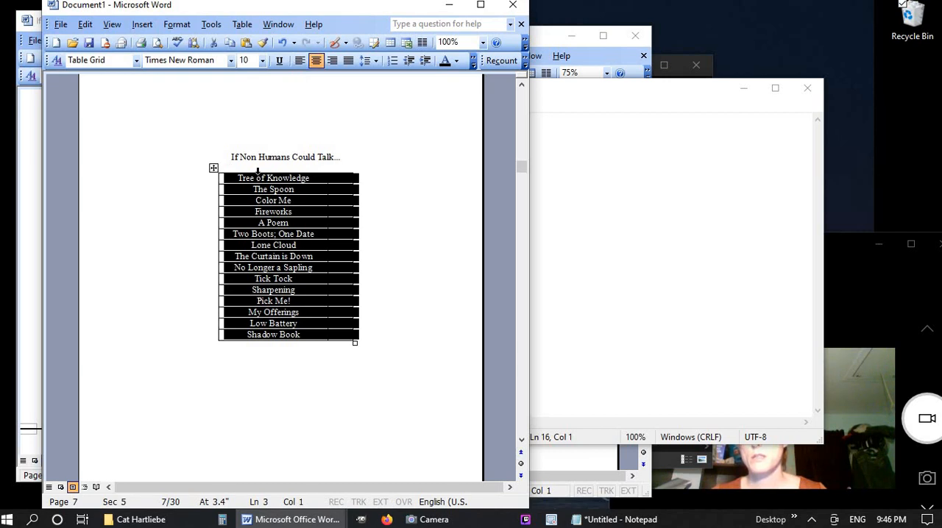
left_click(332, 60)
left_click(406, 248)
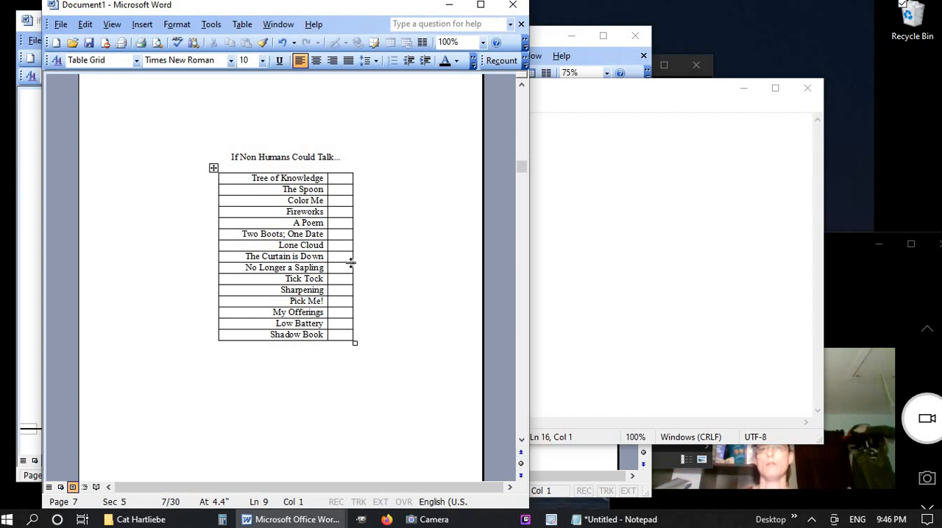
Delete the author biography and contact details that follow "and so are you" at the end of the Fall in Love text
scroll(372, 359, "down", 10)
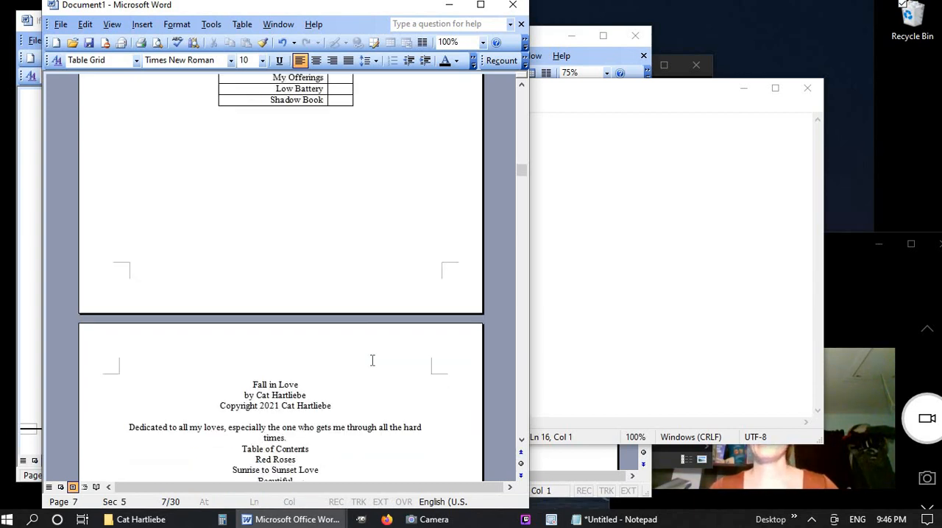
scroll(389, 342, "down", 12)
left_click_drag(522, 184, 533, 422)
left_click(375, 432)
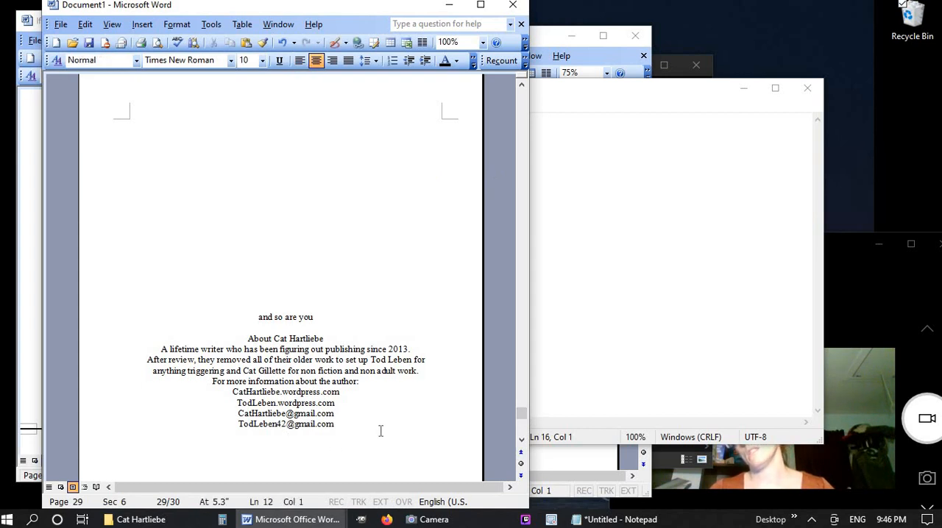
scroll(380, 430, "down", 2)
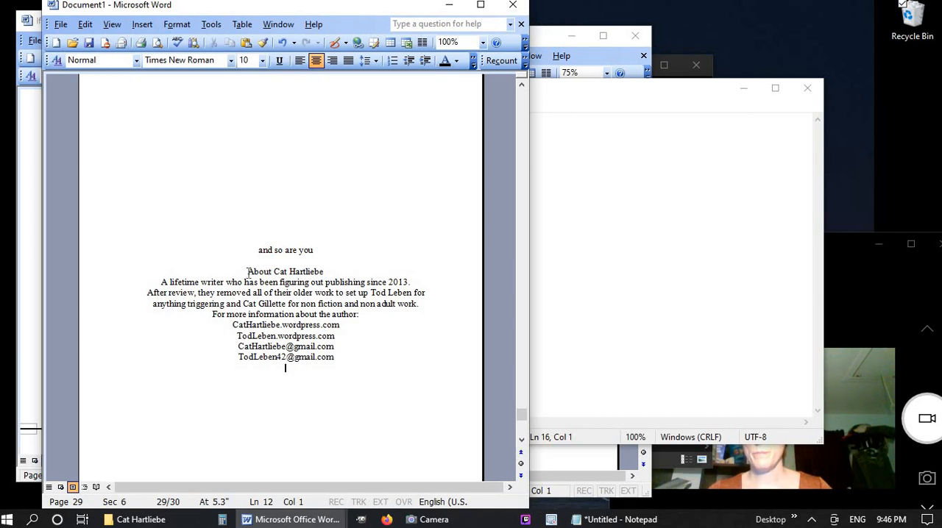
left_click_drag(312, 341, 334, 361)
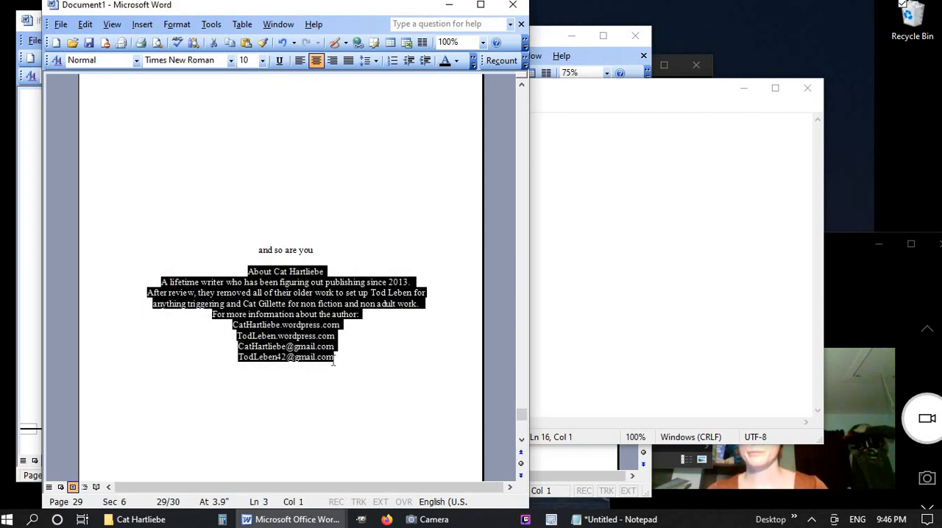
key("Delete")
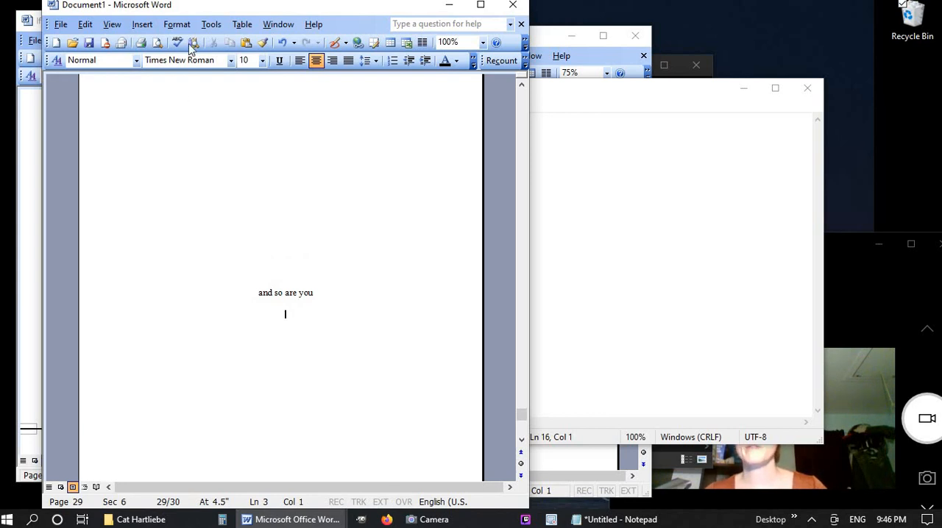
Insert a next-page section break below the line "and so are you"
left_click(142, 24)
mouse_move(138, 62)
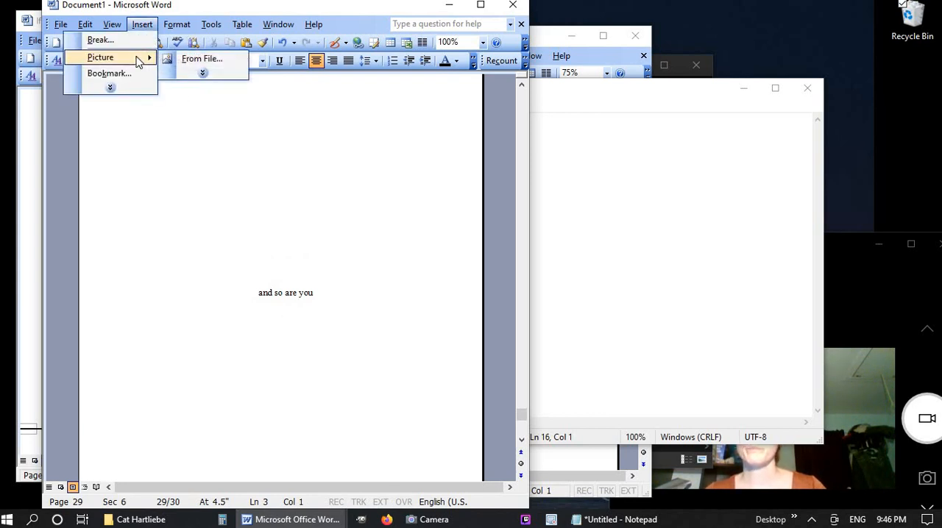
left_click(141, 41)
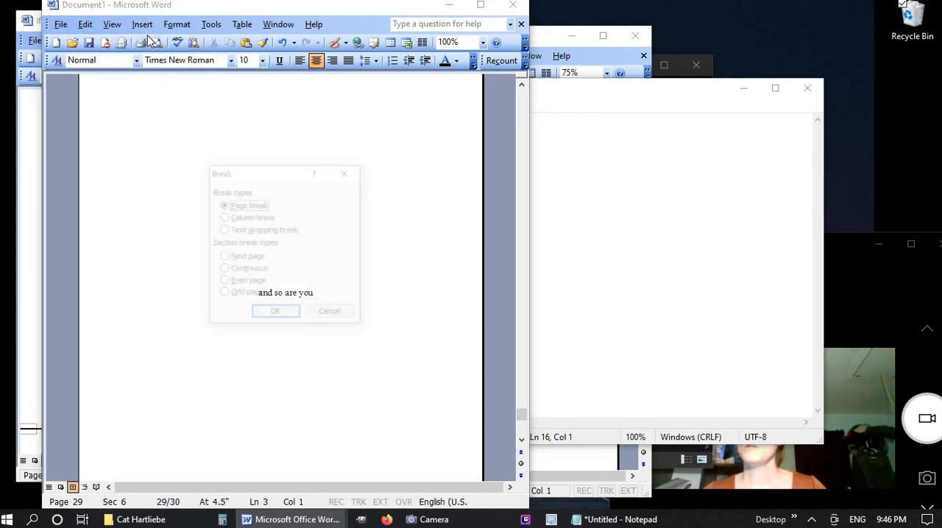
left_click(236, 259)
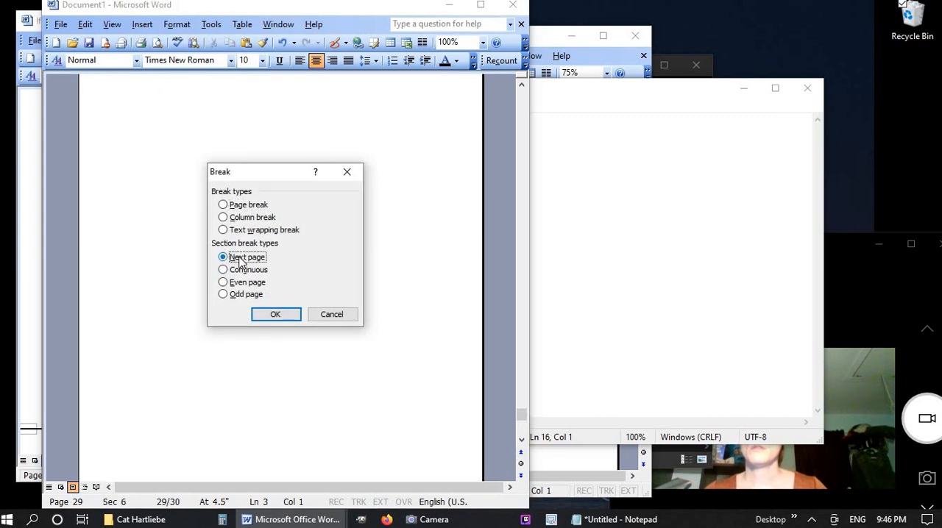
left_click(287, 315)
scroll(393, 445, "down", 3)
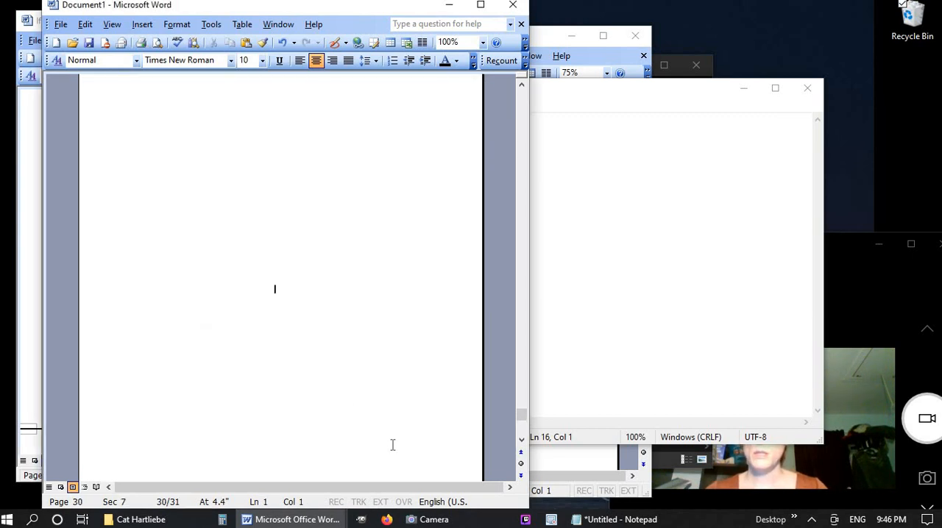
mouse_move(309, 519)
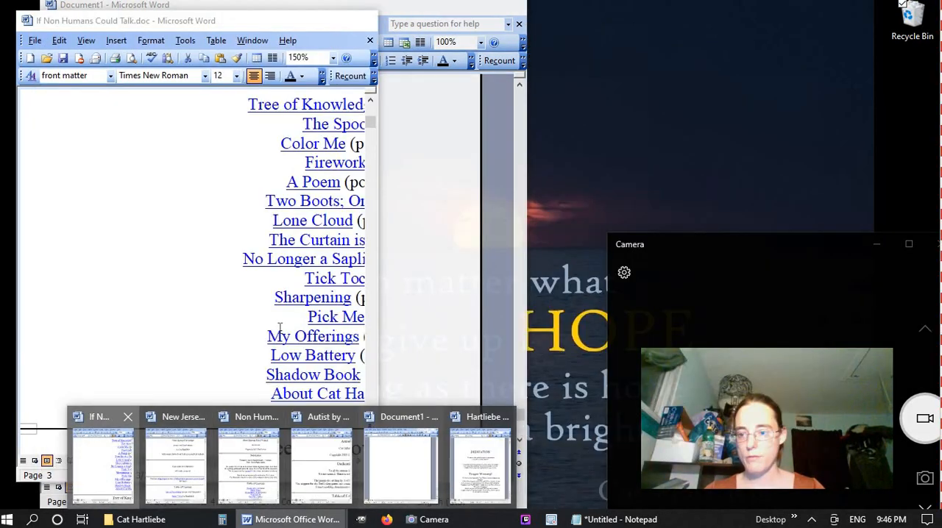
Replace the Notepad contents with the full If Non Humans Could Talk text and delete the author biography and contact details at its end
left_click(87, 458)
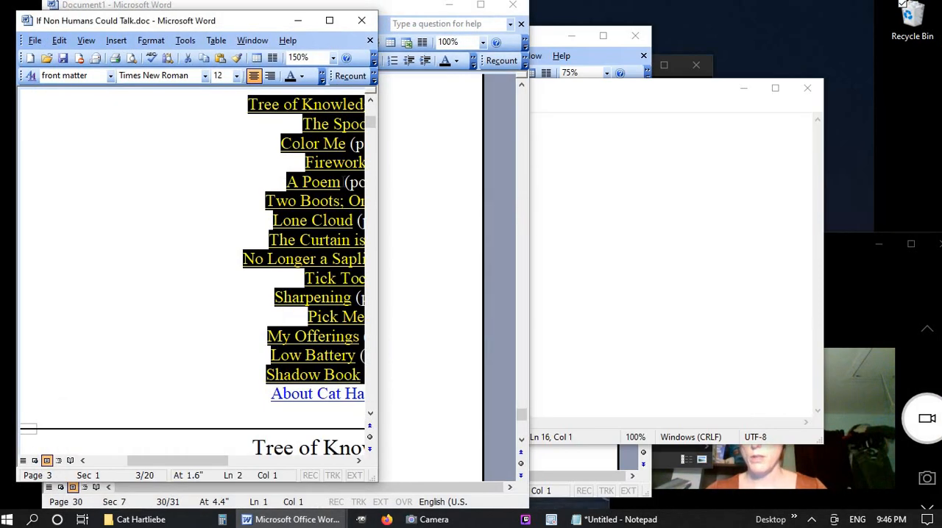
key("ctrl+a")
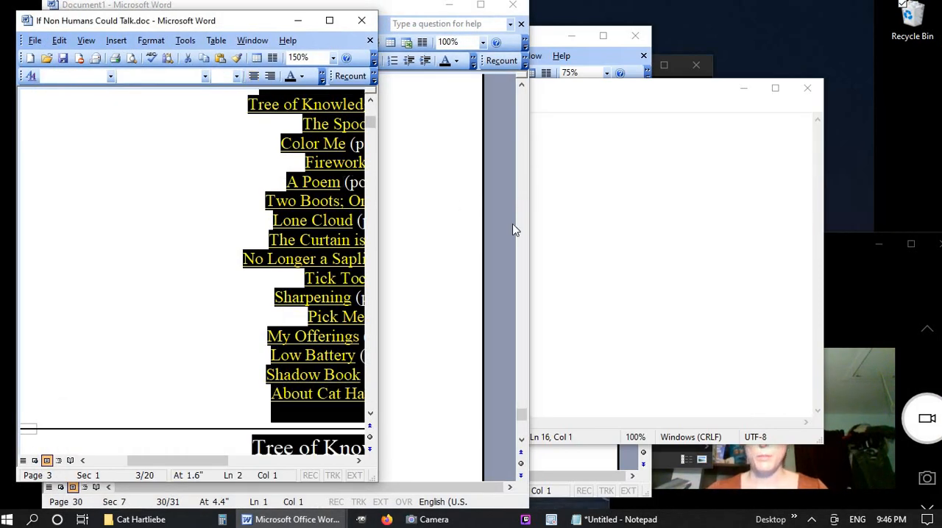
left_click(638, 304)
key("ctrl+a")
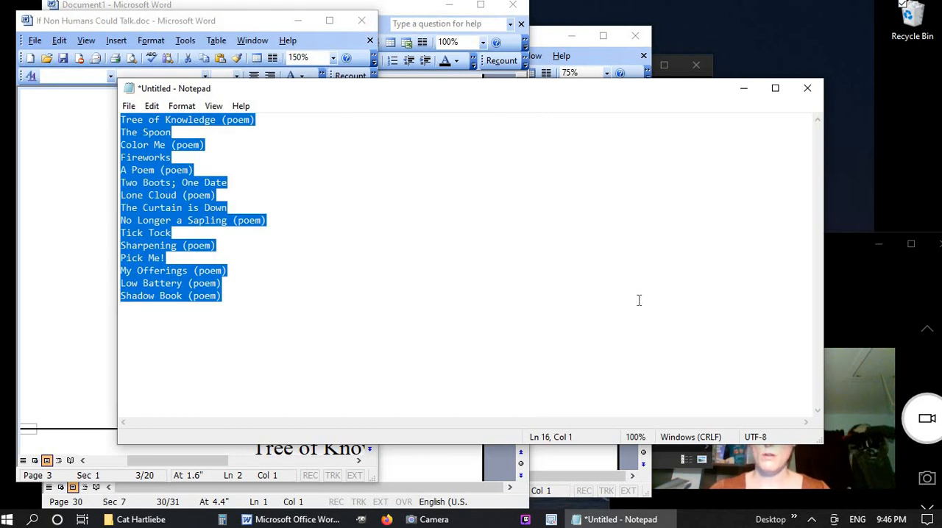
key("Delete")
key("ctrl+v")
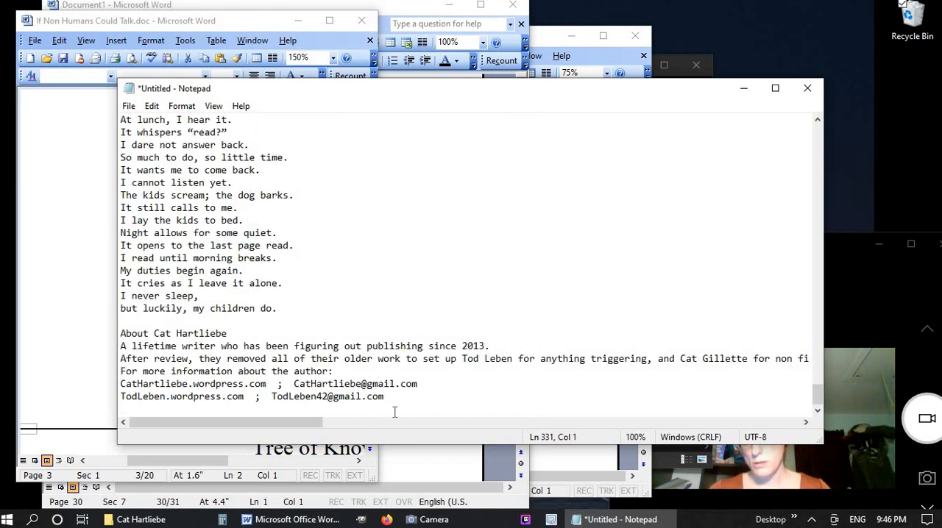
left_click_drag(392, 397, 112, 335)
key("Delete")
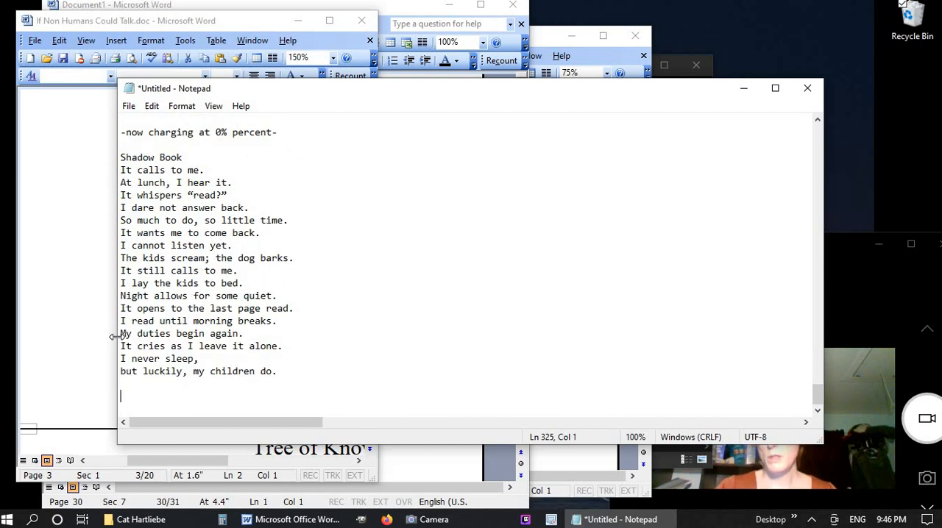
Copy the entire cleaned If Non Humans Could Talk text from Notepad into Document1, in the new section after the Fall in Love text
key("ctrl+a")
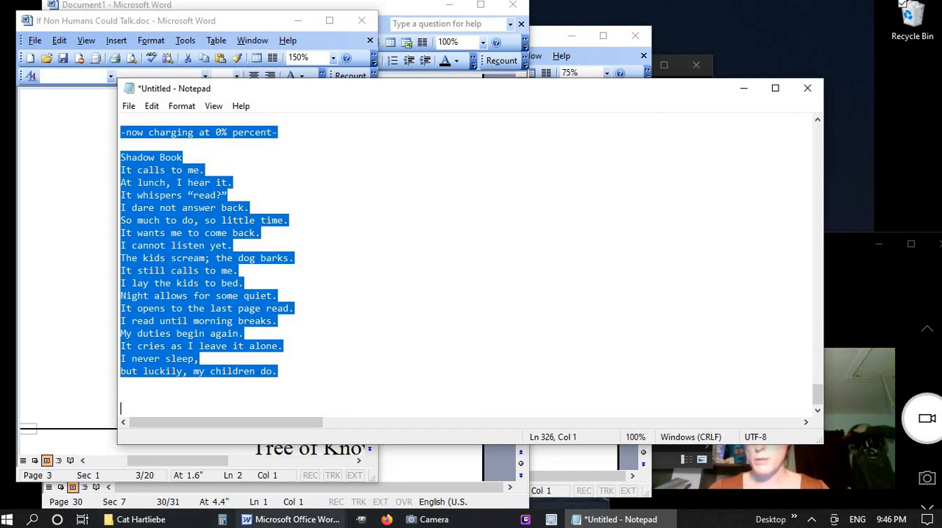
left_click(294, 520)
left_click(401, 464)
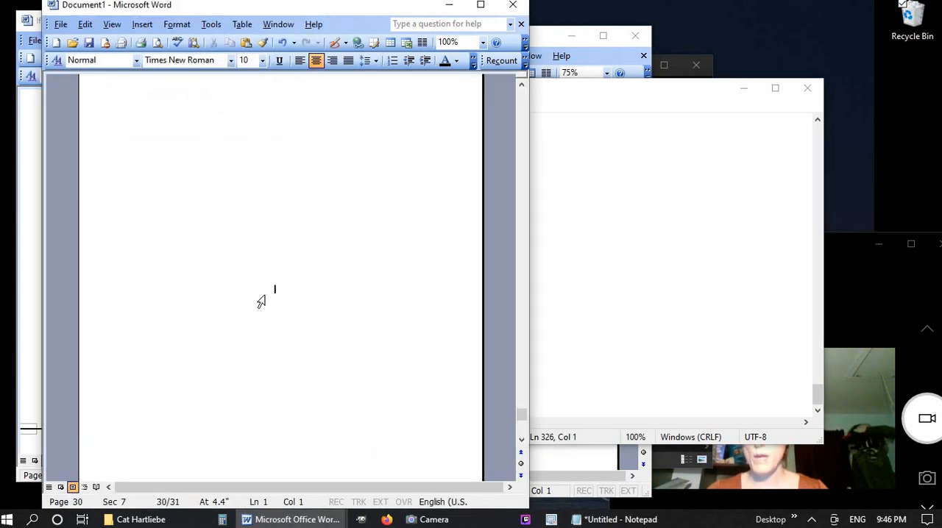
key("ctrl+v")
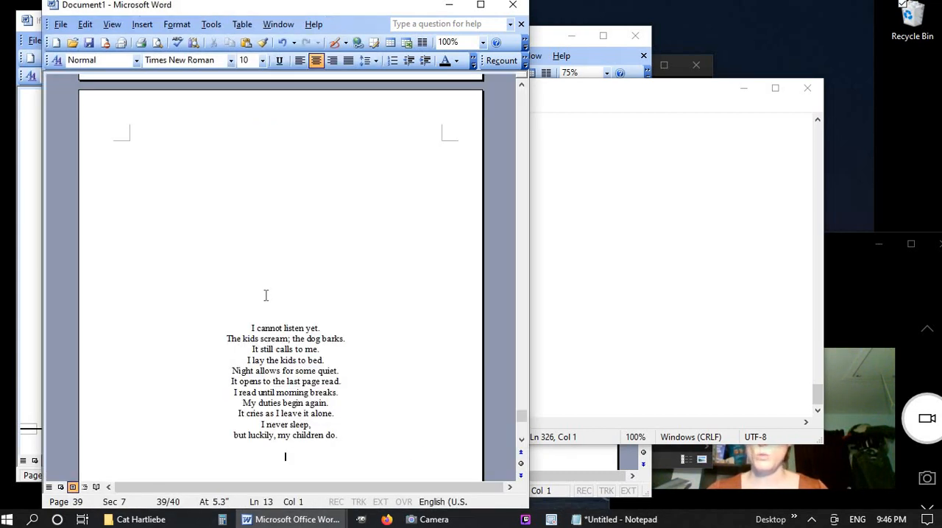
Insert a page break below the If Non Humans Could Talk... contents table, ahead of the Fall in Love text
scroll(261, 301, "up", 10)
scroll(259, 301, "up", 20)
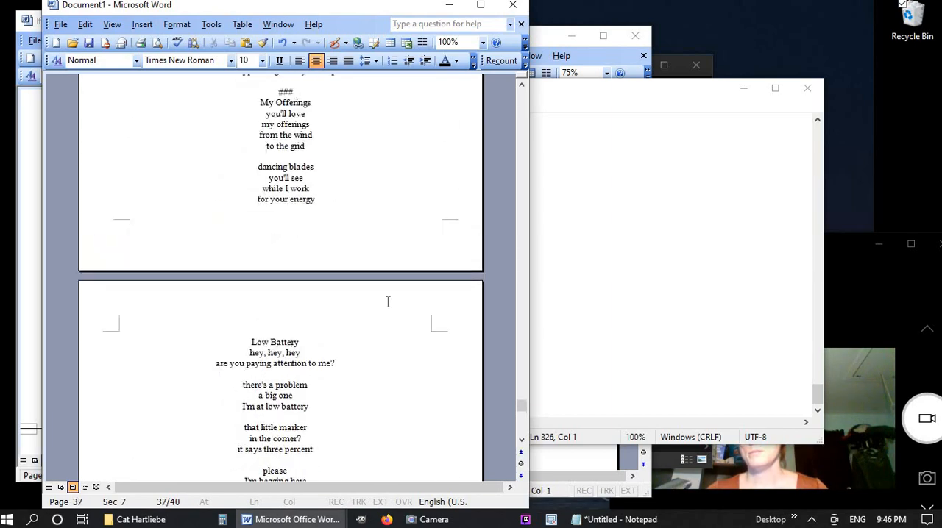
left_click_drag(525, 404, 372, 395)
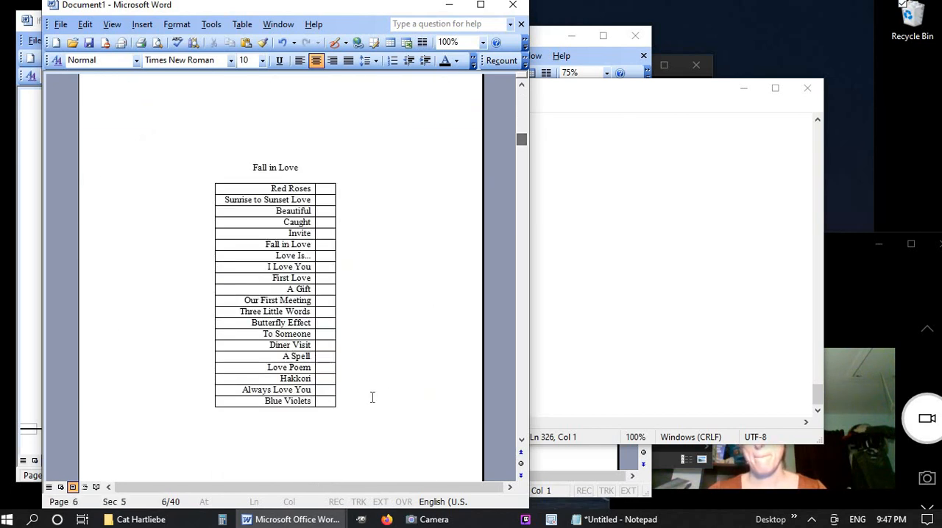
scroll(372, 395, "down", 10)
scroll(372, 395, "down", 12)
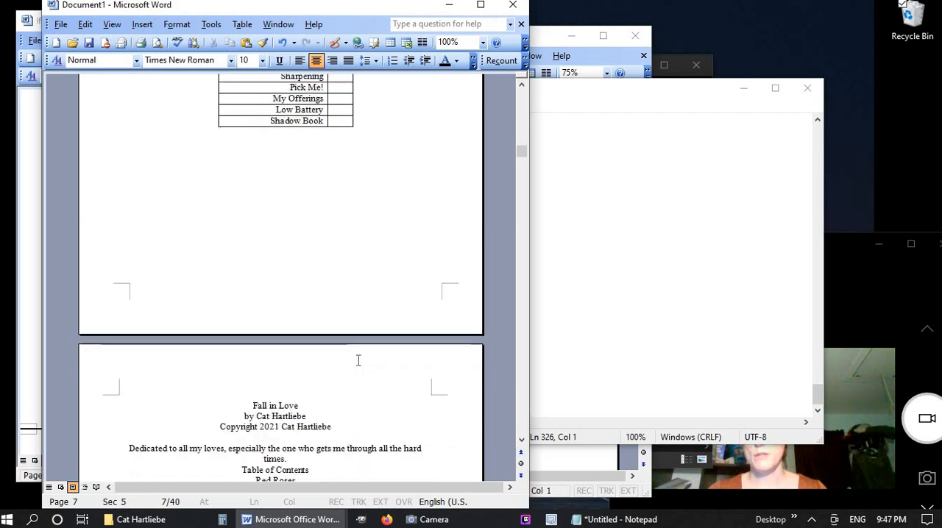
left_click(342, 176)
key("ctrl+Return")
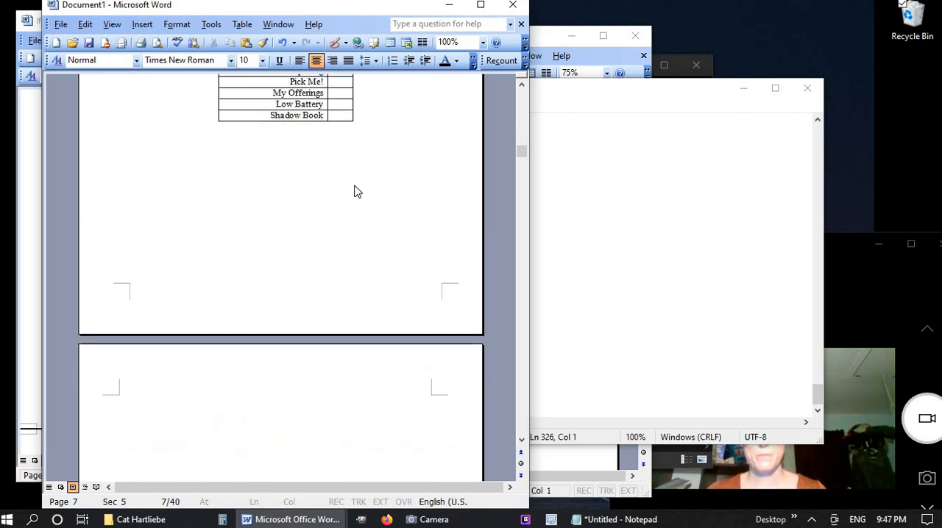
scroll(319, 292, "down", 5)
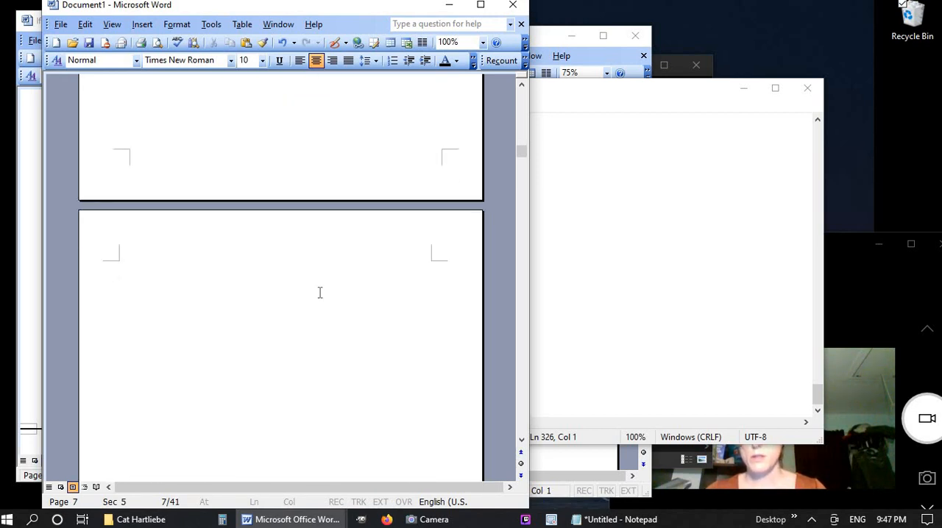
scroll(212, 380, "down", 10)
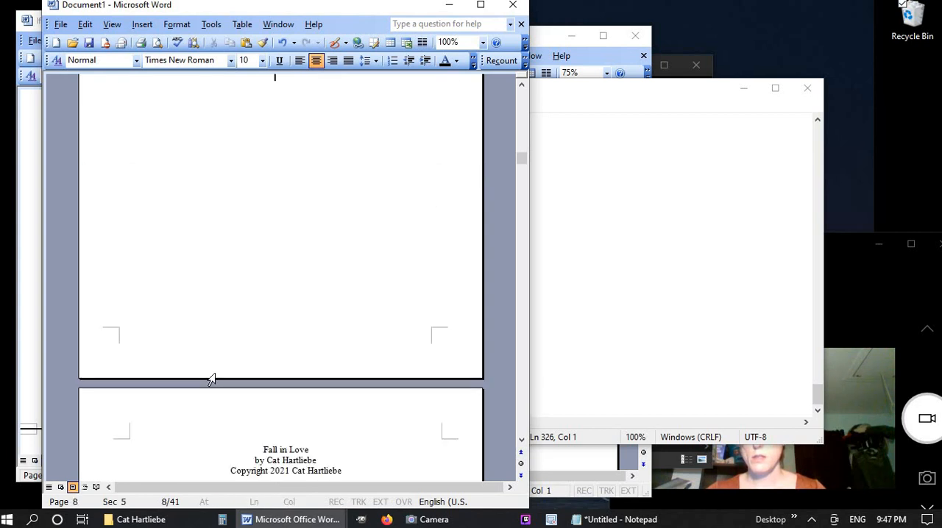
Clear all text from Notepad and close the If Non Humans Could Talk.doc document
left_click(701, 263)
key("ctrl+a")
key("Delete")
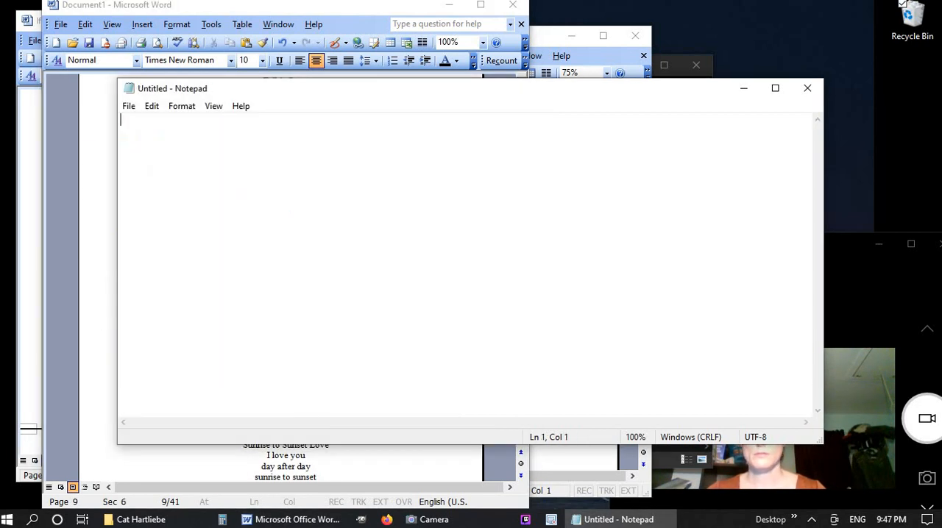
left_click(614, 519)
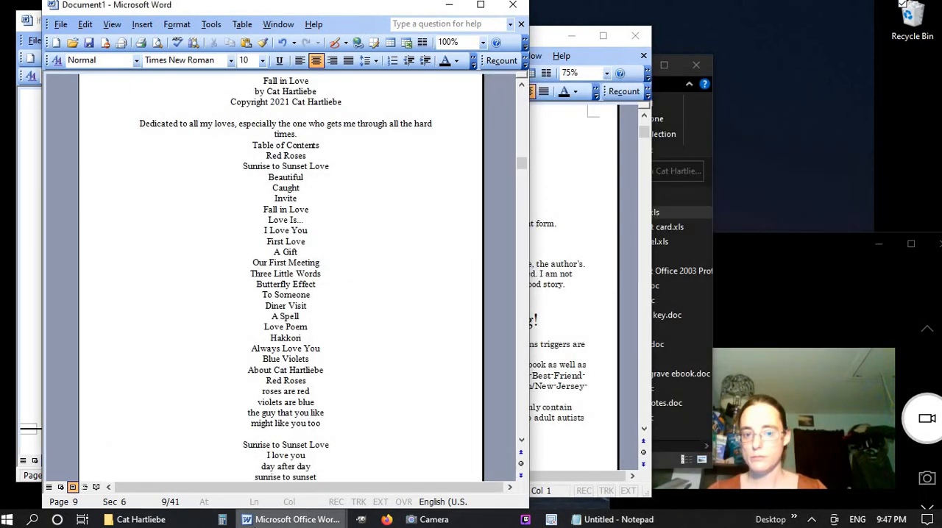
mouse_move(255, 523)
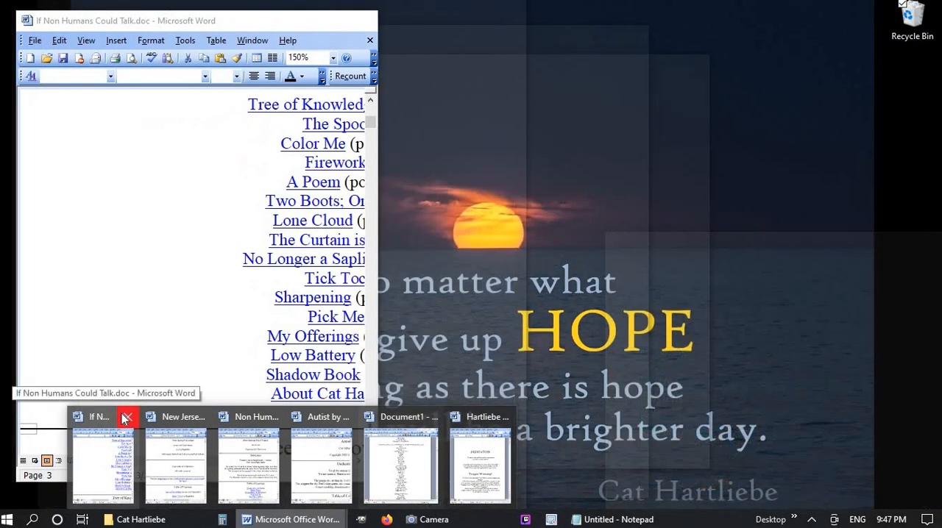
left_click(126, 418)
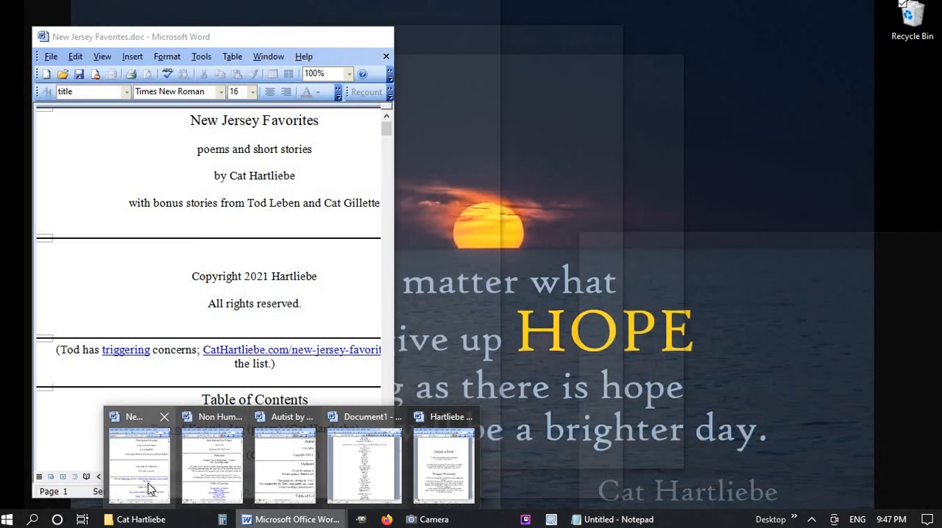
Copy the table of contents entries, from Tree of Knowledge to Triggers, from New Jersey Favorites.doc into the empty Notepad file
left_click(150, 488)
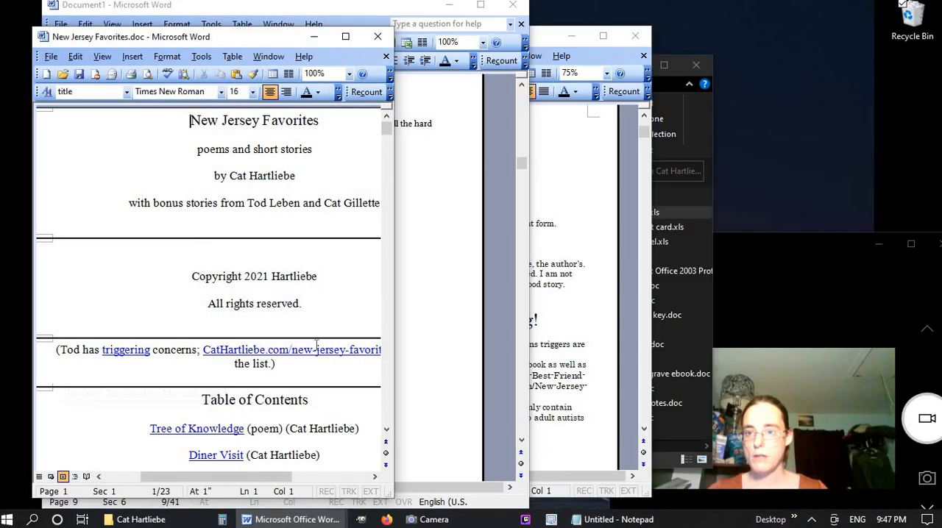
scroll(314, 335, "down", 6)
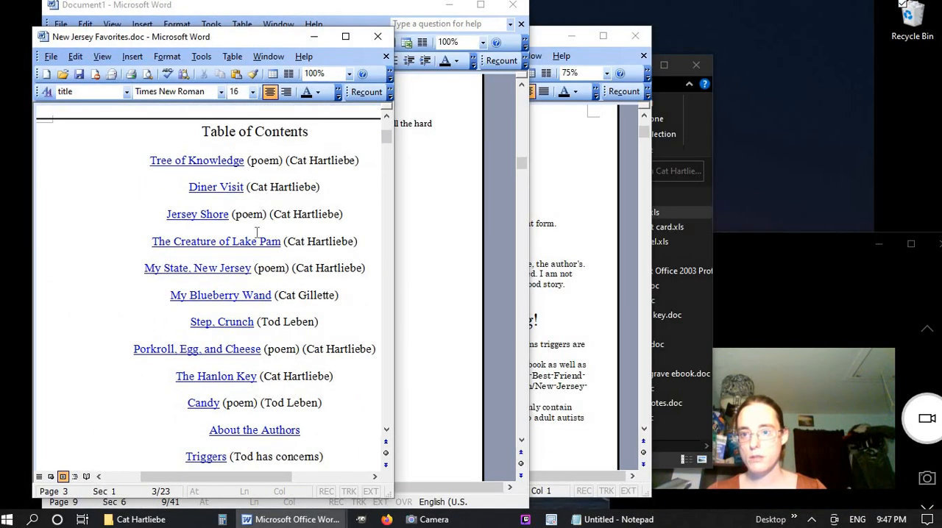
left_click_drag(229, 346, 325, 457)
key("ctrl+c")
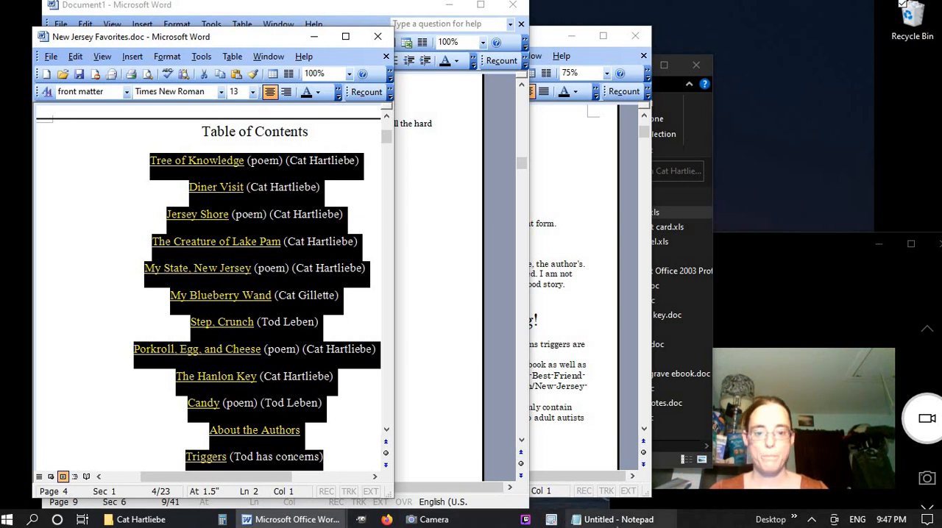
left_click(618, 519)
key("ctrl+v")
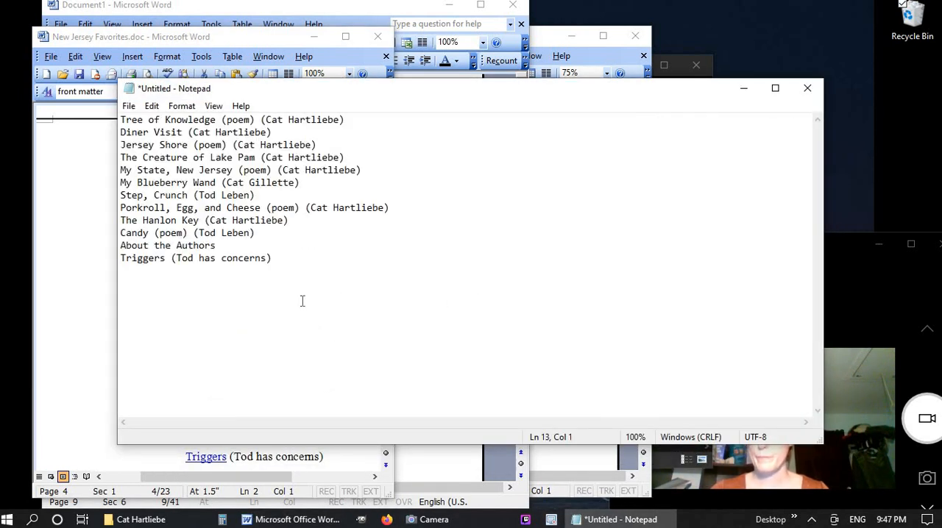
Remove the About the Authors line and the parenthetical note after Triggers from the Notepad list
left_click_drag(218, 245, 87, 250)
key("Delete")
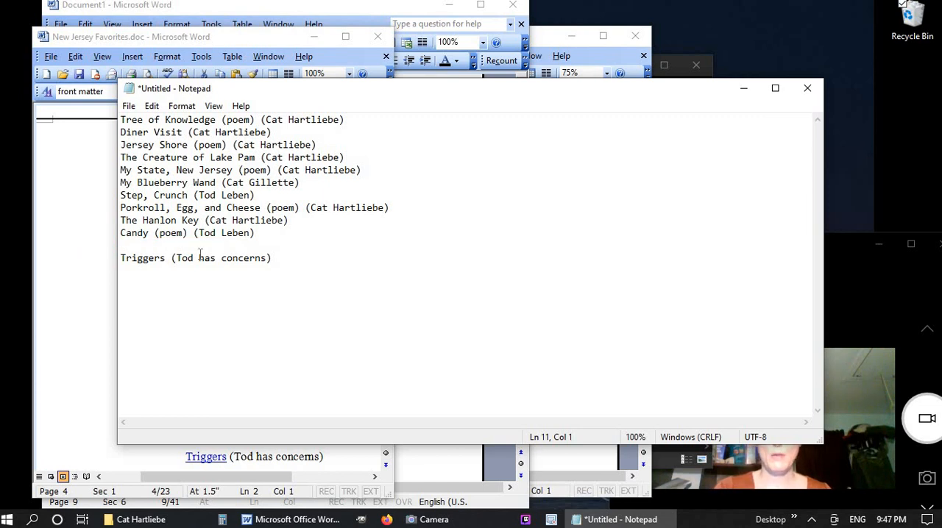
key("Delete")
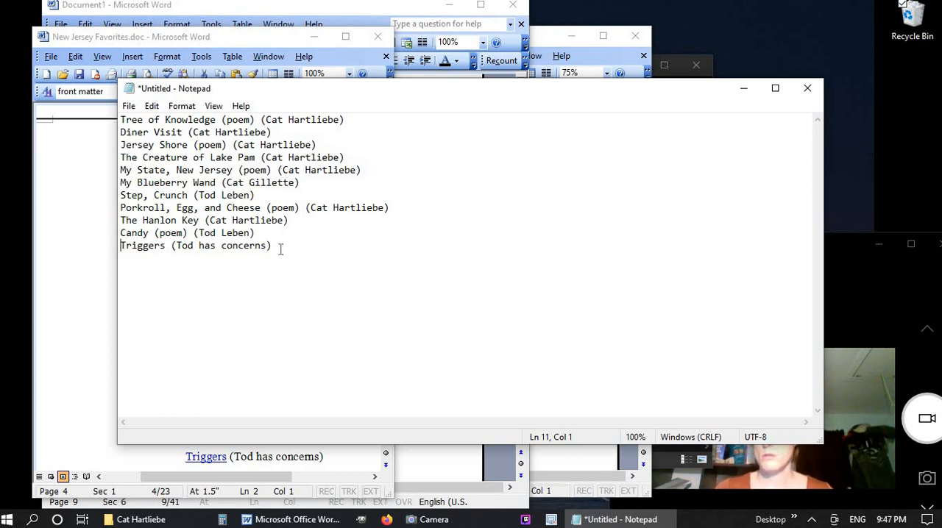
left_click_drag(281, 249, 175, 248)
key("Delete")
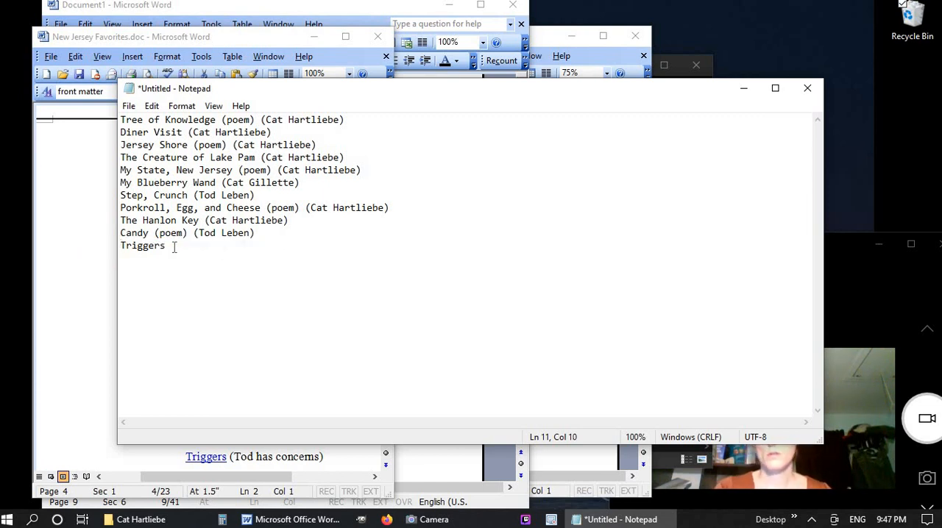
Copy the whole trimmed list, then return to Document1 and enter the heading "New Jersey Favorites" on the blank page 8
key("ctrl+a")
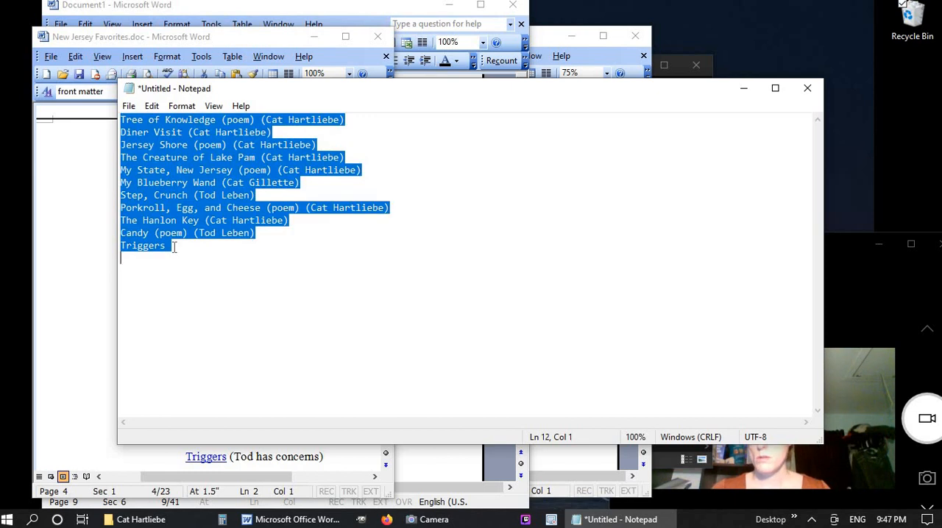
left_click(19, 401)
left_click(293, 519)
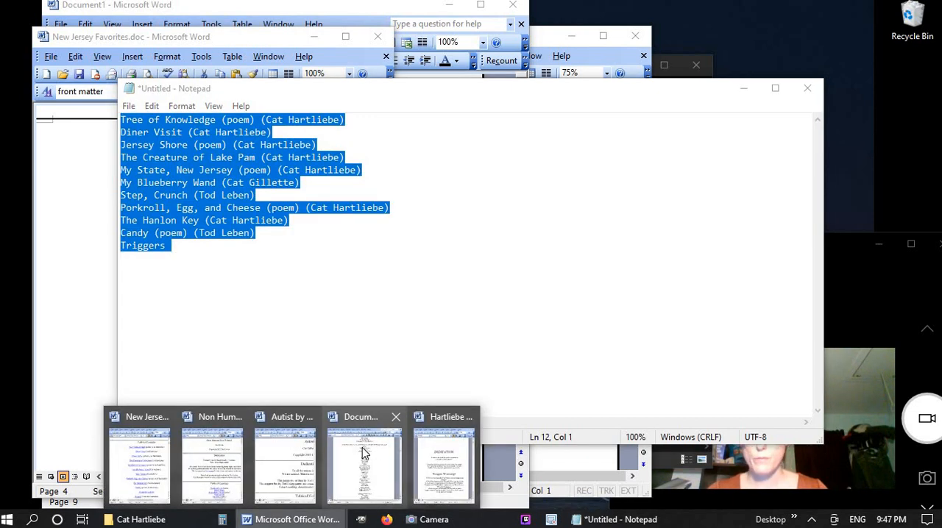
left_click(361, 452)
scroll(371, 378, "up", 20)
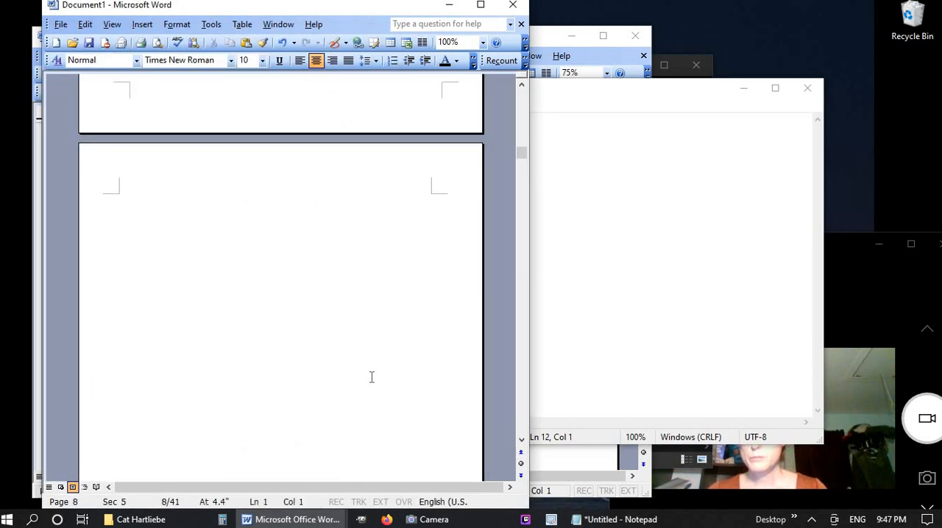
scroll(371, 378, "down", 10)
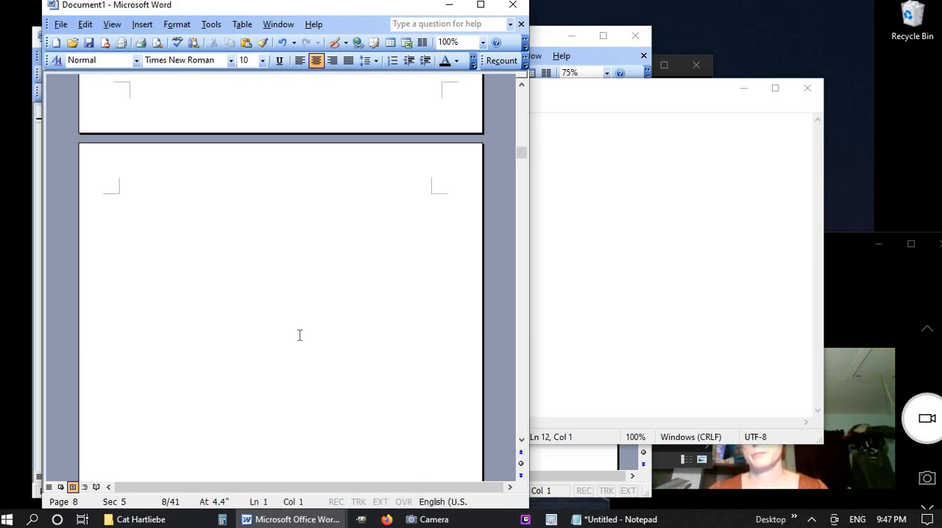
type("ew Jersey D")
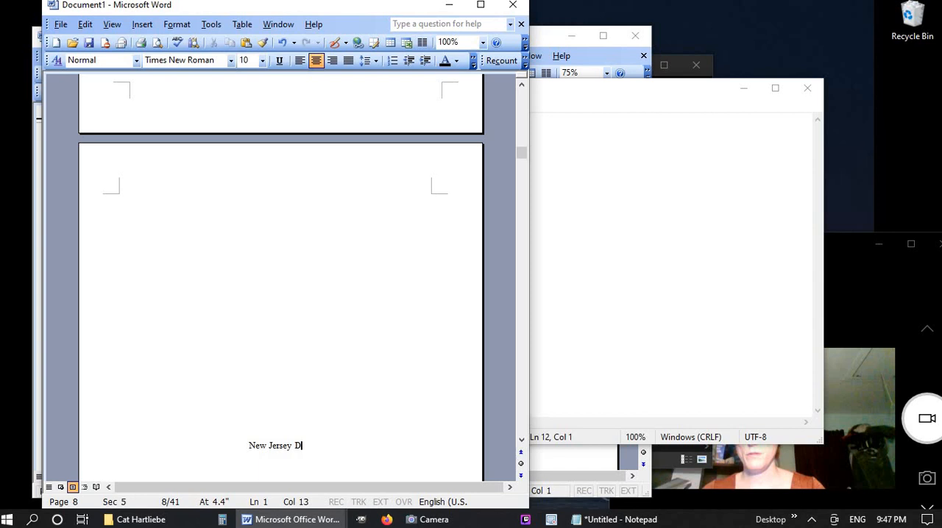
key("BackSpace")
type("F")
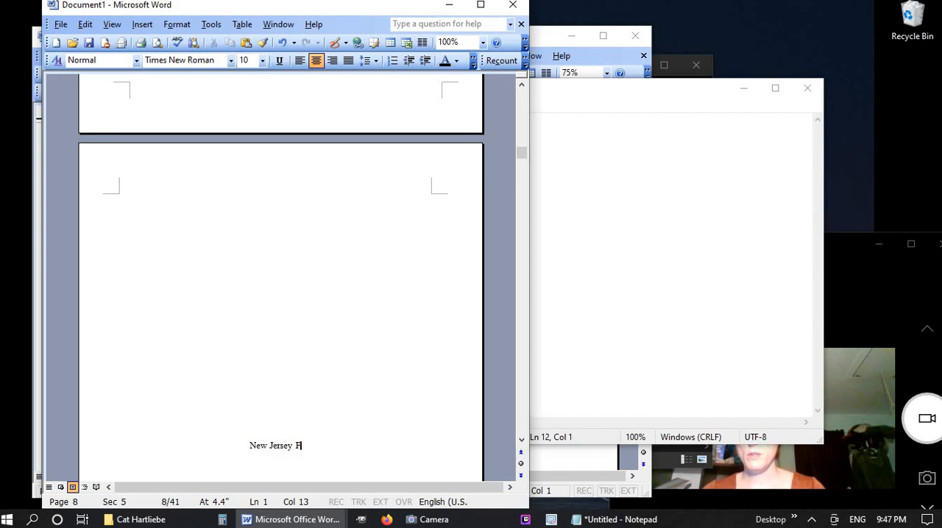
type("avorites")
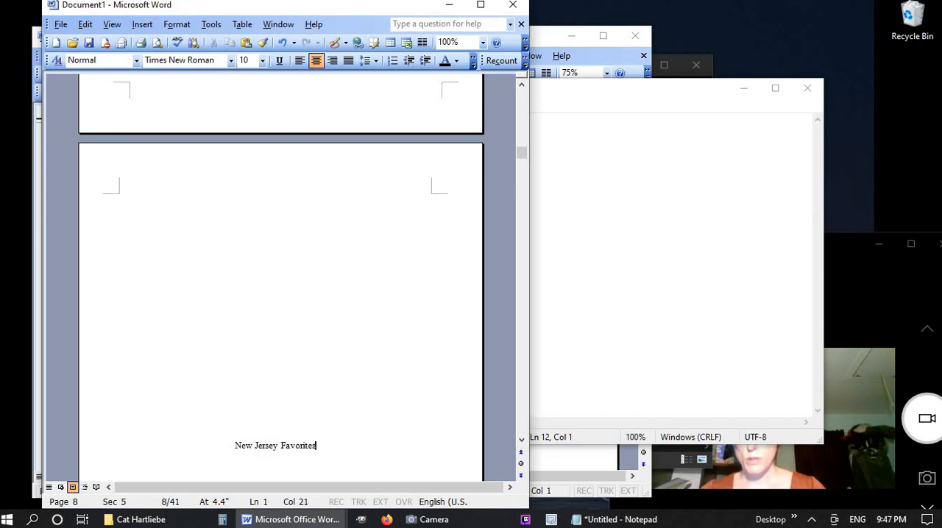
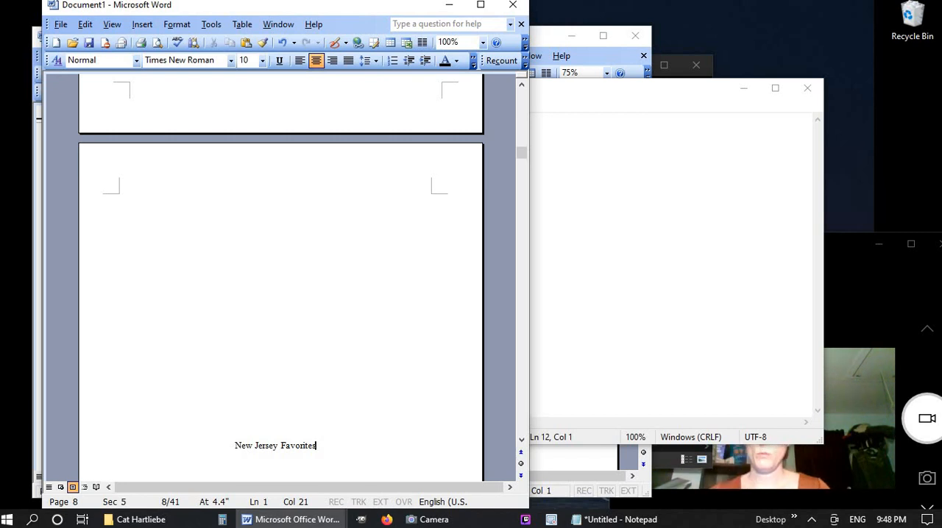
Paste the copied title list below the New Jersey Favorites heading and convert it into a single-column table
key("Return")
key("Return")
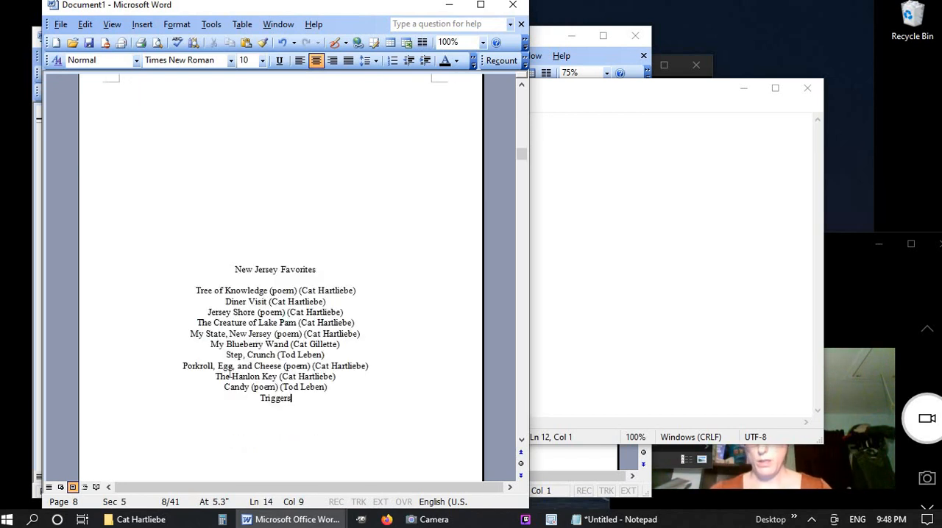
left_click_drag(293, 398, 184, 294)
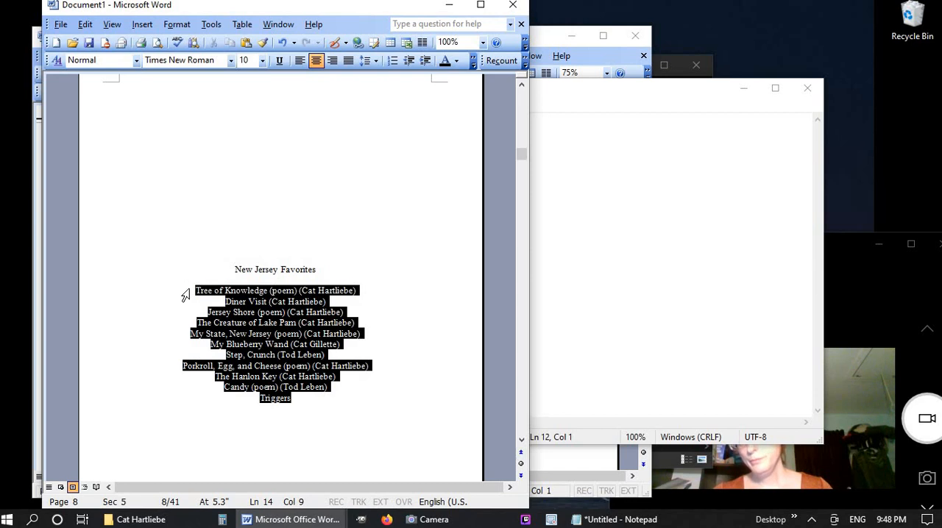
left_click(390, 42)
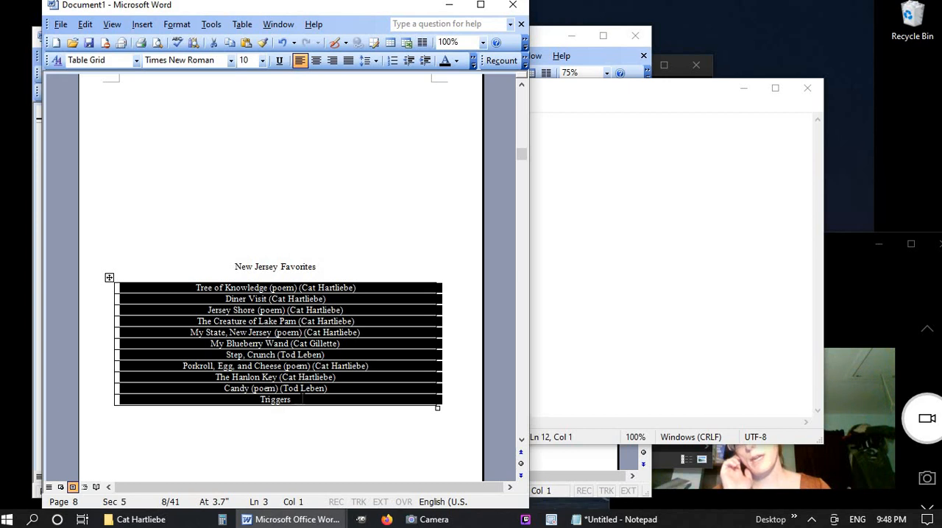
Remove the poem and author notes after Tree of Knowledge, Diner Visit and Jersey Shore in the table
left_click(368, 287)
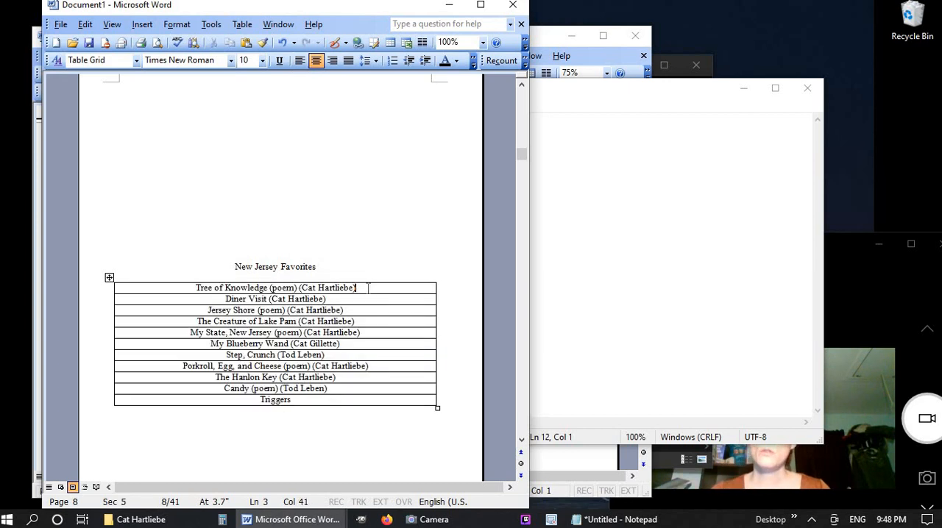
key("BackSpace")
key("BackSpace")
key("BackSpace")
key("BackSpace")
key("BackSpace")
key("BackSpace")
key("BackSpace")
key("BackSpace")
key("BackSpace")
key("BackSpace")
key("BackSpace")
key("BackSpace")
key("BackSpace")
key("BackSpace")
key("BackSpace")
key("BackSpace")
key("BackSpace")
key("BackSpace")
key("BackSpace")
key("BackSpace")
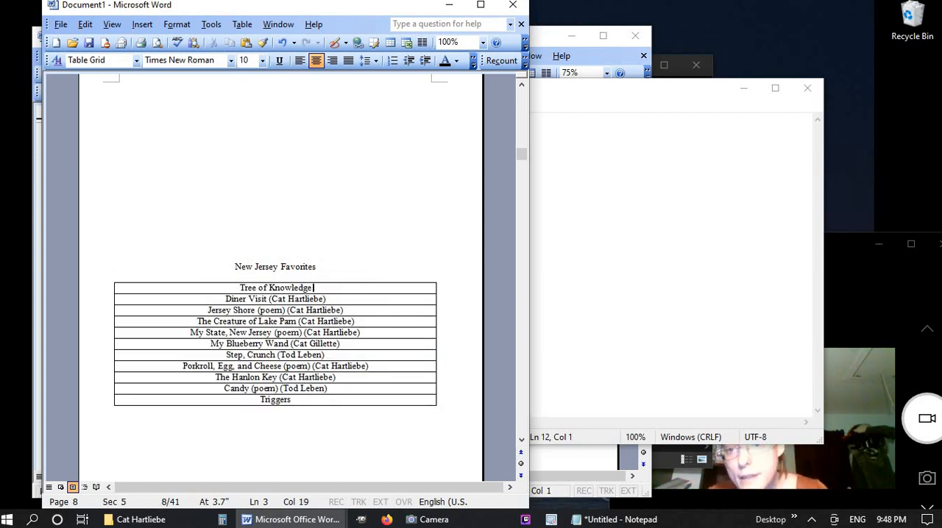
left_click(360, 299)
key("BackSpace")
key("BackSpace")
key("BackSpace")
key("BackSpace")
key("BackSpace")
key("BackSpace")
key("BackSpace")
key("BackSpace")
key("BackSpace")
key("BackSpace")
key("BackSpace")
key("BackSpace")
key("BackSpace")
key("BackSpace")
key("BackSpace")
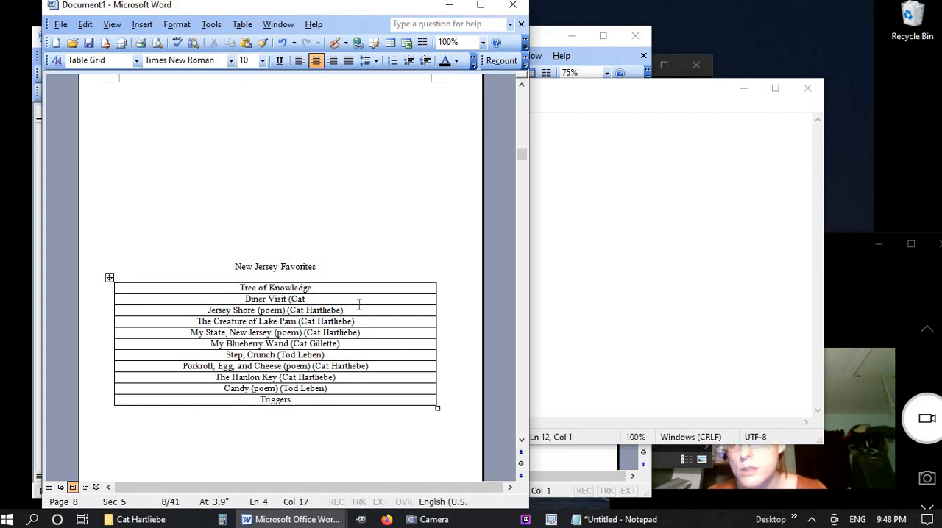
left_click(363, 310)
key("BackSpace")
key("BackSpace")
key("BackSpace")
key("BackSpace")
key("BackSpace")
key("BackSpace")
key("BackSpace")
key("BackSpace")
key("BackSpace")
key("BackSpace")
key("BackSpace")
key("BackSpace")
key("BackSpace")
key("BackSpace")
key("BackSpace")
key("BackSpace")
key("BackSpace")
key("BackSpace")
key("BackSpace")
key("BackSpace")
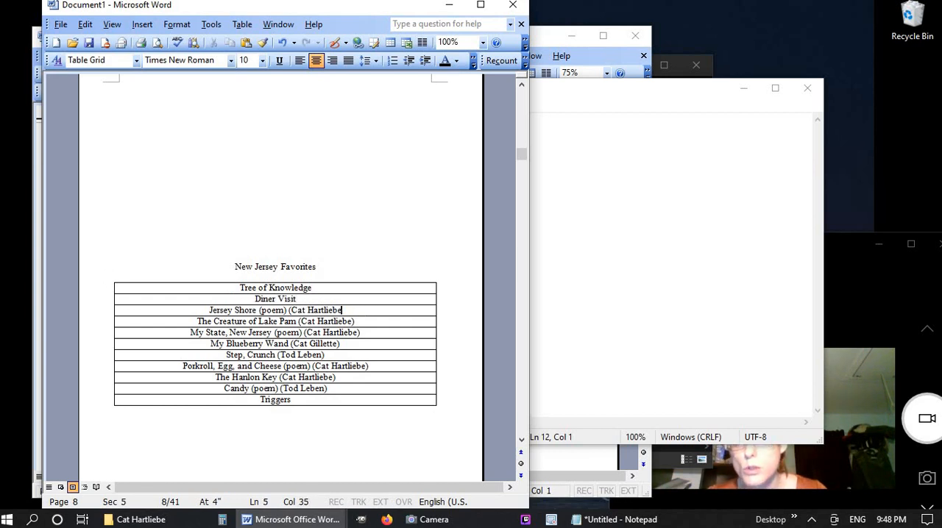
key("BackSpace")
key("BackSpace")
key("BackSpace")
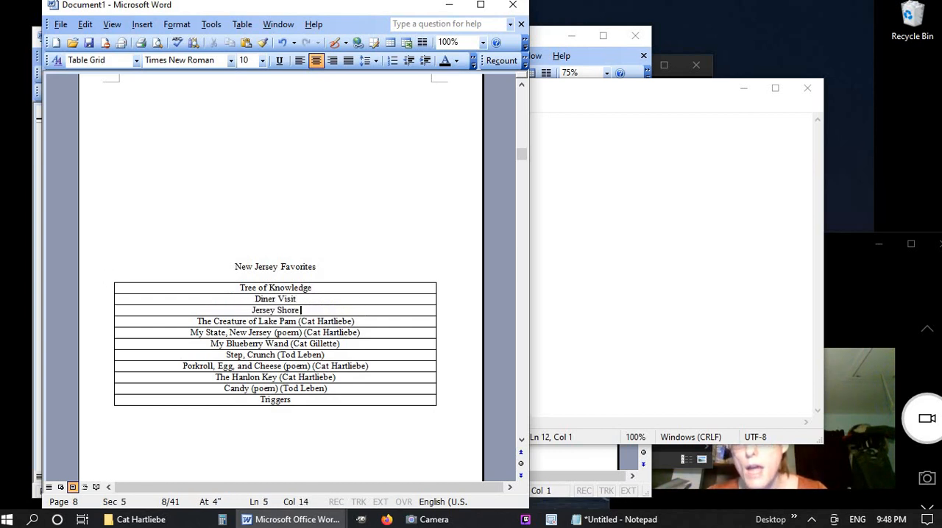
Strip the parenthetical notes from The Creature of Lake Pam, My State, New Jersey and My Blueberry Wand
left_click(372, 322)
key("BackSpace")
key("BackSpace")
key("BackSpace")
key("BackSpace")
key("BackSpace")
key("BackSpace")
key("BackSpace")
key("BackSpace")
key("BackSpace")
key("BackSpace")
key("BackSpace")
key("BackSpace")
key("BackSpace")
key("BackSpace")
key("BackSpace")
key("BackSpace")
key("BackSpace")
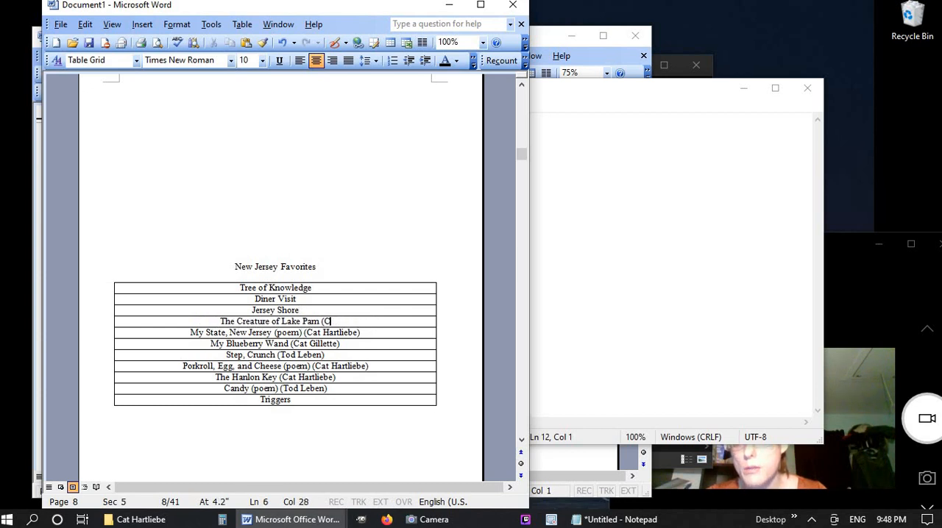
key("BackSpace")
key("BackSpace")
key("BackSpace")
key("BackSpace")
key("BackSpace")
key("BackSpace")
key("BackSpace")
key("BackSpace")
key("BackSpace")
key("BackSpace")
key("BackSpace")
key("BackSpace")
key("BackSpace")
key("BackSpace")
key("BackSpace")
key("BackSpace")
key("BackSpace")
key("BackSpace")
key("BackSpace")
key("BackSpace")
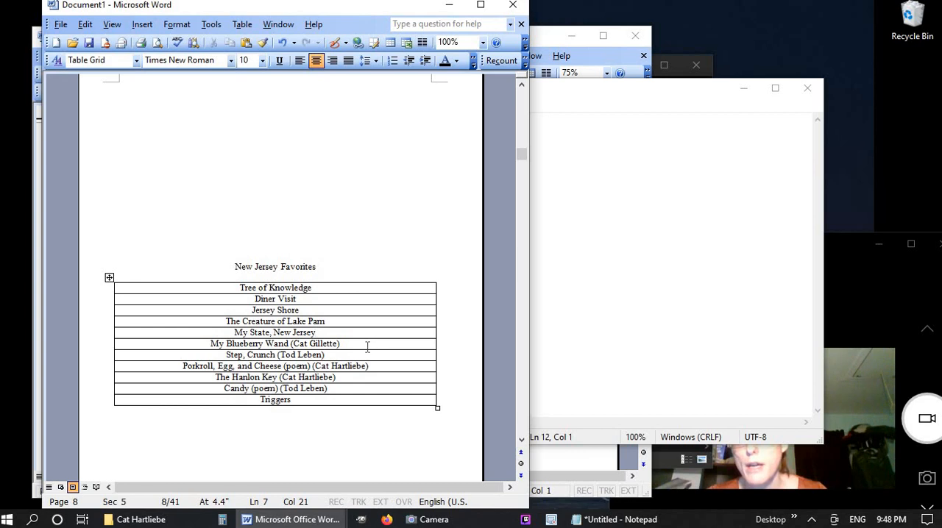
left_click(367, 345)
key("BackSpace")
key("BackSpace")
key("BackSpace")
key("BackSpace")
key("BackSpace")
key("BackSpace")
key("BackSpace")
key("BackSpace")
key("BackSpace")
key("BackSpace")
key("BackSpace")
key("BackSpace")
key("BackSpace")
key("BackSpace")
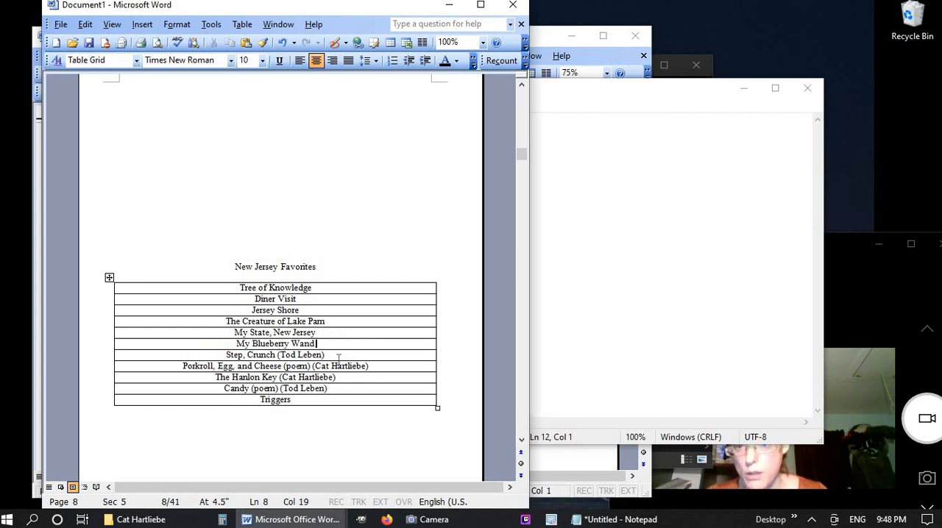
Trim the Step, Crunch and Porkroll, Egg, and Cheese rows to their titles only
left_click(335, 356)
key("BackSpace")
key("BackSpace")
key("BackSpace")
key("BackSpace")
key("BackSpace")
key("BackSpace")
key("BackSpace")
key("BackSpace")
key("BackSpace")
key("BackSpace")
key("BackSpace")
key("BackSpace")
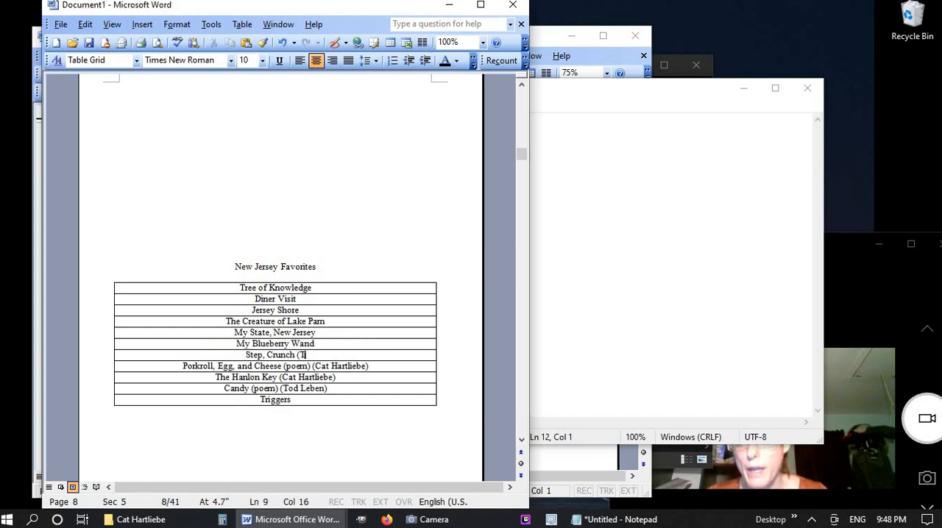
left_click(373, 368)
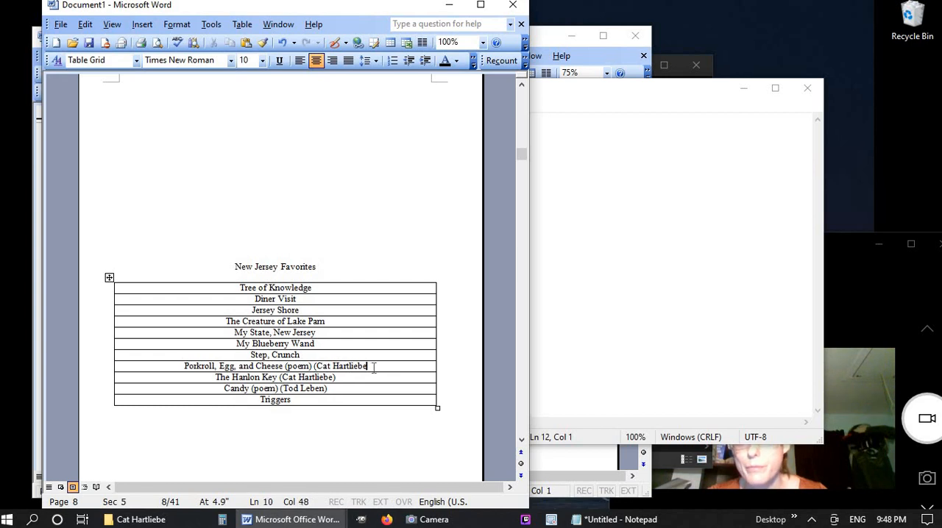
key("BackSpace")
key("BackSpace")
key("BackSpace")
key("BackSpace")
key("BackSpace")
key("BackSpace")
key("BackSpace")
key("BackSpace")
key("BackSpace")
key("BackSpace")
key("BackSpace")
key("BackSpace")
key("BackSpace")
key("BackSpace")
key("BackSpace")
key("BackSpace")
key("BackSpace")
key("BackSpace")
key("BackSpace")
key("BackSpace")
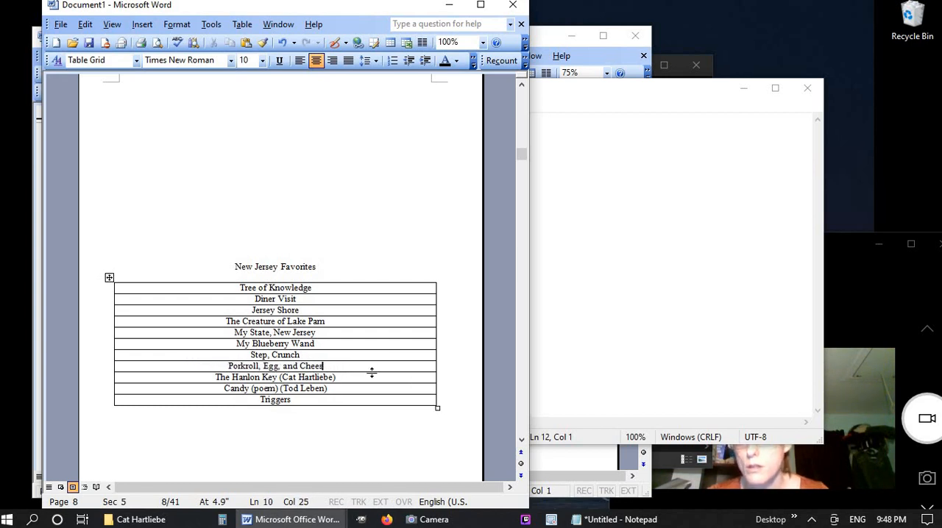
type("e")
Delete the poem and author notes following The Hanlon Key and Candy
left_click(356, 379)
key("BackSpace")
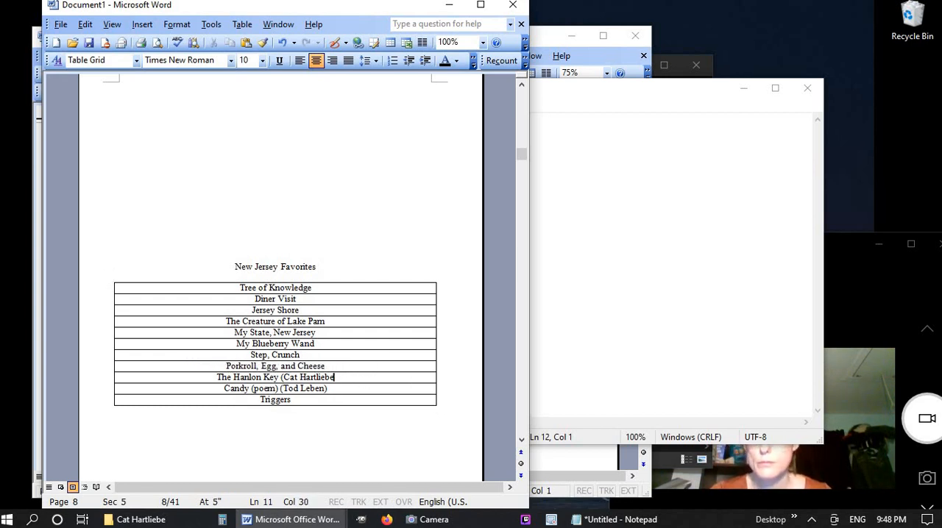
key("BackSpace")
key("BackSpace")
key("BackSpace")
key("BackSpace")
key("BackSpace")
key("BackSpace")
key("BackSpace")
key("BackSpace")
key("BackSpace")
key("BackSpace")
key("BackSpace")
key("BackSpace")
key("BackSpace")
key("BackSpace")
key("BackSpace")
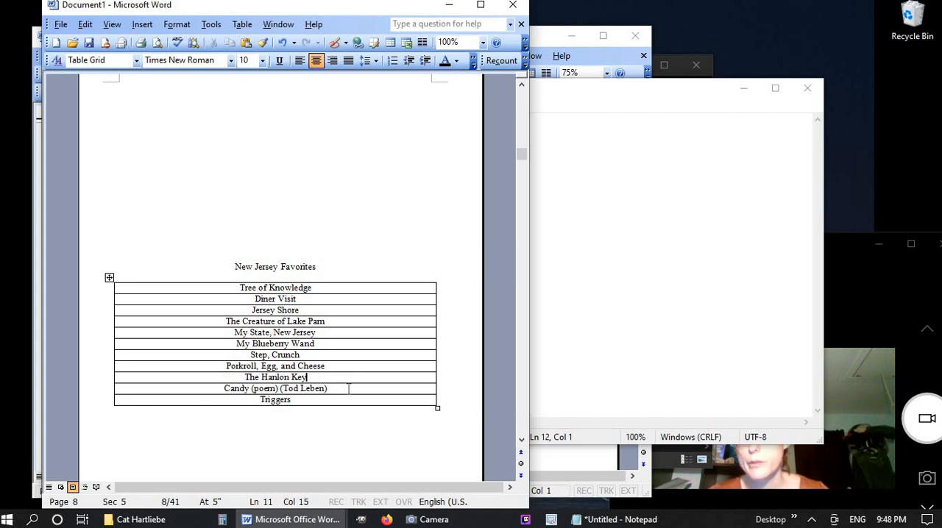
left_click(349, 388)
key("BackSpace")
key("BackSpace")
key("BackSpace")
key("BackSpace")
key("BackSpace")
key("BackSpace")
key("BackSpace")
key("BackSpace")
key("BackSpace")
key("BackSpace")
key("BackSpace")
key("BackSpace")
key("BackSpace")
key("BackSpace")
key("BackSpace")
key("BackSpace")
key("BackSpace")
key("BackSpace")
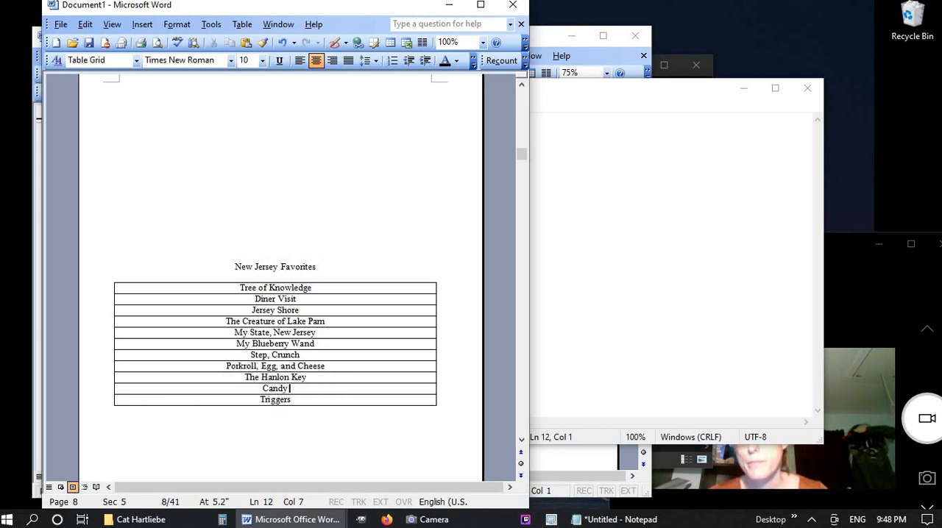
Narrow the title column so the longest titles just fit on one line, and centre the titles in their cells
left_click(343, 279)
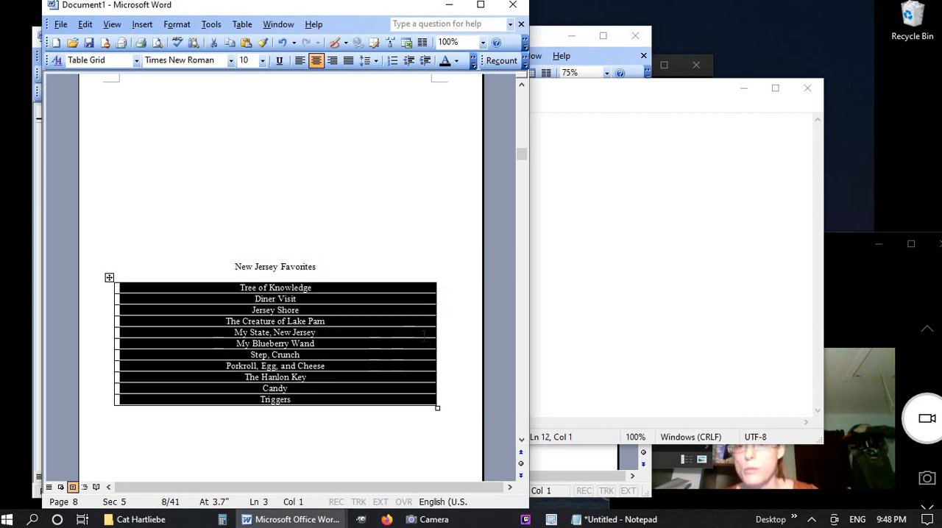
left_click_drag(434, 343, 210, 349)
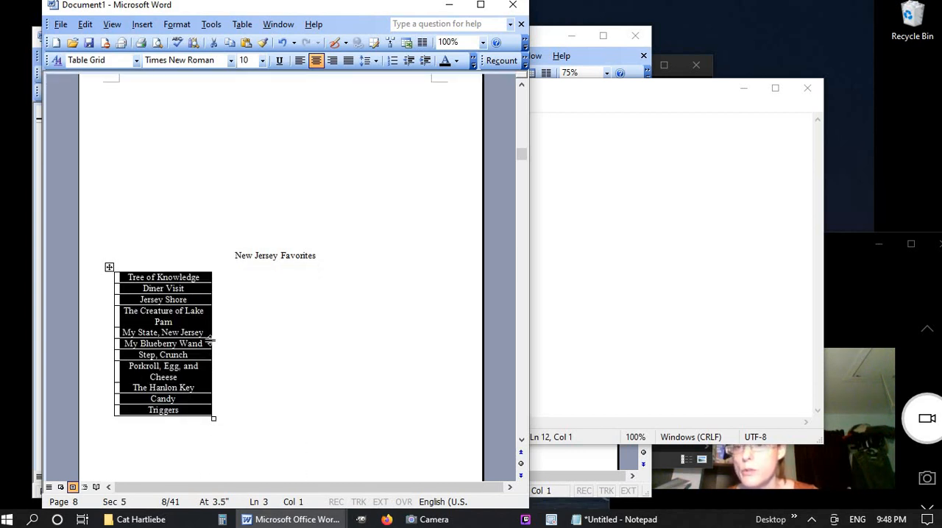
left_click(210, 340)
left_click_drag(213, 341, 228, 342)
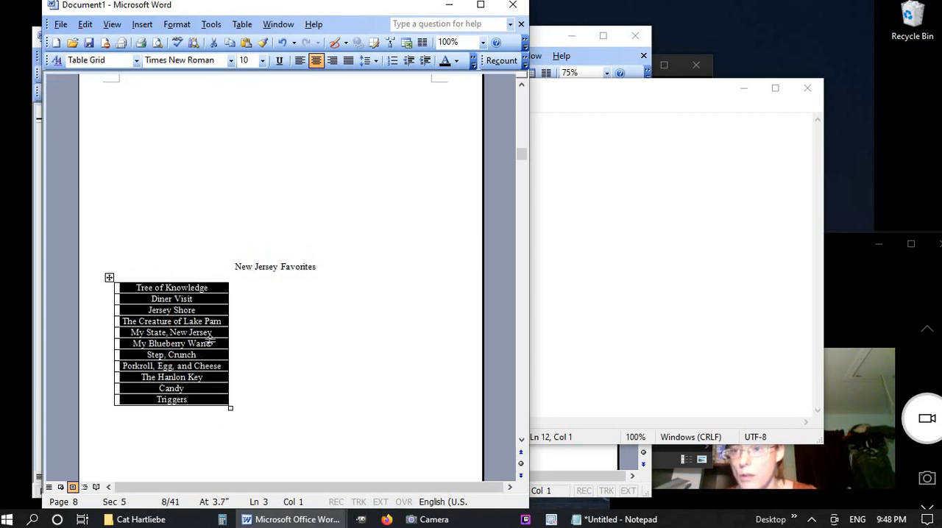
left_click(300, 60)
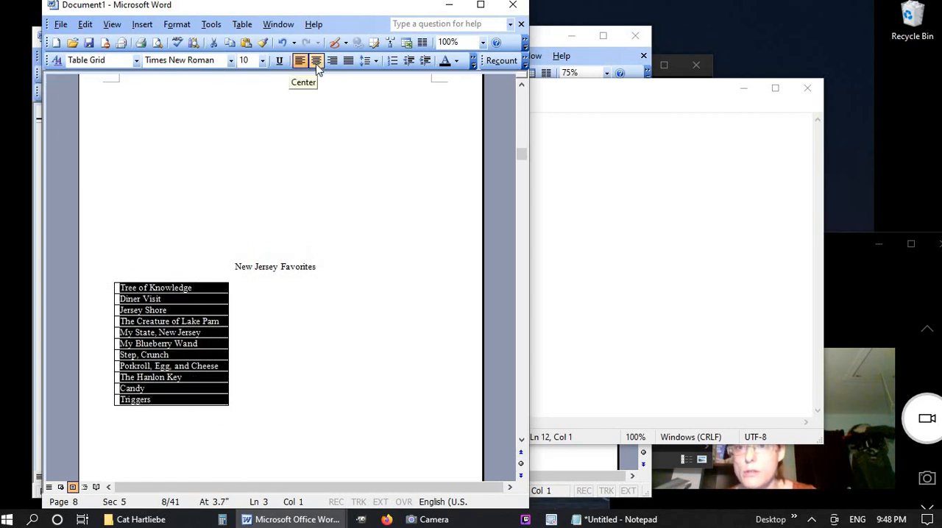
left_click(317, 61)
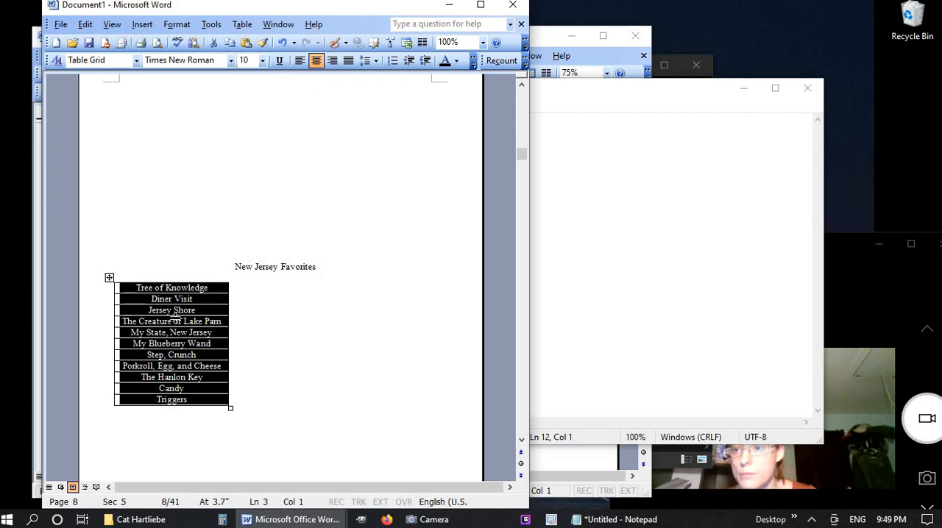
Insert an empty column to the right of the New Jersey Favorites titles
left_click(242, 24)
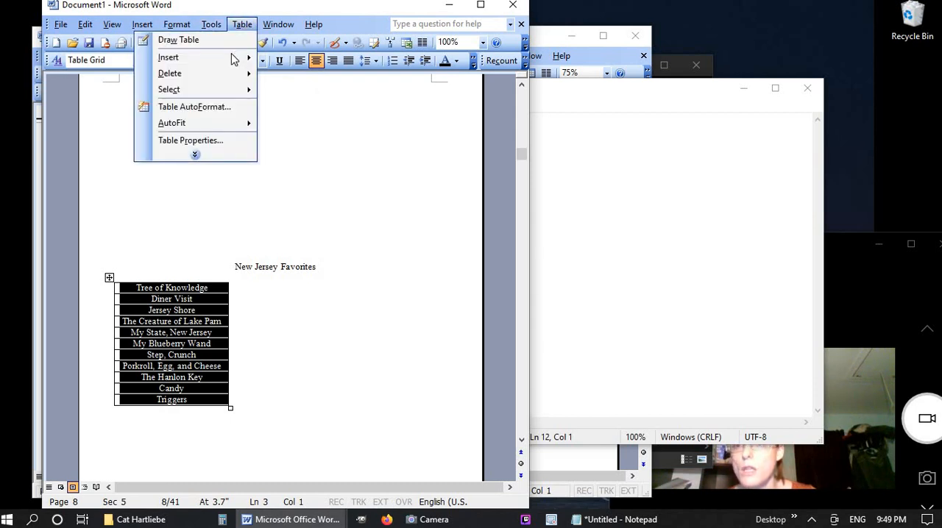
mouse_move(240, 58)
left_click(115, 94)
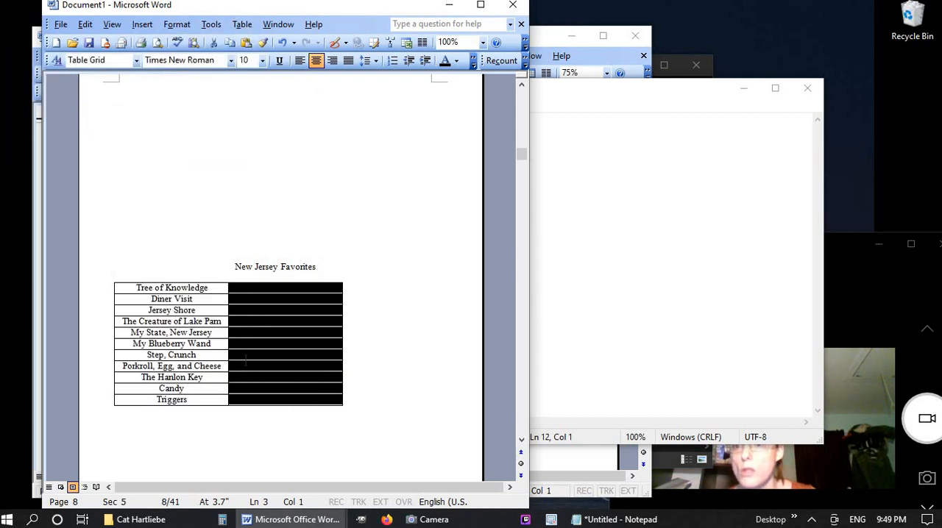
Centre the whole two-column table under the New Jersey Favorites heading and narrow its empty second column
left_click_drag(223, 276, 277, 274)
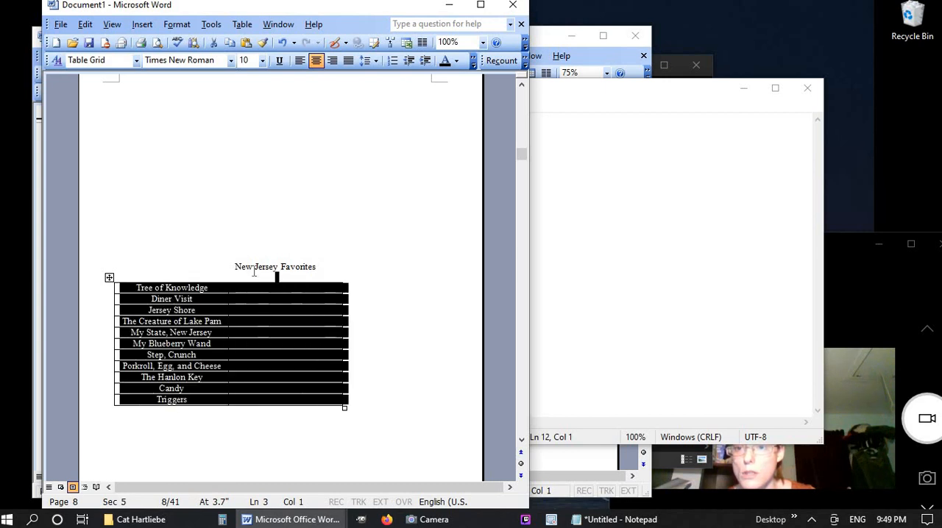
left_click(316, 61)
left_click(285, 343)
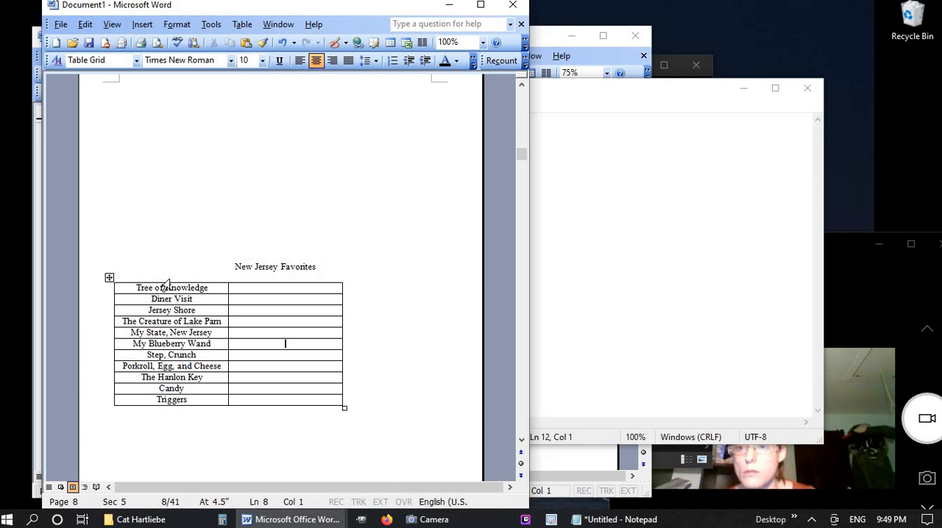
left_click_drag(169, 281, 209, 301)
left_click(209, 302)
left_click_drag(100, 290, 105, 412)
left_click(316, 60)
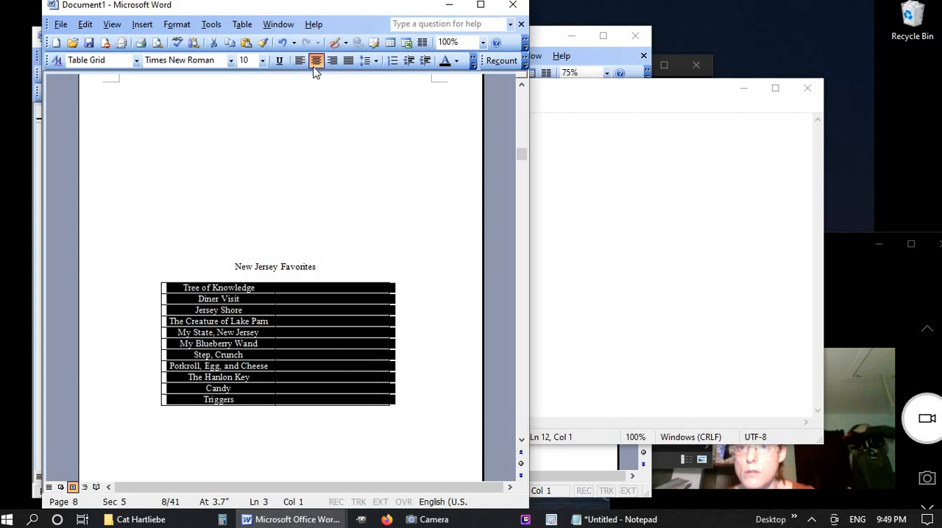
left_click(357, 277)
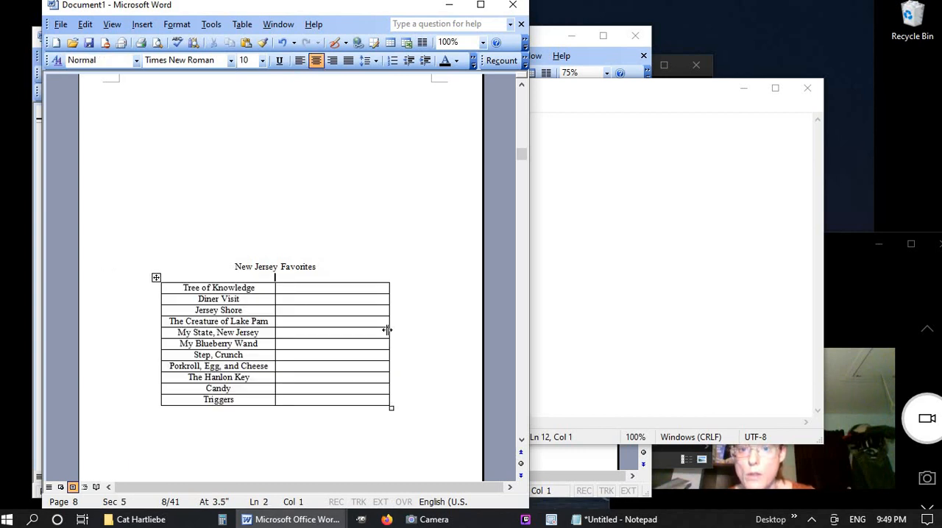
left_click_drag(377, 331, 306, 336)
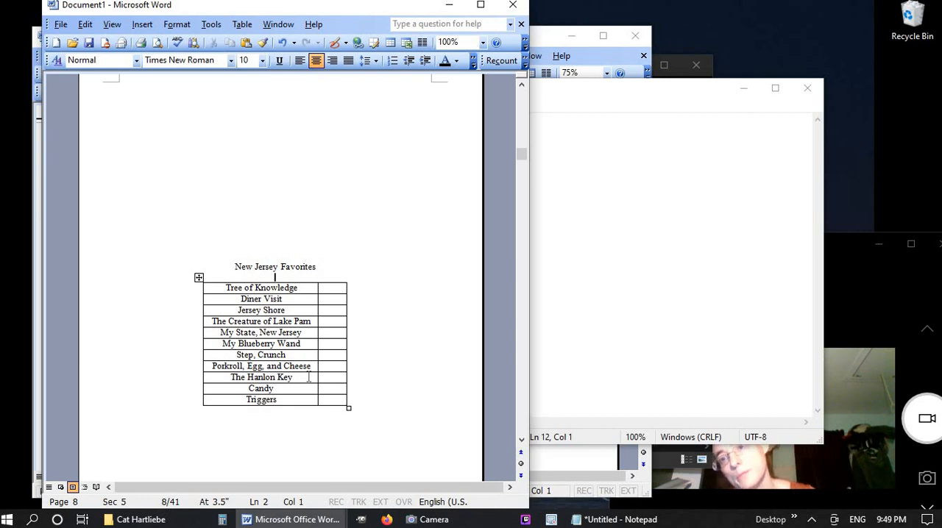
Remove all borders from the contents table under the If Non Humans Could Talk... heading
scroll(226, 403, "up", 15)
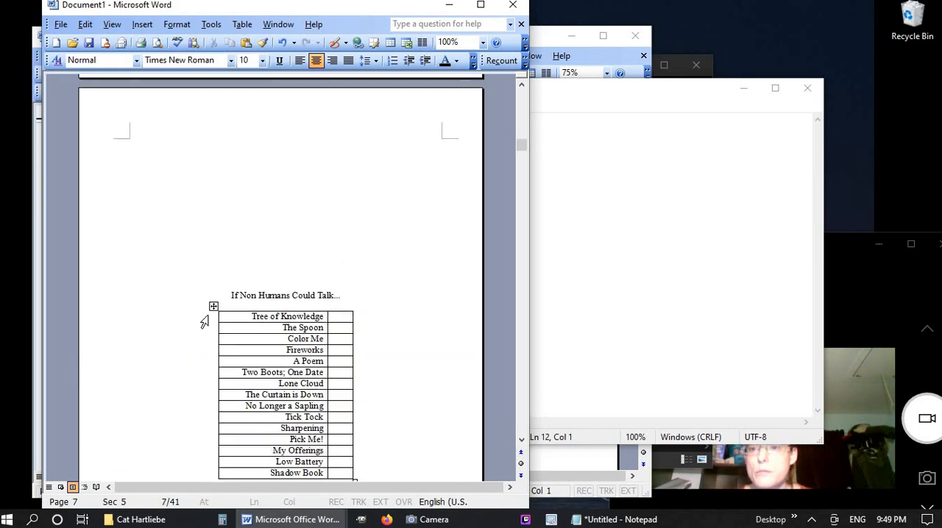
left_click_drag(203, 322, 204, 476)
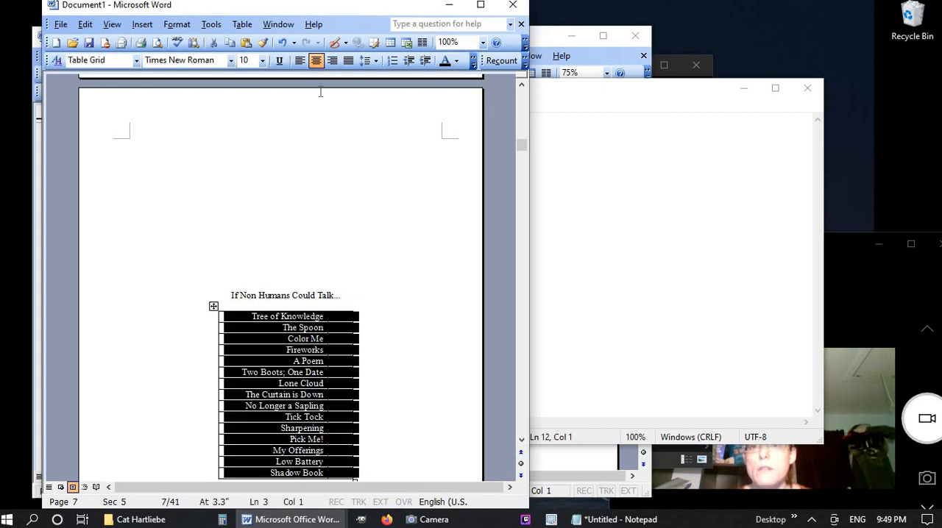
left_click(242, 25)
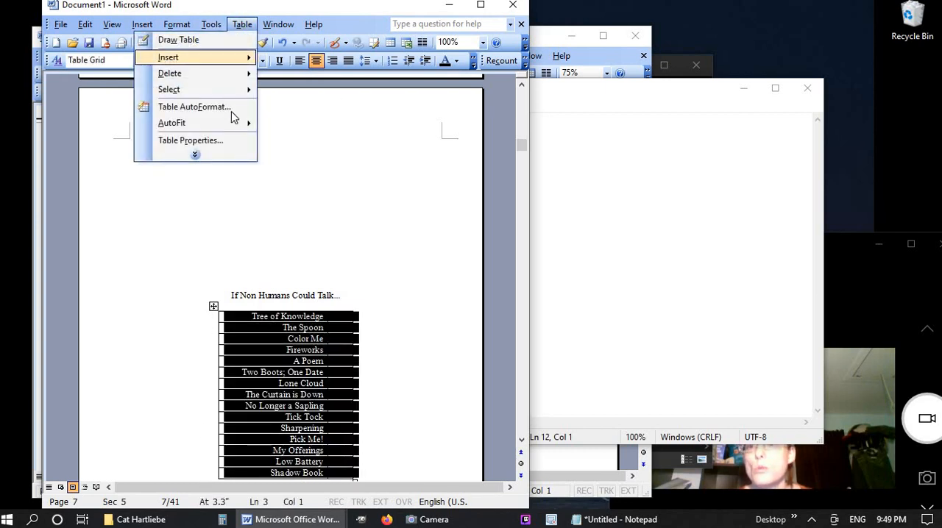
left_click(235, 158)
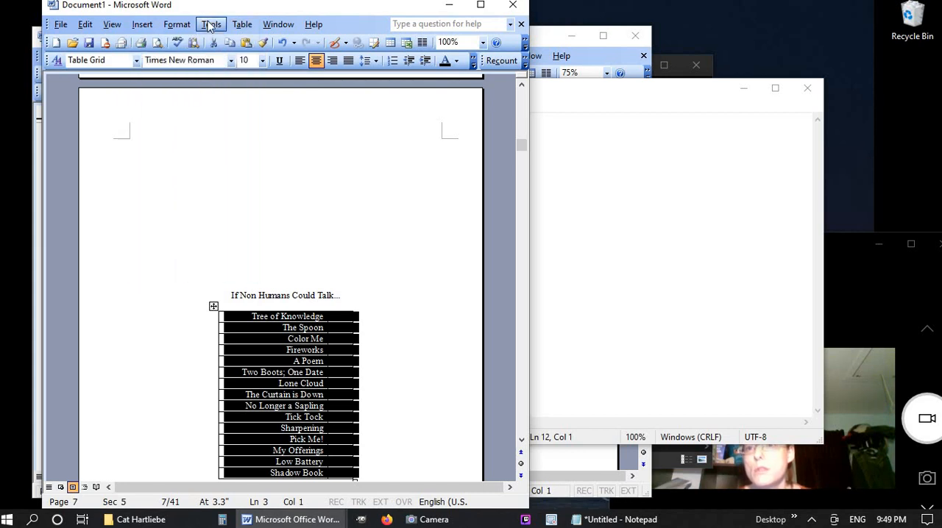
mouse_move(164, 33)
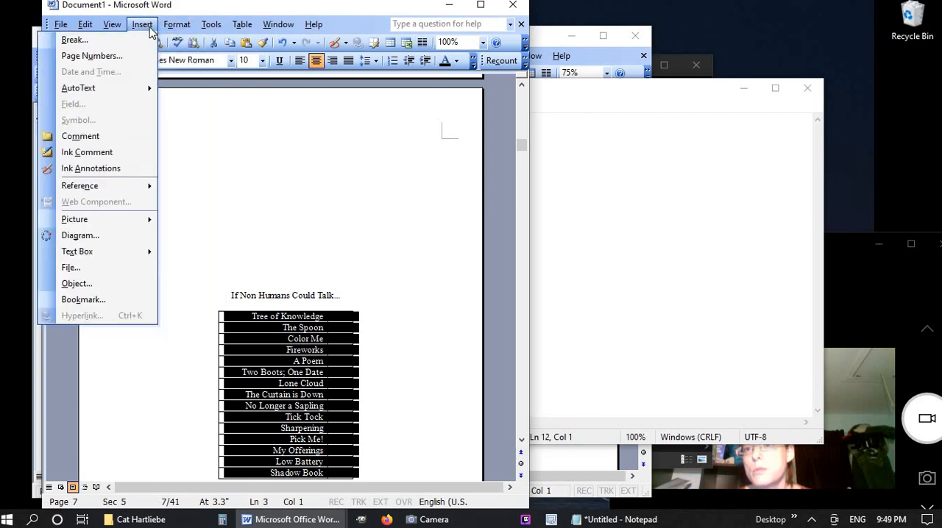
mouse_move(117, 25)
mouse_move(187, 24)
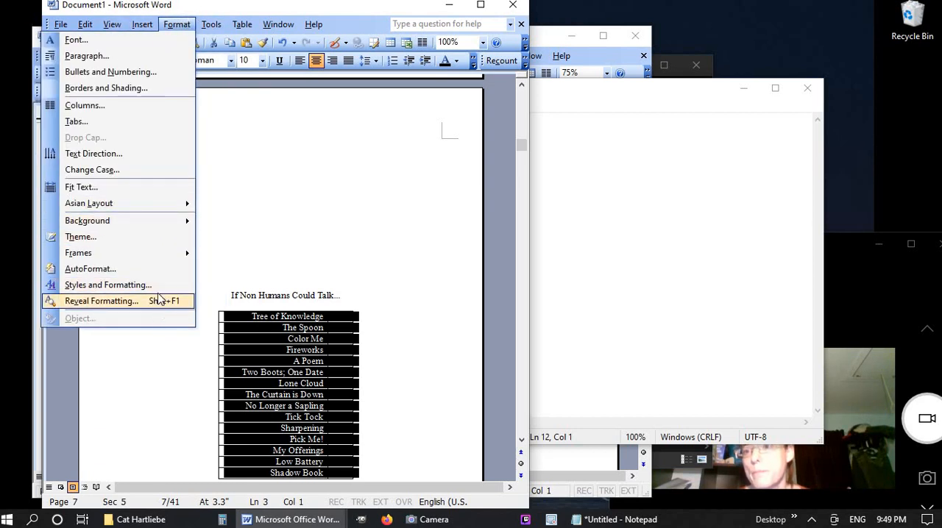
left_click(144, 88)
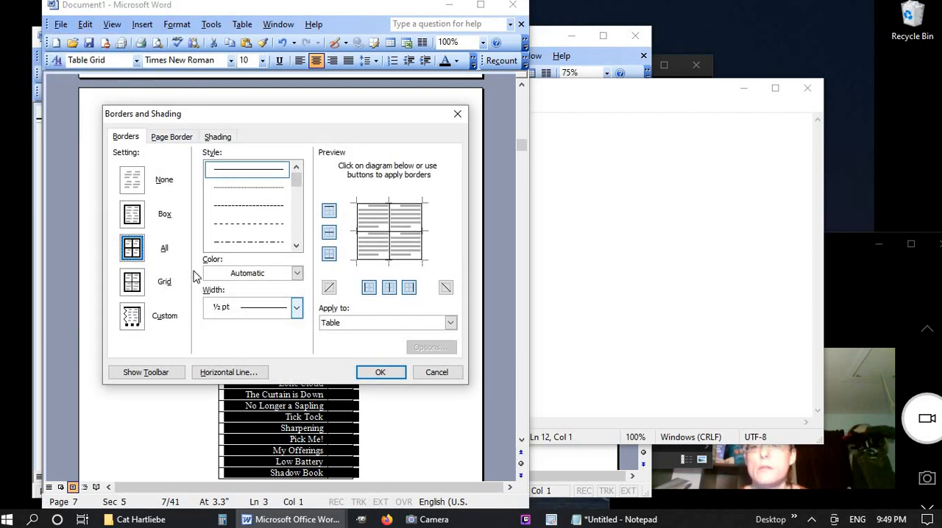
left_click(135, 181)
left_click(380, 372)
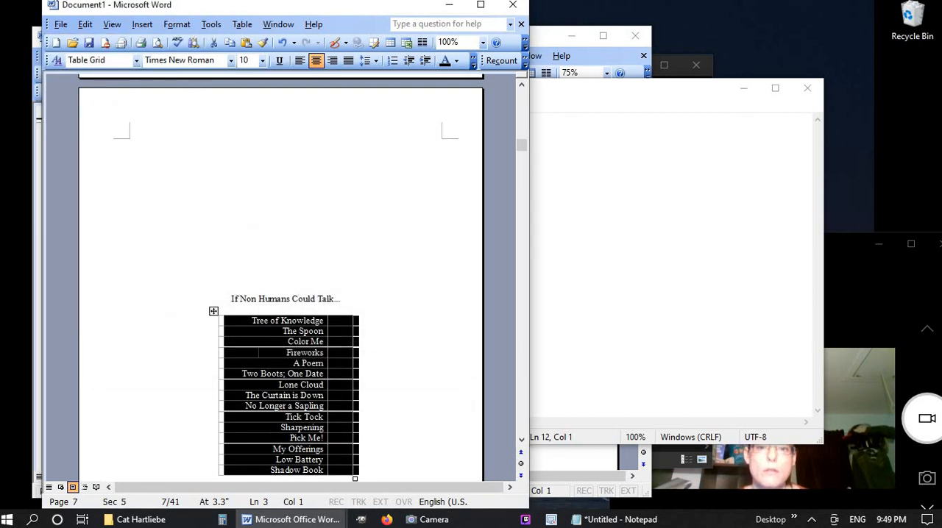
Remove all borders from the two-column contents table under the New Jersey Favorites heading
scroll(361, 311, "down", 15)
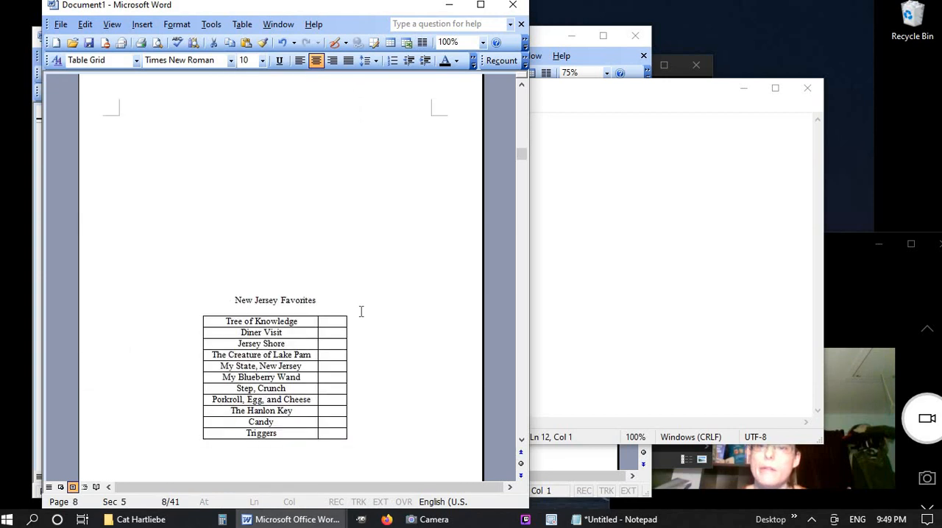
left_click_drag(185, 192, 192, 305)
left_click(143, 30)
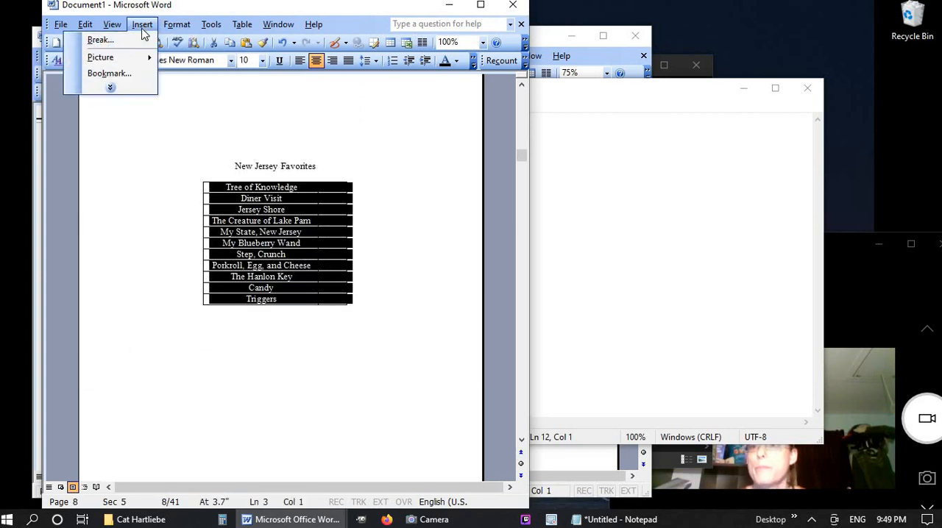
mouse_move(177, 24)
left_click(175, 59)
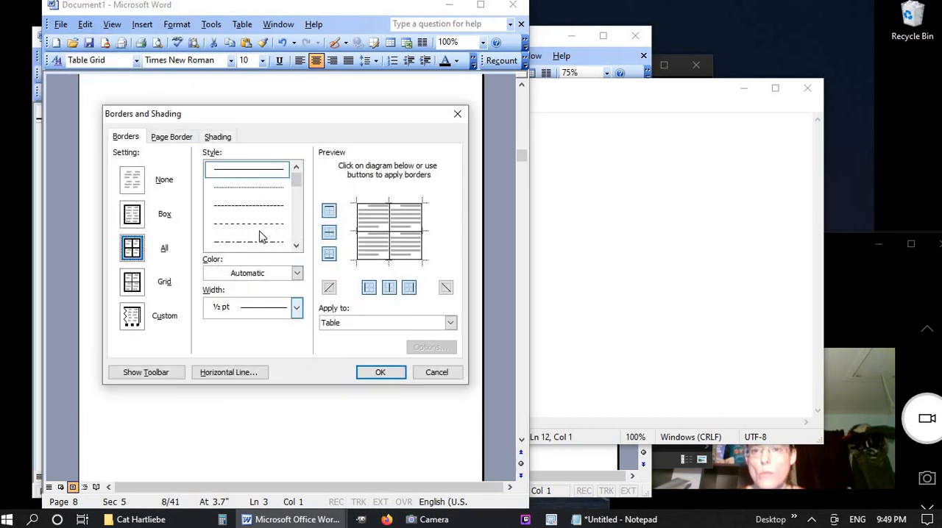
left_click(133, 186)
left_click(384, 373)
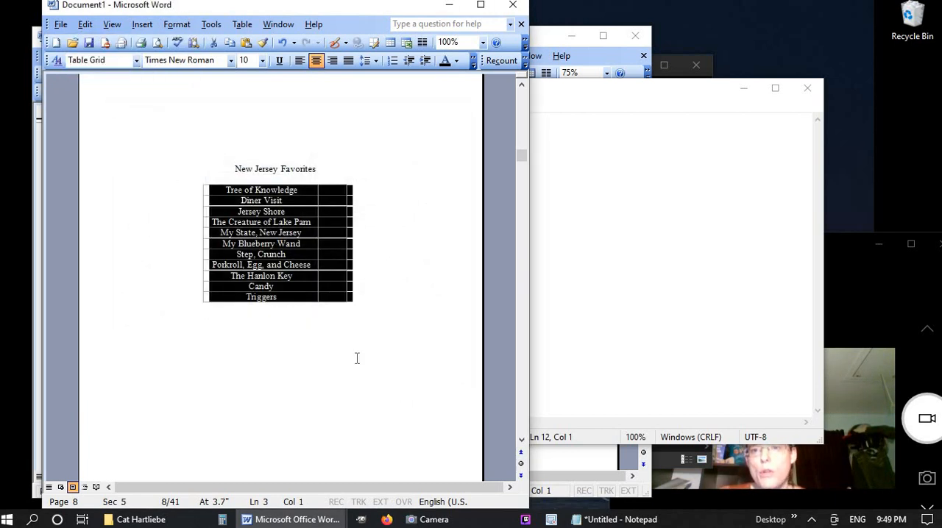
scroll(356, 359, "down", 4)
scroll(356, 359, "up", 5)
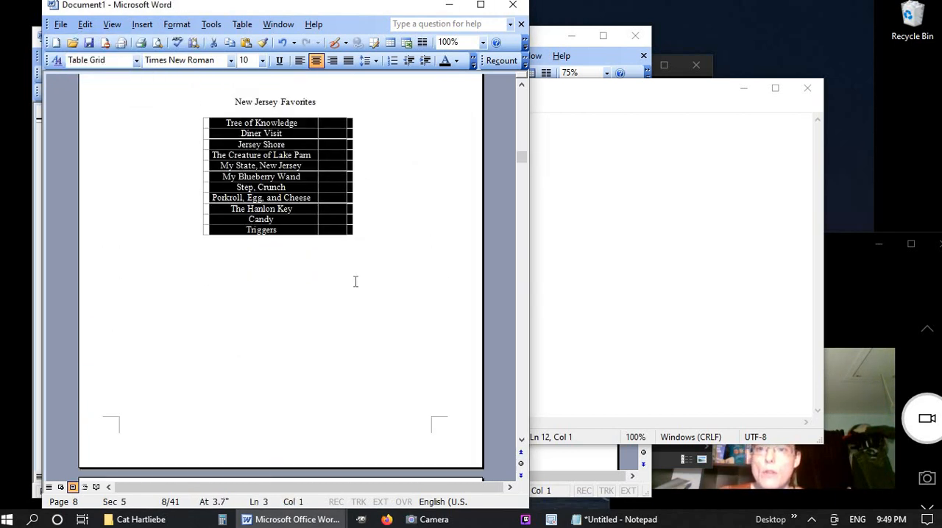
left_click(355, 282)
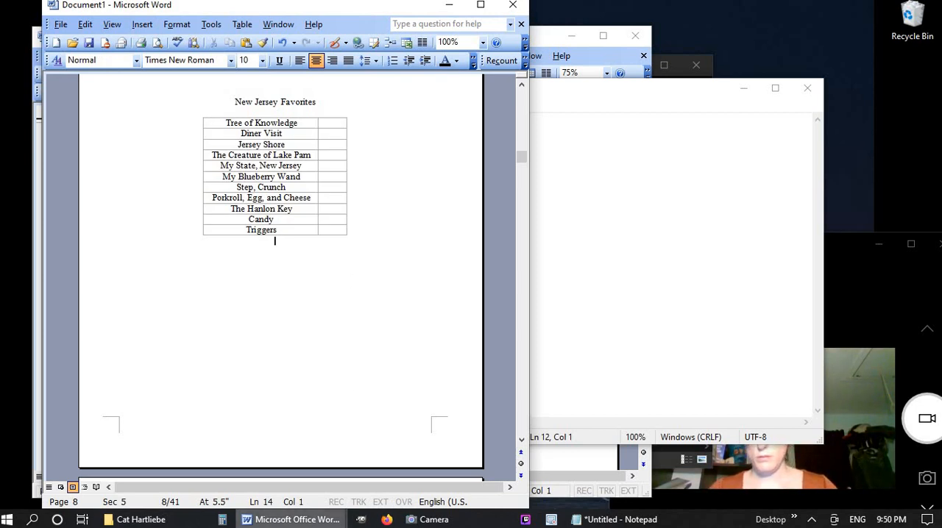
Delete the break before the blank last page of Document1 and insert a Next page section break after the final poem instead
left_click(298, 519)
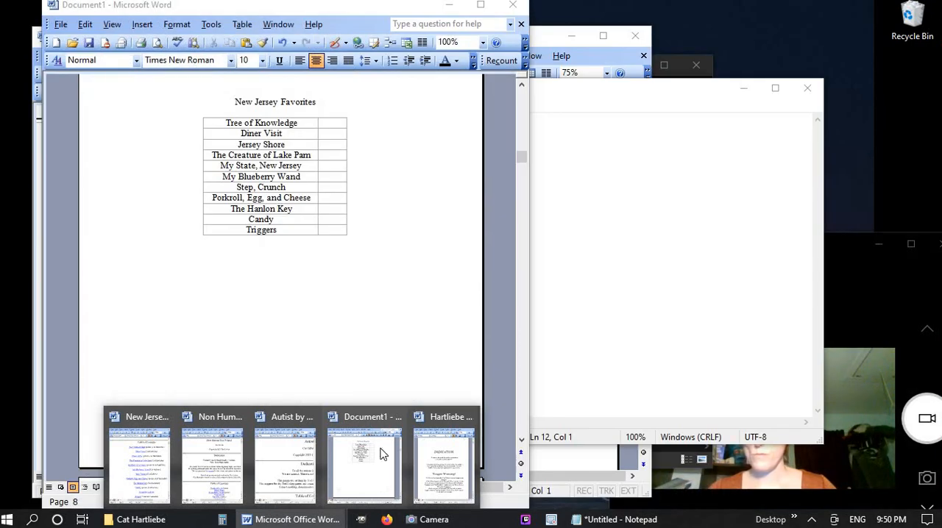
left_click(383, 455)
scroll(358, 378, "down", 5)
key("ctrl+End")
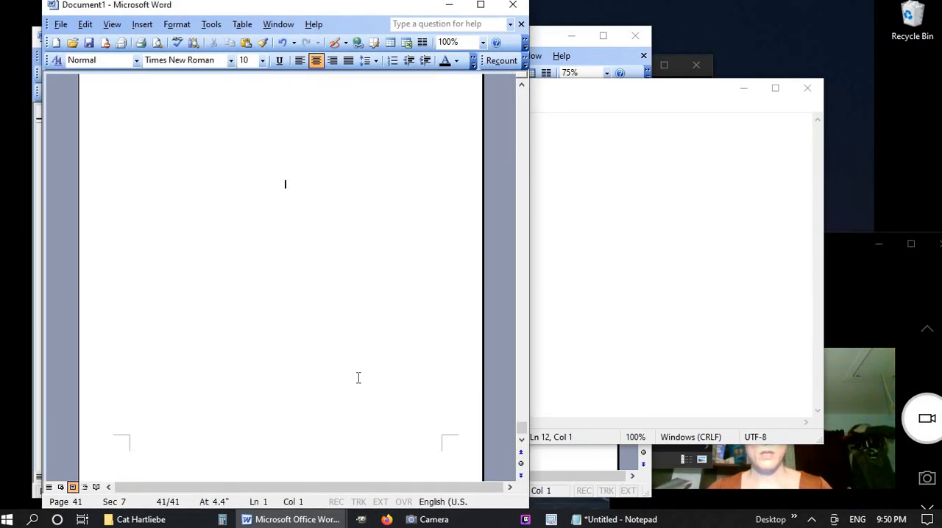
scroll(358, 378, "up", 10)
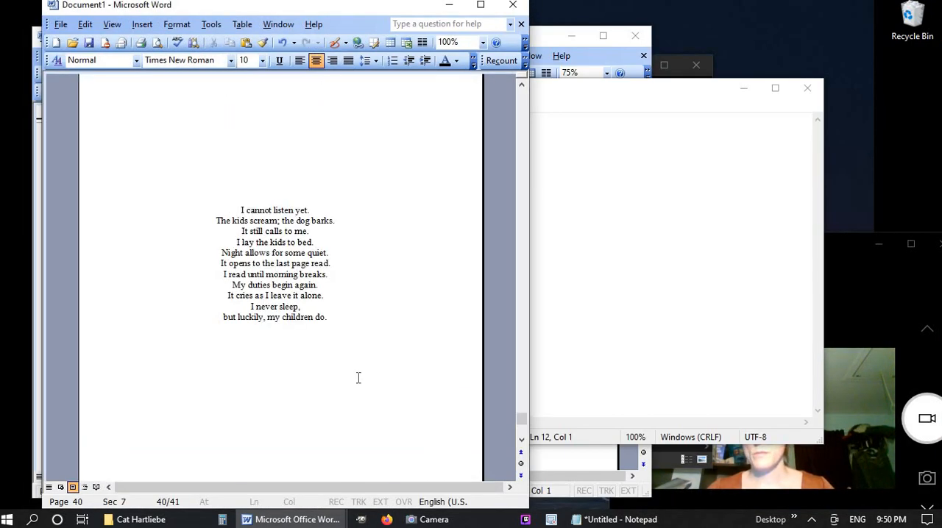
scroll(358, 378, "down", 5)
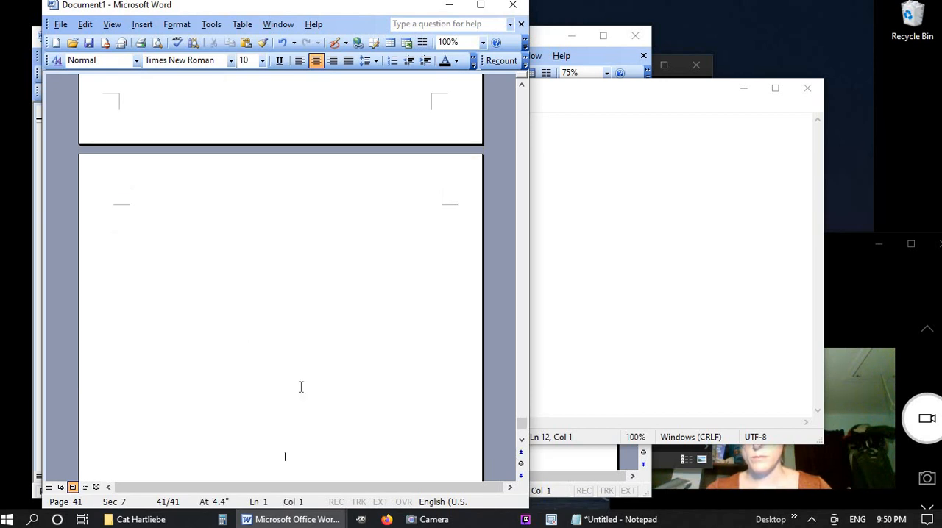
key("BackSpace")
scroll(358, 378, "up", 3)
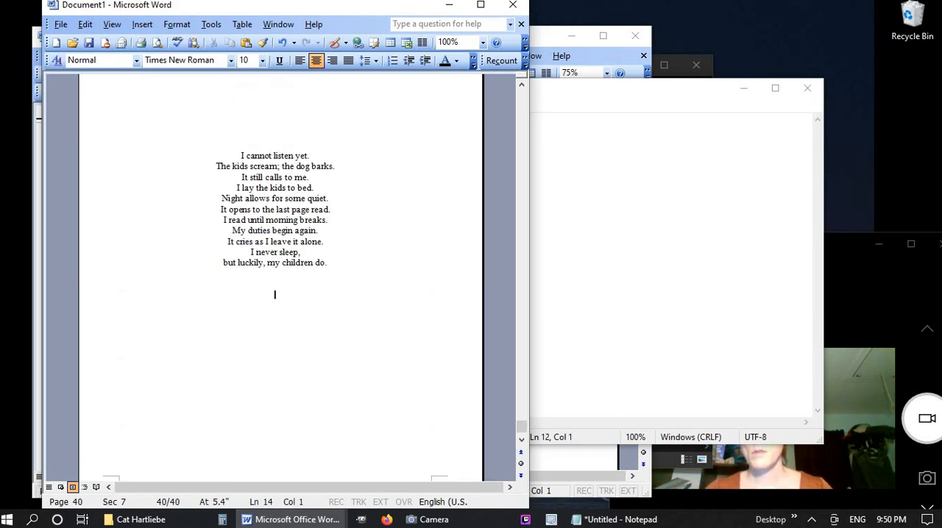
left_click(142, 25)
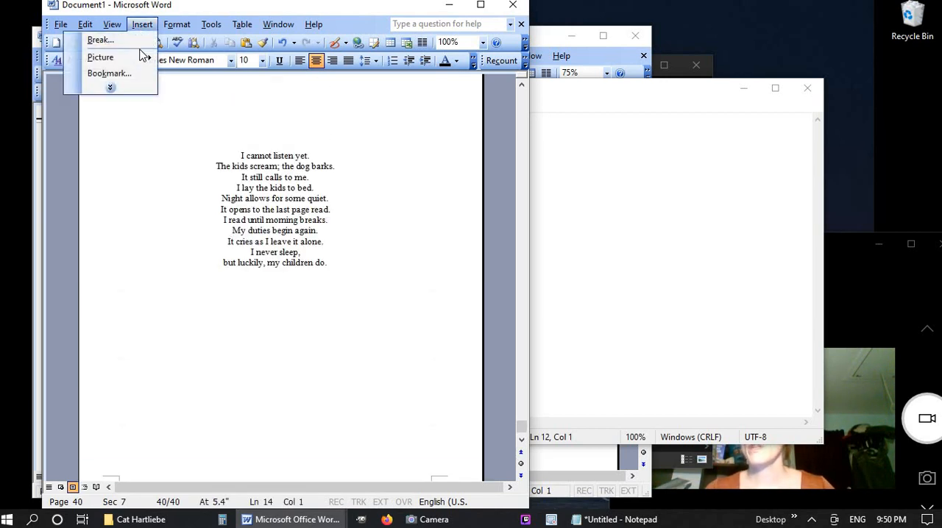
left_click(146, 42)
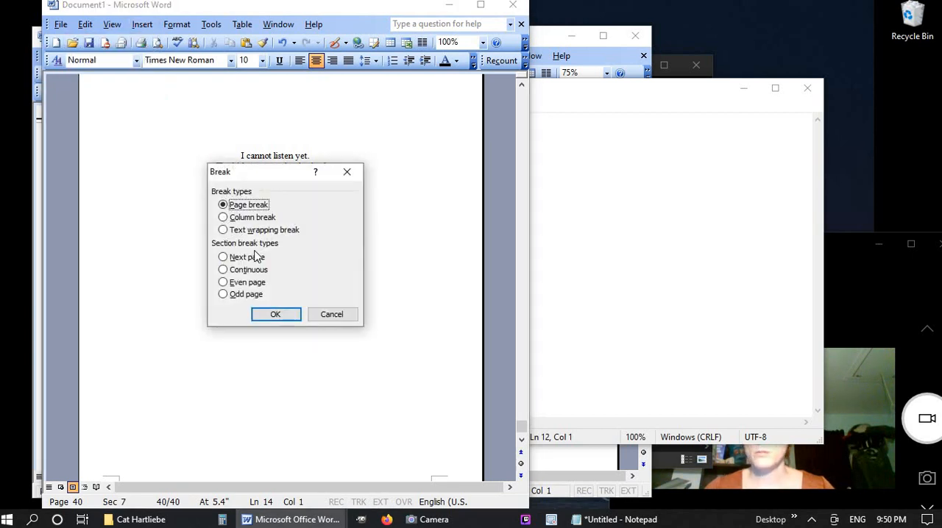
left_click(223, 256)
left_click(275, 314)
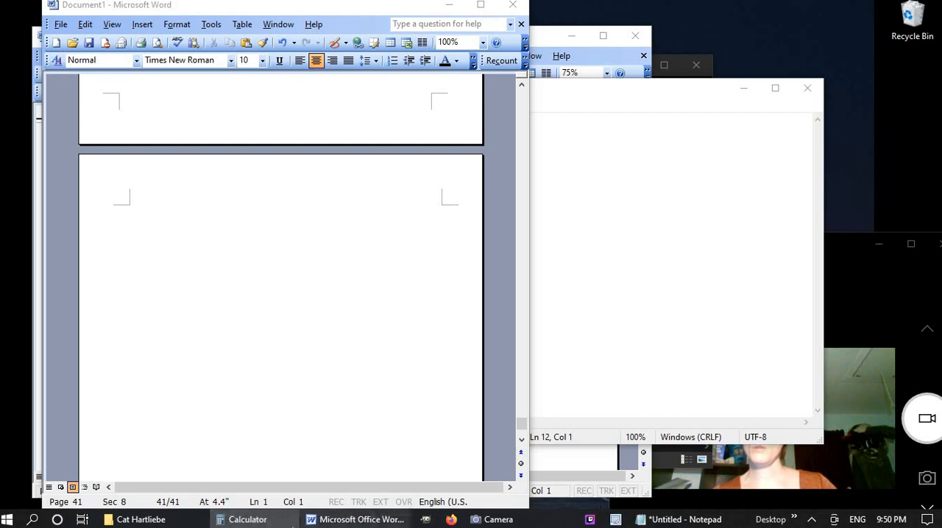
left_click(581, 119)
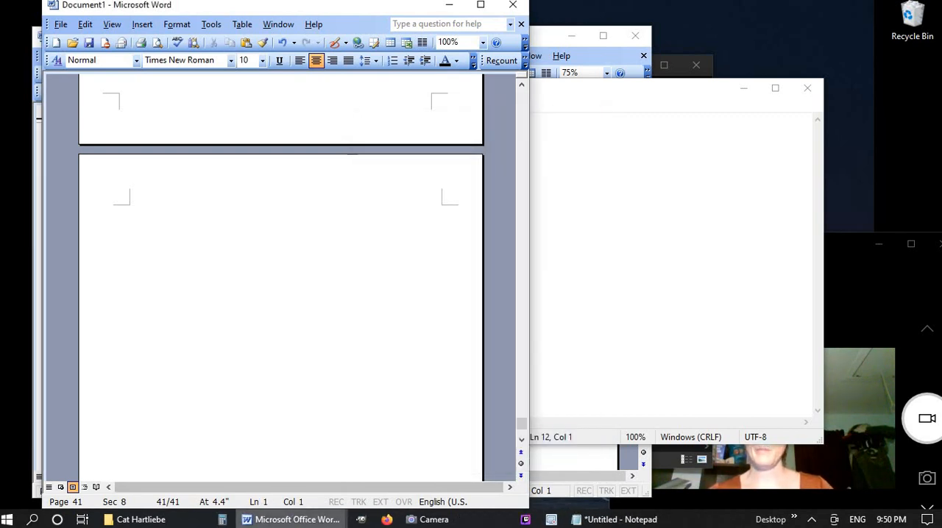
Copy the entire text of New Jersey Favorites.doc and paste it into Notepad, replacing the title list there
mouse_move(279, 519)
left_click(144, 463)
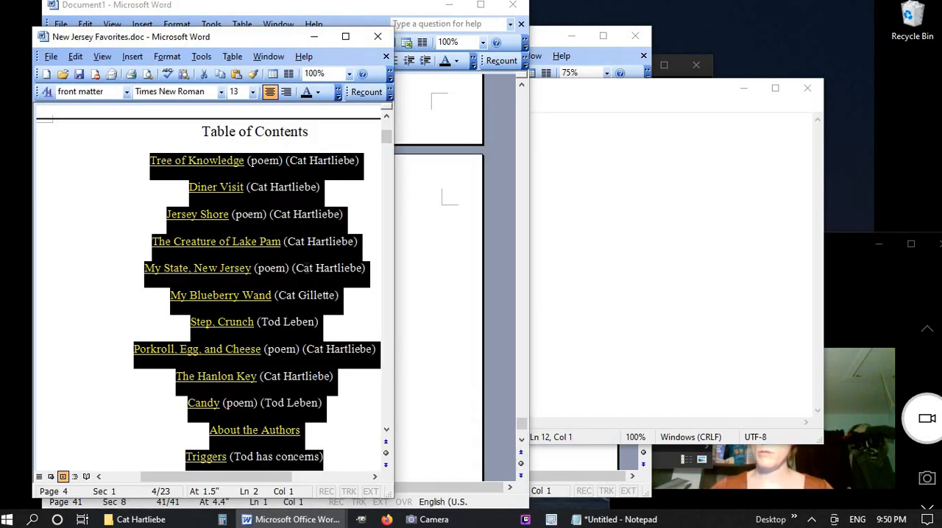
key("ctrl+a")
left_click(665, 217)
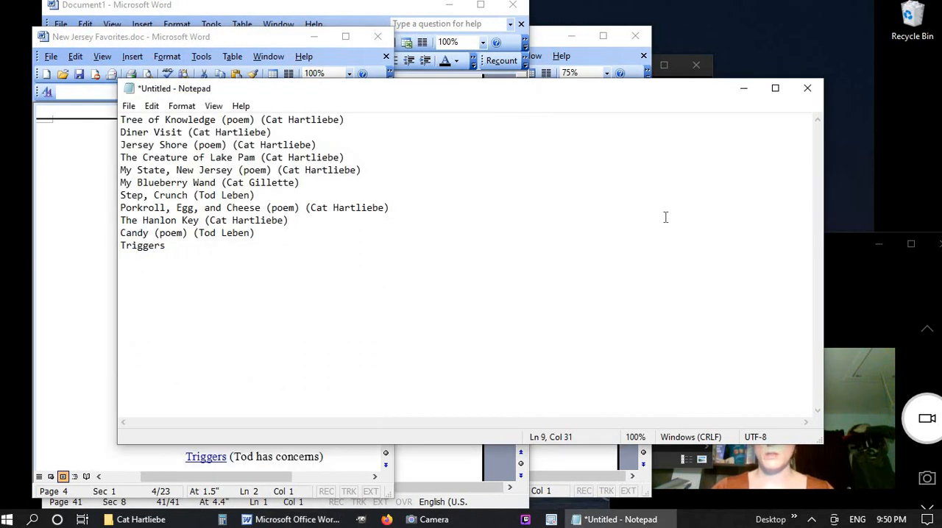
key("ctrl+a")
key("ctrl+v")
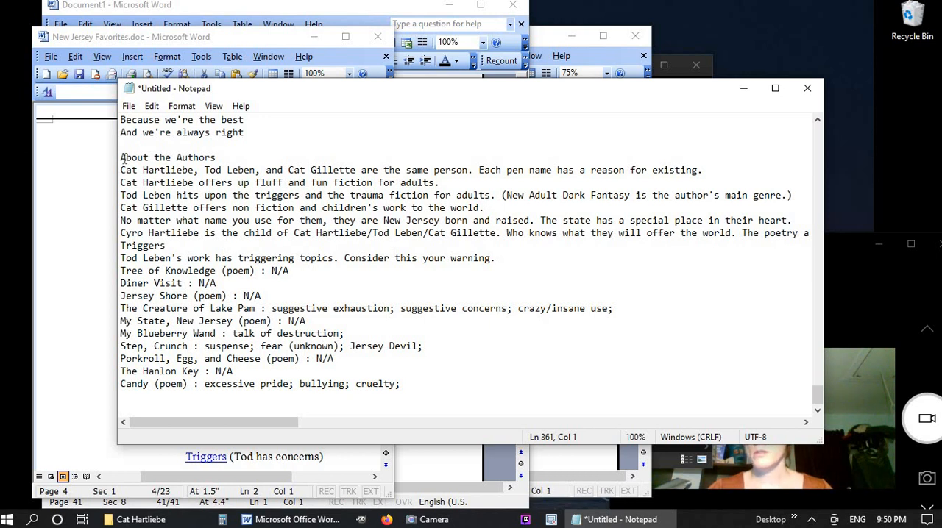
Delete the About the Authors section in Notepad, then copy all the remaining text into the blank last page of Document1
left_click_drag(121, 157, 886, 237)
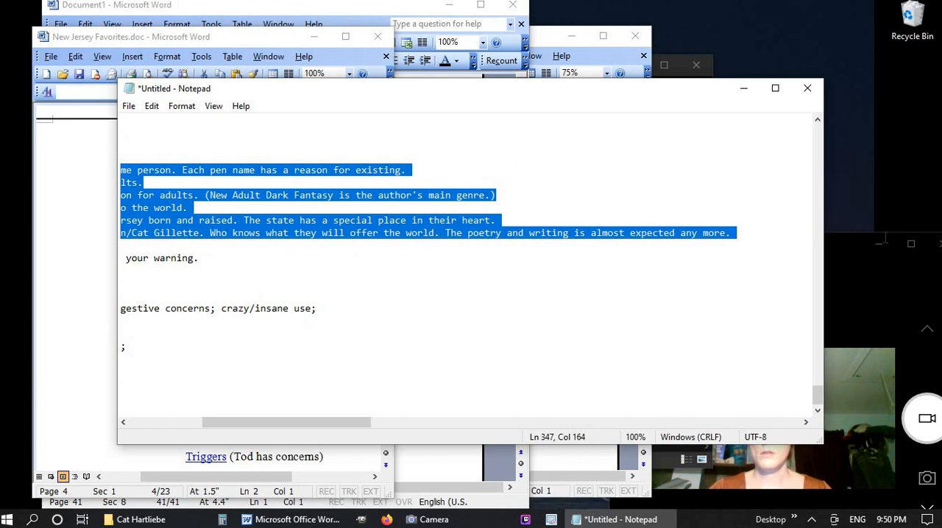
key("Delete")
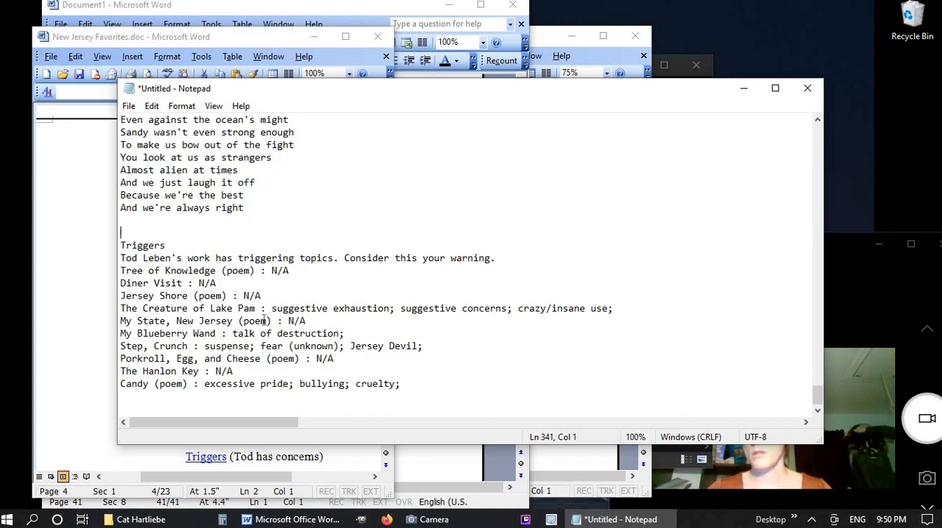
key("ctrl+a")
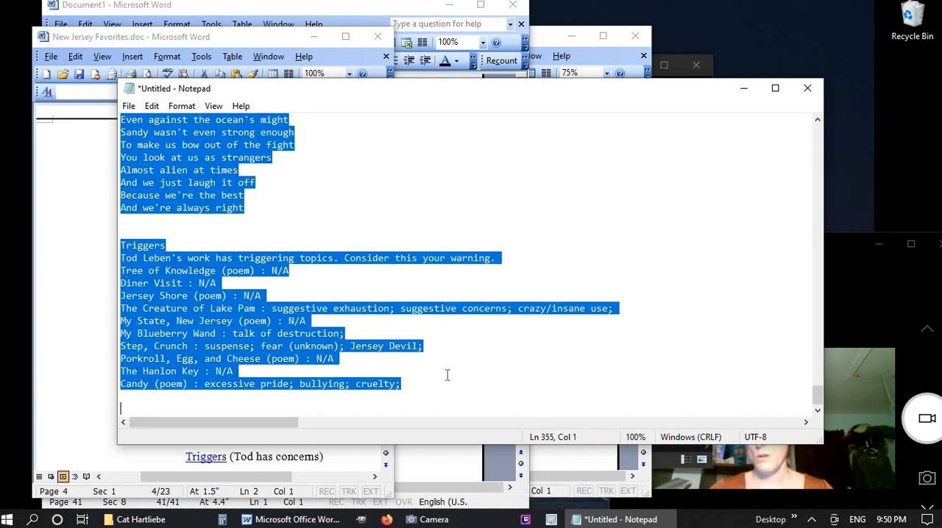
left_click(294, 519)
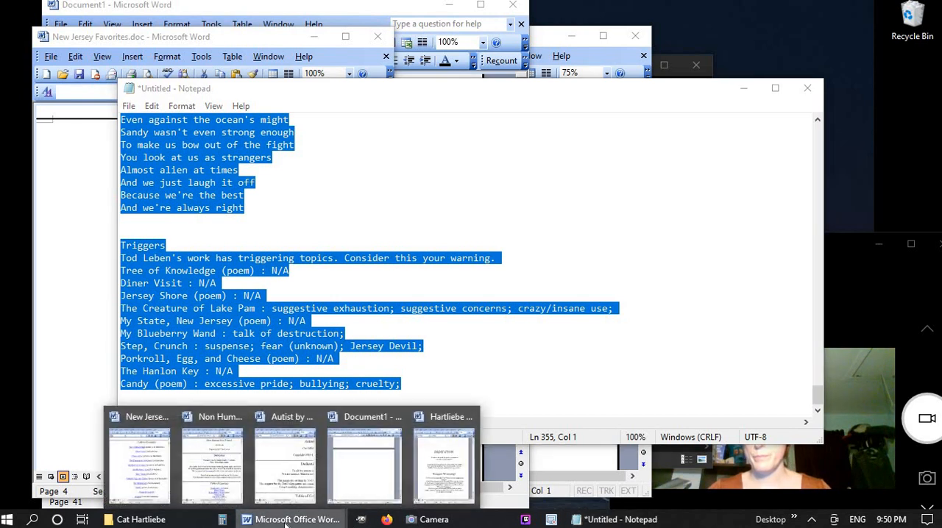
left_click(362, 467)
key("ctrl+v")
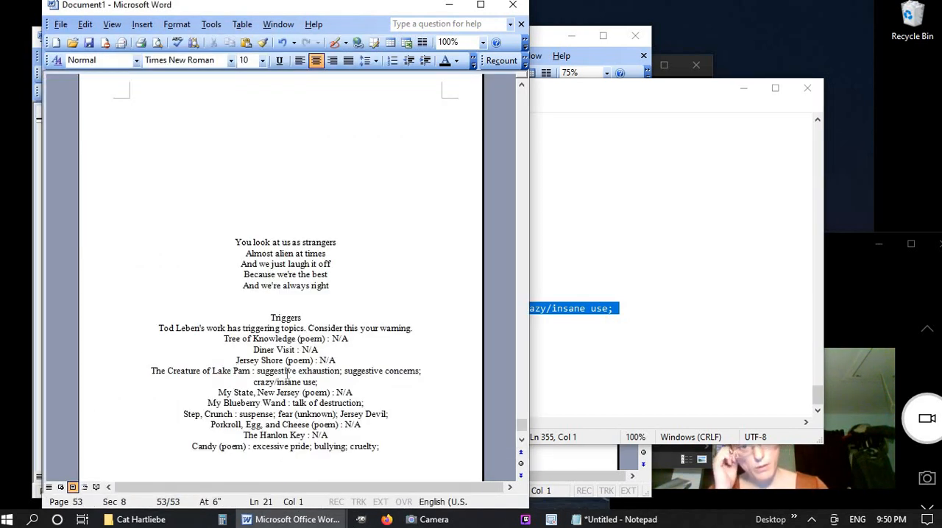
Insert a Next page section break after the Triggers list at the end of the New Jersey Favorites text
left_click(142, 25)
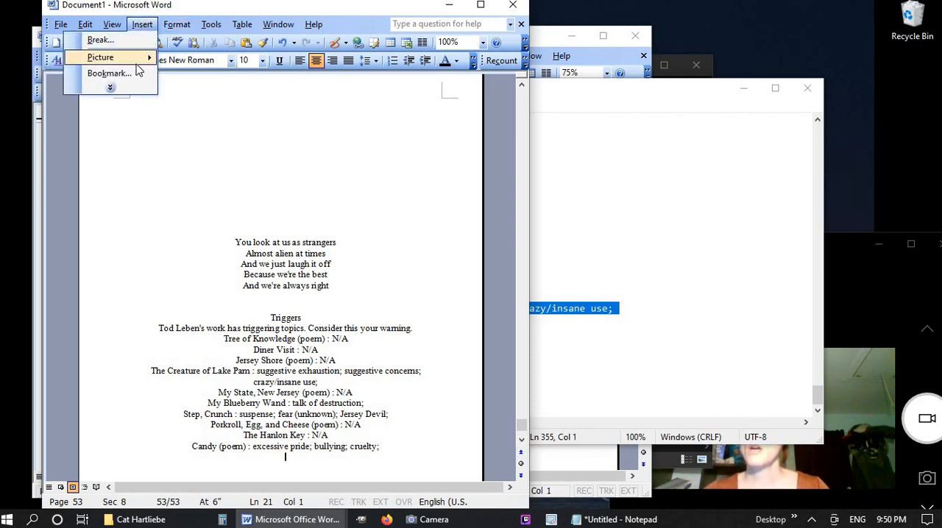
left_click(128, 39)
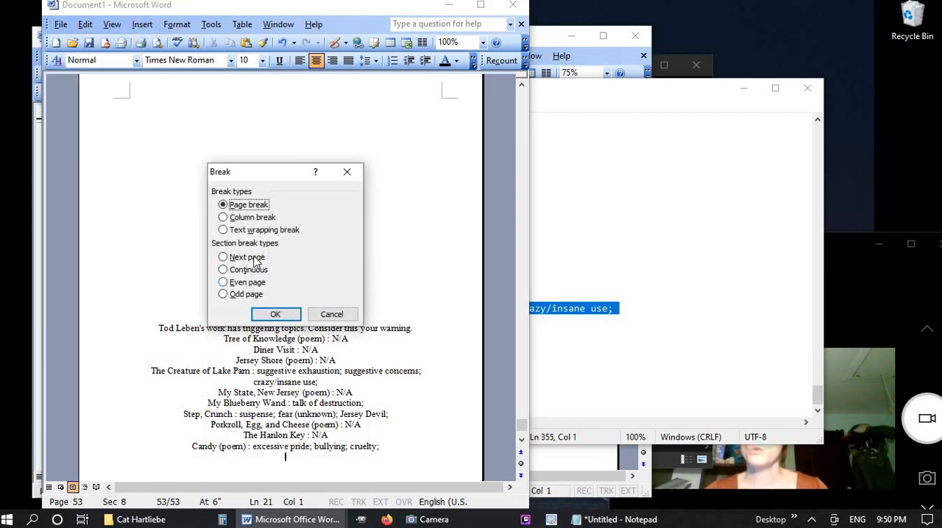
left_click(246, 257)
left_click(275, 315)
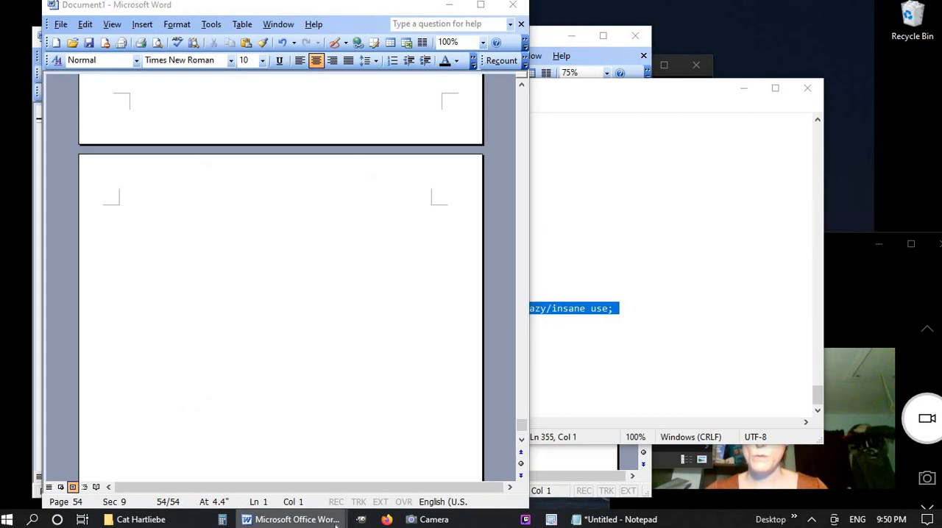
Copy the entire text of Non Human Best Friend ebook.doc and paste it into Notepad, replacing the text there
mouse_move(335, 523)
left_click(197, 480)
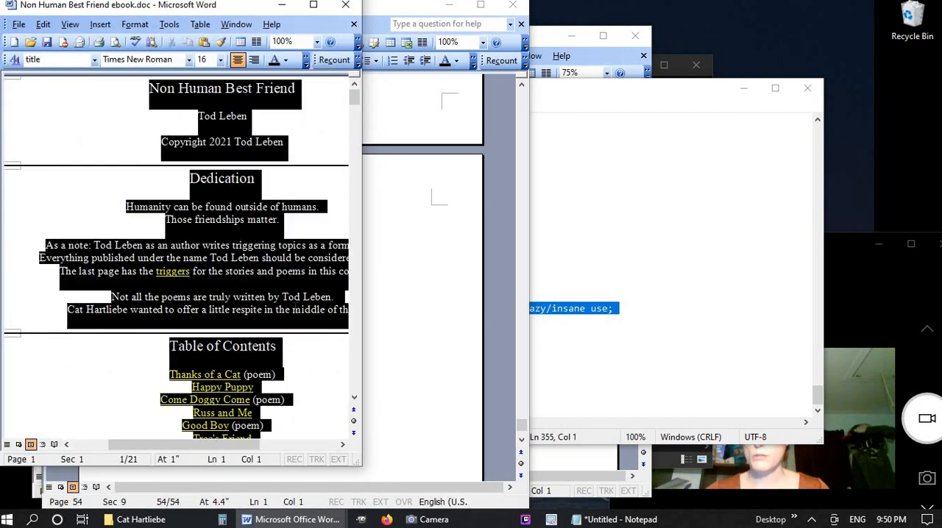
key("alt+Tab")
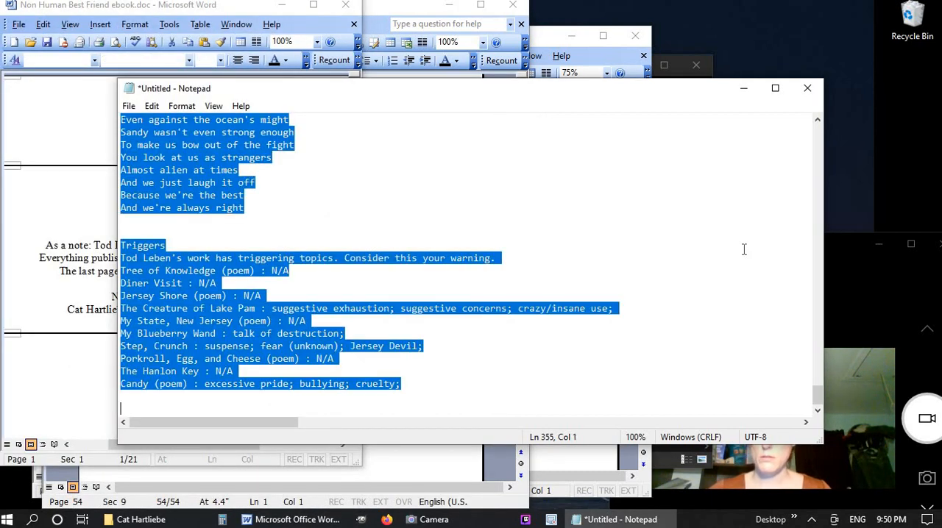
key("ctrl+v")
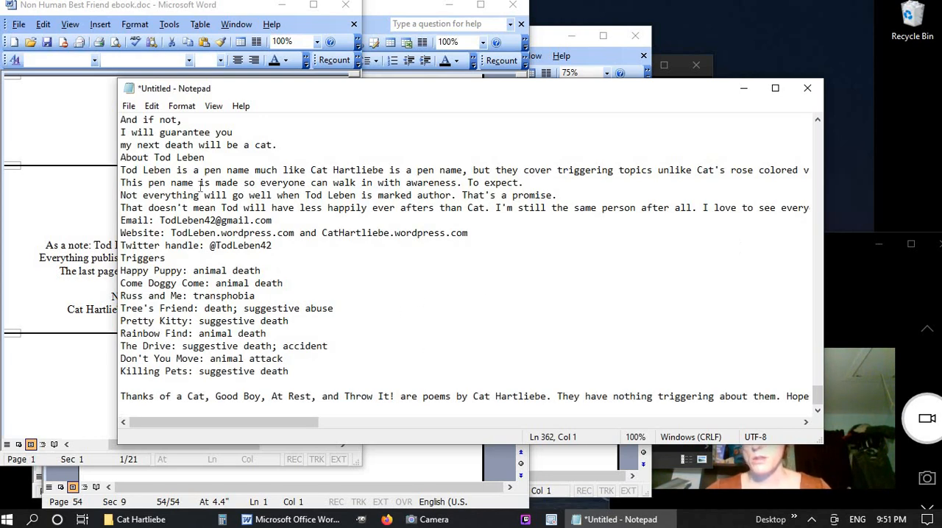
Delete the author biography and contact section in Notepad, then copy all the remaining text into the blank last page of Document1
left_click_drag(121, 158, 383, 245)
key("Delete")
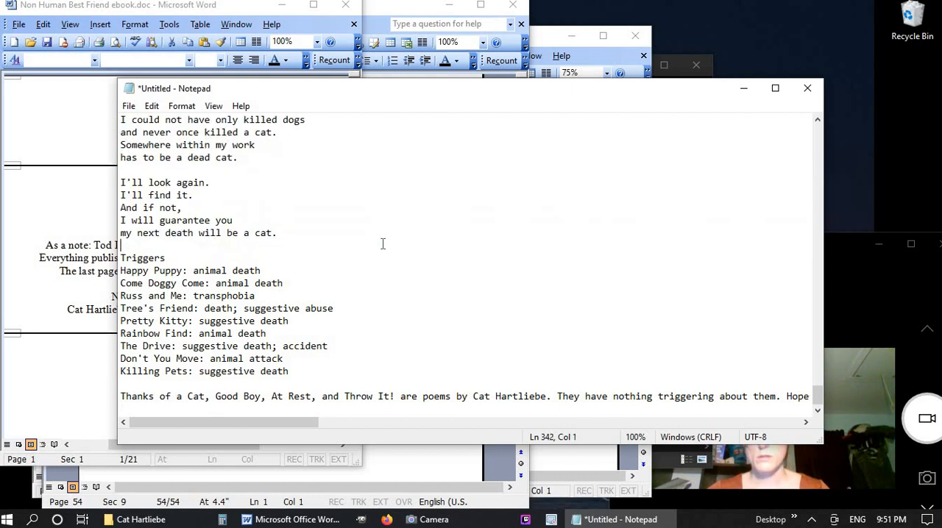
key("ctrl+a")
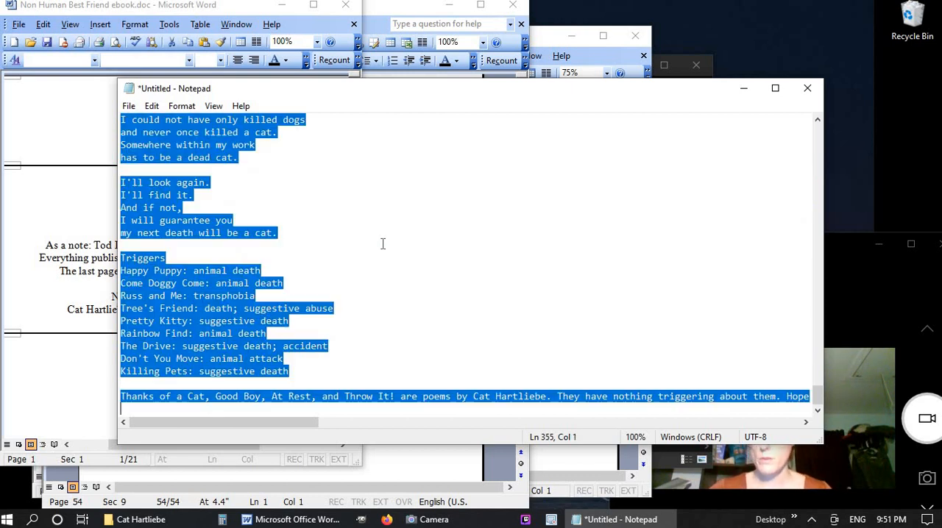
left_click(32, 370)
left_click(302, 520)
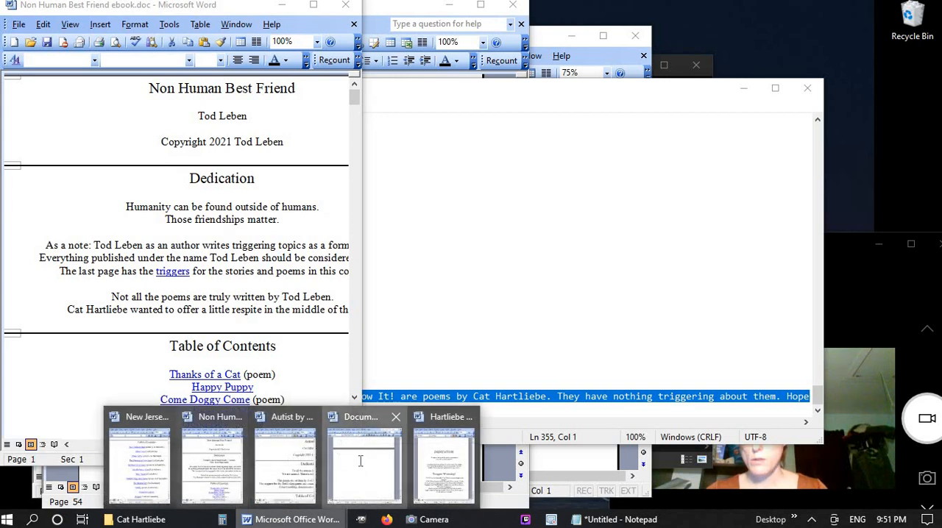
left_click(356, 467)
key("ctrl+v")
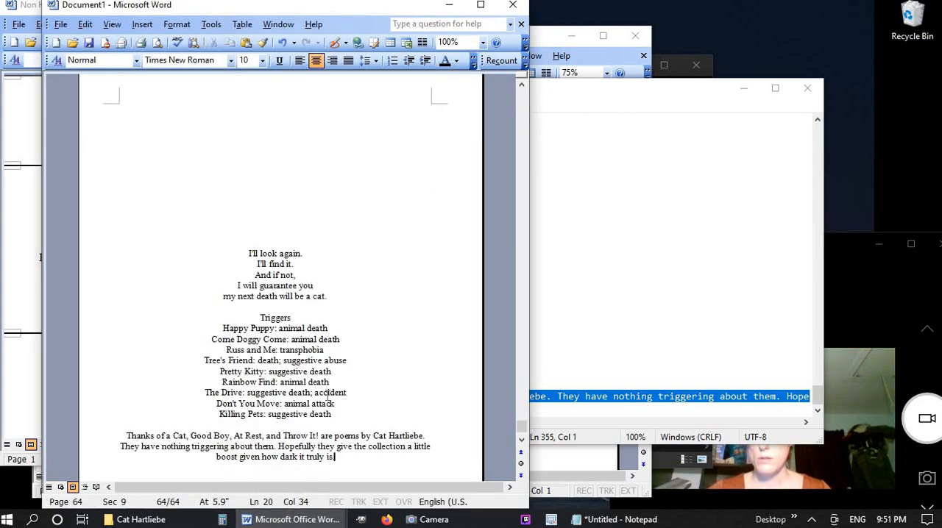
Insert a Next page section break after the closing triggers note of the Non Human Best Friend text
left_click(145, 27)
left_click(144, 38)
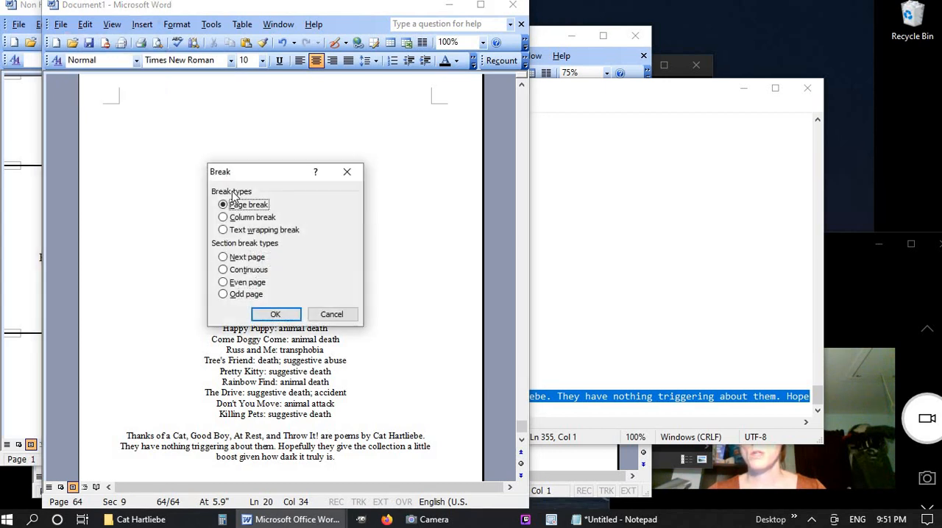
left_click(247, 259)
left_click(275, 314)
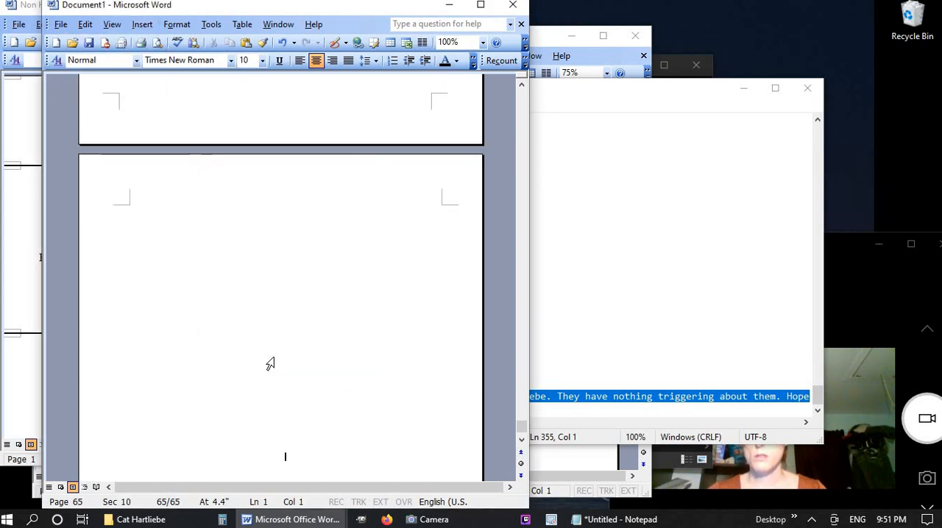
Copy the entire text of the Autist ebook document and paste it into Notepad in place of the existing text
mouse_move(290, 519)
mouse_move(232, 479)
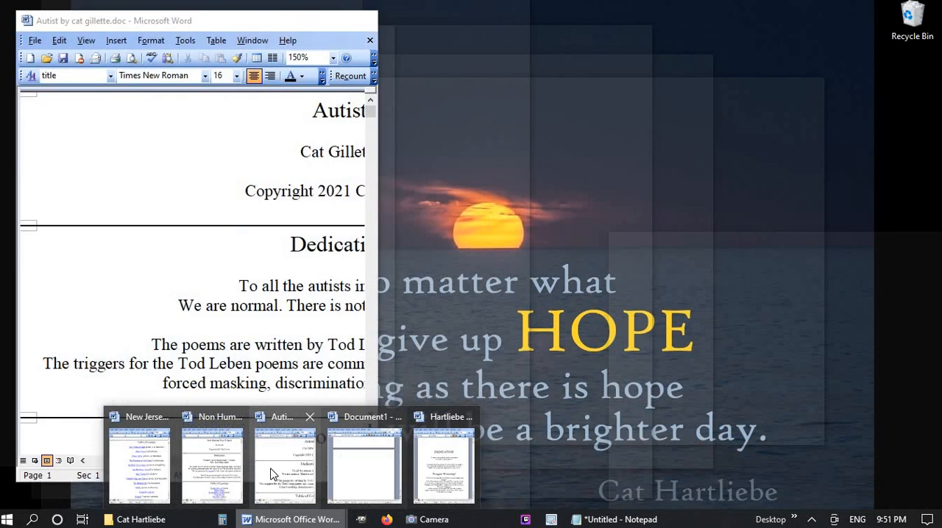
left_click(272, 474)
key("ctrl+a")
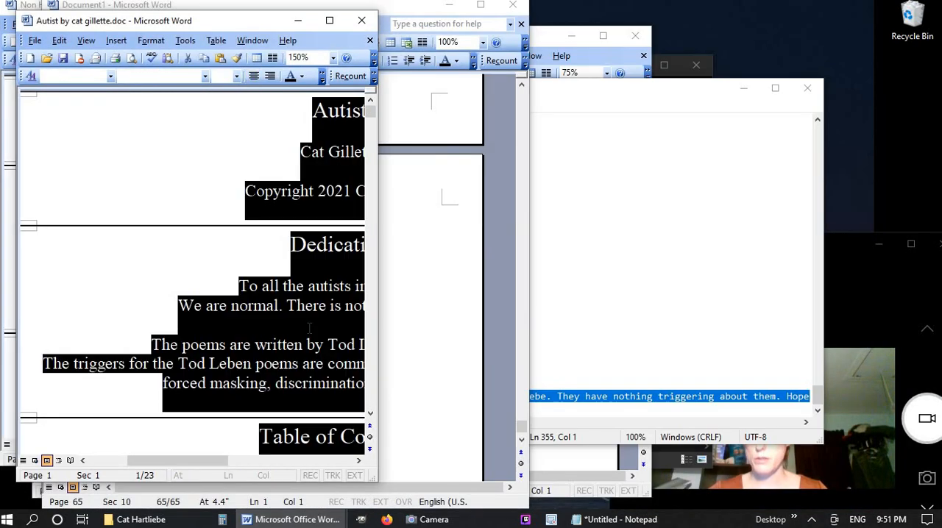
left_click(754, 240)
key("ctrl+a")
key("Delete")
key("ctrl+v")
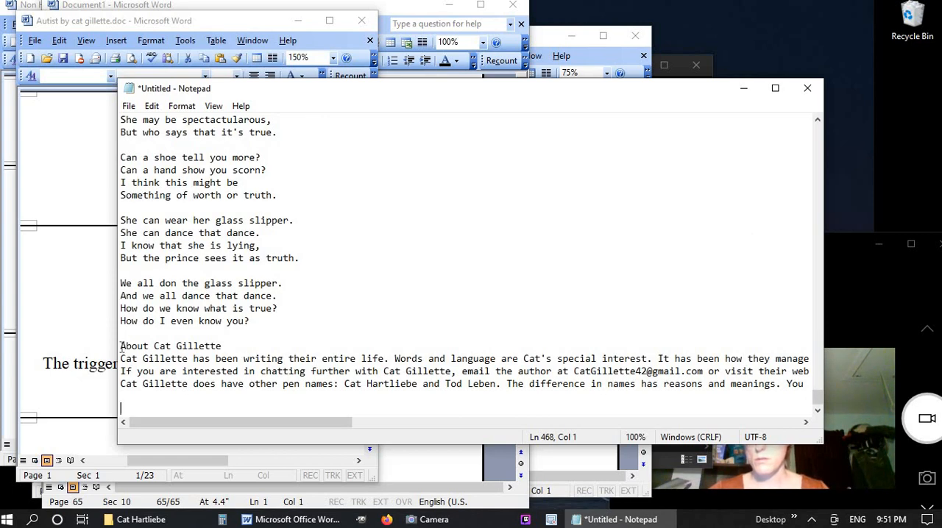
Remove the author biography after The Glass Slipper in Notepad, then copy the rest of the Autist text into Document1's blank last page
left_click_drag(121, 345, 121, 407)
key("Delete")
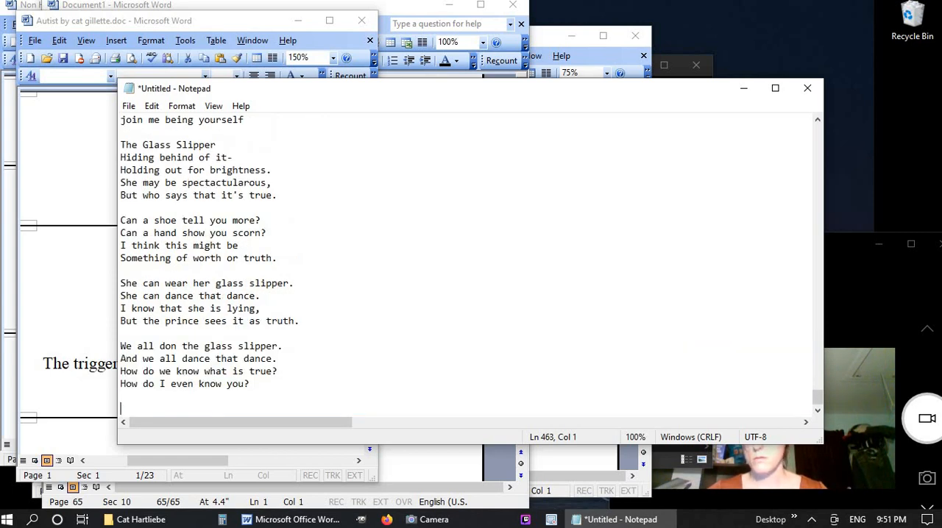
key("ctrl+a")
mouse_move(295, 520)
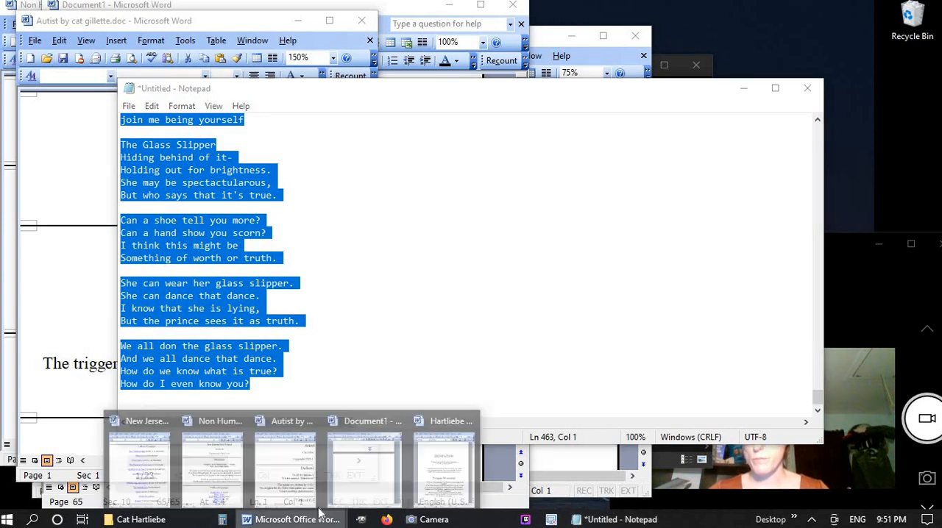
left_click(353, 446)
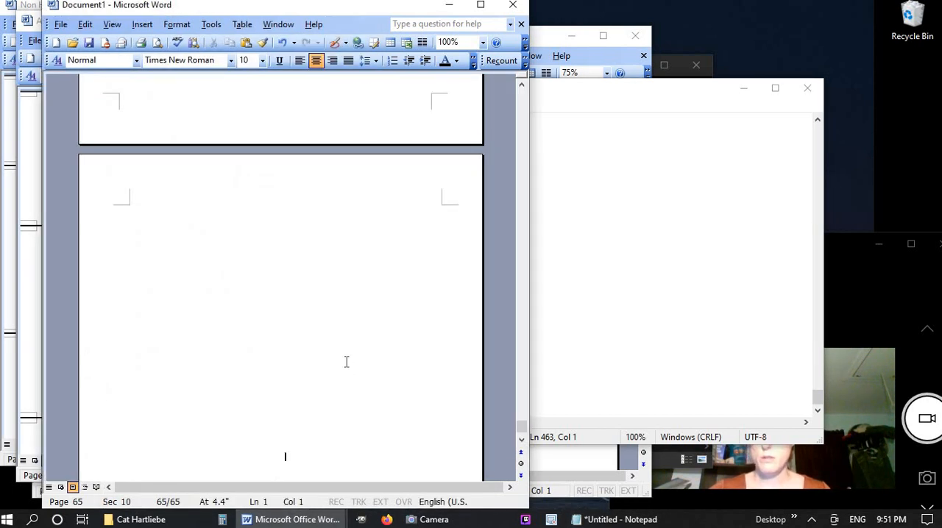
key("ctrl+v")
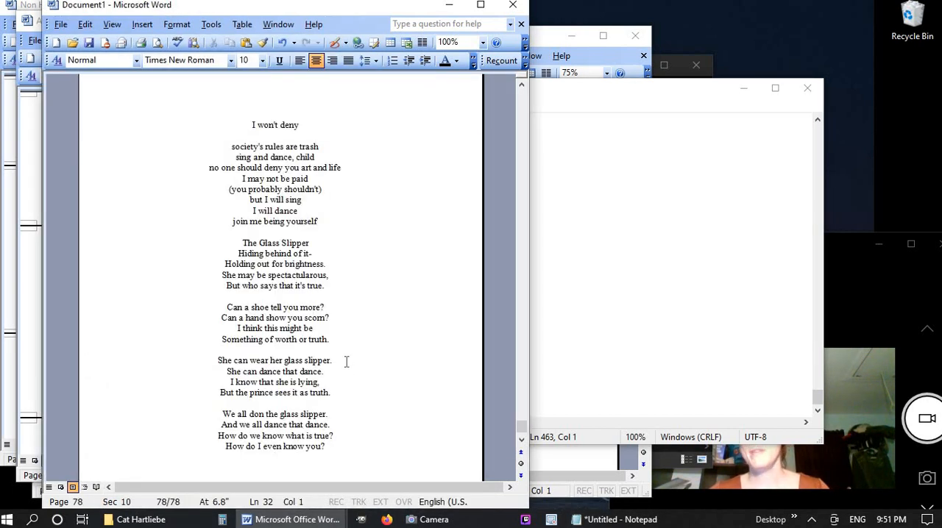
Clear all the text from the Notepad file
left_click(695, 317)
key("ctrl+a")
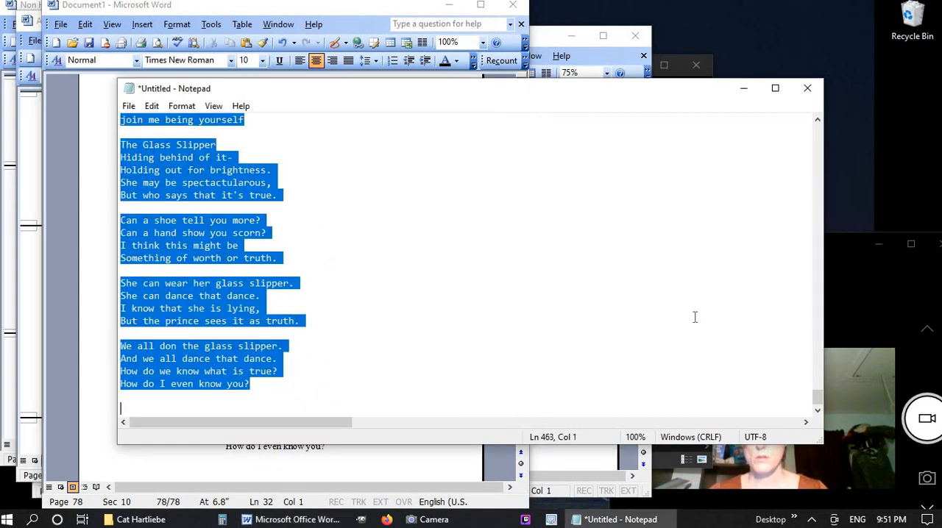
key("Delete")
Insert a Next page section break in Document1 after the last line of The Glass Slipper
left_click(409, 464)
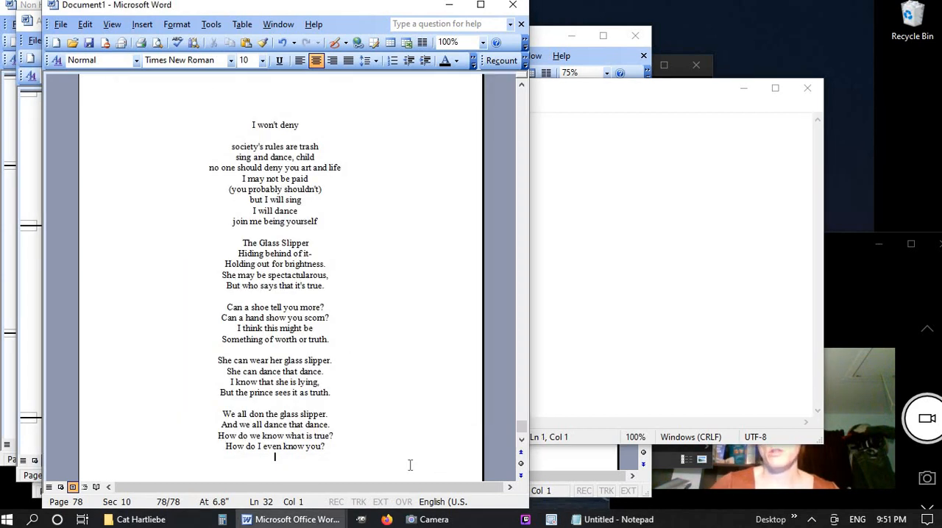
left_click(142, 24)
left_click(90, 37)
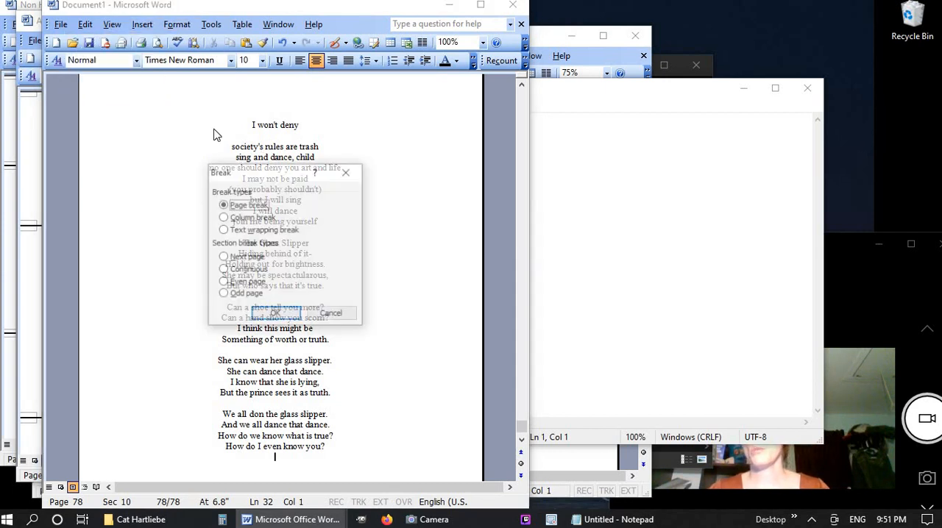
left_click(246, 257)
left_click(275, 313)
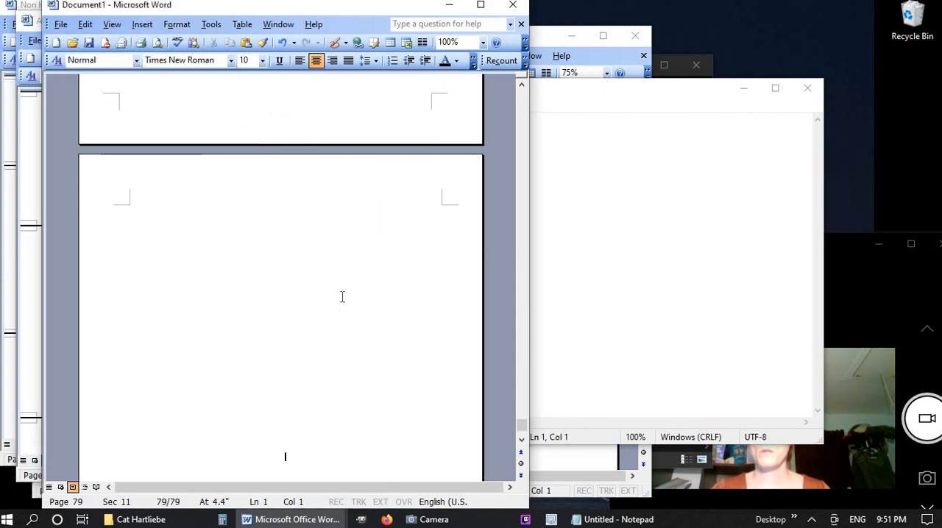
Enter the heading "About the Authors" on the new last page
type("About")
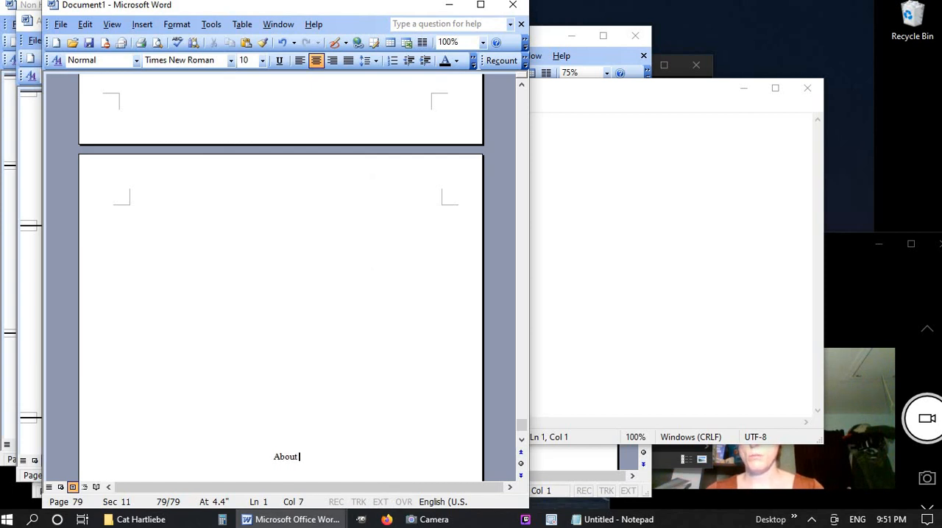
type(" the Author")
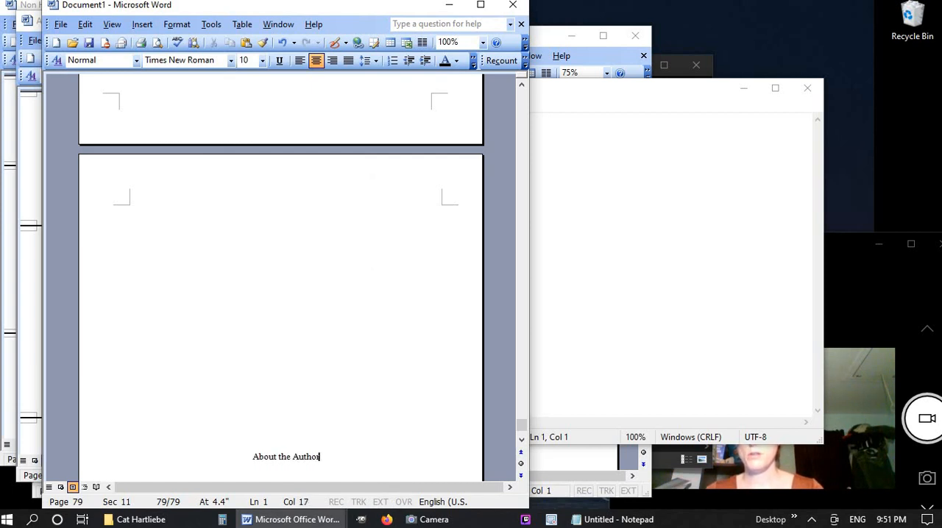
type("s")
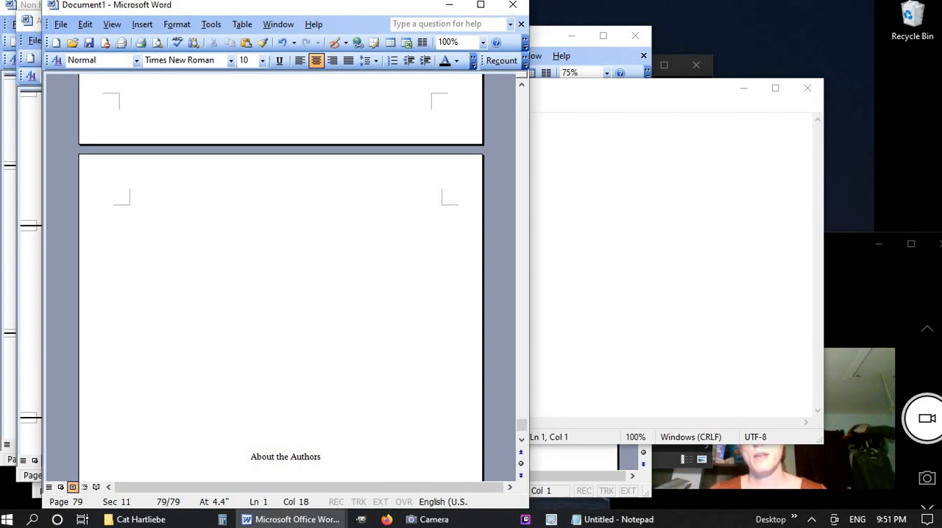
Insert a Next page section break after the About the Authors heading and enter "Triggers" on the new page
left_click(142, 24)
left_click(139, 38)
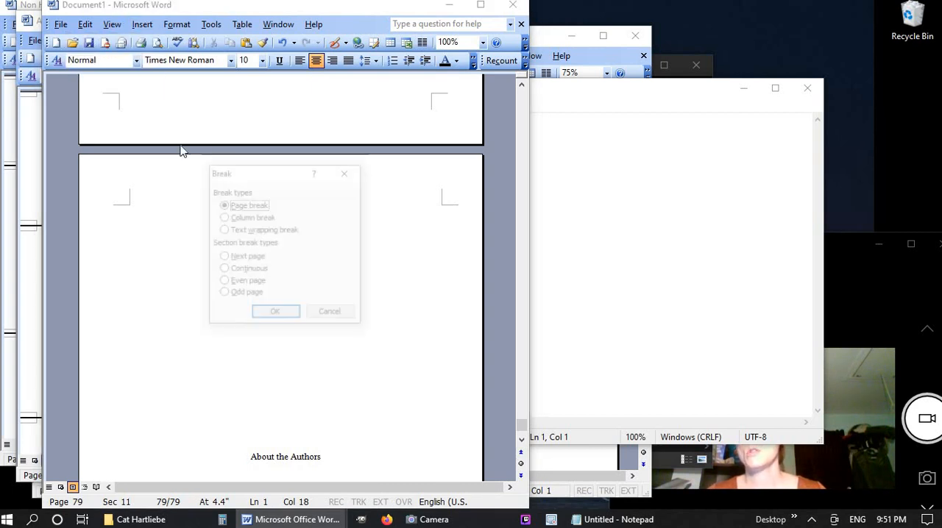
left_click(224, 258)
left_click(266, 316)
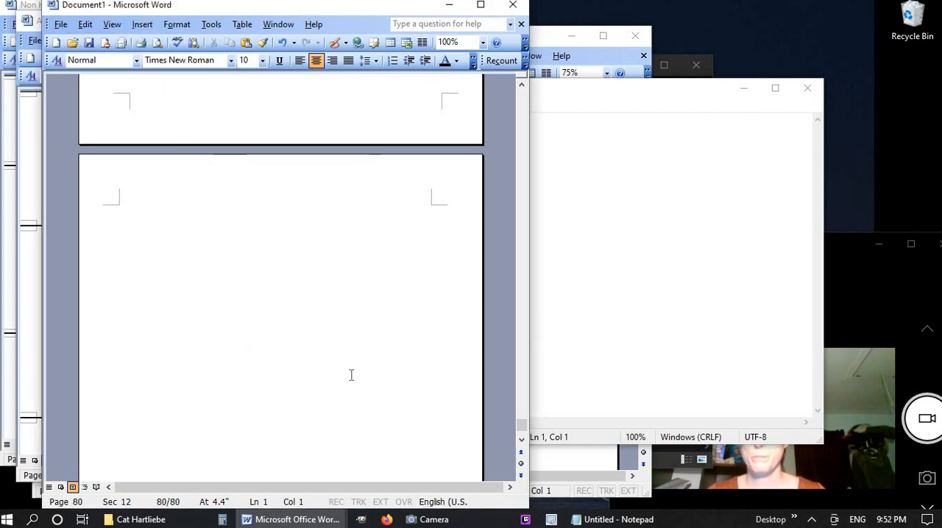
type("Triggers")
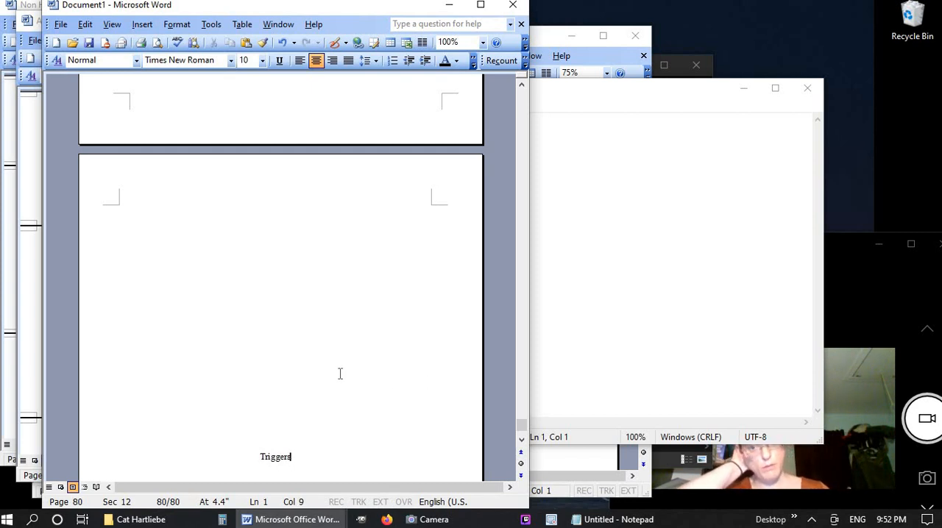
Return to the start of Document1 and review the front matter from the title page through the main Table of Contents
scroll(340, 374, "up", 4)
key("ctrl+Home")
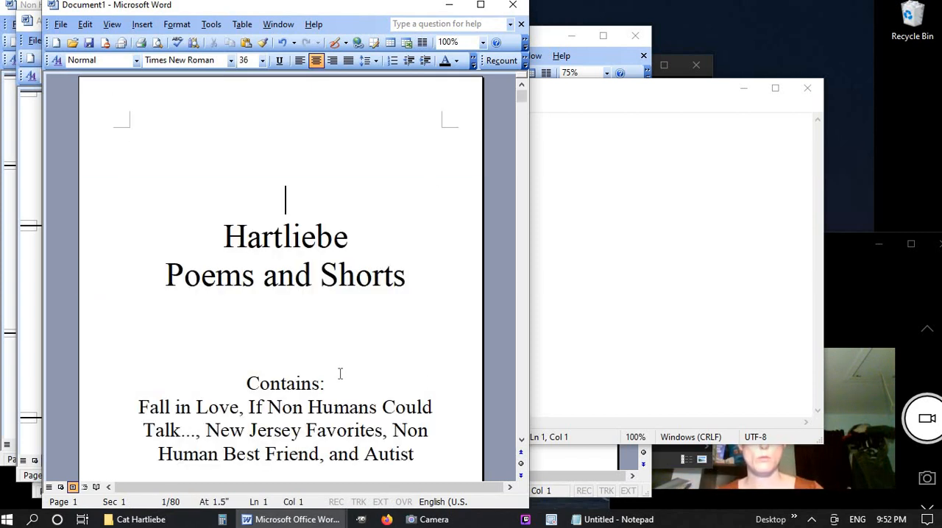
scroll(340, 373, "down", 15)
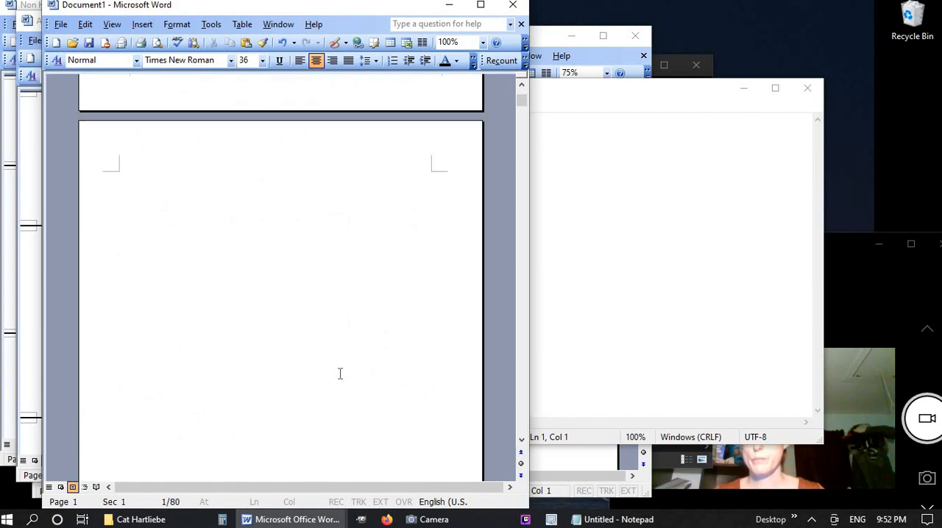
scroll(340, 374, "down", 15)
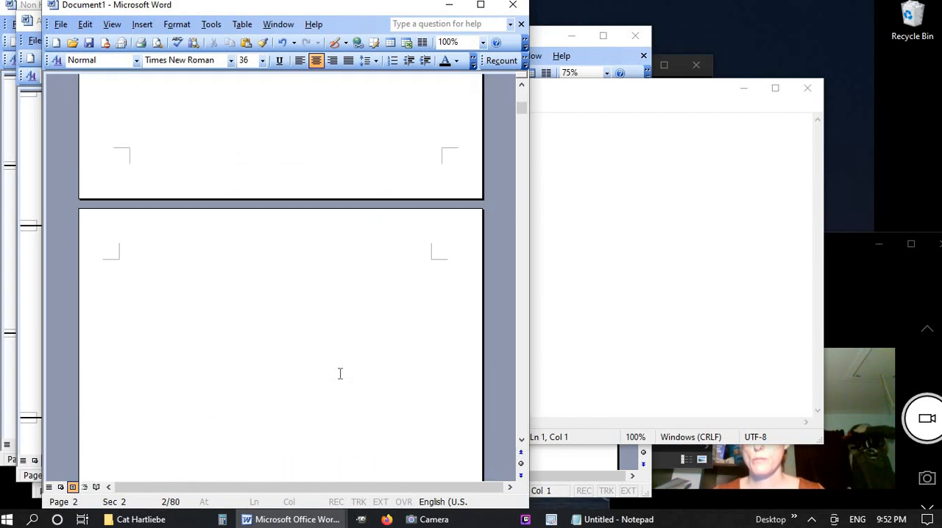
scroll(340, 374, "down", 10)
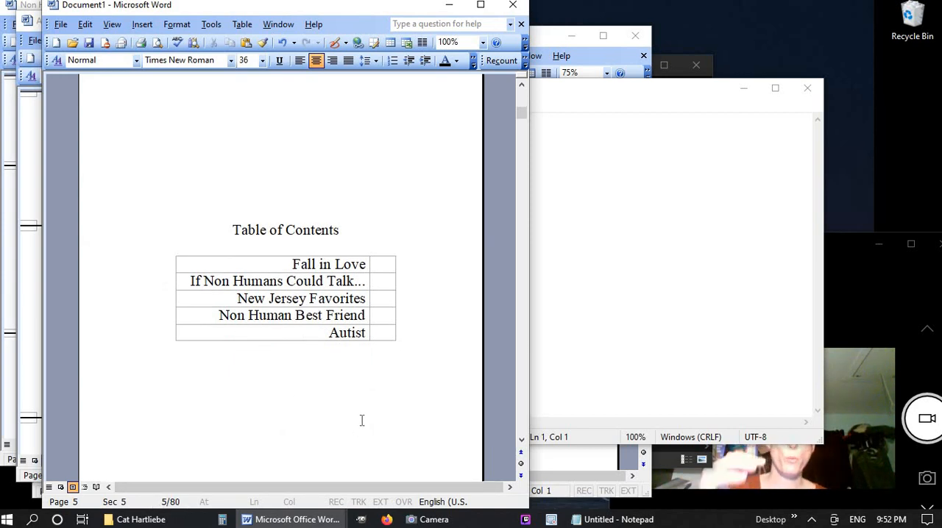
Clear the open windows from the desktop, reposition the Camera window higher, and bring Document1 back into view
left_click(743, 89)
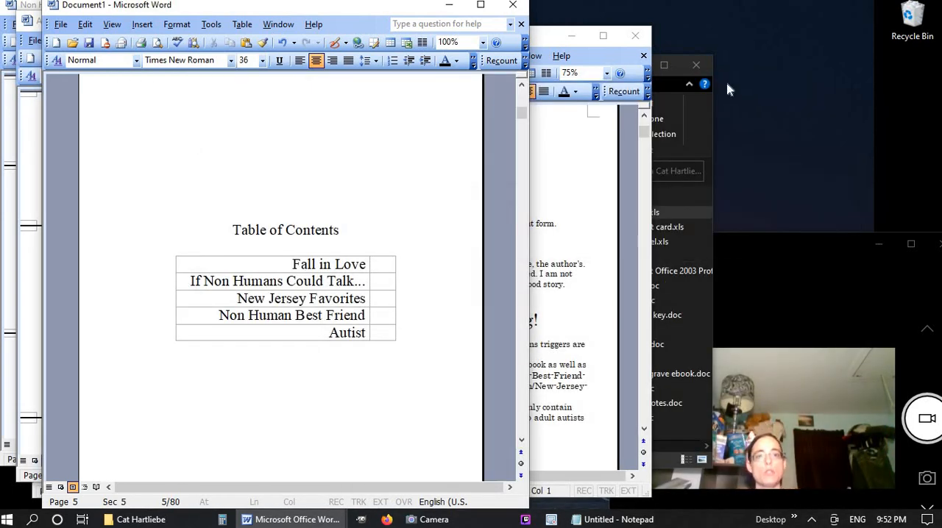
left_click(940, 524)
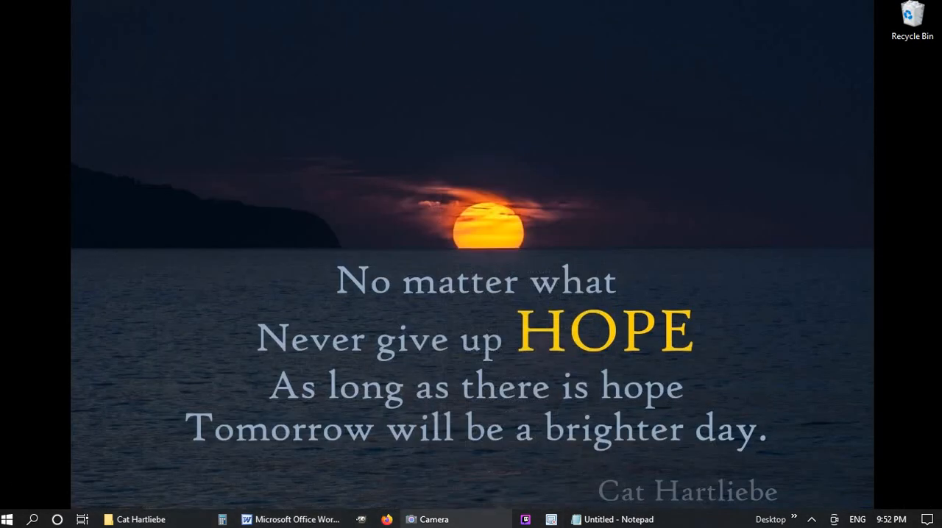
left_click(434, 520)
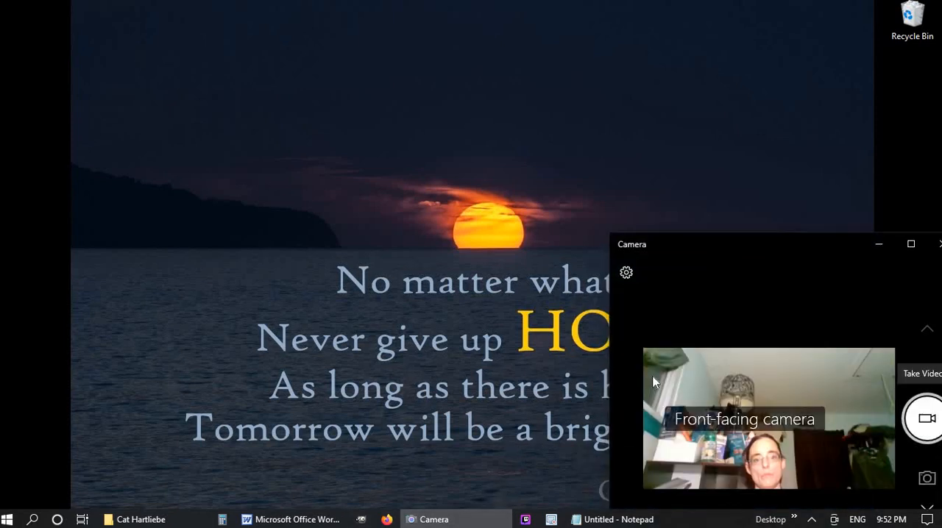
left_click_drag(630, 195, 624, 126)
left_click_drag(737, 127, 733, 52)
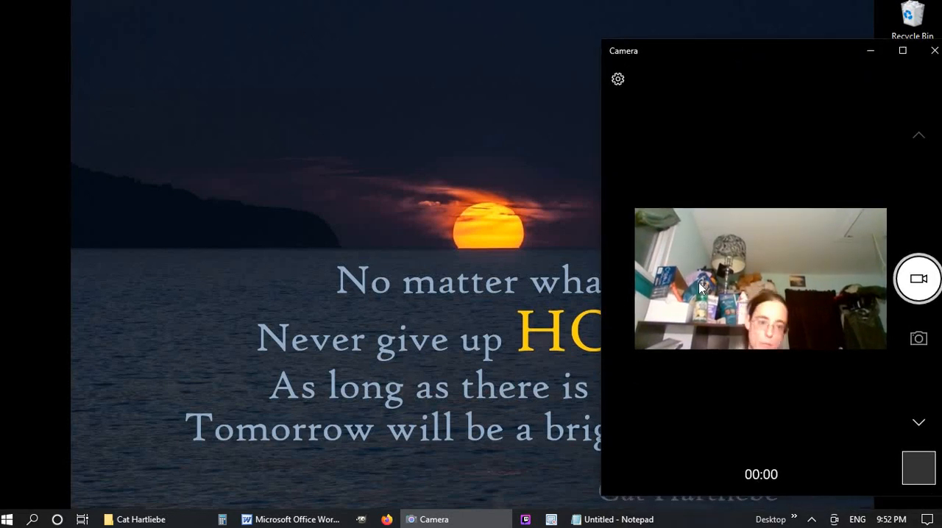
left_click(289, 519)
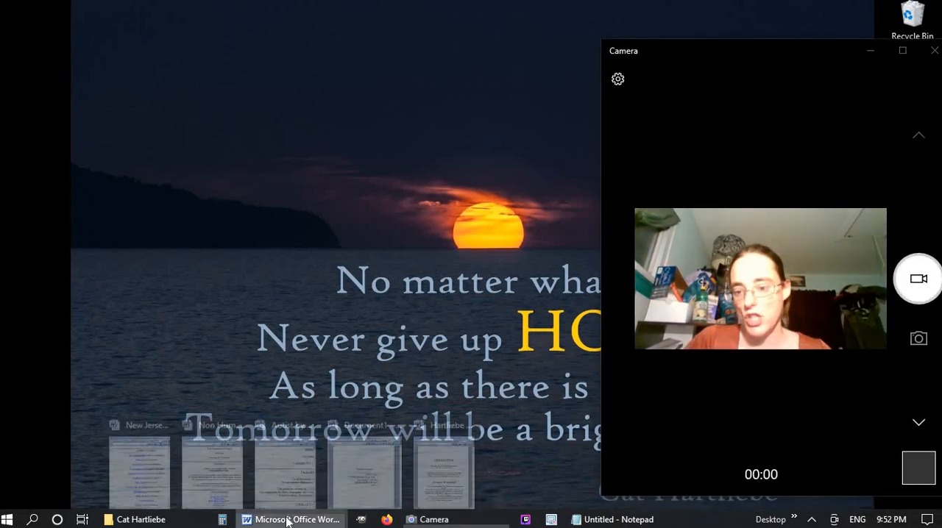
left_click(354, 461)
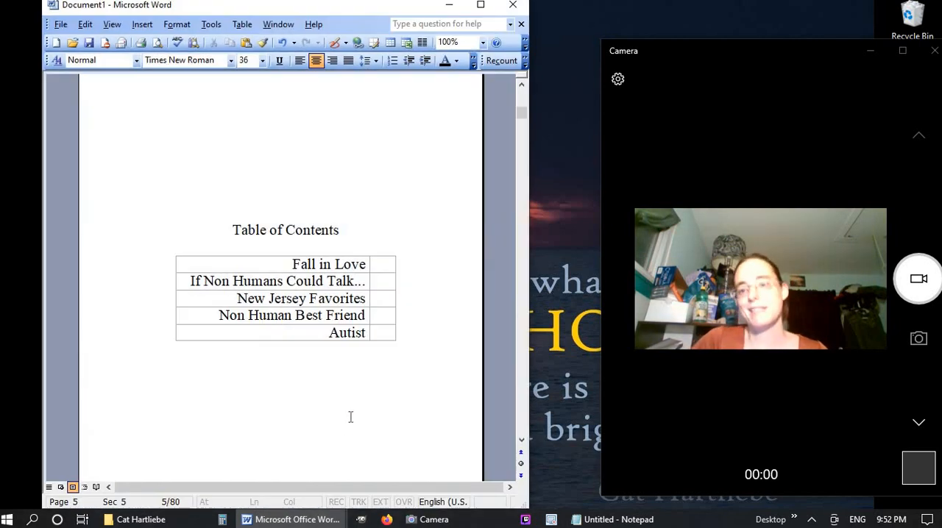
Right-align the titles in the New Jersey Favorites contents table of Document1
scroll(350, 418, "down", 3)
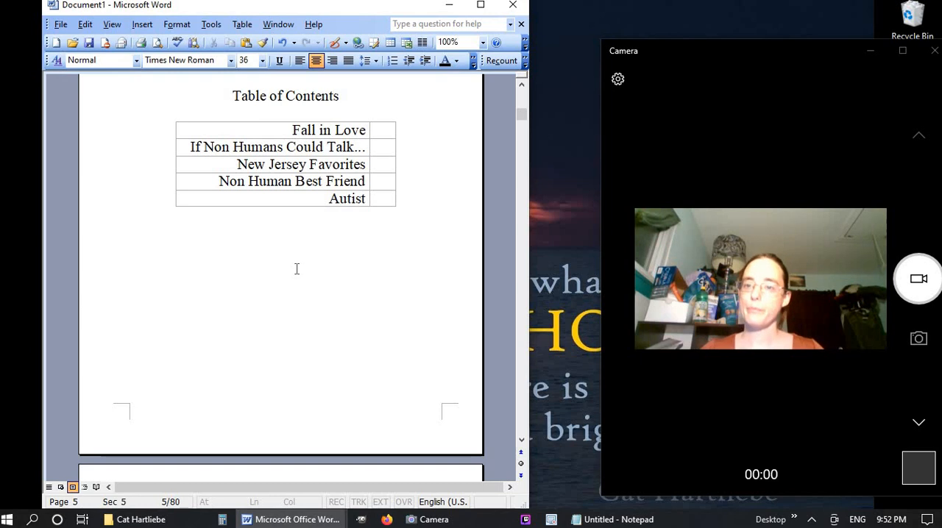
scroll(297, 268, "down", 5)
scroll(297, 268, "up", 4)
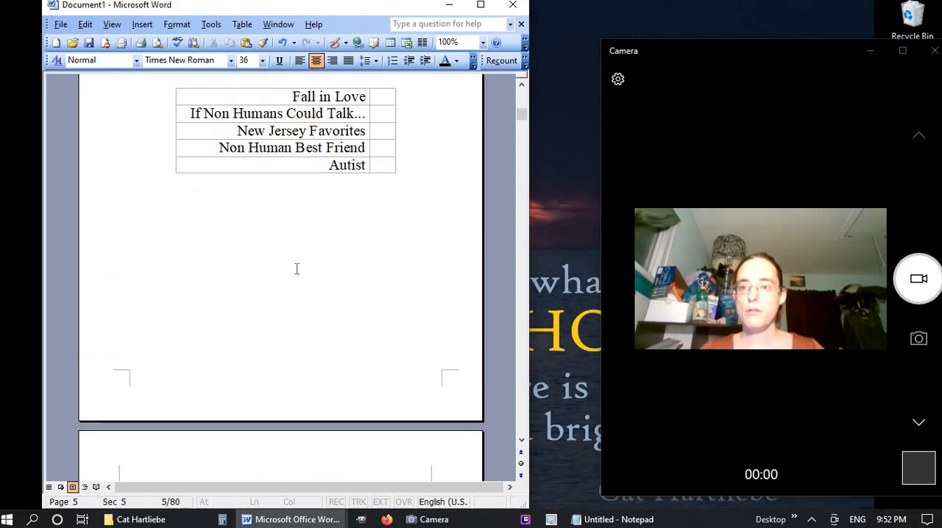
scroll(297, 269, "down", 9)
scroll(296, 269, "down", 20)
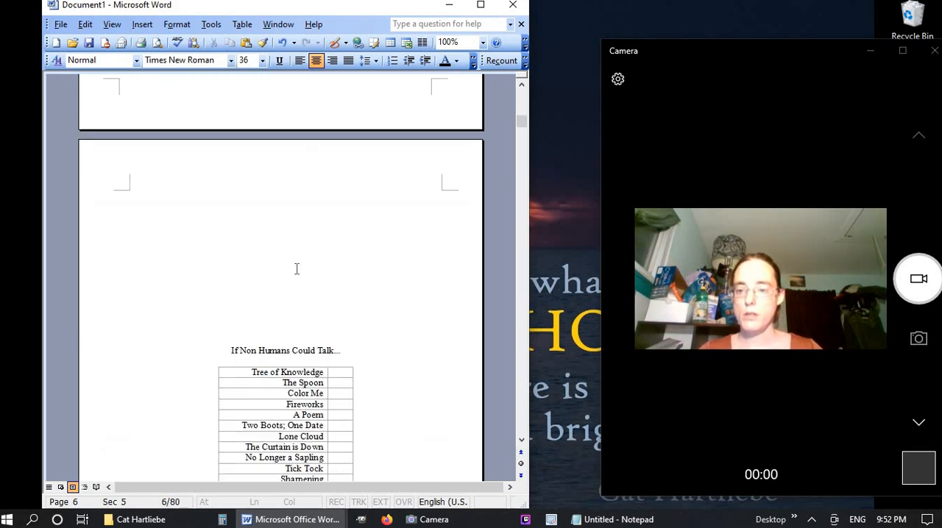
scroll(297, 269, "down", 7)
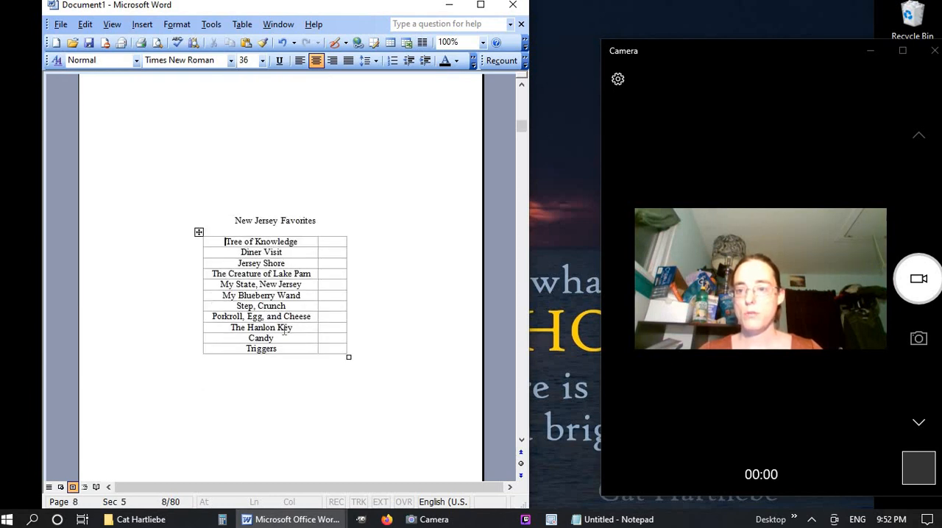
left_click_drag(284, 330, 291, 343)
left_click(336, 64)
scroll(307, 325, "down", 1)
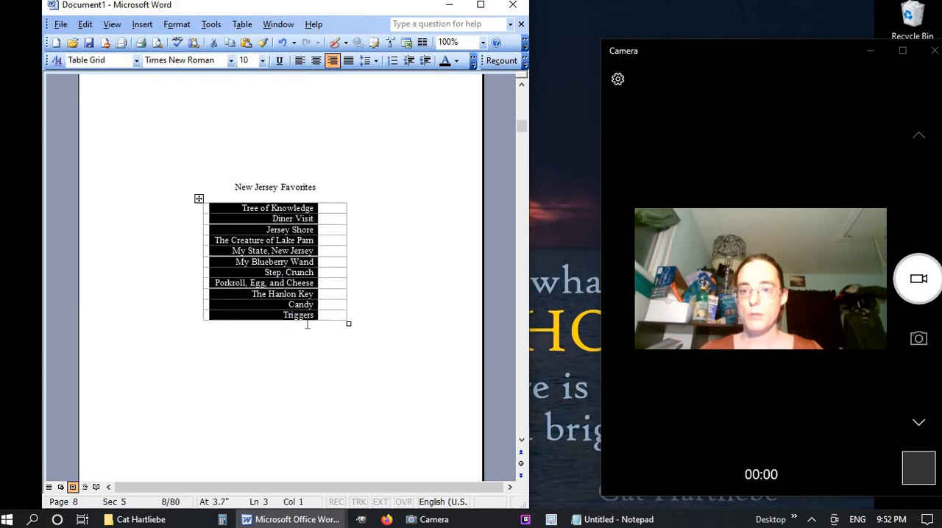
Insert a page break after the New Jersey Favorites table and enter the heading "Non Human Best Friend" on the new page
scroll(307, 324, "down", 4)
scroll(307, 324, "up", 2)
scroll(307, 324, "down", 6)
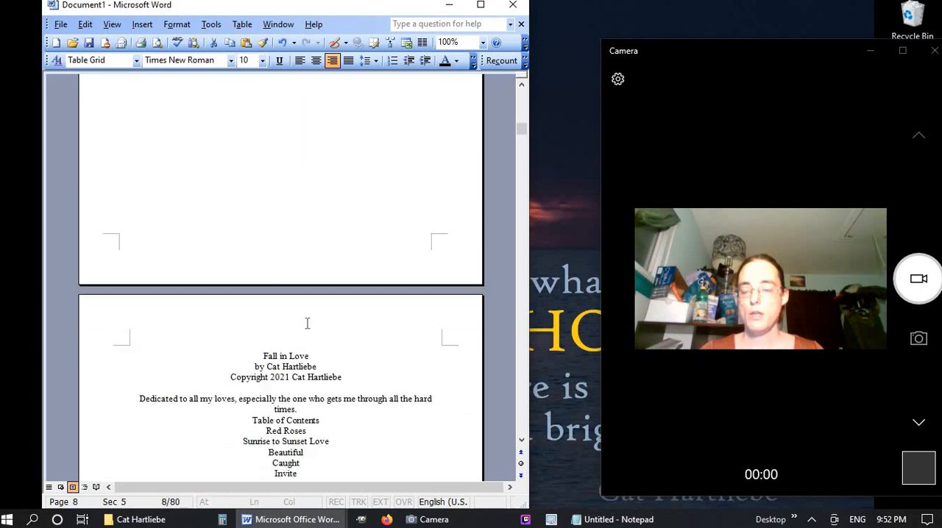
scroll(307, 323, "up", 7)
left_click(307, 323)
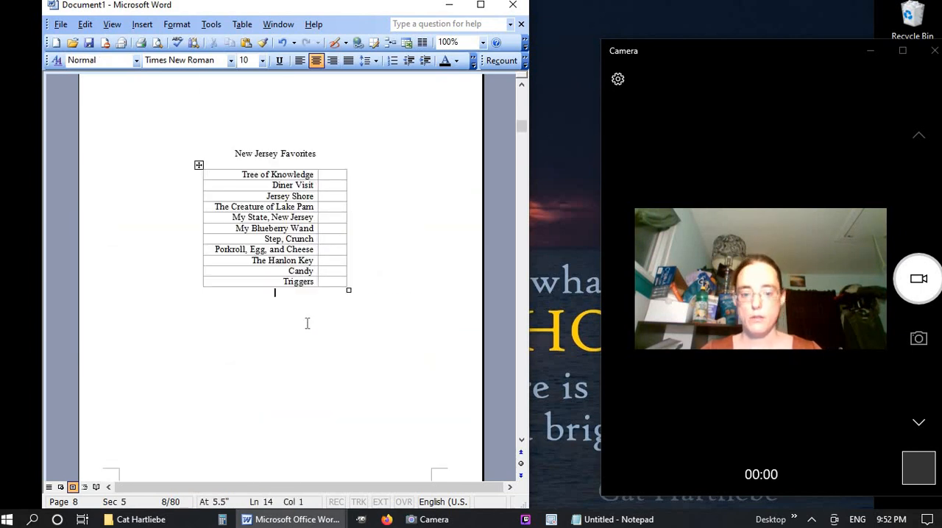
key("ctrl+Return")
type("No")
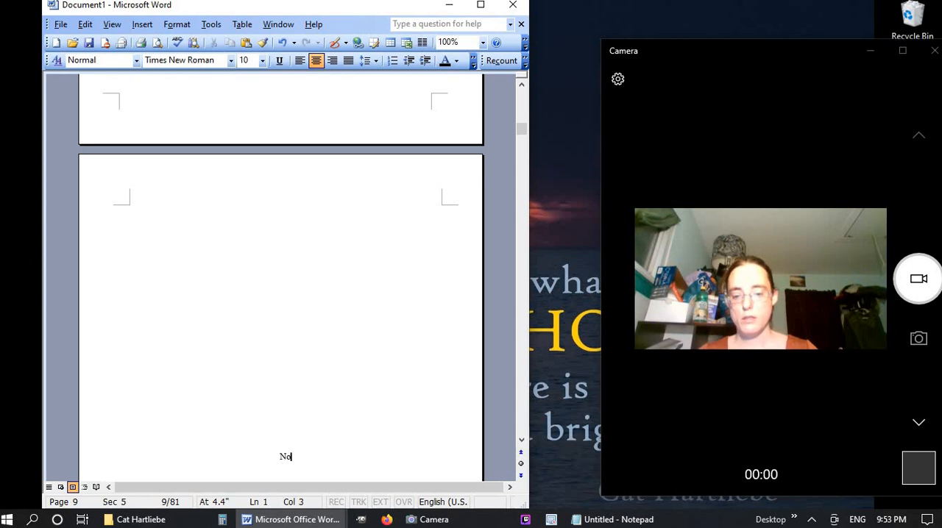
type("n Human Bes")
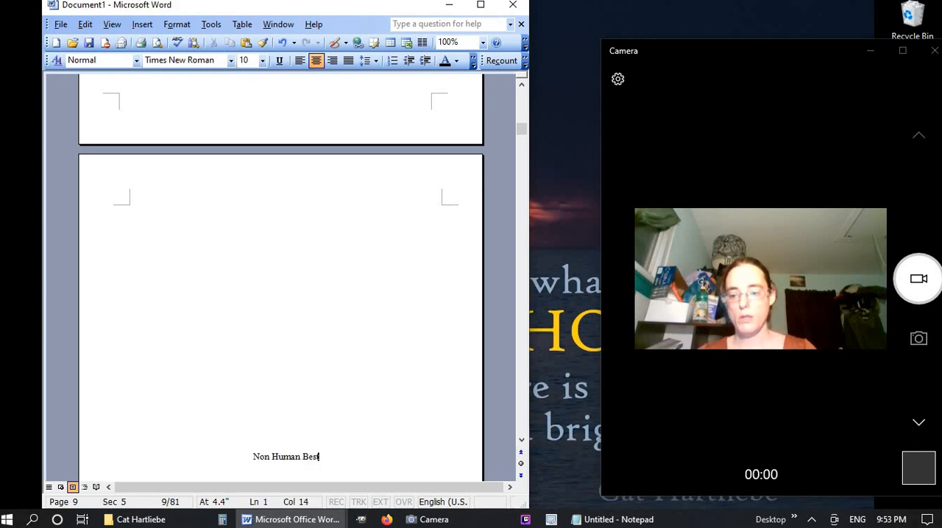
type("t Friend")
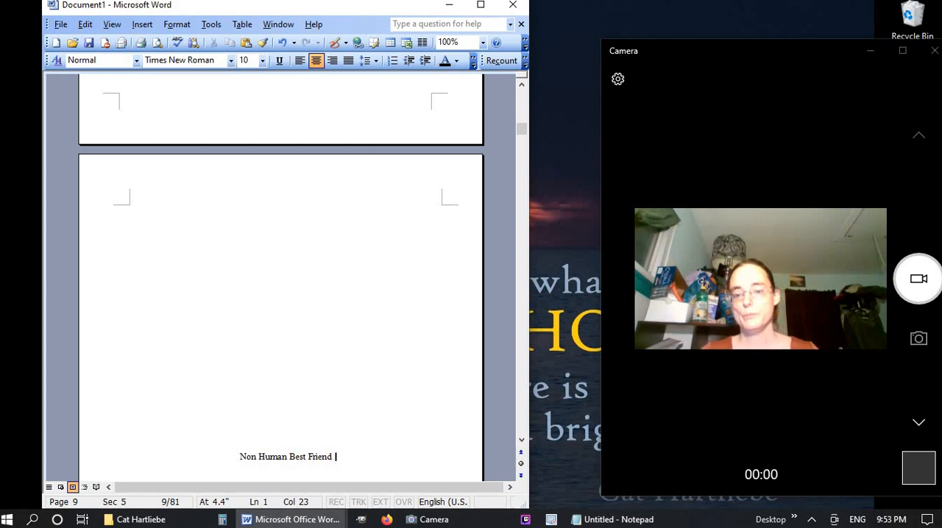
key("ctrl+Return")
Switch to the Non Human Best Friend ebook document and copy its Table of Contents entries from Thanks of a Cat to Triggers
mouse_move(294, 513)
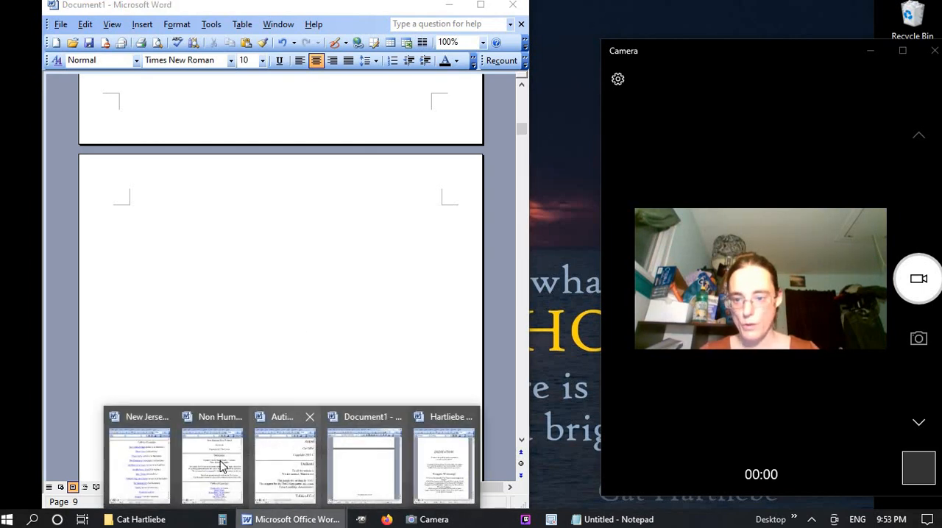
left_click(164, 419)
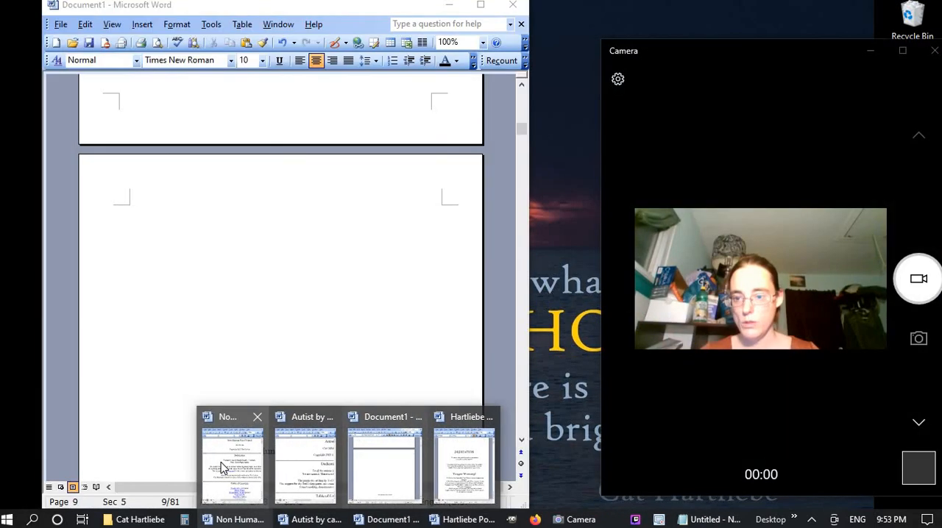
left_click(247, 467)
left_click(275, 310)
scroll(234, 278, "down", 4)
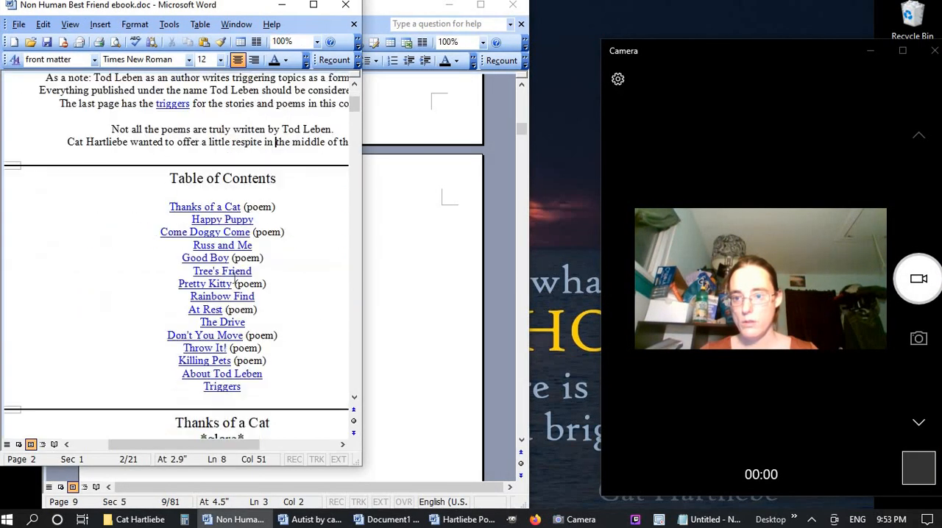
left_click_drag(169, 207, 271, 394)
key("ctrl+c")
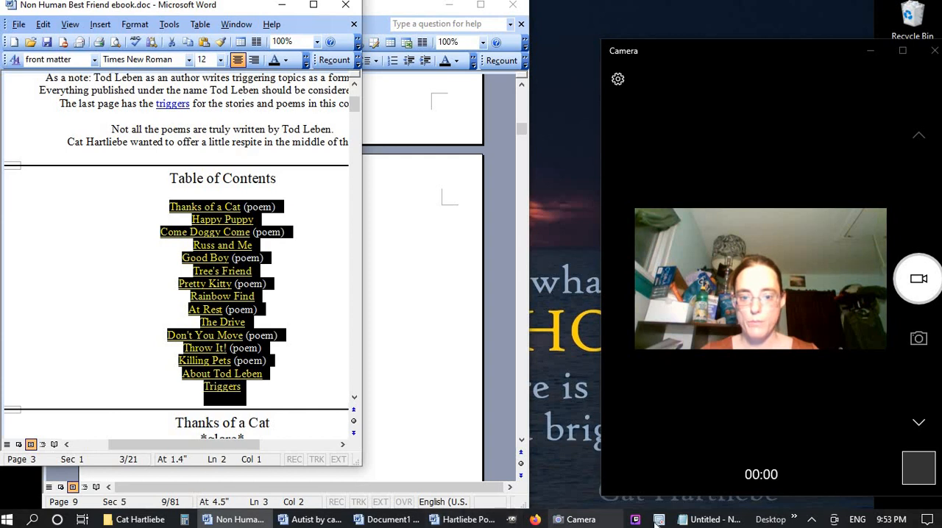
Switch to Notepad, narrow its window, and paste the copied contents entries as plain text
left_click(714, 520)
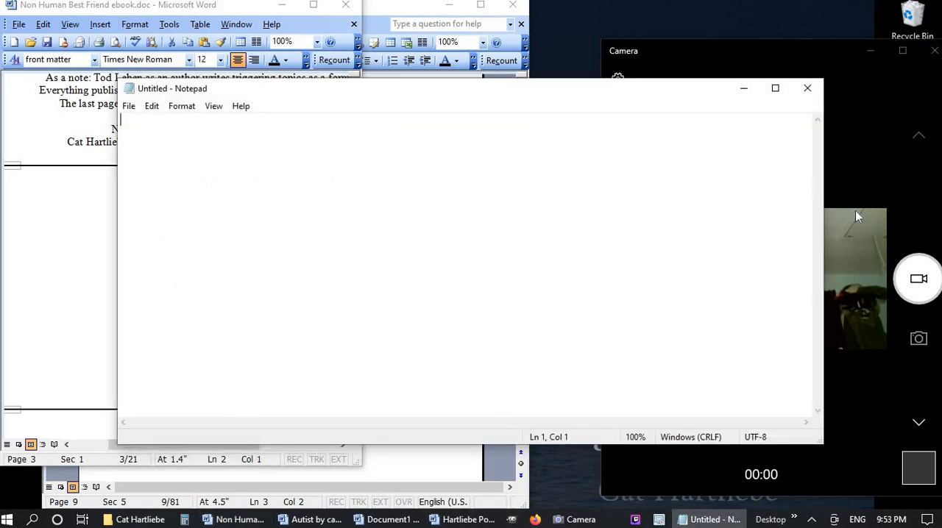
left_click_drag(823, 228, 500, 247)
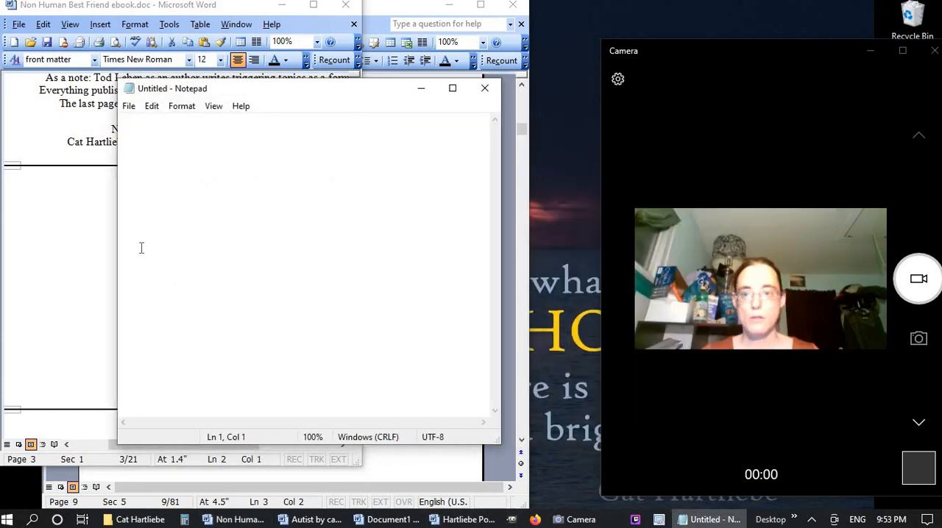
key("ctrl+v")
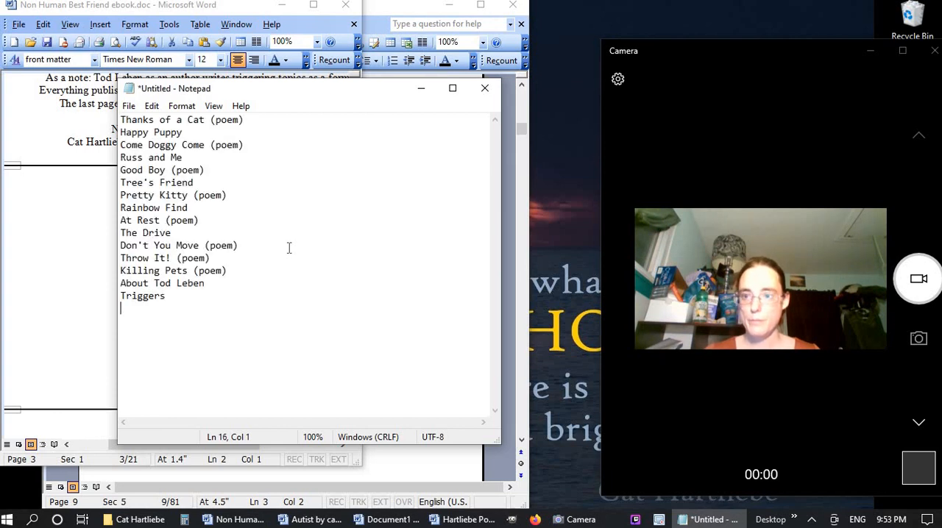
Delete the About the author entry above Triggers from the Notepad list, leaving no empty line
key("ctrl+a")
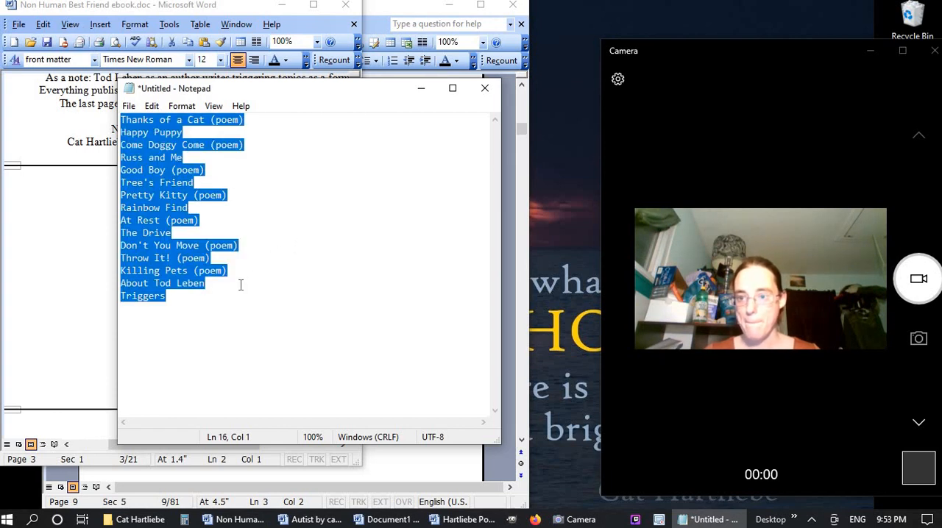
left_click(240, 285)
double_click(240, 285)
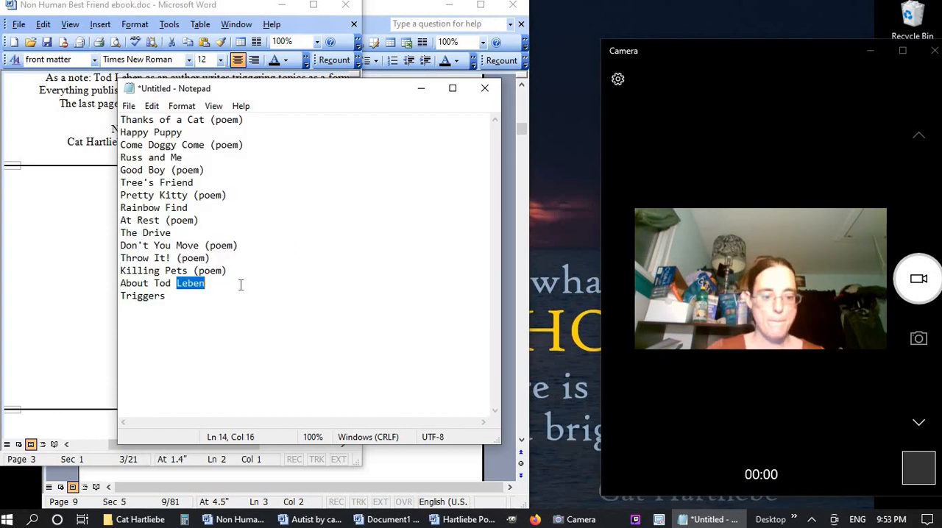
key("shift+Home")
key("BackSpace")
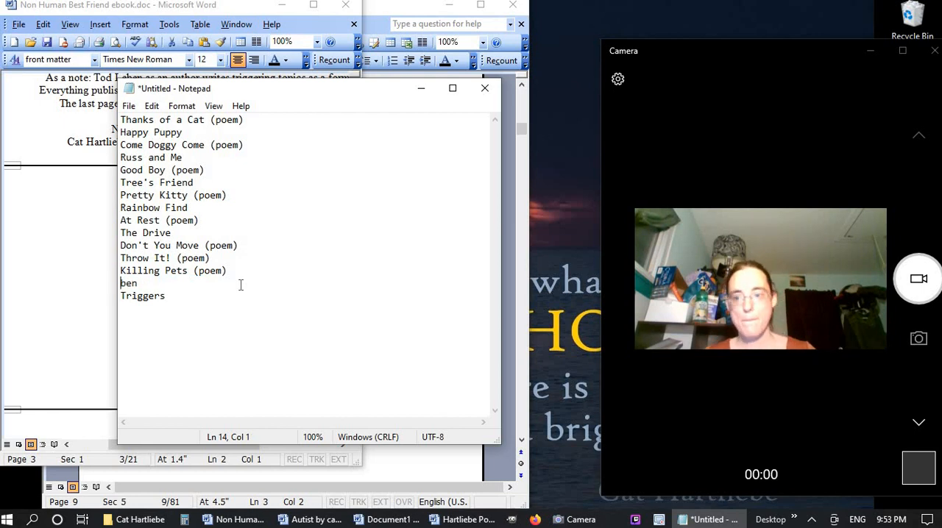
key("Delete")
Copy the whole cleaned list from Notepad and paste it under the Non Human Best Friend heading in Document1
key("ctrl+a")
key("ctrl+c")
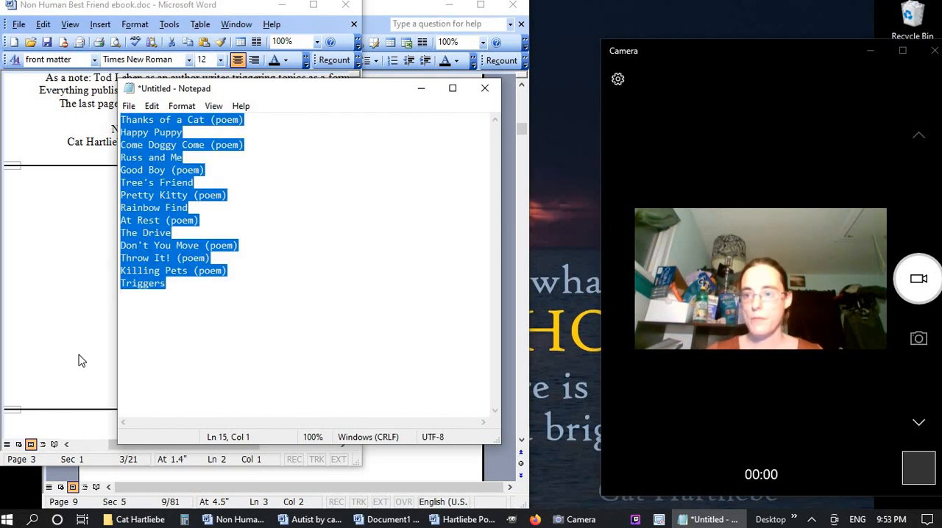
key("alt+Tab")
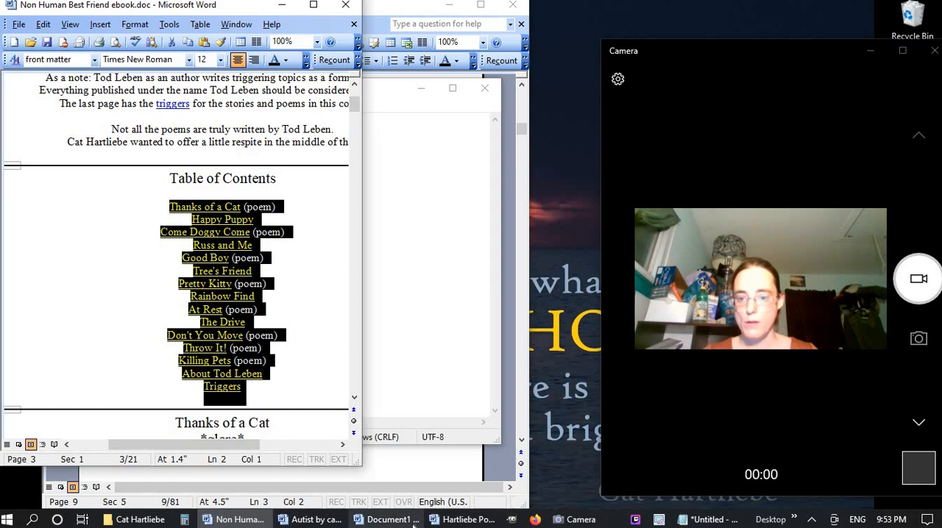
left_click(386, 519)
key("ctrl+v")
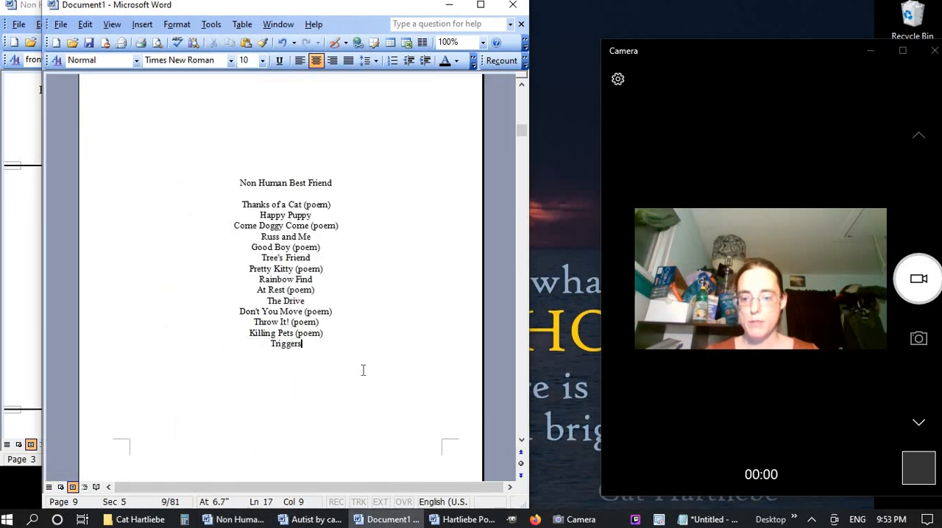
Convert the pasted Non Human Best Friend titles into a one-column table, narrow it, and centre it on the page
left_click_drag(302, 269, 225, 131)
left_click(412, 44)
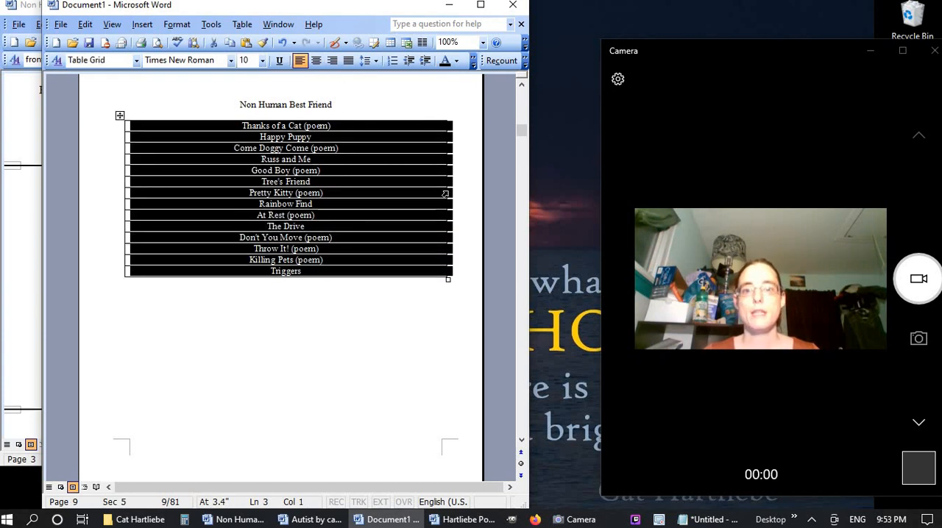
left_click_drag(444, 192, 228, 210)
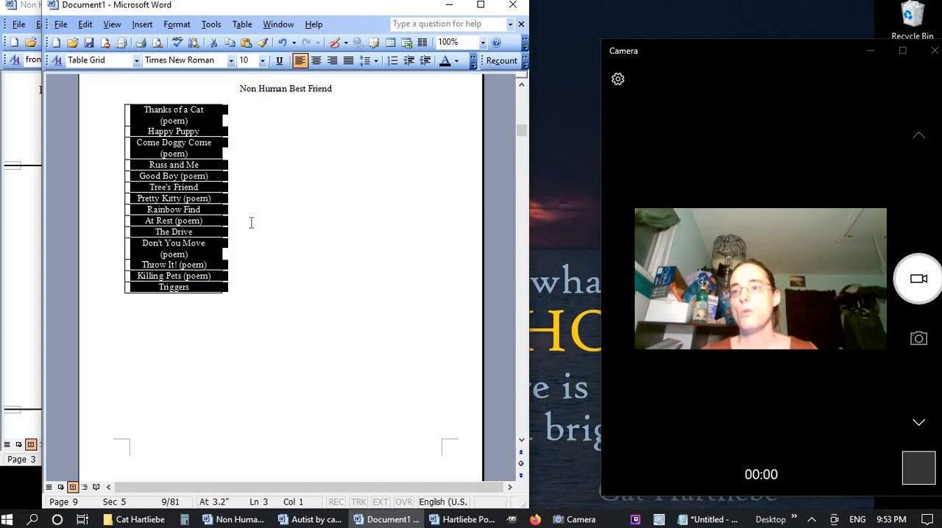
left_click(315, 60)
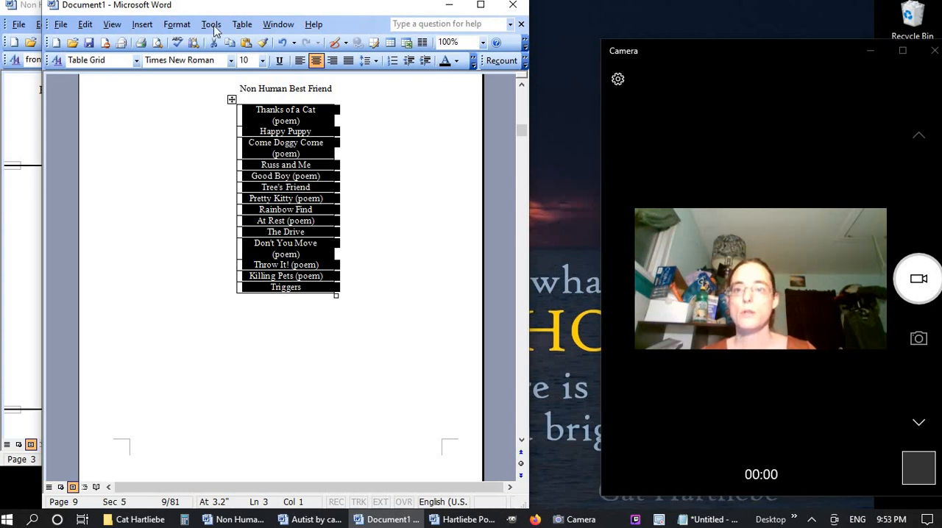
Add an empty column to the right of the Non Human Best Friend titles and narrow it for page numbers
left_click(242, 25)
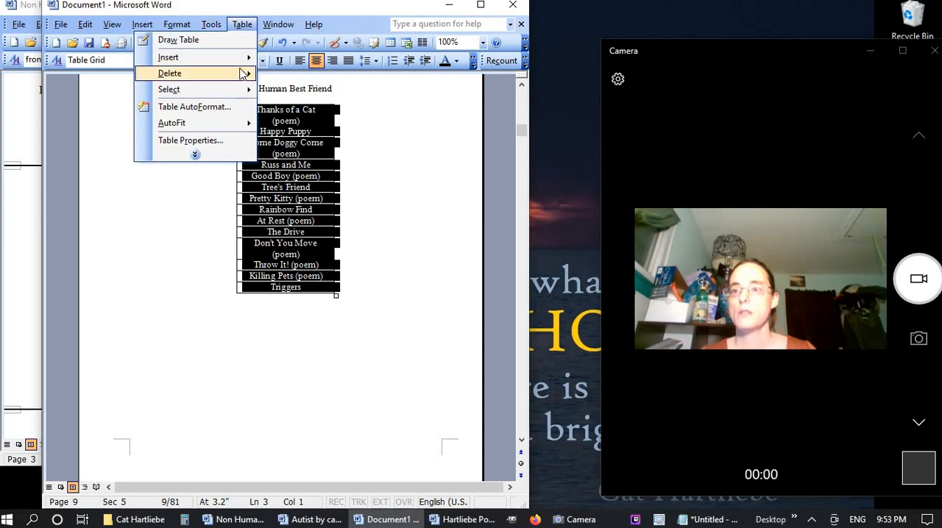
mouse_move(242, 59)
left_click(96, 94)
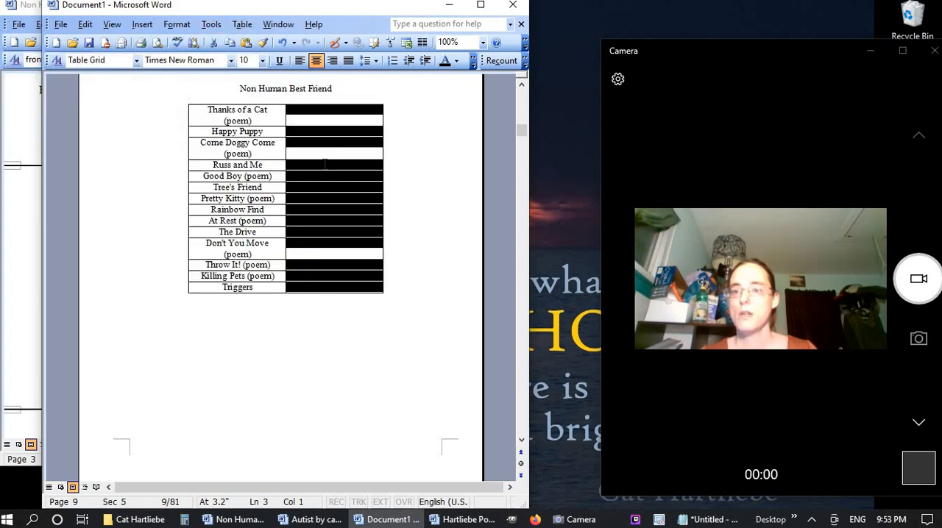
left_click_drag(381, 152, 322, 154)
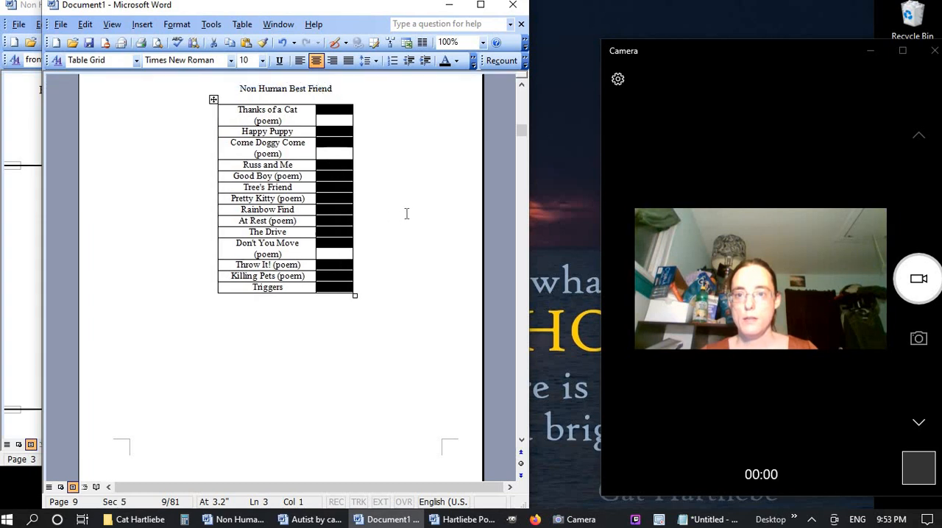
Start a new page after the Non Human Best Friend table and enter the heading Autist with a blank line below it
left_click(373, 291)
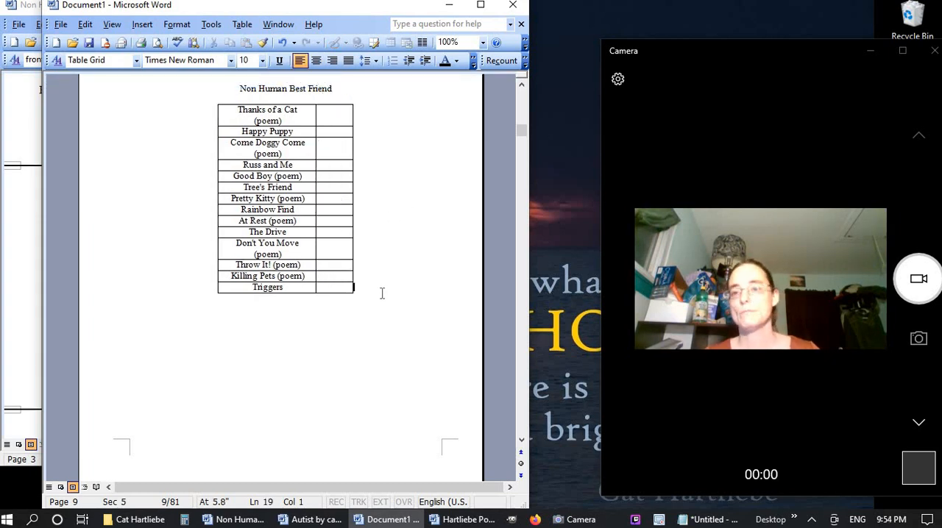
left_click(353, 331)
key("ctrl+Return")
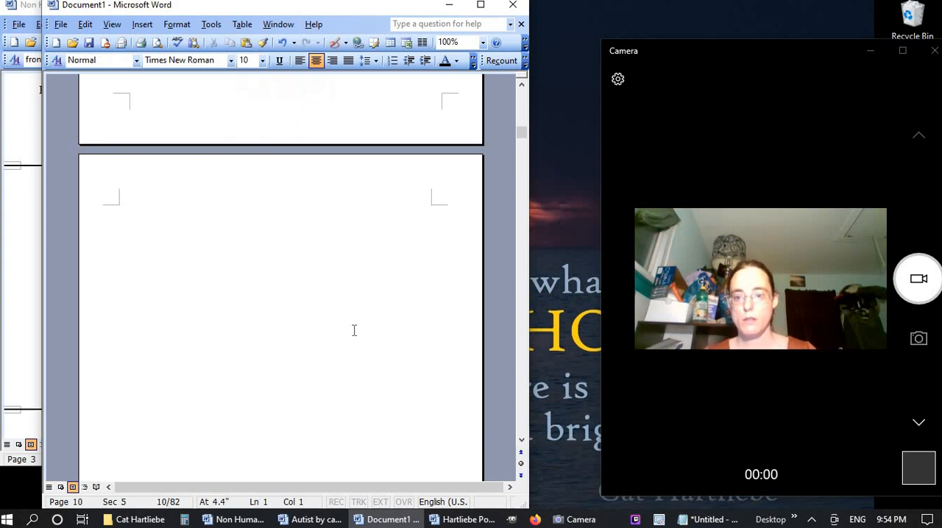
type("Aut")
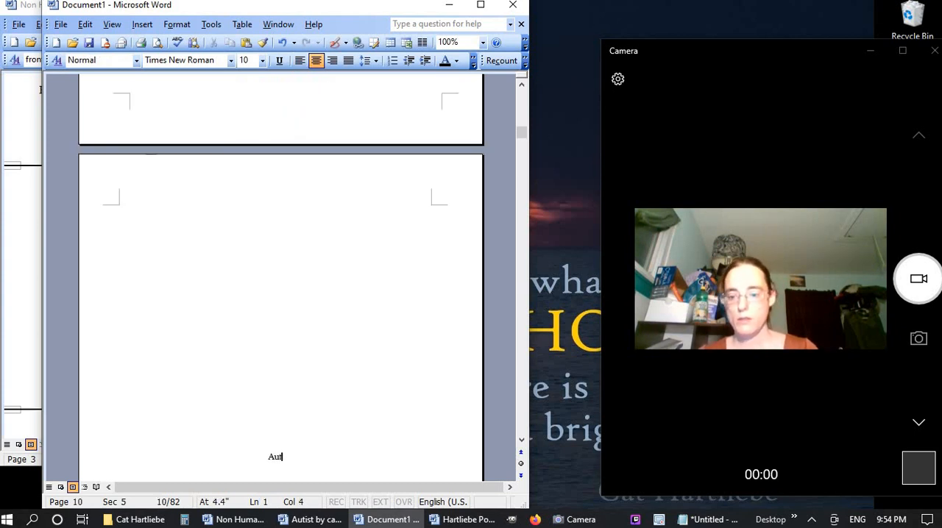
type("ist")
key("Return")
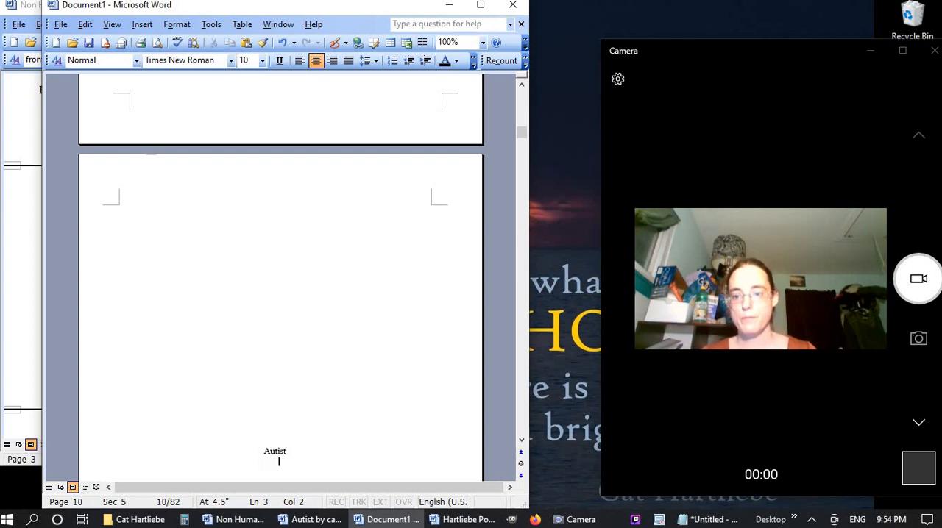
Close the Non Human Best Friend ebook and replace the Notepad list with the contents titles copied from the Autist ebook
left_click(234, 519)
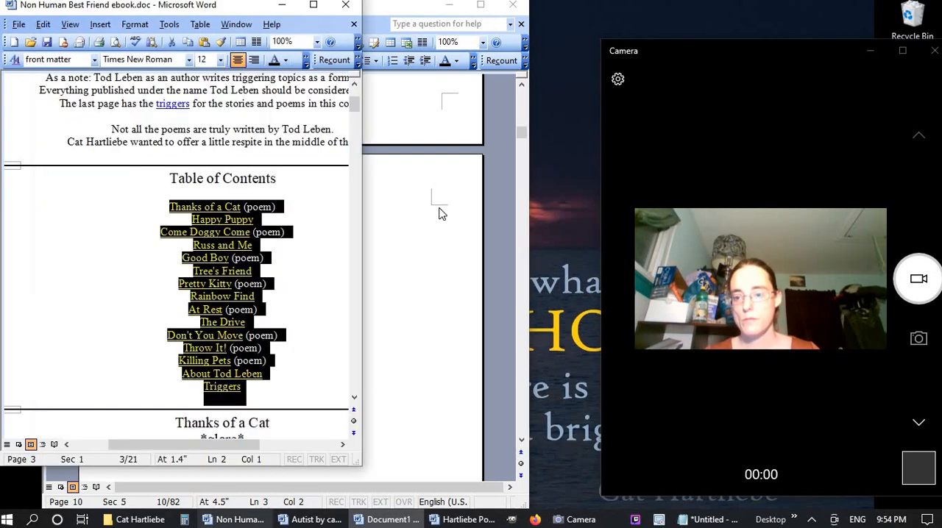
left_click(345, 5)
left_click(269, 519)
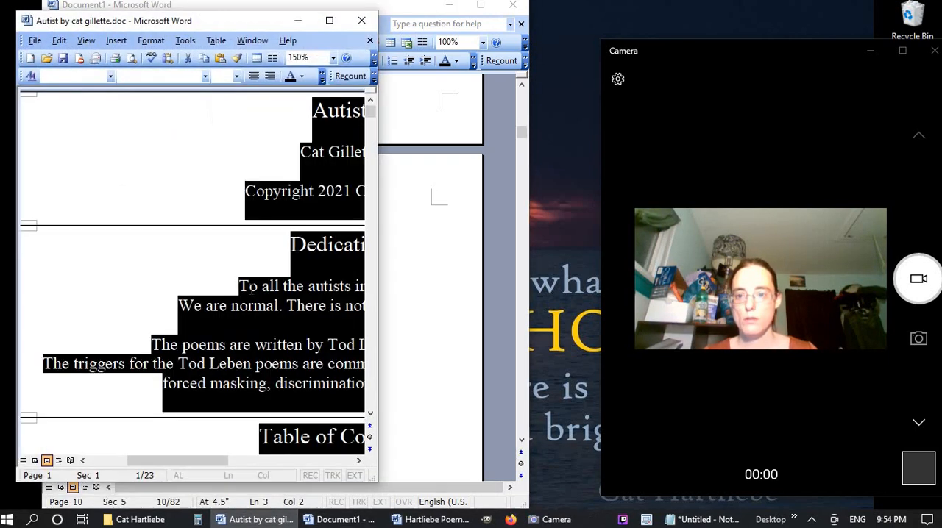
left_click(251, 290)
scroll(251, 290, "down", 1)
scroll(251, 290, "down", 4)
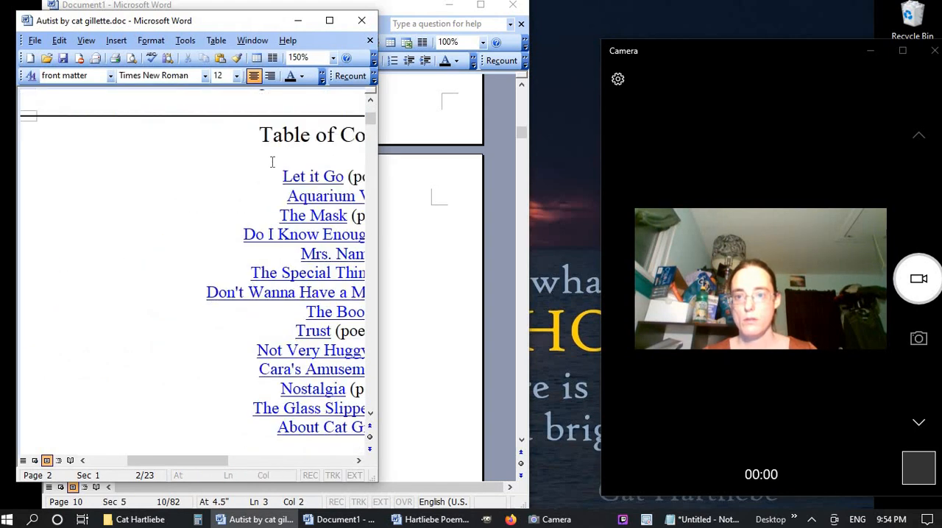
left_click_drag(283, 176, 329, 419)
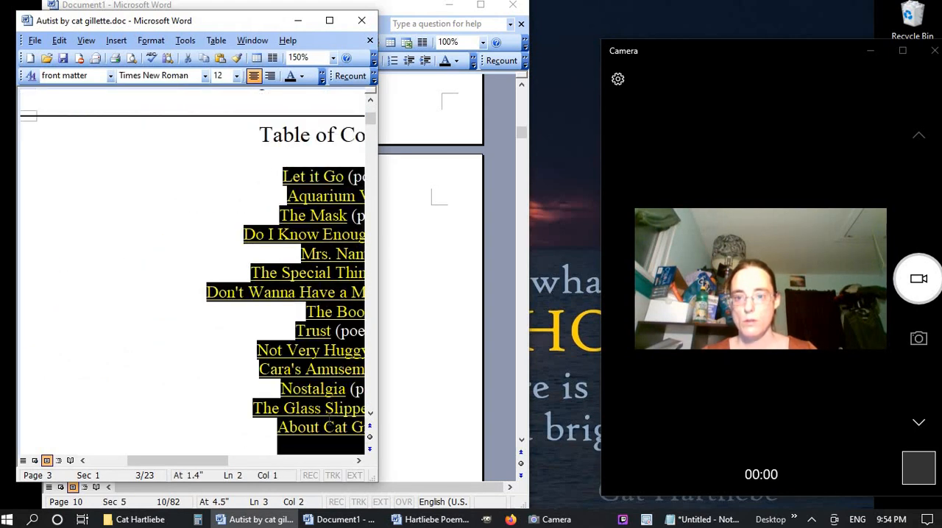
left_click(688, 520)
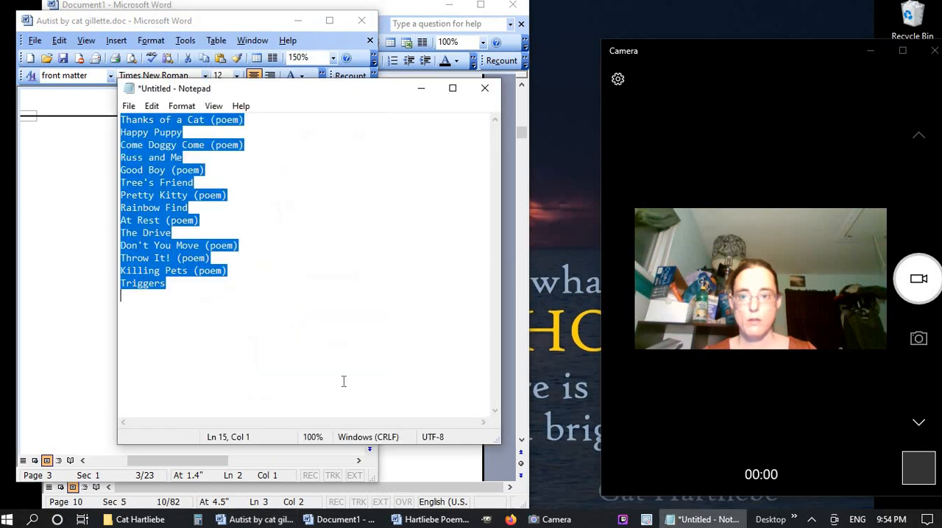
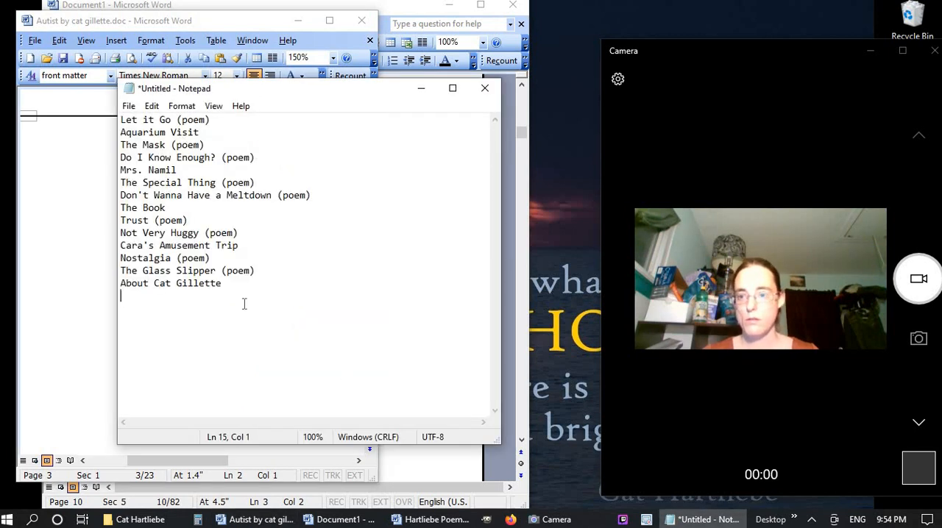
Delete the About the author entry at the end of the Autist list in Notepad
key("Up")
key("shift+End")
key("Delete")
Copy the whole cleaned Autist list from Notepad and paste it under the Autist heading in Document1
key("ctrl+a")
key("ctrl+c")
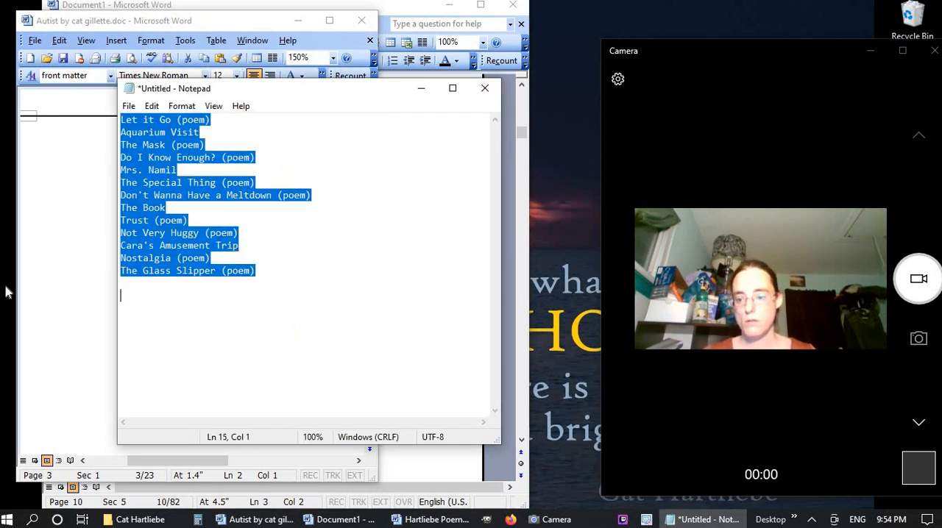
left_click(59, 365)
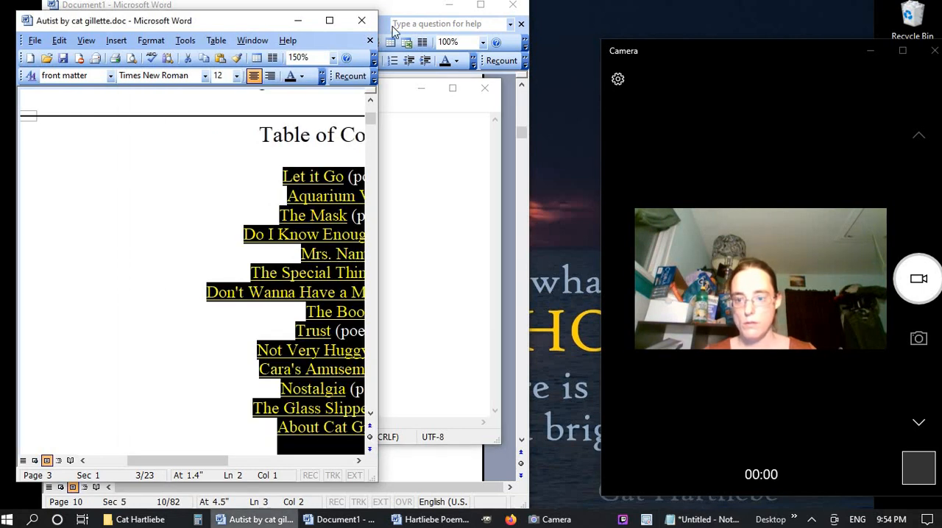
left_click(297, 20)
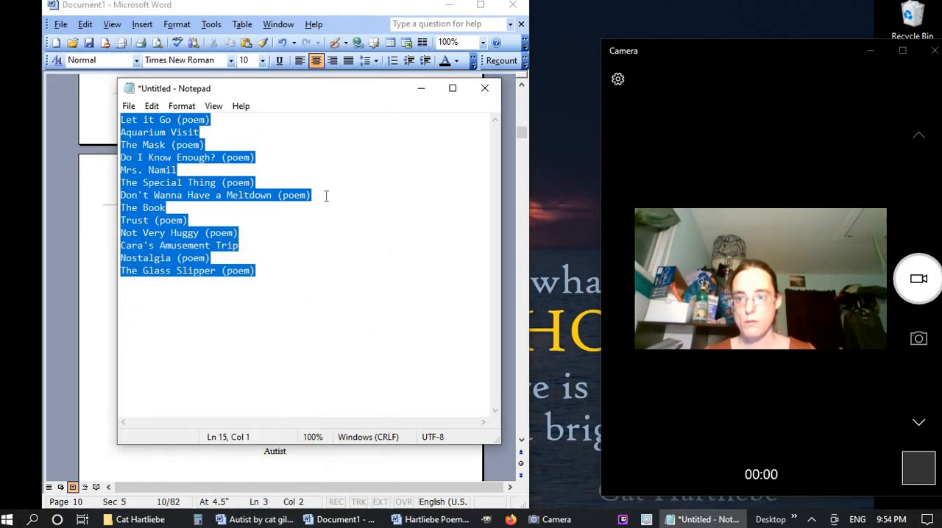
left_click(421, 88)
key("ctrl+v")
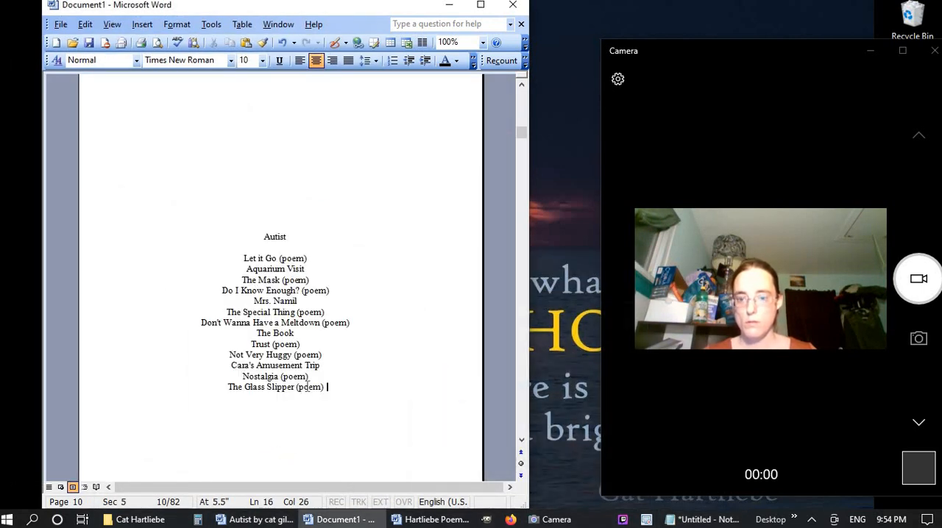
Convert the pasted Autist titles into a one-column table and narrow it to fit the titles
left_click_drag(336, 384, 231, 252)
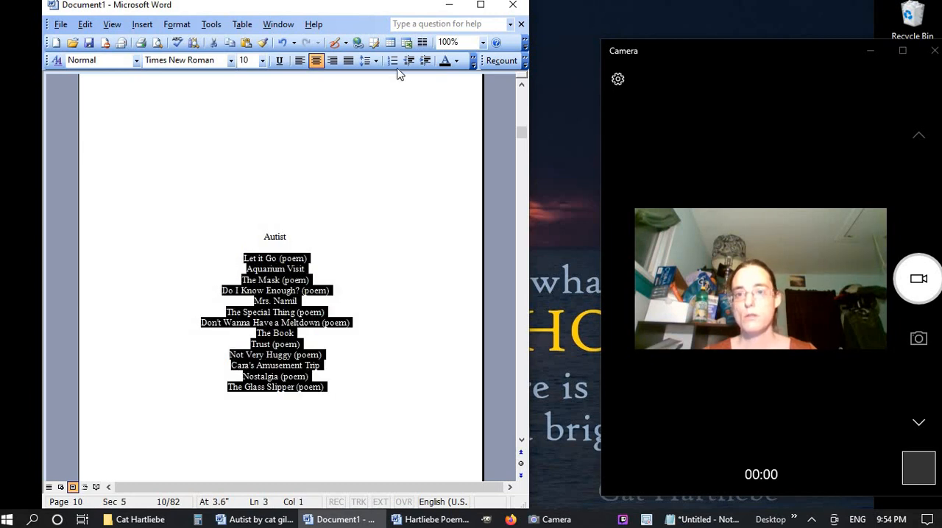
left_click(390, 43)
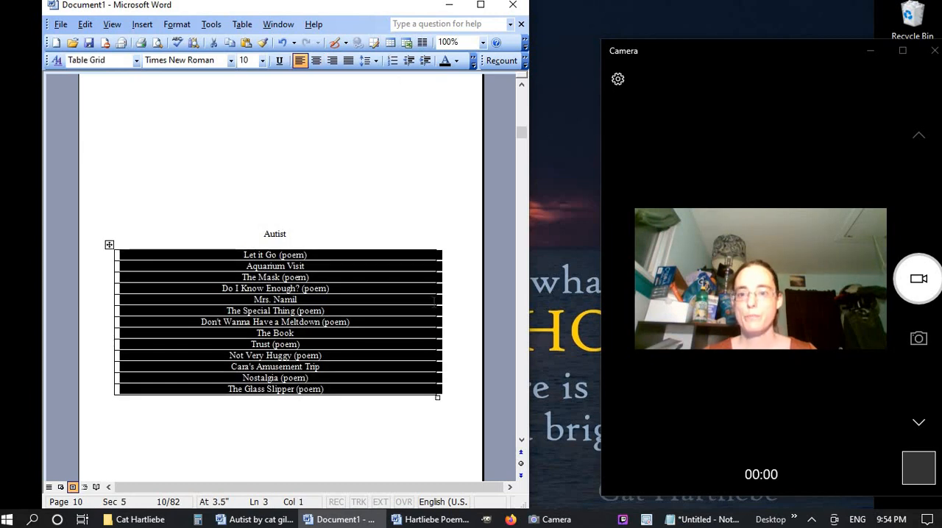
left_click_drag(436, 302, 259, 305)
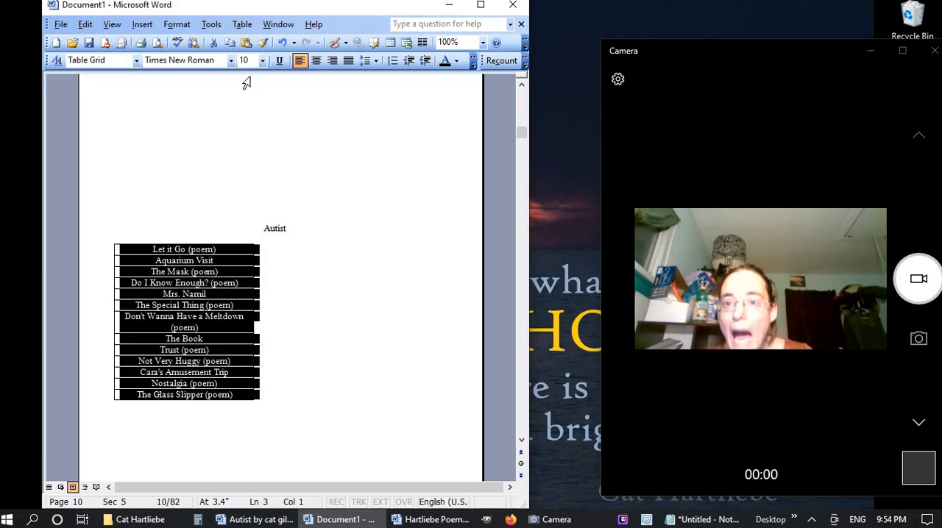
Add an empty column to the right of the Autist titles and narrow it for page numbers
left_click(242, 25)
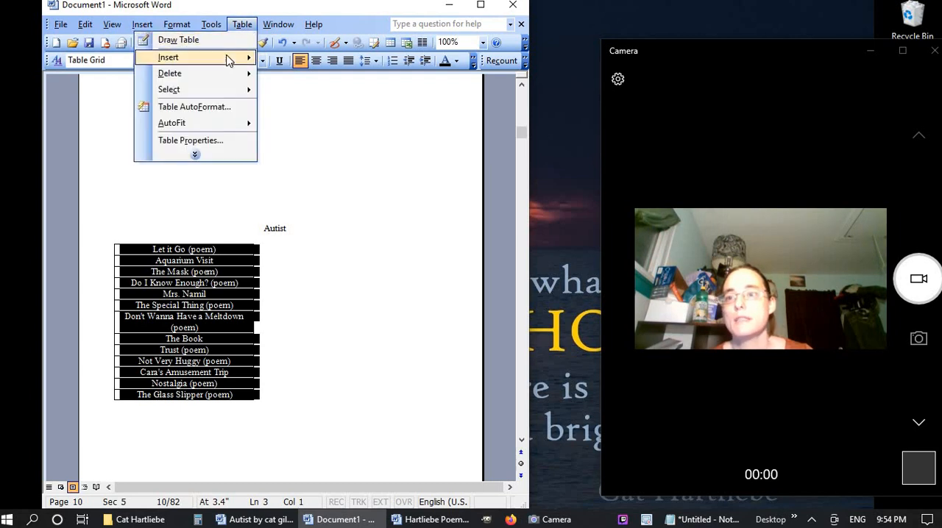
mouse_move(228, 59)
left_click(81, 91)
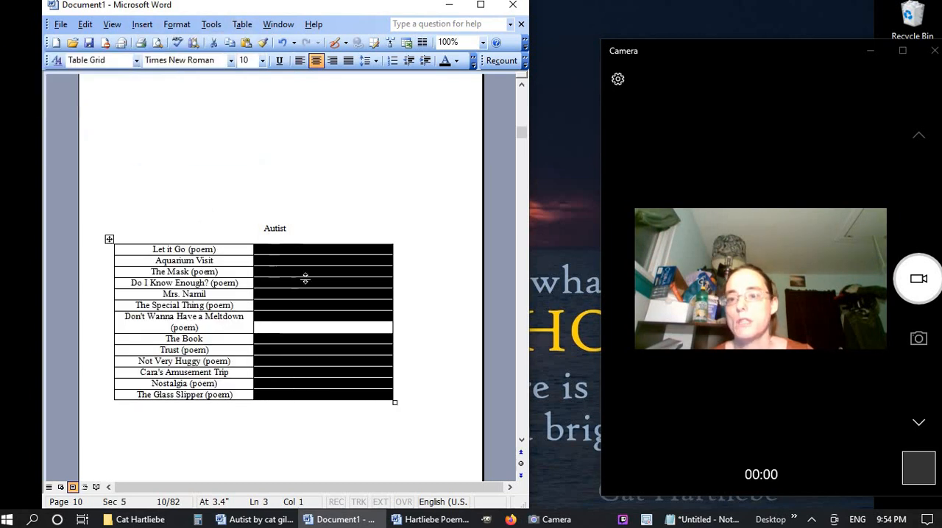
left_click_drag(395, 306, 304, 305)
Centre the whole Autist table on the page and narrow its empty page-number column further
left_click_drag(154, 243, 272, 244)
left_click(317, 61)
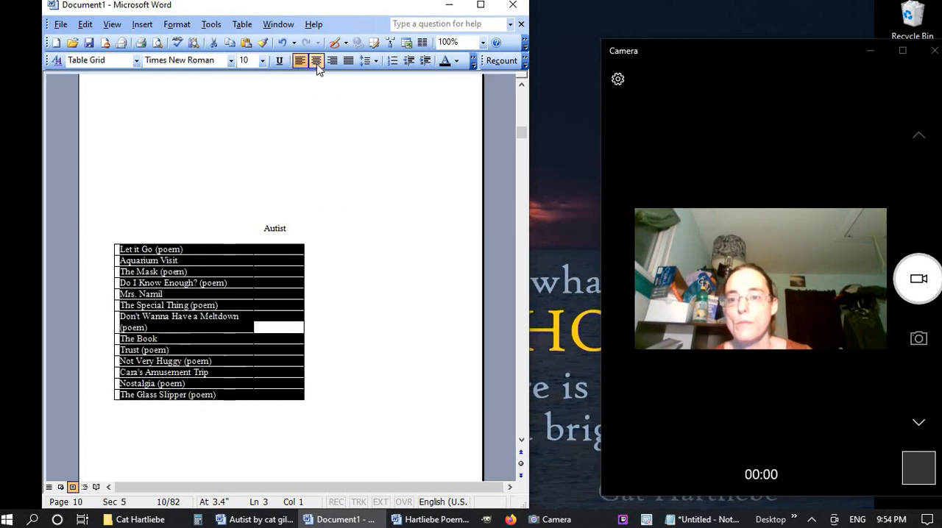
left_click_drag(89, 250, 98, 419)
left_click(316, 62)
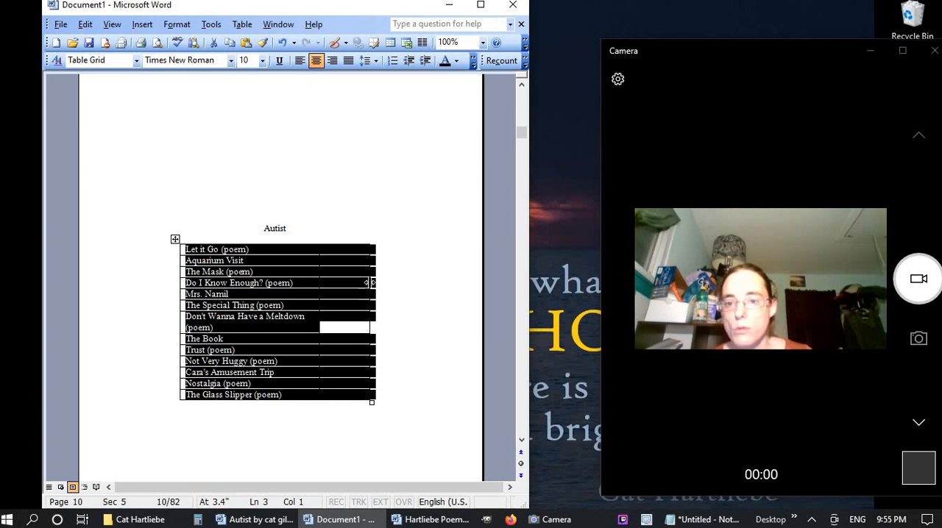
left_click_drag(362, 284, 349, 285)
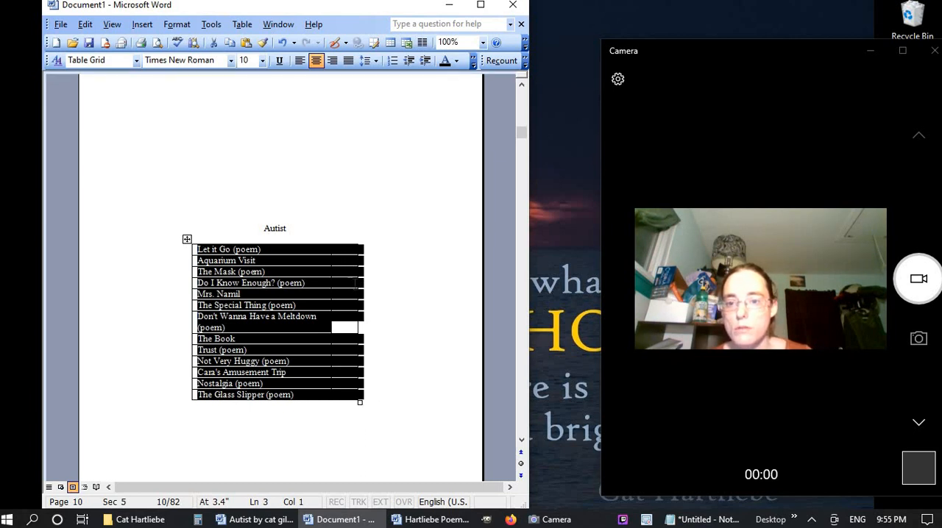
Right-align the titles in the first column of the Autist table
left_click(280, 240)
left_click(332, 60)
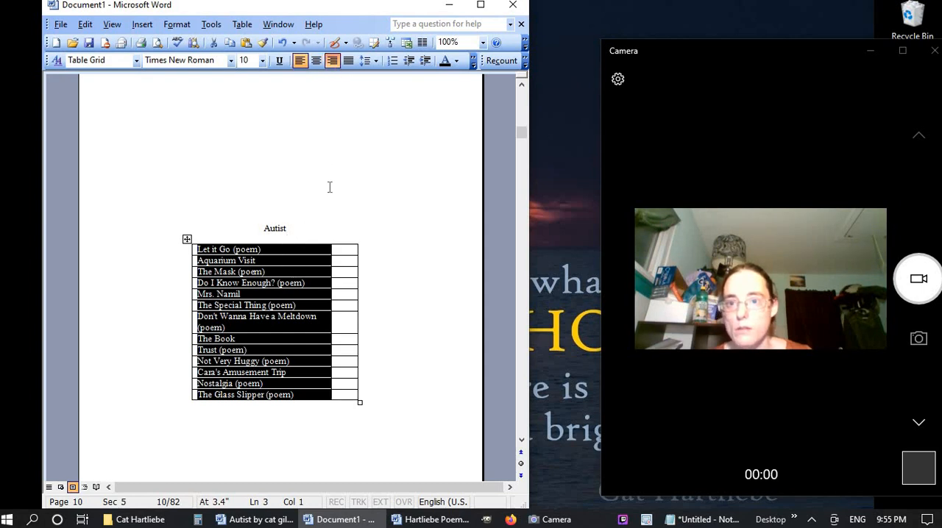
left_click(400, 374)
Review the main Table of Contents and each section's contents table from the front matter through the Autist page
scroll(399, 375, "down", 10)
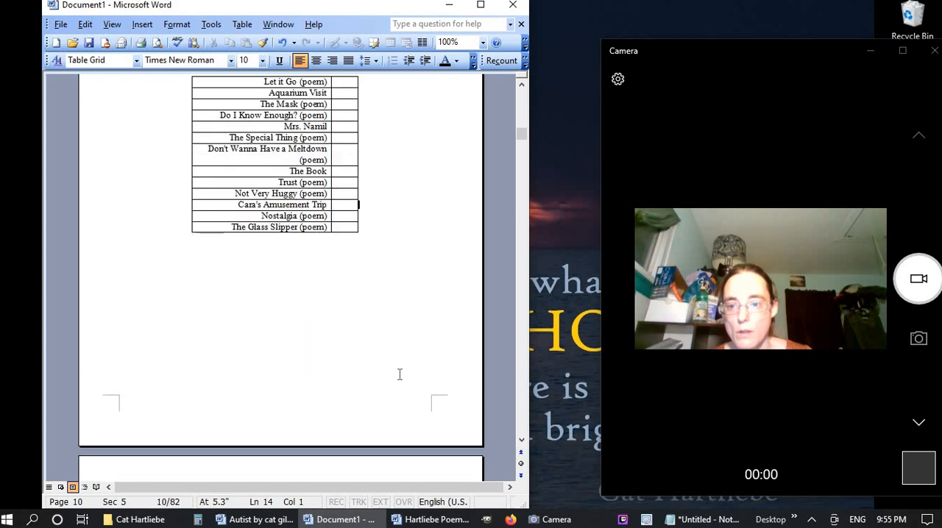
scroll(400, 374, "up", 10)
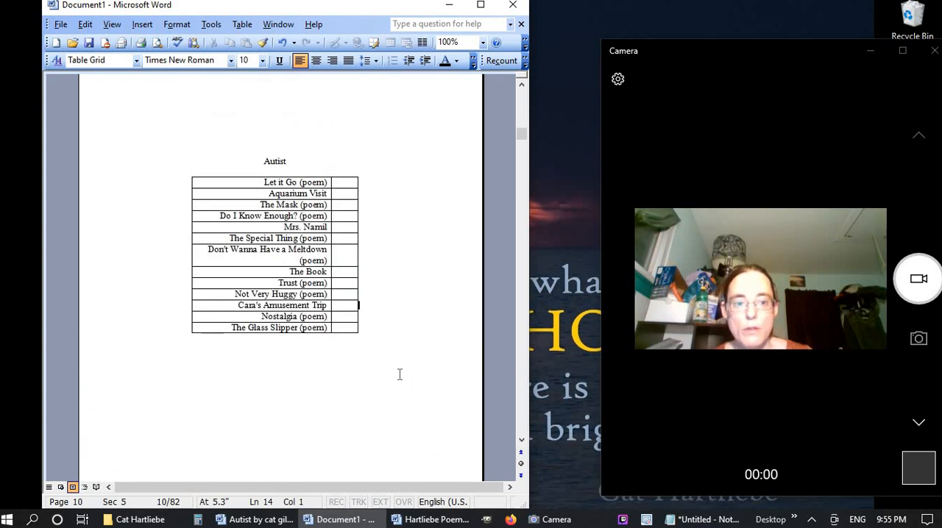
scroll(399, 375, "up", 3)
left_click_drag(523, 134, 523, 94)
scroll(352, 331, "down", 8)
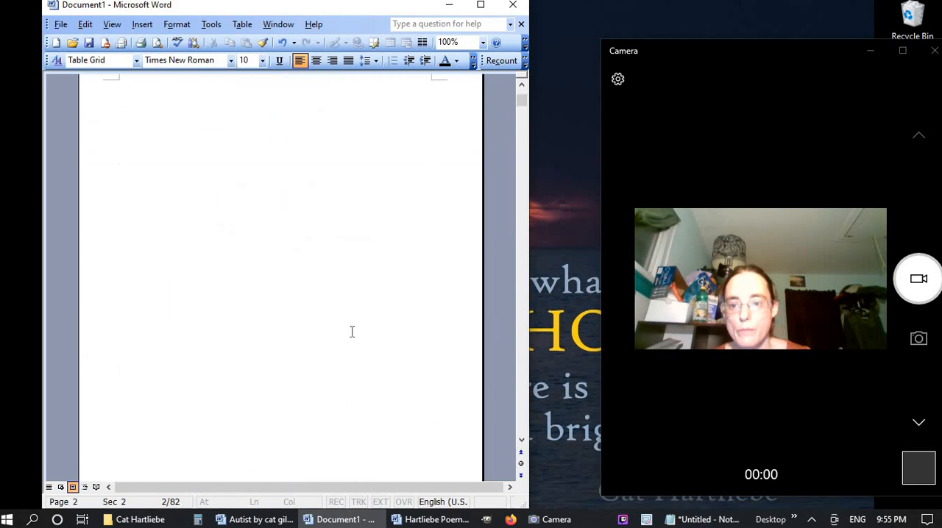
scroll(351, 332, "down", 12)
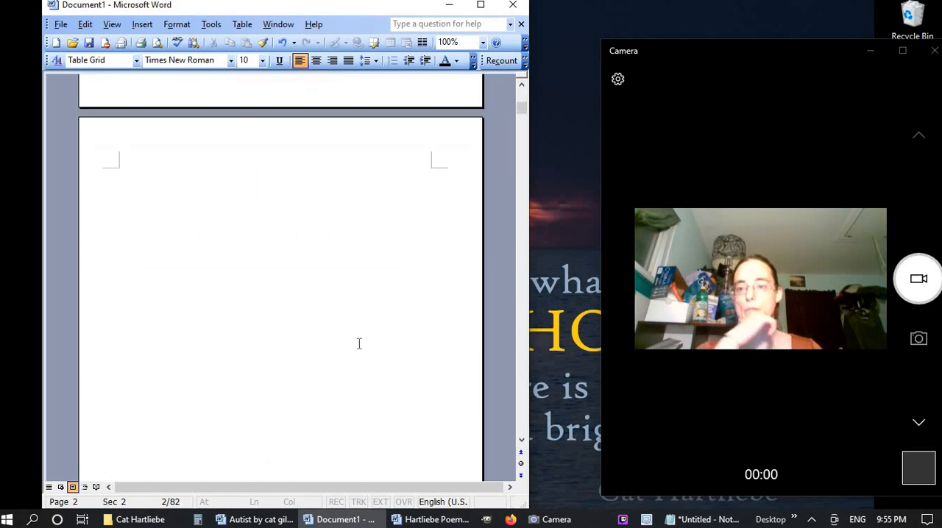
scroll(359, 344, "down", 6)
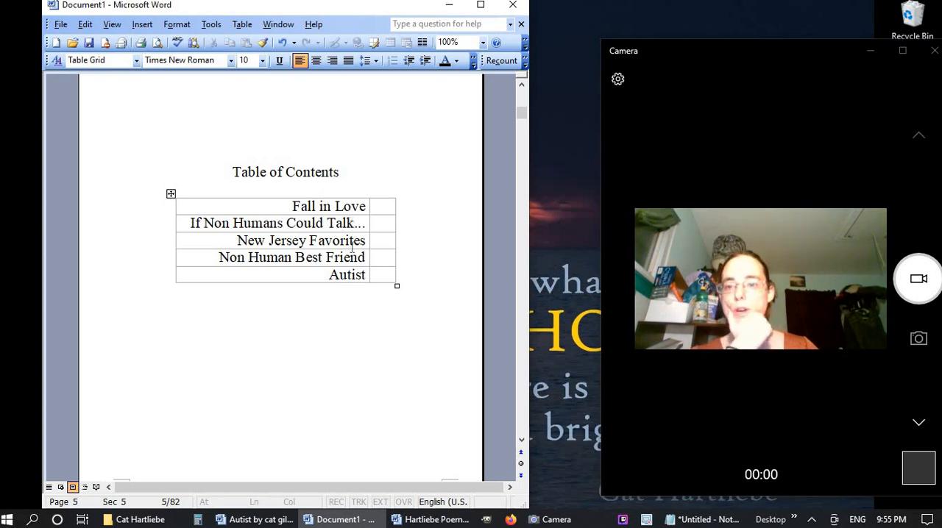
scroll(303, 391, "down", 20)
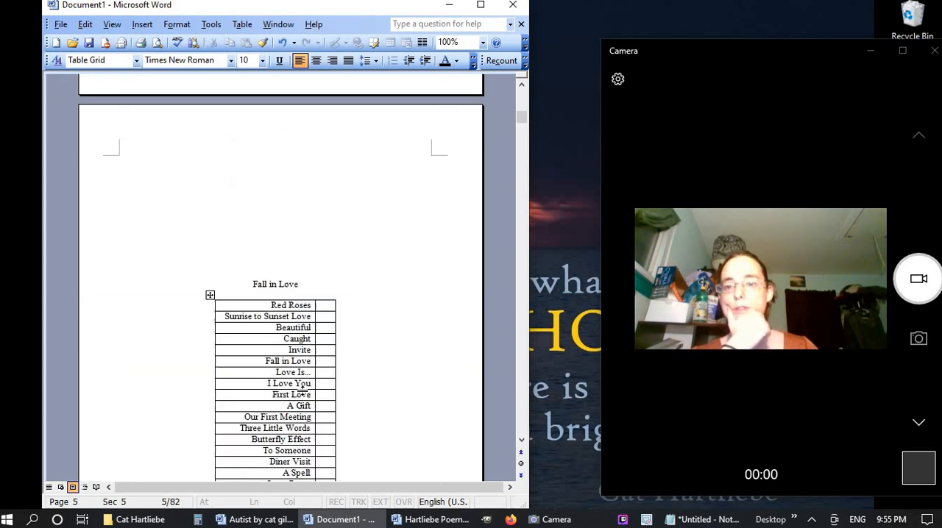
scroll(304, 391, "down", 20)
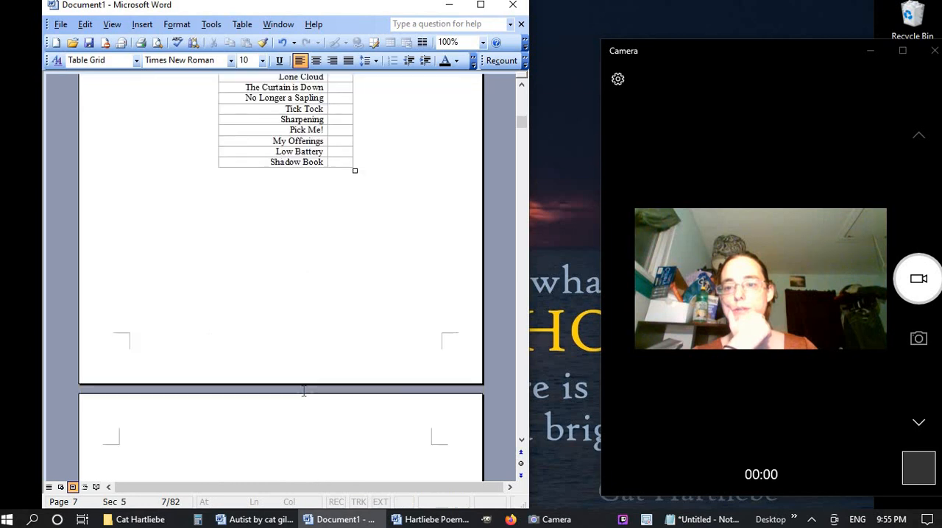
scroll(303, 391, "down", 20)
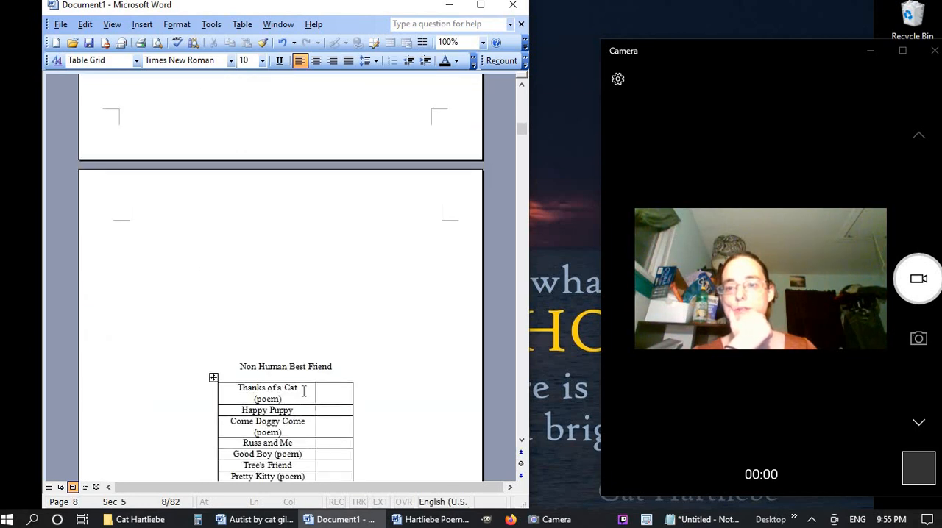
scroll(302, 391, "down", 13)
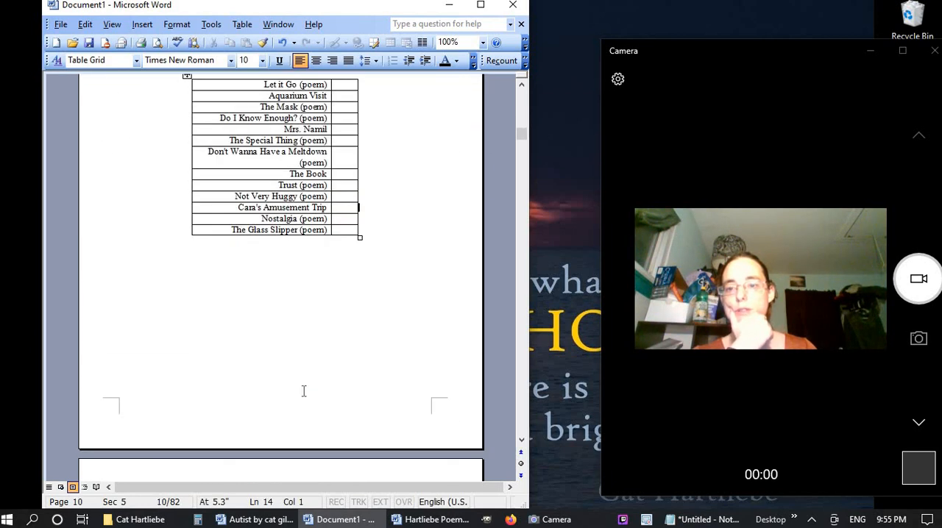
scroll(303, 391, "up", 5)
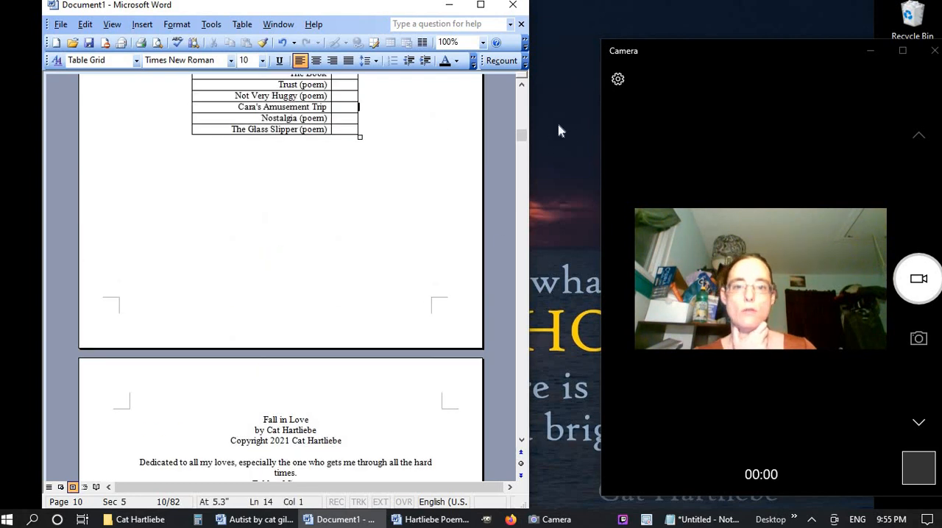
Replace every occurrence of "(poem)" in the whole document with nothing
left_click_drag(521, 135, 521, 92)
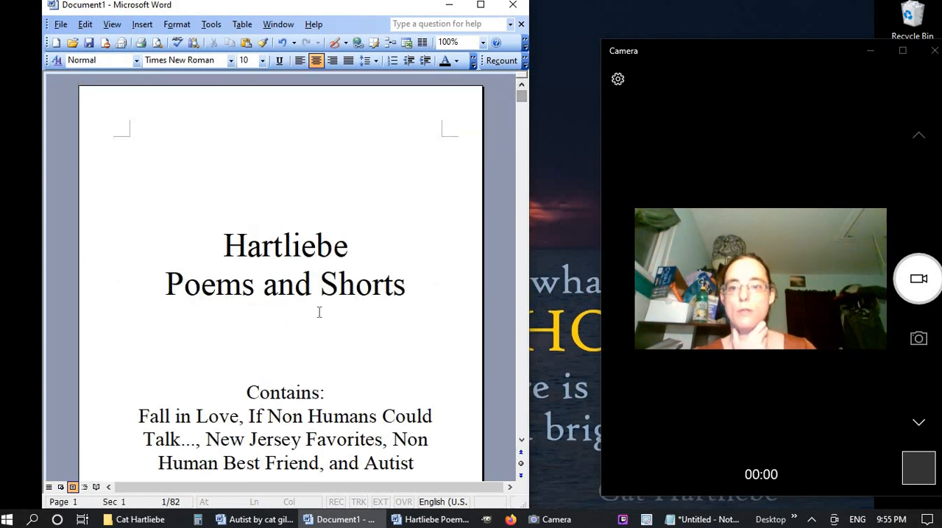
scroll(318, 312, "down", 8)
key("ctrl+f")
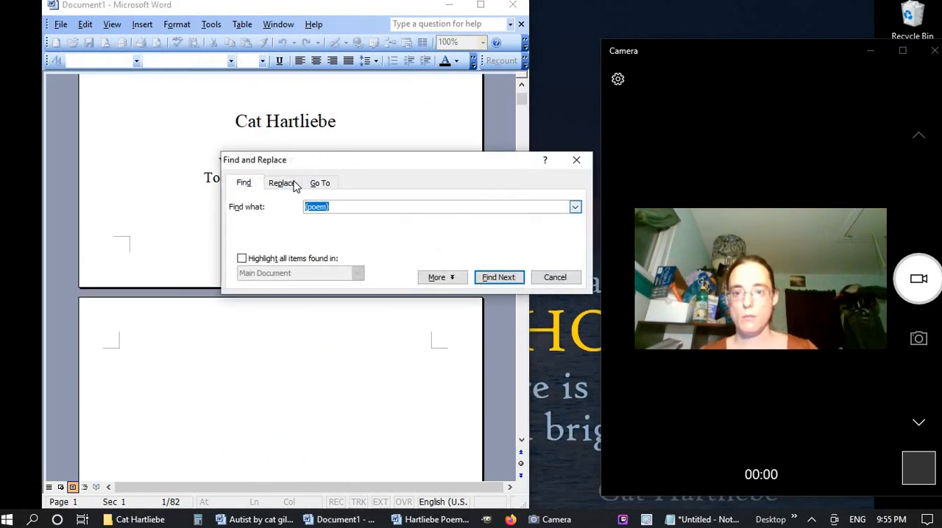
left_click(292, 184)
left_click(442, 277)
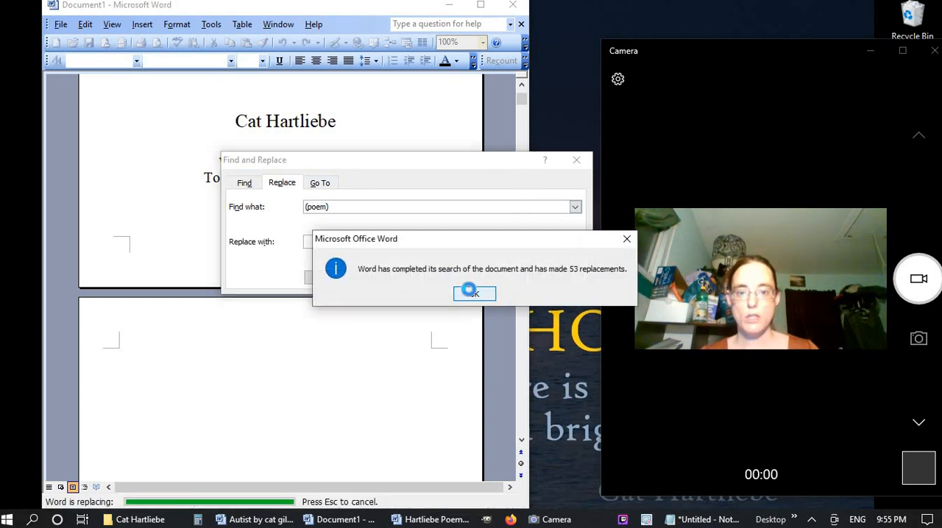
left_click(474, 293)
left_click(561, 280)
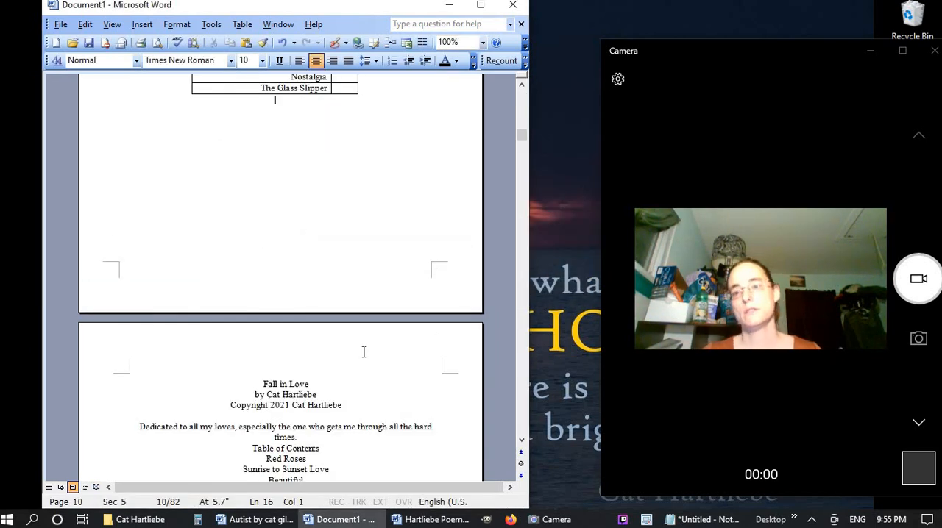
Narrow the title column of the Autist contents table to fit its longest title
scroll(363, 351, "up", 6)
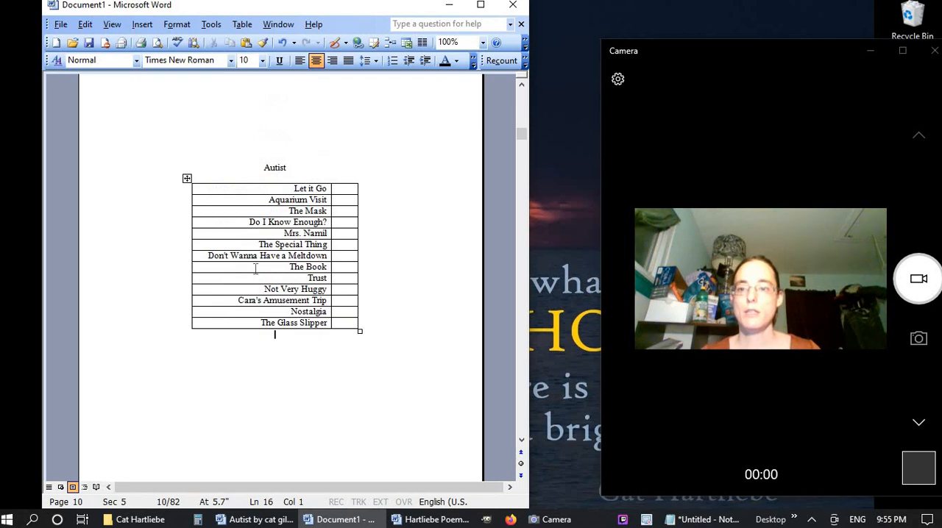
left_click(292, 180)
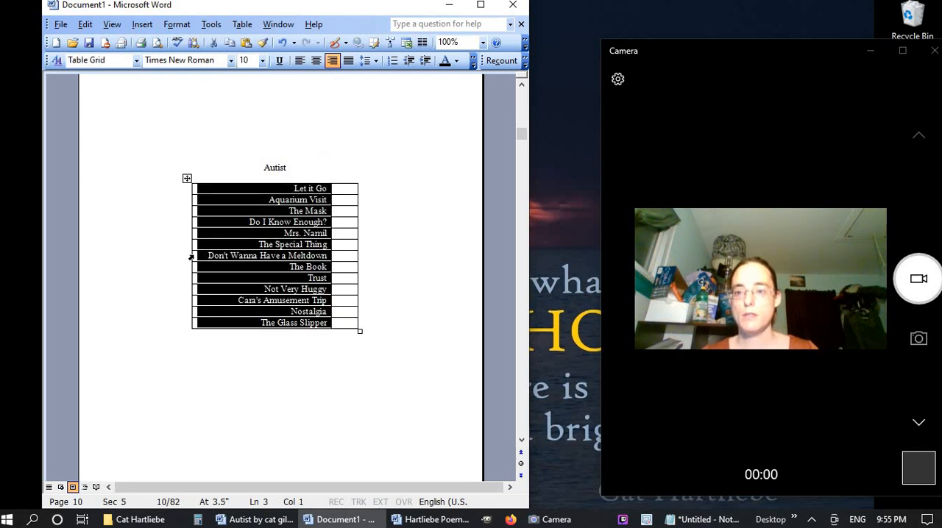
left_click_drag(188, 255, 198, 257)
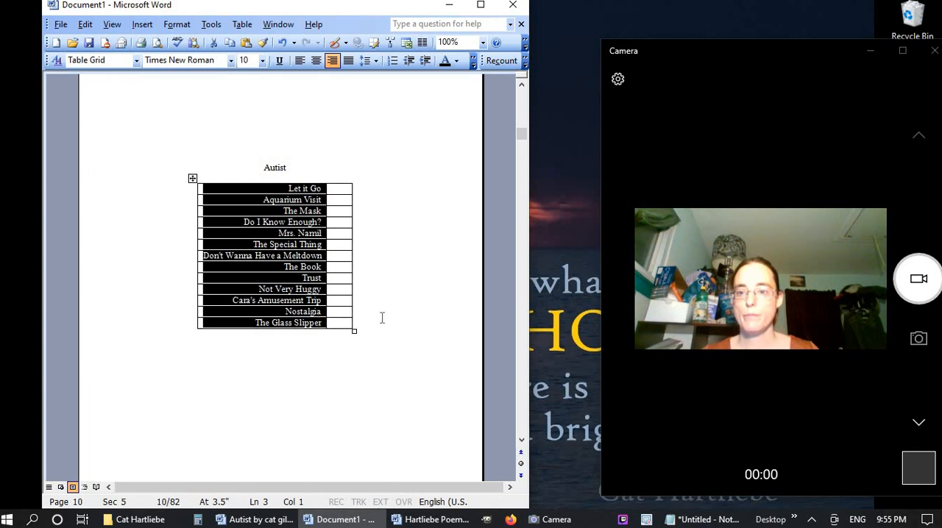
left_click(393, 376)
Right-align the titles in the Non Human Best Friend table and narrow their column to fit the longest title
scroll(394, 376, "up", 8)
scroll(394, 375, "up", 4)
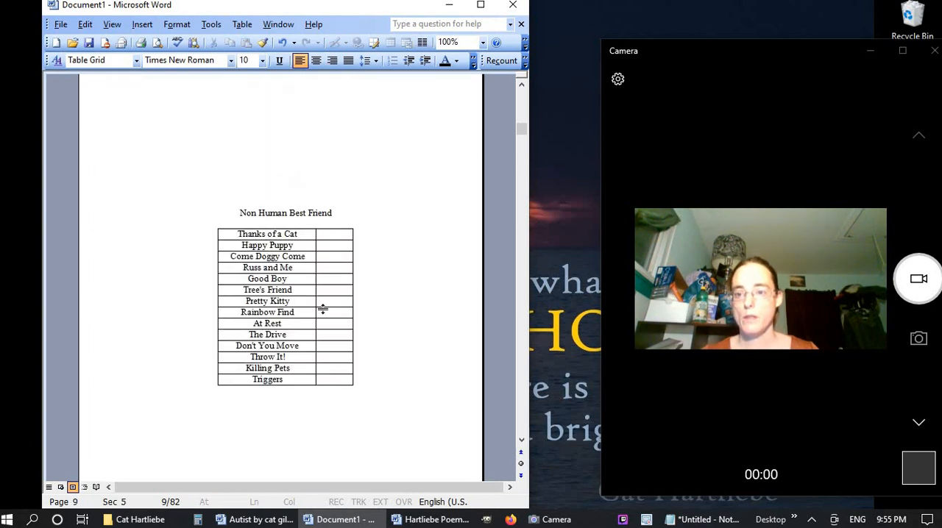
left_click(291, 228)
left_click(332, 61)
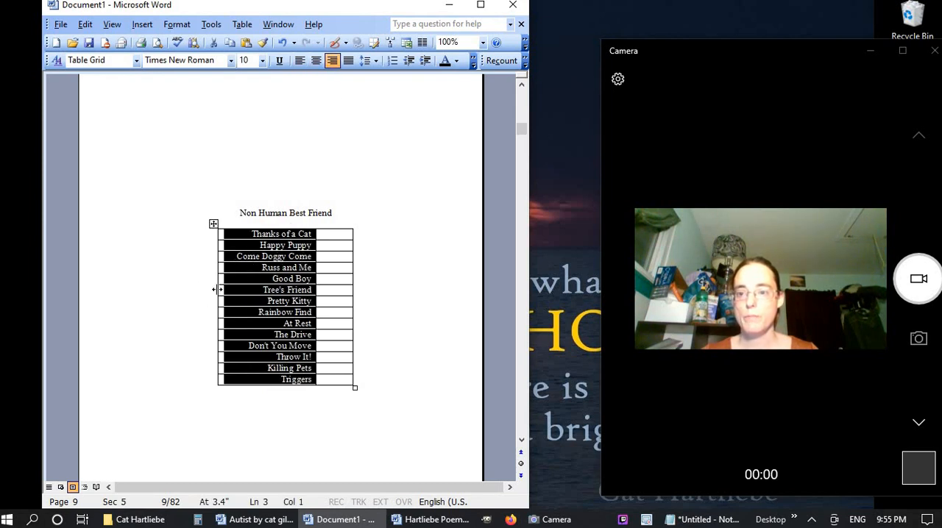
left_click_drag(218, 290, 224, 292)
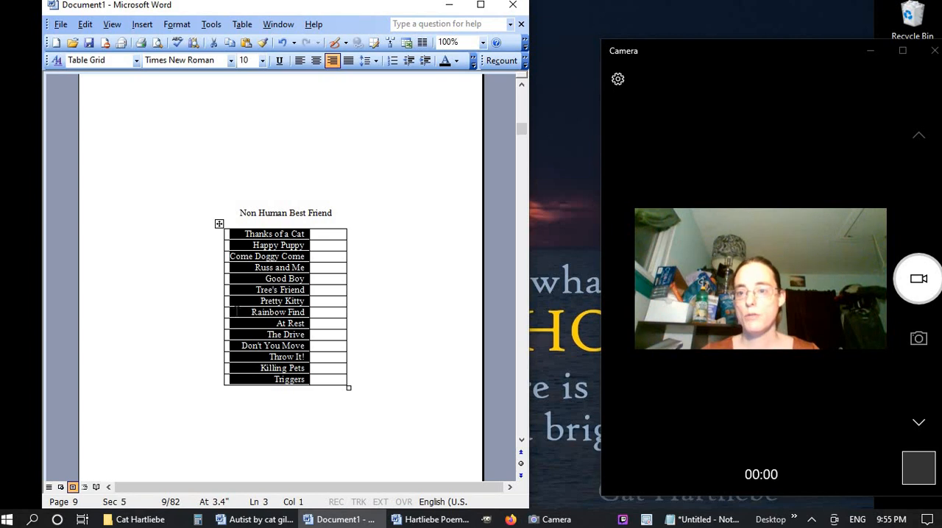
Narrow the title column of the New Jersey Favorites contents table slightly, keeping every title on one line
scroll(298, 425, "up", 15)
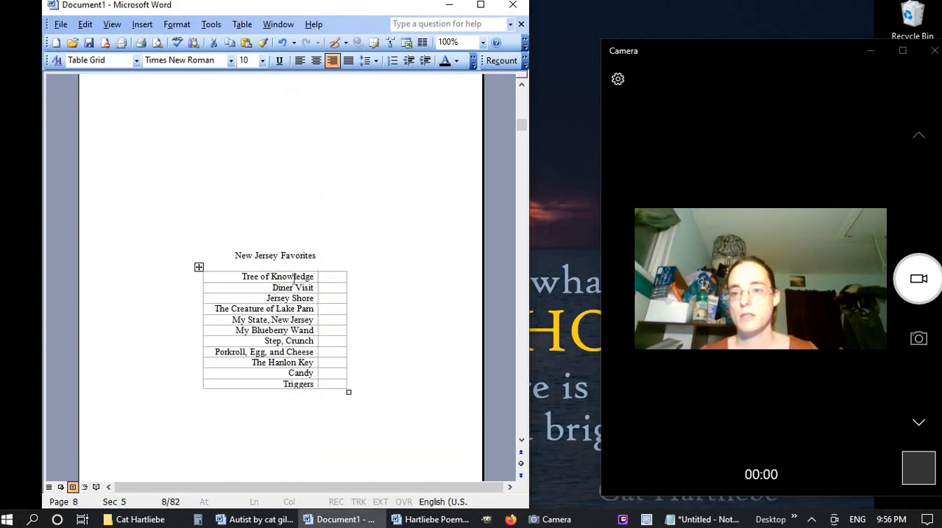
left_click(295, 269)
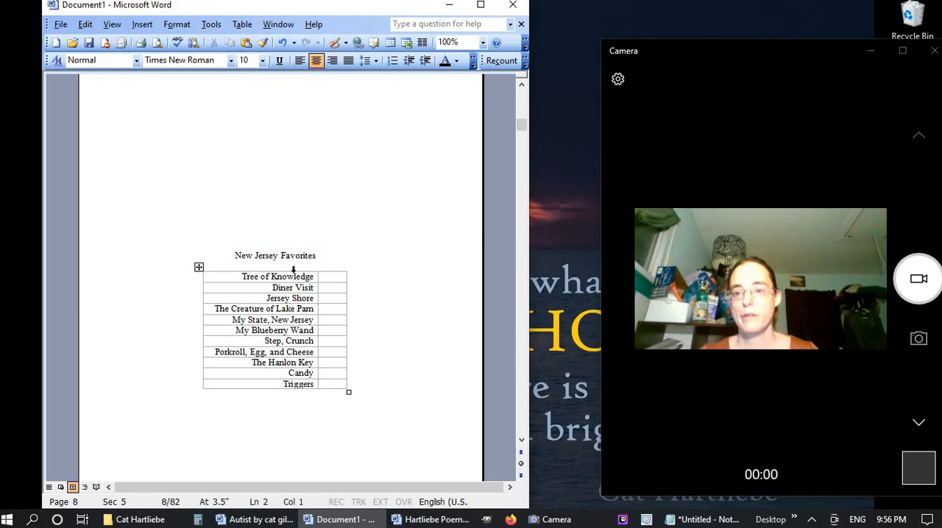
left_click(293, 270)
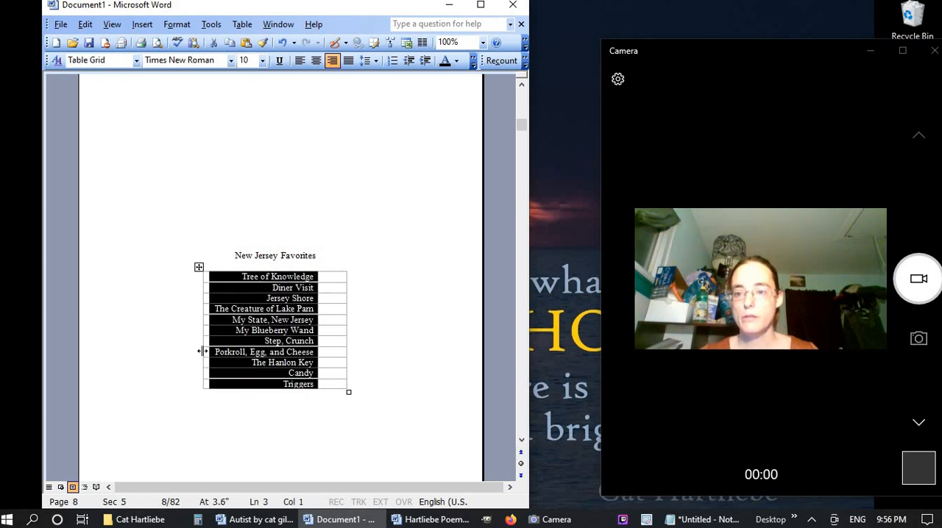
left_click_drag(202, 352, 205, 341)
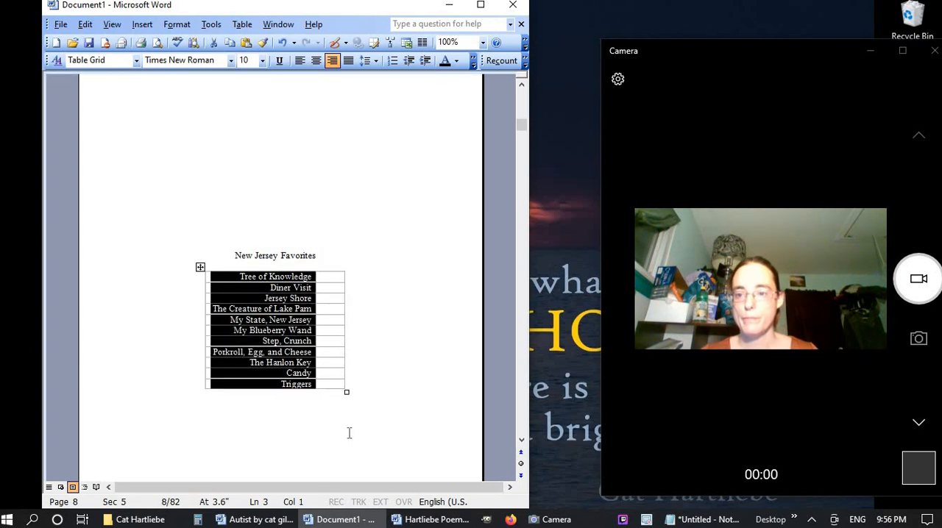
Narrow the title column of the If Non Humans Could Talk... table, keeping "Two Boots; One Date" on one line
scroll(348, 433, "up", 10)
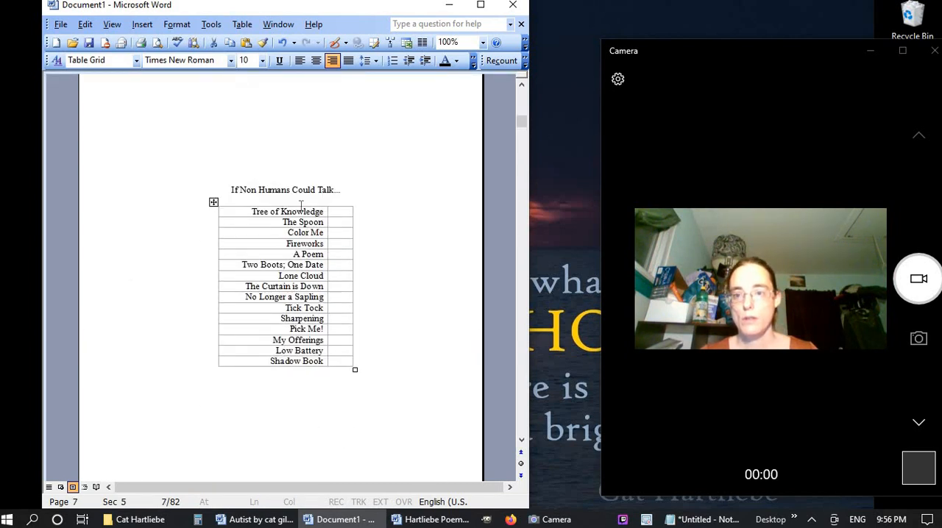
left_click(300, 206)
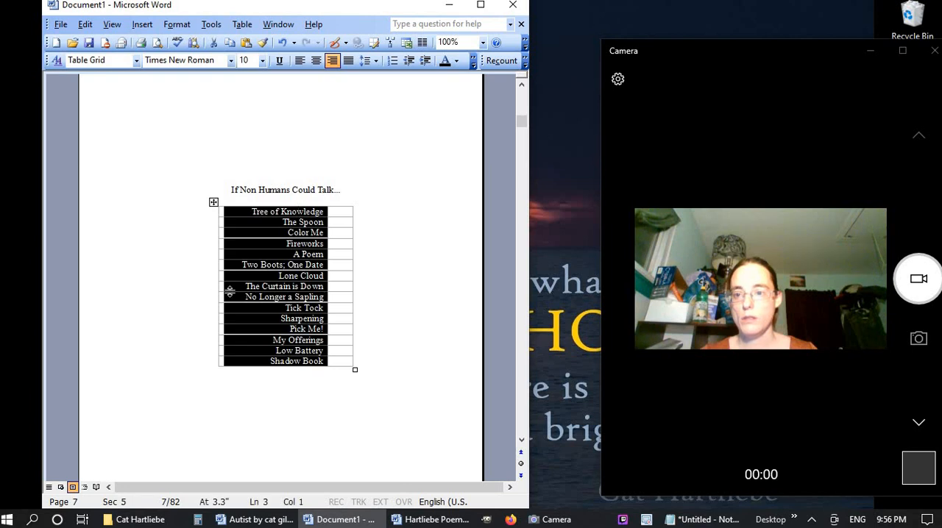
left_click_drag(218, 286, 234, 286)
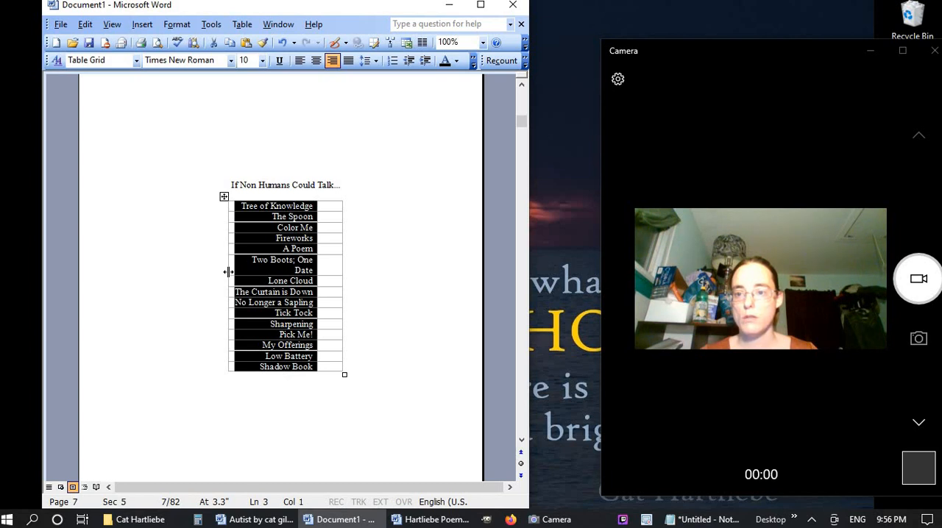
left_click_drag(228, 272, 225, 270)
Remove all borders from the Fall in Love contents table
scroll(346, 448, "up", 5)
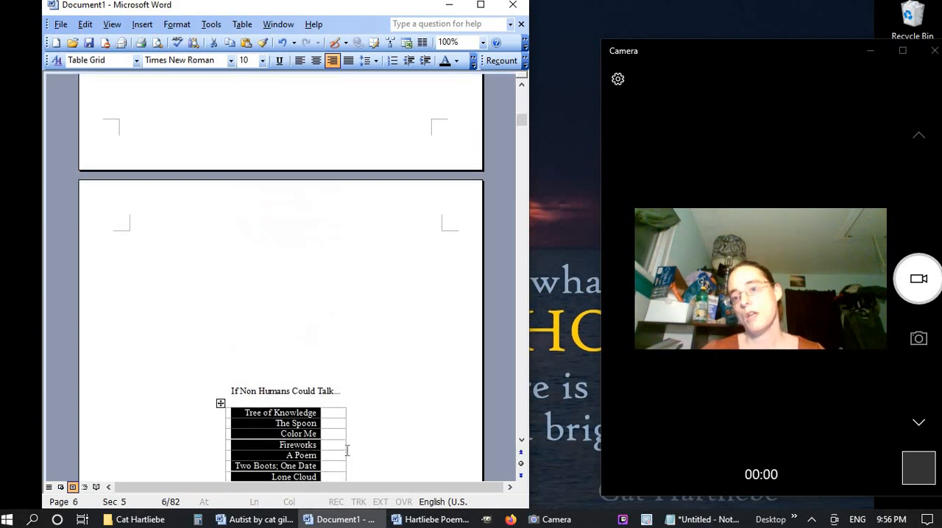
scroll(346, 449, "up", 10)
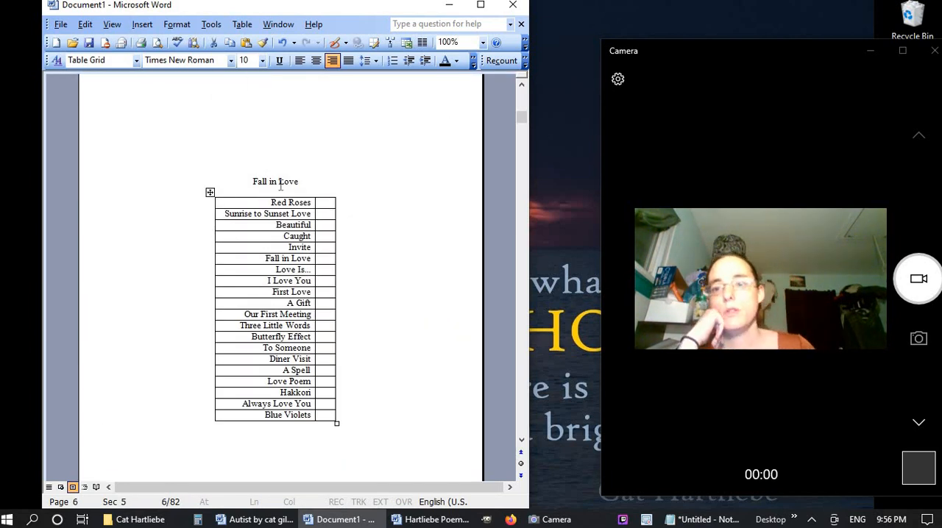
left_click_drag(282, 195, 323, 196)
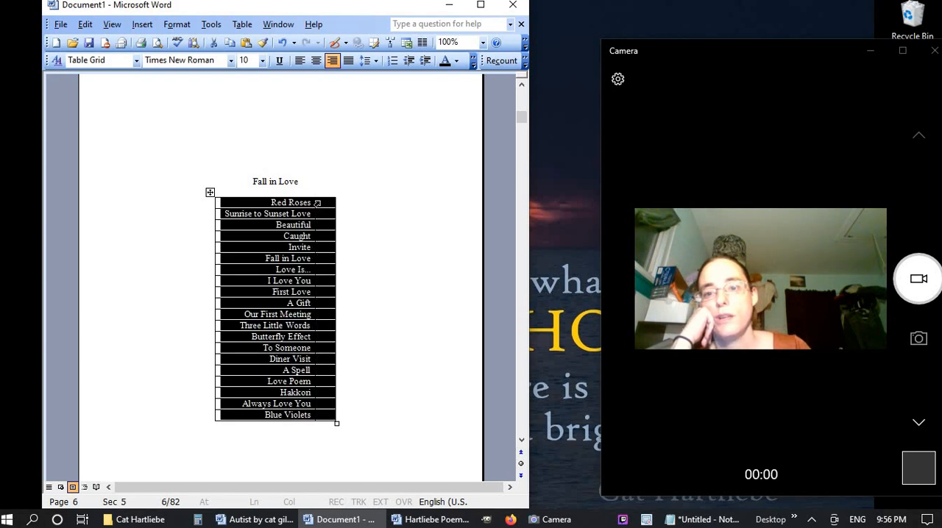
left_click(177, 24)
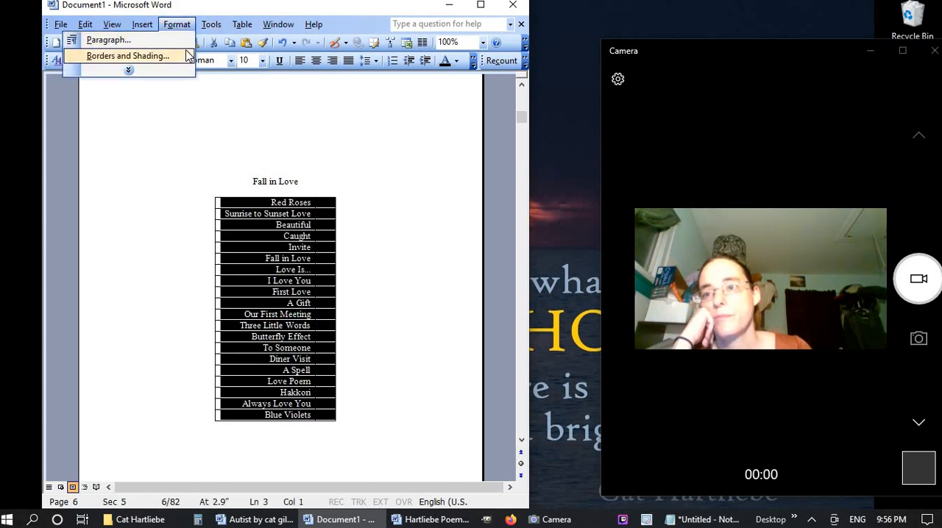
left_click(118, 58)
left_click(116, 185)
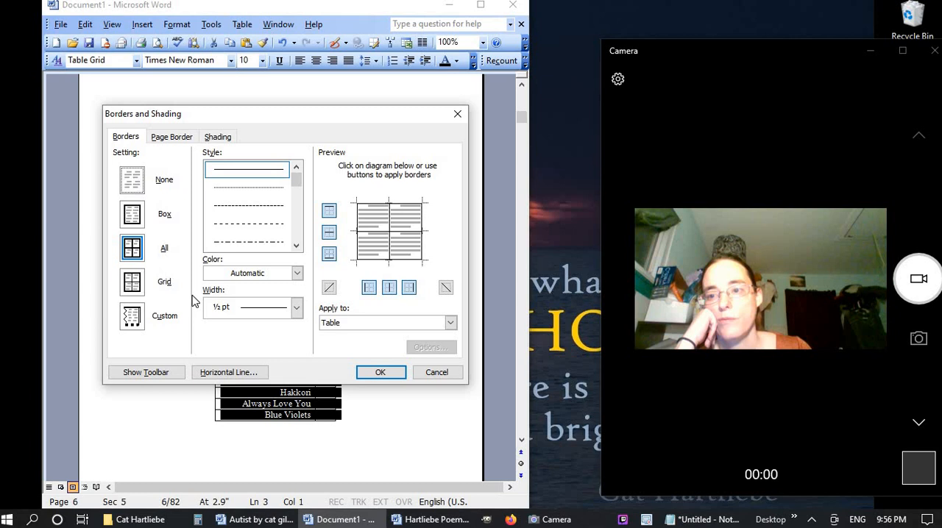
left_click(376, 379)
Preview the book for printing in a single row of pages, starting from the title page
scroll(357, 391, "up", 10)
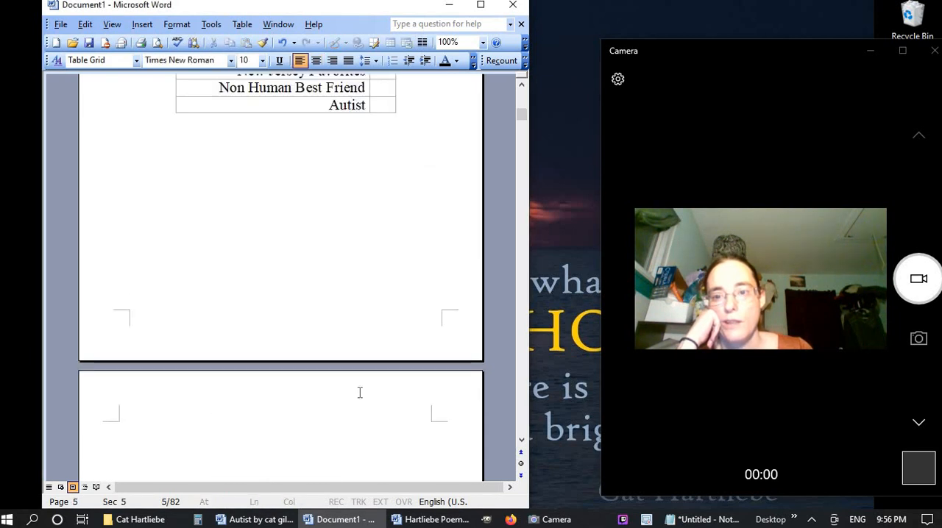
left_click(158, 44)
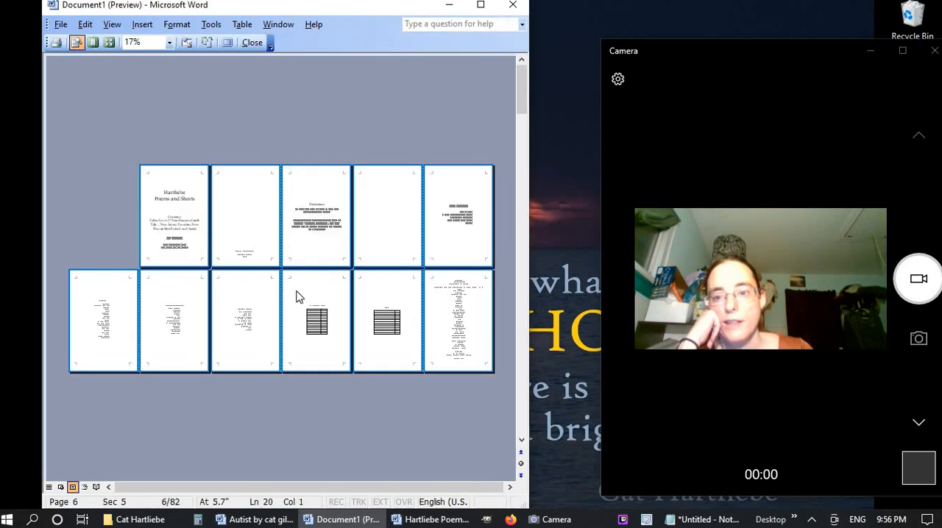
left_click(108, 43)
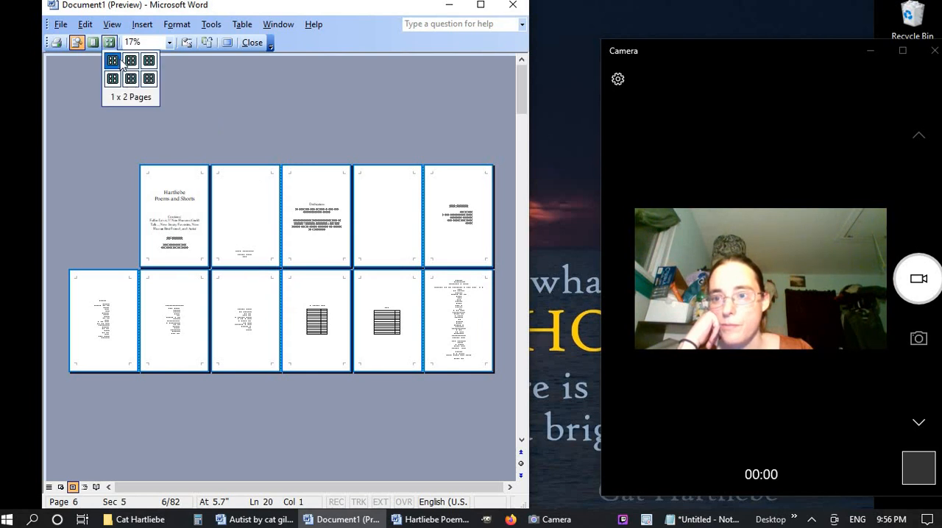
left_click(153, 59)
scroll(264, 321, "up", 1)
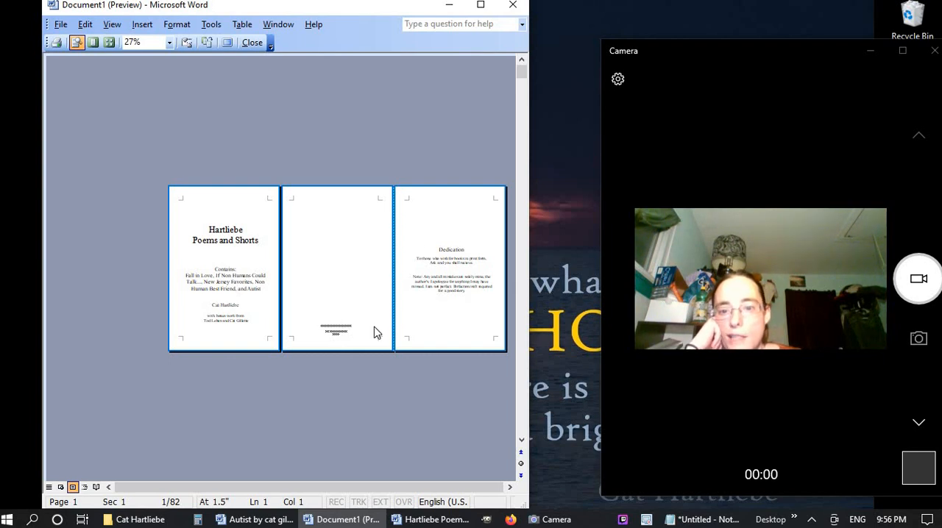
scroll(375, 330, "down", 1)
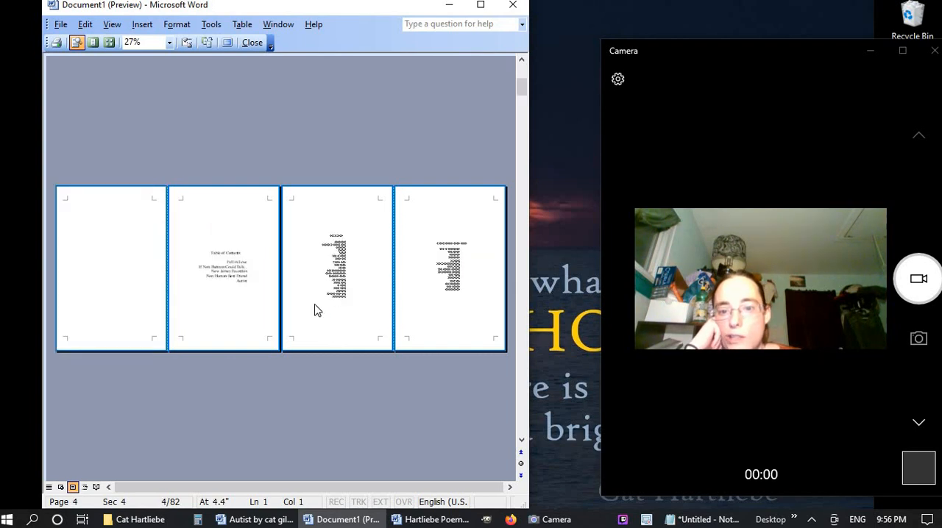
Examine the main Table of Contents and the If Non Humans Could Talk... contents page up close in the print preview
left_click(228, 283)
left_click(228, 278)
left_click(293, 245)
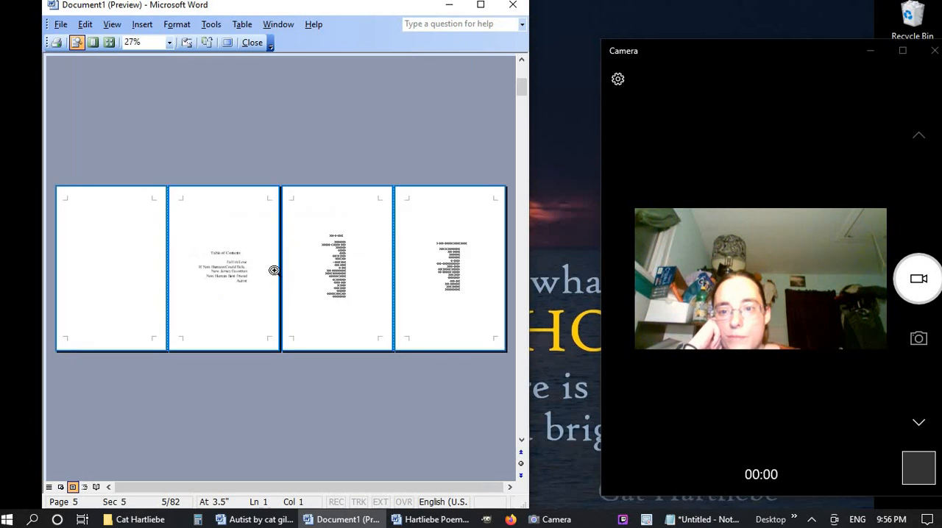
left_click(219, 253)
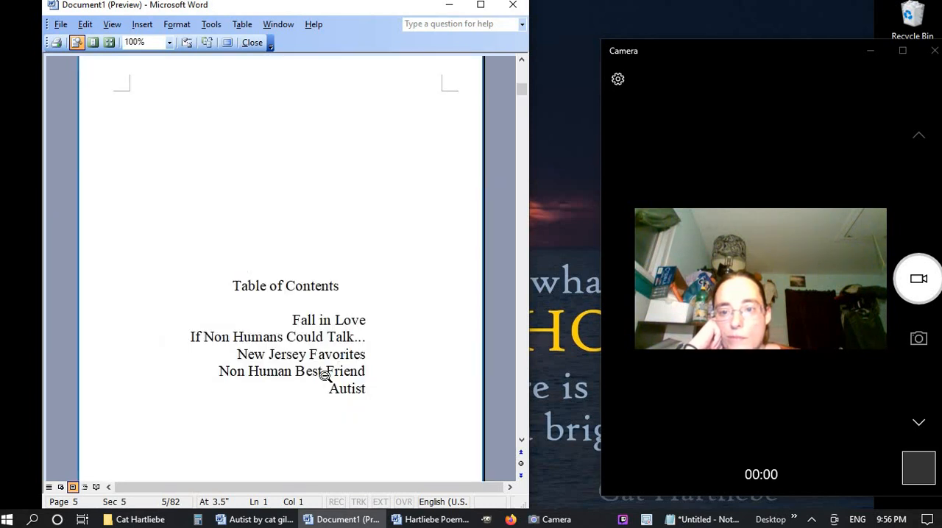
left_click(324, 375)
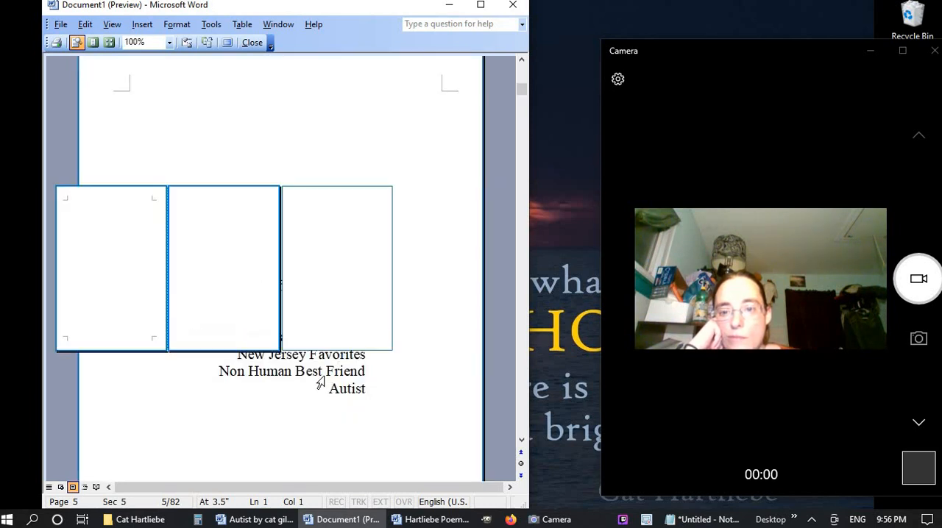
left_click(336, 247)
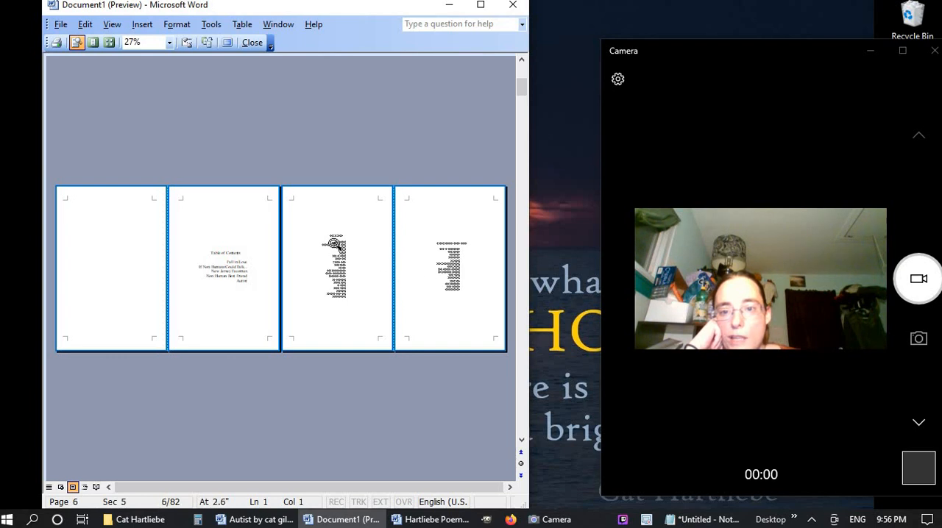
left_click(335, 341)
left_click(437, 263)
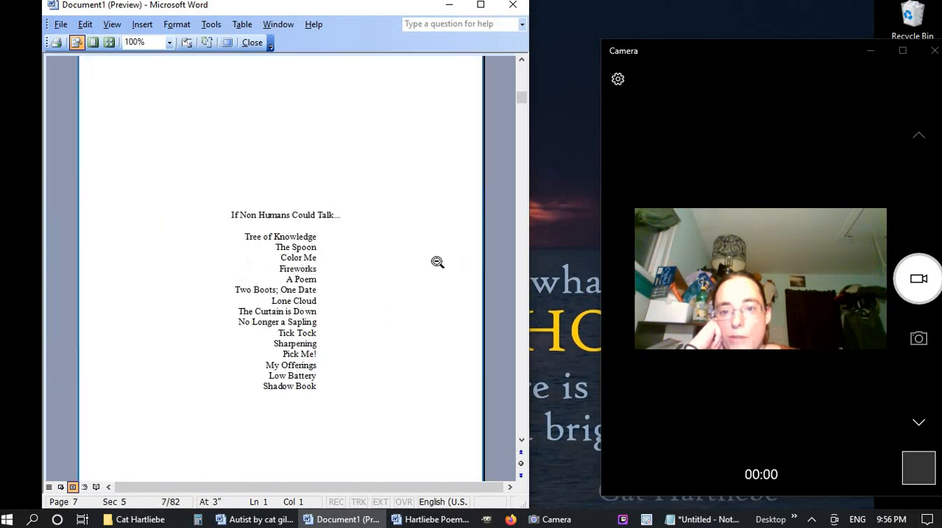
left_click(265, 324)
Examine the Non Human Best Friend and Autist contents pages in the print preview
scroll(265, 324, "down", 5)
scroll(265, 323, "up", 3)
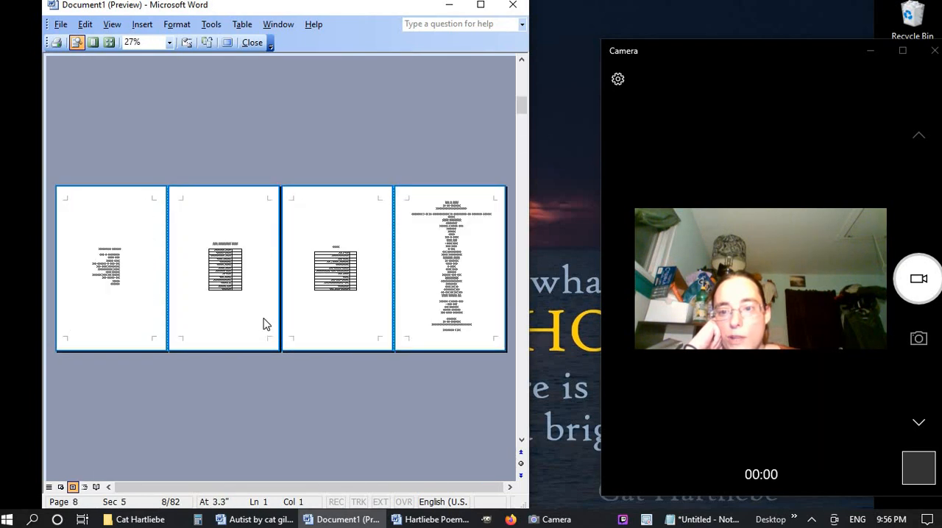
left_click(231, 268)
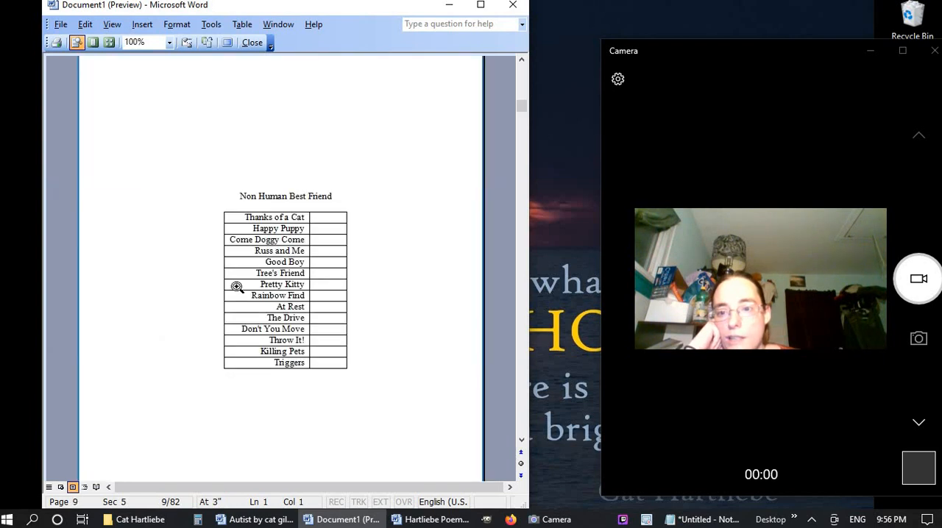
left_click(237, 287)
left_click(349, 281)
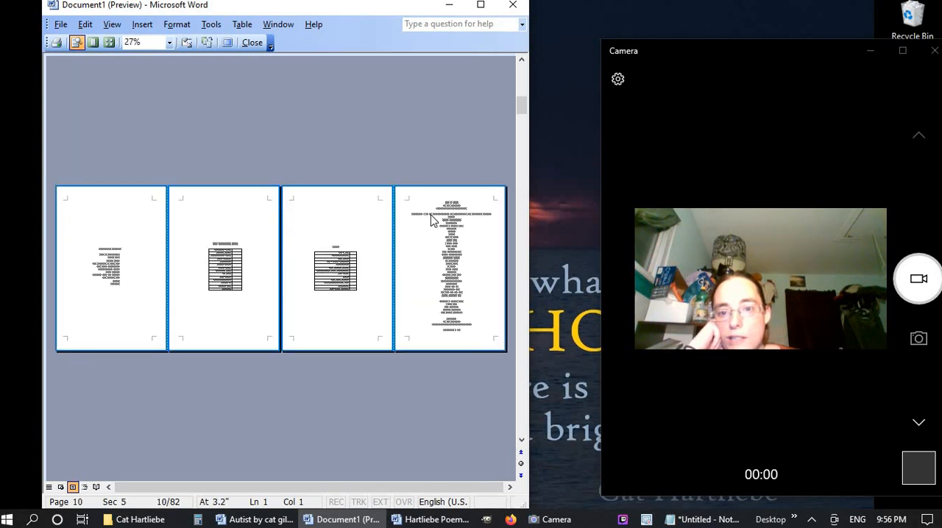
Examine the opening page of the Fall in Love text up close in the print preview, then return to the multi-page row
left_click(449, 211)
scroll(332, 311, "down", 5)
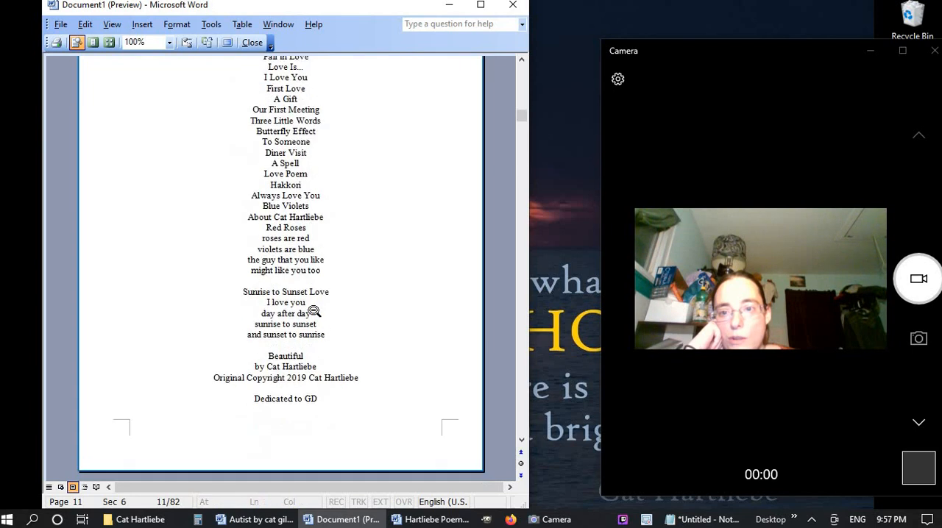
scroll(309, 311, "up", 5)
left_click(313, 314)
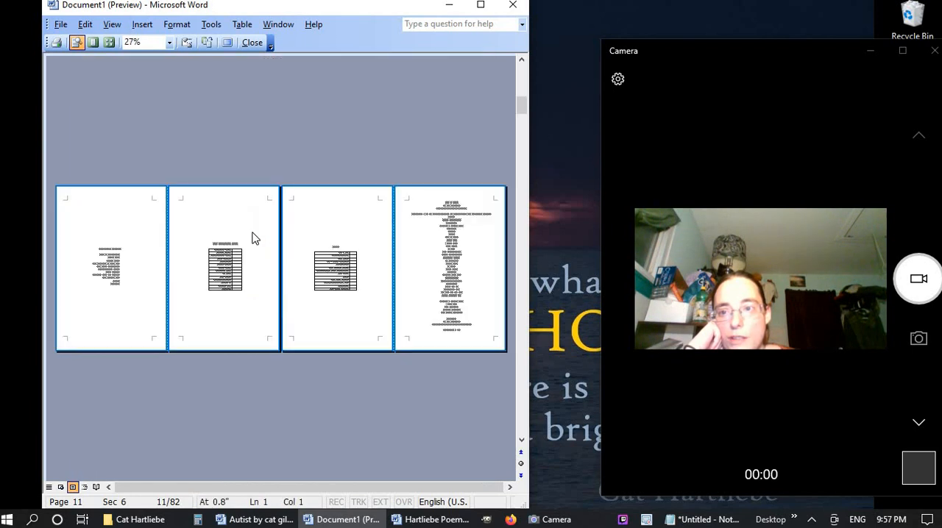
left_click(109, 42)
left_click(112, 60)
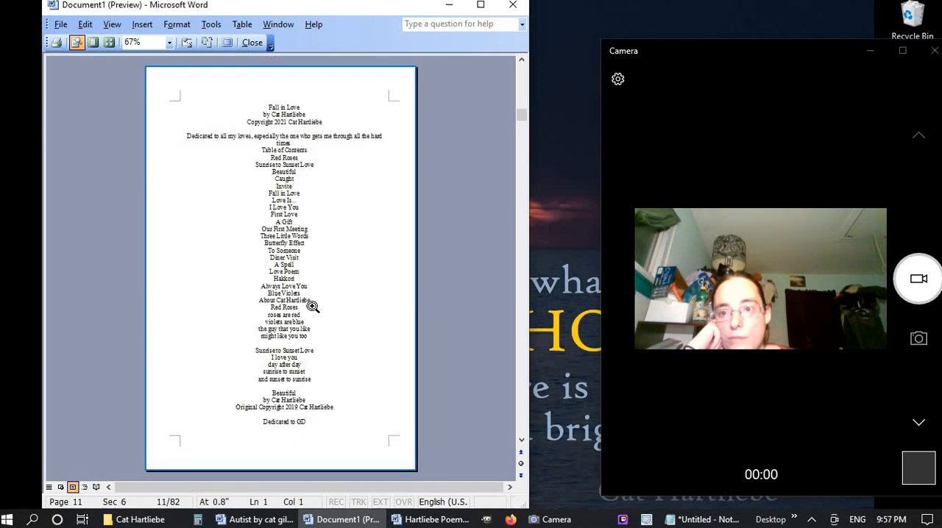
left_click(108, 43)
left_click_drag(122, 65, 158, 61)
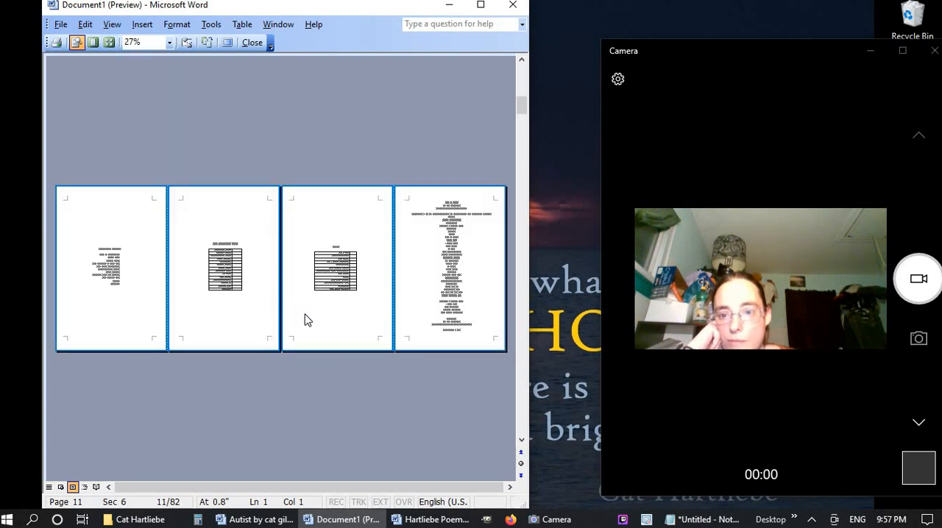
Skim the remaining pages through the end of the book in the print preview, then close the preview
scroll(307, 320, "down", 5)
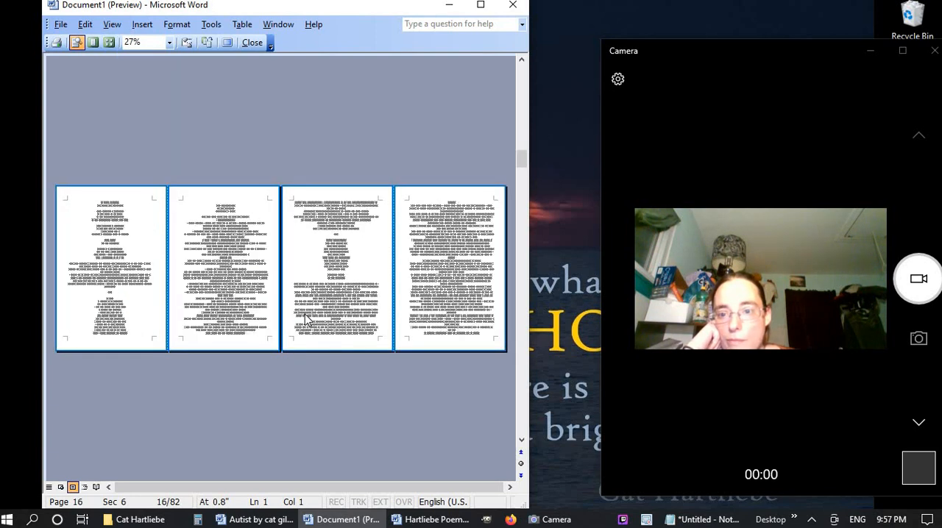
scroll(308, 320, "down", 16)
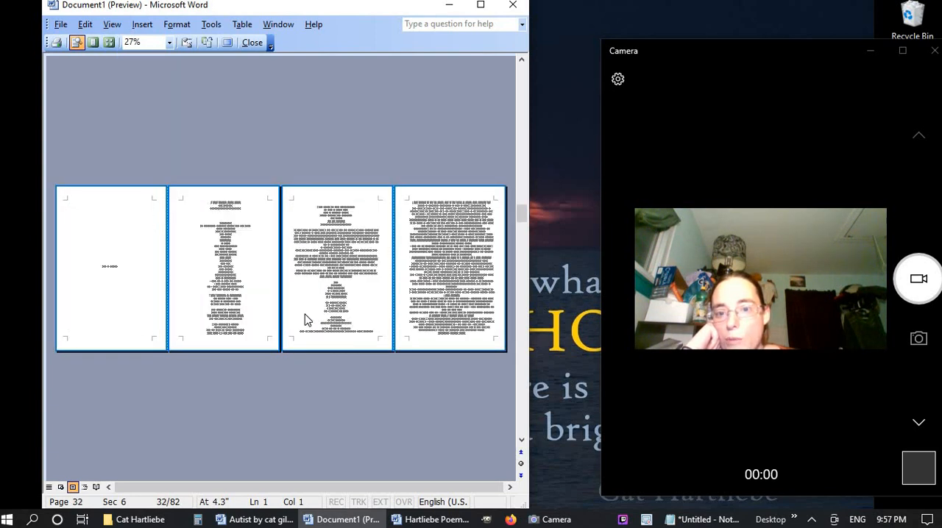
scroll(307, 320, "down", 11)
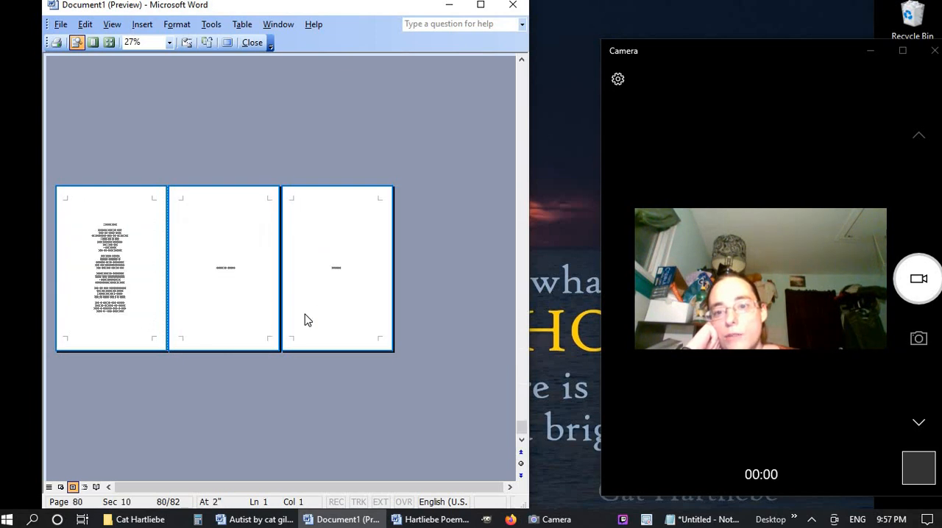
left_click(248, 260)
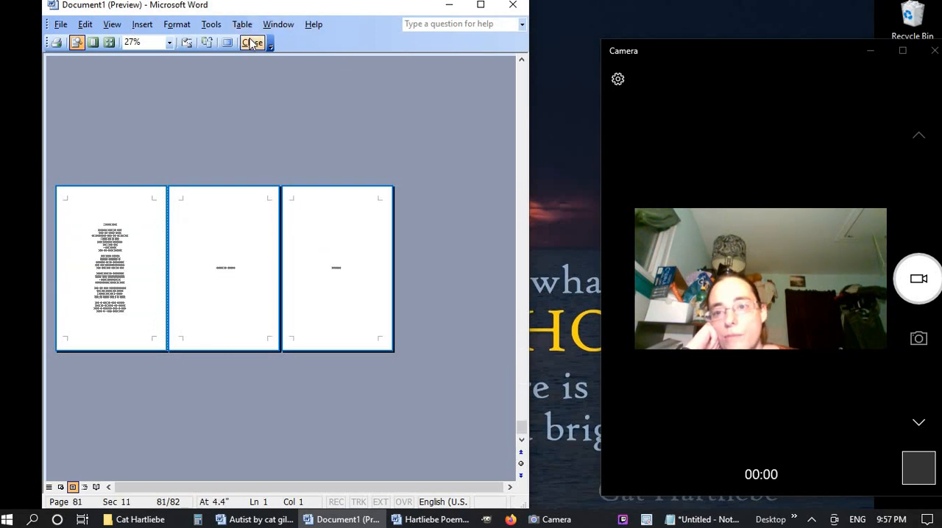
left_click(252, 42)
Widen the empty page-number column of the main Table of Contents table
scroll(395, 294, "up", 6)
scroll(395, 293, "down", 4)
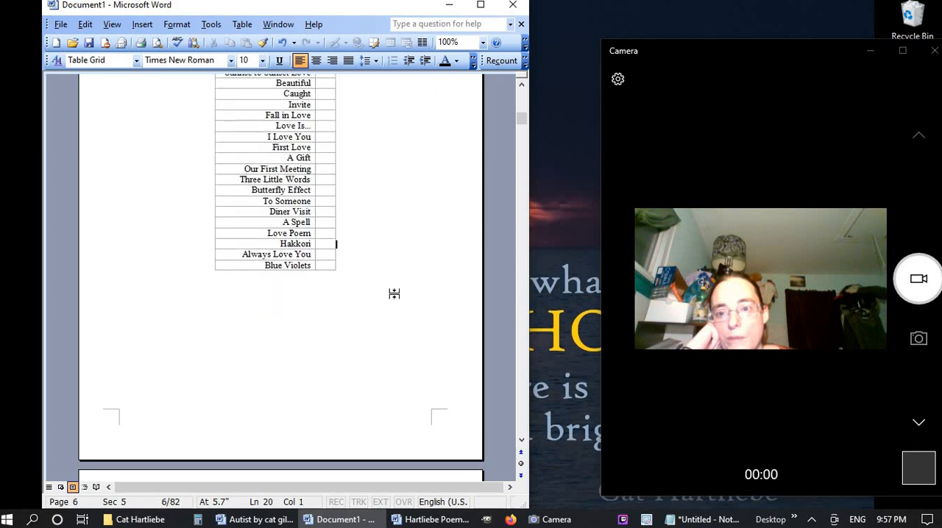
scroll(395, 294, "up", 15)
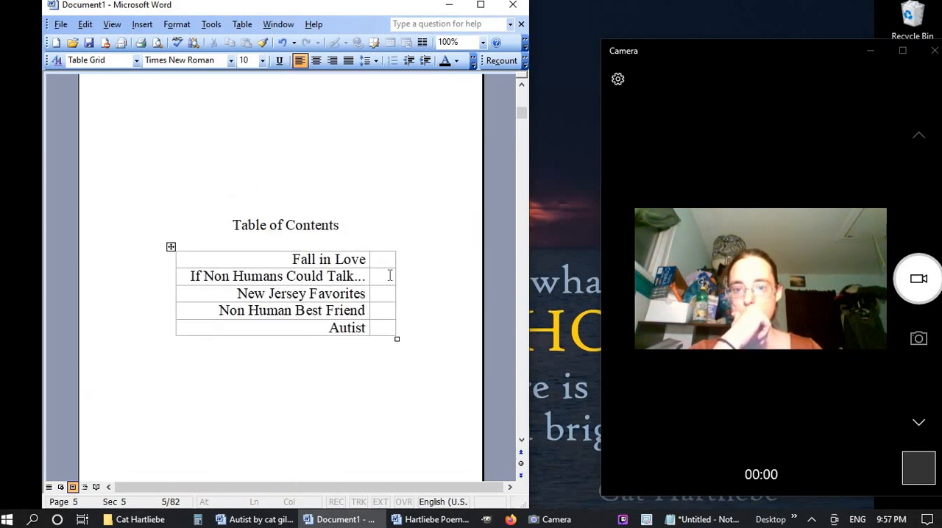
left_click(386, 250)
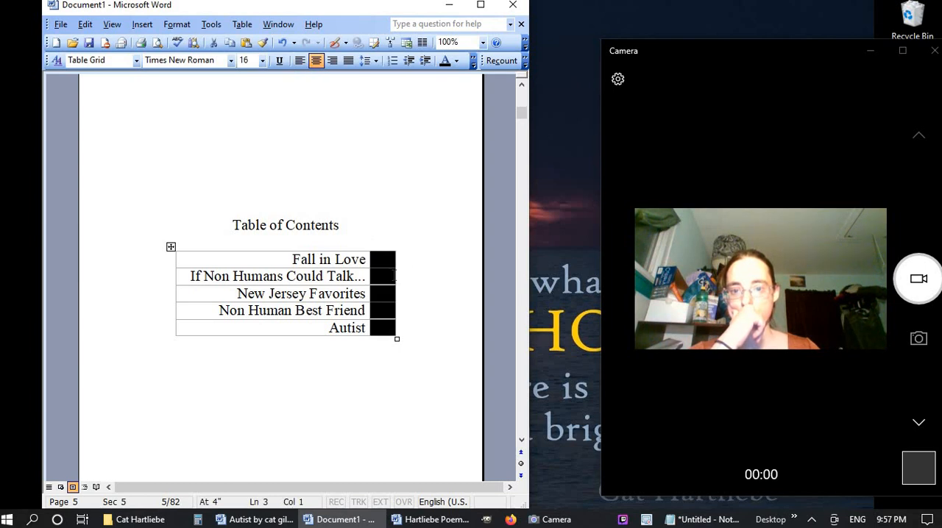
left_click(390, 274)
left_click(386, 247)
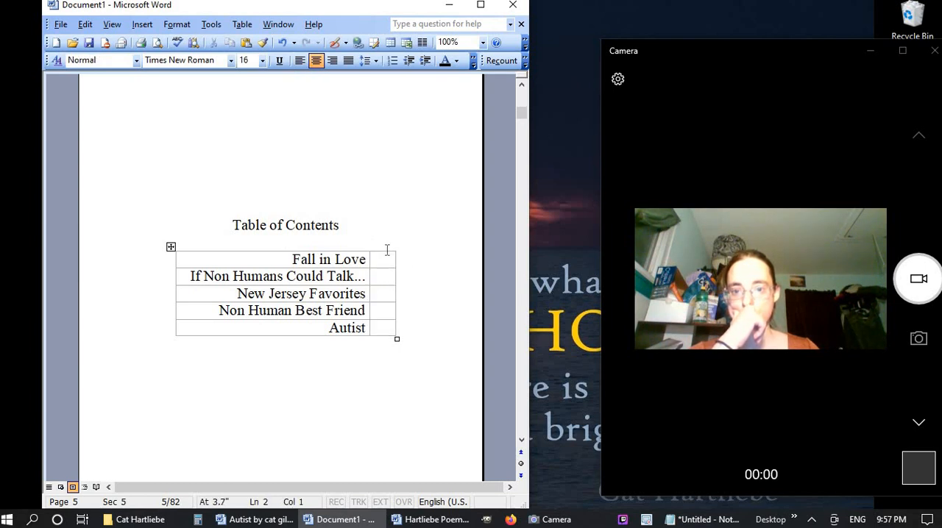
left_click(386, 248)
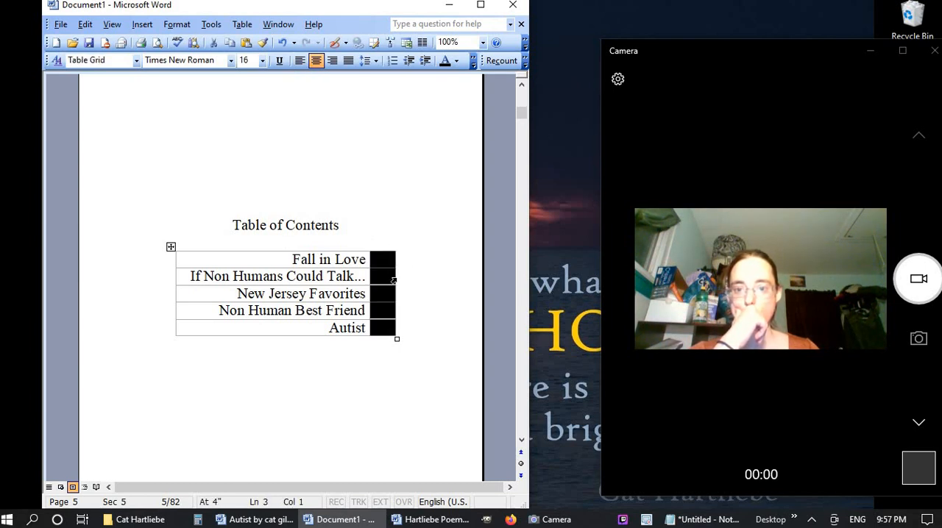
left_click_drag(394, 276, 410, 275)
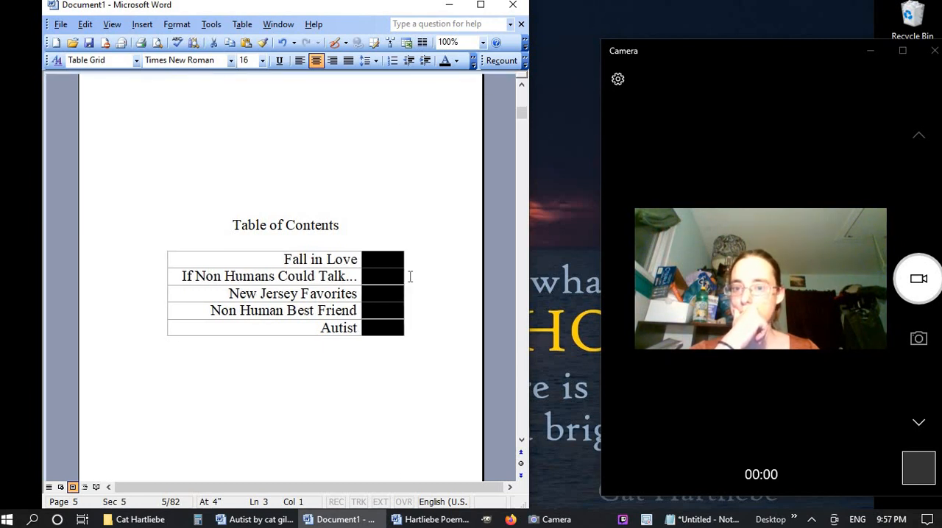
Set the font size of the main "Table of Contents" heading to 22
left_click(207, 226)
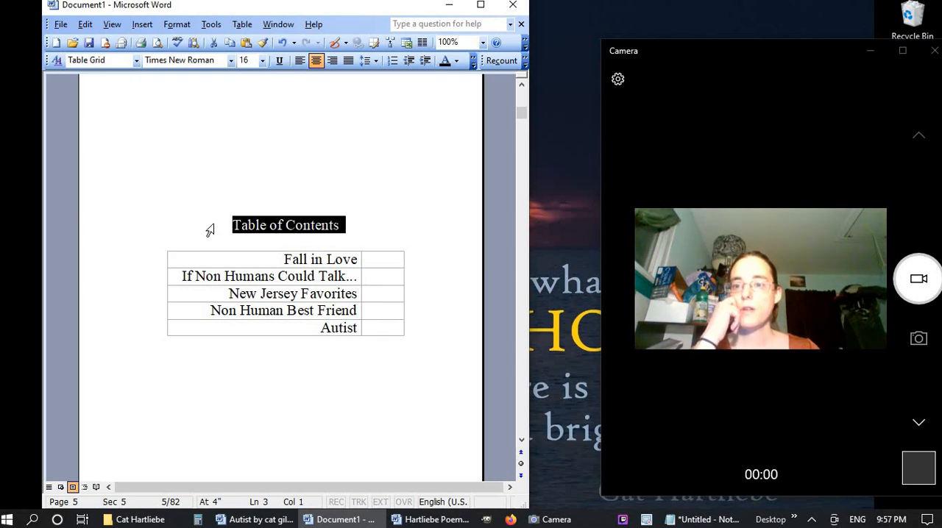
left_click(272, 276)
left_click(166, 232)
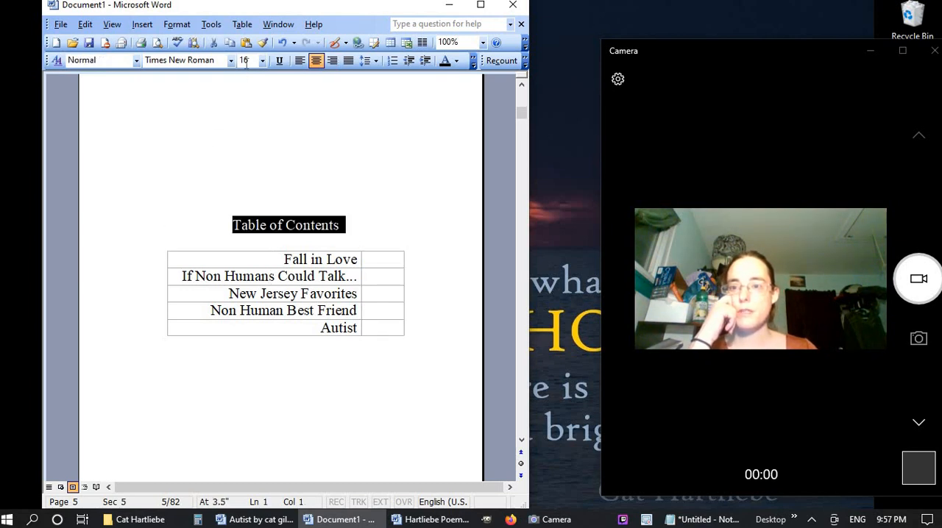
left_click(250, 60)
type("22")
key("Return")
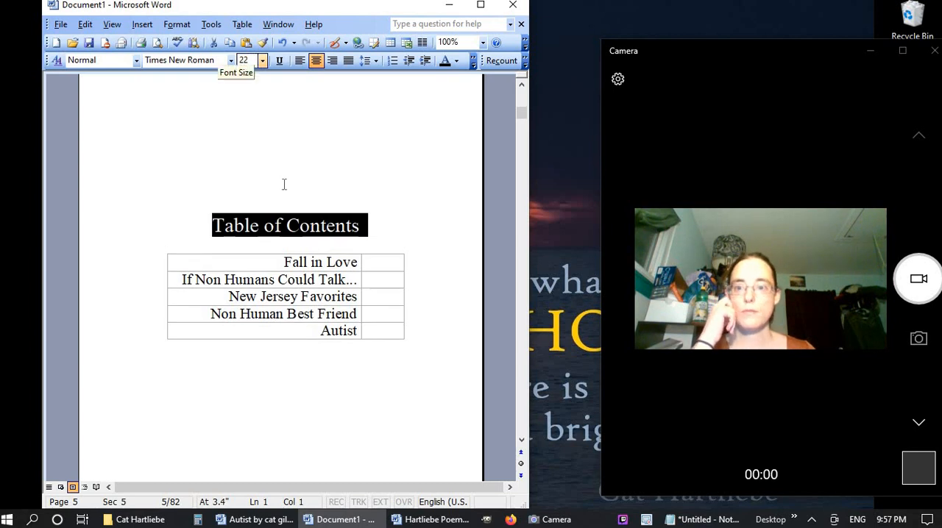
Set the "Fall in Love" heading above its contents table to font size 14
scroll(285, 176, "down", 10)
scroll(257, 194, "down", 3)
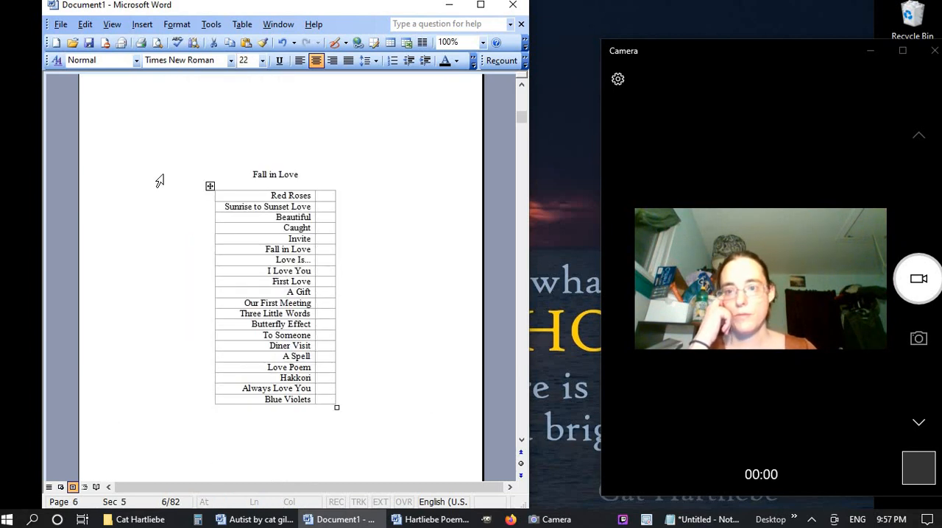
left_click(306, 217)
left_click(156, 170)
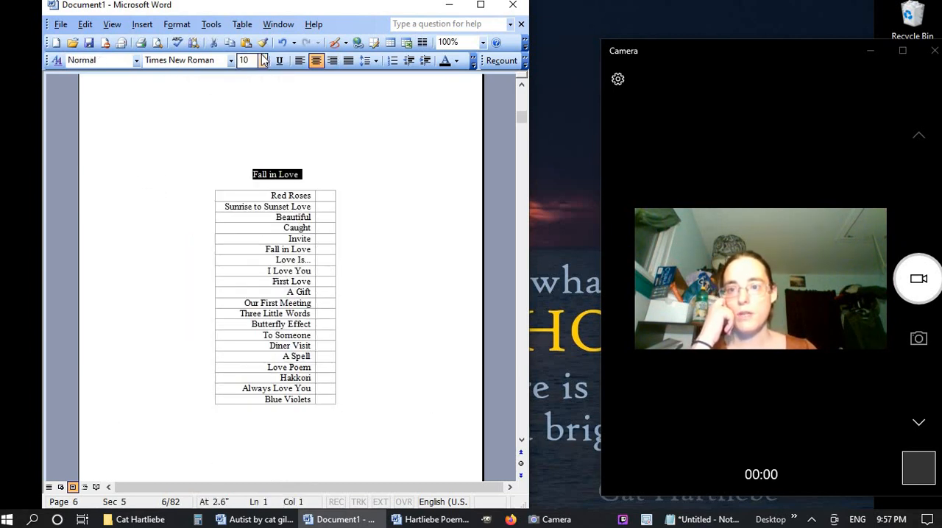
left_click(243, 60)
type("14")
key("Return")
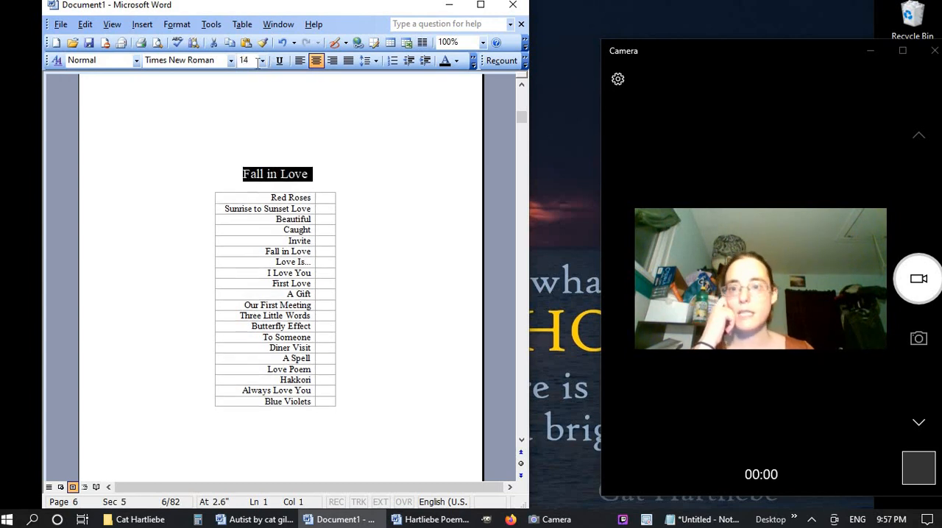
Set the "If Non Humans Could Talk..." contents heading to font size 14
scroll(241, 336, "down", 12)
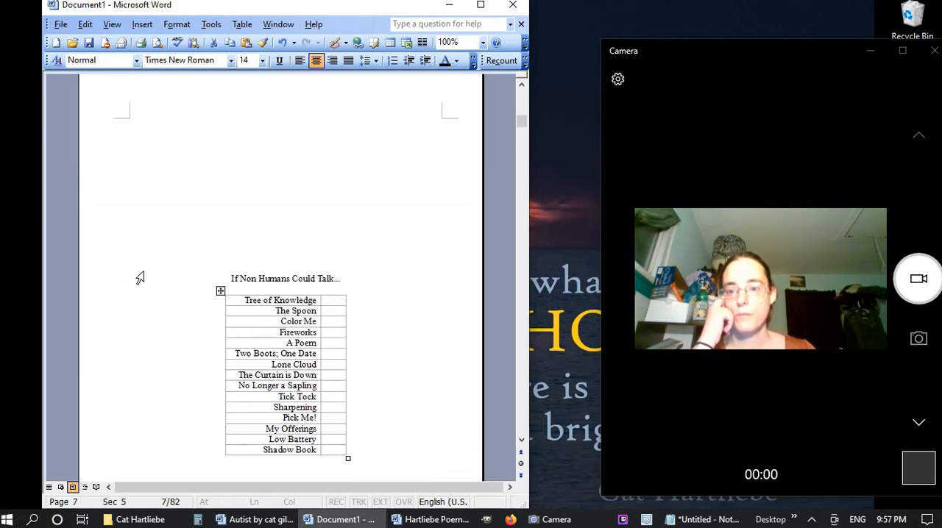
left_click(140, 286)
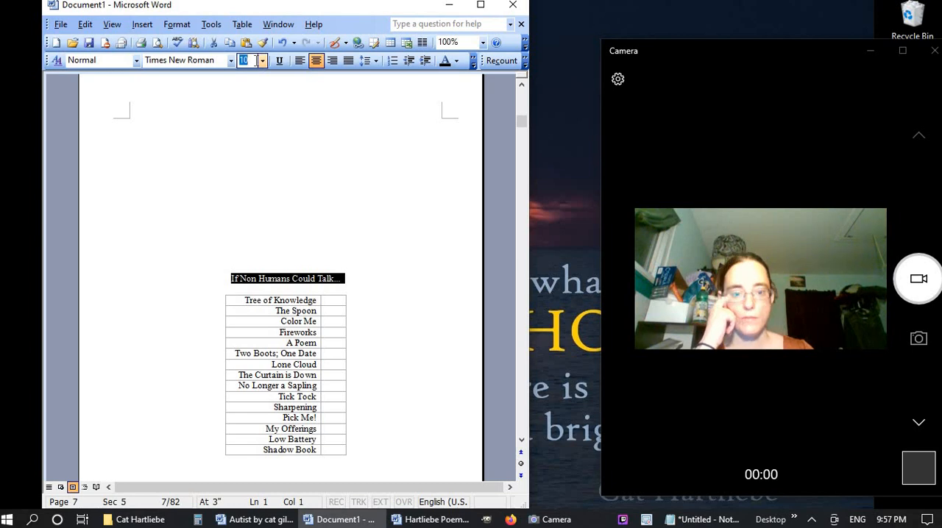
type("14")
key("Return")
Set the "New Jersey Favorites" contents heading to font size 14
scroll(311, 311, "down", 15)
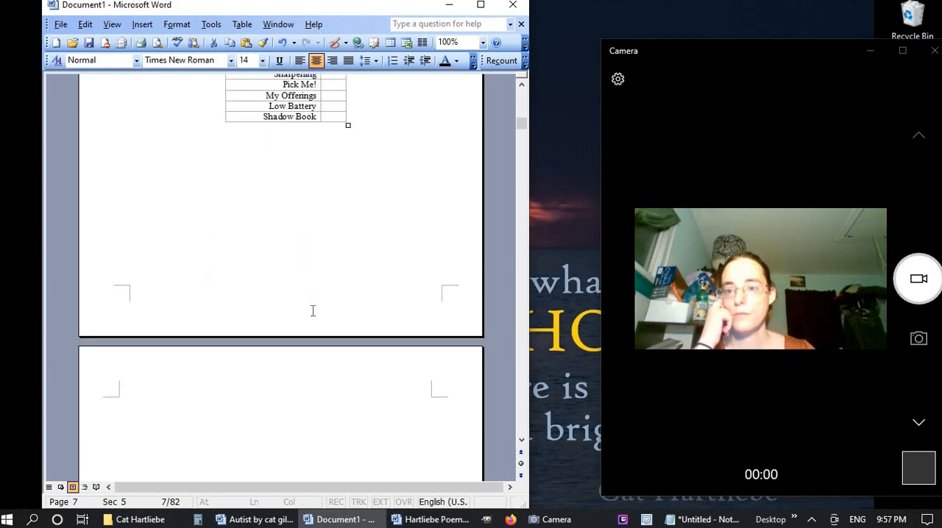
left_click(152, 346)
left_click(249, 61)
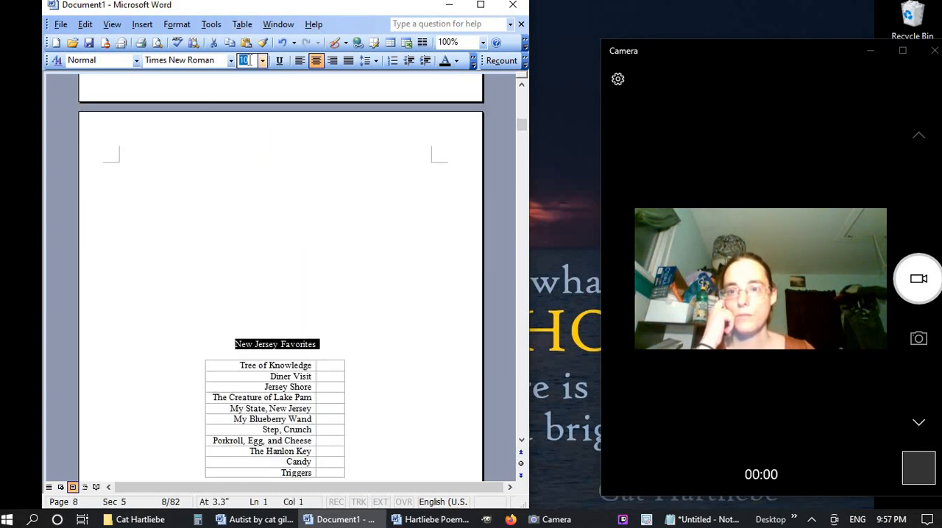
type("14")
key("Return")
Set the "Non Human Best Friend" contents heading to font size 14
scroll(202, 344, "down", 15)
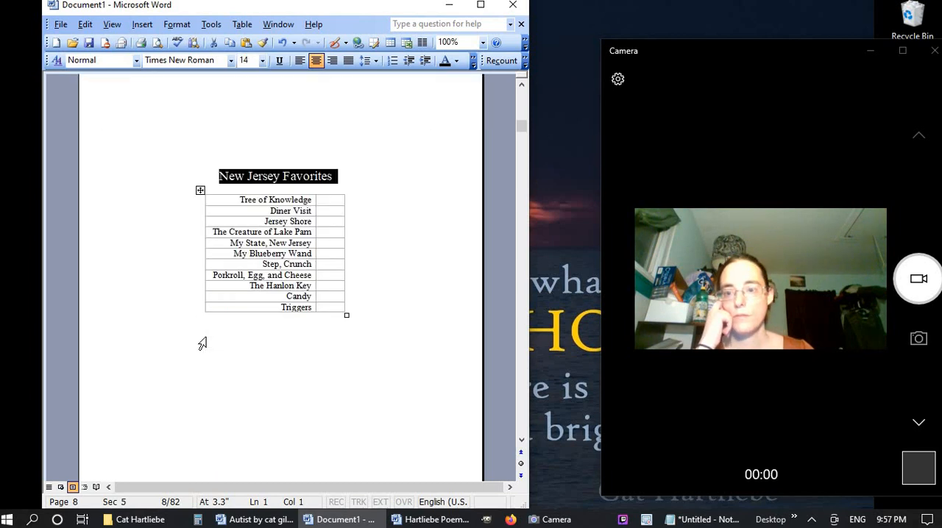
scroll(202, 343, "down", 4)
left_click(137, 278)
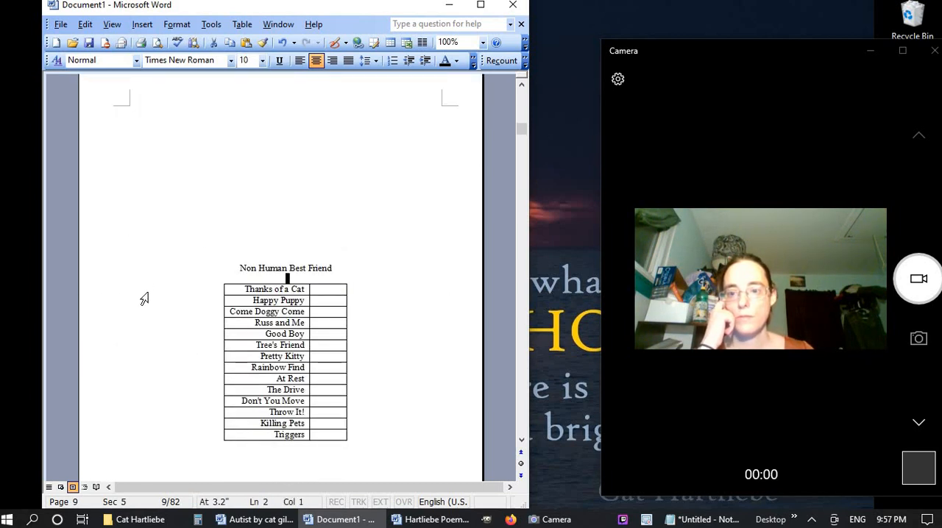
left_click(157, 267)
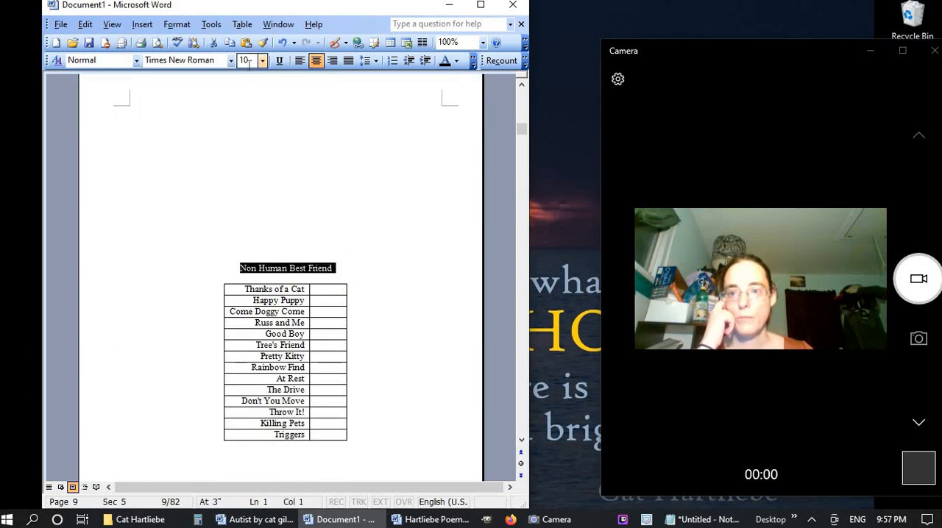
left_click(248, 62)
type("14")
key("Return")
Remove all borders from the Non Human Best Friend contents table
scroll(207, 257, "down", 8)
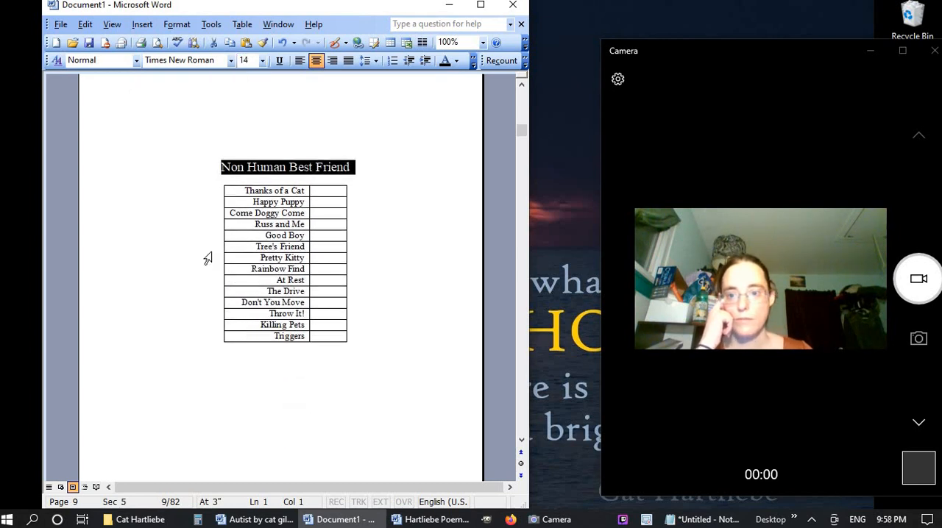
scroll(206, 250, "up", 2)
left_click_drag(227, 90, 235, 241)
left_click(182, 25)
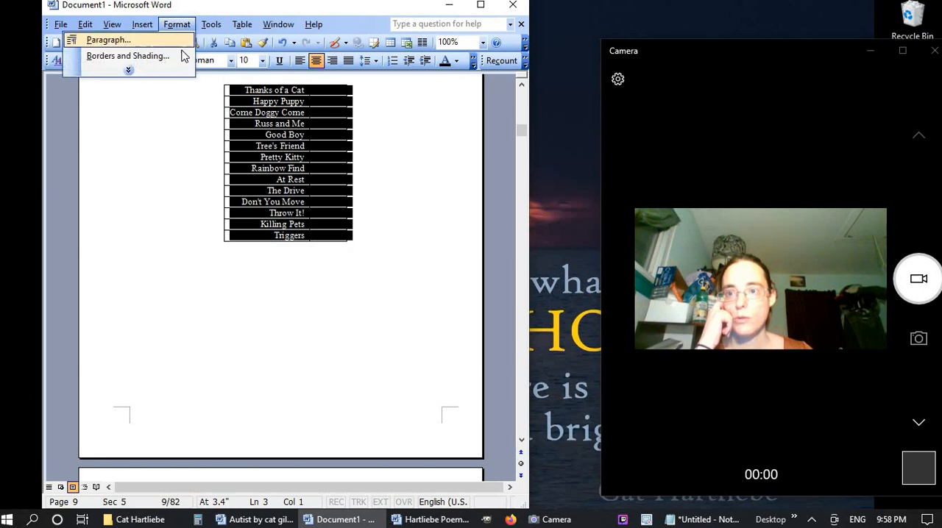
left_click(184, 57)
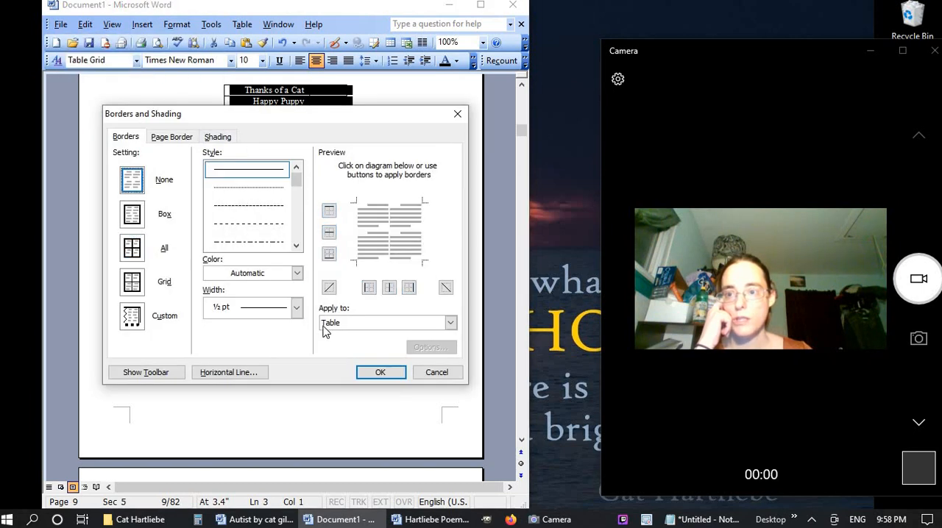
left_click(364, 372)
Apply the no-border setting to the "Autist" contents heading paragraph and set its font size to 14
scroll(190, 373, "down", 10)
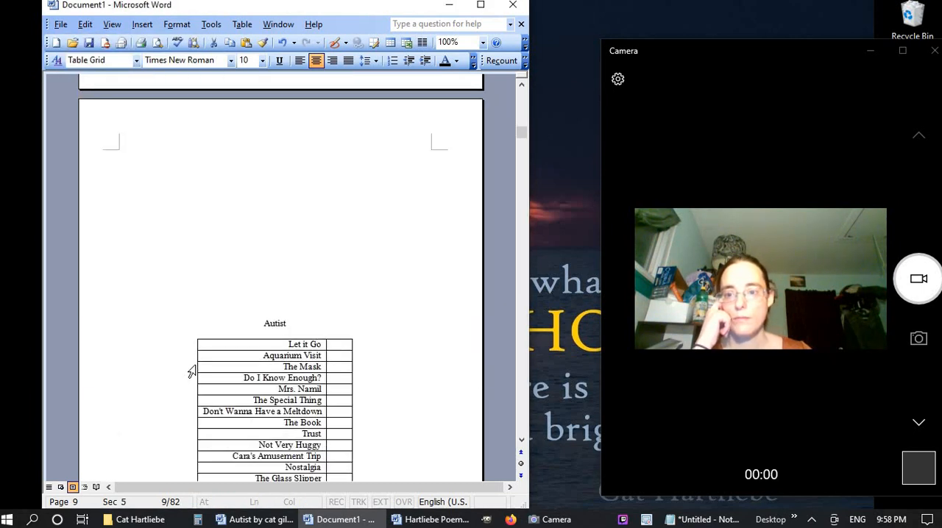
left_click(165, 324)
left_click(170, 26)
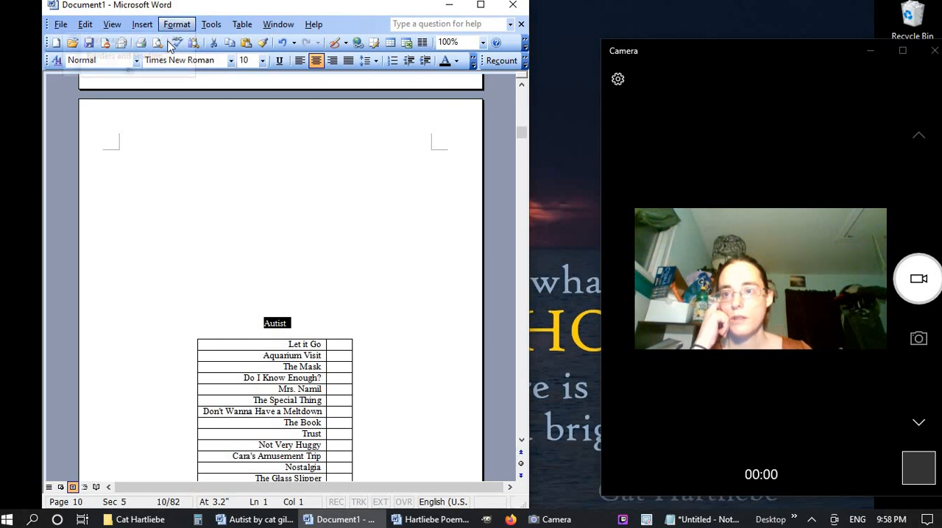
left_click(170, 57)
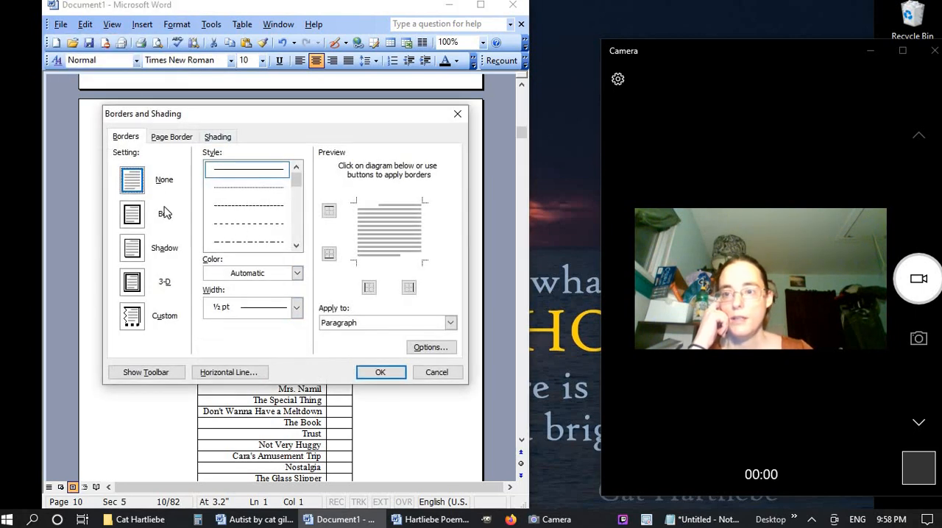
left_click(375, 376)
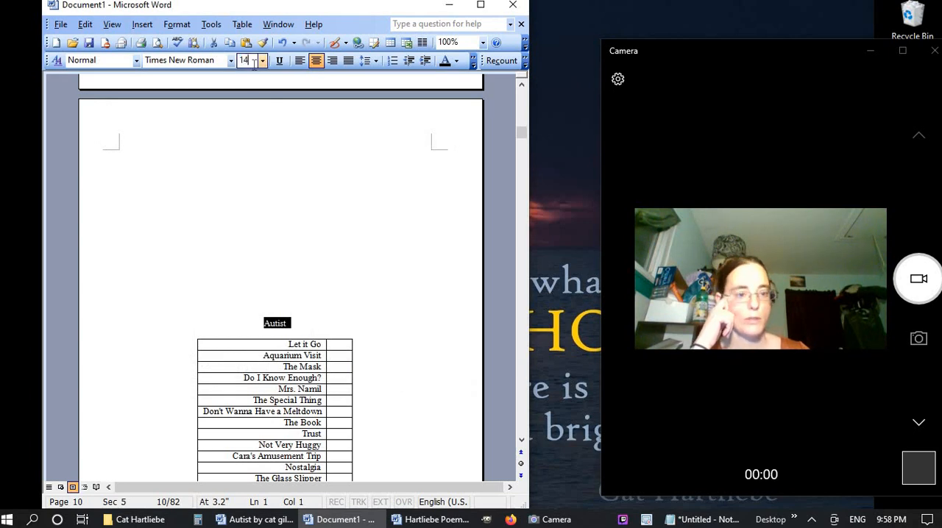
key("Return")
left_click(280, 227)
scroll(279, 227, "down", 3)
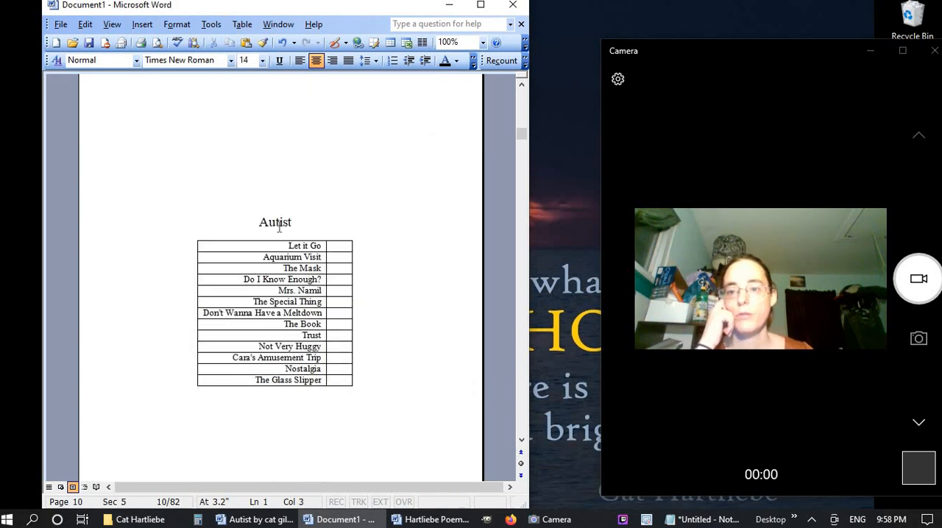
Remove all borders from the Autist contents table
scroll(279, 228, "down", 3)
left_click_drag(160, 181, 170, 324)
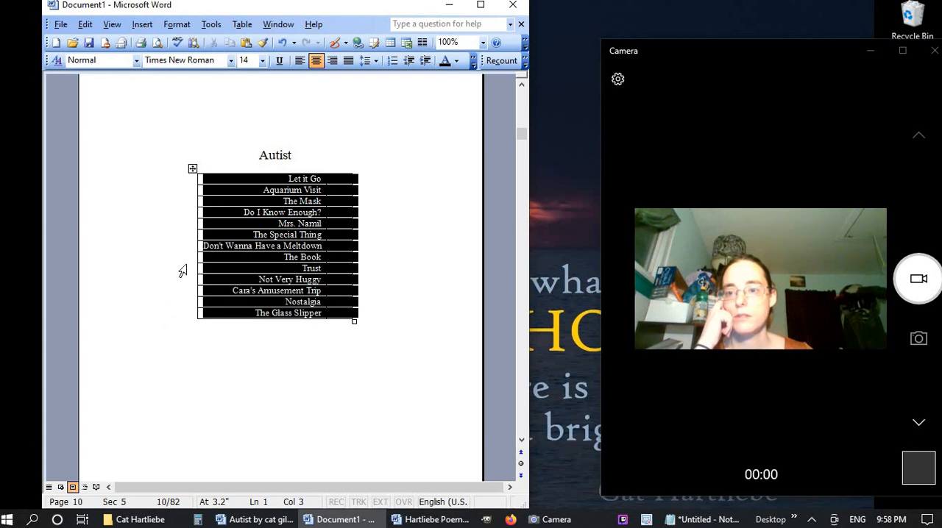
left_click(177, 23)
left_click(169, 59)
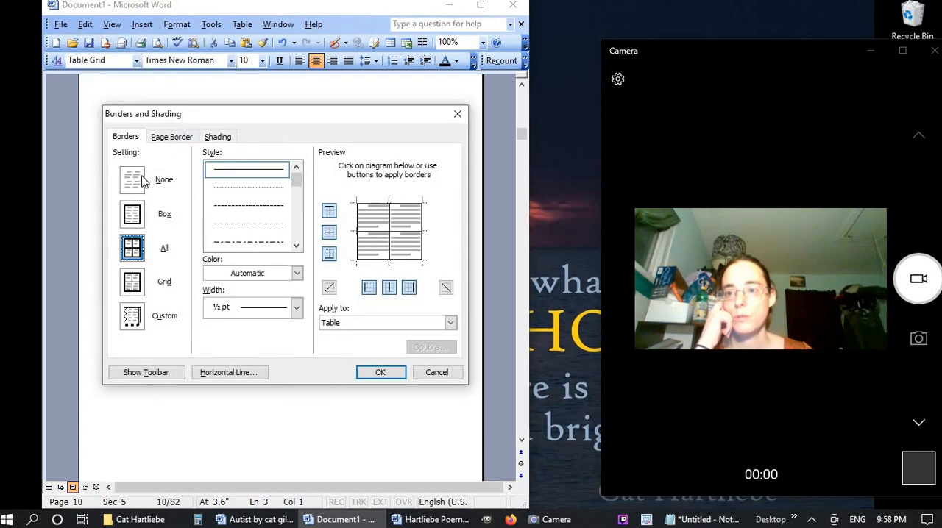
left_click(139, 181)
left_click(380, 372)
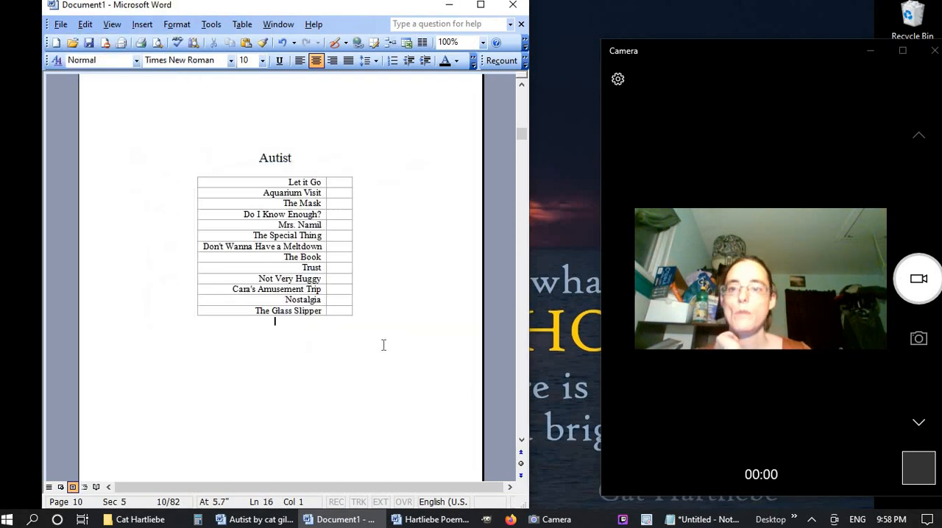
Widen the document window and start defining a new style based on the "Fall in Love" title line
scroll(384, 345, "down", 12)
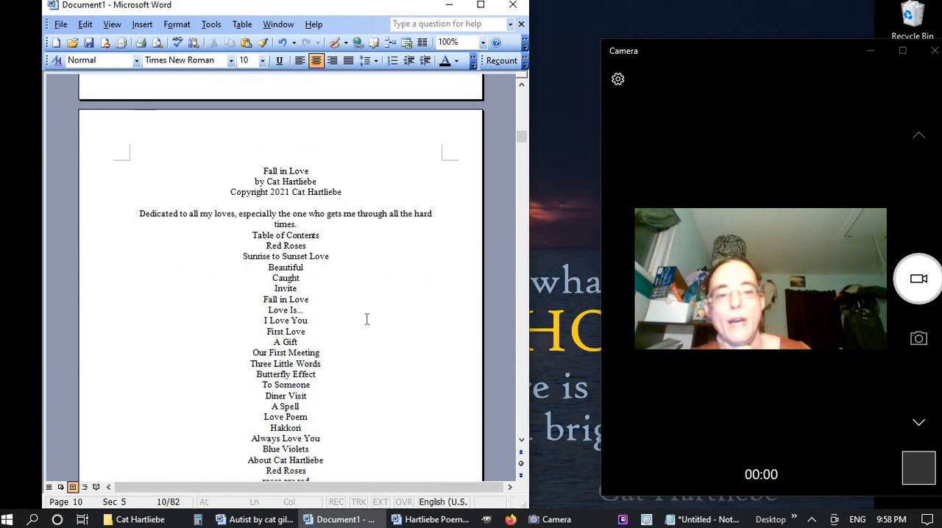
left_click(263, 172)
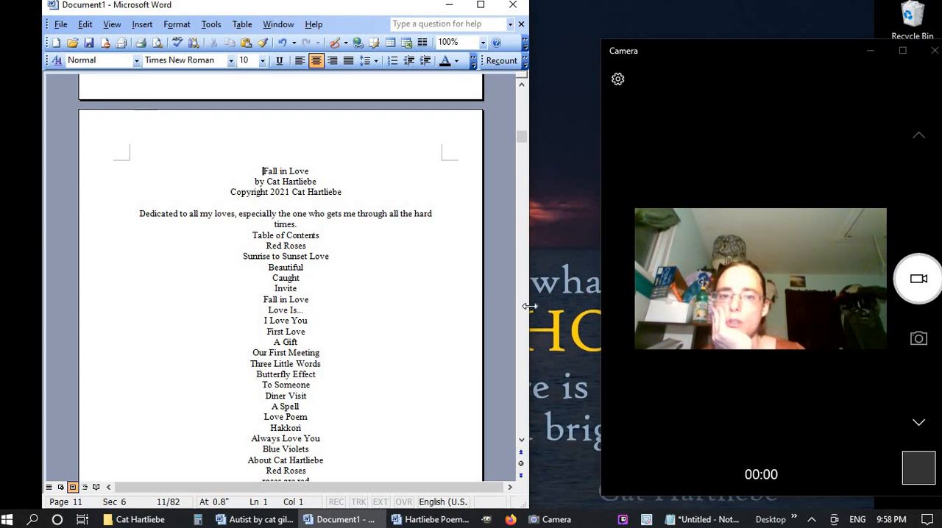
left_click_drag(527, 306, 610, 302)
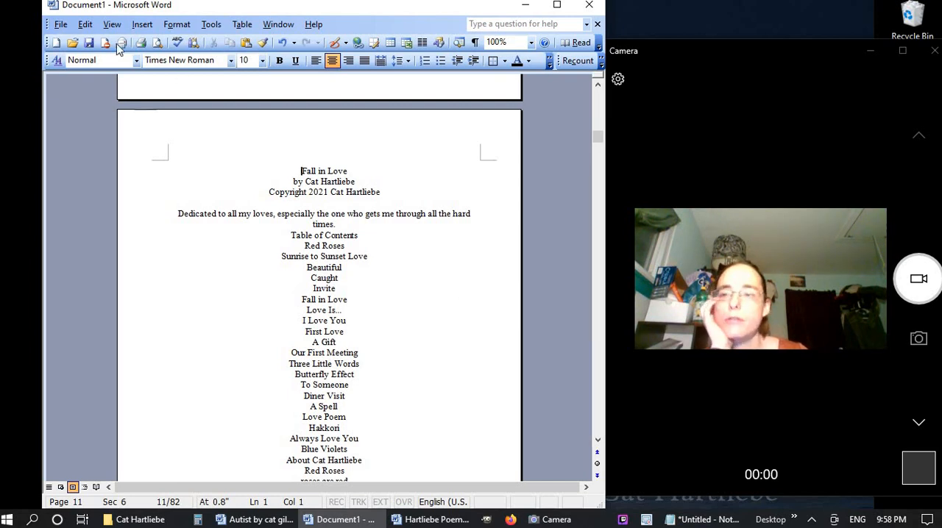
left_click(57, 60)
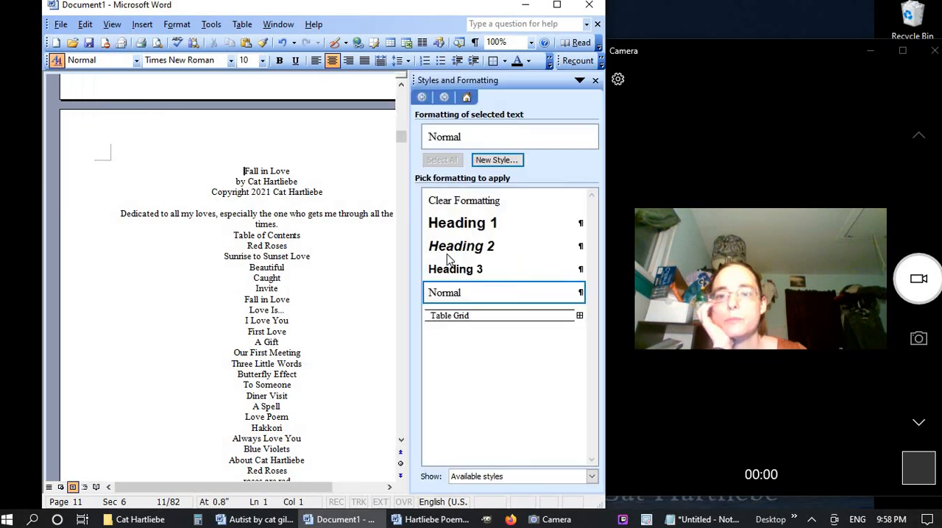
left_click(498, 160)
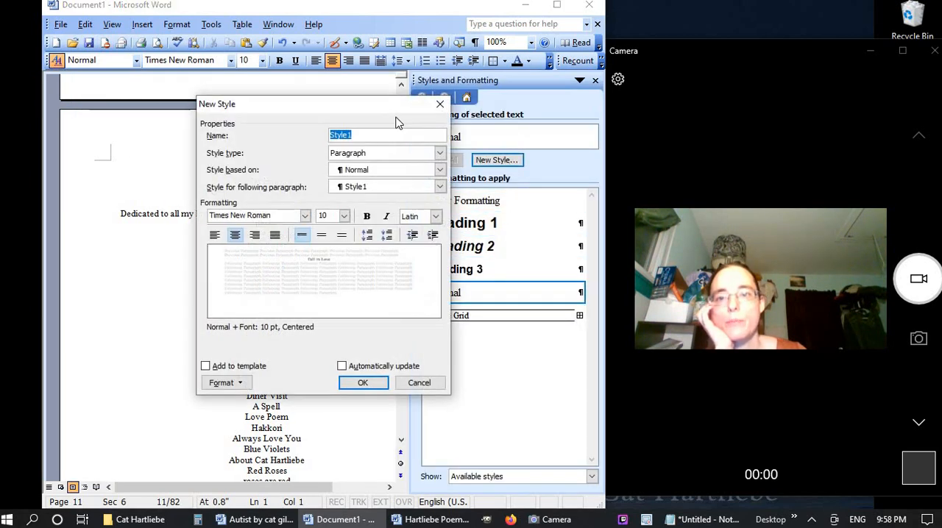
left_click_drag(378, 97, 506, 69)
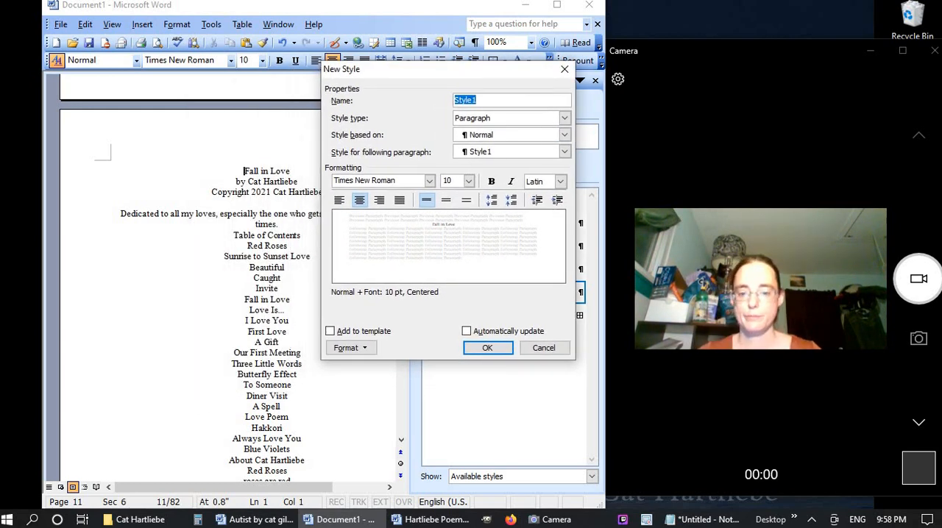
Name the new paragraph style "book title", with font size 24 and automatic updating enabled
type("titl")
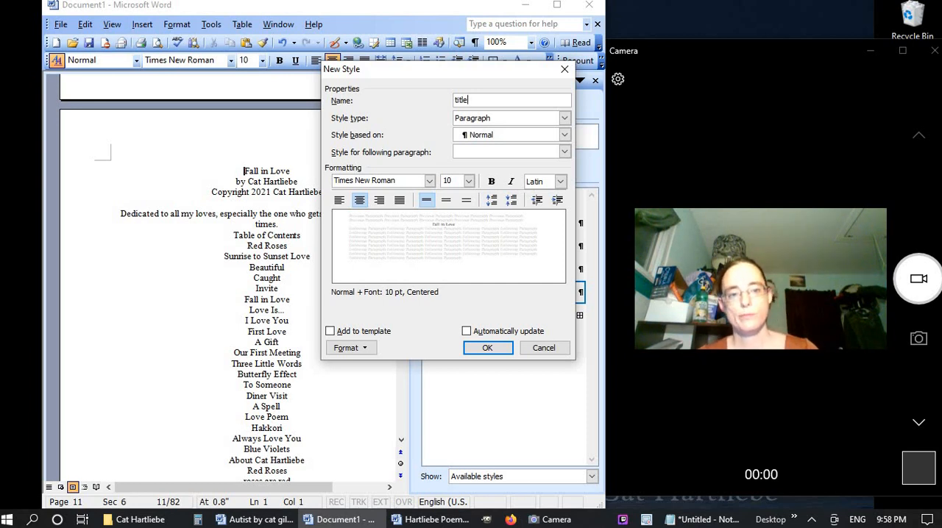
key("BackSpace")
key("BackSpace")
key("BackSpace")
key("BackSpace")
type("book")
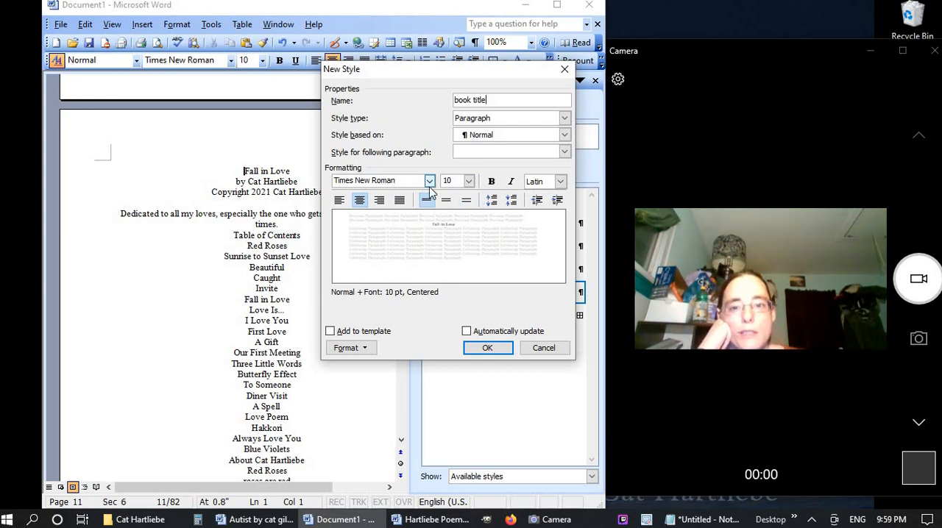
left_click(457, 179)
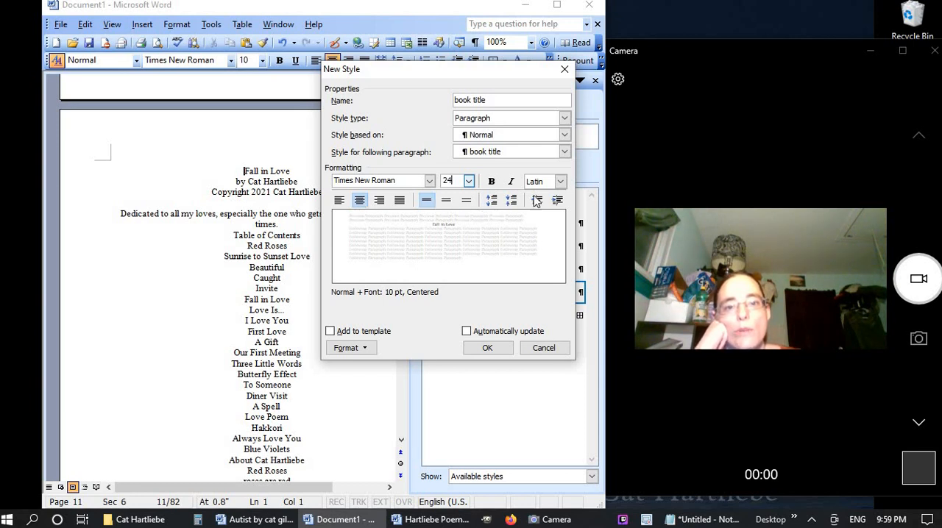
left_click(525, 331)
Set the book title style's paragraph spacing before and after to Auto, keeping single line spacing and no special indent
left_click(356, 348)
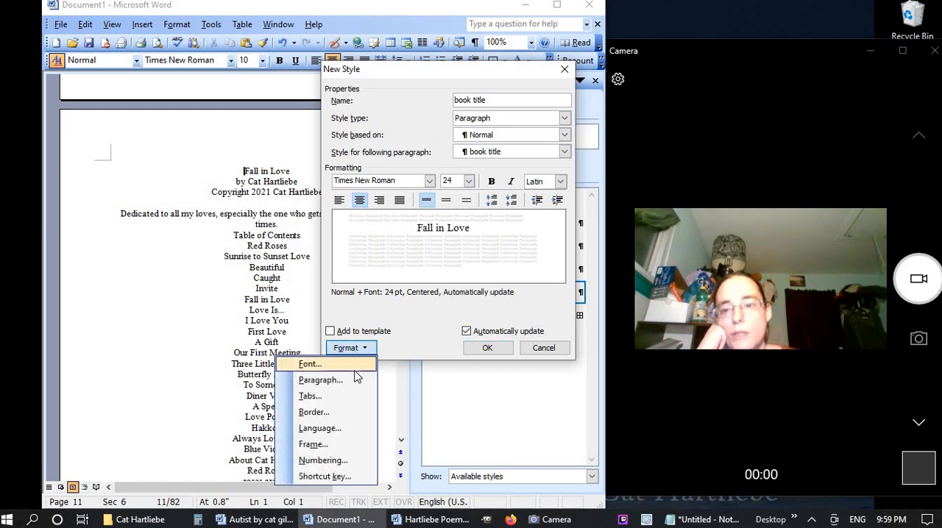
left_click(350, 380)
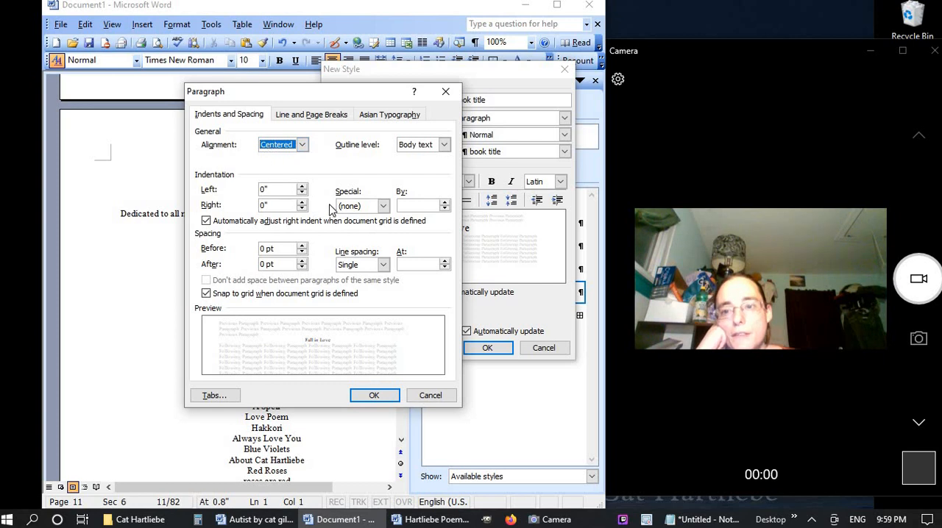
left_click(382, 206)
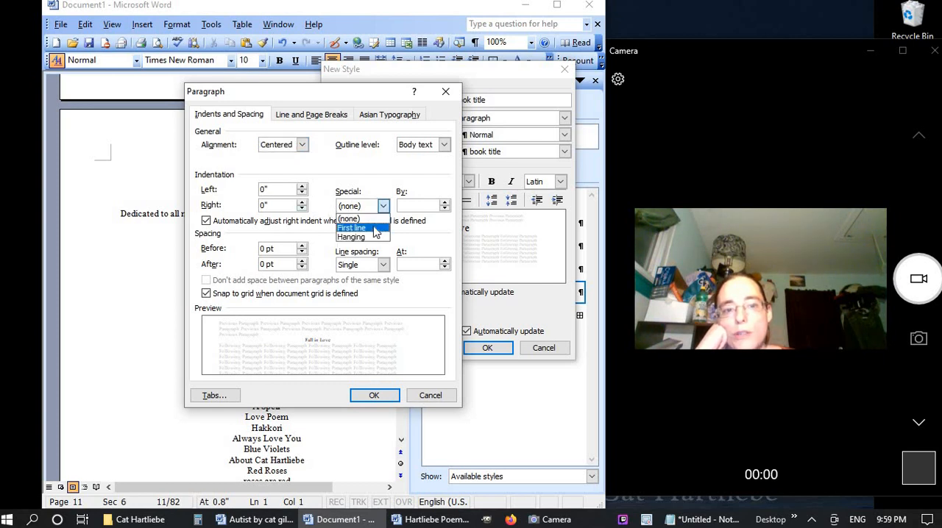
left_click(372, 217)
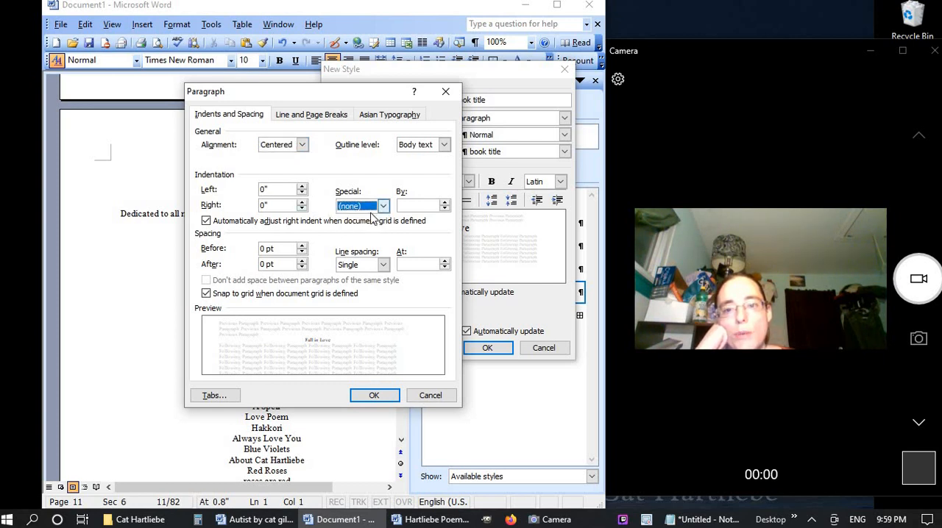
left_click(302, 252)
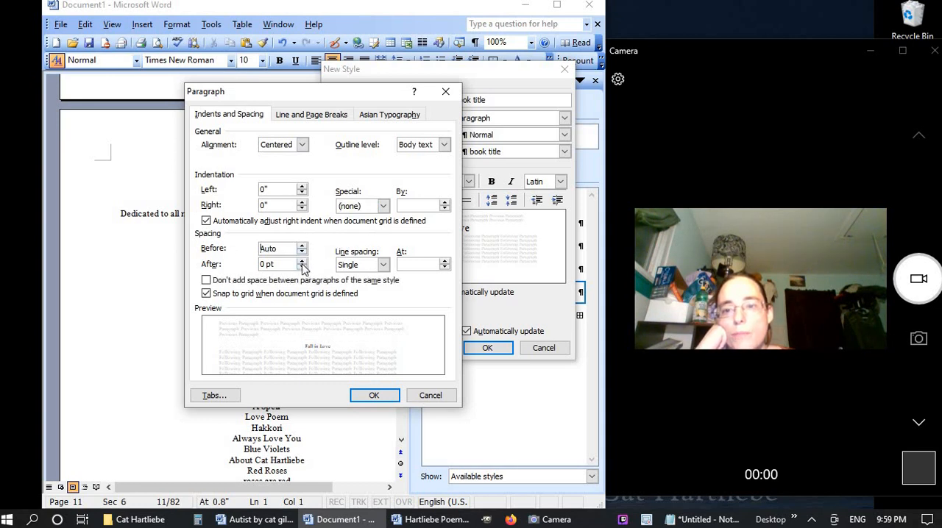
left_click(302, 268)
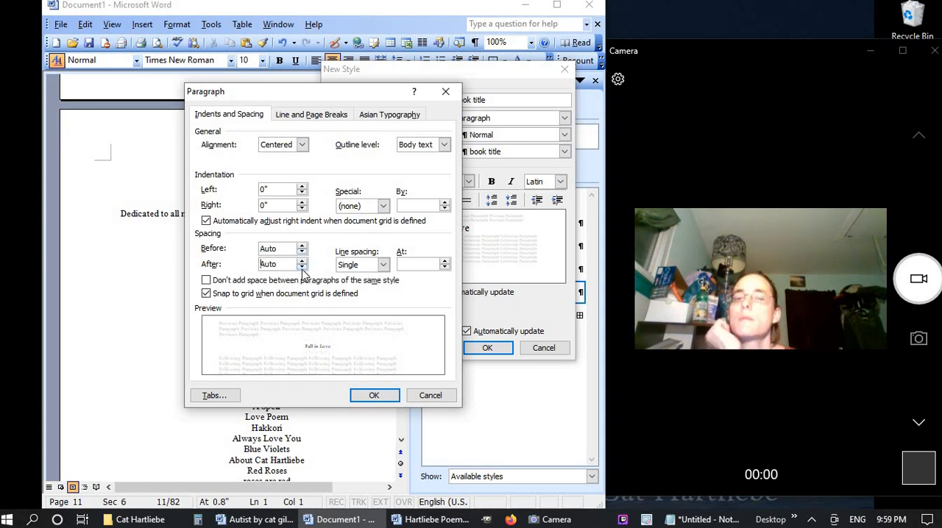
left_click(373, 266)
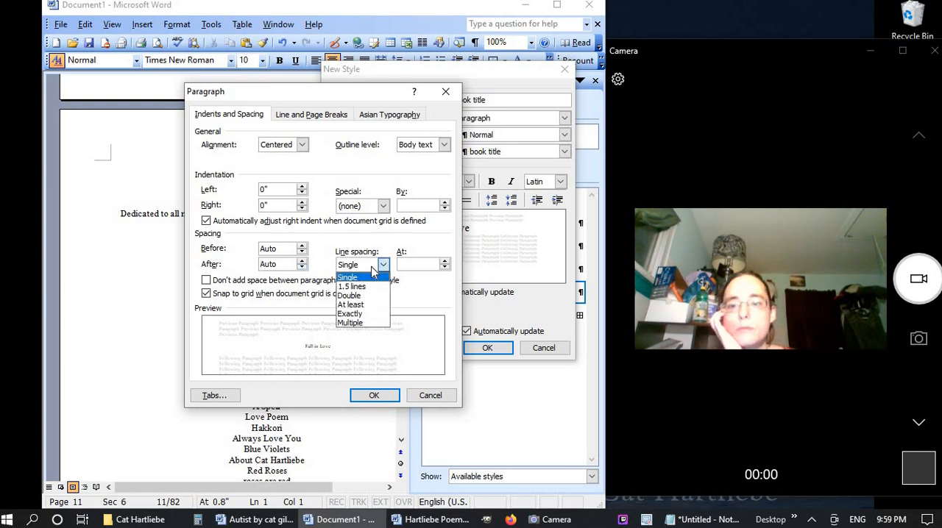
left_click(372, 268)
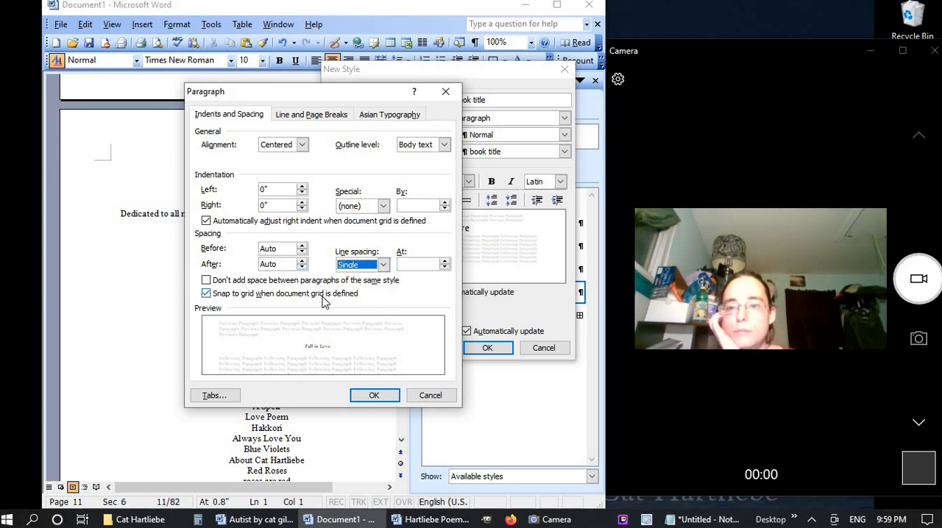
Turn off widow/orphan control in the book title style's paragraph settings
left_click(313, 116)
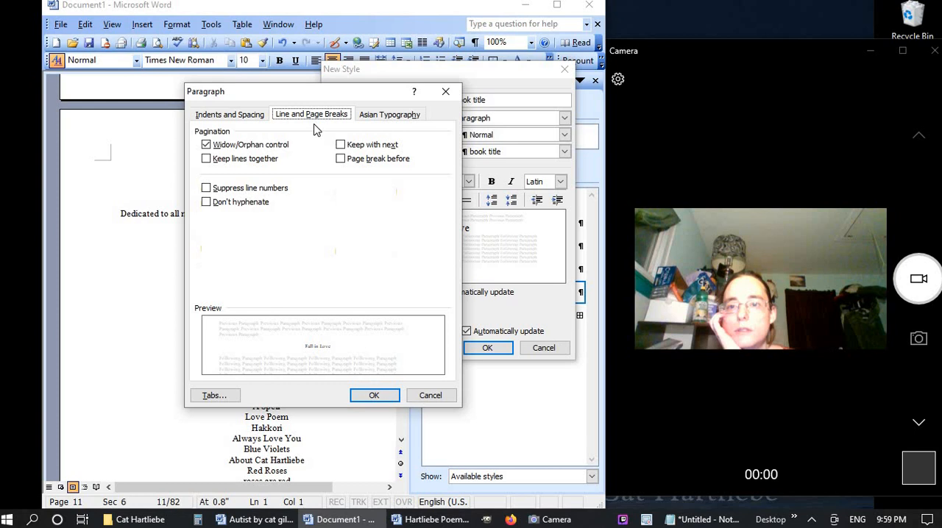
left_click(247, 146)
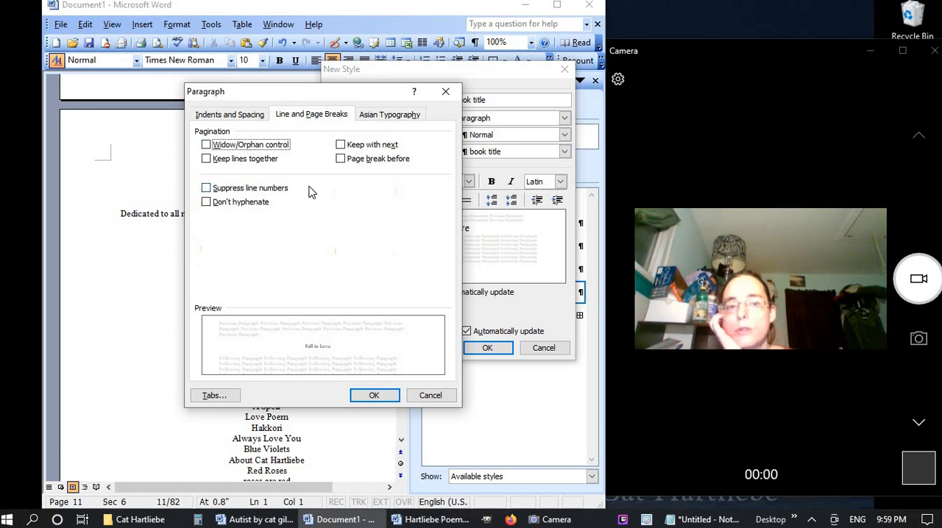
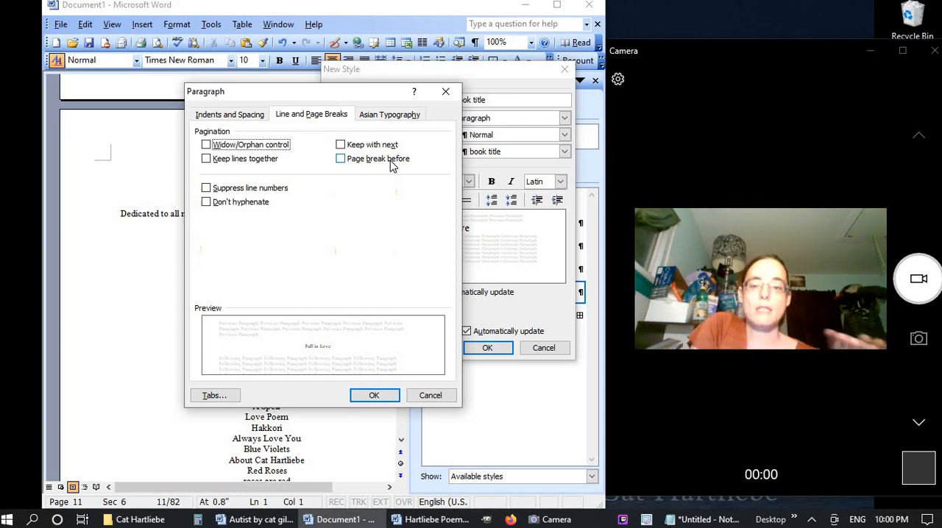
Save the book title style and apply it to the "Fall in Love" title line
left_click(376, 397)
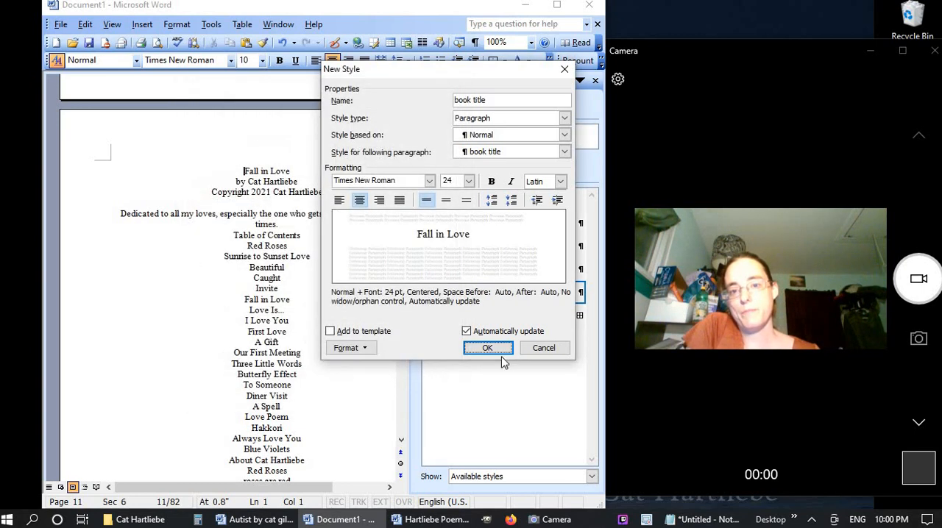
left_click(487, 348)
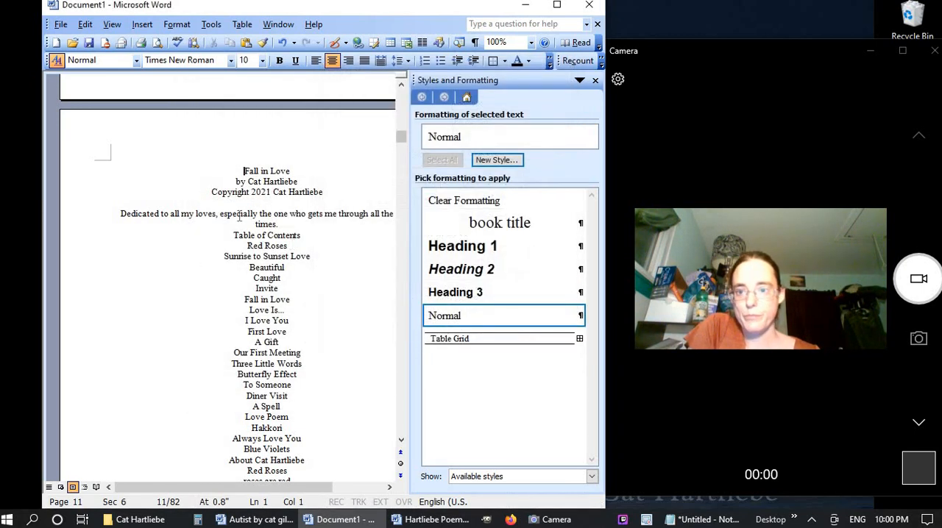
triple_click(189, 179)
left_click(512, 228)
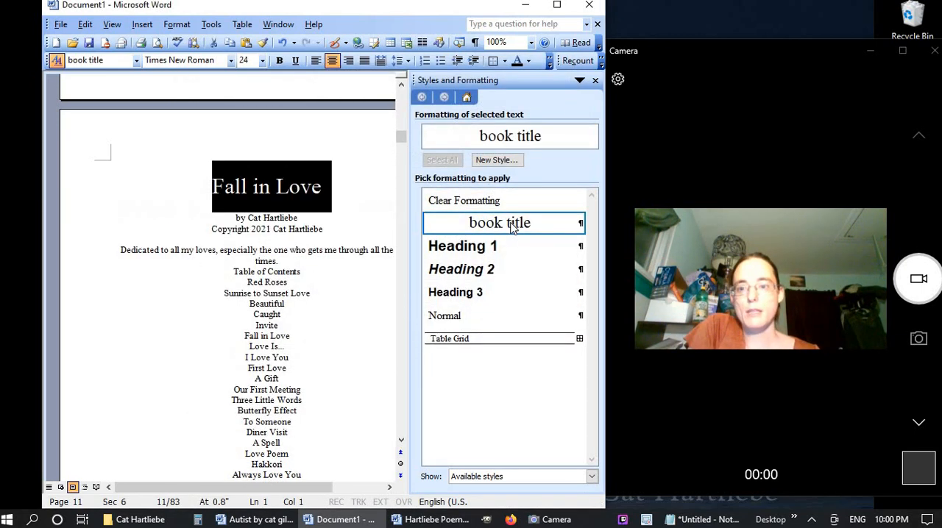
Define a centered "front matter" paragraph style from the byline and copyright lines, with font size 16 and automatic updating enabled
left_click_drag(205, 219, 195, 237)
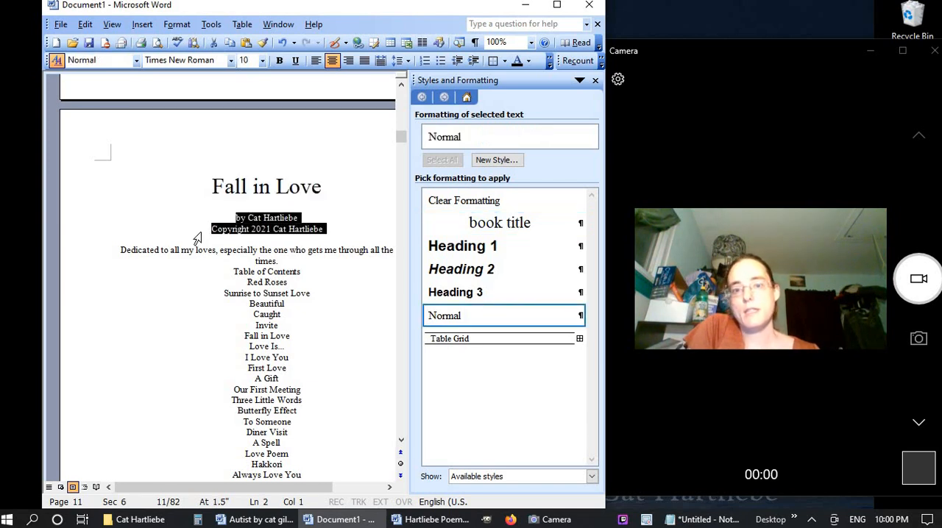
left_click(509, 161)
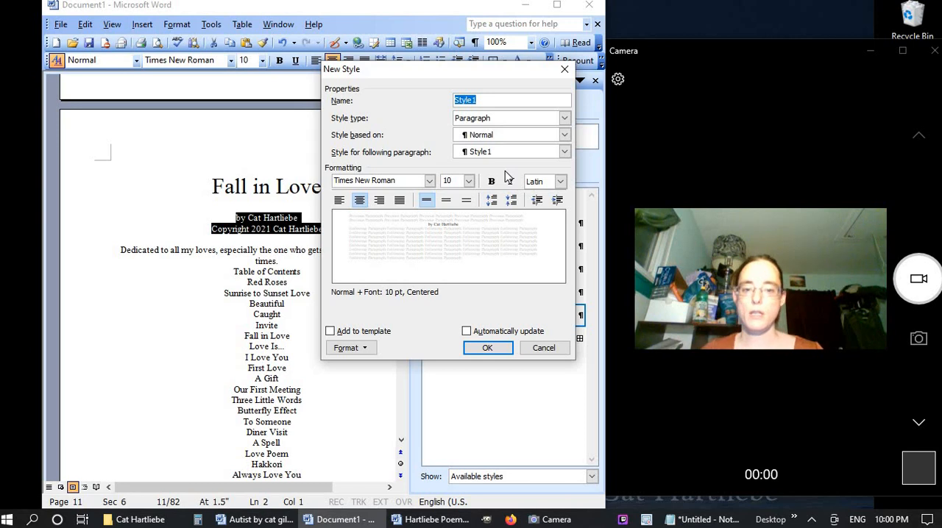
type("f")
key("BackSpace")
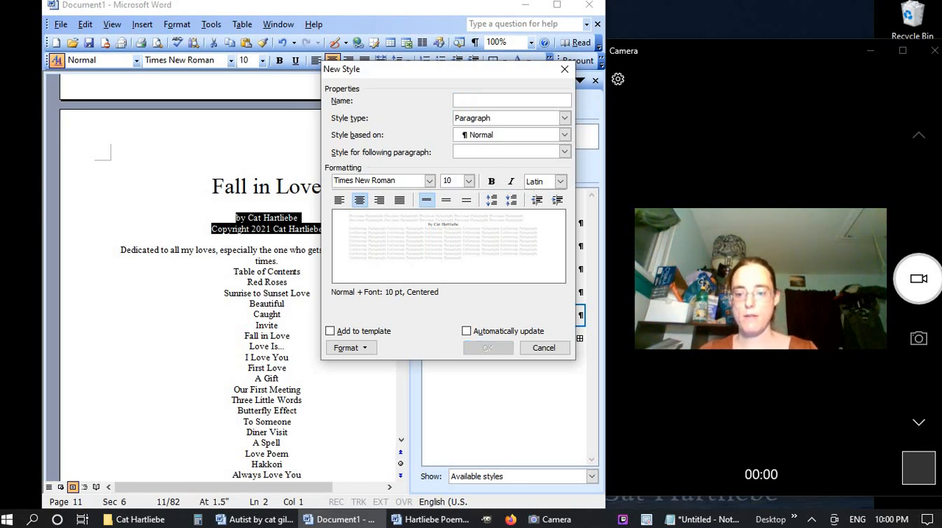
type("front matter")
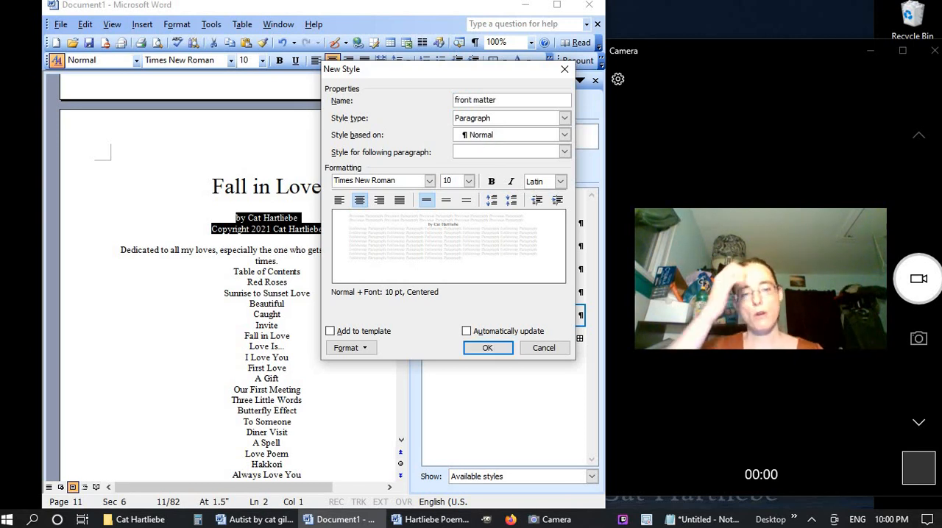
left_click(361, 201)
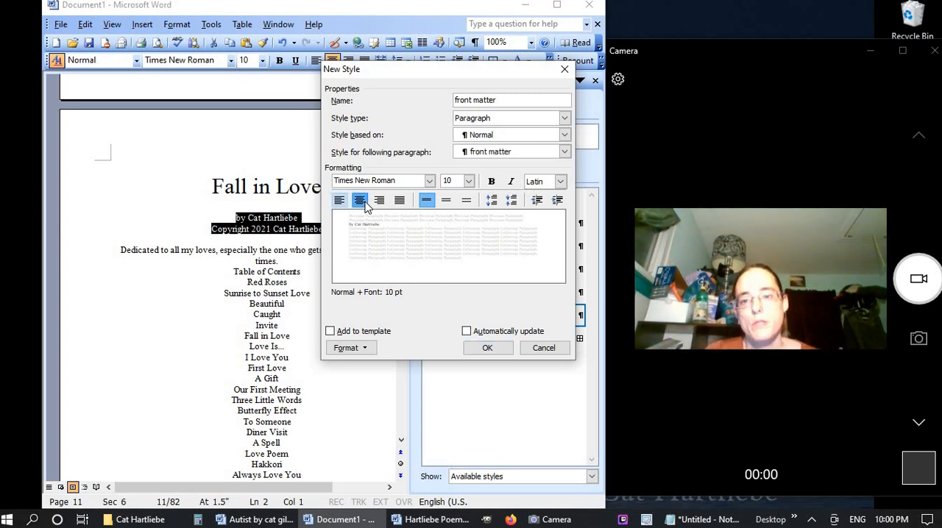
left_click(359, 200)
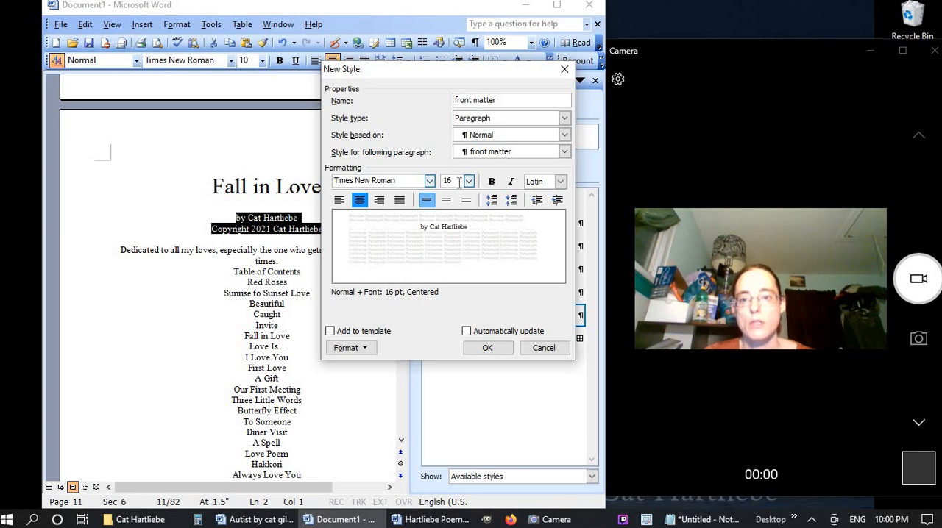
left_click(510, 334)
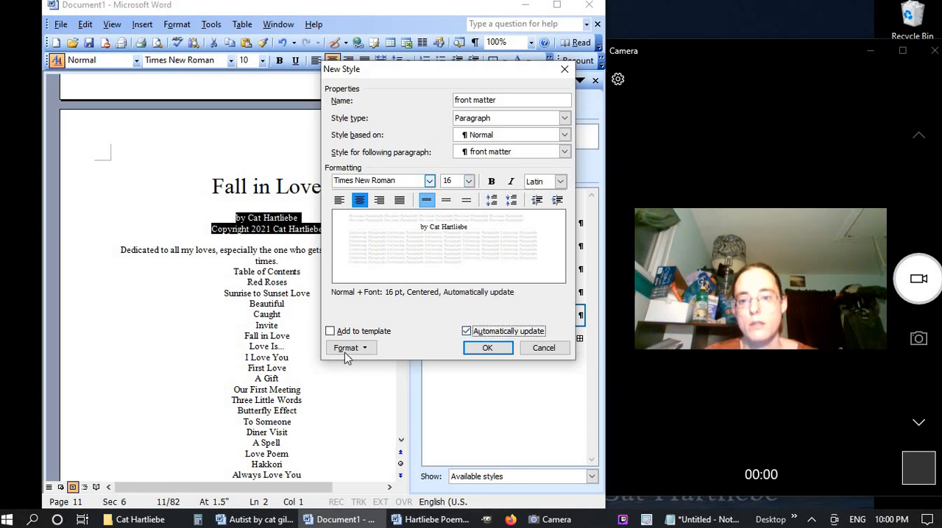
Set the front matter style's line spacing to 1.5 lines, save it, and apply it to the byline and copyright lines
left_click(349, 351)
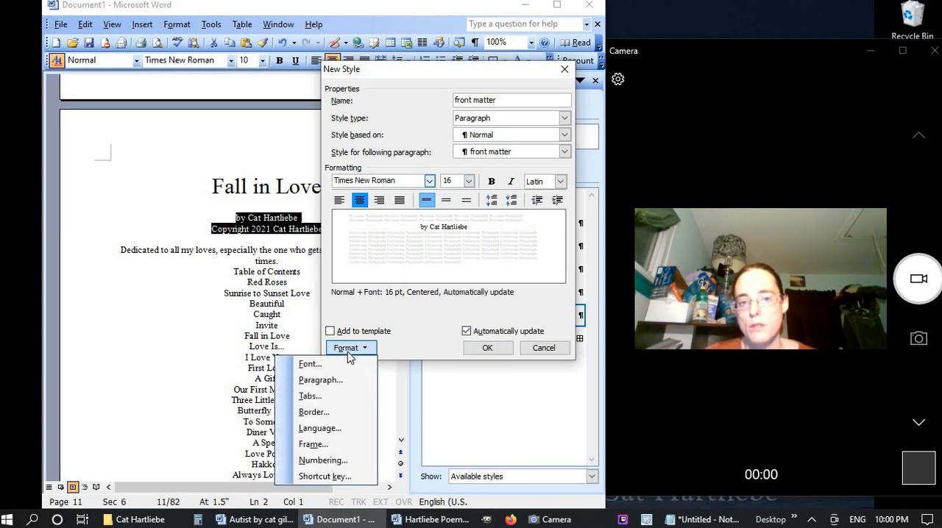
left_click(363, 350)
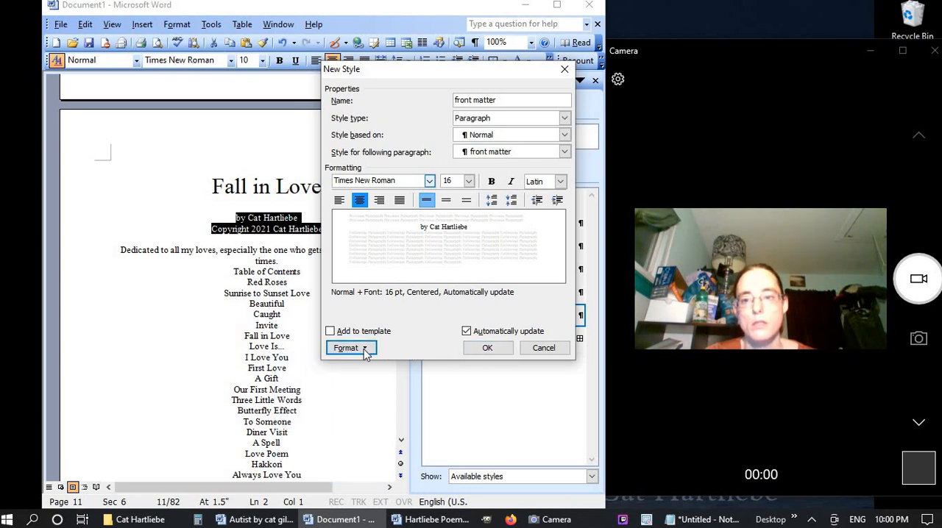
left_click(446, 200)
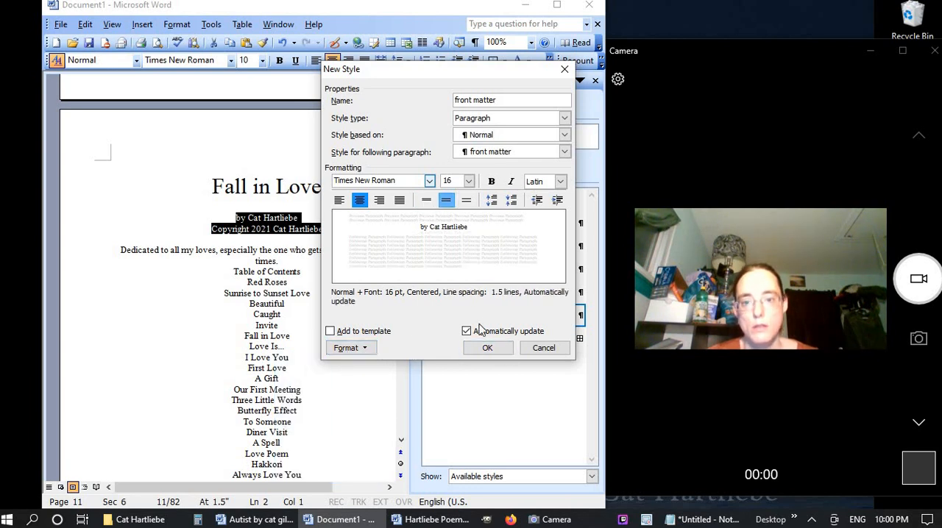
left_click(488, 349)
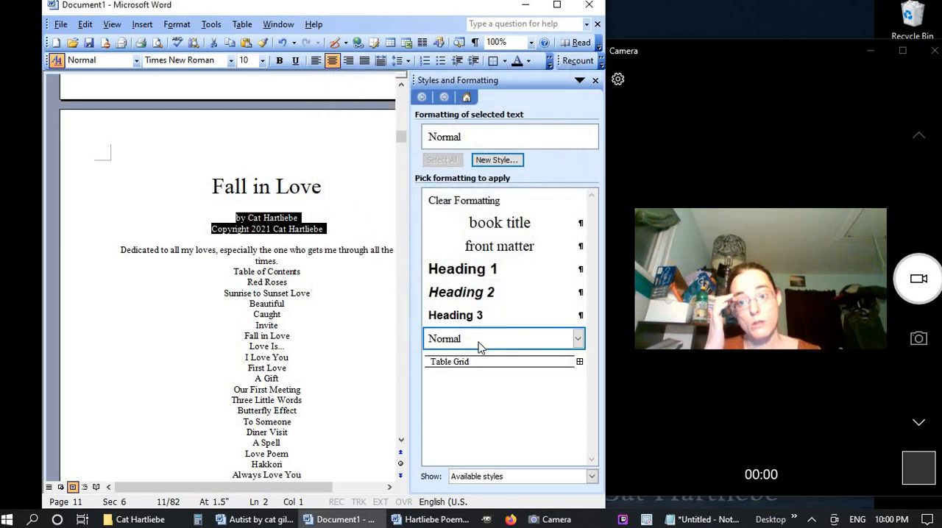
left_click(513, 246)
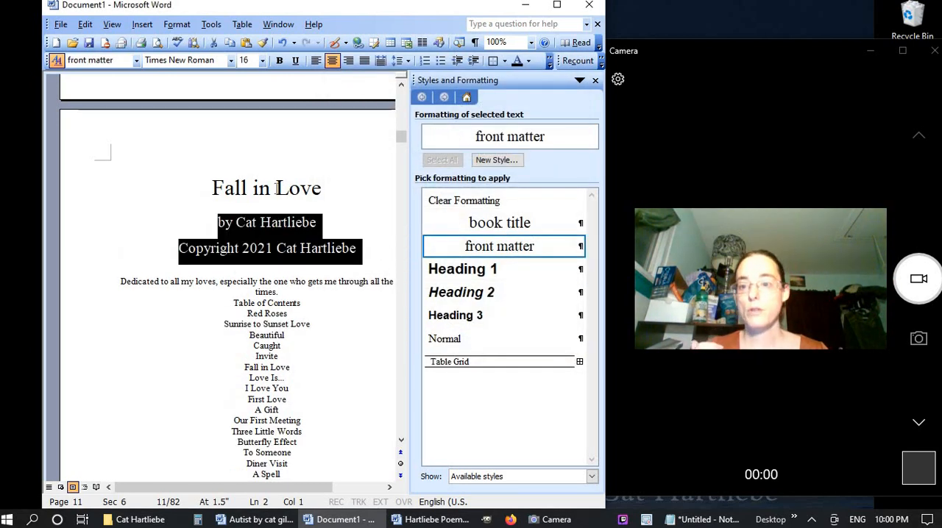
left_click(275, 186)
left_click(277, 224)
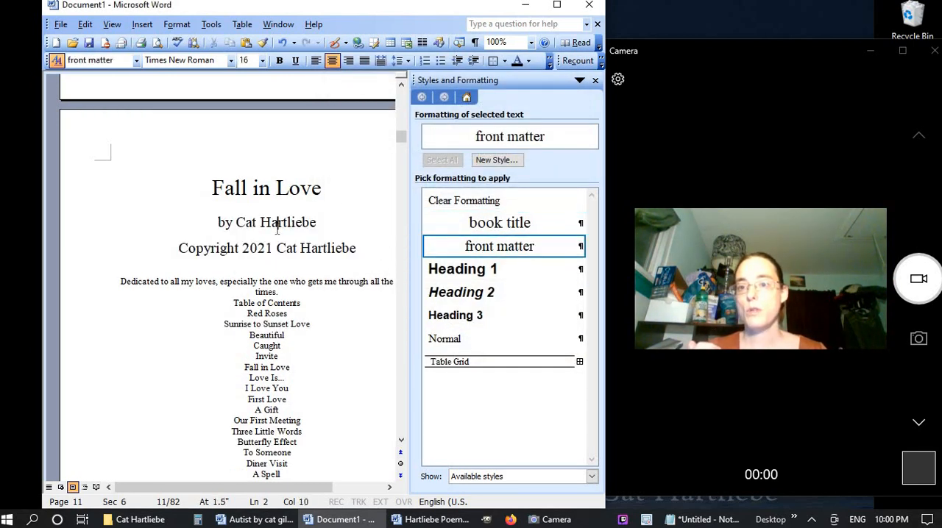
left_click(285, 251)
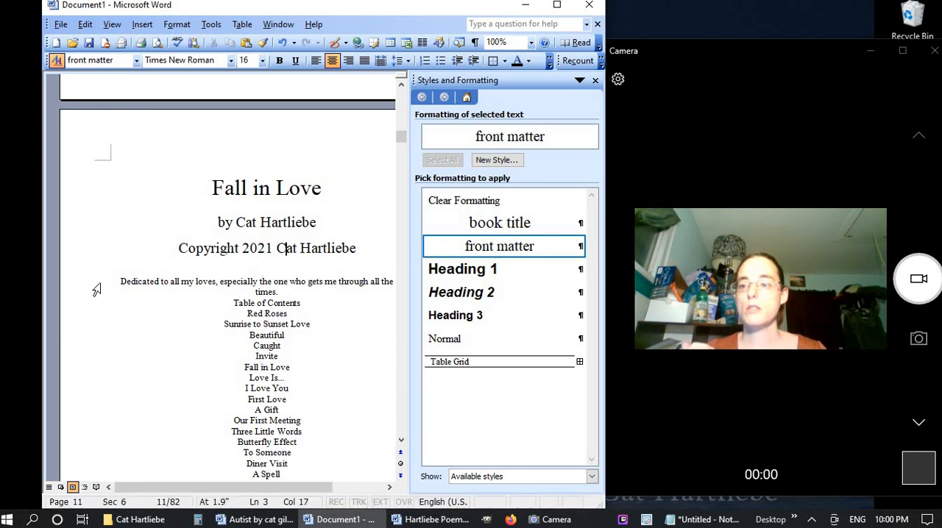
Try to apply the front matter style to the dedication together with the byline and copyright lines
left_click_drag(160, 236, 159, 294)
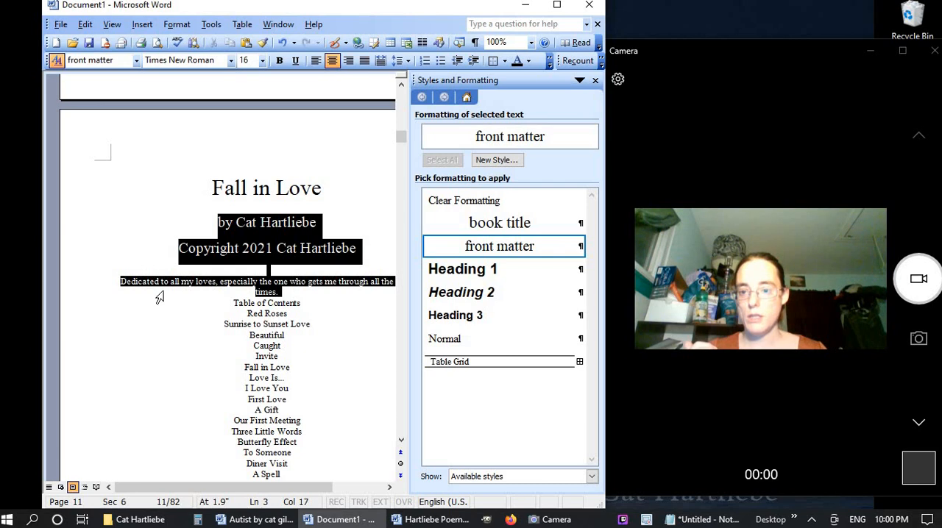
left_click(518, 246)
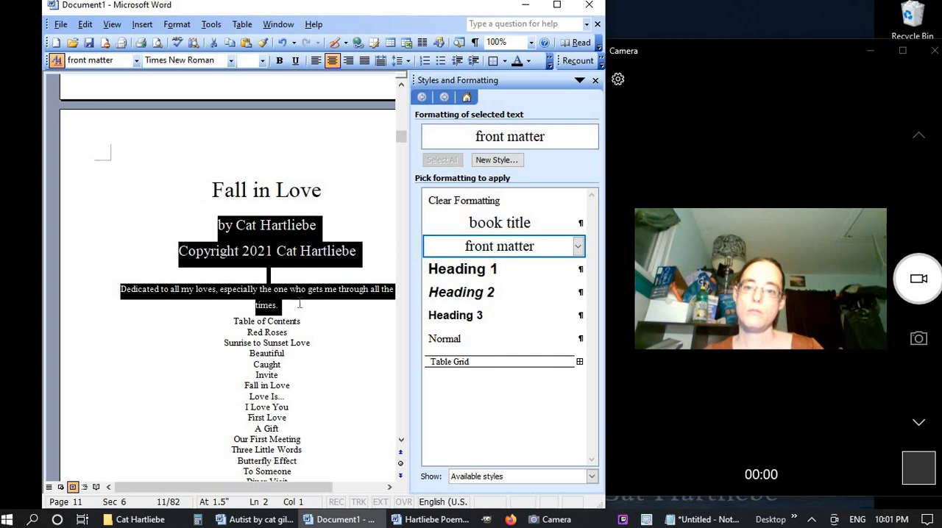
left_click_drag(74, 294, 75, 306)
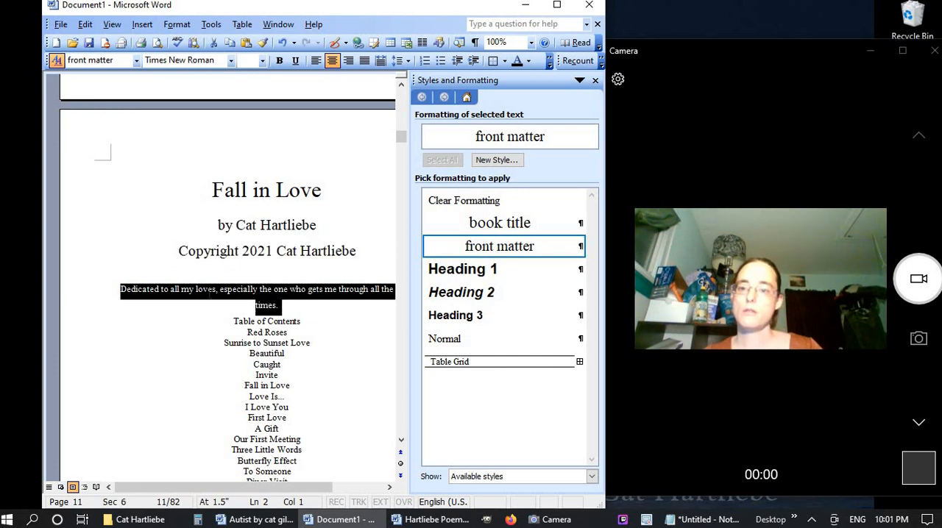
left_click(464, 249)
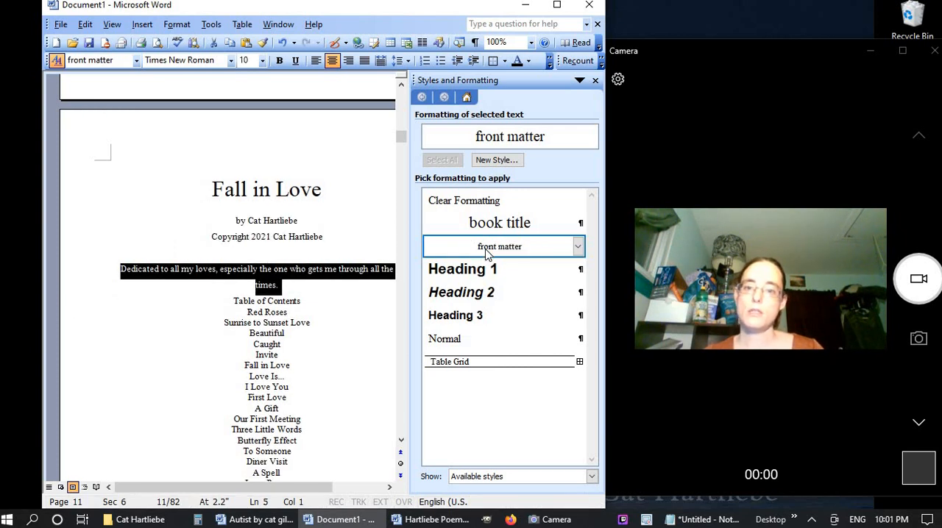
left_click(528, 250)
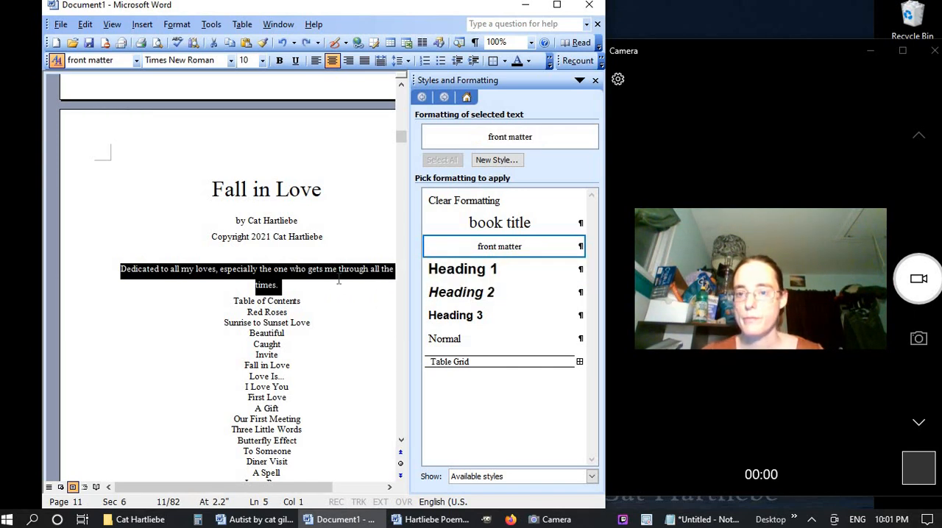
Apply the 16-point front matter style to the blank line and the dedication below the copyright line
left_click_drag(94, 279, 90, 321)
left_click(515, 246)
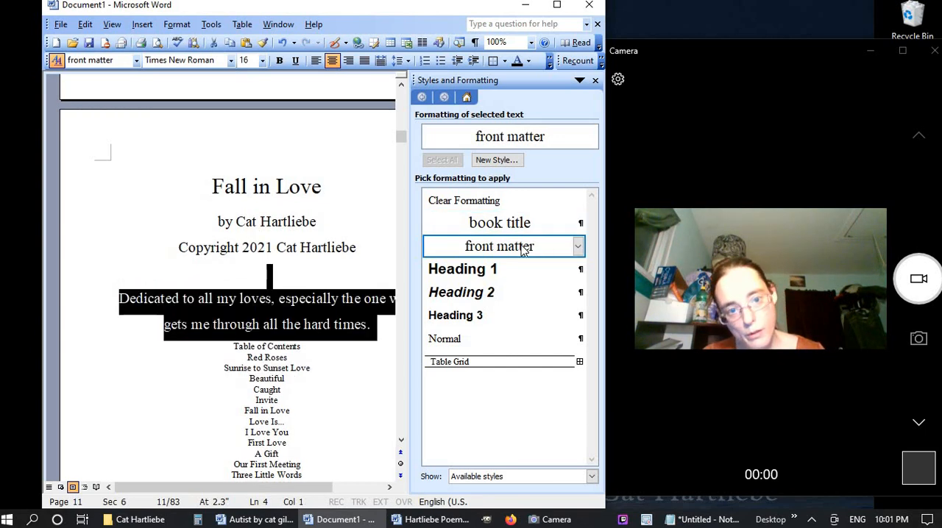
left_click(273, 248)
left_click(277, 275)
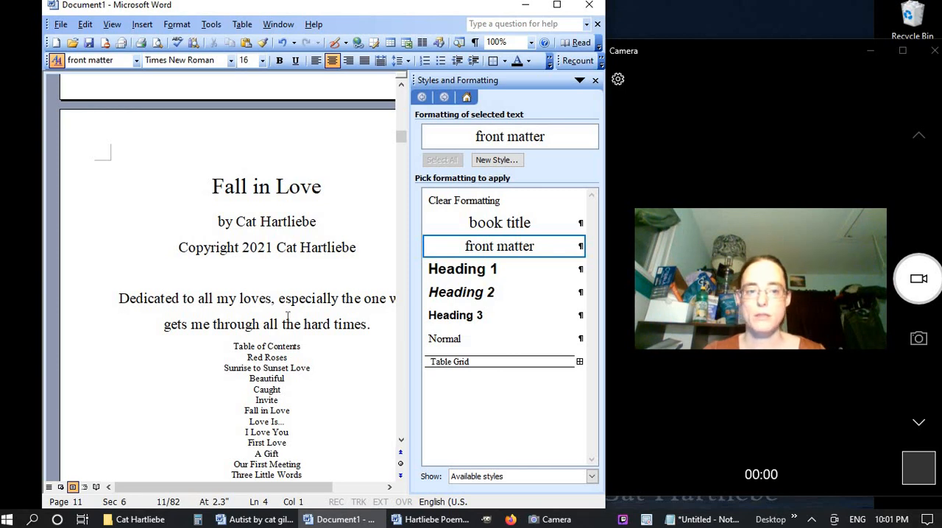
Insert a next-page section break before the "Table of Contents" heading that follows the dedication
left_click(234, 346)
scroll(230, 345, "down", 3)
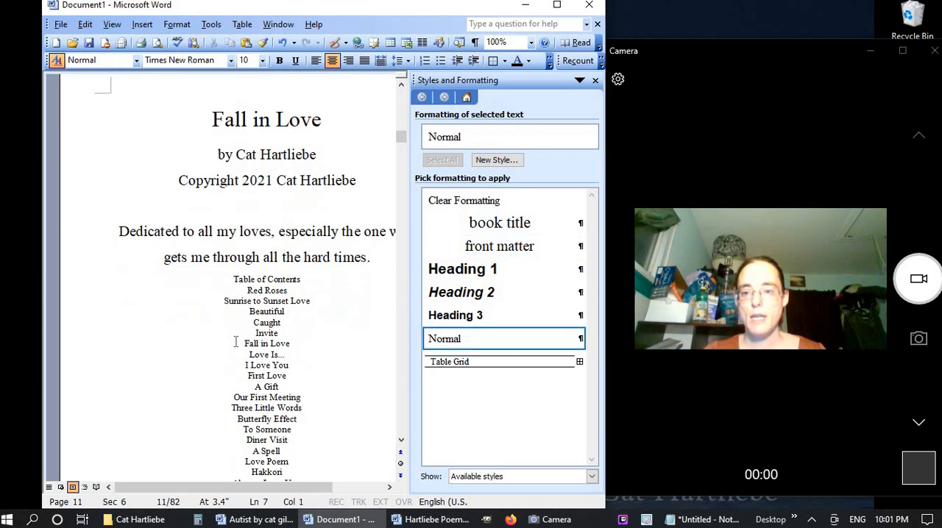
scroll(229, 345, "down", 2)
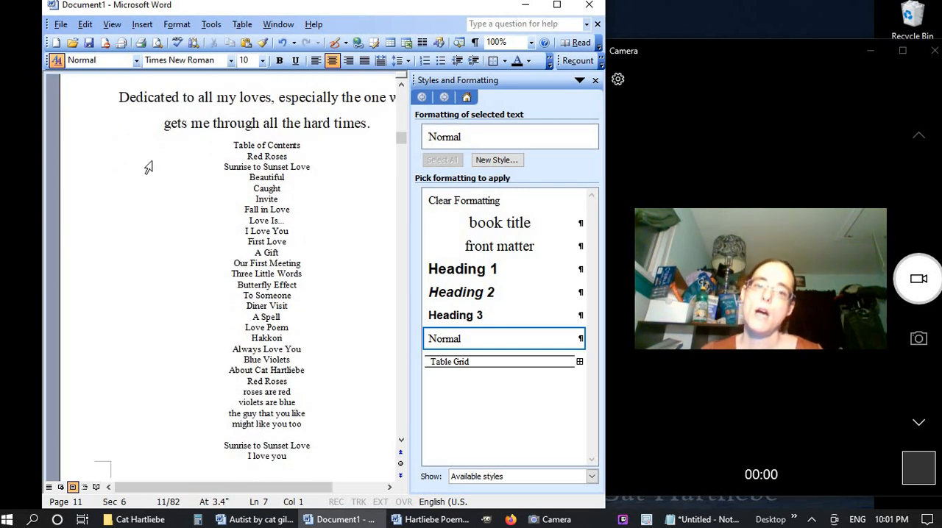
left_click(142, 26)
left_click(140, 41)
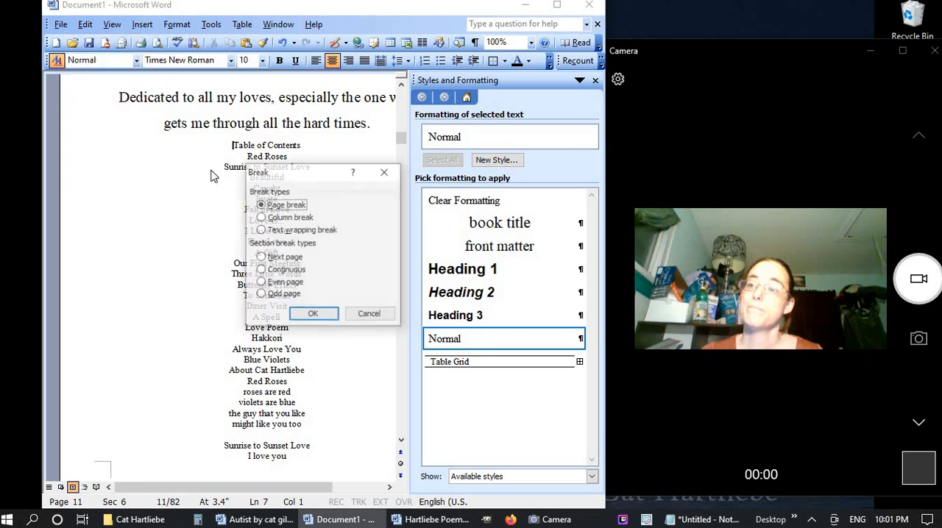
left_click(281, 257)
left_click(313, 314)
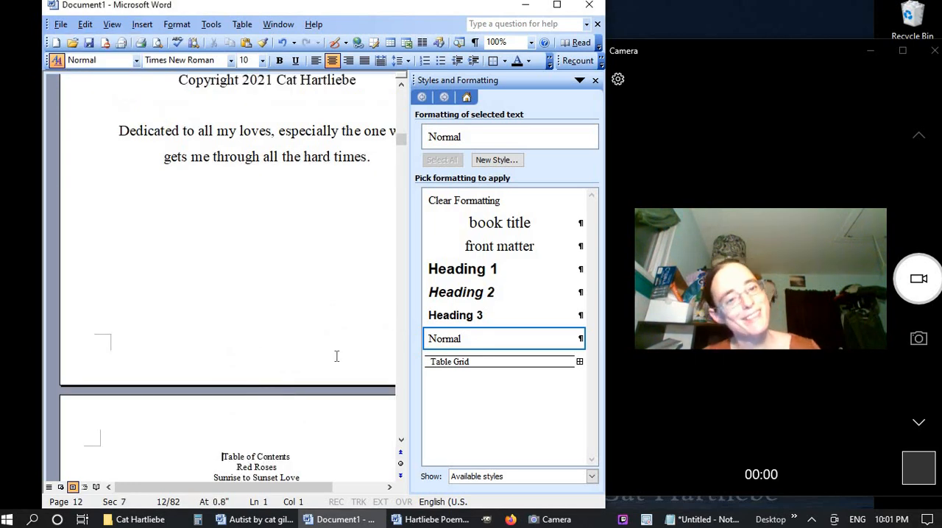
Add two blank lines between the "Fall in Love" title and the byline
scroll(336, 356, "up", 6)
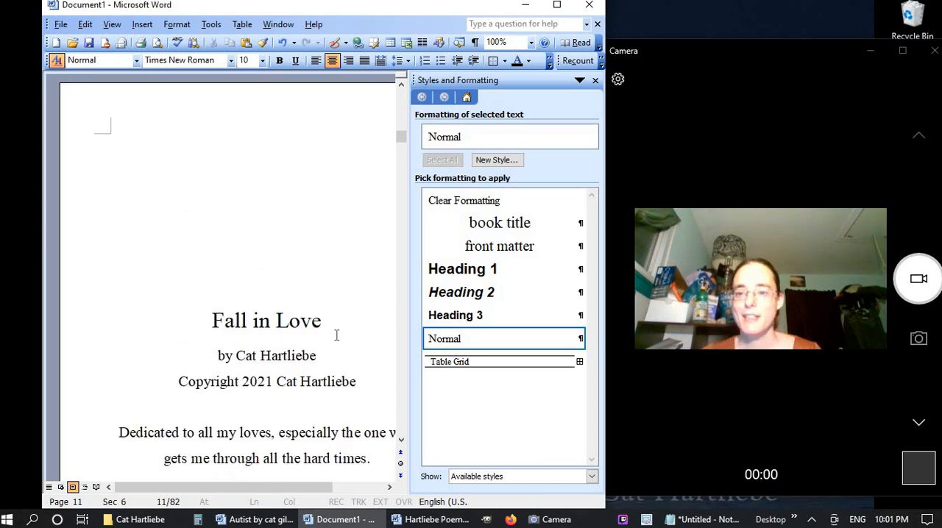
left_click(336, 336)
key("Return")
key("Return")
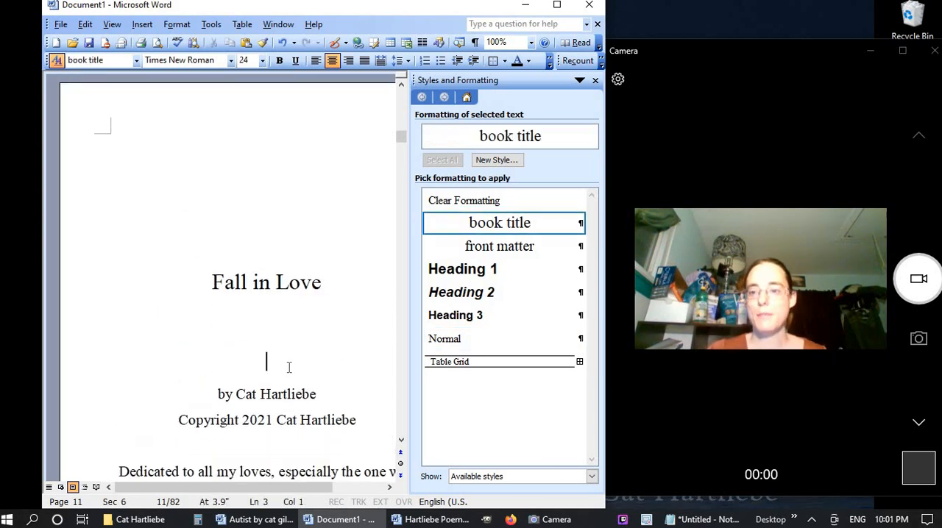
Apply the front matter style to the "Table of Contents" heading on the new page
scroll(297, 345, "down", 10)
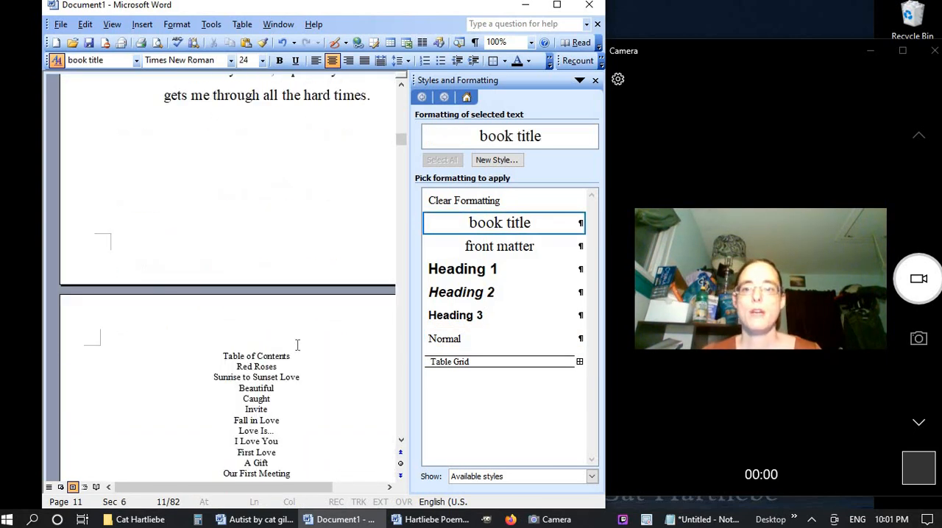
left_click(138, 225)
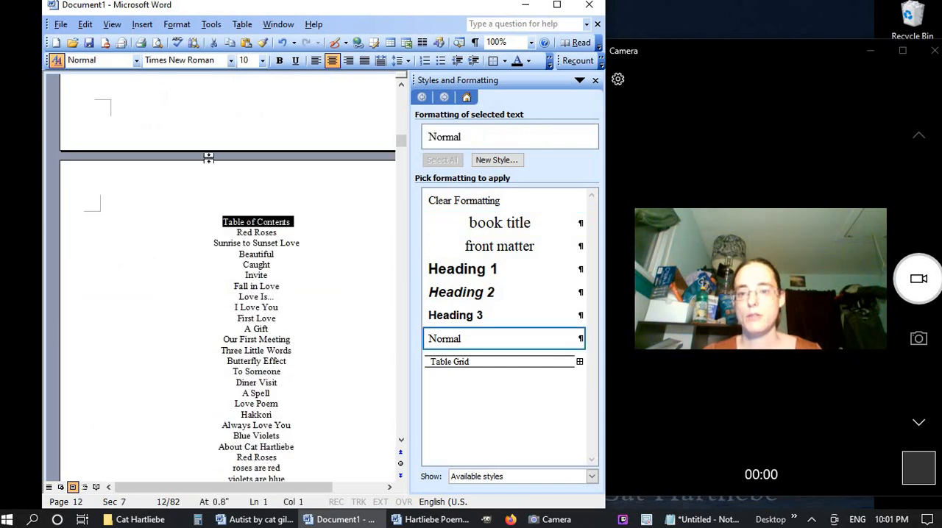
left_click(535, 250)
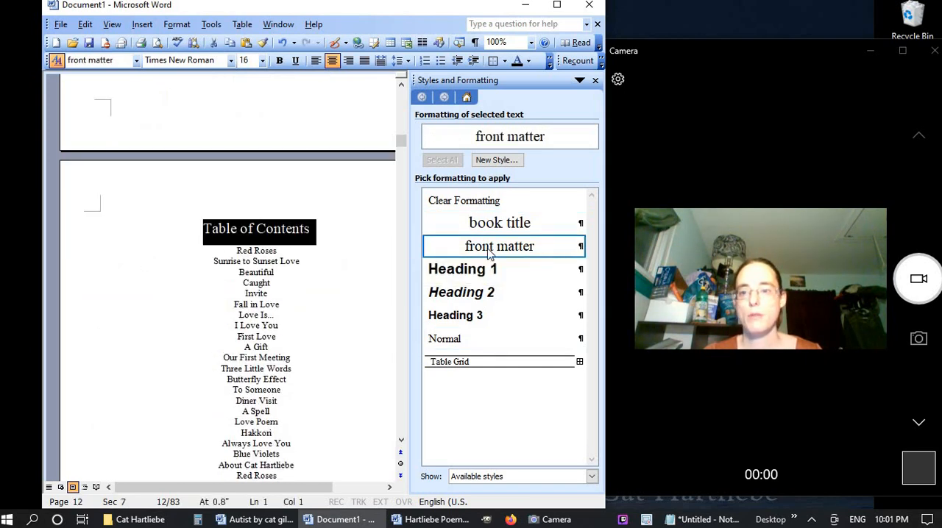
Convert the contents entries from "Red Roses" through "Blue Violets" into a one-column table
left_click_drag(193, 256, 212, 350)
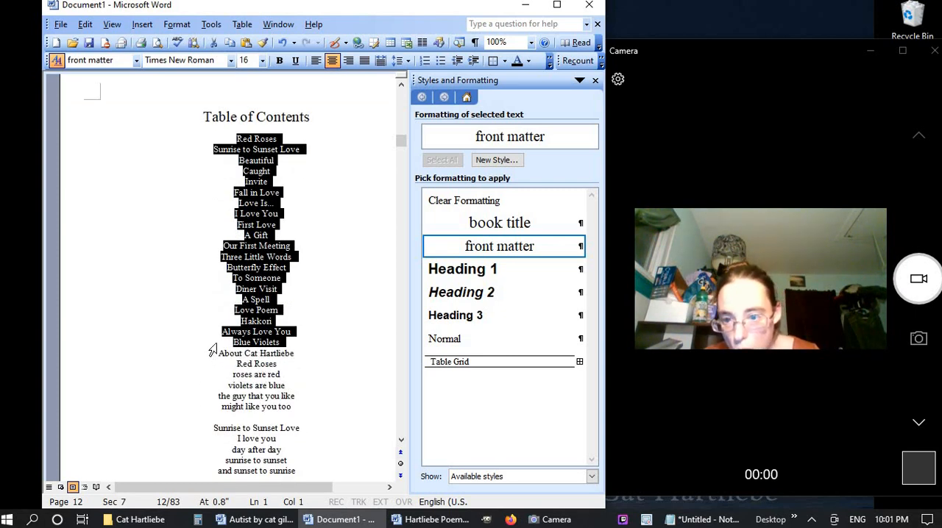
key("ctrl+shift+n")
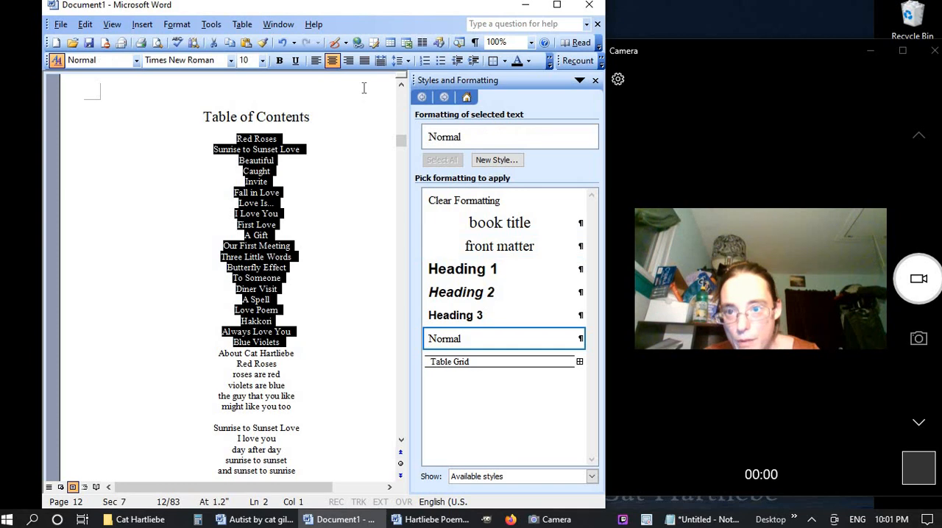
left_click(390, 44)
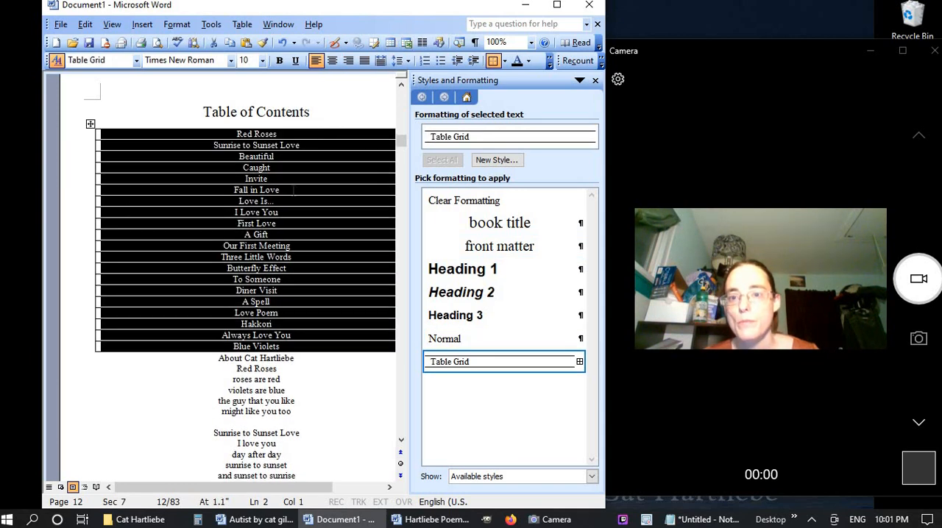
Narrow the contents table from both sides and center it beneath the "Table of Contents" heading
left_click_drag(93, 211, 203, 221)
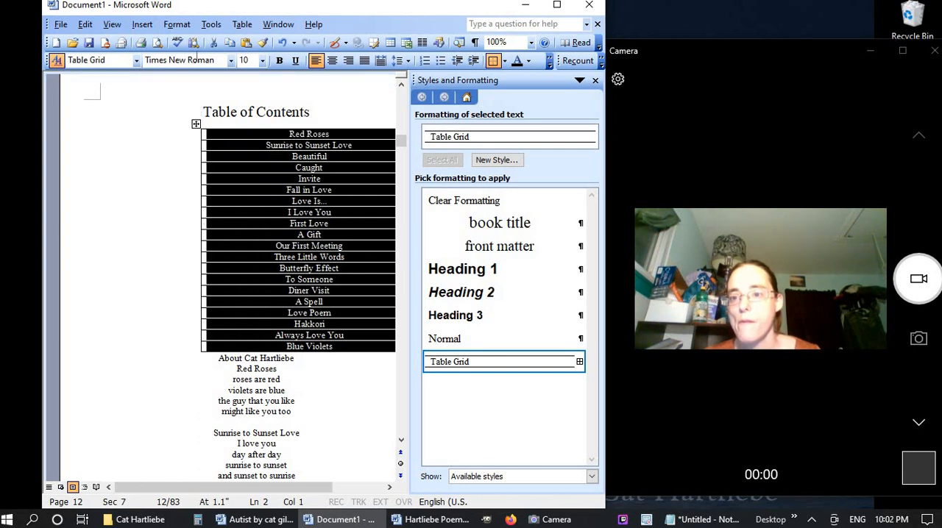
left_click(332, 61)
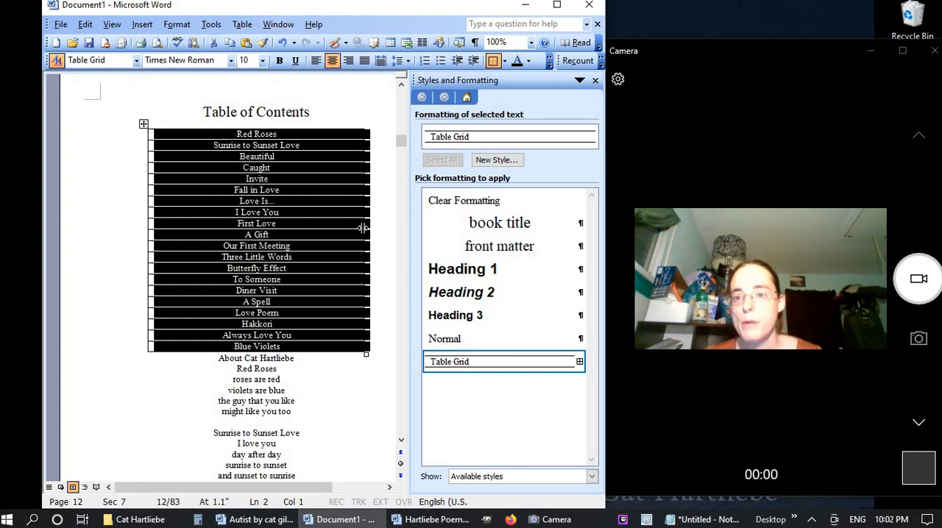
mouse_move(364, 228)
left_mouse_down()
mouse_move(282, 228)
mouse_move(300, 211)
left_mouse_up()
Add an empty second column after the poem titles in the contents table and make it narrower than the title column
left_click(242, 24)
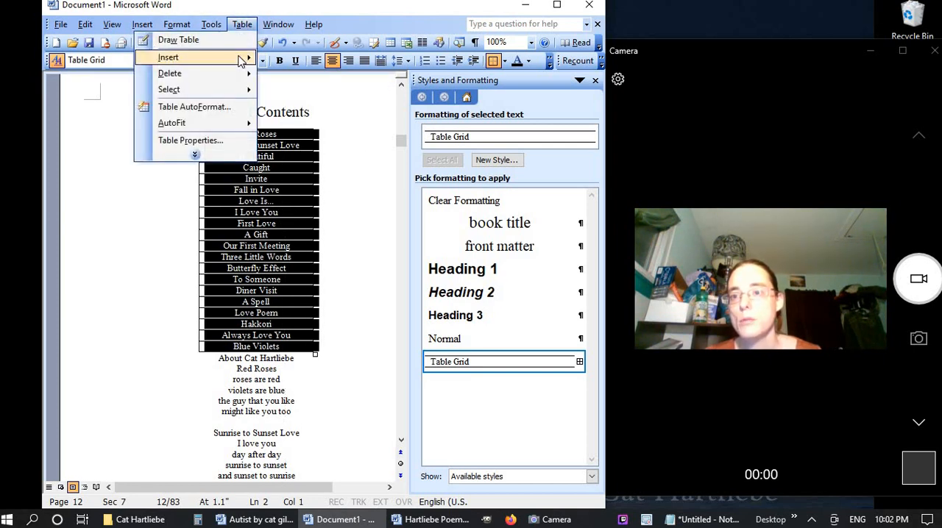
mouse_move(151, 59)
left_click(74, 90)
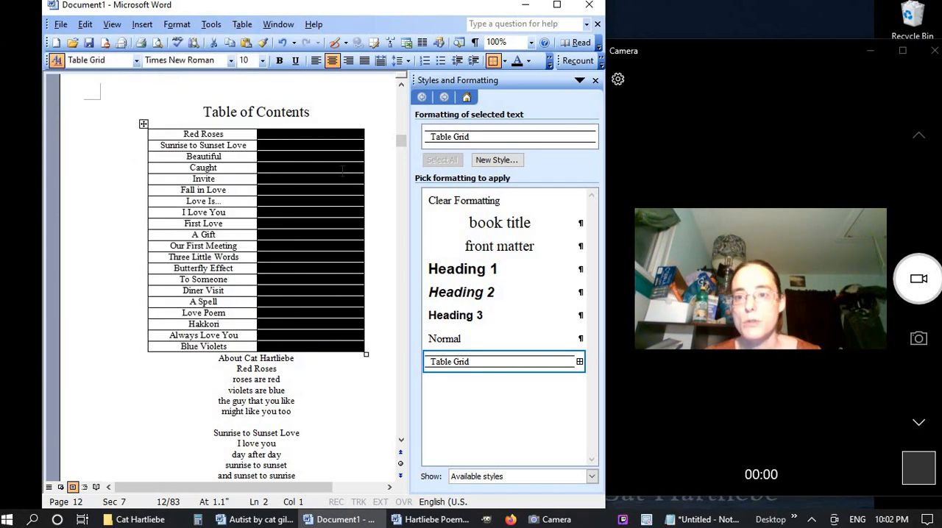
left_click_drag(360, 188, 295, 193)
Delete the about-the-author line below the contents table and insert a next-page section break on a new line before the "Red Roses" poem
left_click(192, 362)
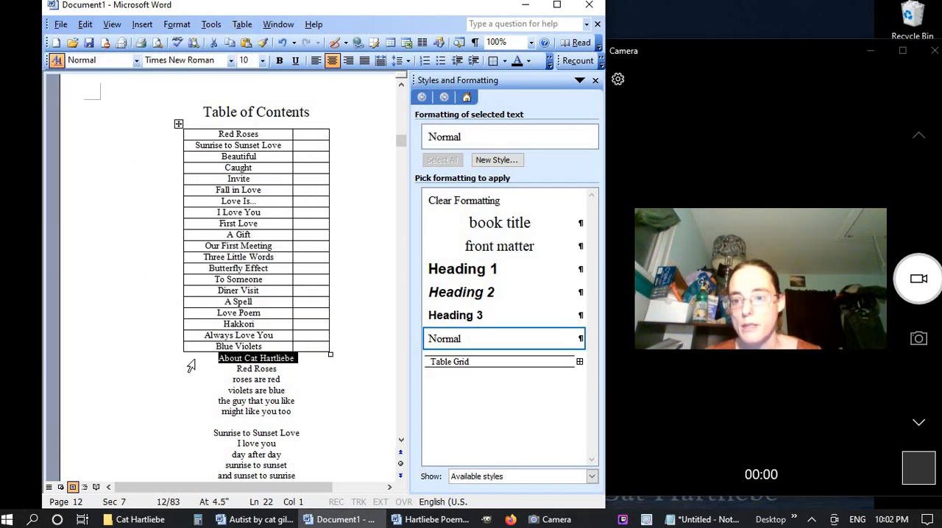
key("Delete")
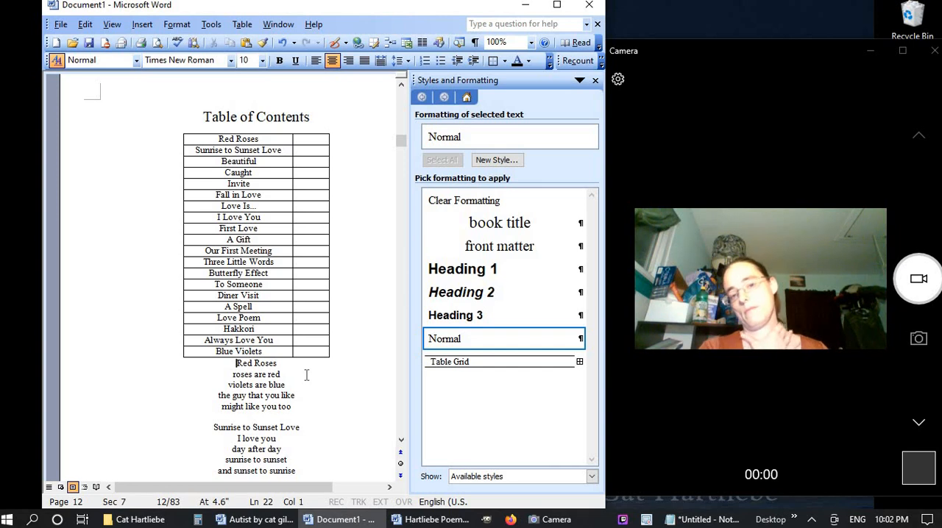
key("Return")
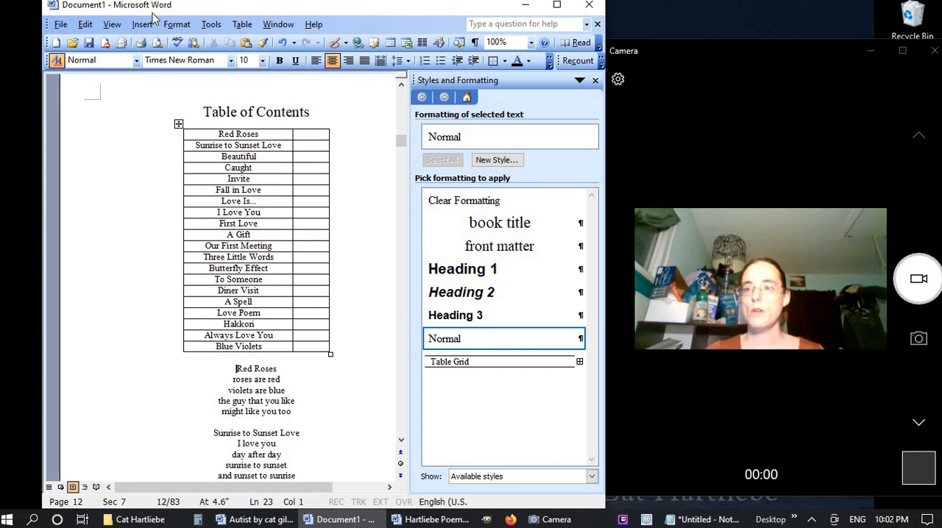
left_click(142, 25)
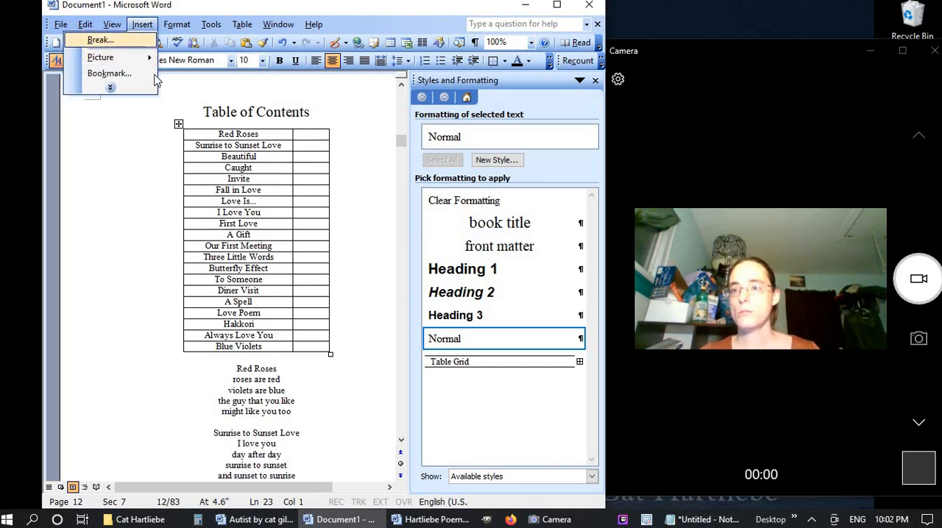
left_click(118, 40)
left_click(294, 256)
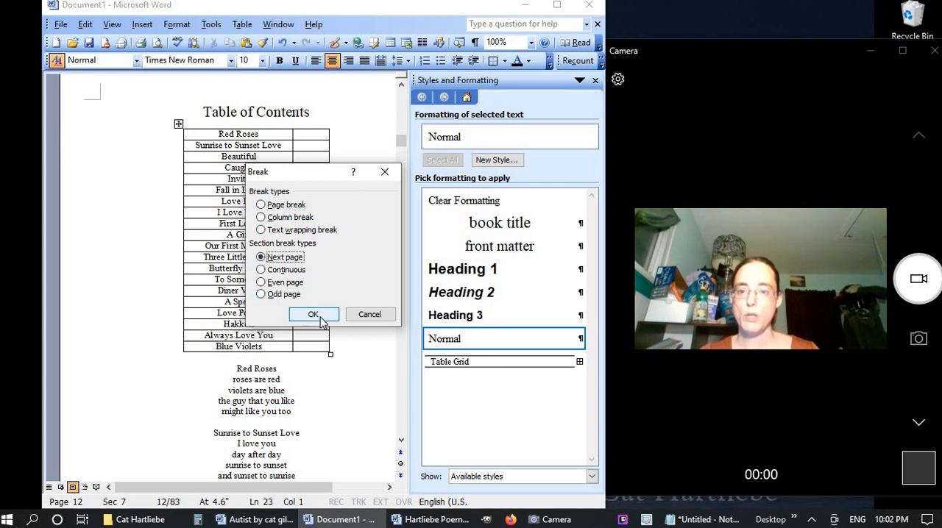
left_click(312, 314)
scroll(340, 421, "down", 5)
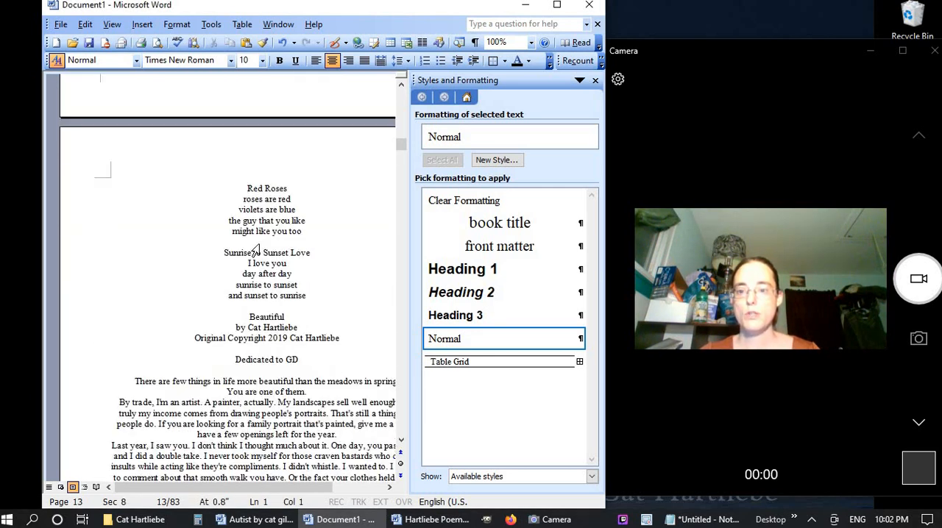
Remove all borders from the contents table
scroll(268, 447, "up", 12)
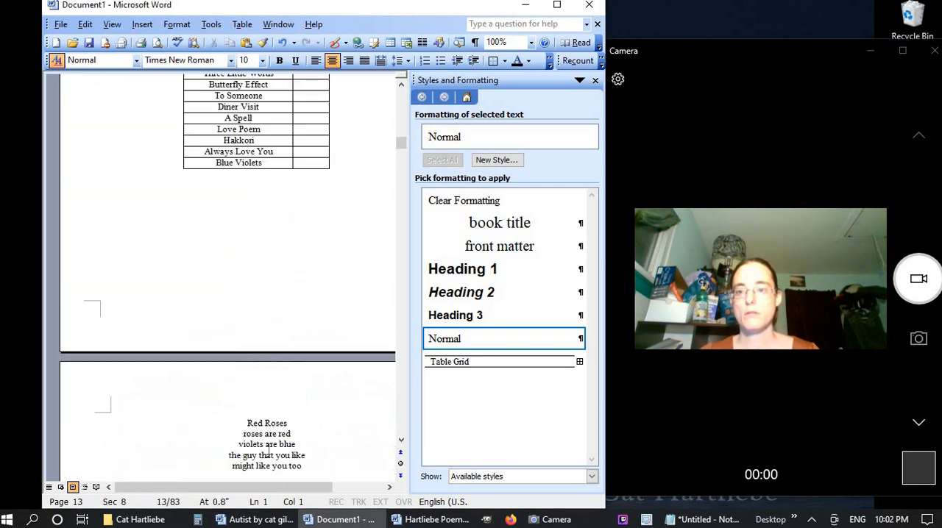
left_click_drag(162, 190, 166, 403)
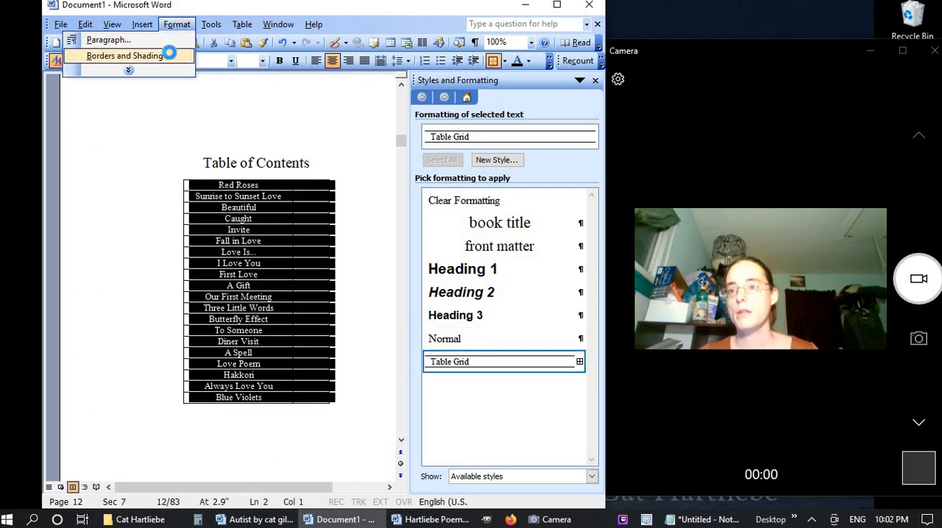
left_click(167, 56)
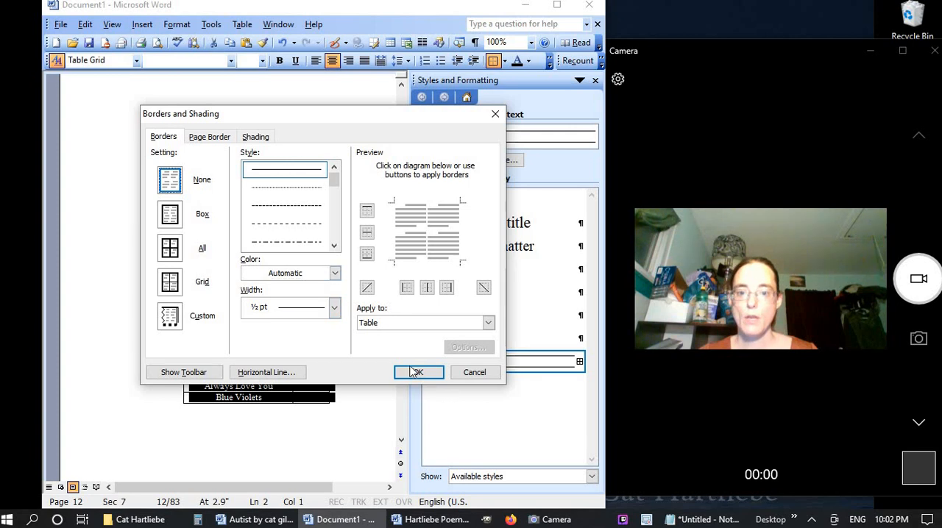
left_click(417, 372)
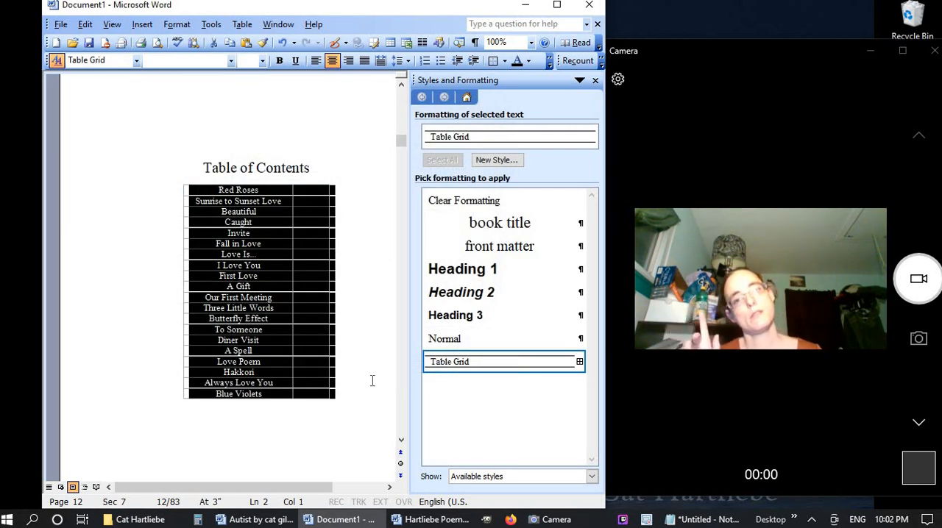
left_click(371, 333)
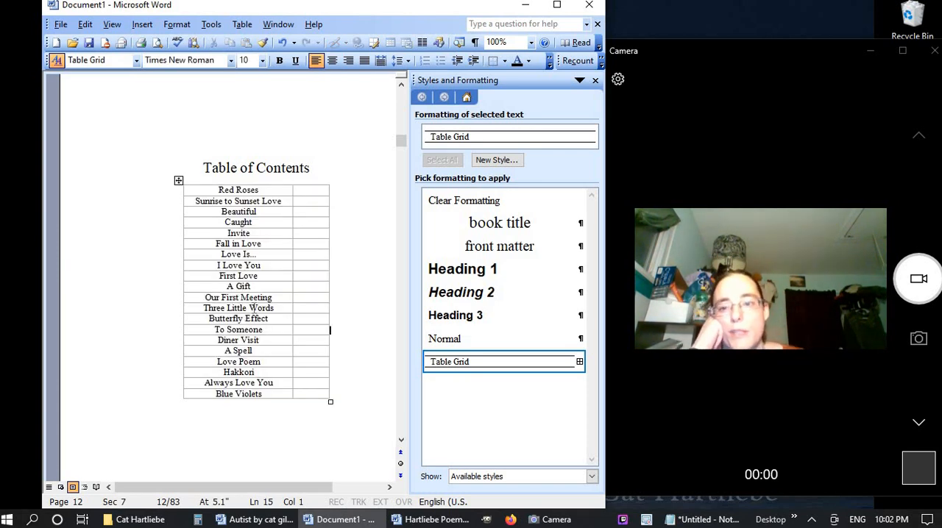
Right-align the poem titles in the first column of the contents table
left_click(235, 184)
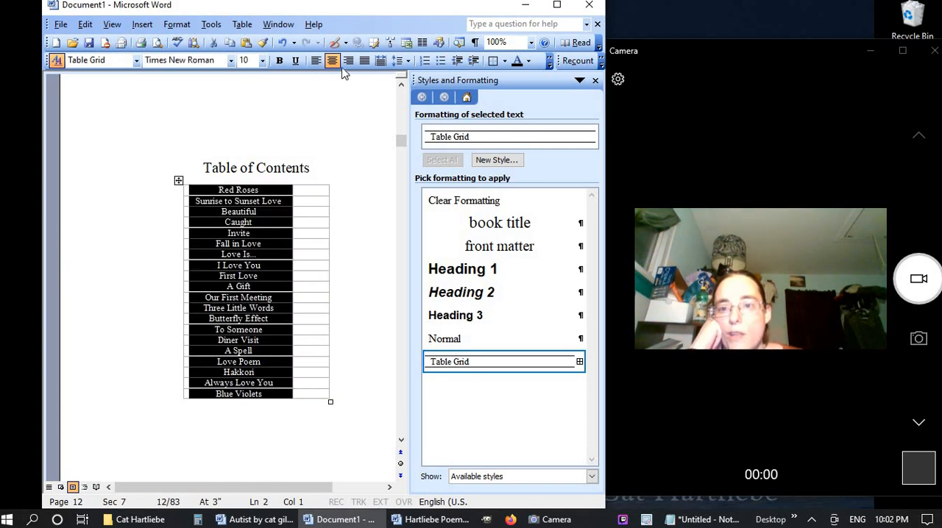
left_click(348, 60)
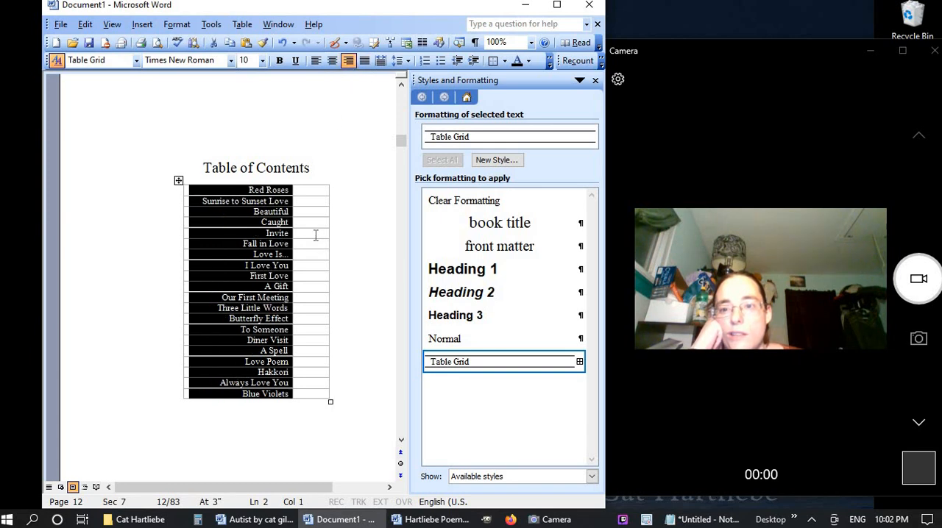
left_click(377, 332)
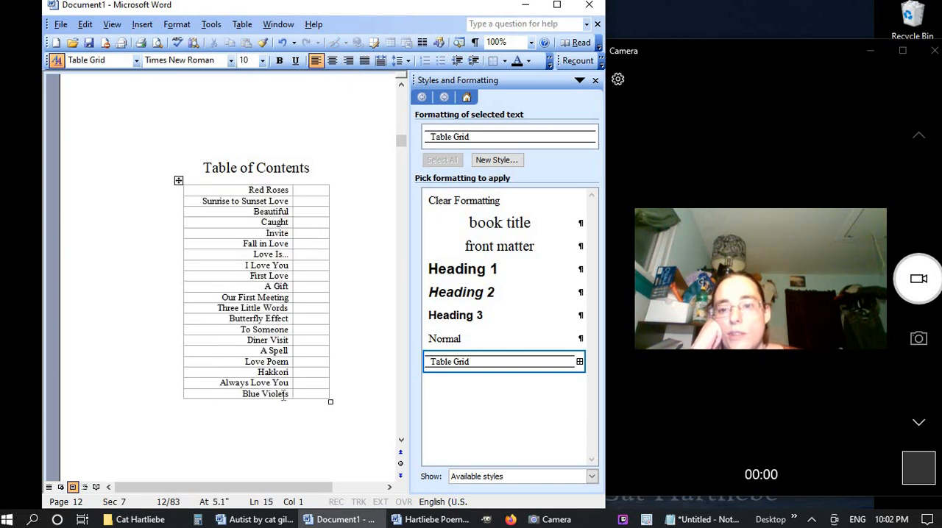
Set the vertical page alignment to Top for the section that starts with the "Red Roses" poem
scroll(311, 330, "down", 3)
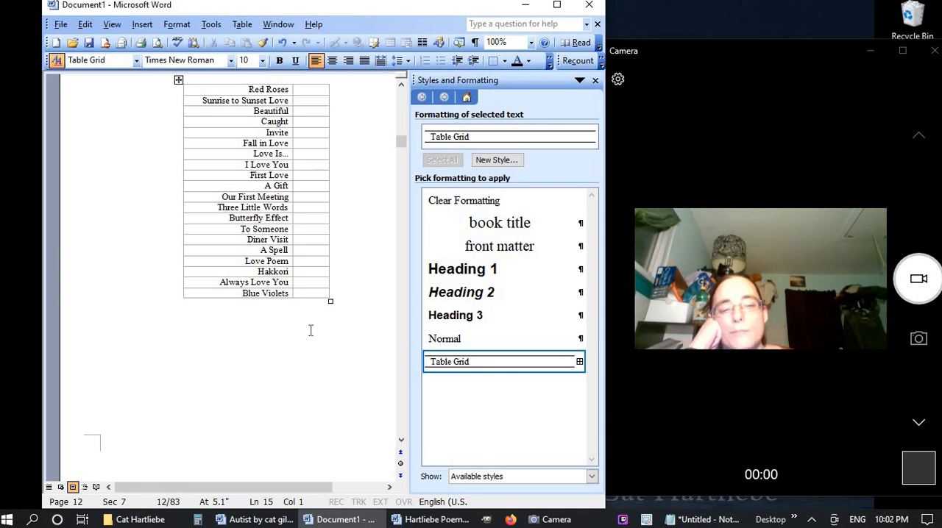
scroll(310, 330, "down", 9)
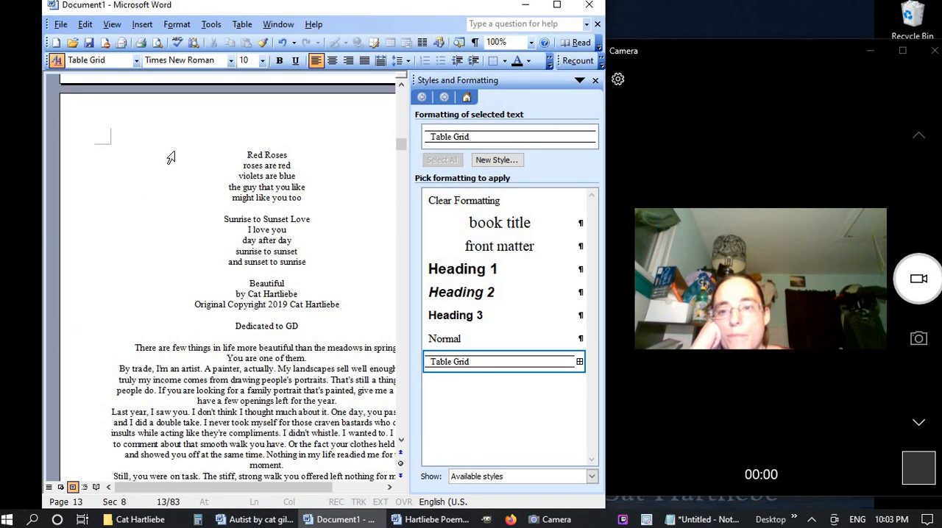
left_click(171, 161)
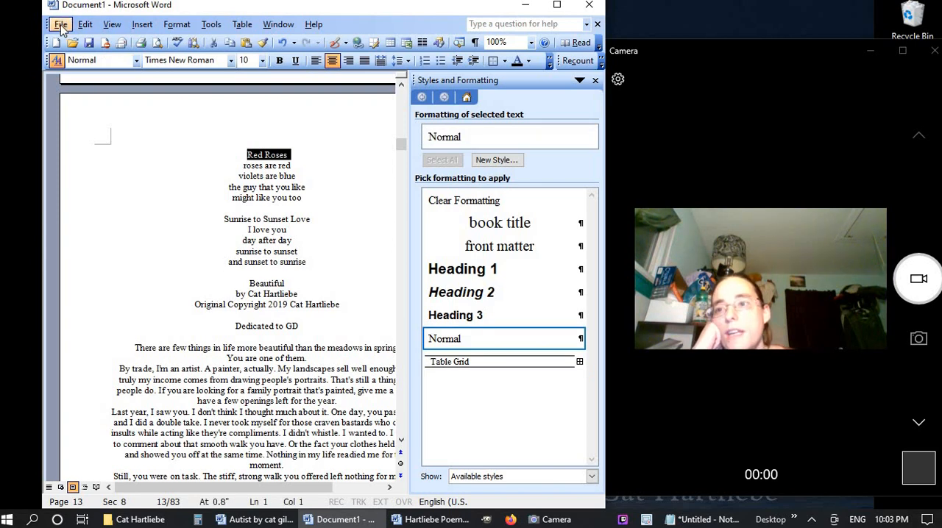
left_click(61, 25)
left_click(65, 57)
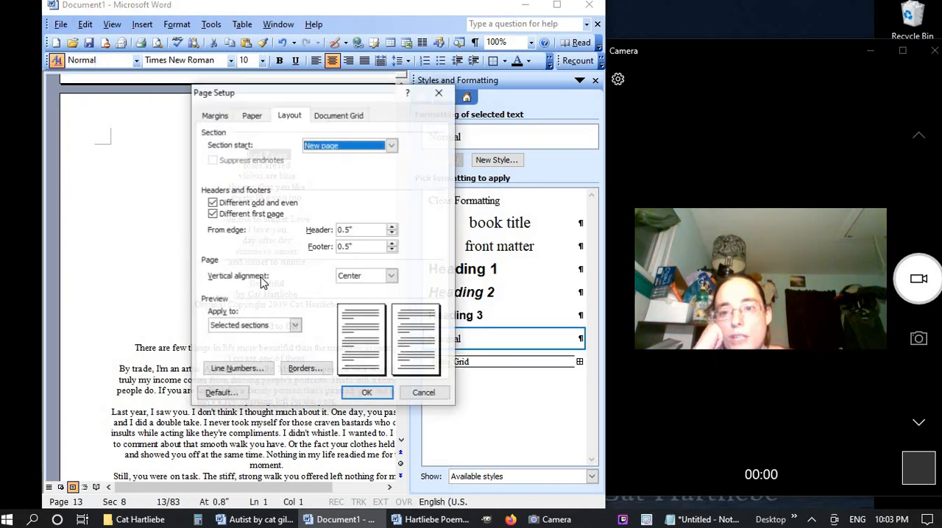
left_click(390, 276)
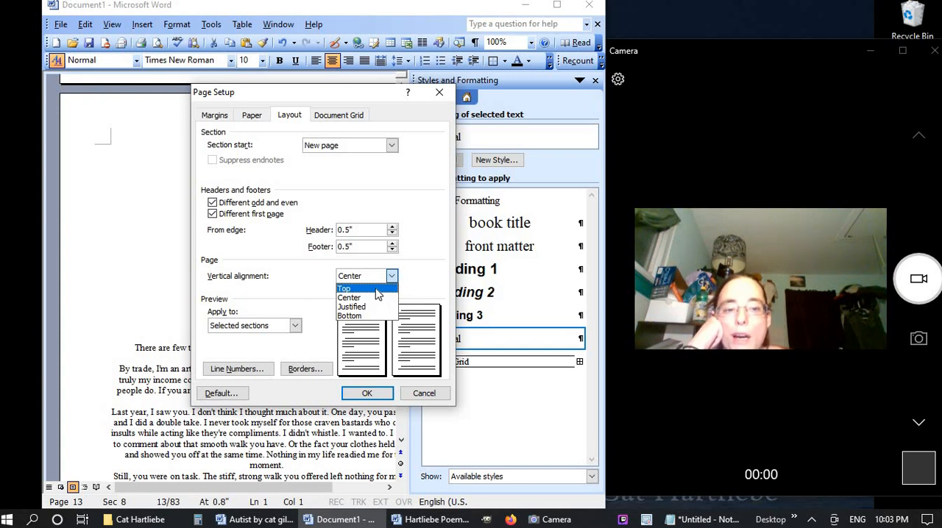
left_click(376, 289)
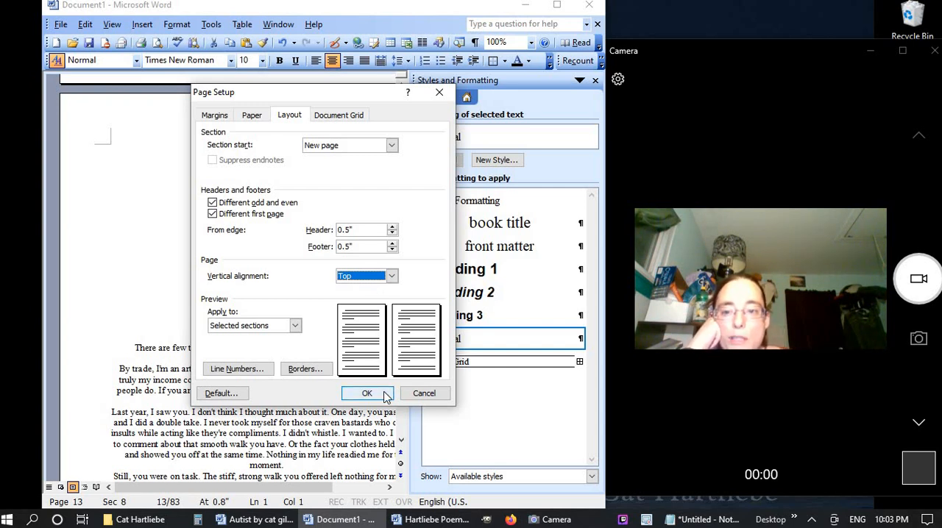
left_click(291, 325)
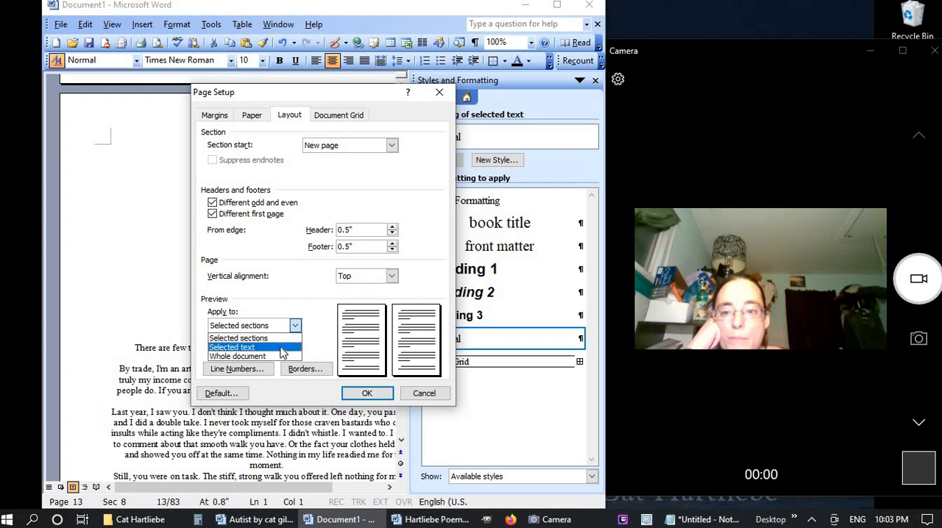
left_click(240, 338)
left_click(366, 392)
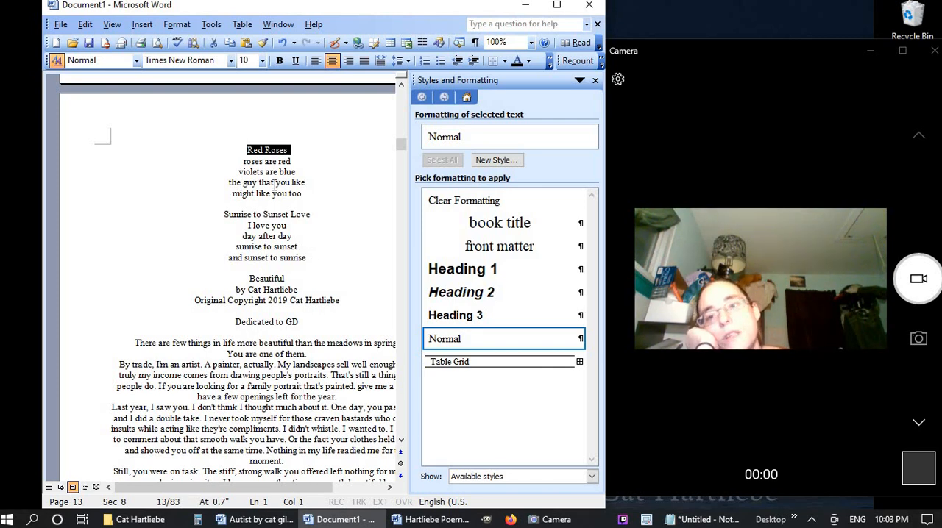
Define a new paragraph style named "title" with a 14-point font size, based on the "Red Roses" poem title
left_click(496, 159)
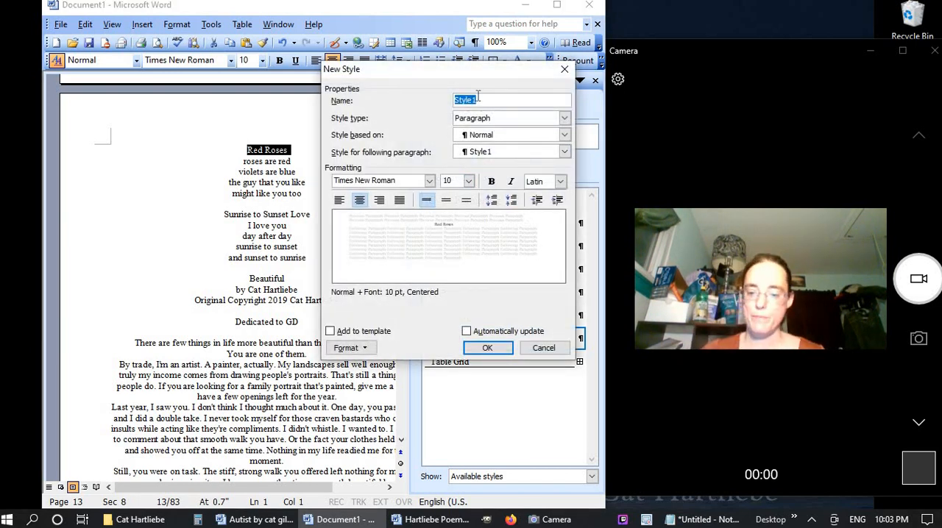
type("title")
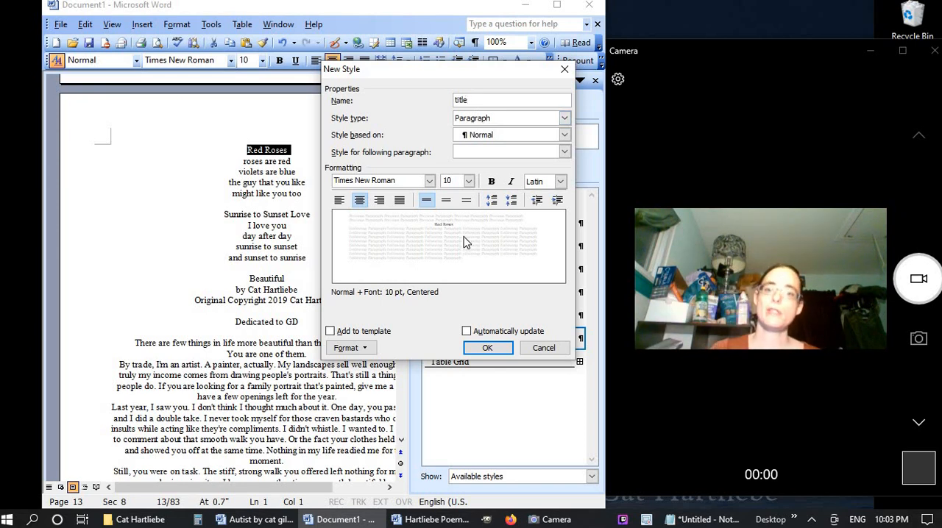
left_click(453, 183)
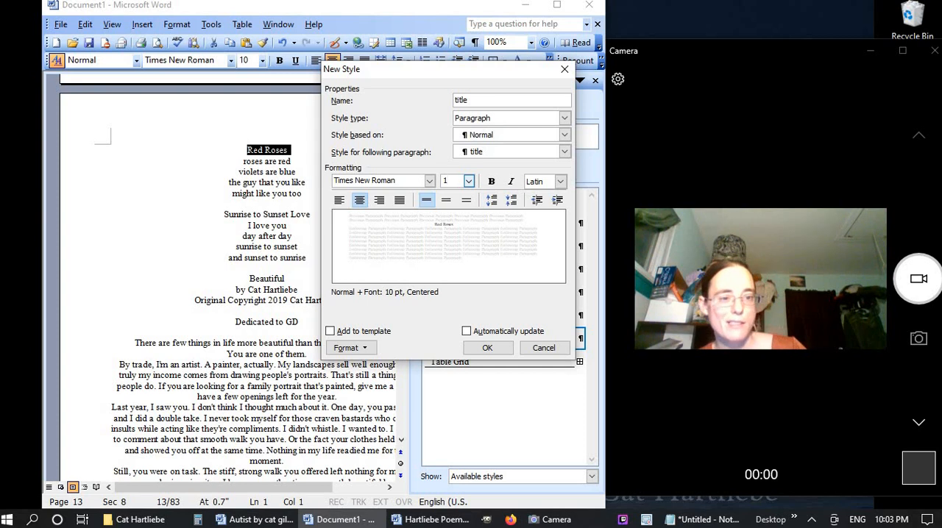
type("14")
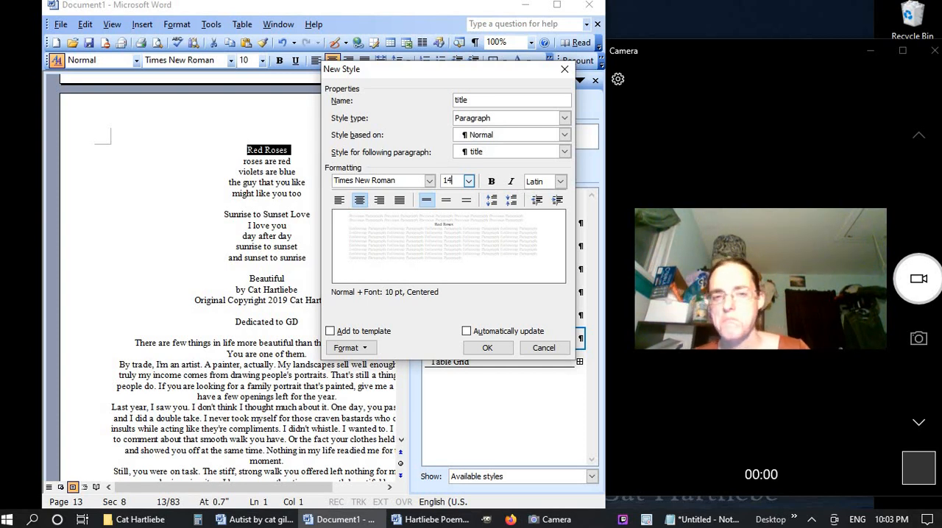
Turn off widow/orphan control in the paragraph settings of the new "title" style
left_click(355, 350)
left_click(345, 378)
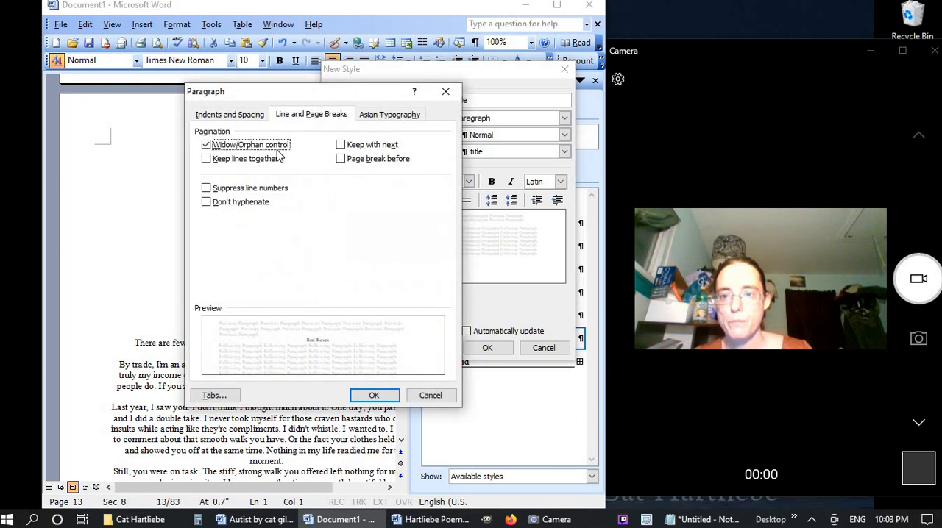
left_click(277, 150)
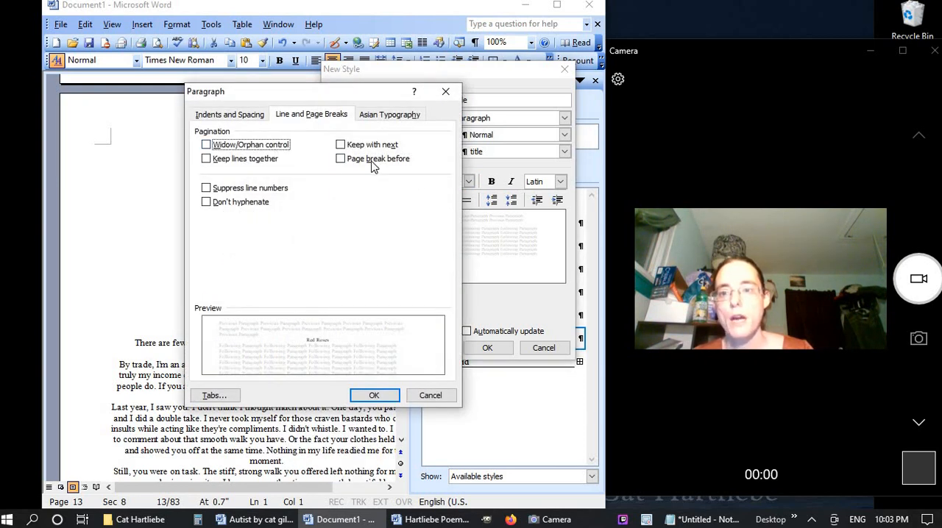
Set the "title" style's spacing before and after to Auto and disable grid snapping and automatic right-indent adjustment
left_click(247, 116)
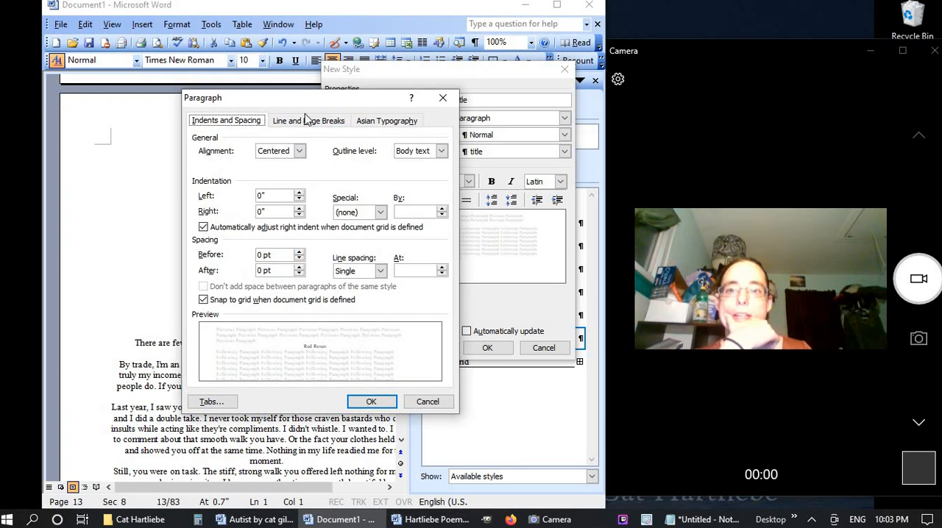
mouse_move(316, 91)
left_mouse_down()
mouse_move(286, 103)
mouse_move(266, 83)
mouse_move(327, 147)
mouse_move(324, 213)
mouse_move(349, 229)
mouse_move(354, 120)
mouse_move(313, 96)
left_mouse_up()
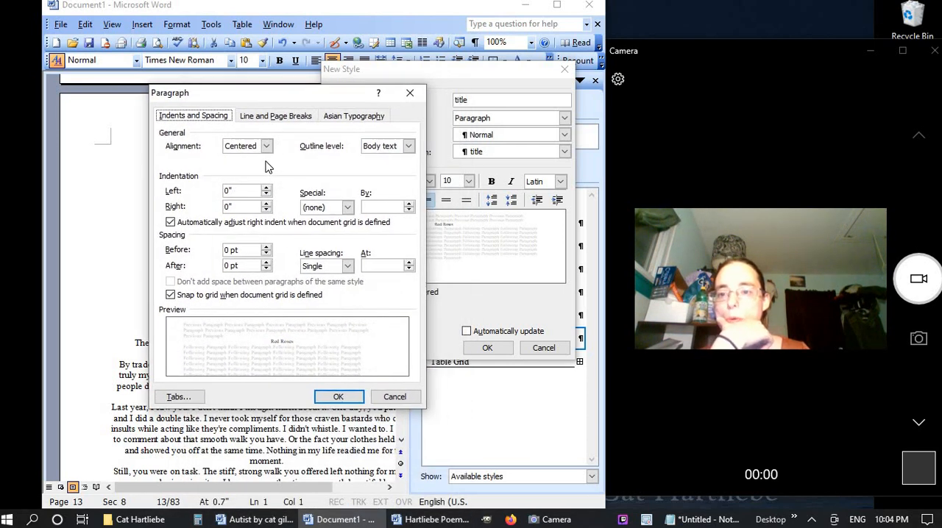
left_click(267, 255)
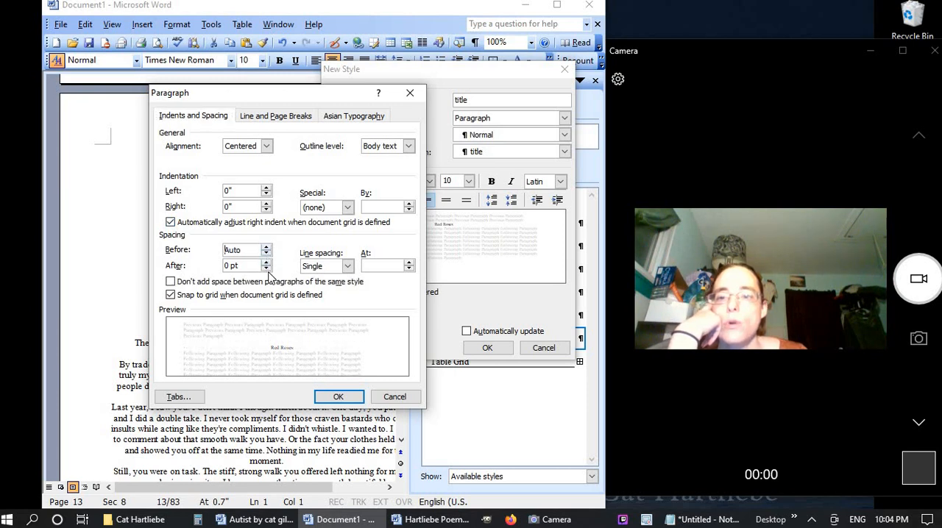
left_click(266, 270)
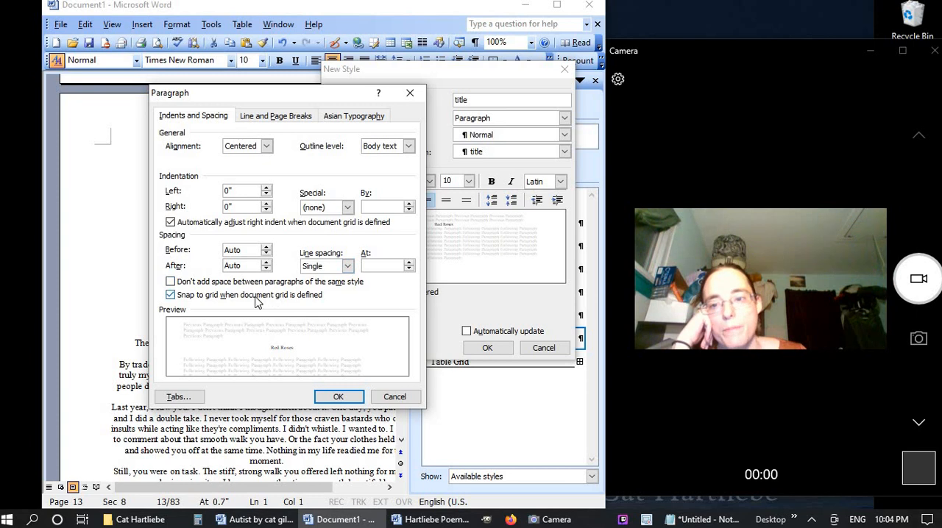
left_click(254, 295)
left_click(263, 224)
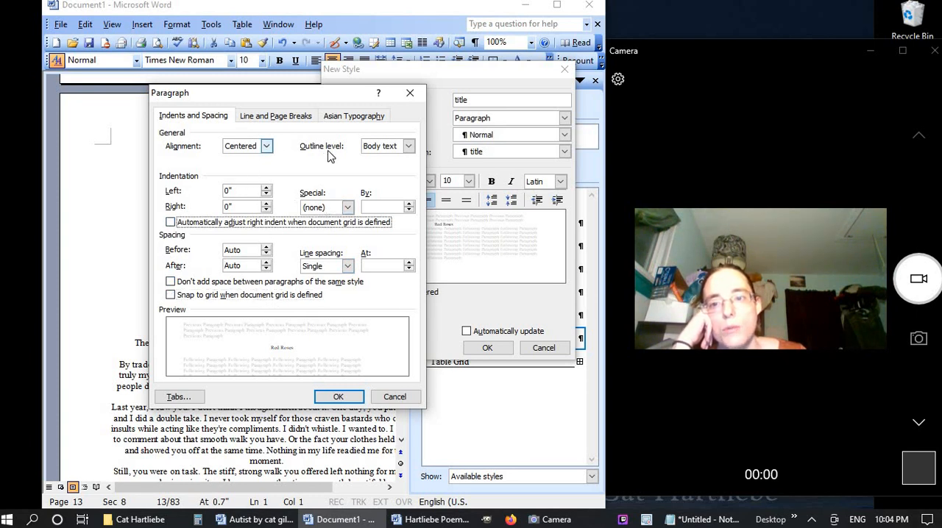
left_click(274, 118)
left_click(203, 116)
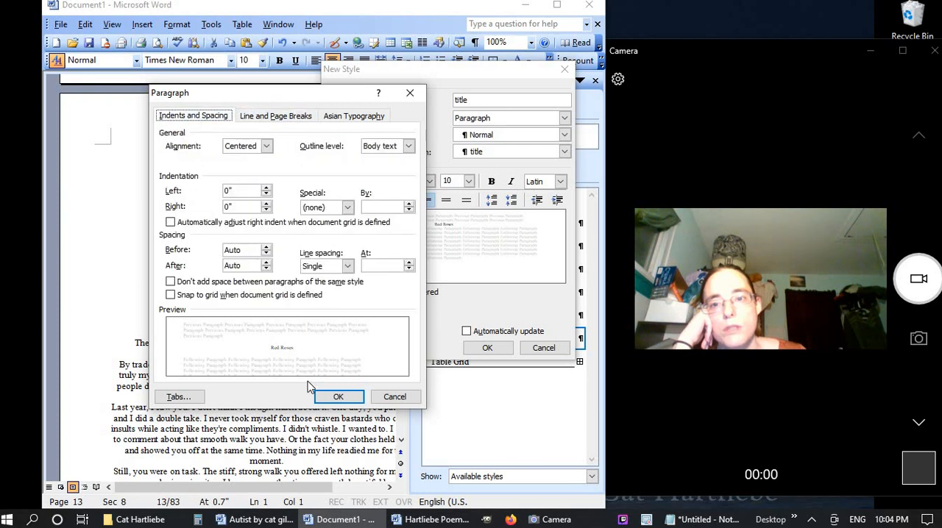
left_click(338, 397)
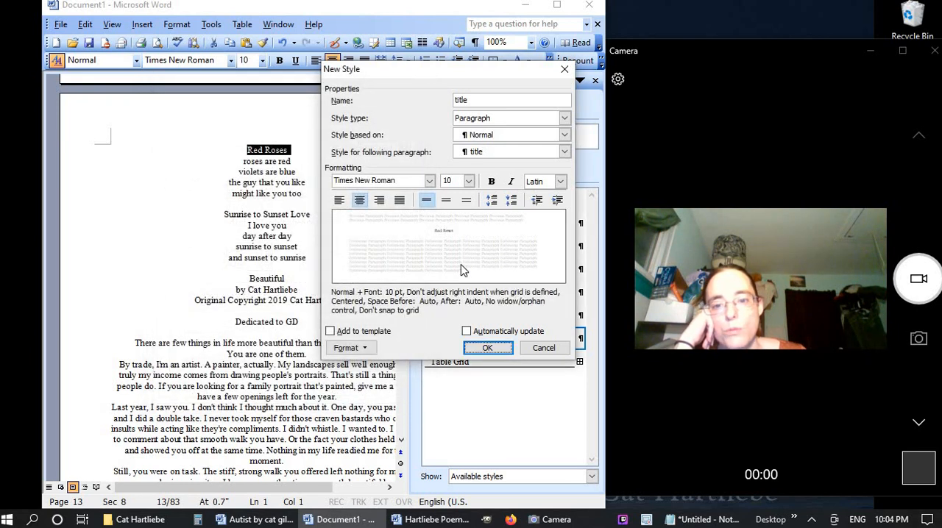
Finish the "title" style with a 14-point font and automatic updating, and apply it to the "Red Roses" heading
left_click(457, 180)
type("14")
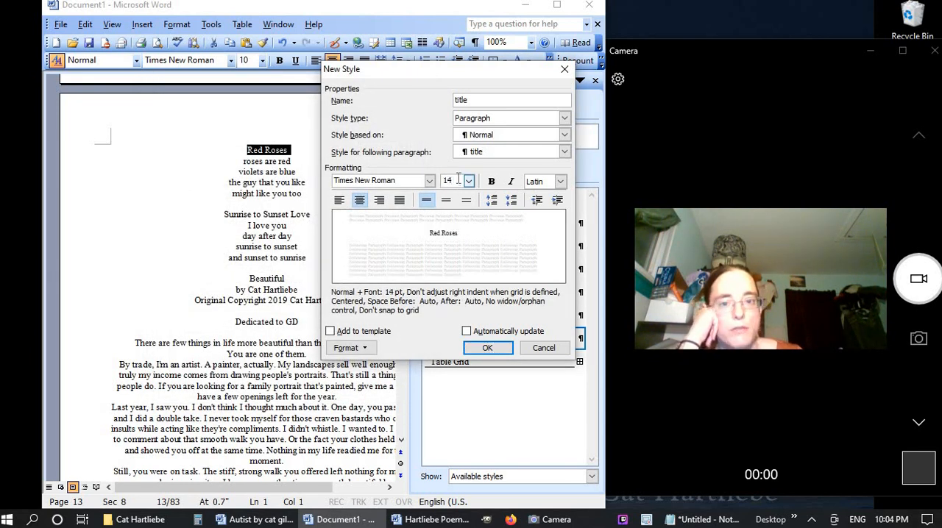
left_click(485, 331)
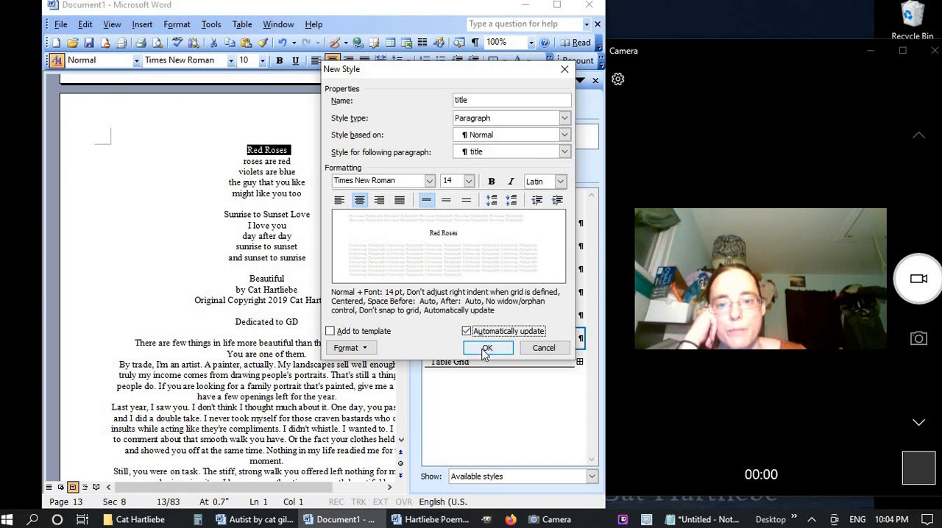
left_click(485, 349)
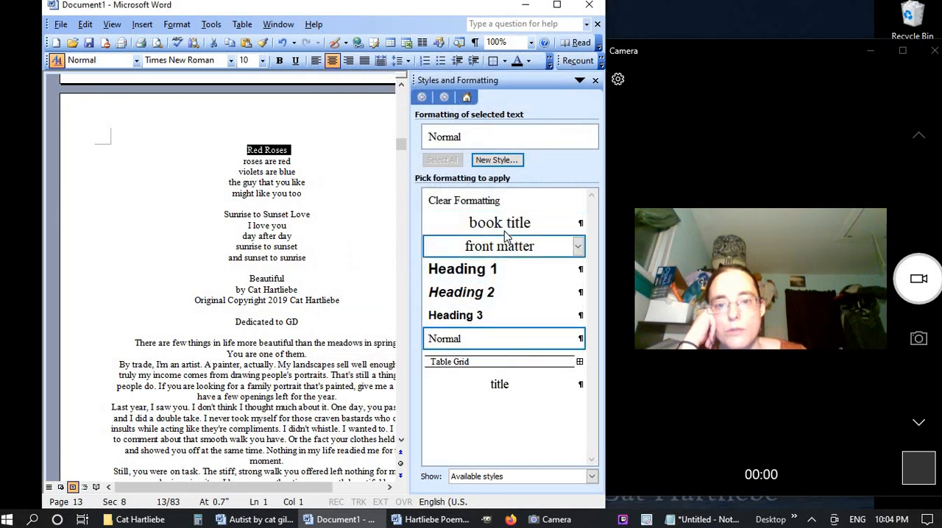
left_click(499, 384)
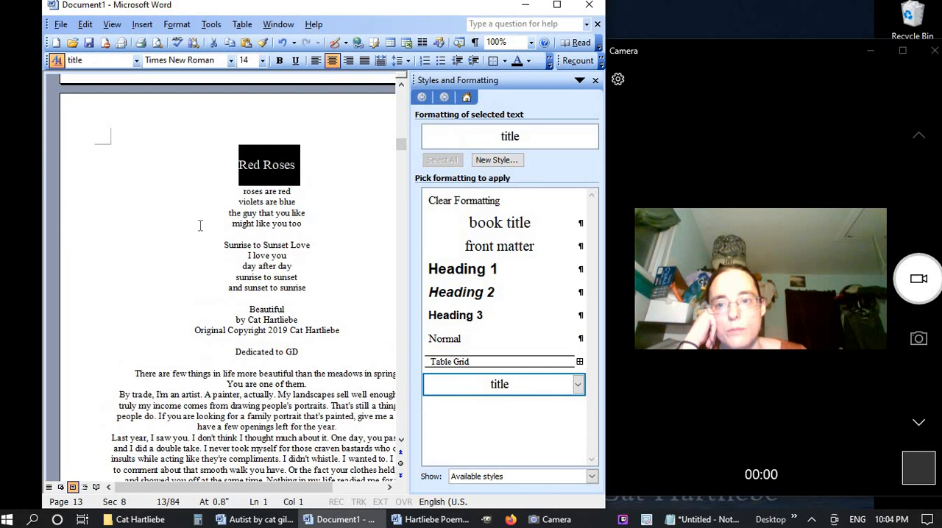
left_click(237, 159)
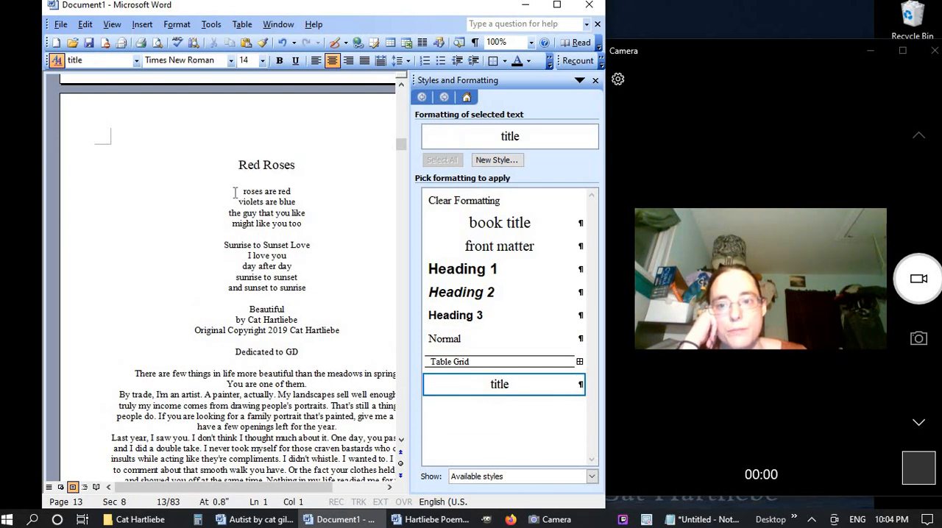
Start a new paragraph style named "poetry1" based on the four verse lines under "Red Roses"
left_click_drag(235, 192, 314, 228)
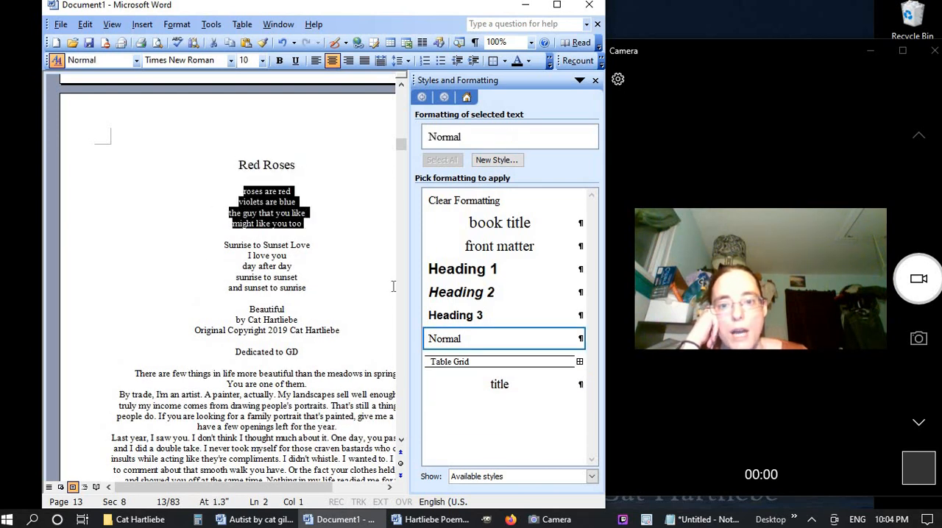
left_click(496, 159)
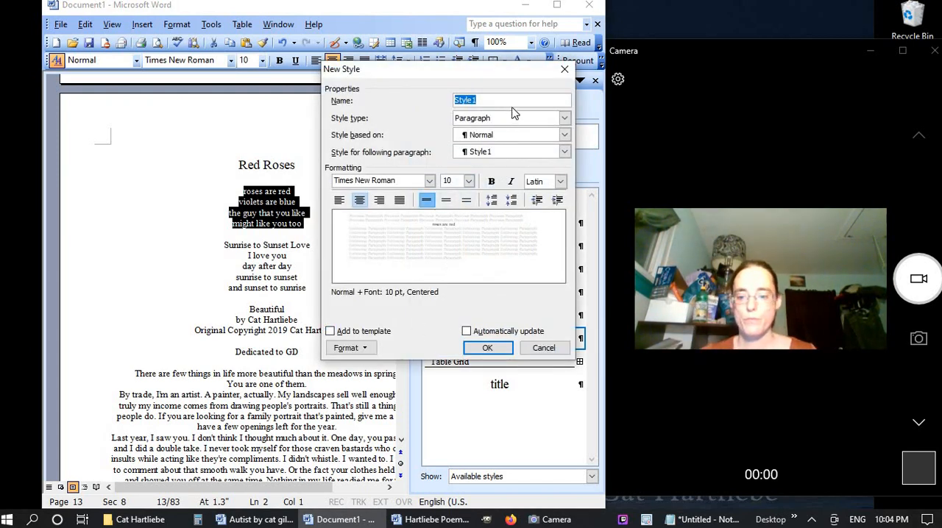
type("poetr")
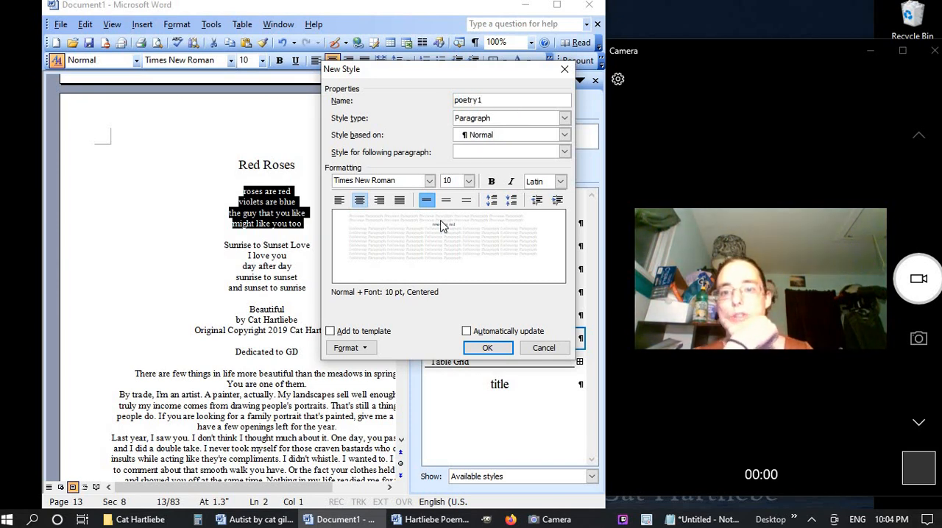
Set the "poetry1" style's line spacing to At least 14 pt
left_click(365, 351)
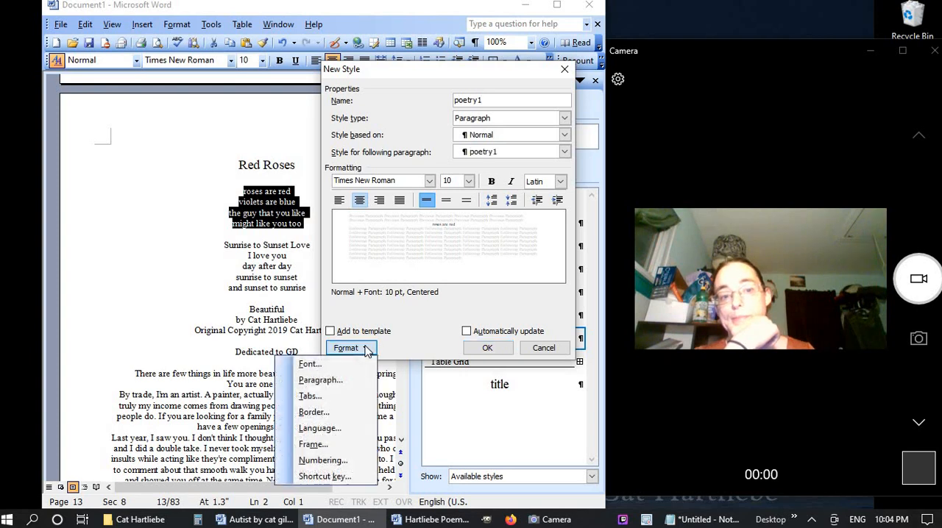
left_click(343, 379)
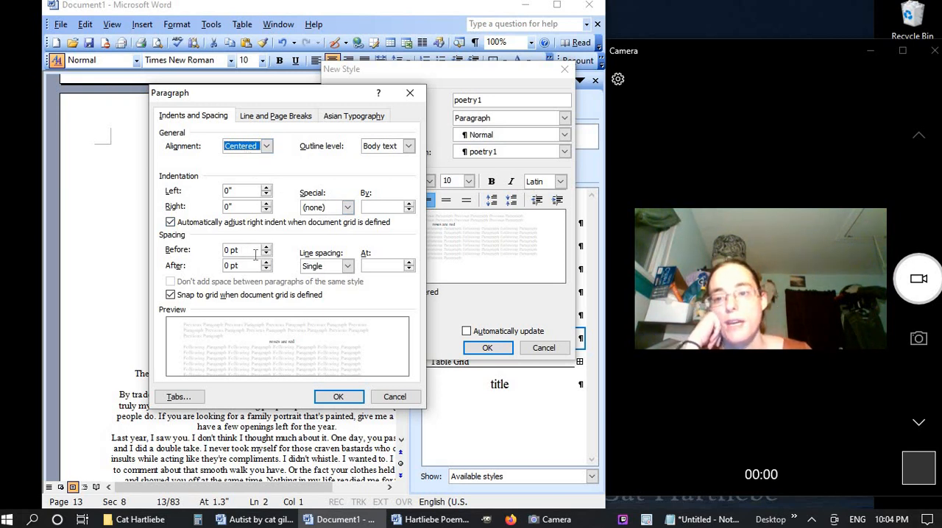
left_click(347, 266)
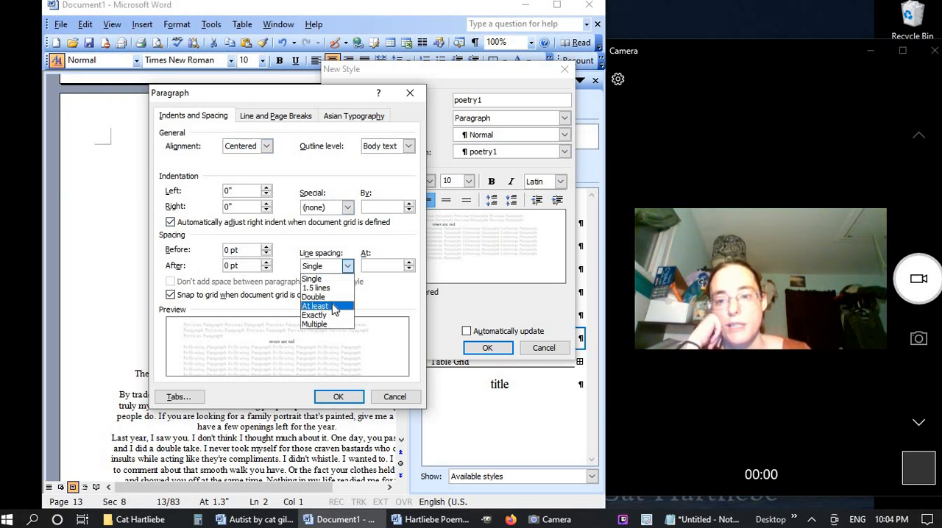
left_click(316, 306)
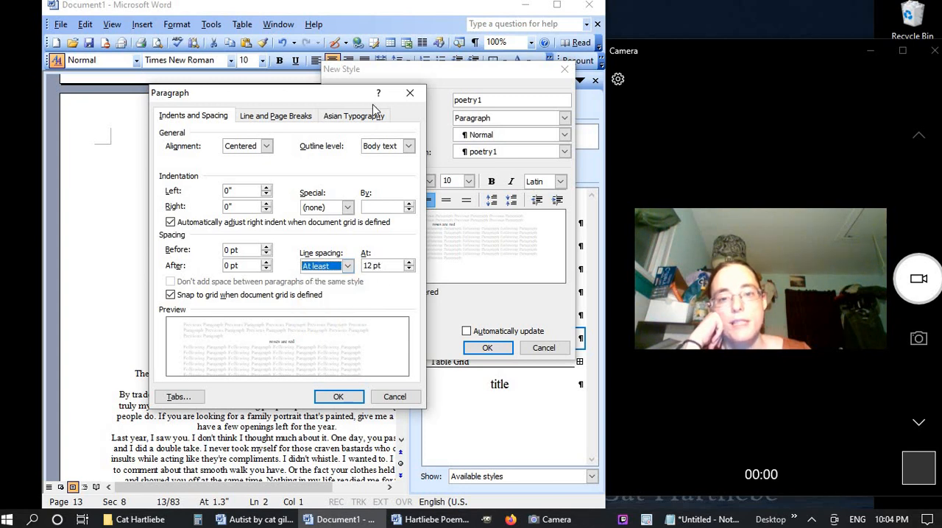
left_click_drag(268, 101, 284, 138)
left_click(337, 294)
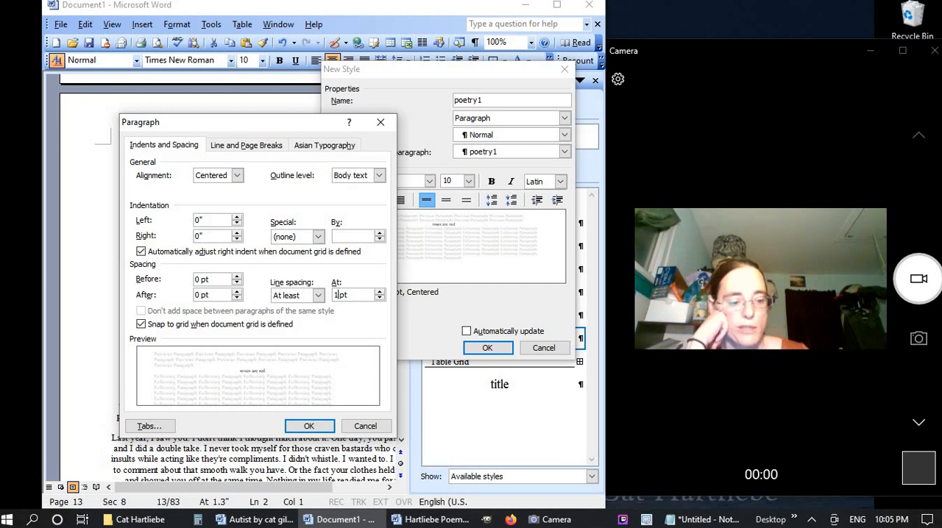
type("4")
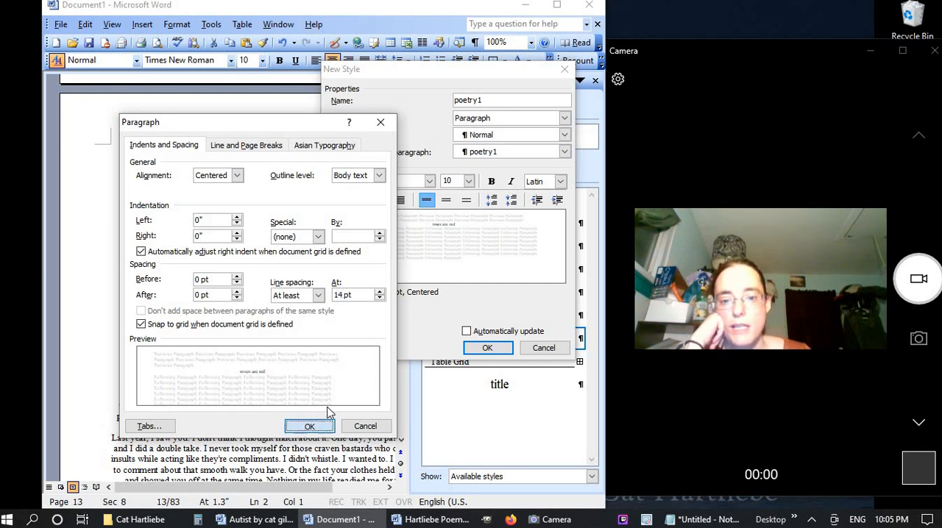
left_click(309, 426)
Save the "poetry1" style with automatic updating and apply it to the "Red Roses" verse lines
left_click(478, 332)
left_click(487, 347)
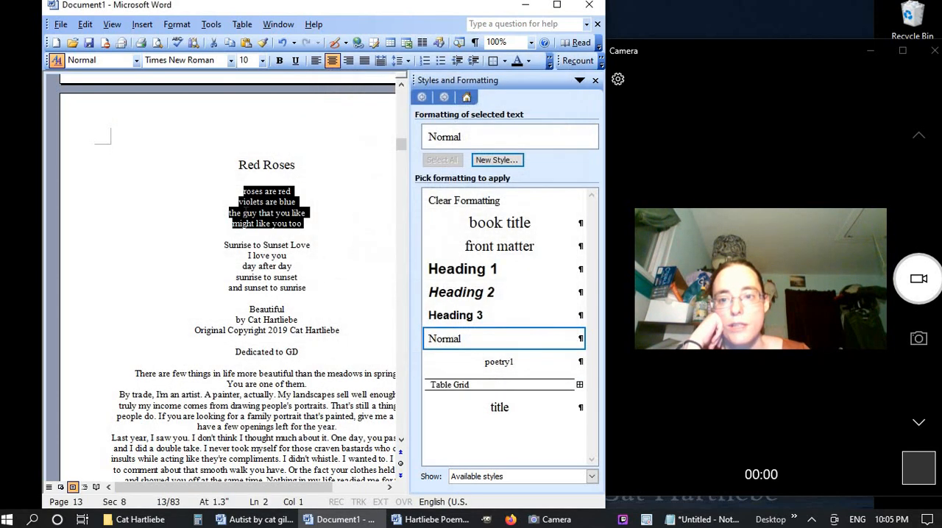
left_click(482, 362)
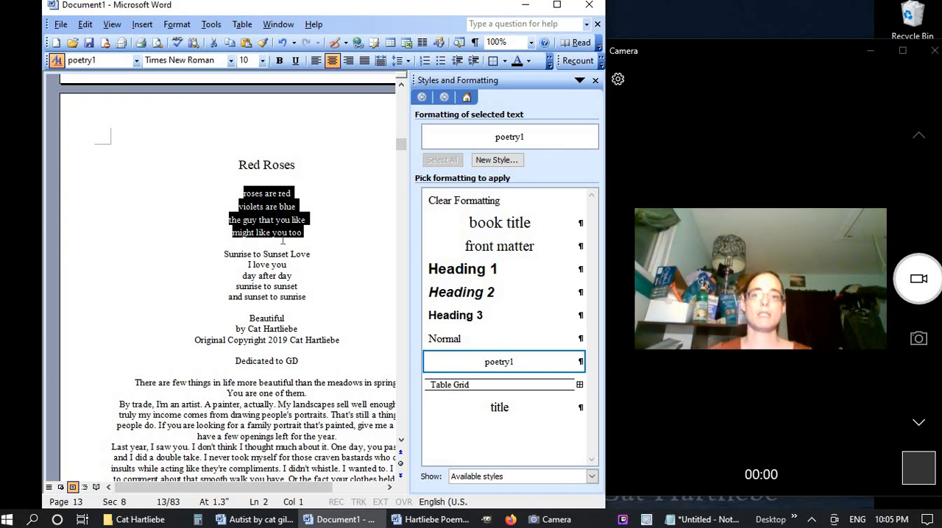
Insert page breaks before "Sunrise to Sunset Love" and before "Beautiful" so each starts on its own page
left_click(164, 257)
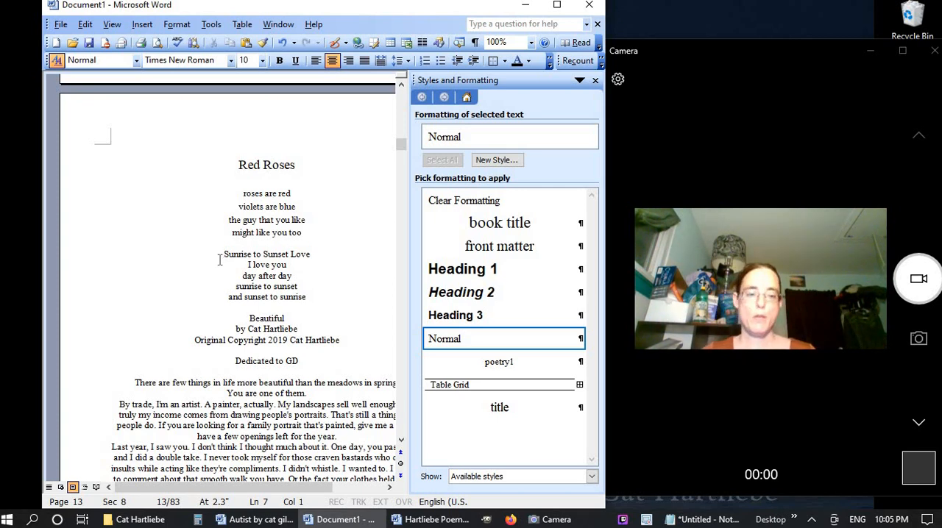
key("ctrl+Return")
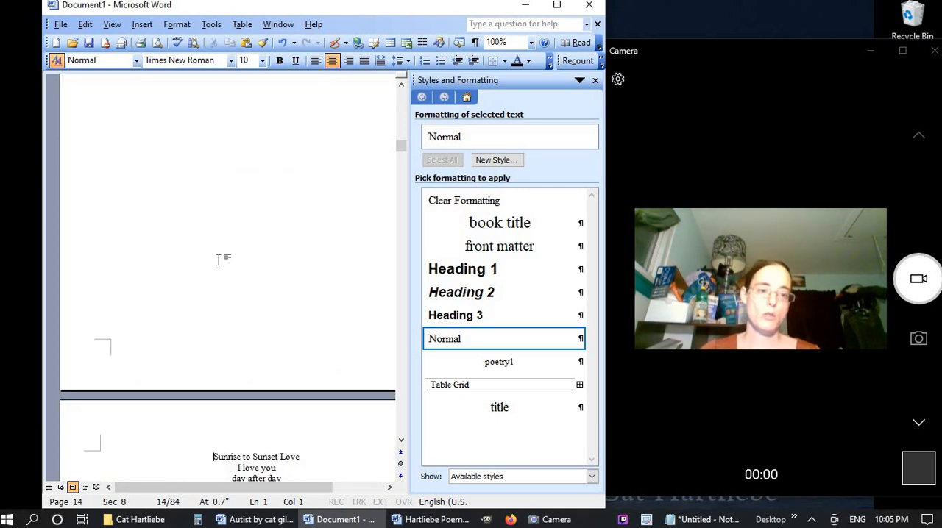
scroll(216, 260, "down", 10)
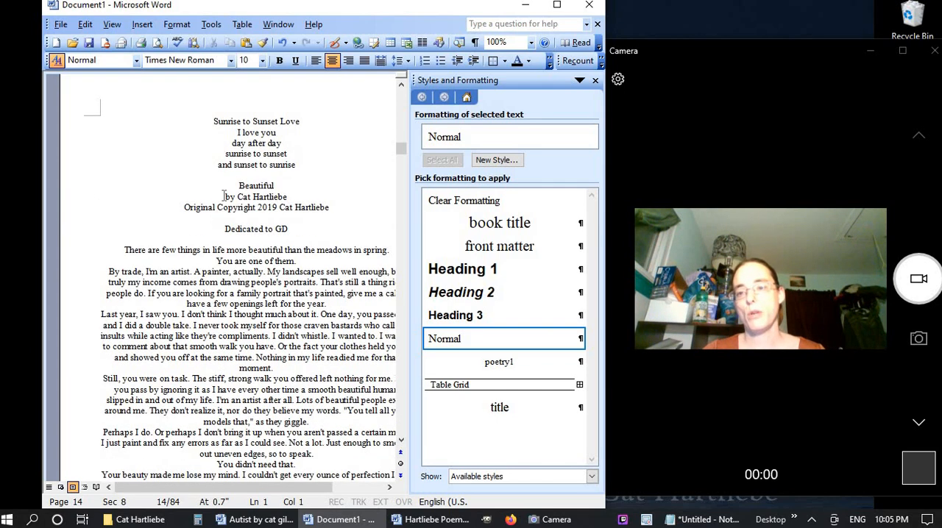
left_click(233, 185)
key("ctrl+Return")
Apply the "title" style to the "Sunrise to Sunset Love" heading and "poetry1" to its four verse lines
scroll(231, 183, "up", 3)
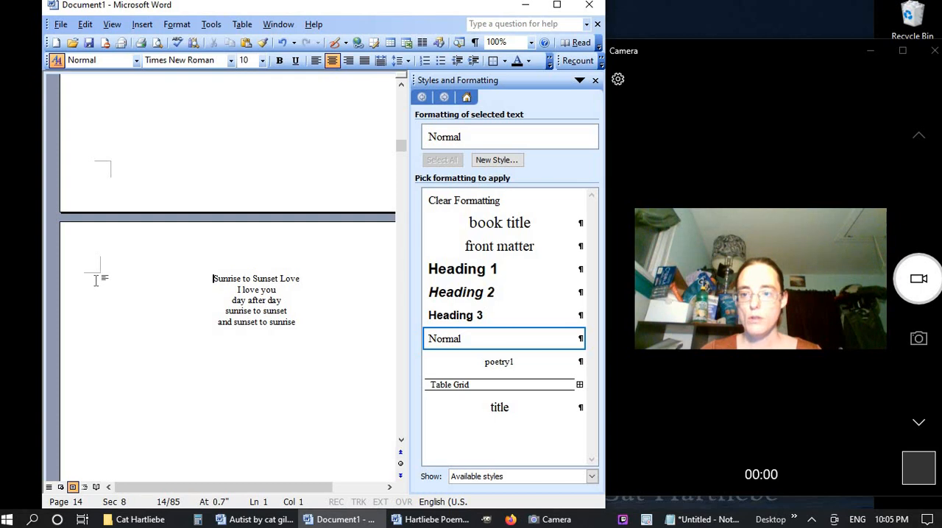
left_click(78, 278)
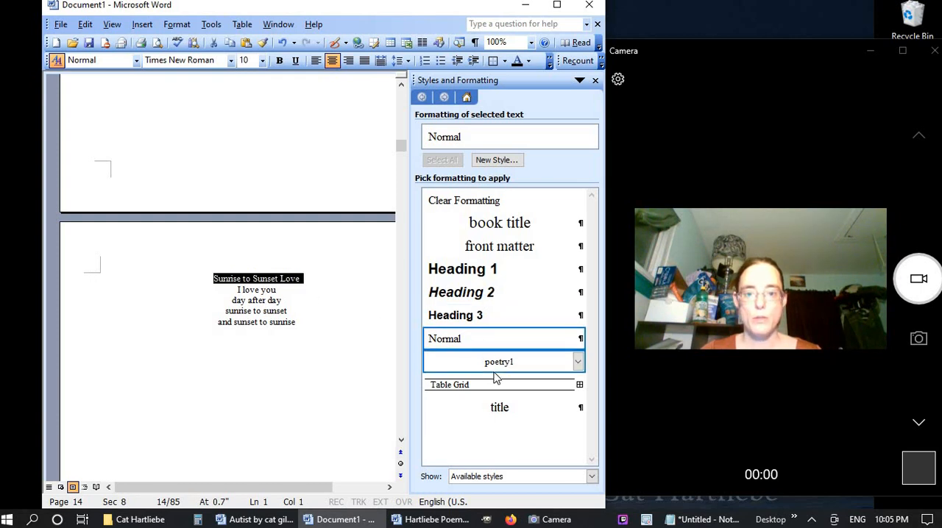
left_click(503, 408)
left_click_drag(214, 331, 220, 361)
left_click(545, 370)
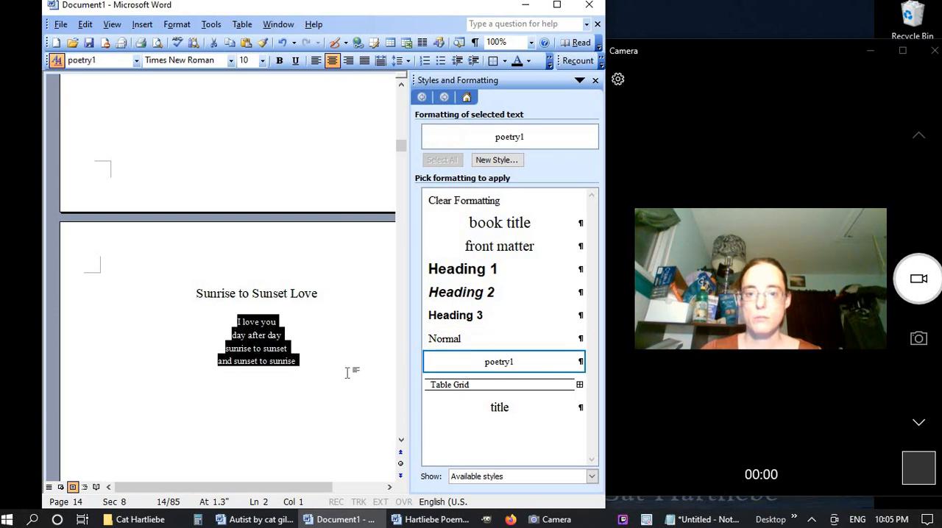
left_click(347, 371)
Check the layout of the poem pages and the preceding front matter in print preview
scroll(331, 410, "up", 5)
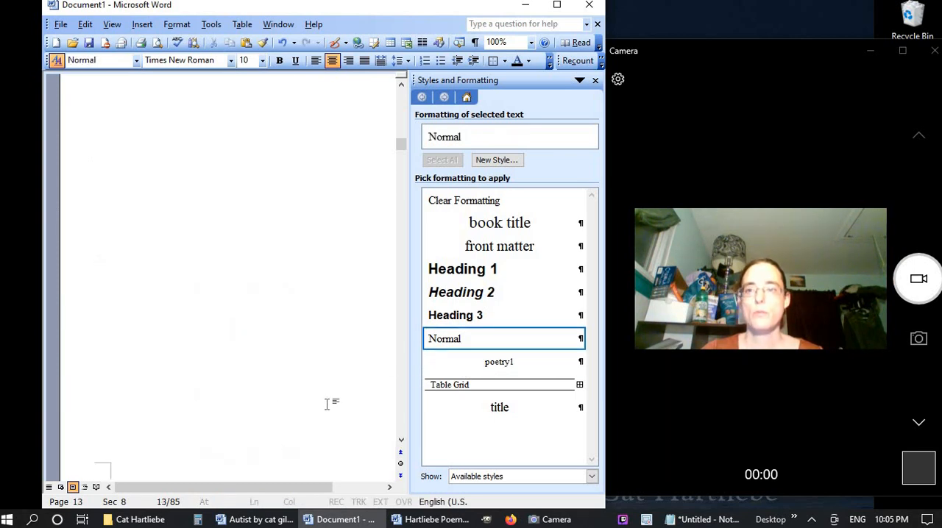
left_click(157, 42)
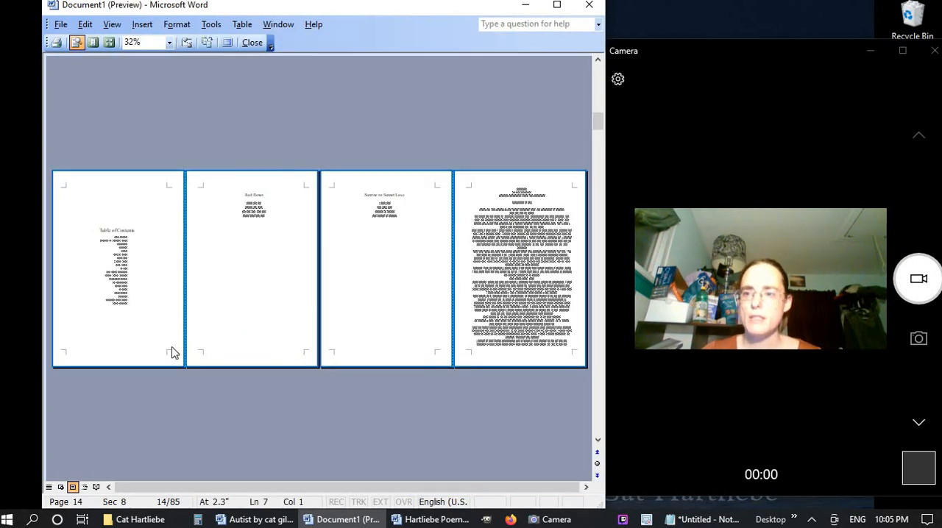
scroll(120, 257, "up", 2)
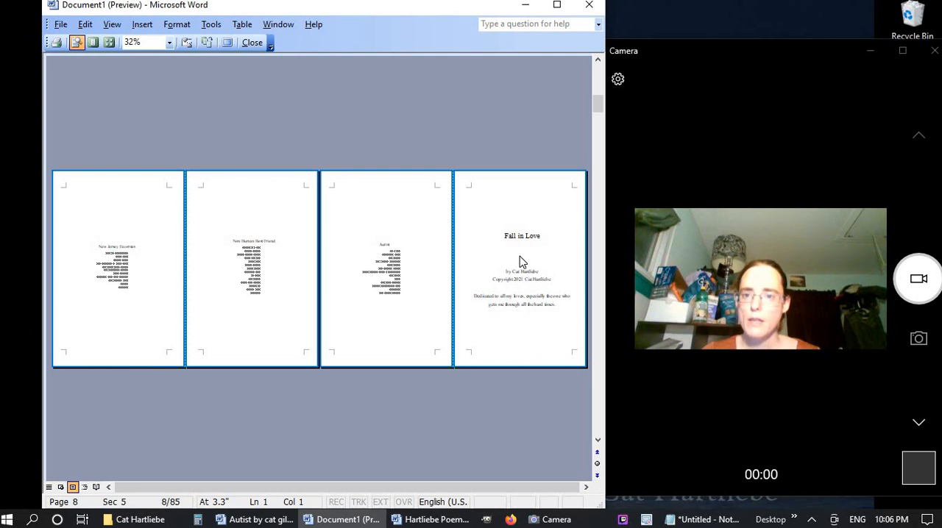
scroll(518, 261, "down", 2)
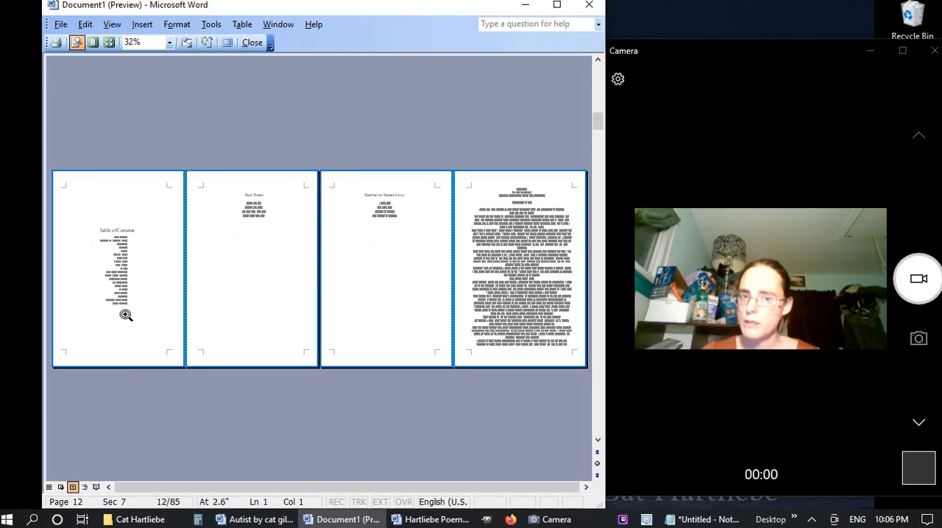
Examine the placement of the "Red Roses" and "Sunrise to Sunset Love" headings in print preview, and return to editing
left_click(260, 199)
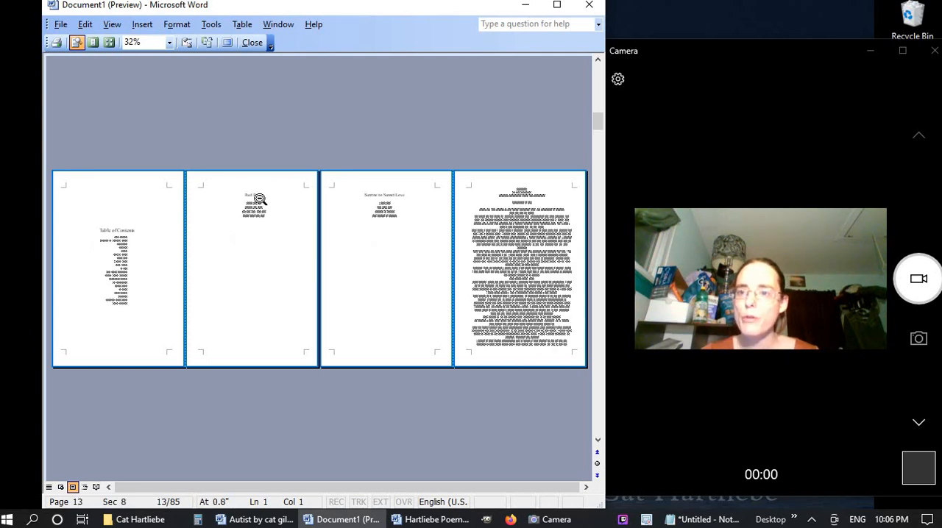
left_click(259, 199)
left_click(343, 212)
left_click(384, 199)
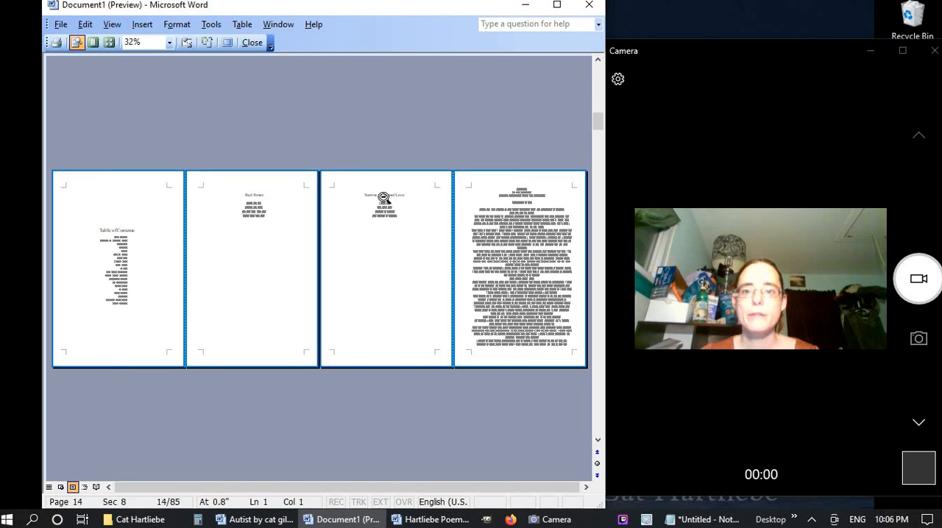
left_click(383, 198)
left_click(309, 206)
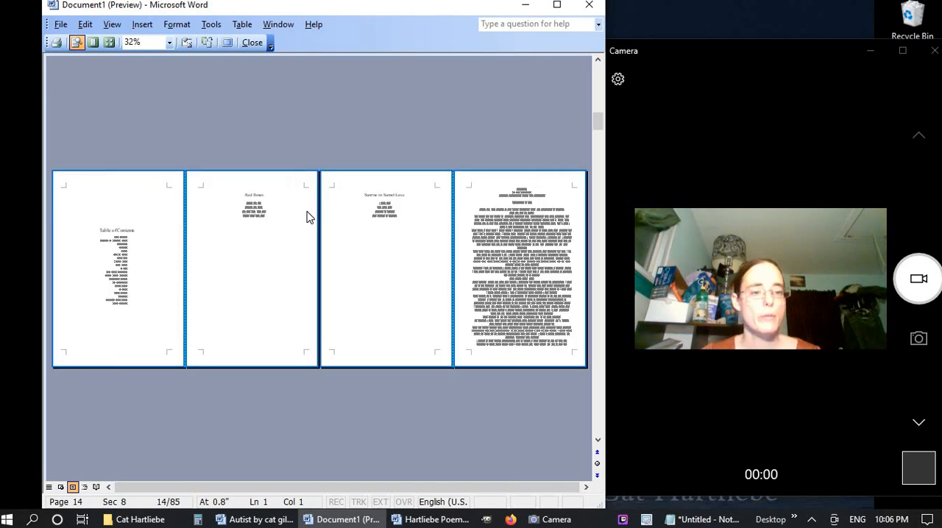
left_click(252, 42)
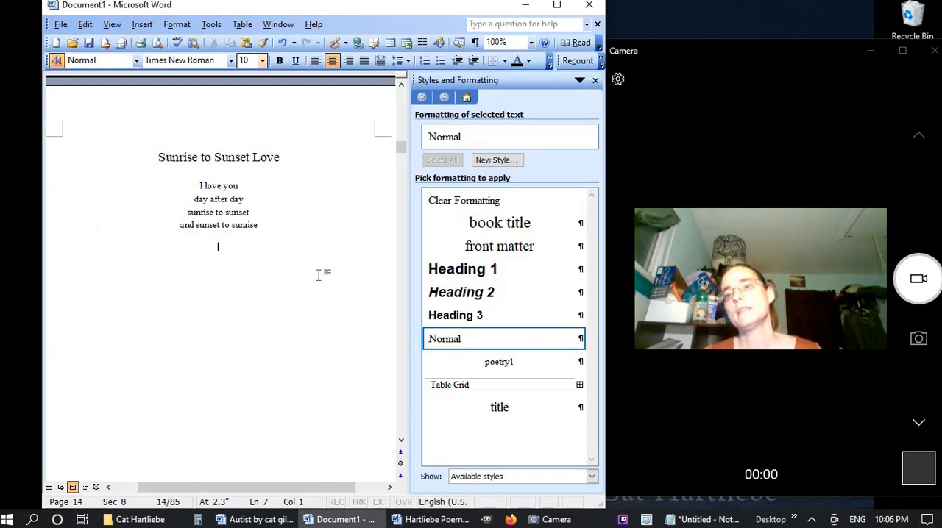
Place the cursor before the "Red Roses" heading and set the page zoom to 70%
scroll(245, 355, "up", 10)
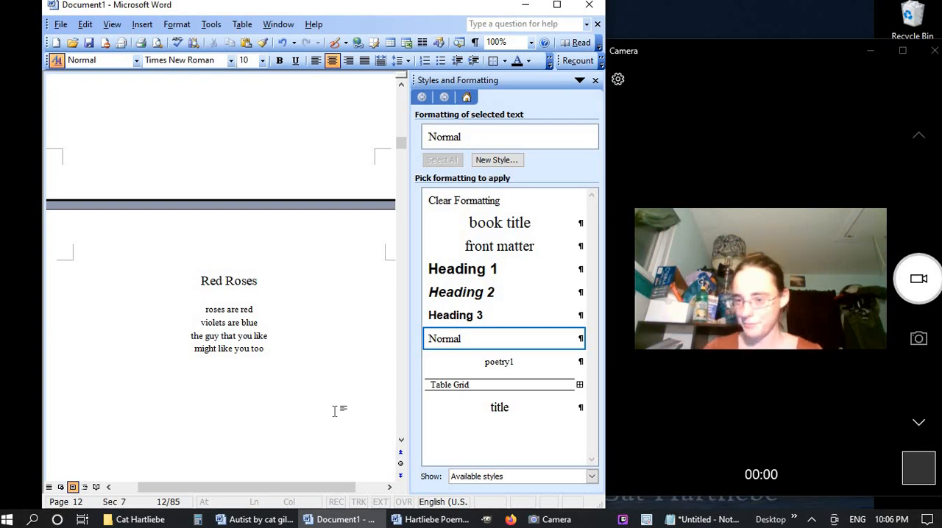
left_click(196, 284)
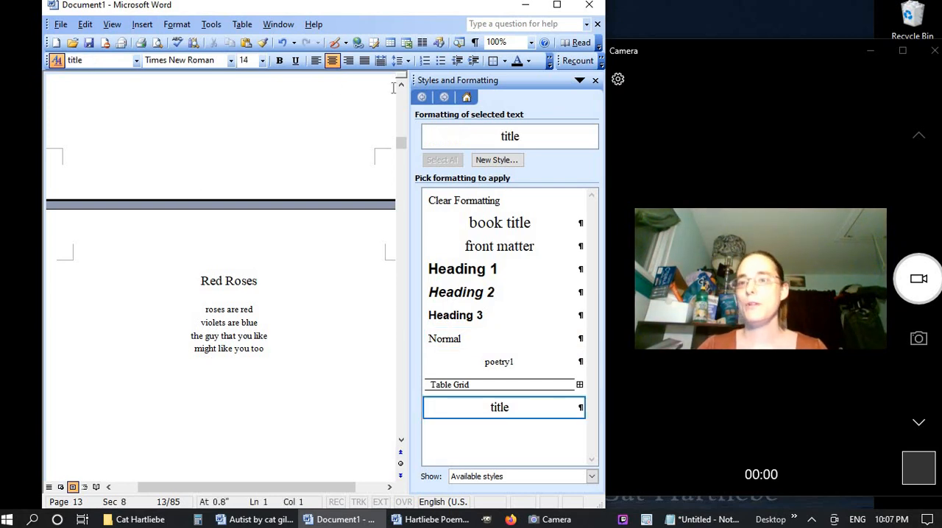
left_click(520, 42)
type("75")
key("Return")
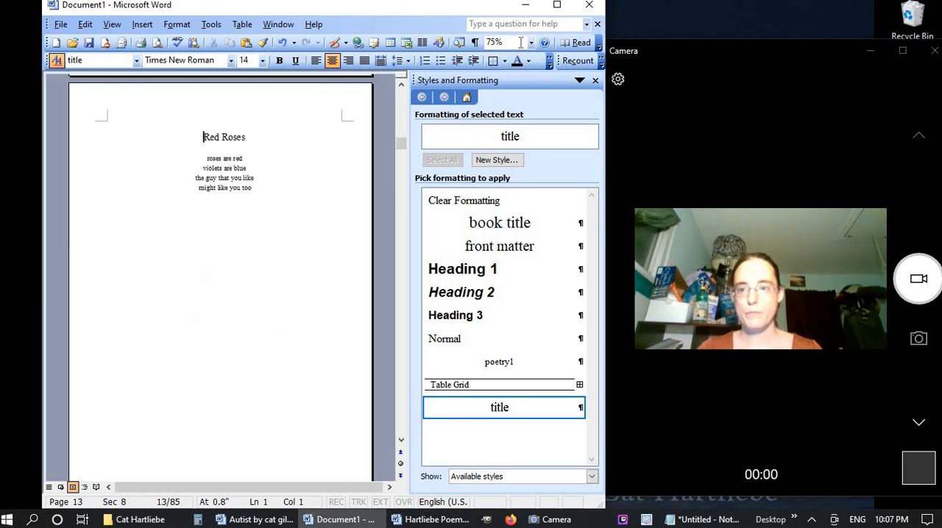
left_click(512, 44)
type("7")
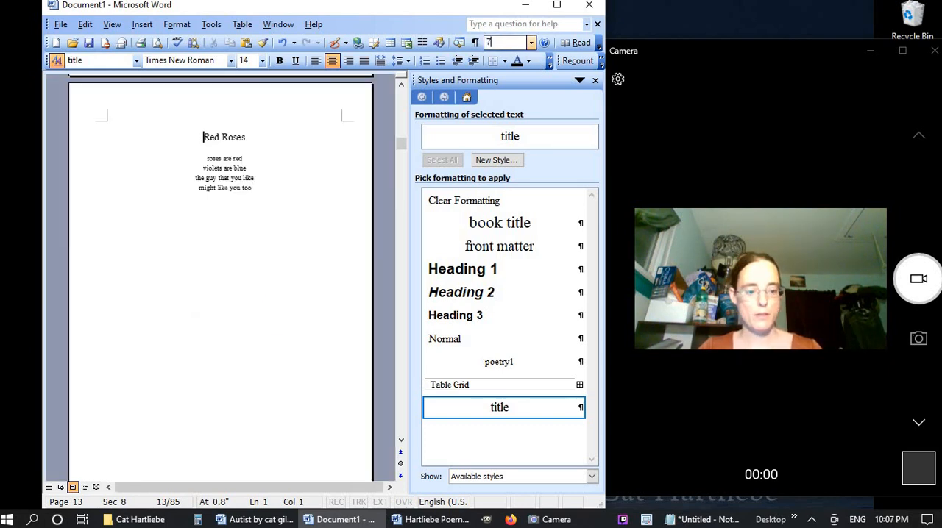
type("0")
key("Return")
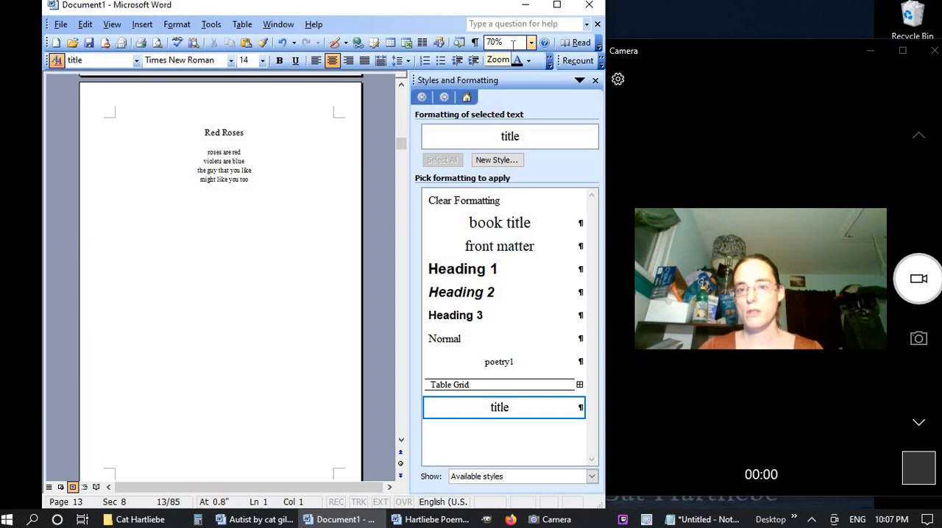
left_click(513, 46)
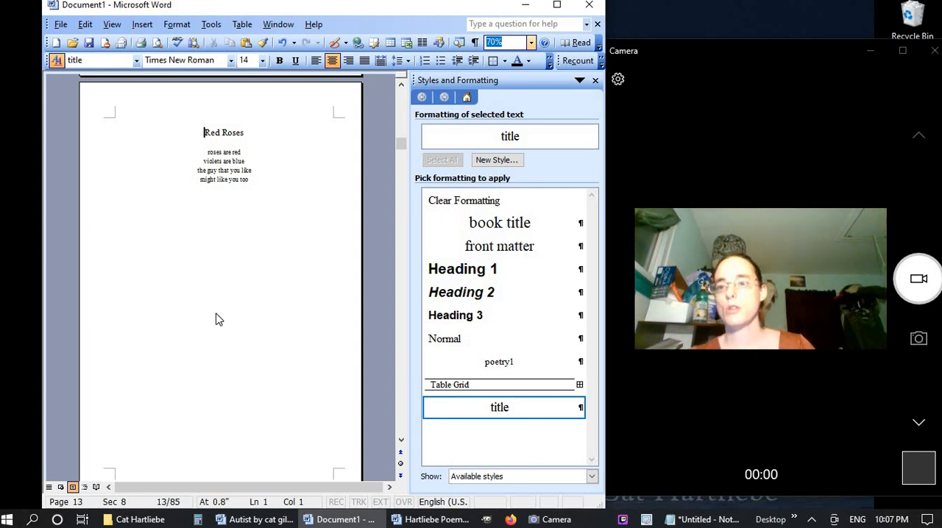
key("Escape")
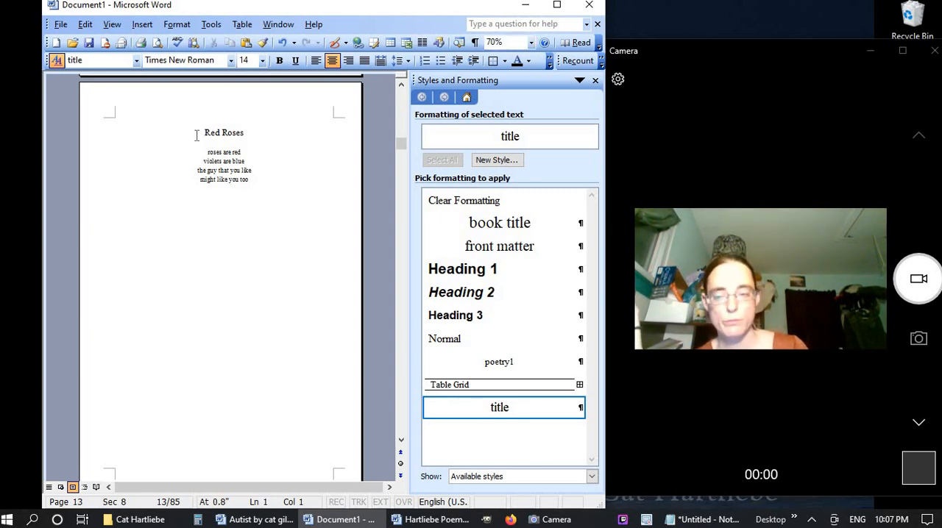
Add four blank lines above the "Red Roses" heading, judging its vertical position against the contents page in print preview
key("Return")
key("Return")
key("Return")
key("Return")
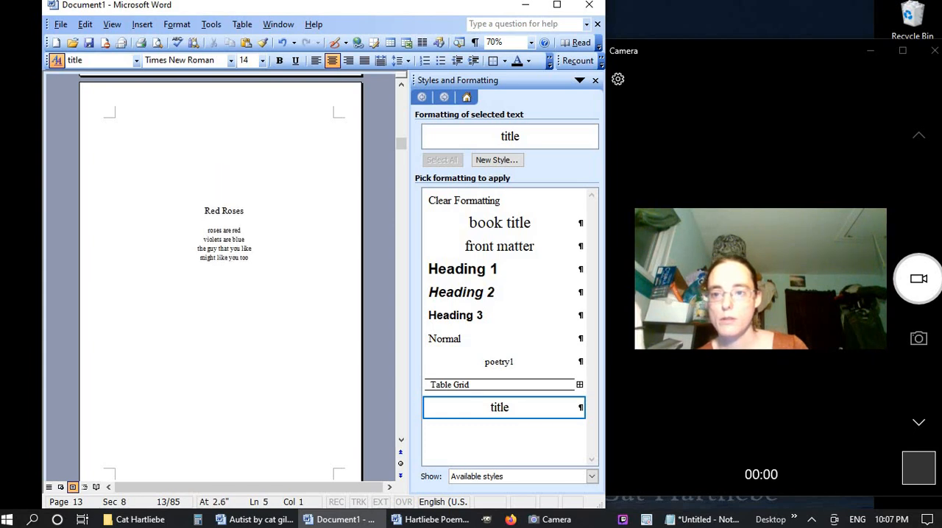
key("Return")
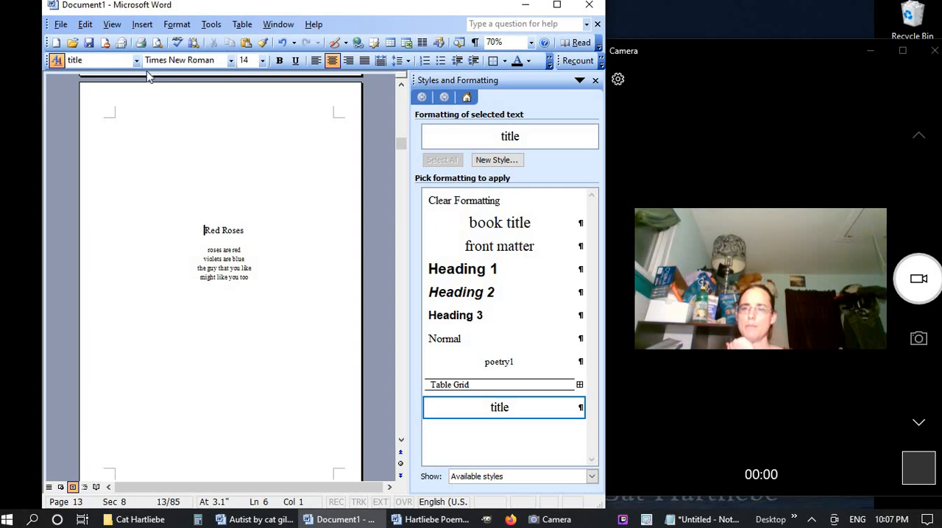
left_click(157, 42)
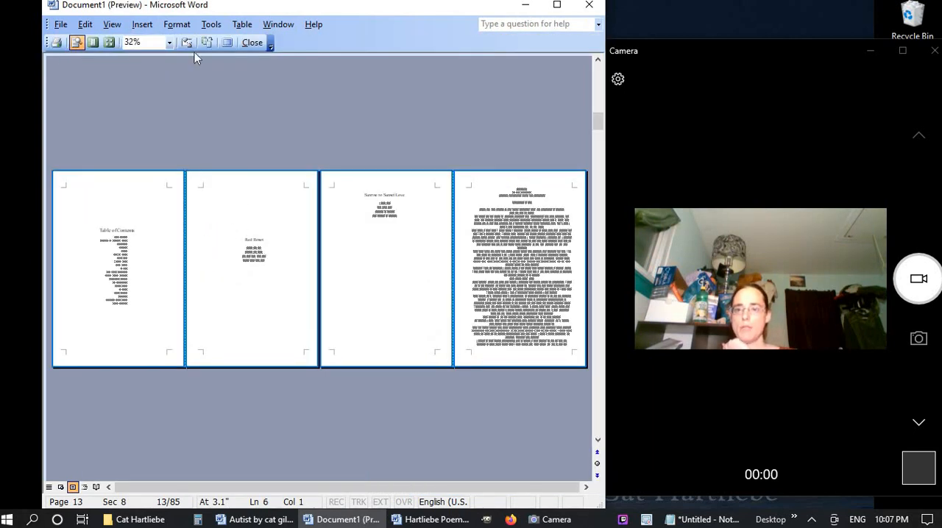
left_click(251, 42)
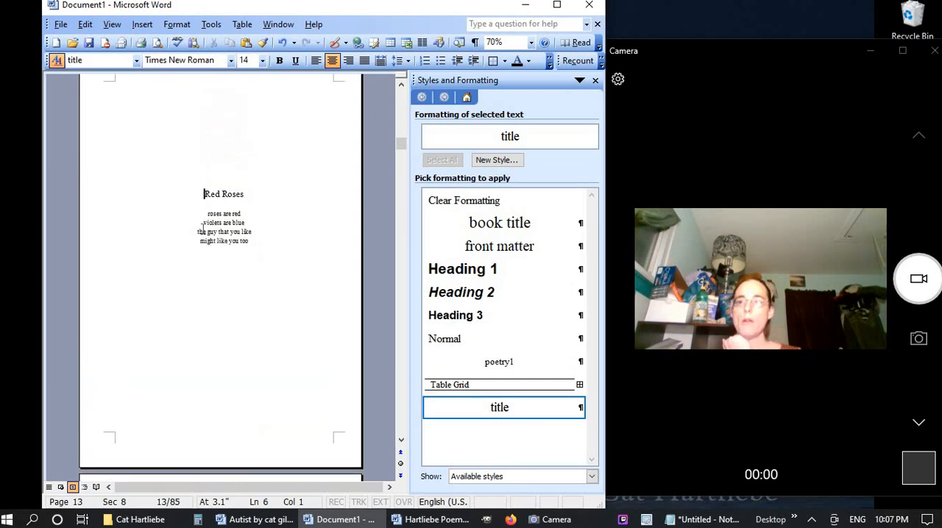
scroll(203, 229, "up", 1)
key("BackSpace")
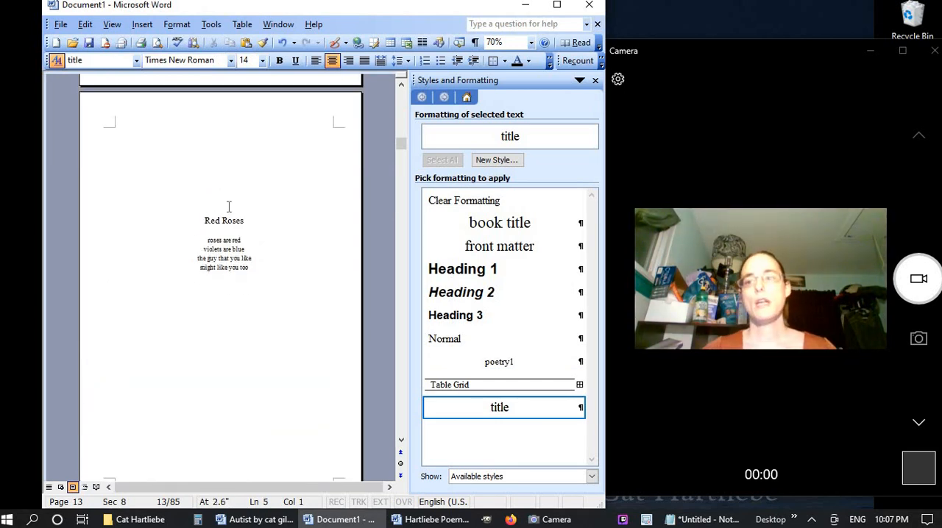
Copy the blank lines above "Red Roses" to above the "Sunrise to Sunset Love" heading and check the alignment in print preview
left_click(200, 133)
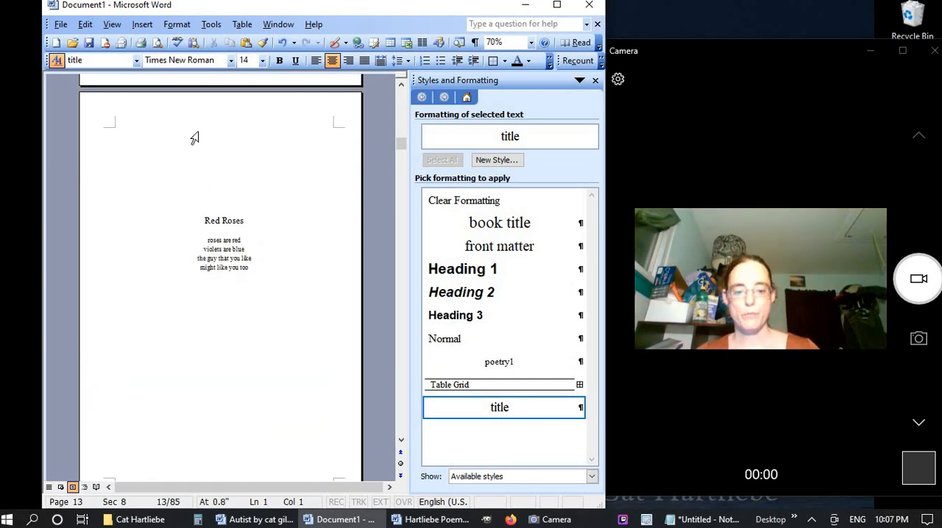
key("Up")
key("Down")
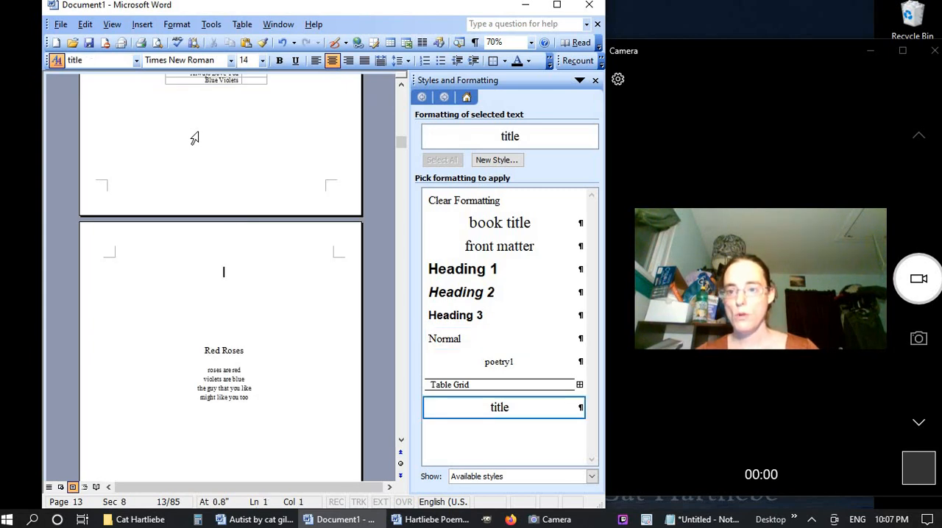
key("shift+Down")
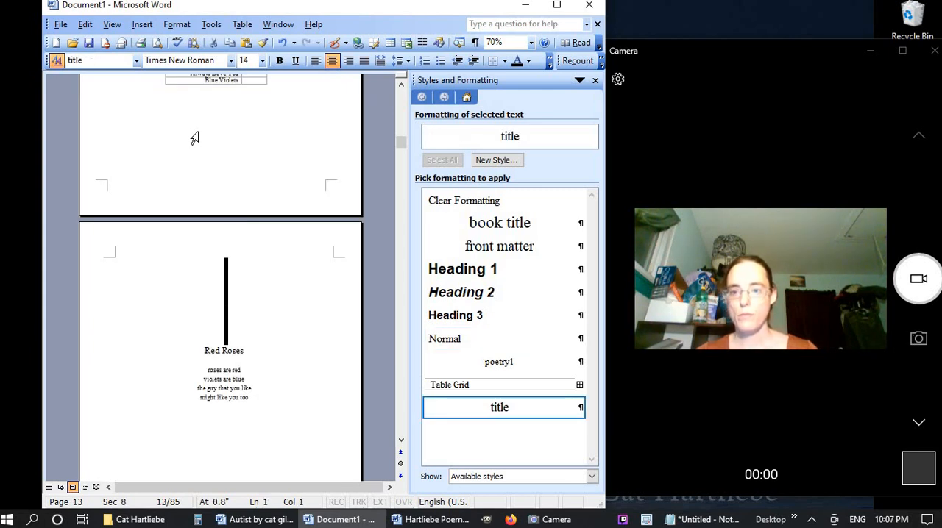
scroll(332, 354, "down", 7)
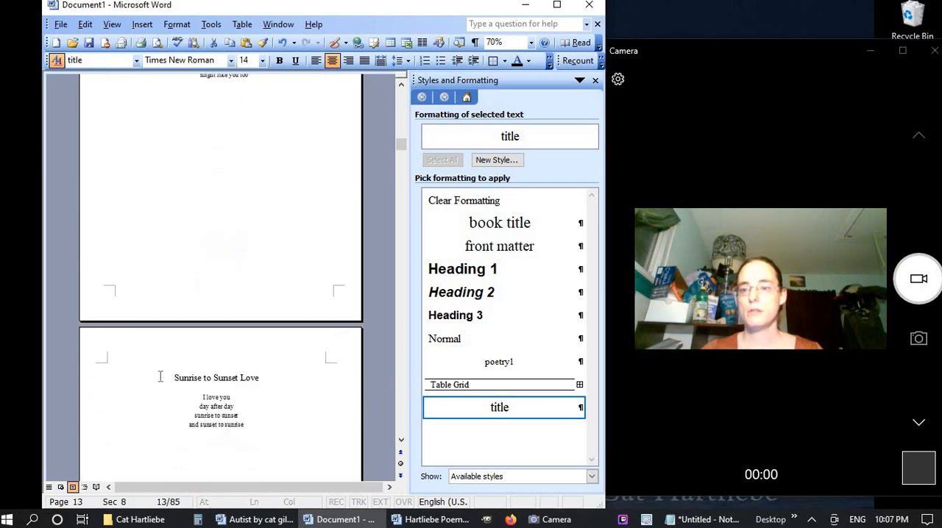
left_click(161, 383)
key("ctrl+v")
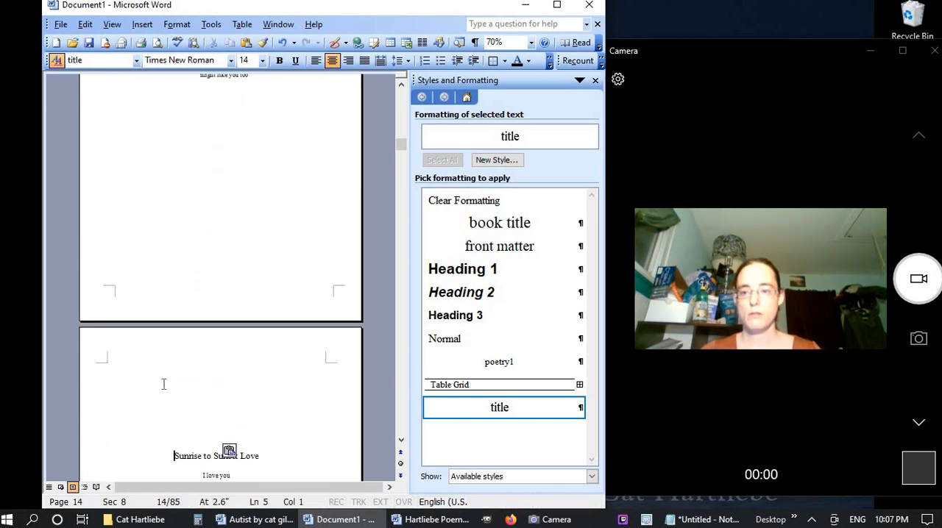
left_click(157, 42)
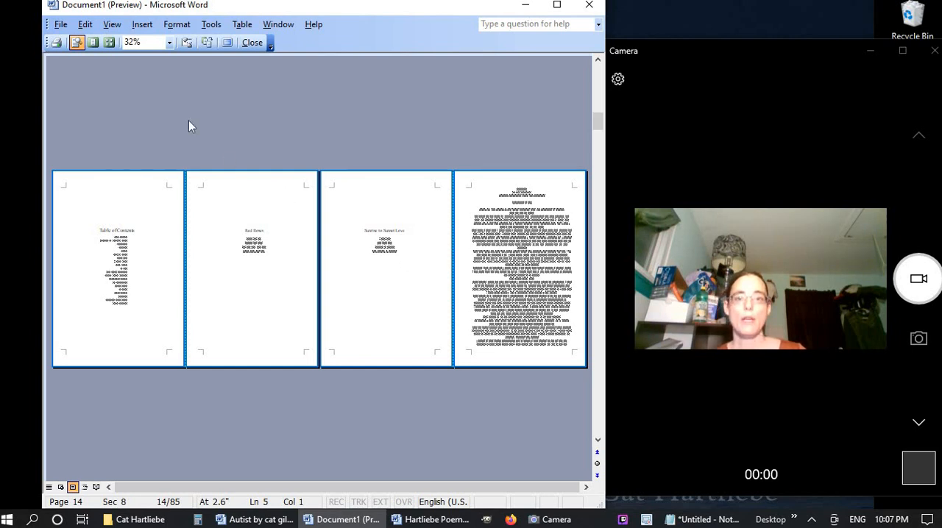
left_click(249, 44)
Paste the same blank lines above the "Beautiful" heading
scroll(304, 273, "down", 5)
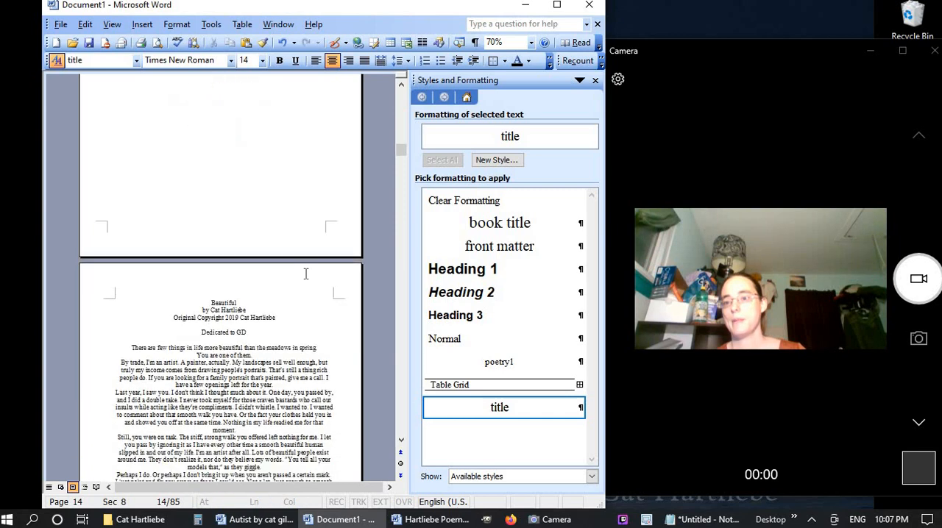
left_click(195, 232)
key("ctrl+v")
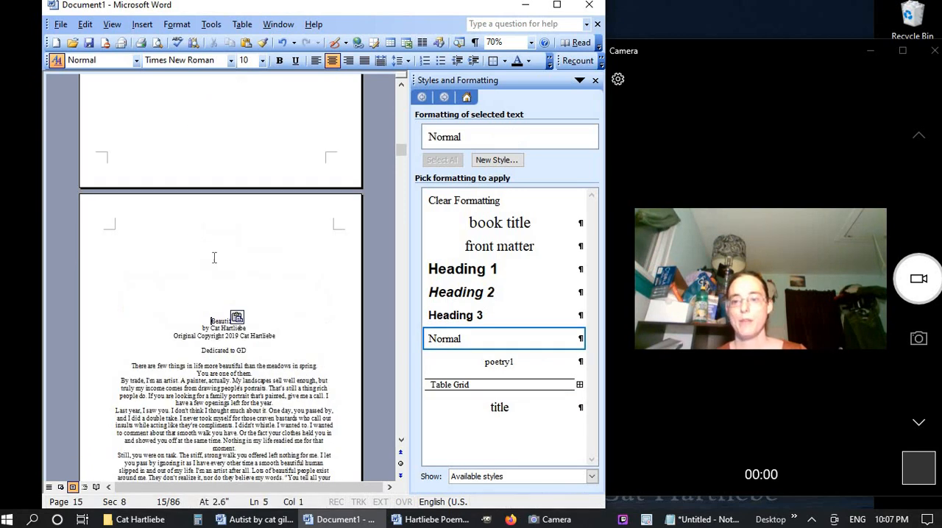
Apply the "title" style to the "Beautiful" heading
left_click(90, 324)
left_click(525, 228)
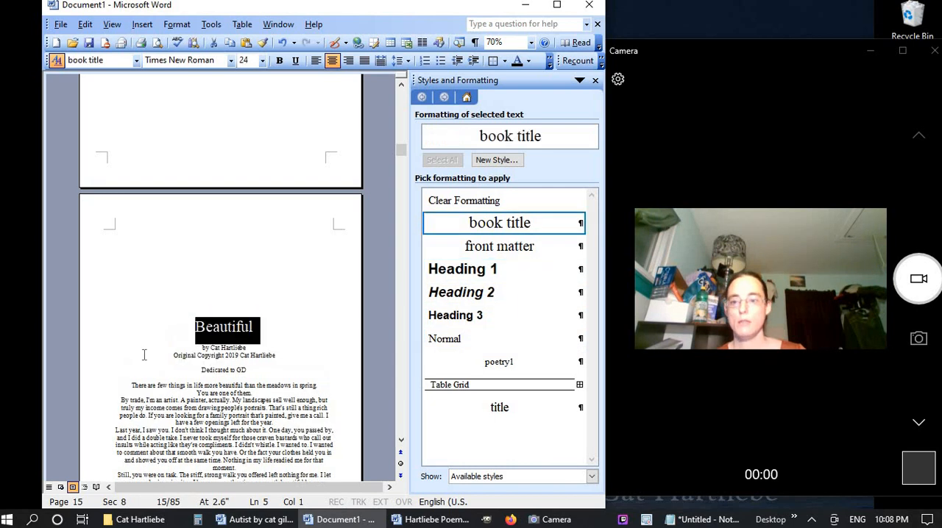
left_click(81, 351)
left_click_drag(82, 374, 81, 385)
left_click(486, 339)
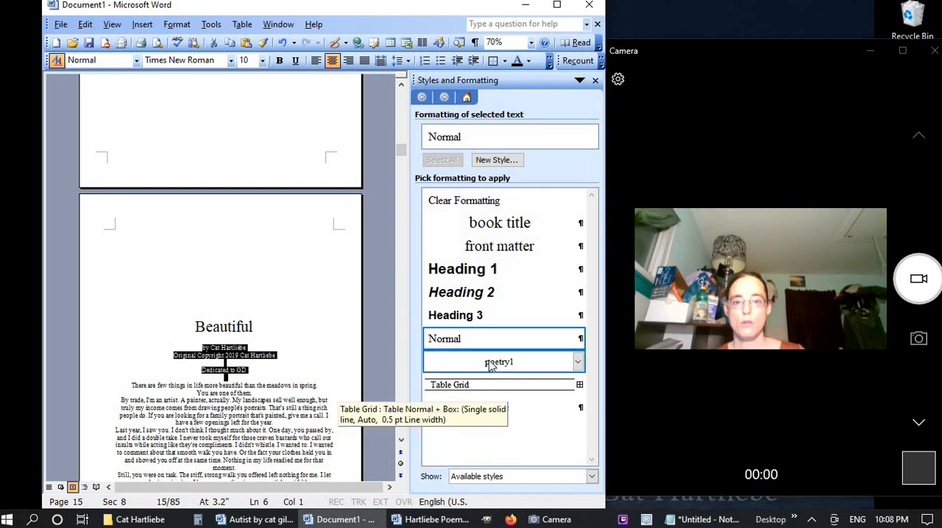
left_click(90, 329)
left_click(503, 408)
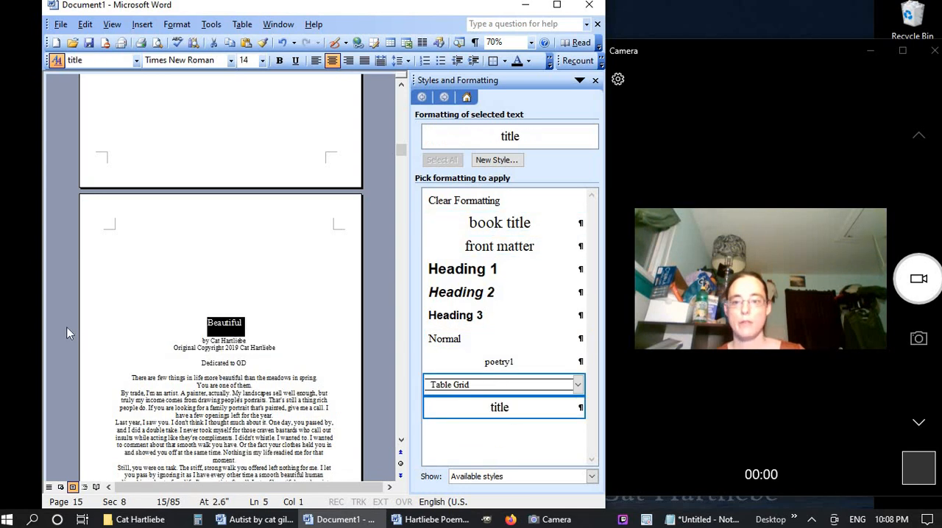
Apply the "front matter" style to the byline, copyright and dedication lines under "Beautiful"
left_click_drag(80, 341, 79, 372)
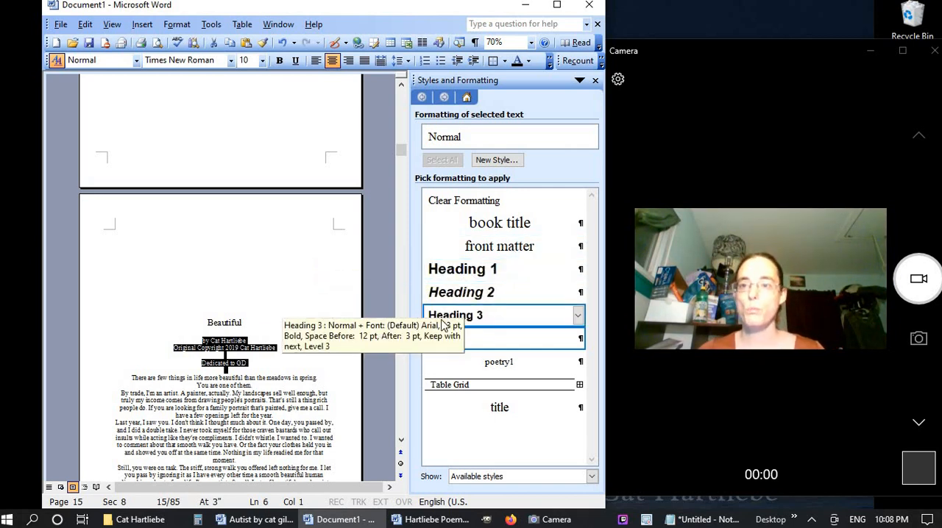
left_click(240, 322)
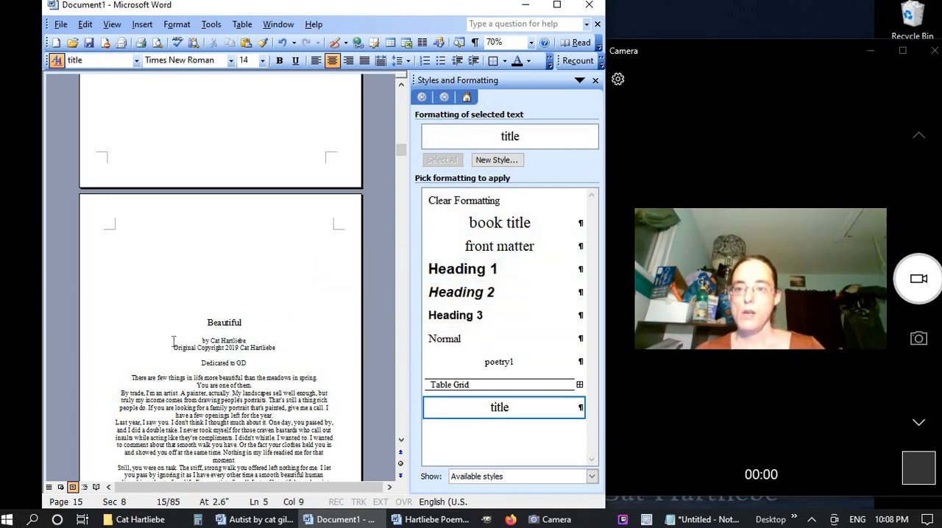
left_click(147, 346)
left_click_drag(84, 343, 84, 372)
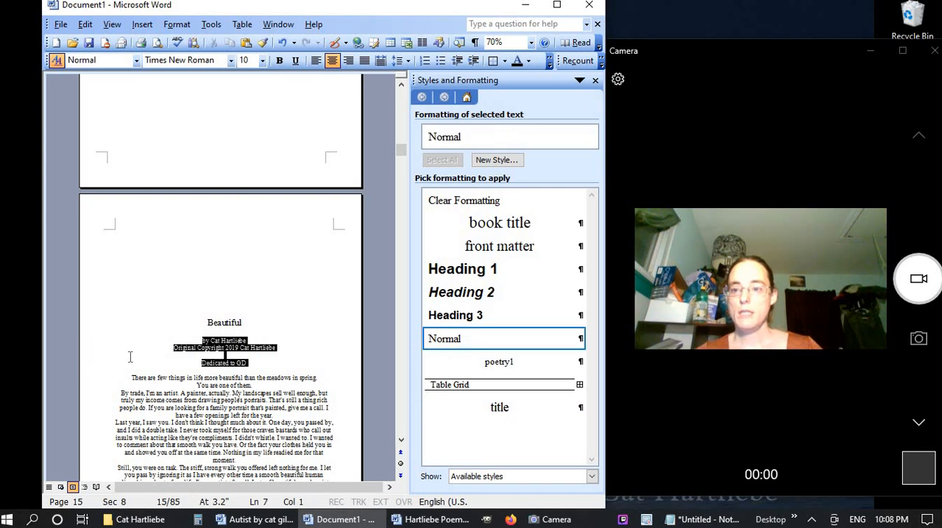
left_click(527, 247)
Create an automatically updating paragraph style named "poem short bonus", based on "front matter", with a 12 pt font size
left_click(496, 159)
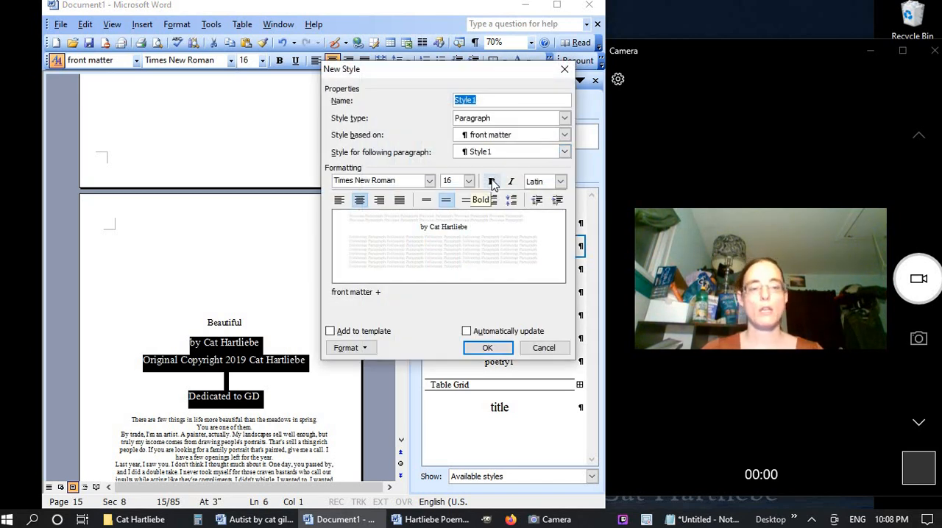
left_click(452, 185)
type("12")
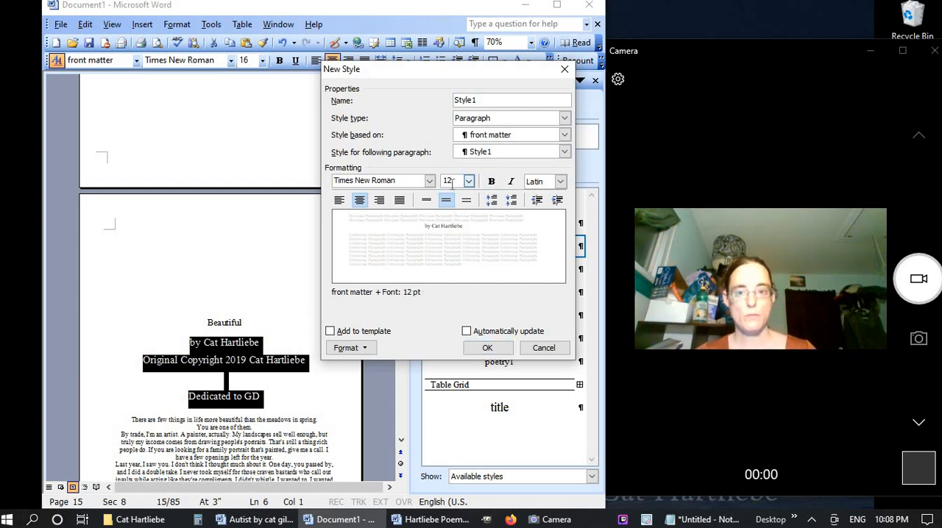
left_click(501, 101)
key("BackSpace")
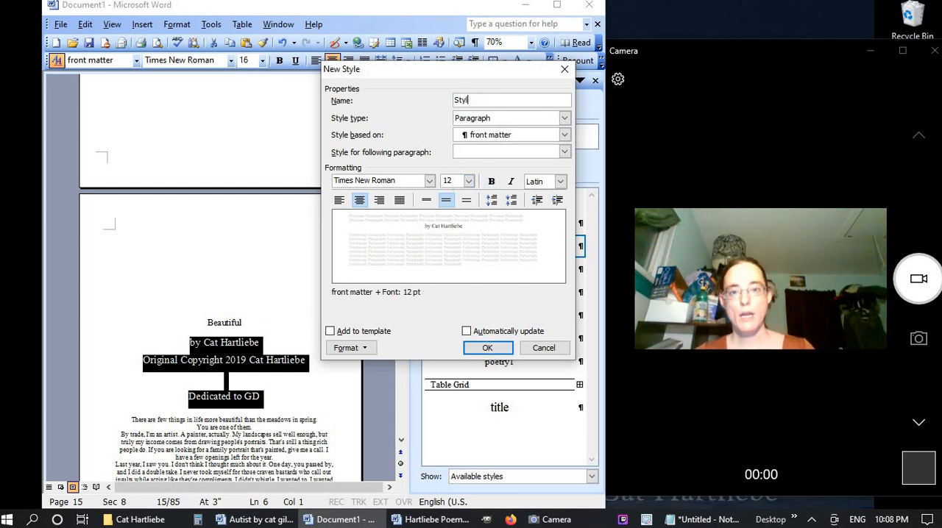
key("BackSpace")
key("BackSpace")
key("BackSpace")
key("BackSpace")
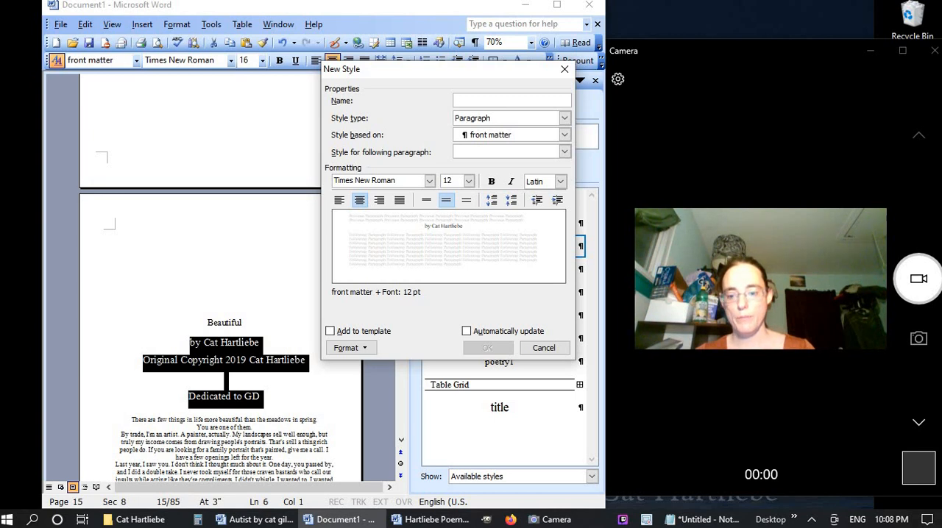
type("poem short bonus")
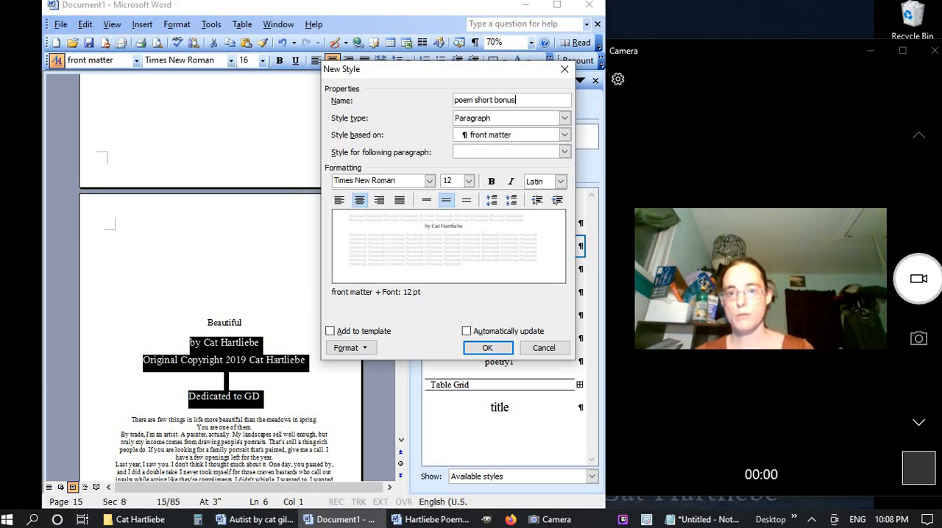
left_click(466, 331)
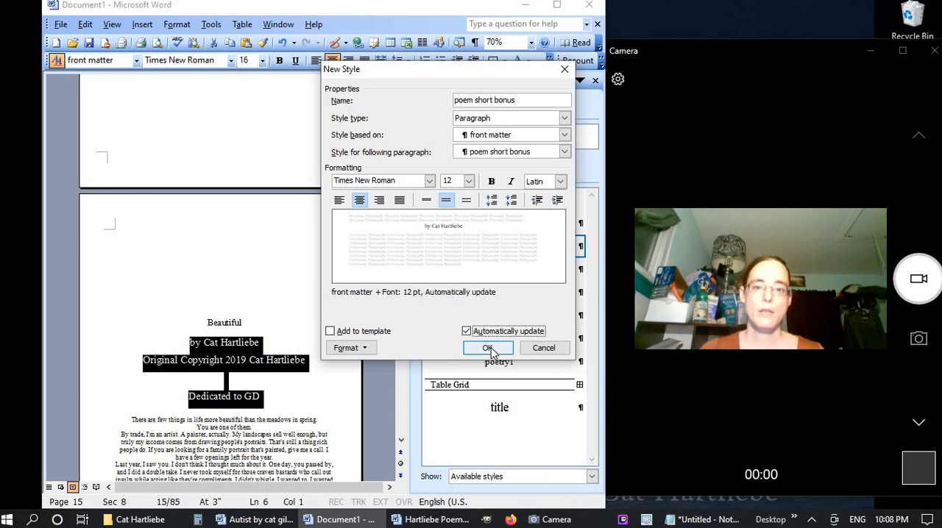
key("Return")
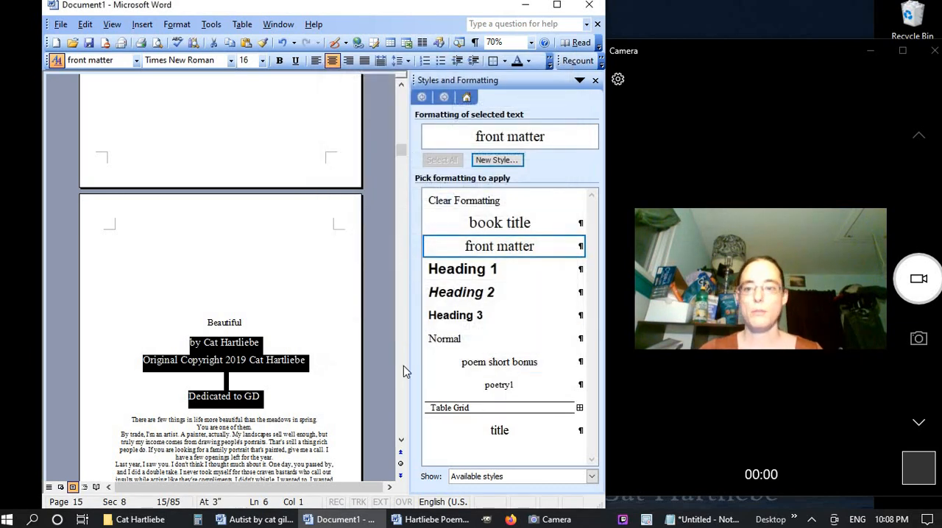
Apply "poem short bonus" to the byline, copyright and dedication lines under "Beautiful" and delete the blank line above the dedication
left_click(537, 365)
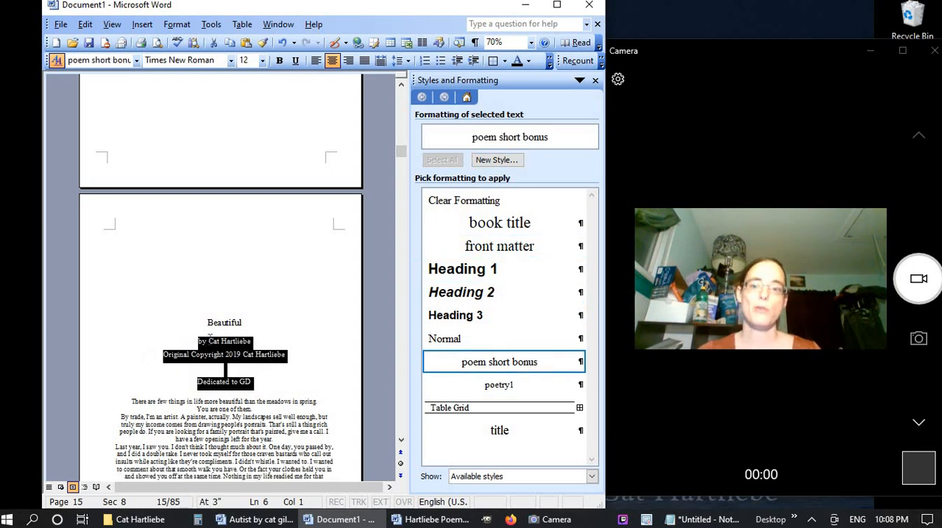
left_click(232, 355)
left_click(252, 369)
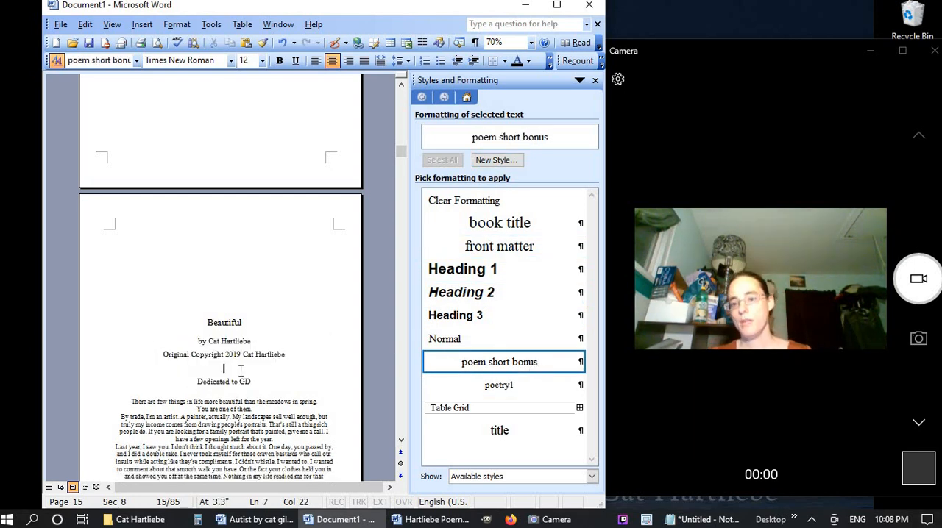
key("Delete")
left_click(240, 379)
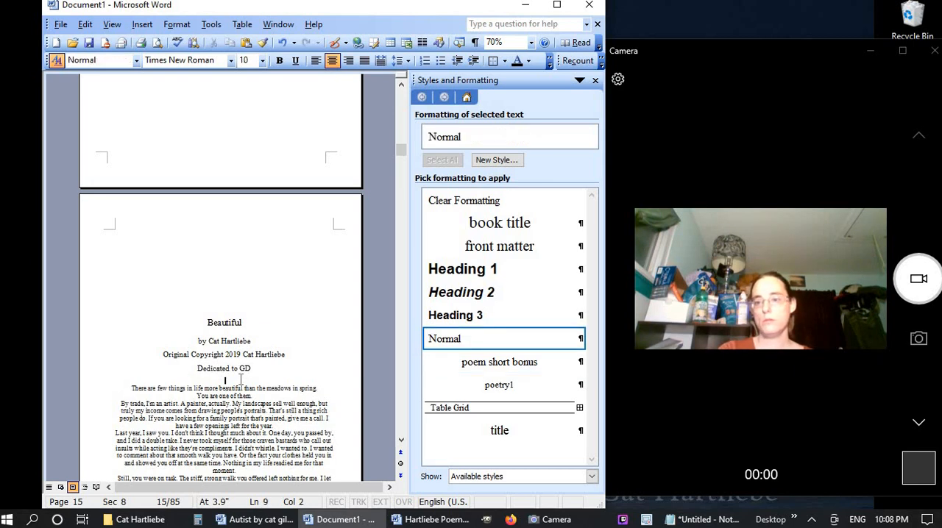
left_click(239, 387)
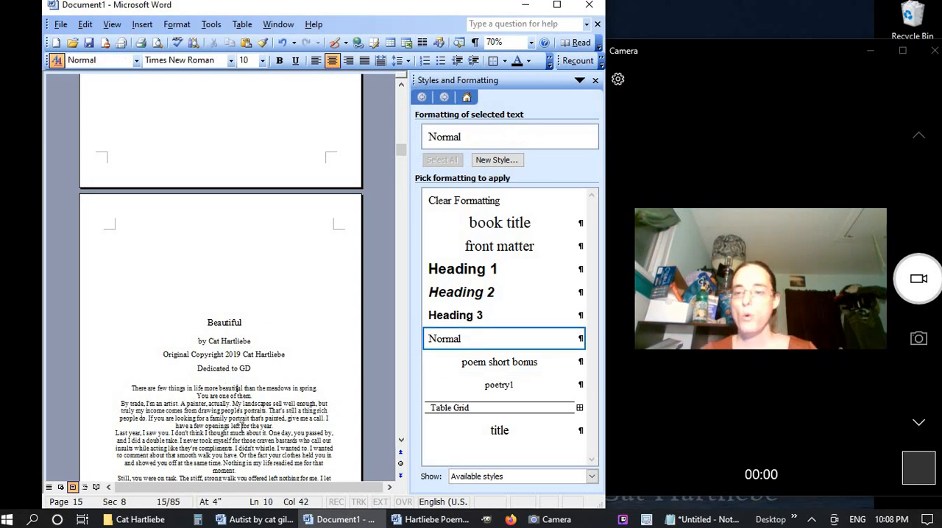
Start a new paragraph style named "Body" with justified alignment and a 0.2" first-line indent
scroll(247, 423, "down", 3)
scroll(248, 418, "down", 3)
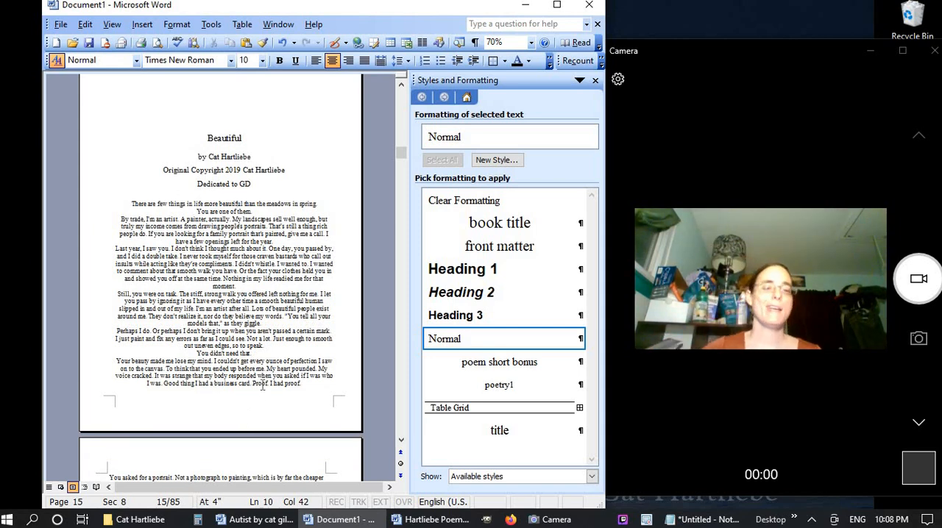
left_click(493, 160)
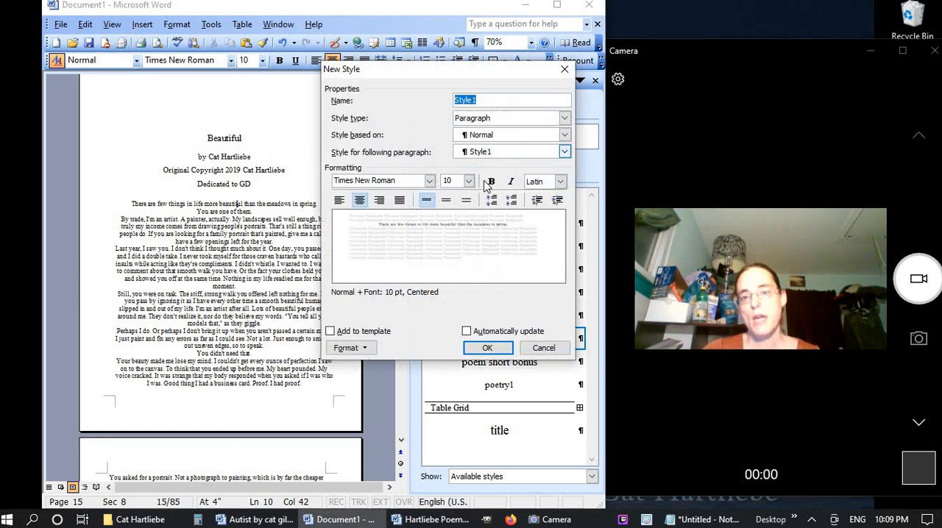
type("Body")
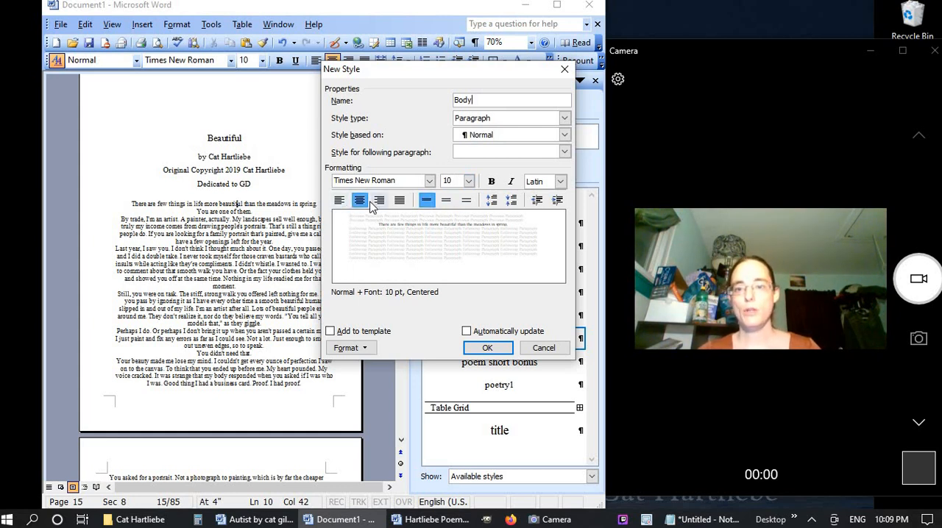
left_click(401, 201)
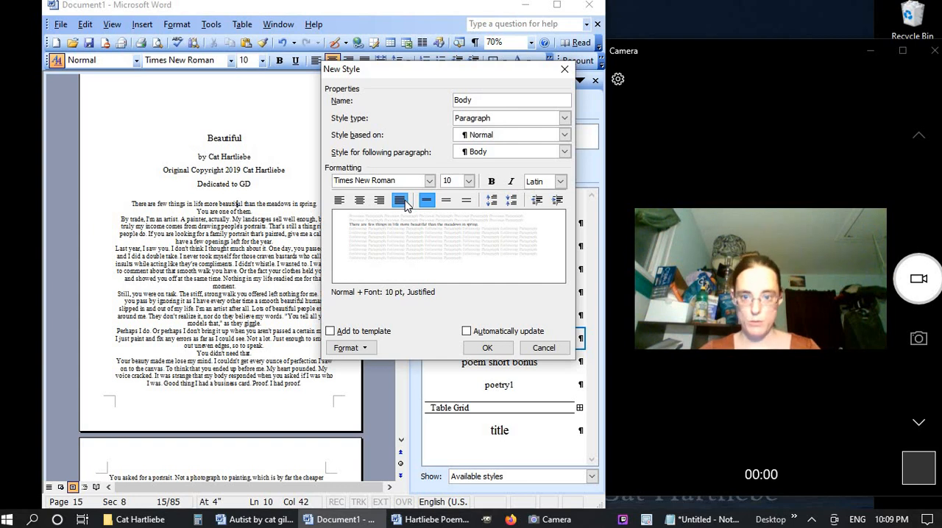
left_click(370, 349)
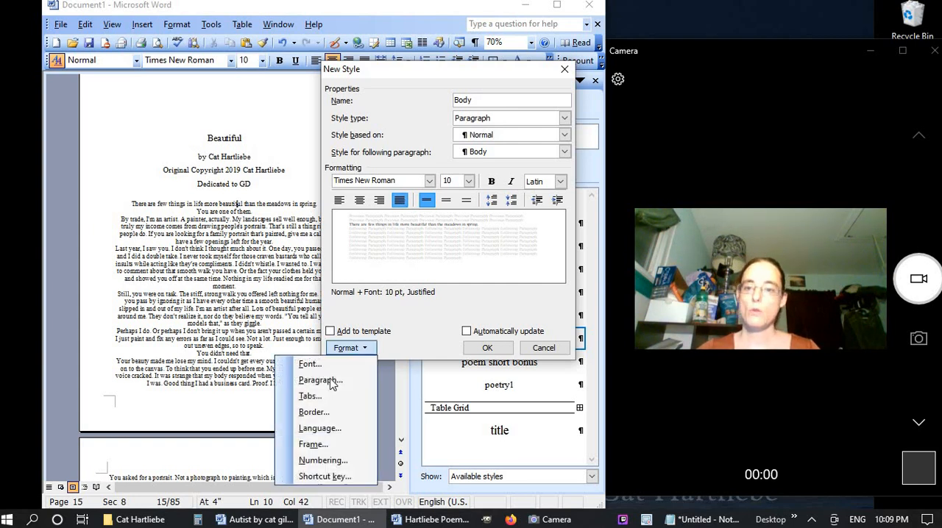
left_click(333, 378)
left_click(317, 236)
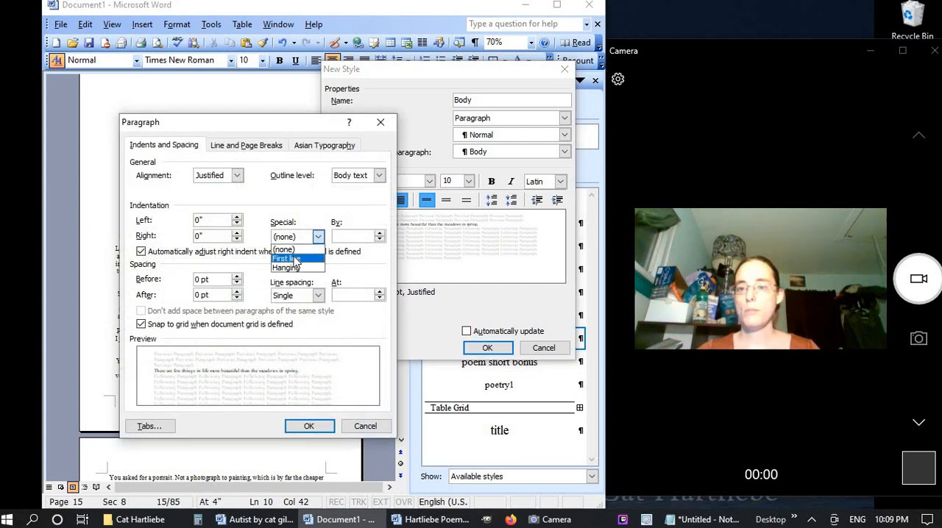
left_click(291, 257)
left_click(352, 237)
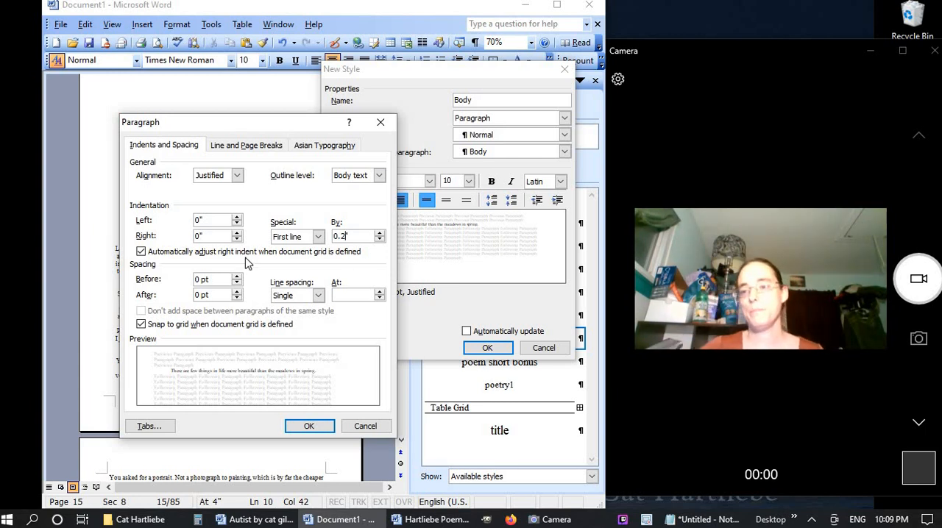
Set the "Body" style's line spacing to Exactly 12 pt and save the style with automatic updating enabled
left_click(318, 295)
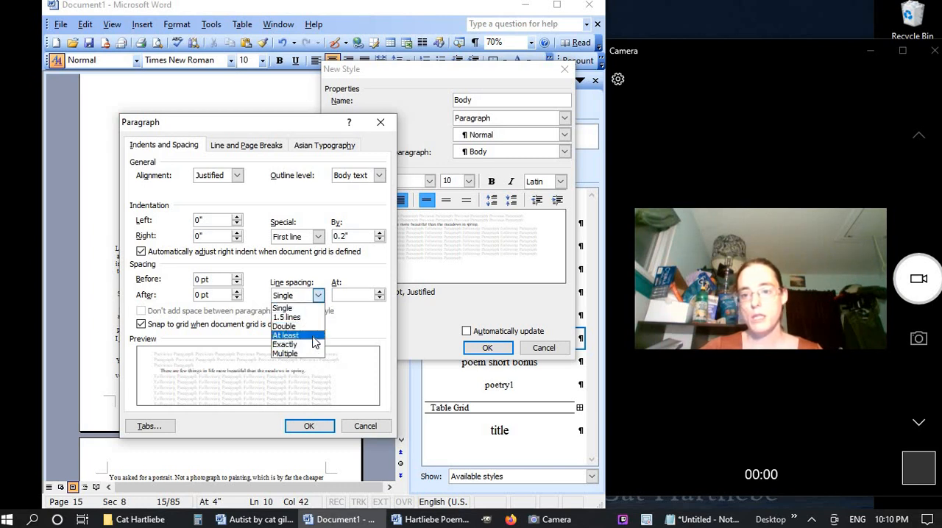
left_click(313, 336)
left_click(318, 295)
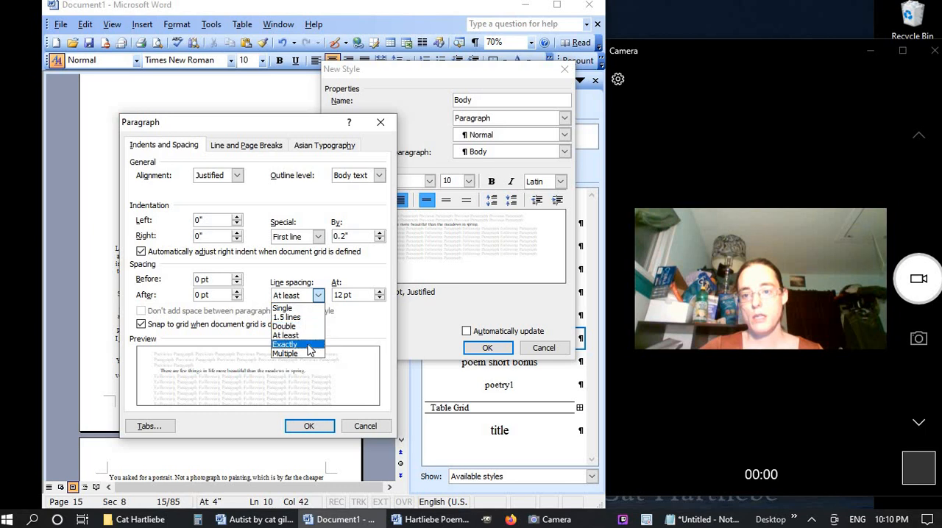
left_click(310, 346)
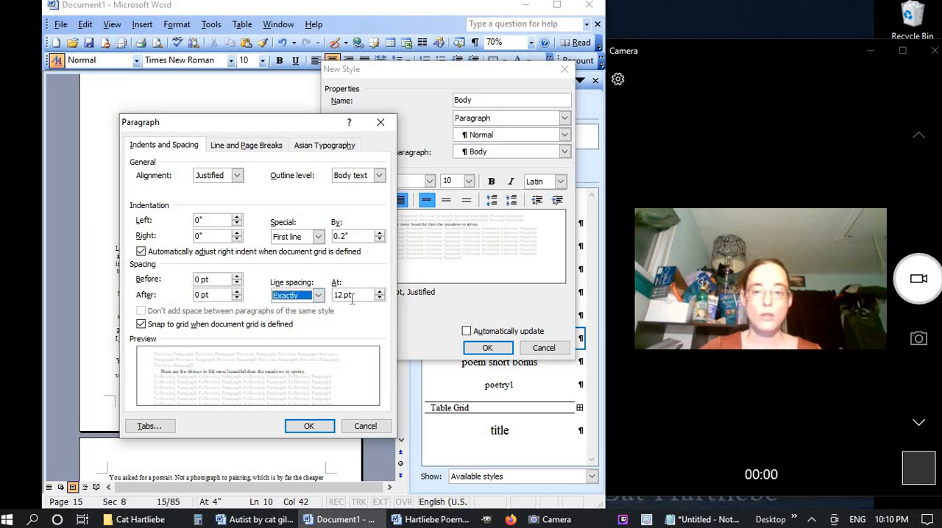
left_click(324, 426)
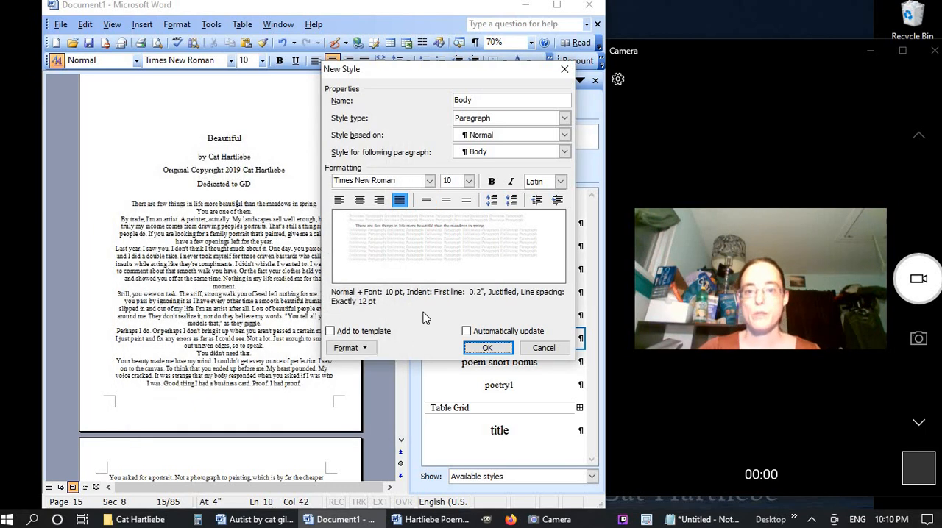
left_click(466, 331)
left_click(487, 348)
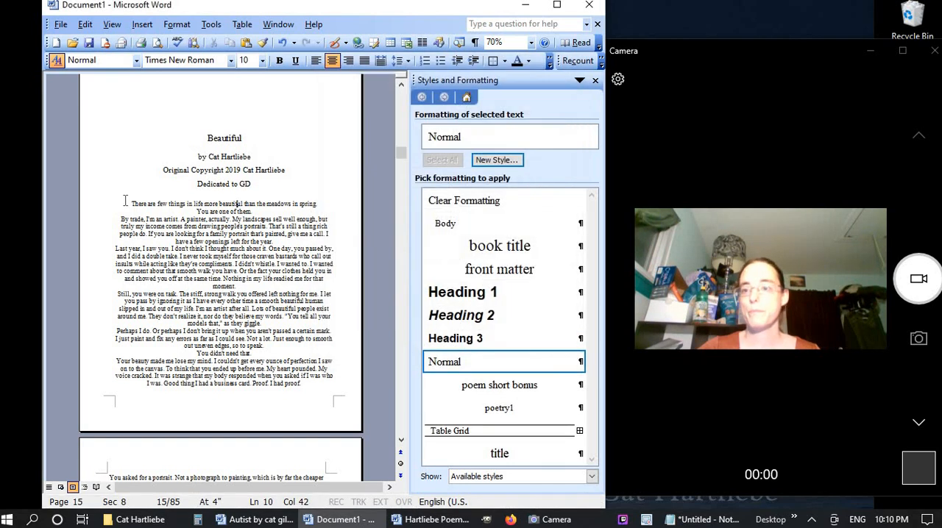
Apply the "Body" style to the whole story text of "Beautiful"
left_click_drag(133, 204, 270, 330)
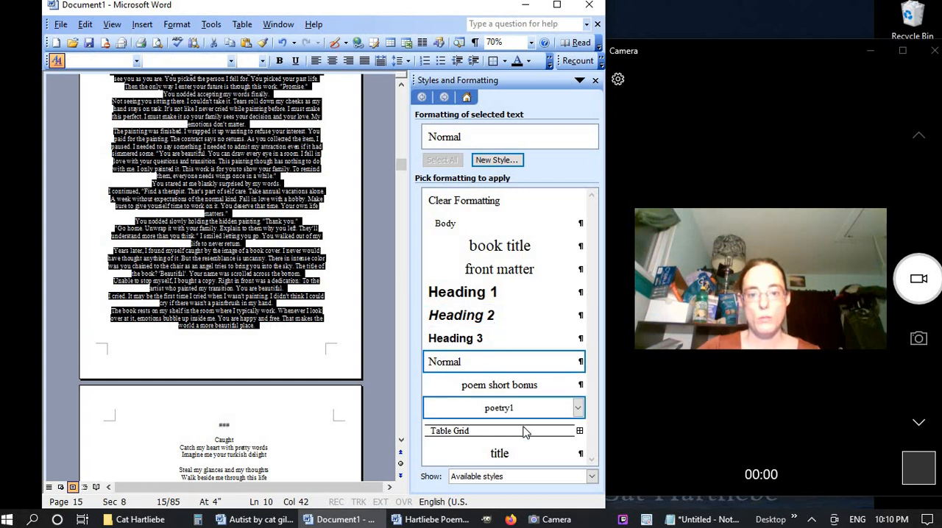
left_click(498, 222)
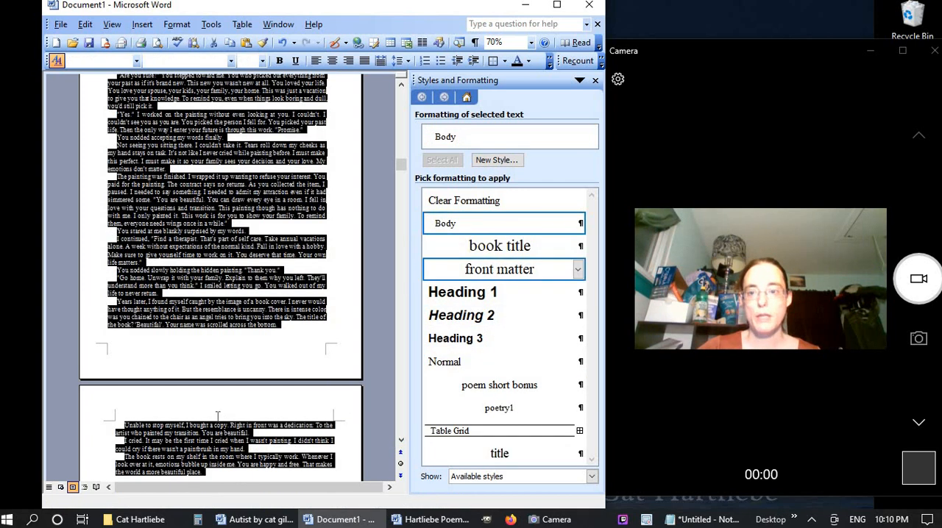
scroll(226, 414, "up", 15)
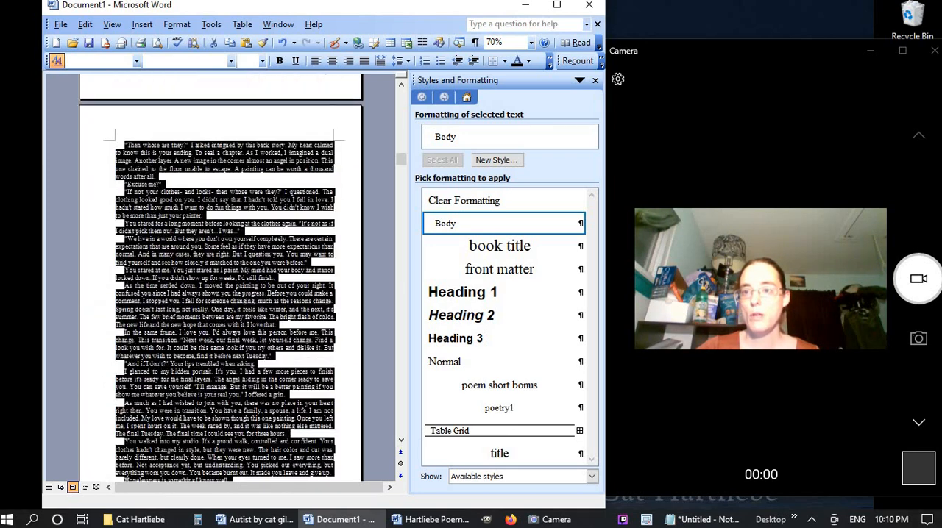
scroll(227, 414, "up", 5)
scroll(224, 414, "up", 5)
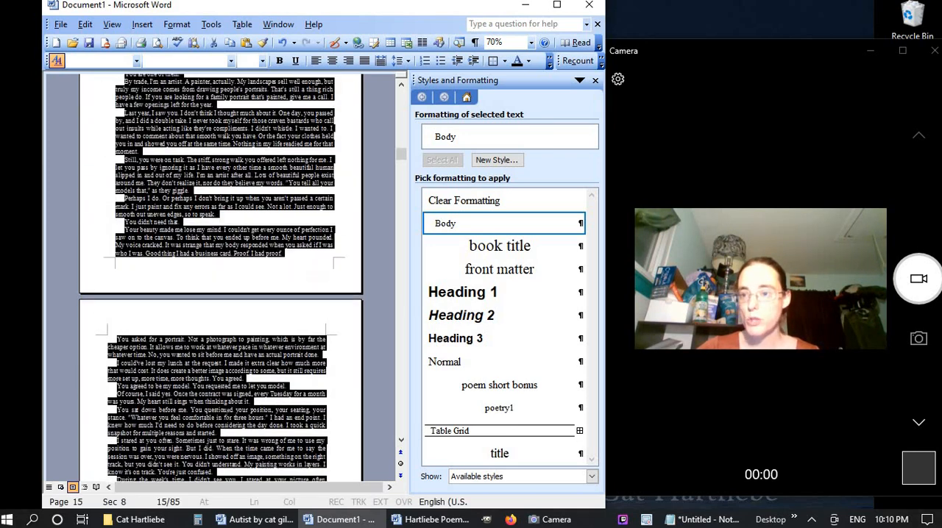
left_click(224, 414)
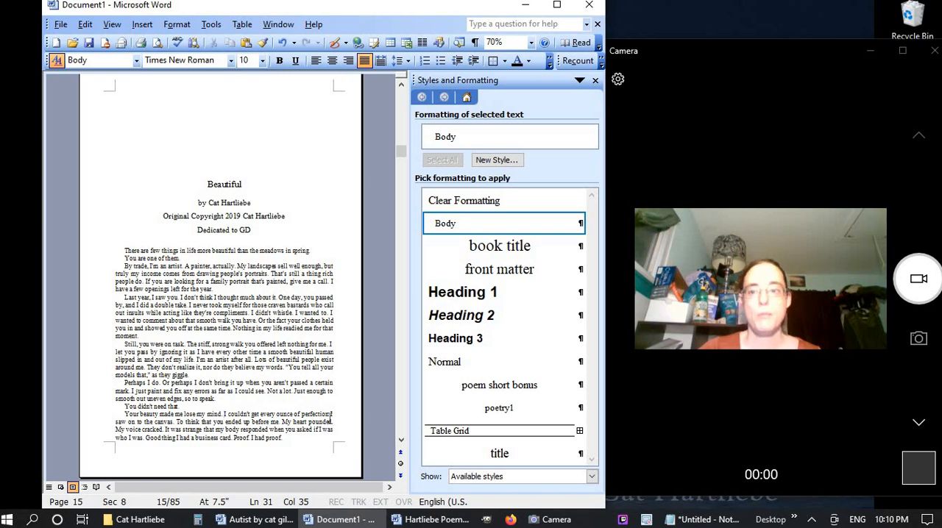
Replace the separator marks before "Caught" with a page break and paste the blank spacing lines above the heading
scroll(198, 297, "down", 15)
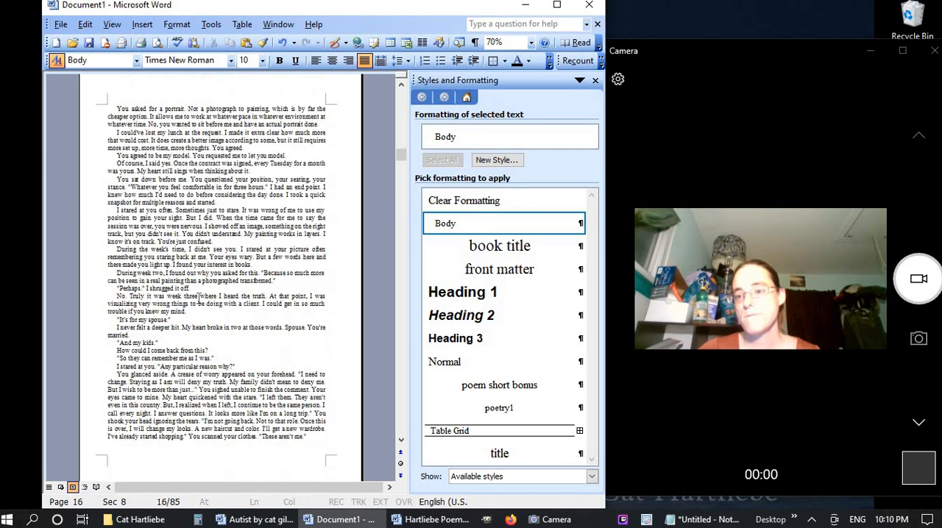
scroll(199, 297, "down", 10)
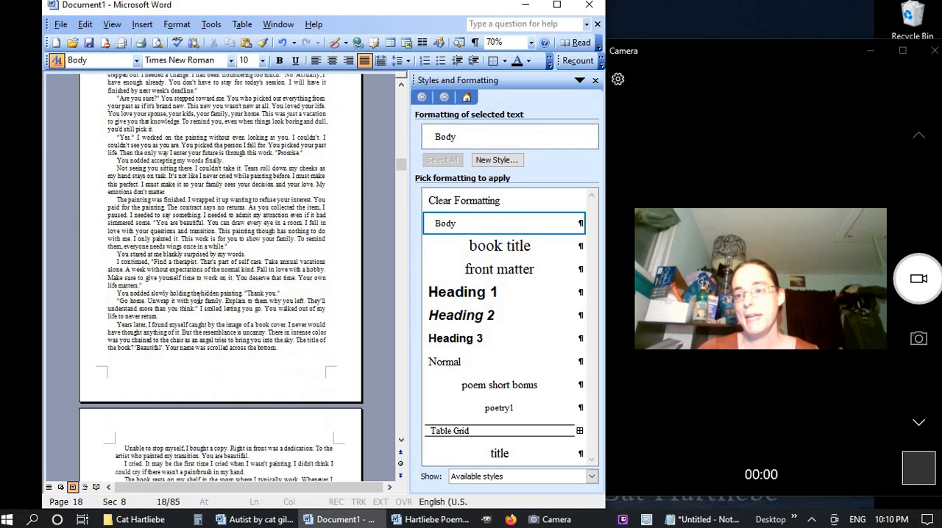
left_click(239, 233)
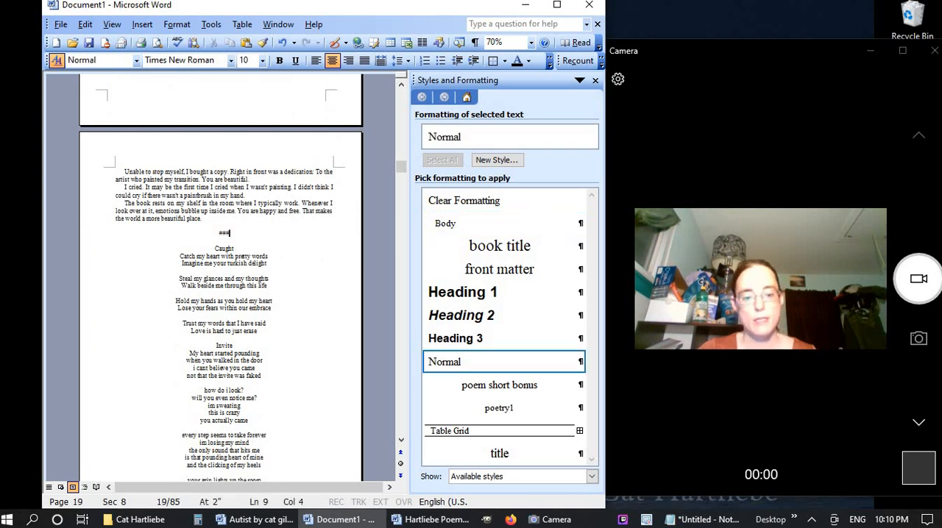
key("BackSpace")
key("BackSpace")
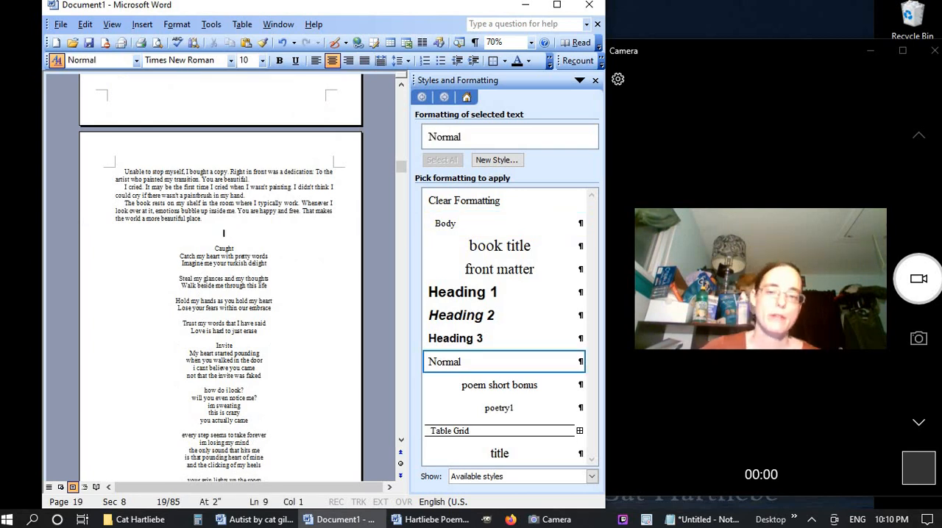
key("Down")
key("Down")
key("ctrl+Return")
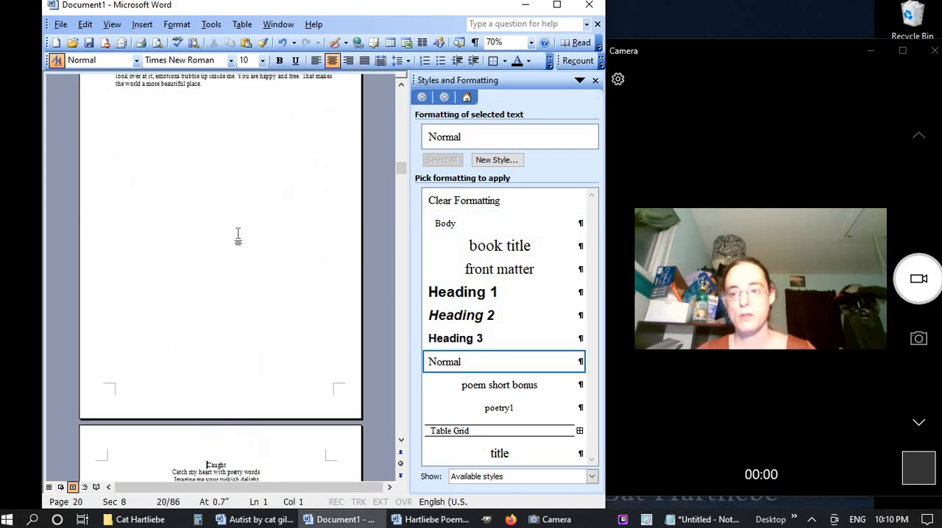
scroll(237, 234, "up", 5)
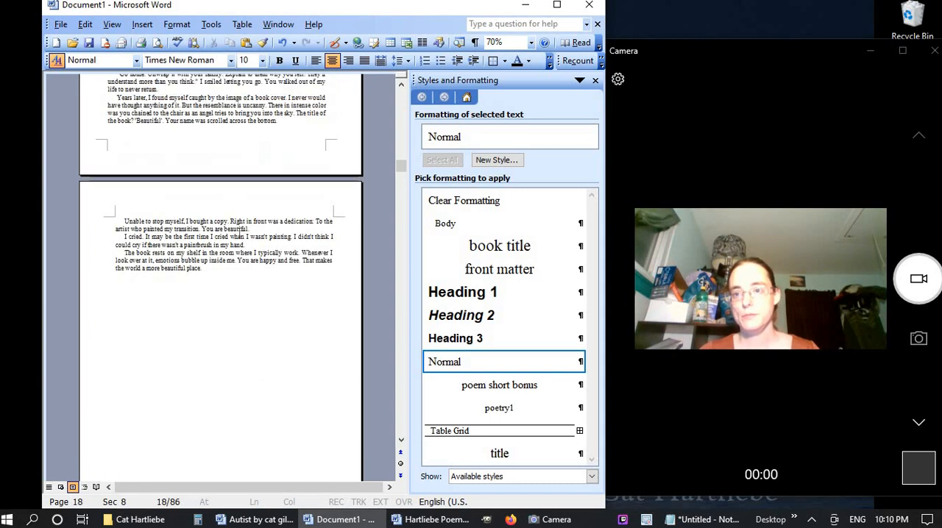
scroll(238, 234, "down", 5)
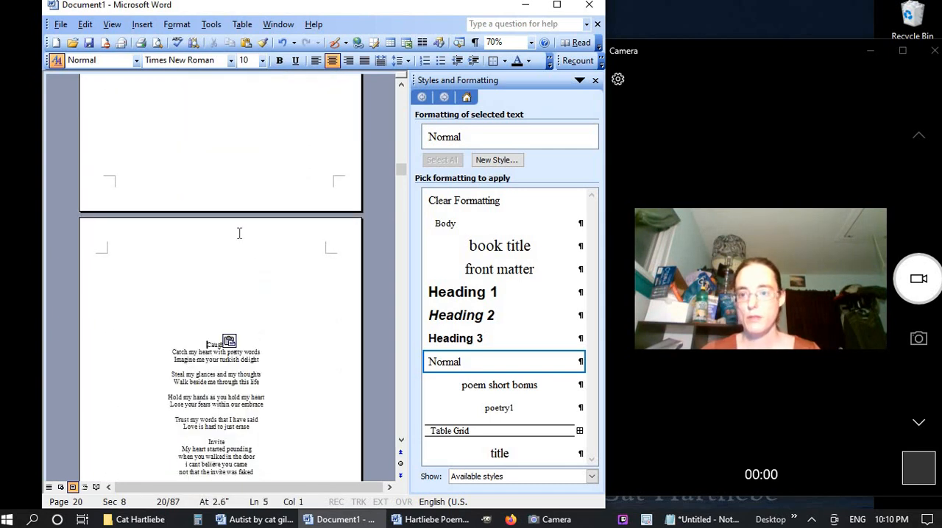
Apply the "title" style to the "Caught" heading and the "poetry1" style to all of its verses
left_click(92, 347)
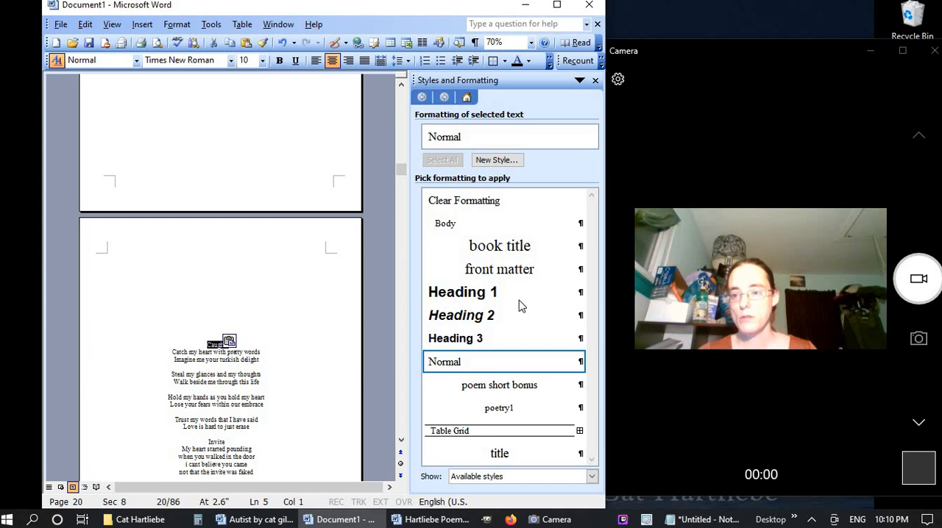
left_click(515, 454)
scroll(125, 353, "down", 3)
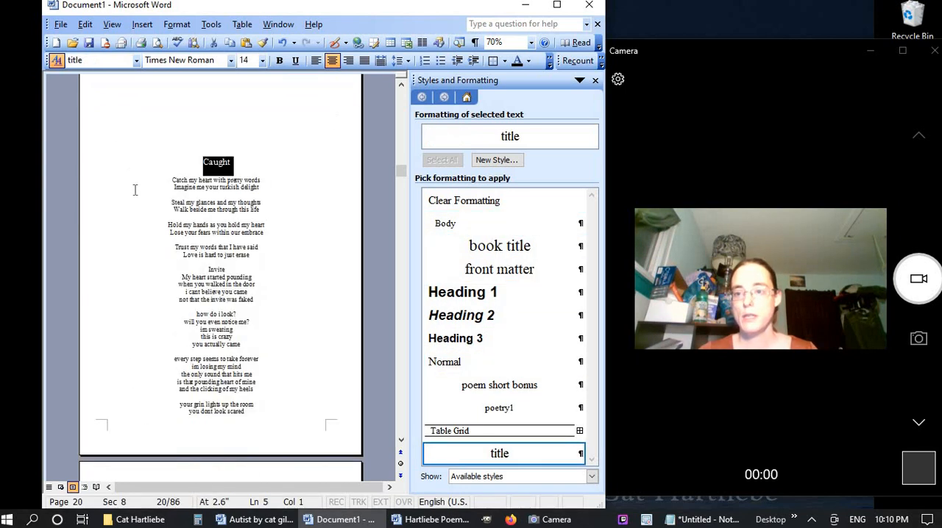
left_click_drag(92, 184, 100, 267)
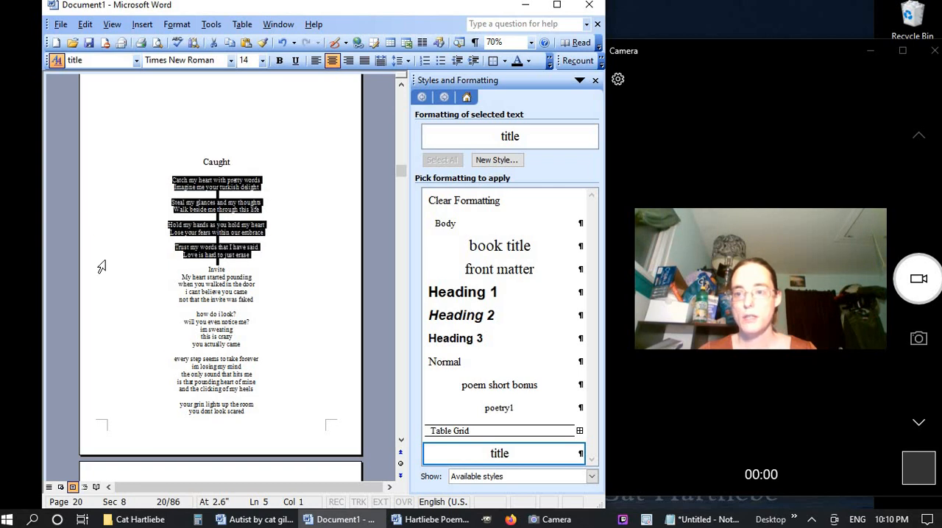
left_click(518, 408)
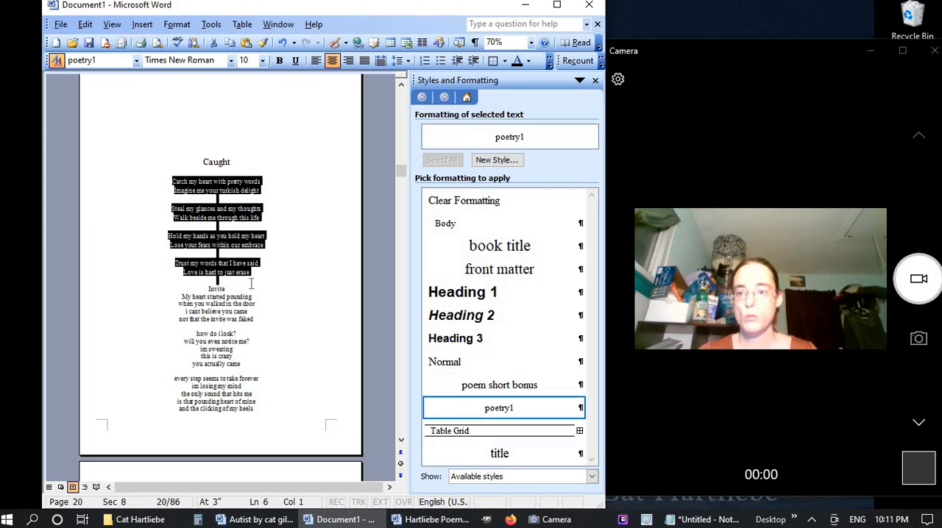
Start "Invite" on a new page, paste the blank spacing lines above it, and apply the "title" style to the heading
left_click(251, 284)
key("Down")
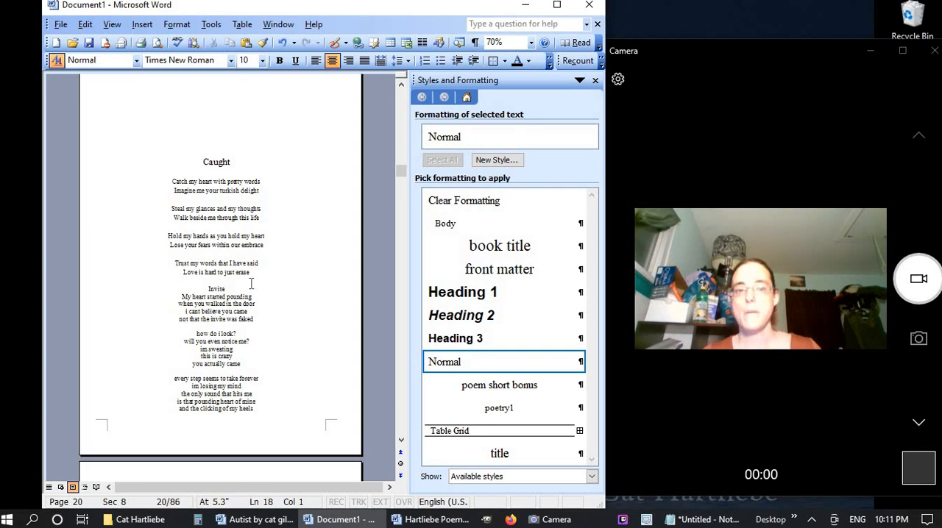
key("ctrl+Return")
scroll(250, 283, "down", 5)
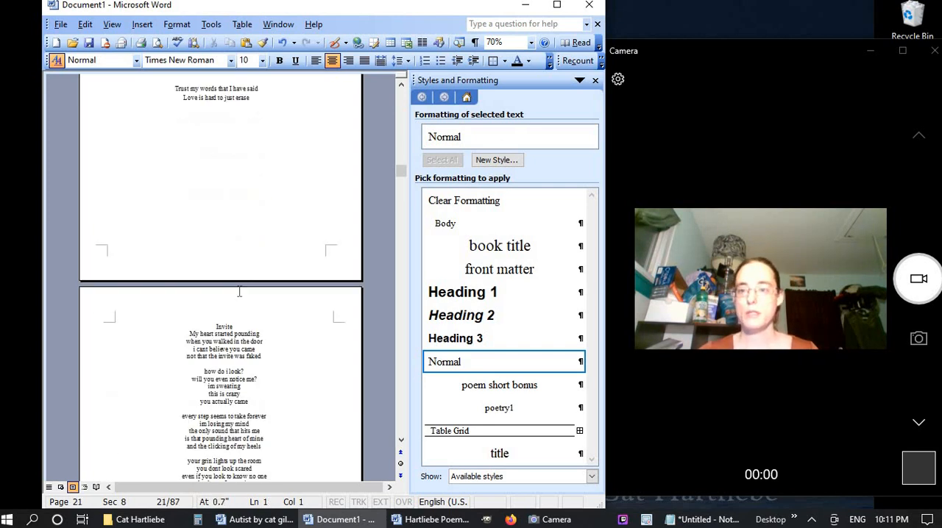
key("ctrl+v")
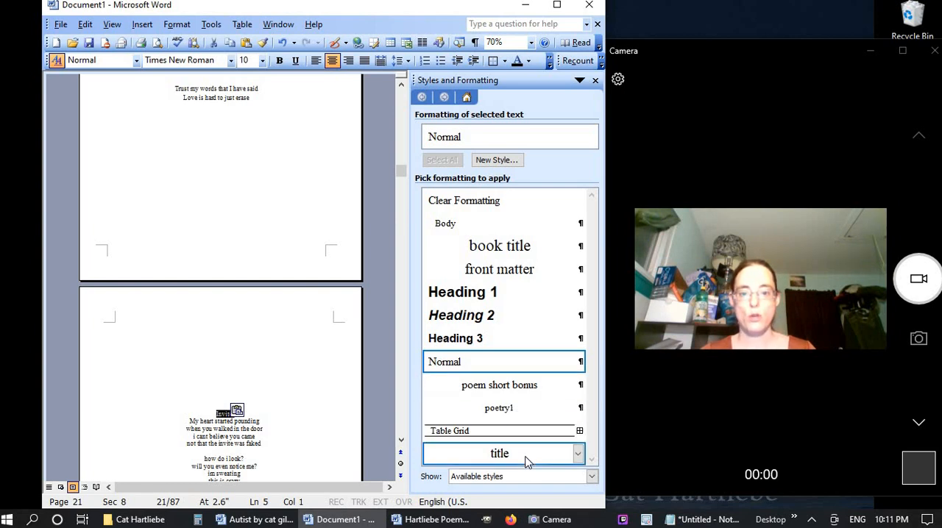
left_click(435, 450)
Apply the "poetry1" style to all verses of "Invite", from "My heart started pounding" to "just thinking of me and you"
scroll(195, 406, "down", 5)
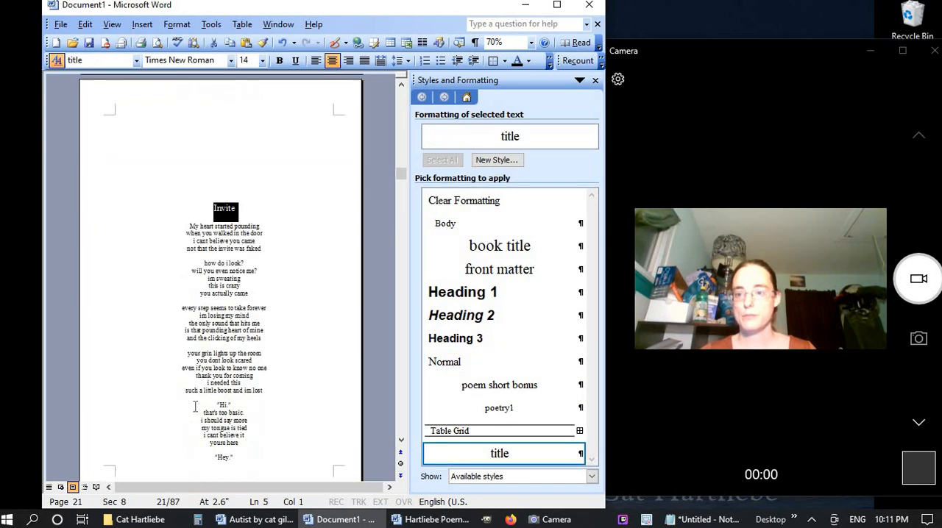
left_click_drag(189, 203, 214, 461)
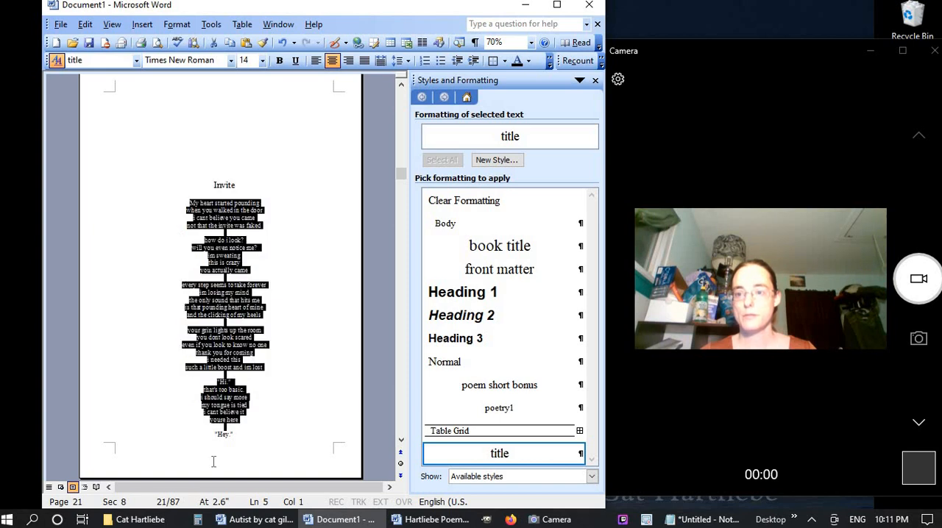
left_click_drag(266, 451, 263, 447)
left_click(225, 300)
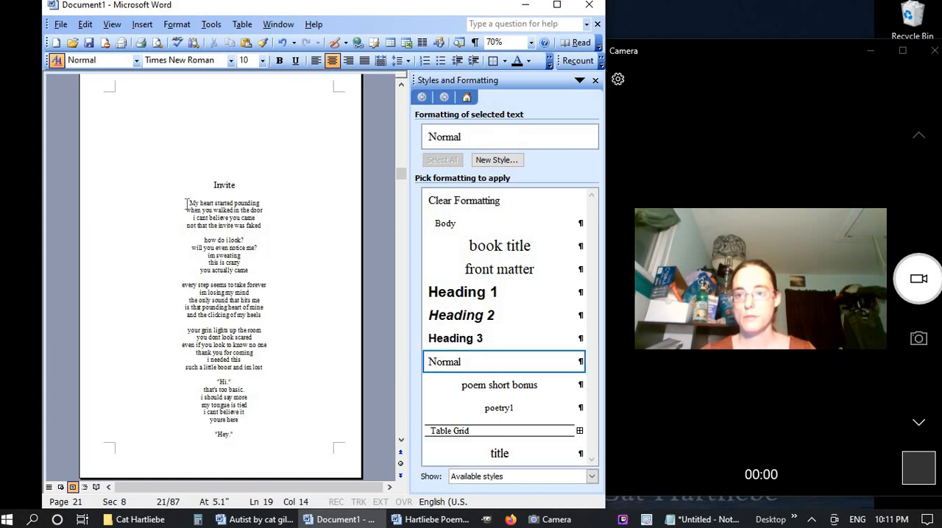
left_click_drag(186, 203, 206, 258)
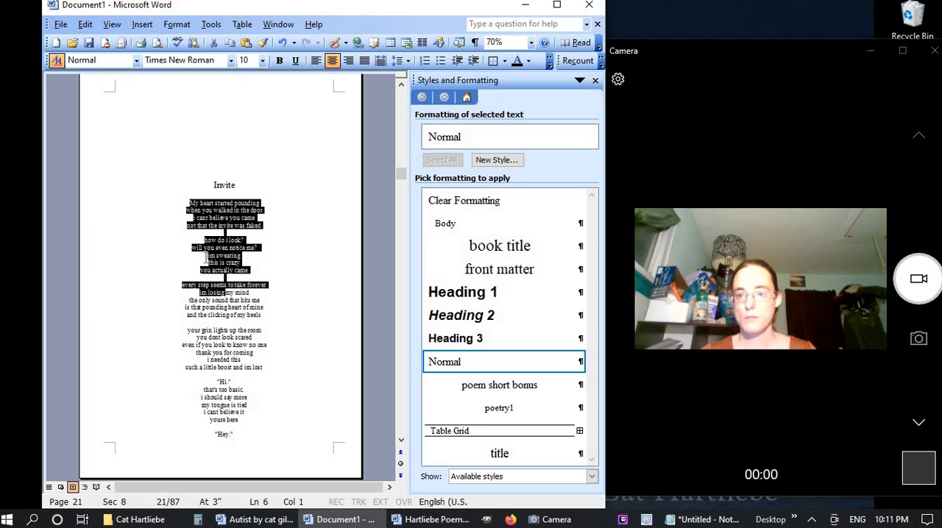
left_click_drag(189, 198, 234, 328)
left_click(189, 200)
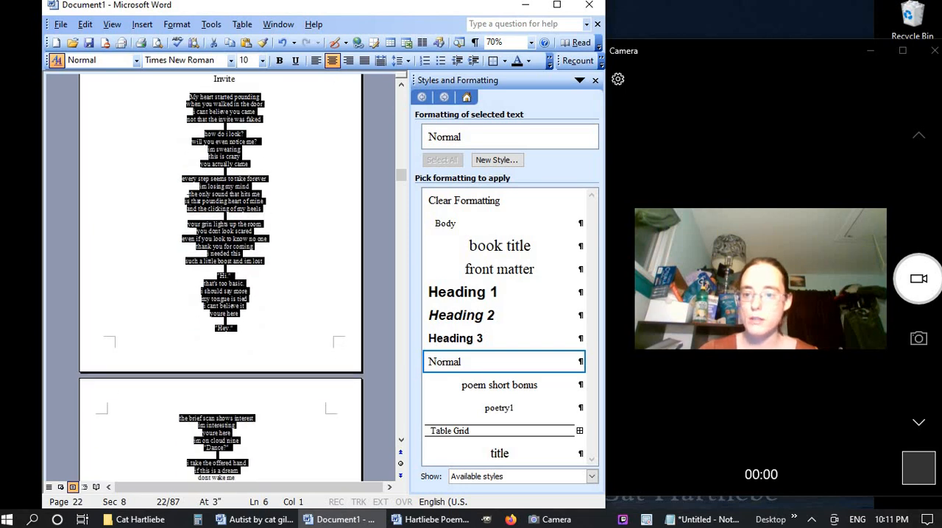
key("shift+Down")
key("shift+Down")
key("shift+Down")
key("shift+Down")
key("shift+Down")
key("shift+Down")
key("shift+Down")
key("shift+Down")
key("shift+Down")
key("shift+Down")
key("shift+Down")
key("shift+Down")
key("shift+Down")
key("shift+Down")
key("shift+Down")
key("shift+Down")
key("shift+Down")
key("shift+Down")
key("shift+Down")
key("shift+Down")
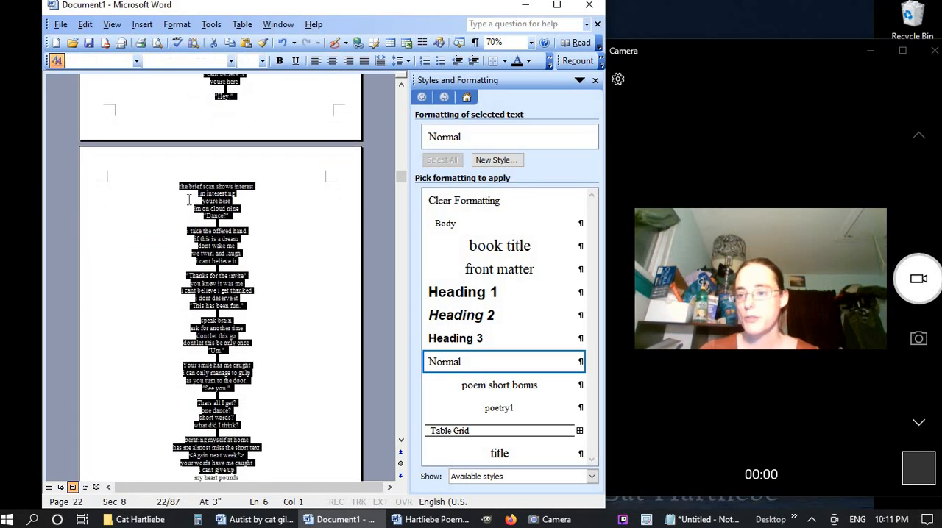
key("shift+Down")
key("shift+Down")
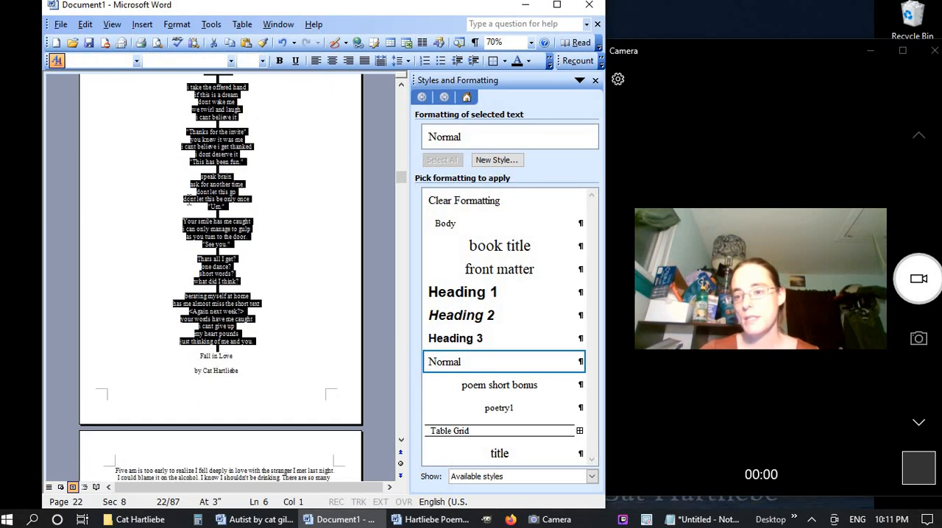
left_click(500, 409)
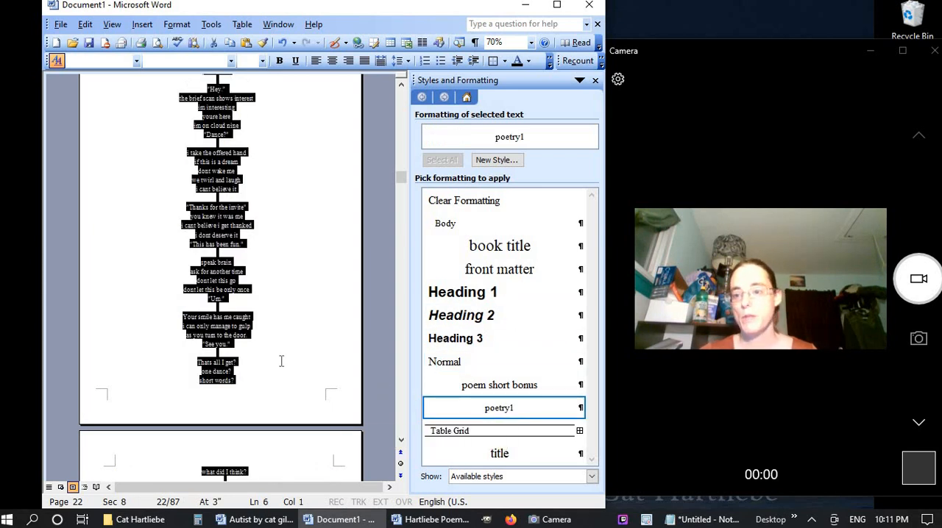
Review how "Invite" breaks across its pages, including in print preview one page at a time
scroll(281, 360, "down", 5)
scroll(281, 360, "up", 10)
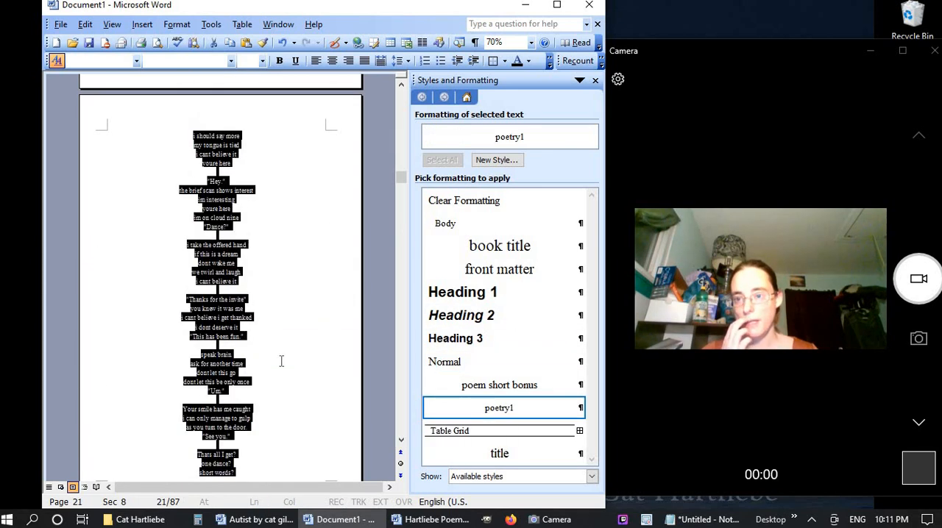
scroll(281, 361, "up", 10)
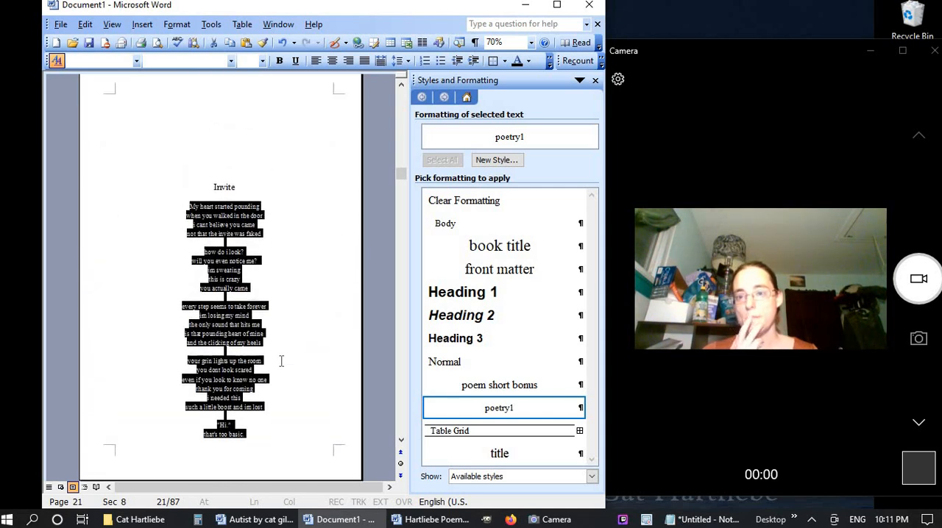
scroll(281, 360, "up", 2)
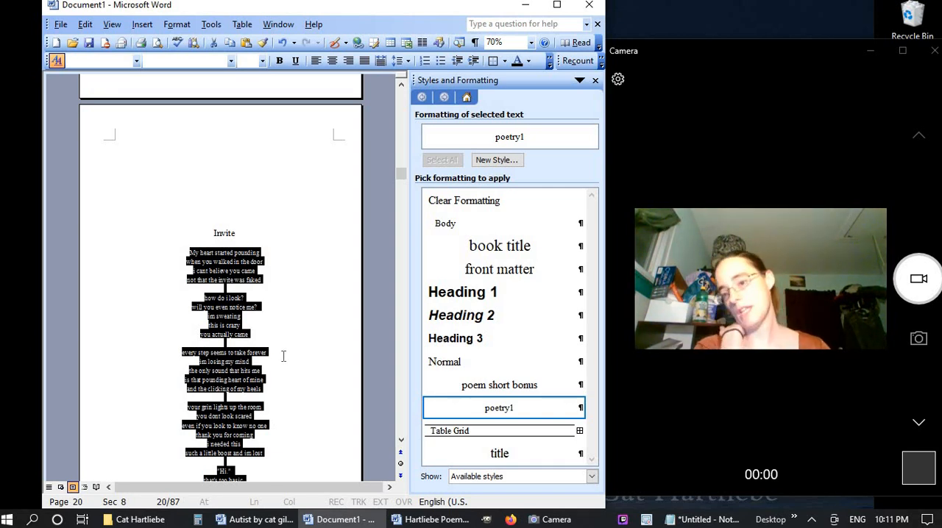
left_click(218, 271)
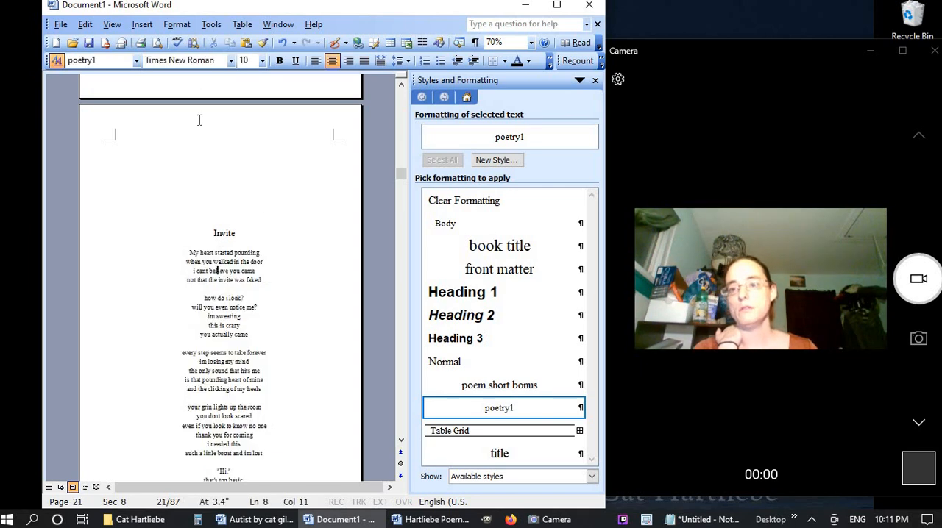
left_click(157, 43)
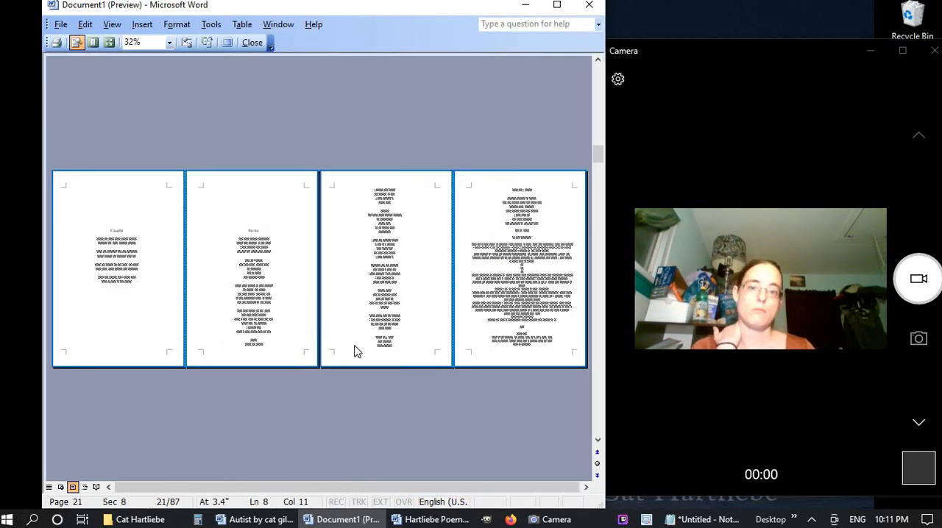
left_click(108, 43)
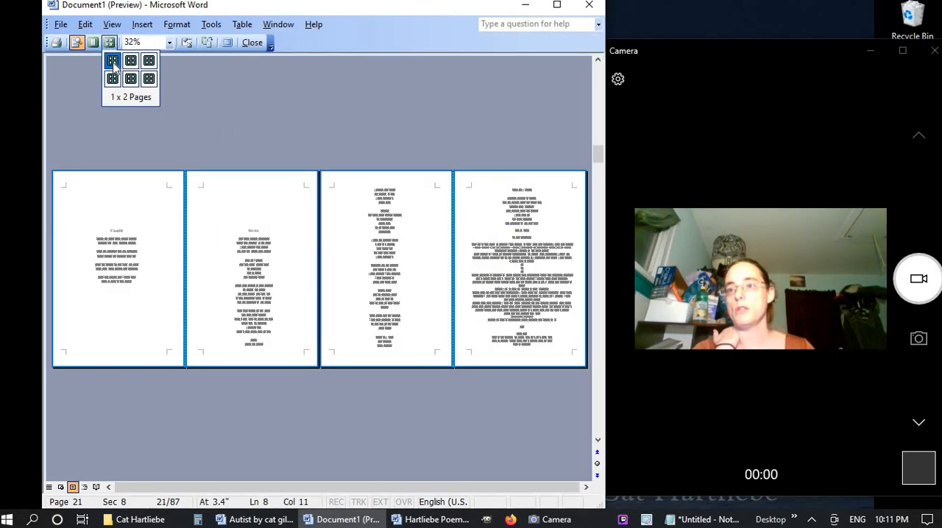
left_click(116, 67)
scroll(335, 448, "down", 2)
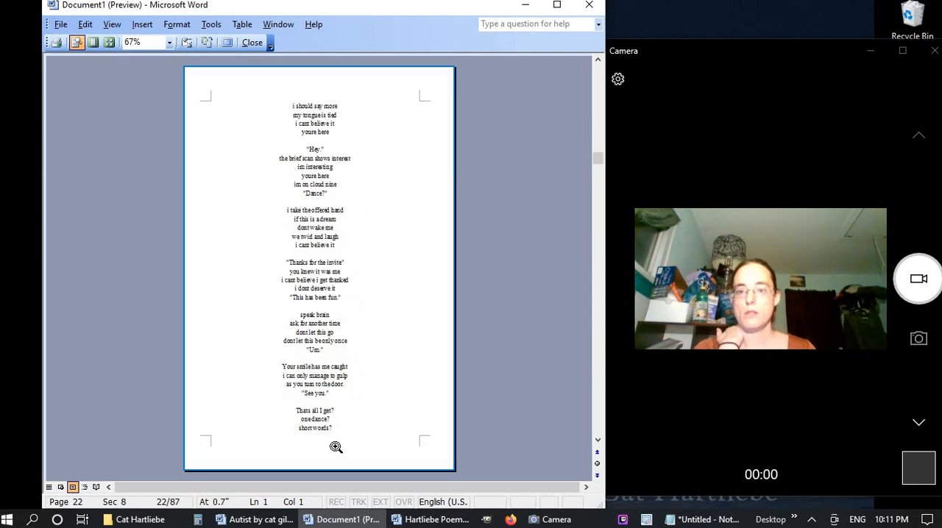
scroll(335, 447, "up", 2)
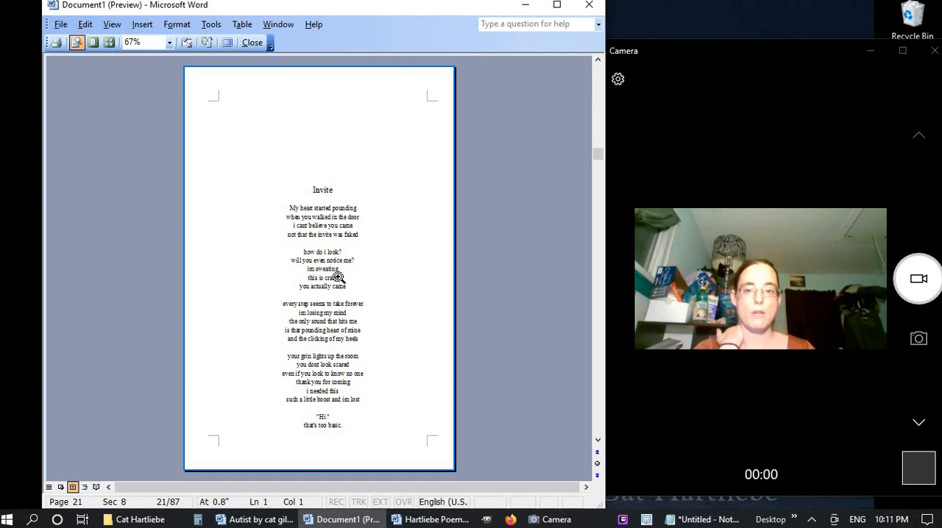
scroll(322, 239, "down", 2)
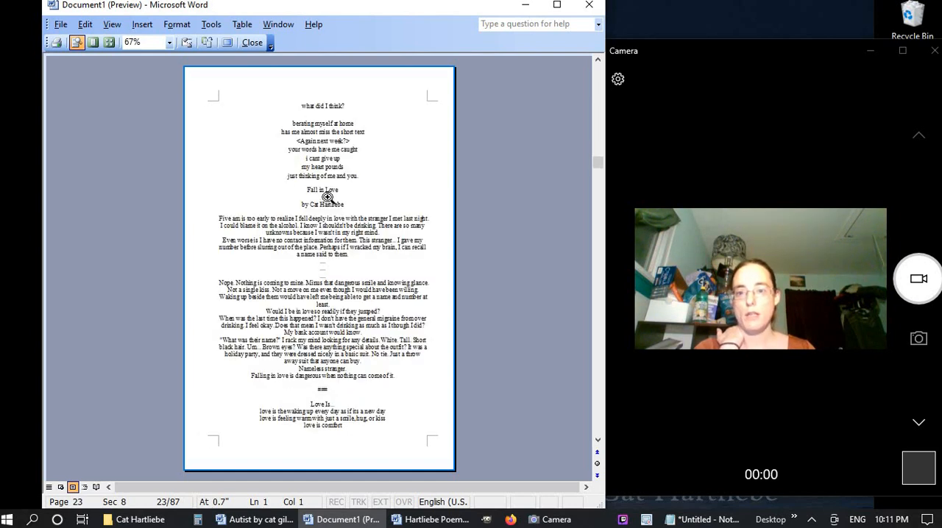
left_click(259, 43)
Start "Fall in Love" on a new page, add the blank spacing lines above it, and apply the "title" style to the heading
scroll(274, 352, "down", 15)
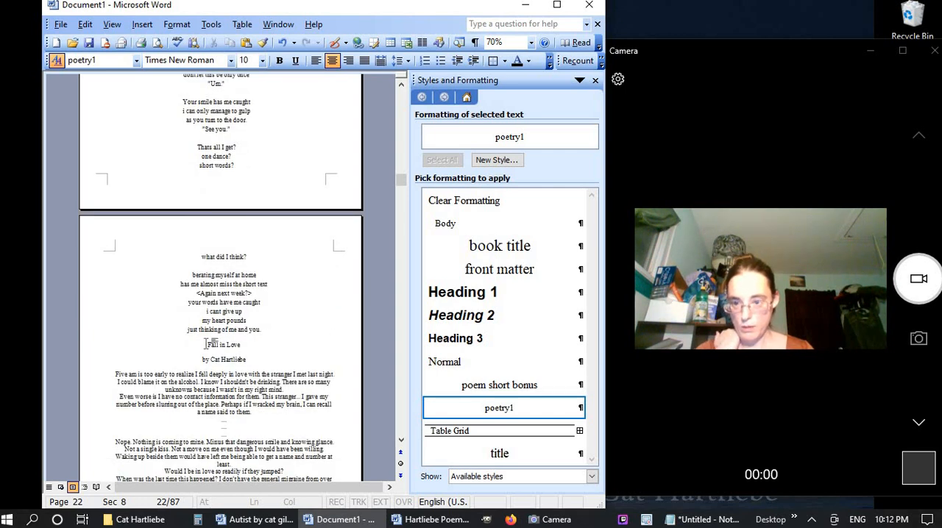
left_click(207, 343)
key("ctrl+Return")
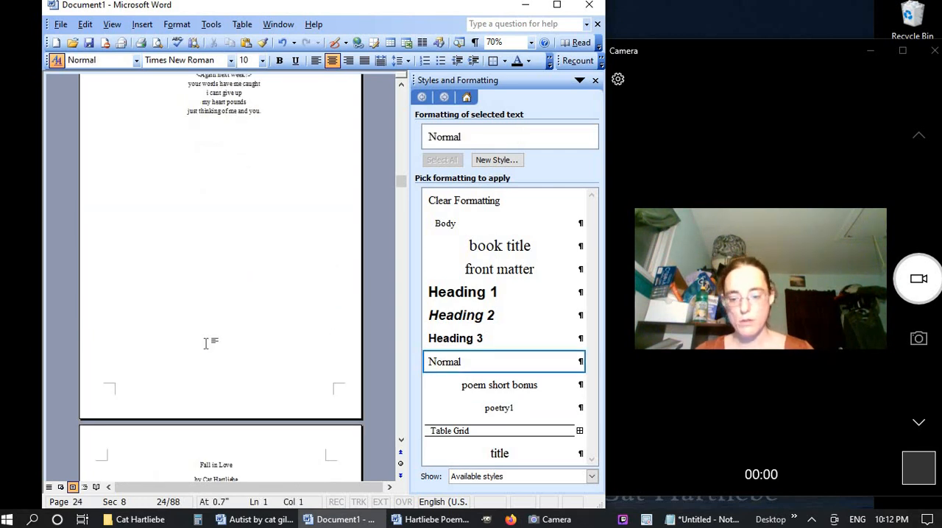
key("Return")
key("Return")
key("Return")
key("Return")
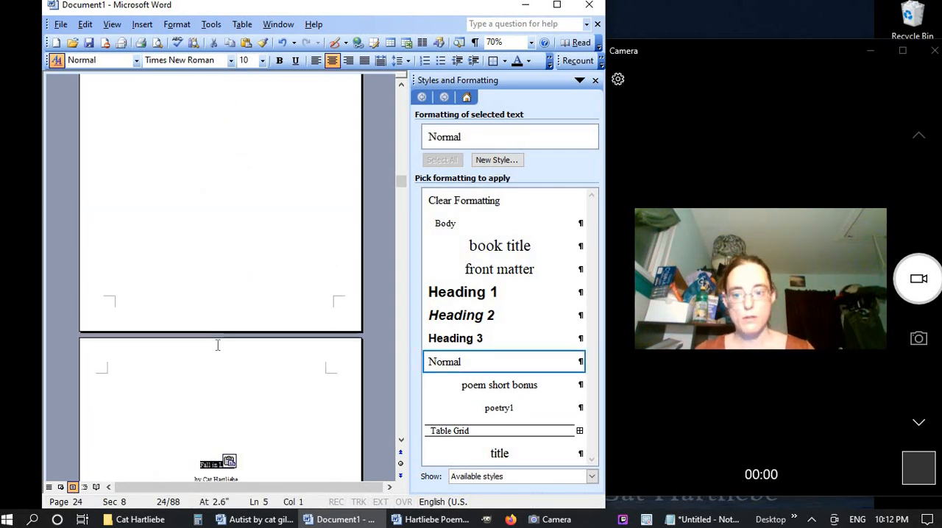
left_click(500, 453)
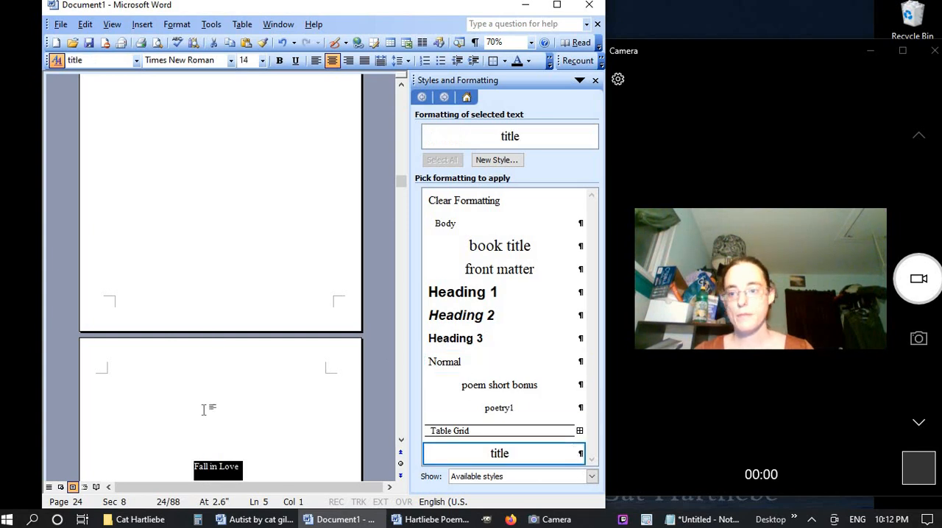
Apply the "poem short bonus" style to the author byline under "Fall in Love"
scroll(203, 410, "down", 5)
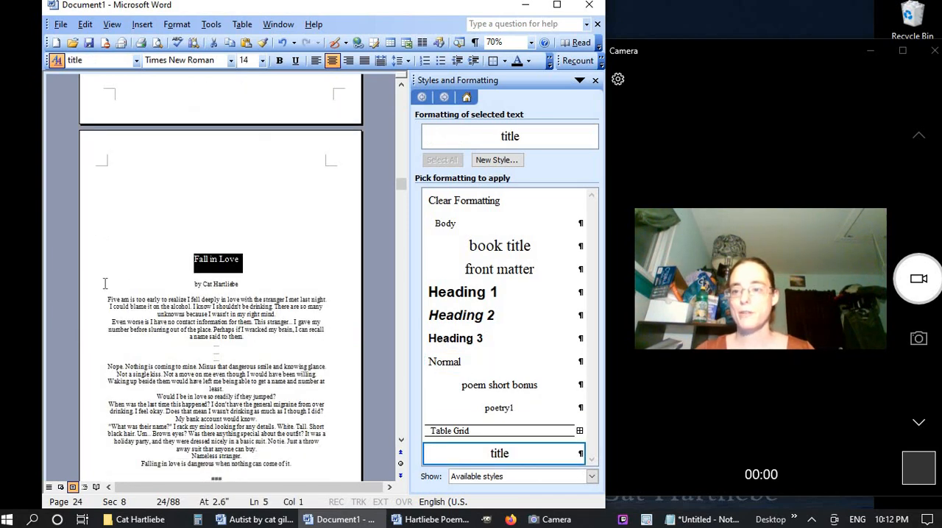
left_click(93, 286)
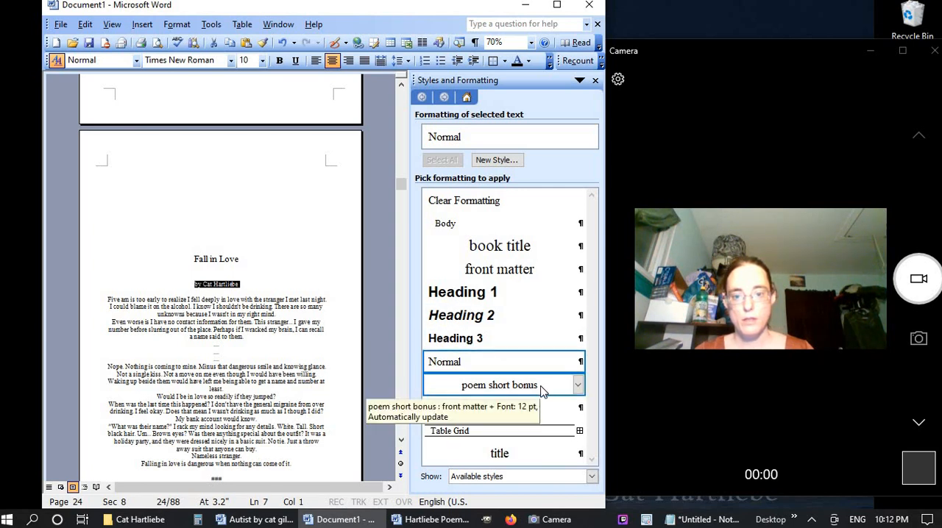
left_click(501, 385)
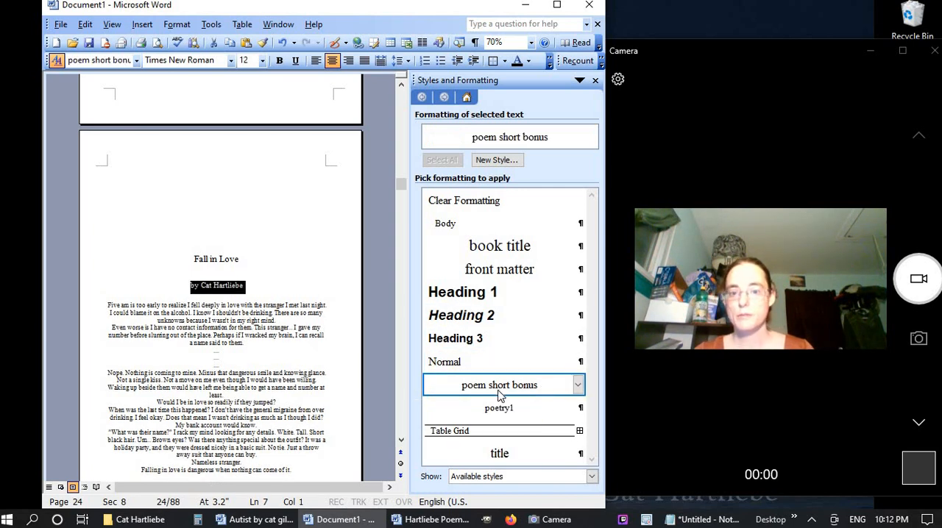
left_click(236, 262)
left_click(234, 286)
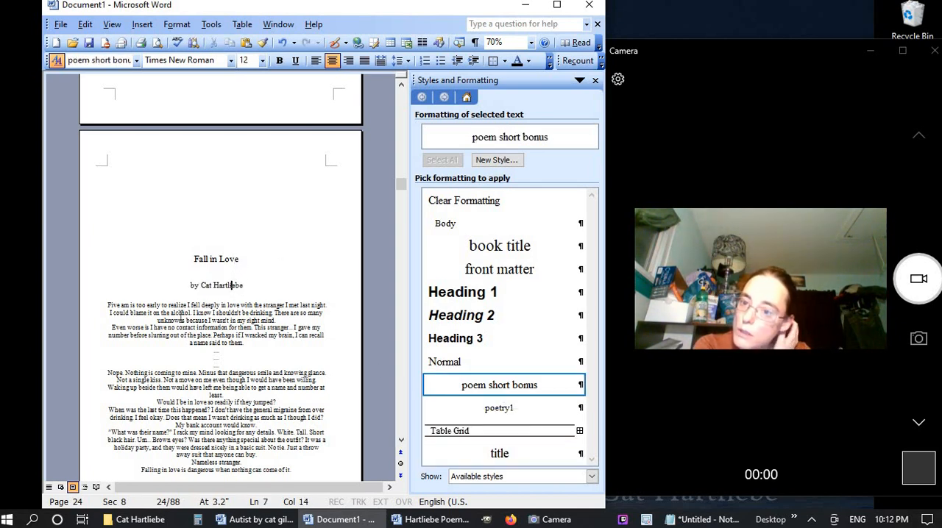
Apply the "Body" style to the whole story text of "Fall in Love"
left_click_drag(86, 308, 76, 477)
left_click_drag(133, 412, 139, 359)
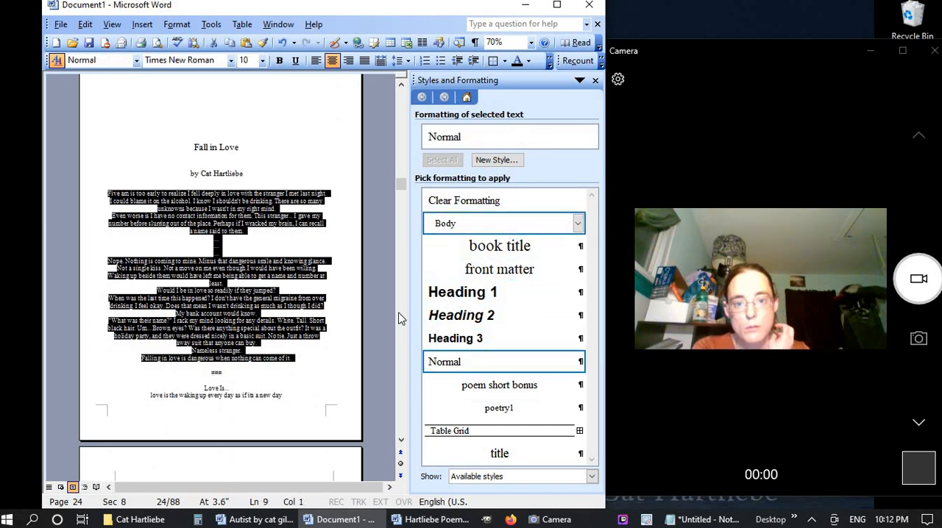
left_click(456, 223)
Replace the ### separator after "Fall in Love" with a single page break so "Love Is..." starts on a new page
left_click(257, 398)
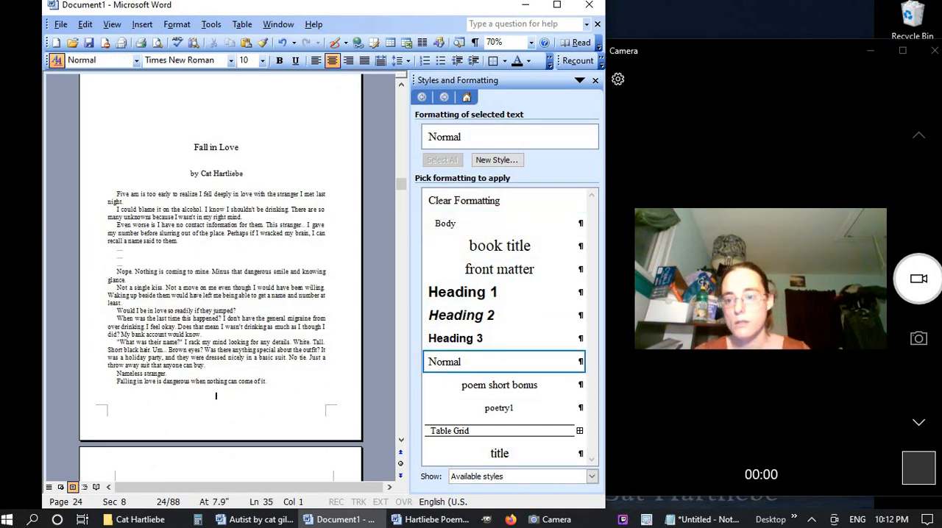
key("Down")
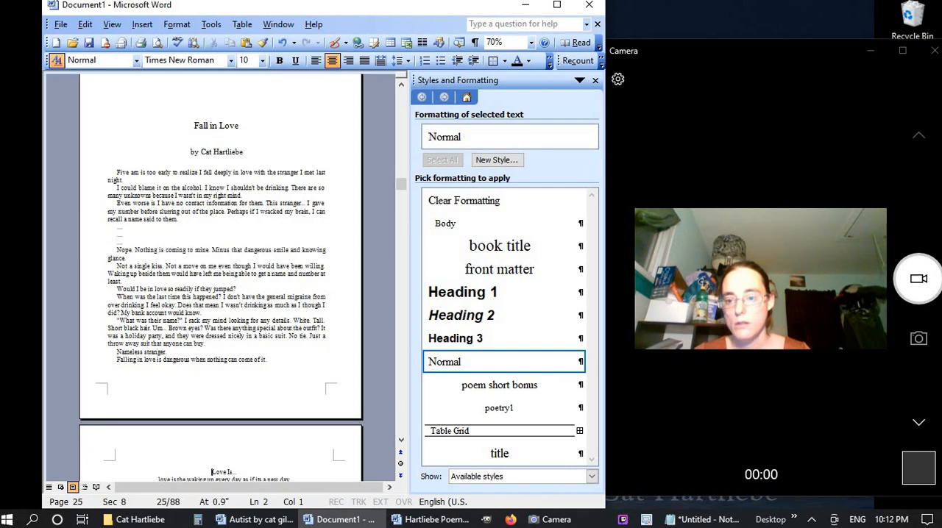
key("ctrl+Return")
key("Up")
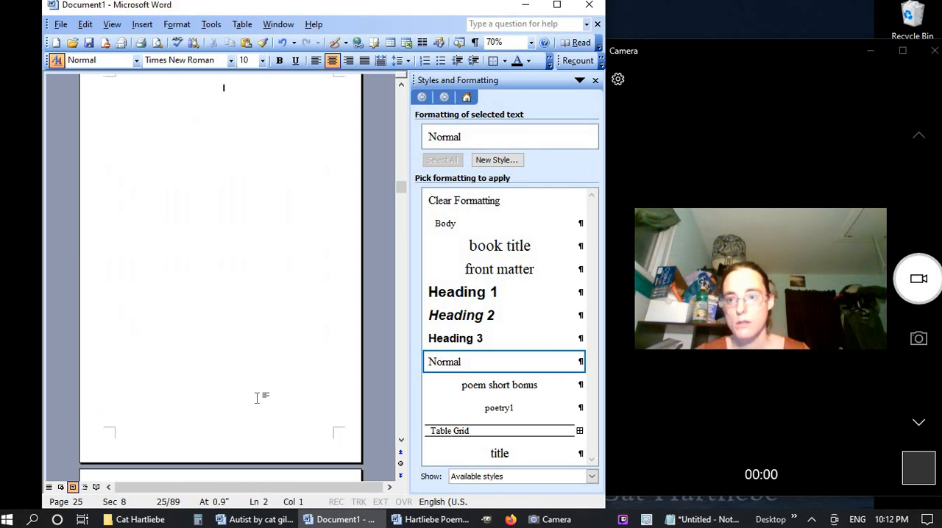
key("Up")
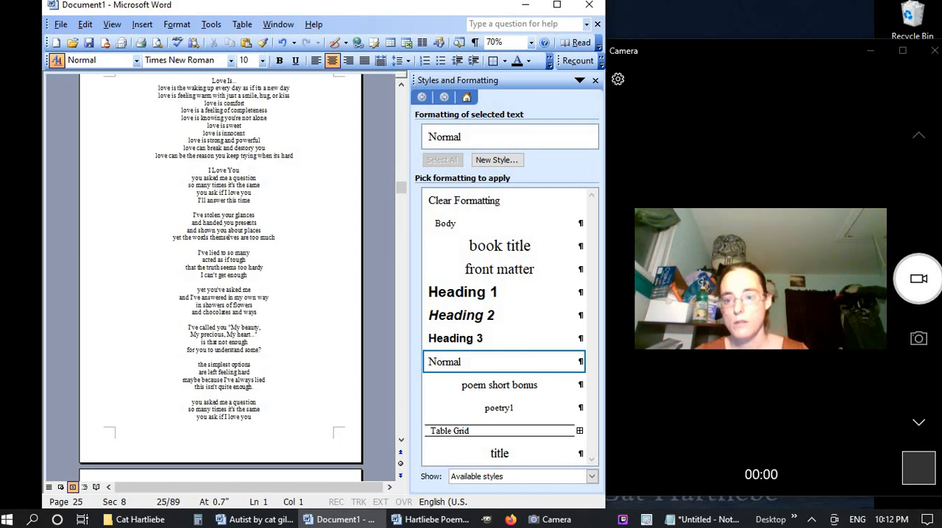
key("BackSpace")
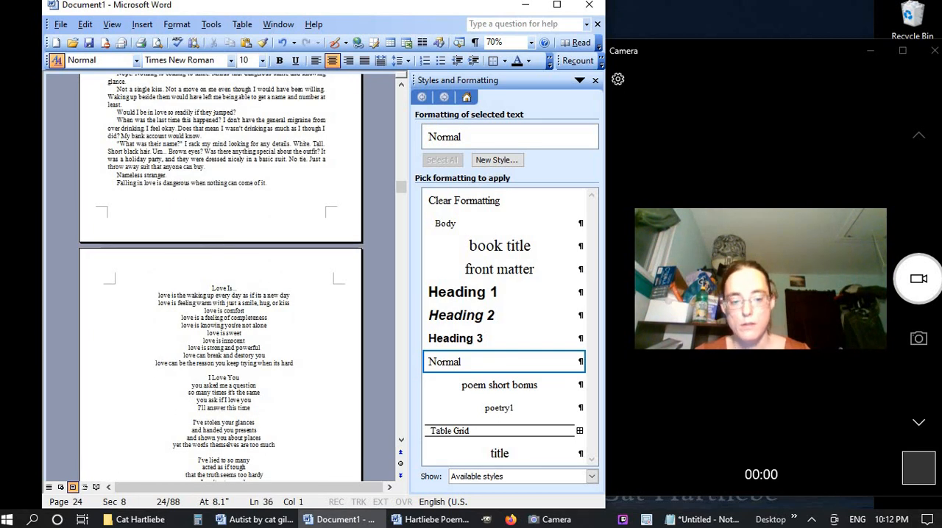
Paste the blank spacing lines above "Love Is..." and apply the "title" style to the heading
left_click(164, 286)
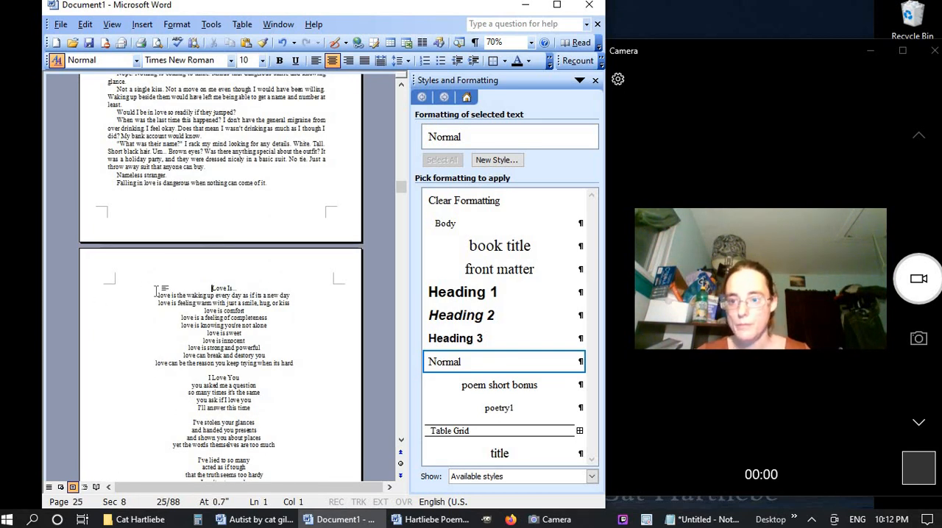
key("ctrl+v")
left_click(97, 375)
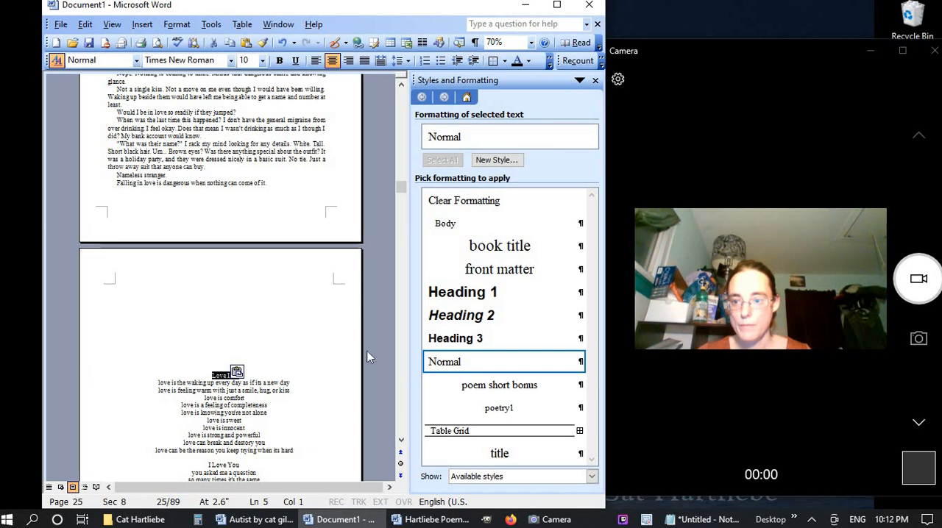
left_click(515, 454)
scroll(125, 329, "down", 5)
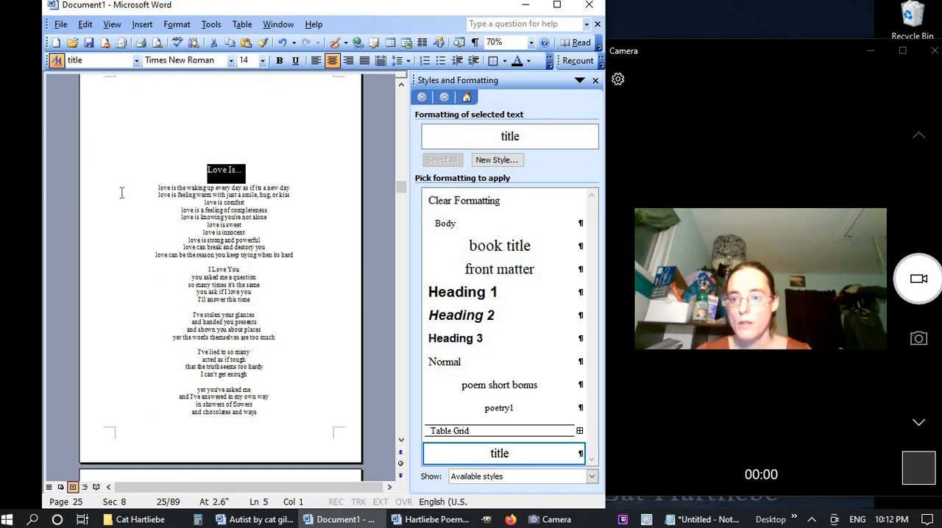
Apply the "poetry1" style to all the poem lines under "Love Is..."
left_click_drag(96, 193, 92, 267)
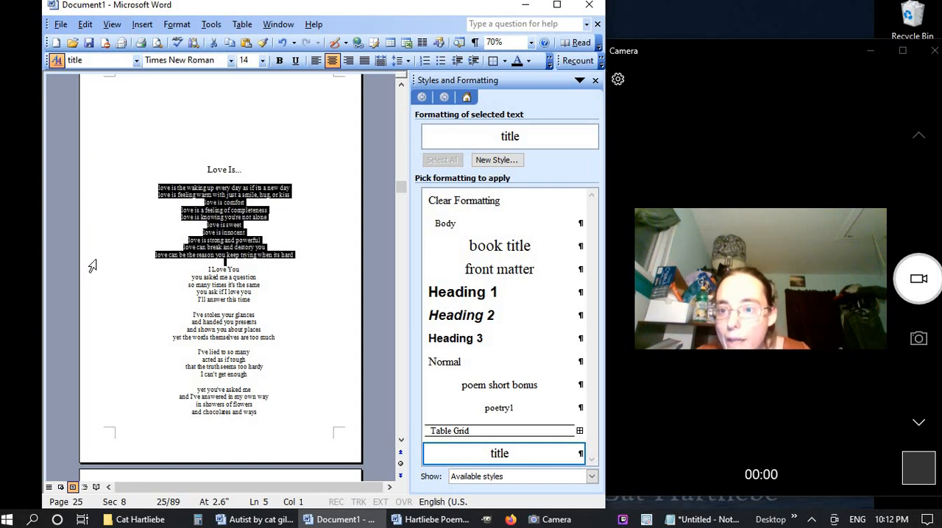
left_click(522, 409)
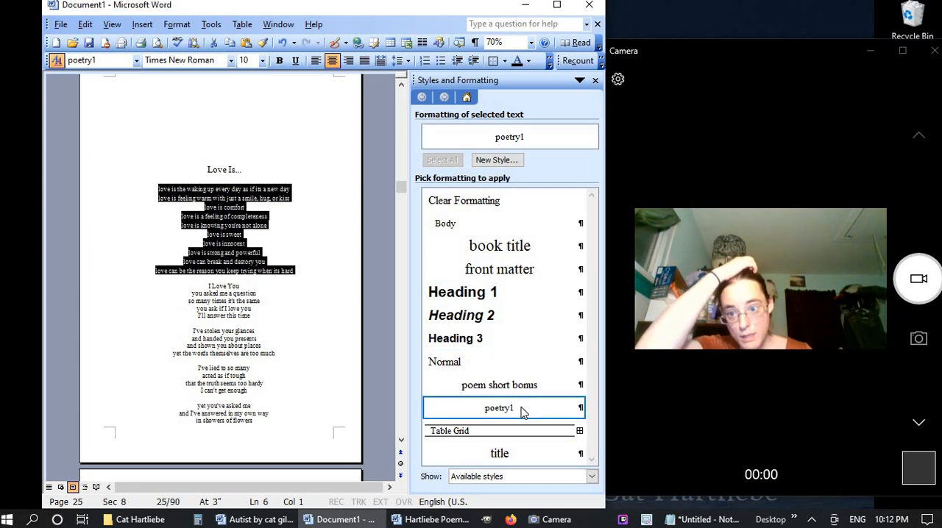
left_click(311, 247)
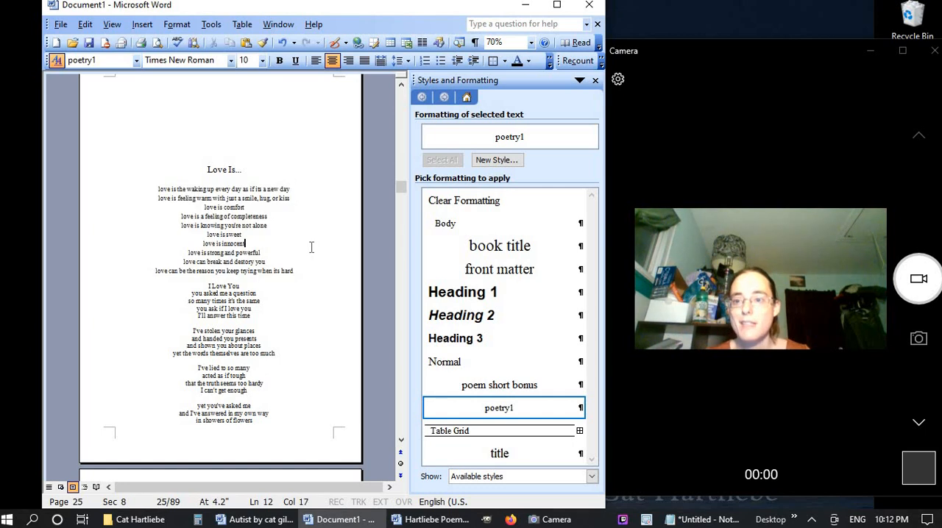
Start a new left-aligned paragraph style named "poetry2", based on "poetry1", from the "Love Is..." poem lines
left_click_drag(139, 193, 134, 234)
left_click(137, 194)
left_click_drag(138, 194, 142, 281)
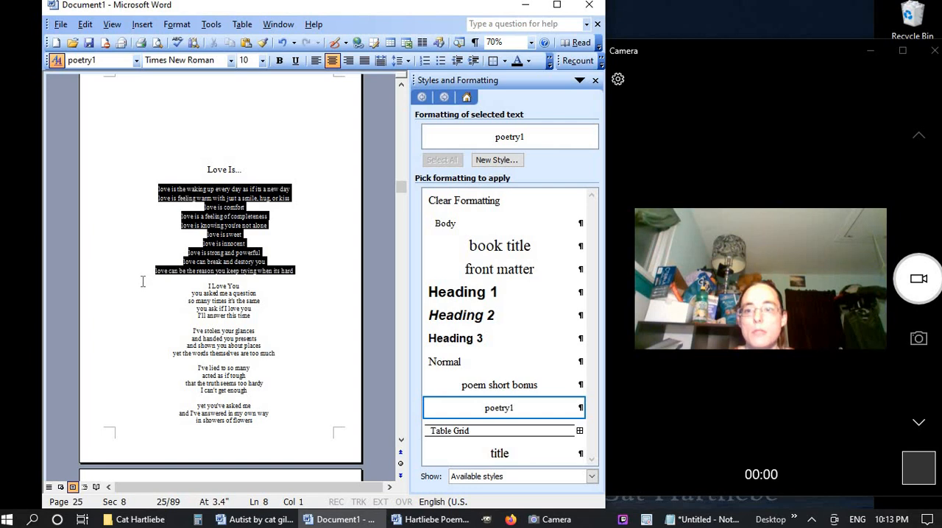
left_click(496, 160)
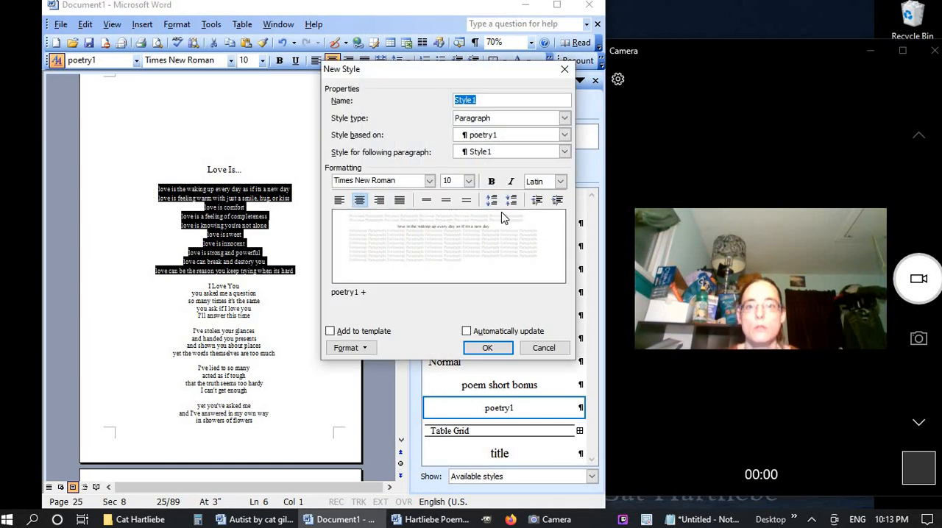
type("poetry2")
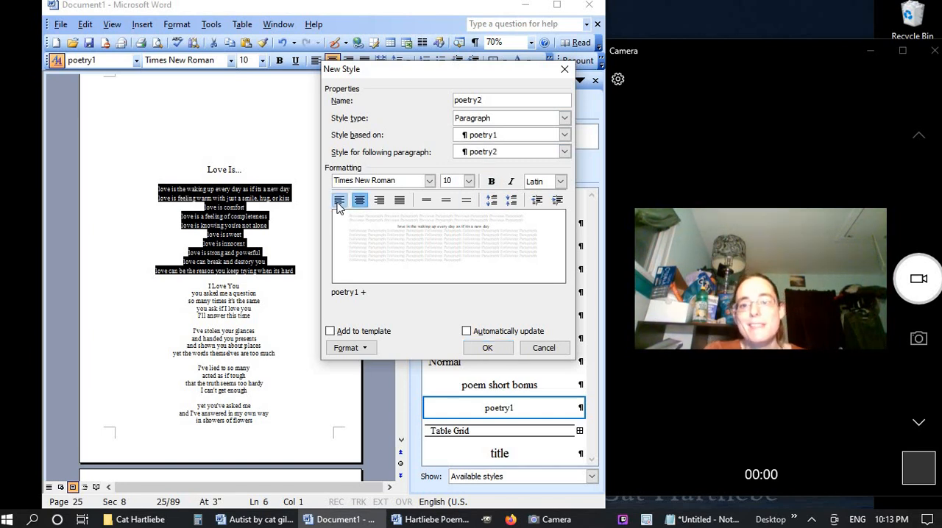
left_click(338, 206)
Give the new "poetry2" style a 0.35" left indent and automatic updating, and apply it to the "Love Is..." poem lines
left_click(353, 352)
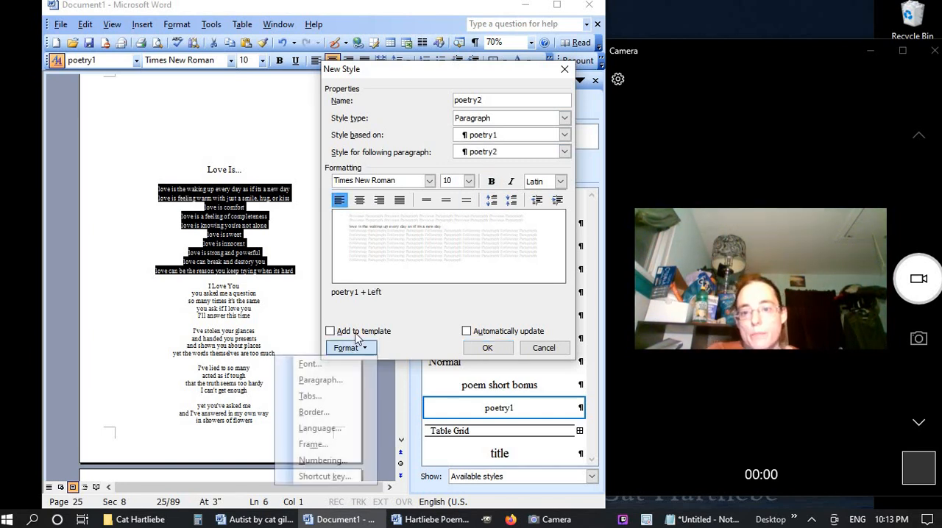
left_click(350, 382)
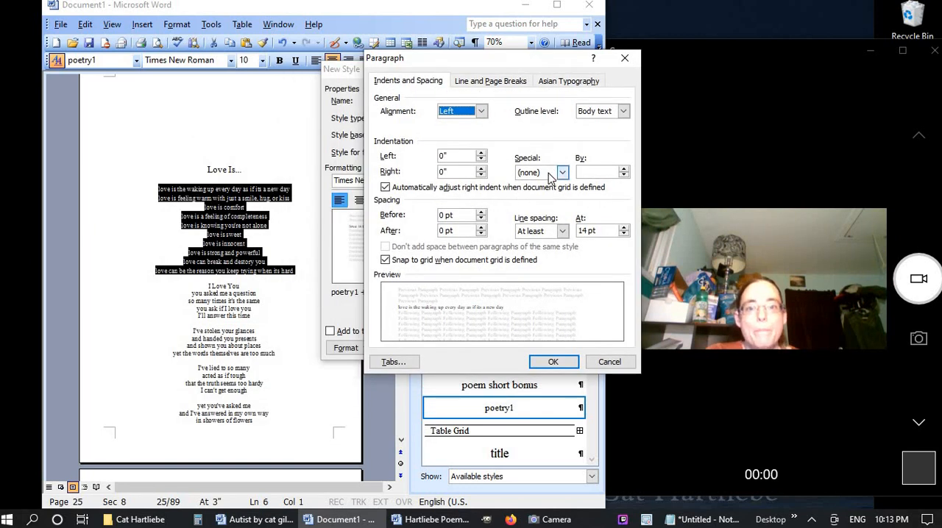
left_click(444, 156)
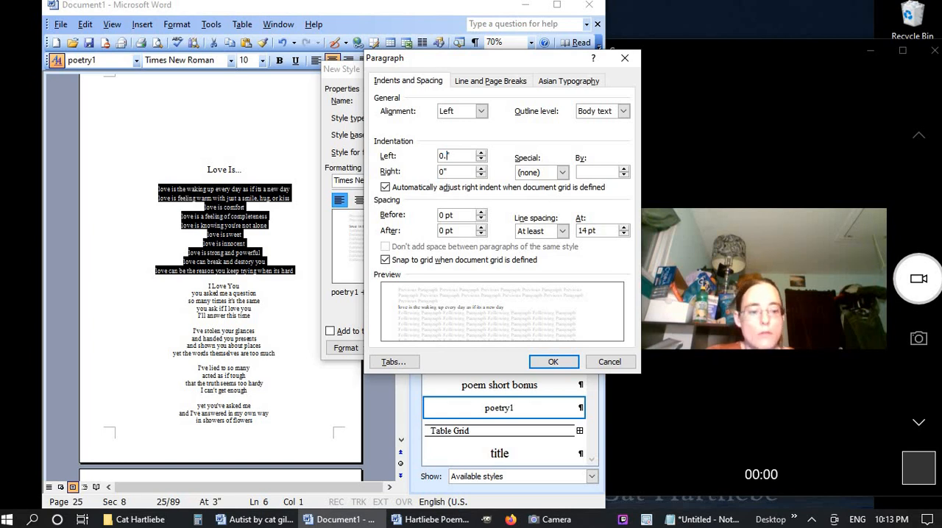
left_click(553, 362)
left_click(500, 332)
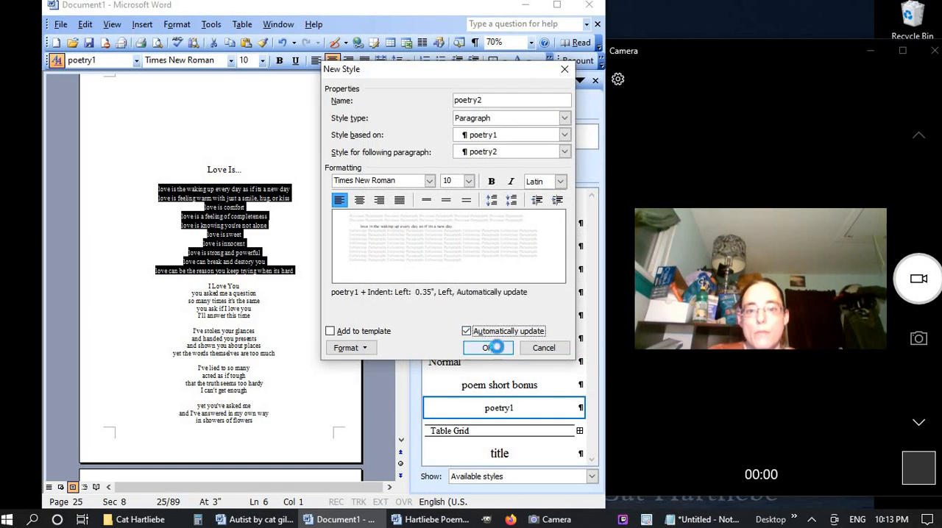
left_click(487, 348)
left_click(515, 409)
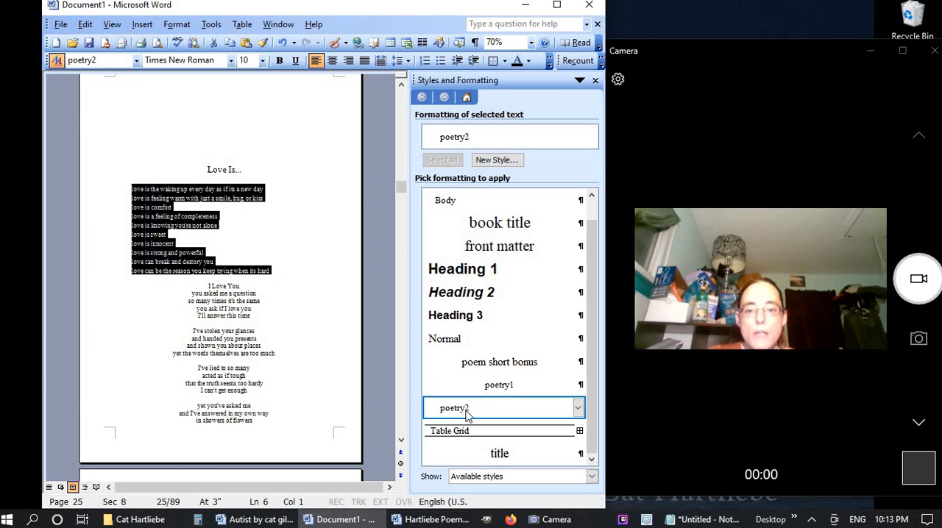
Set the left indent of the "poetry2" style to 0.4" and check the "Love Is..." page in print preview
right_click(526, 410)
left_click(471, 445)
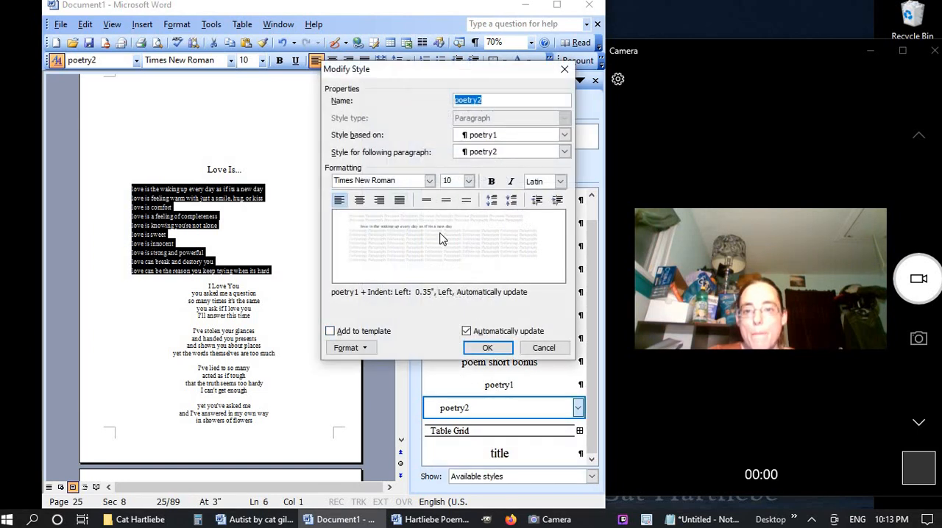
left_click(361, 347)
left_click(331, 381)
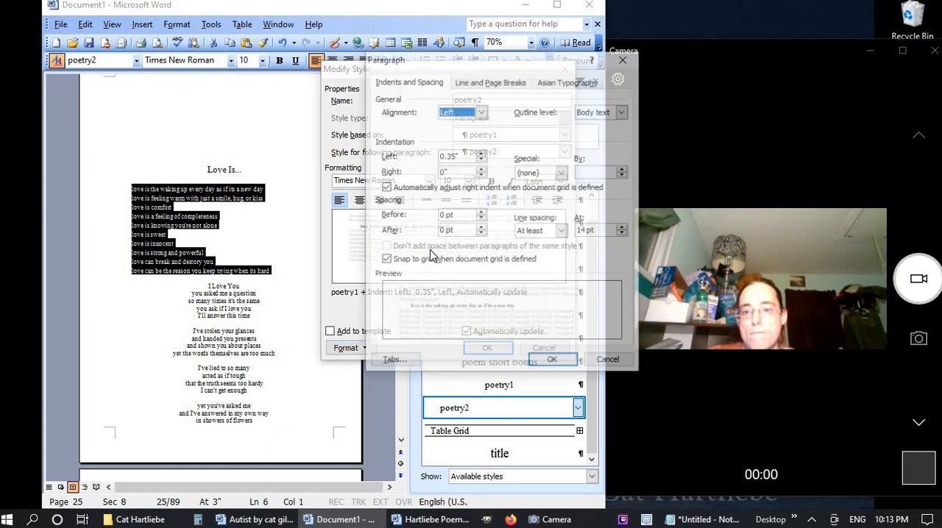
left_click(455, 153)
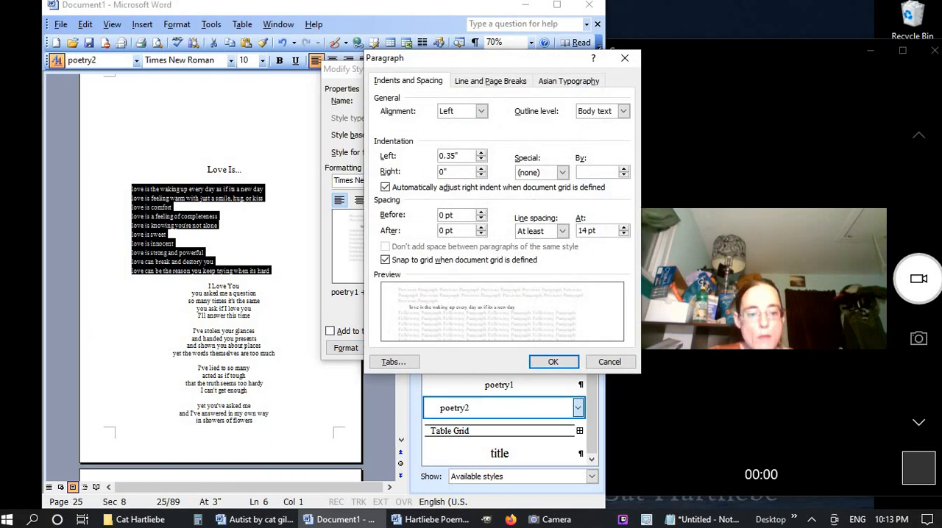
left_click(553, 361)
left_click(486, 345)
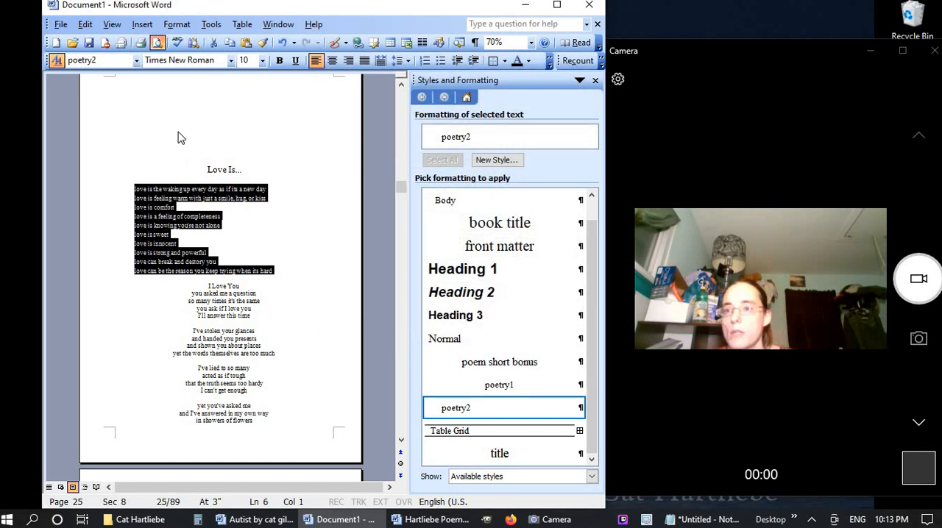
left_click(157, 42)
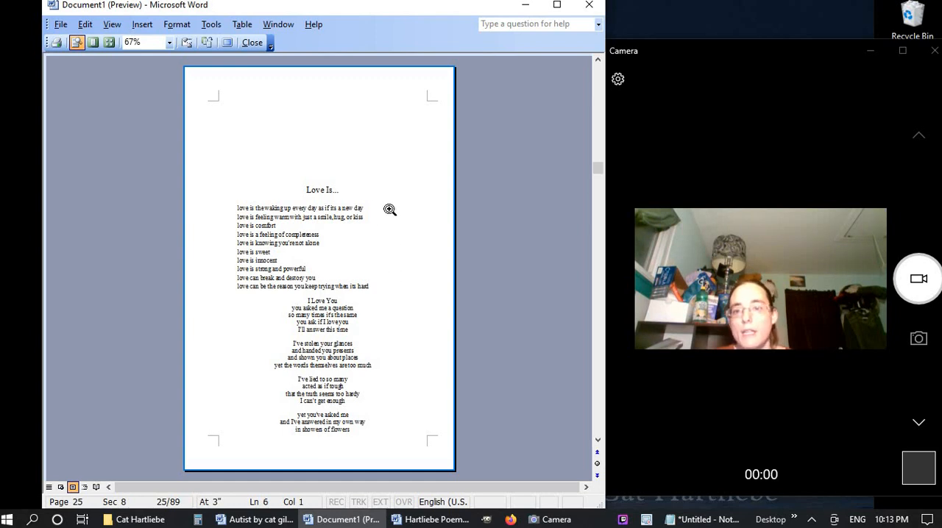
left_click(252, 43)
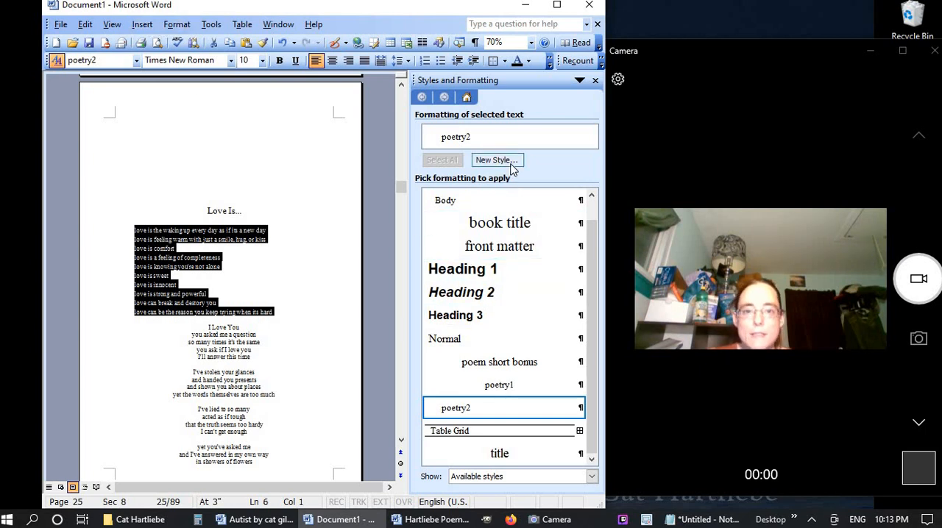
Set the left indent of the "poetry2" style to 0.475"
right_click(507, 412)
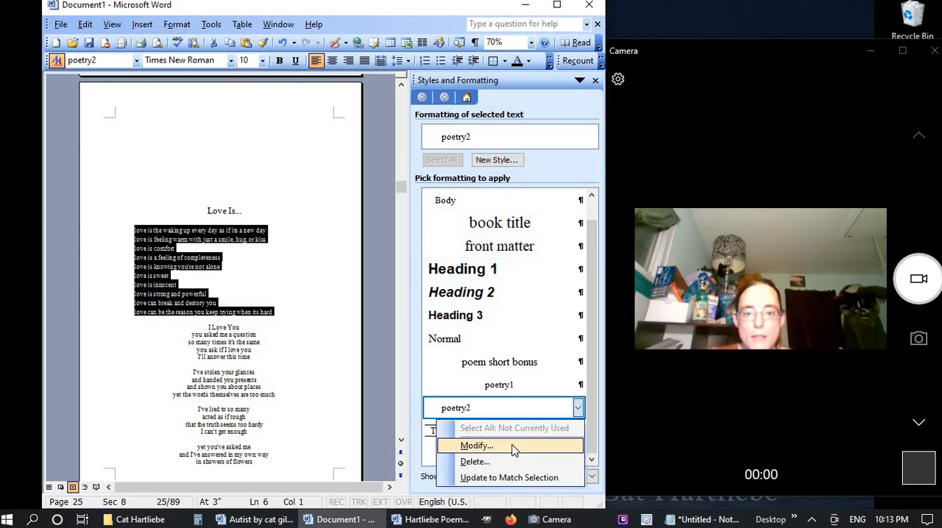
left_click(513, 448)
left_click(368, 349)
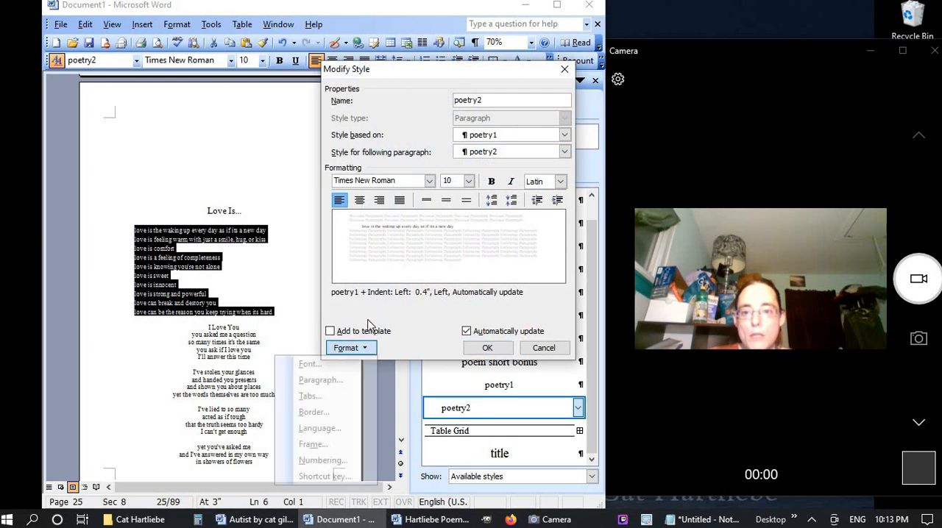
left_click(324, 381)
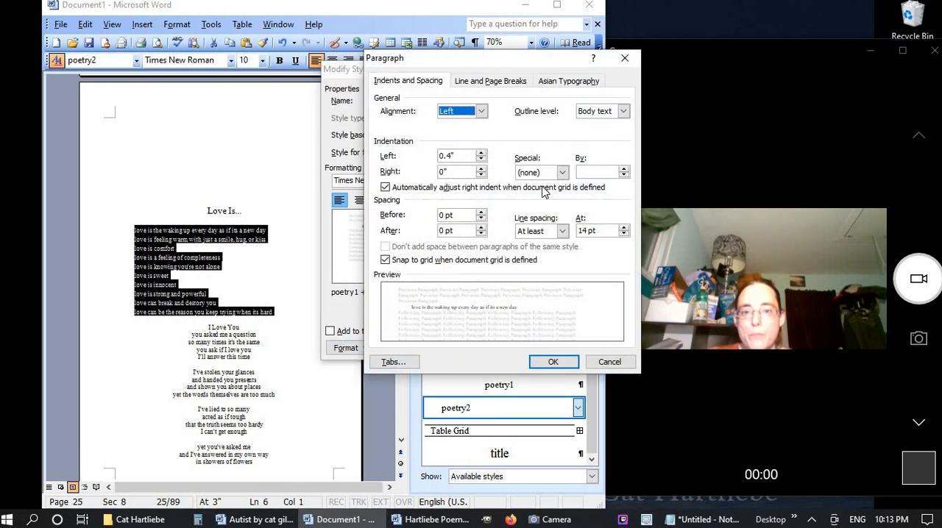
left_click(450, 155)
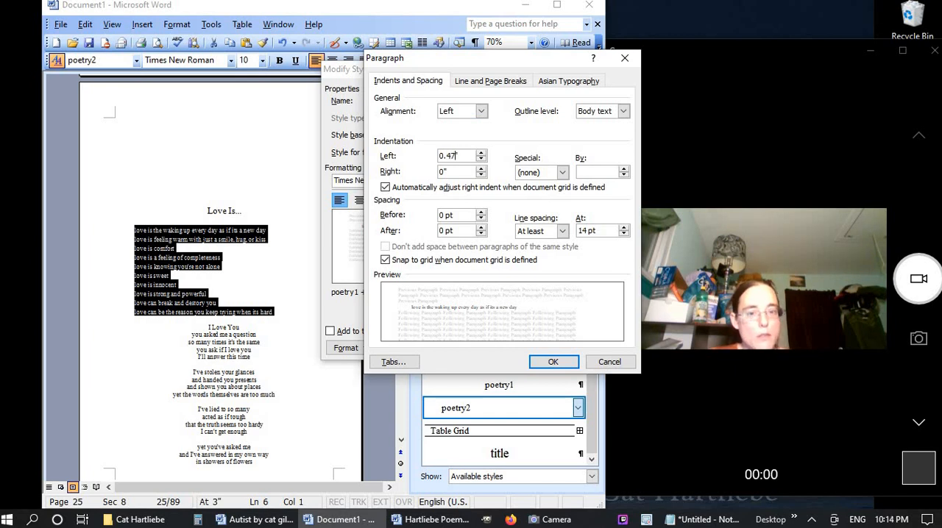
left_click(555, 361)
left_click(493, 350)
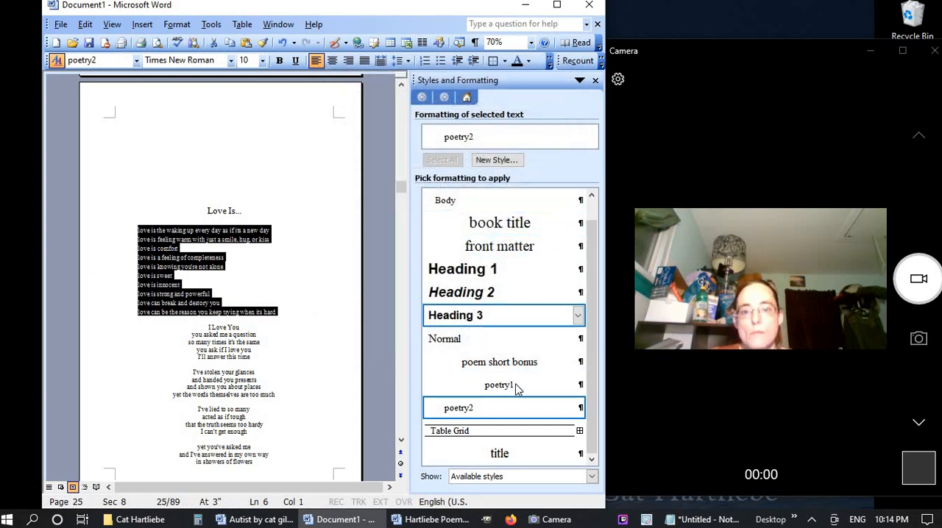
Modify the "poetry2" style to use a 0.5" left indent
left_click(578, 407)
left_click(459, 444)
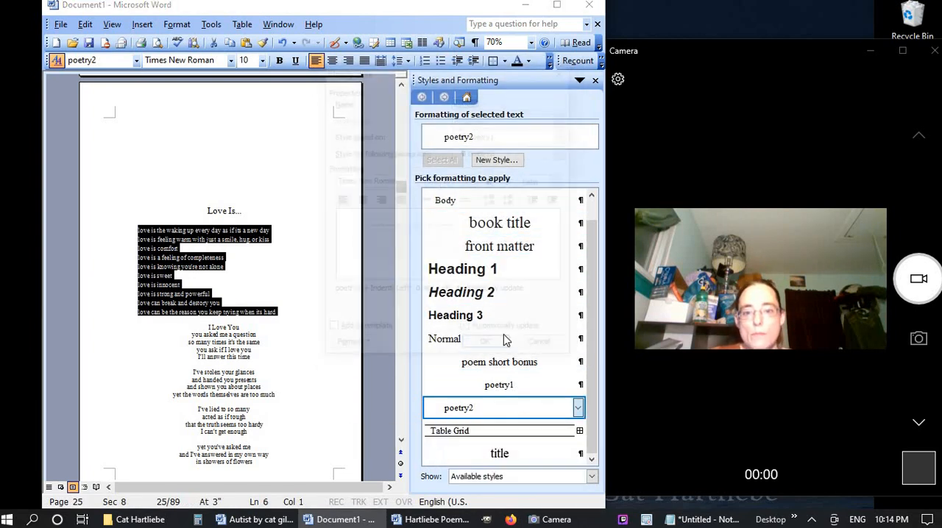
left_click(362, 348)
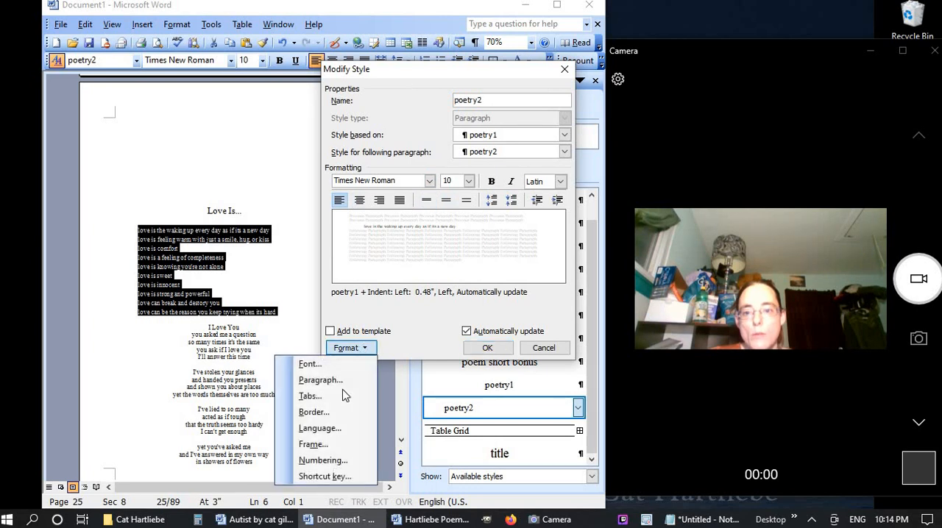
left_click(342, 381)
left_click(449, 155)
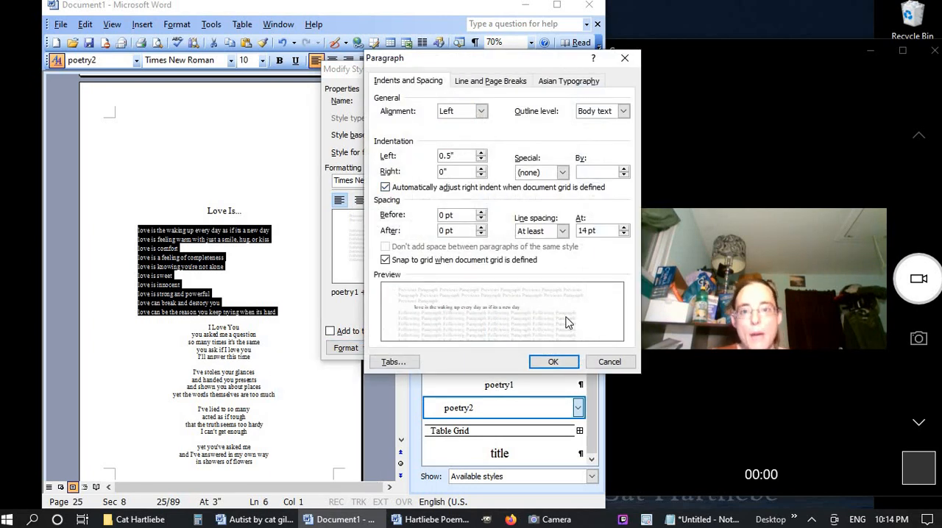
left_click(553, 362)
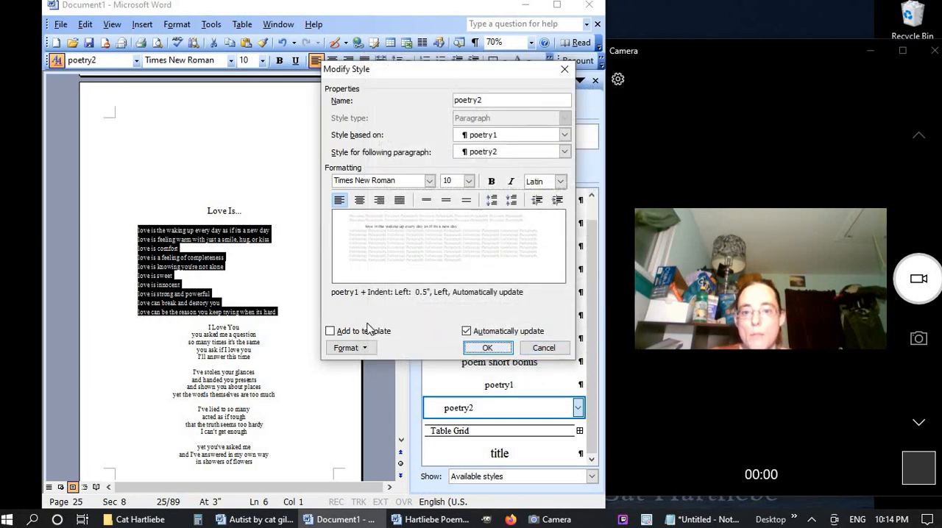
left_click(488, 350)
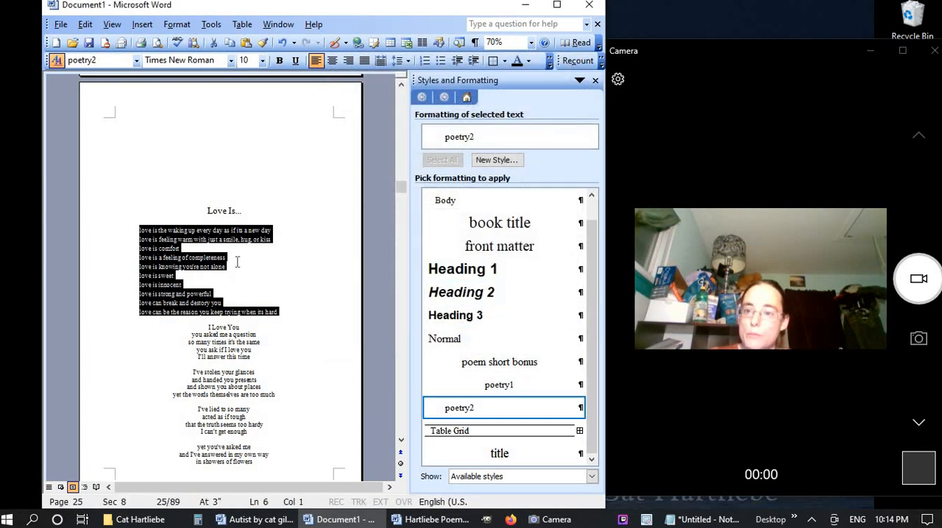
Start the "I Love You" poem on a new page and apply the "title" style to its heading
left_click(207, 327)
key("ctrl+Return")
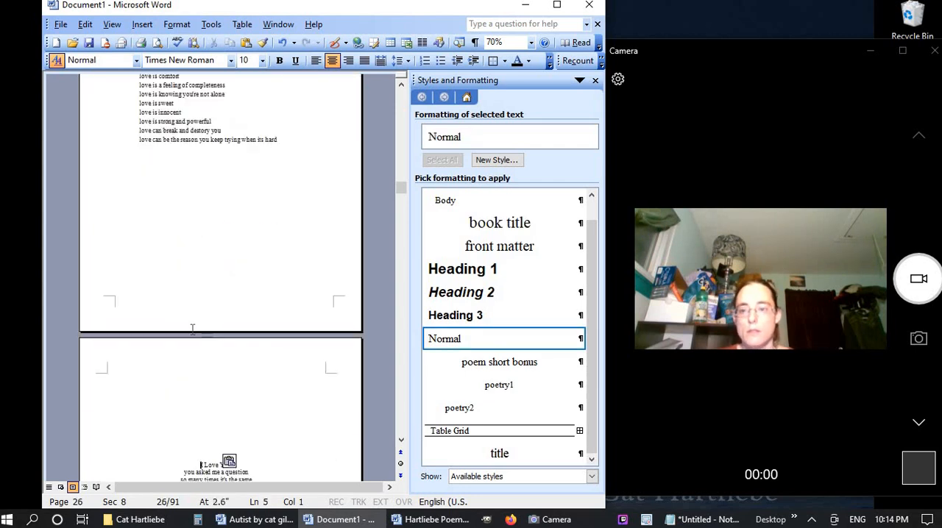
scroll(125, 356, "down", 3)
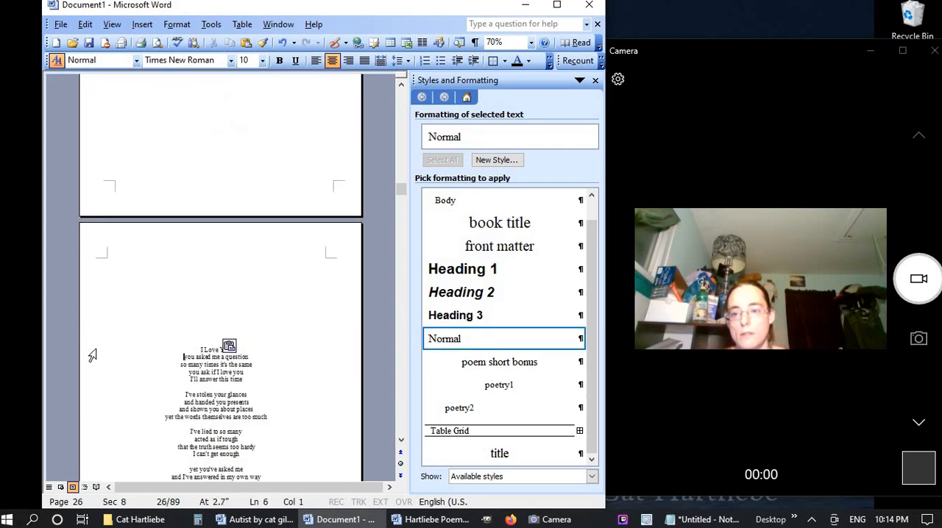
left_click(94, 350)
left_click(498, 453)
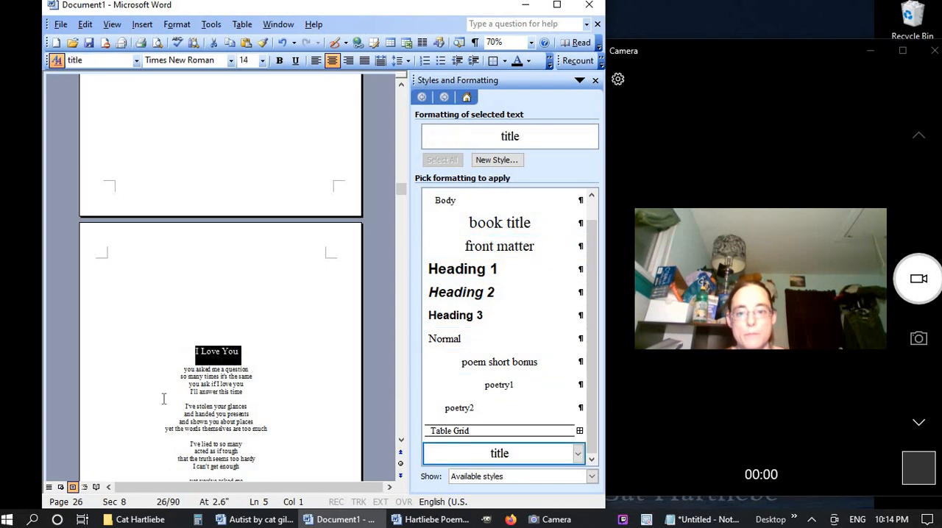
scroll(163, 399, "down", 5)
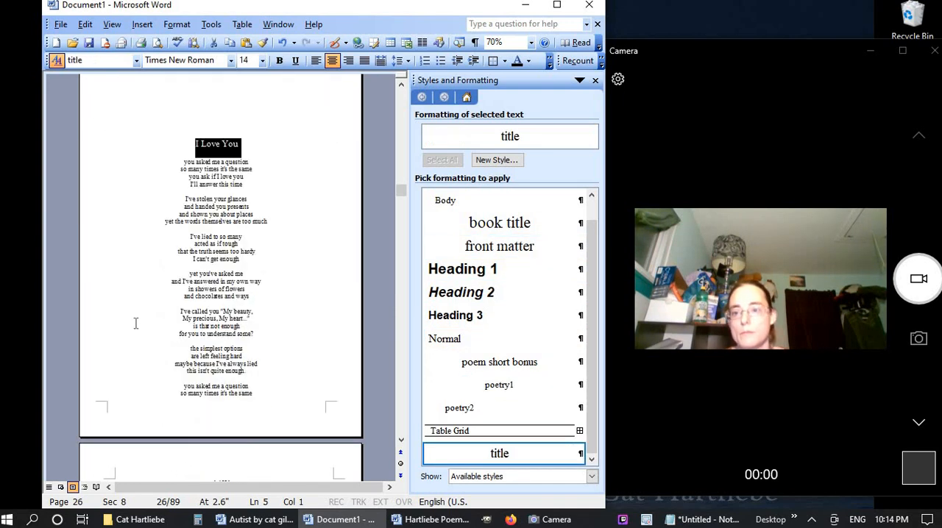
Delete the blank line between the "Fall in Love" story title and its byline
scroll(136, 323, "up", 20)
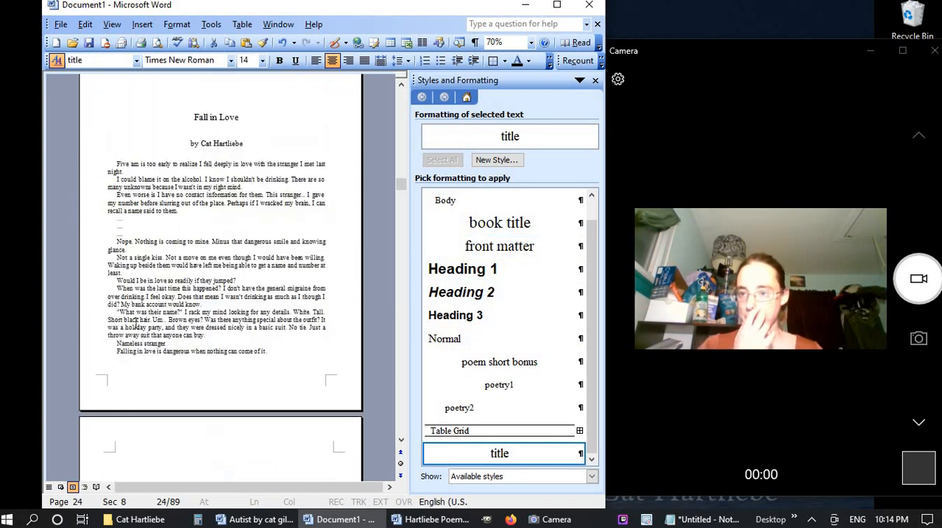
scroll(136, 323, "up", 3)
scroll(135, 323, "down", 2)
scroll(136, 323, "up", 5)
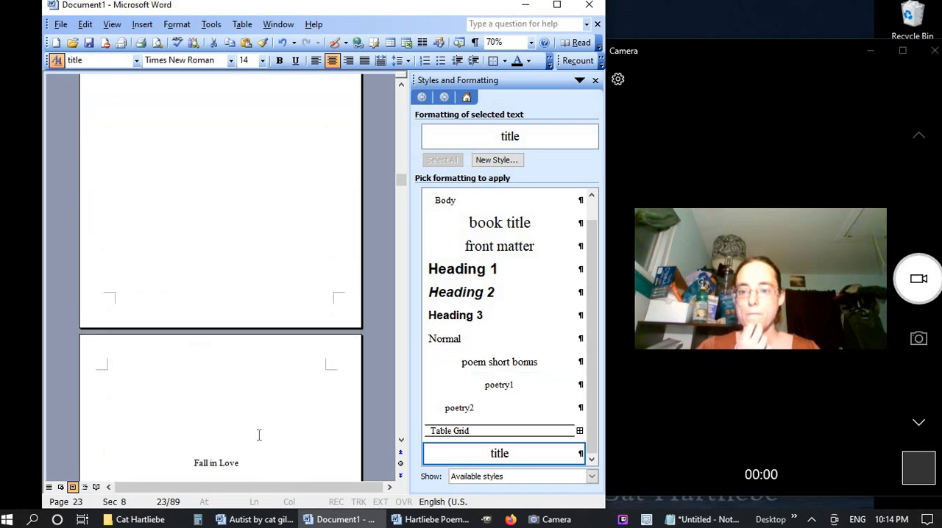
left_click(242, 421)
key("Down")
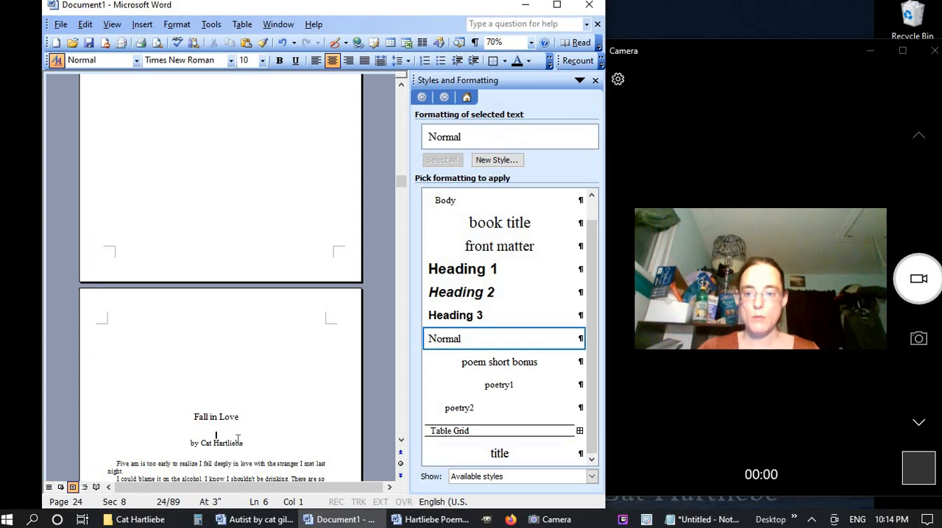
key("Delete")
Maximize the window and show the book from its first page in print preview with four pages side by side
scroll(321, 431, "up", 5)
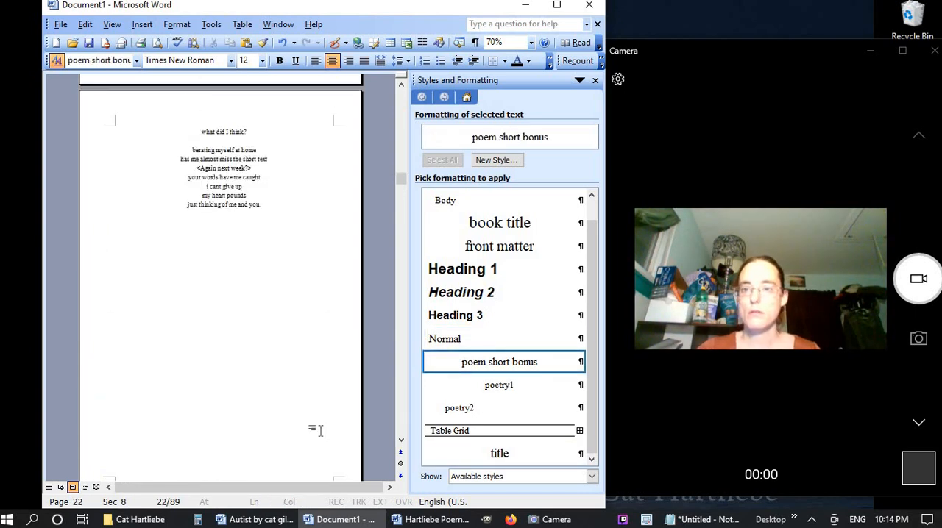
scroll(322, 429, "up", 2)
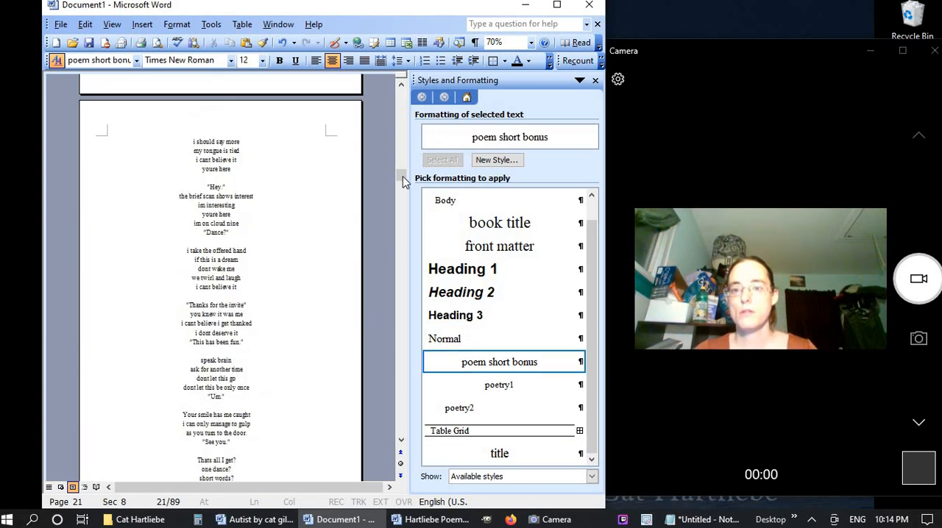
left_click_drag(401, 178, 155, 38)
scroll(221, 143, "up", 3)
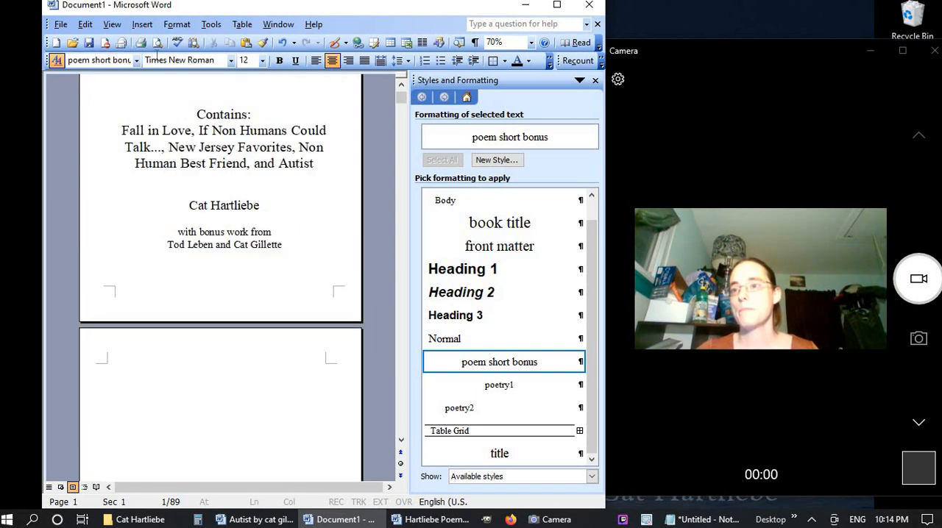
left_click(156, 42)
left_click(556, 5)
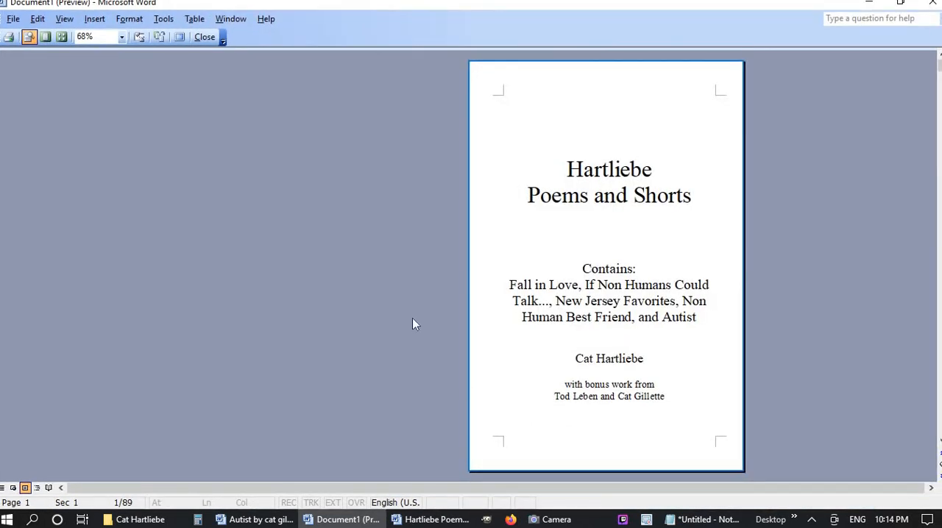
left_click(62, 37)
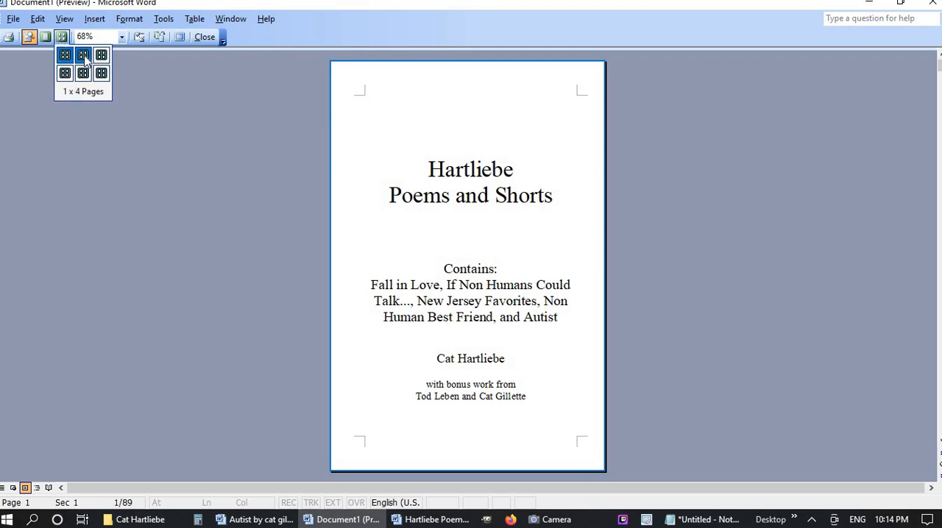
left_click(100, 57)
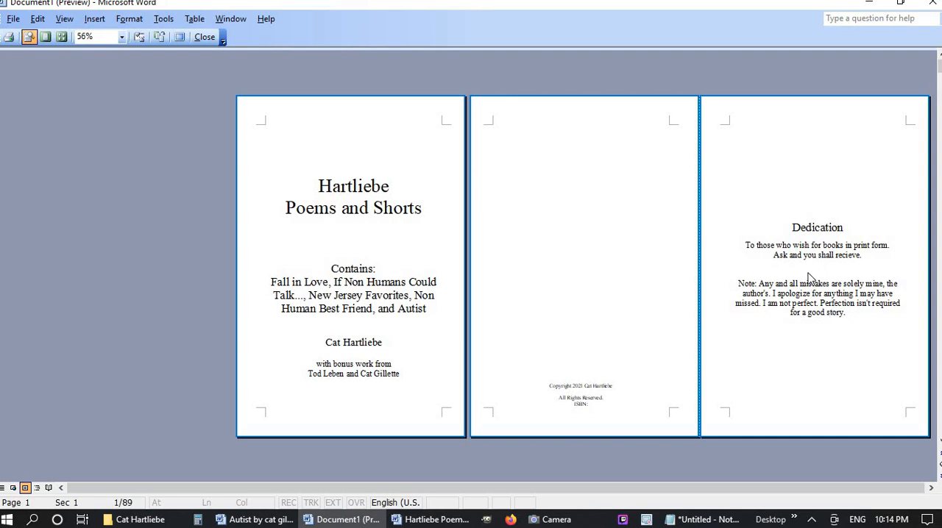
Review the layout of the front matter, contents tables and "Fall in Love" section pages in print preview, then close the preview
scroll(809, 278, "down", 2)
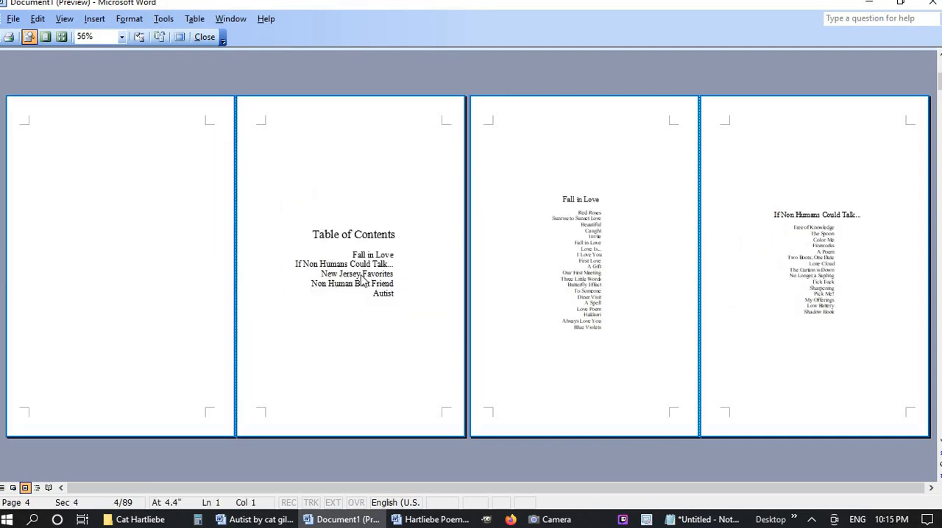
scroll(331, 284, "up", 2)
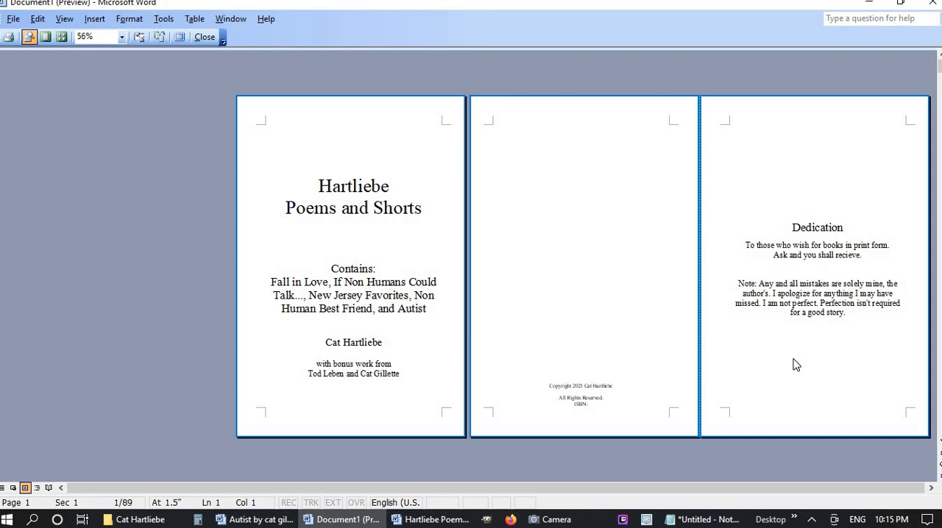
scroll(796, 365, "down", 2)
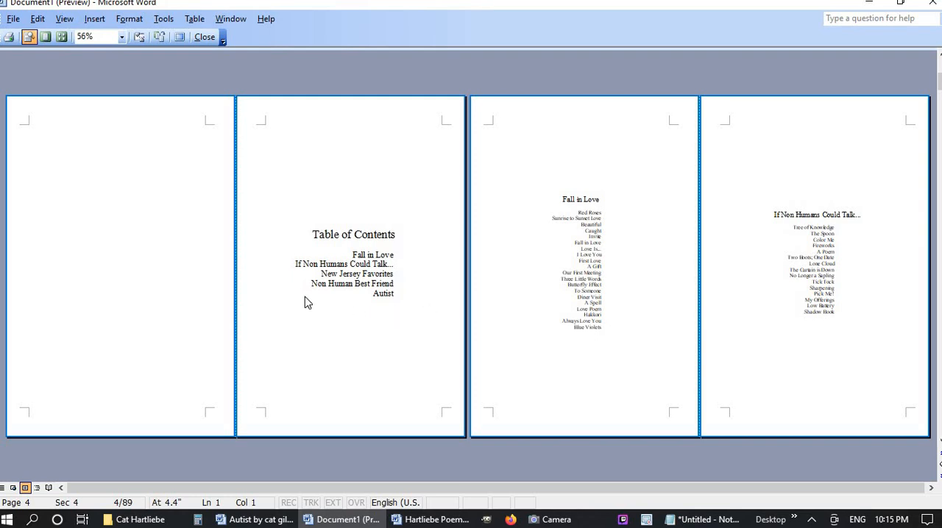
scroll(332, 304, "down", 2)
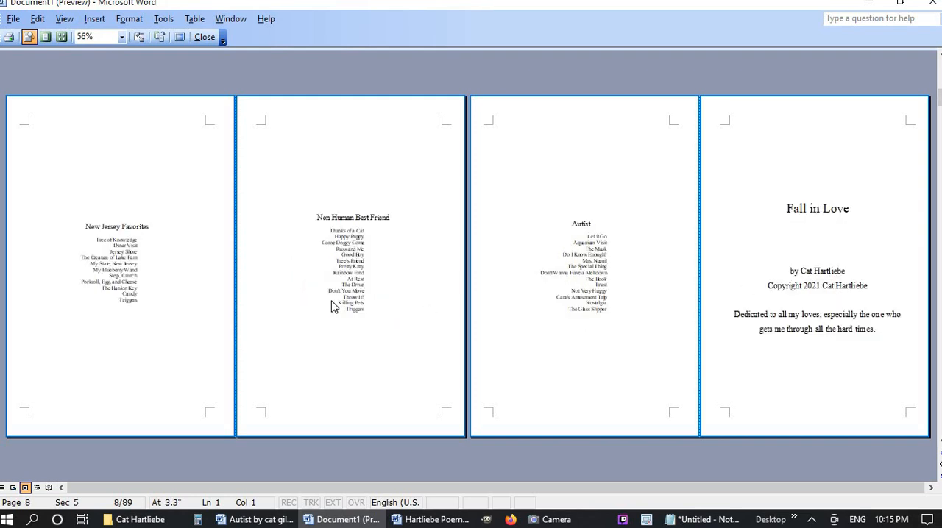
scroll(432, 314, "up", 2)
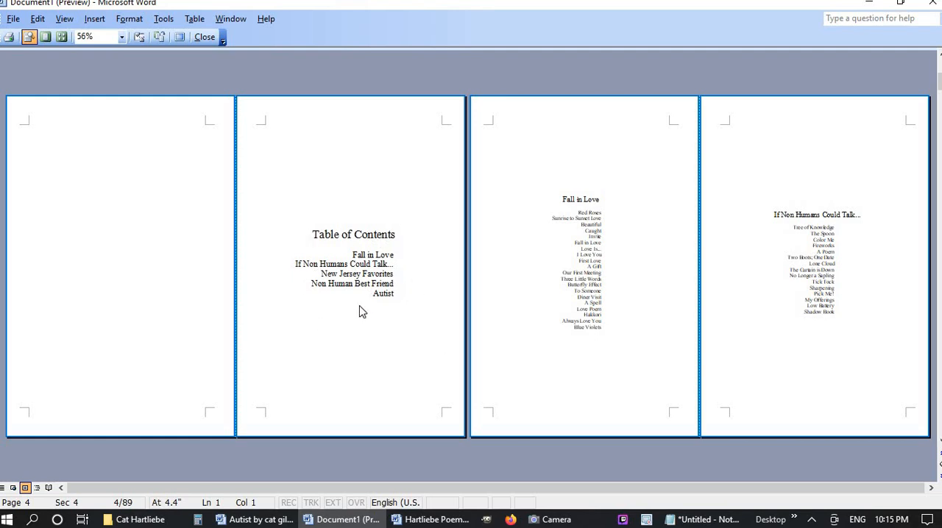
scroll(559, 264, "down", 2)
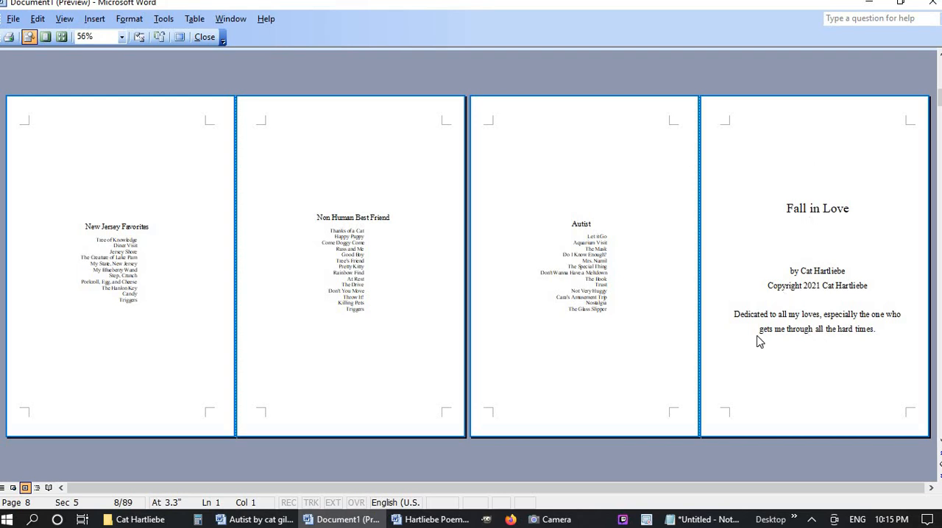
key("ctrl+Home")
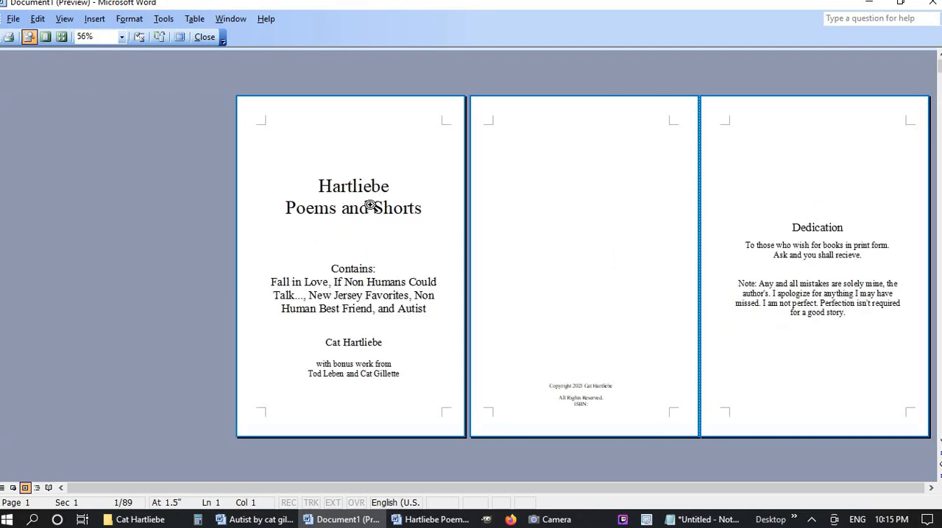
scroll(802, 259, "down", 2)
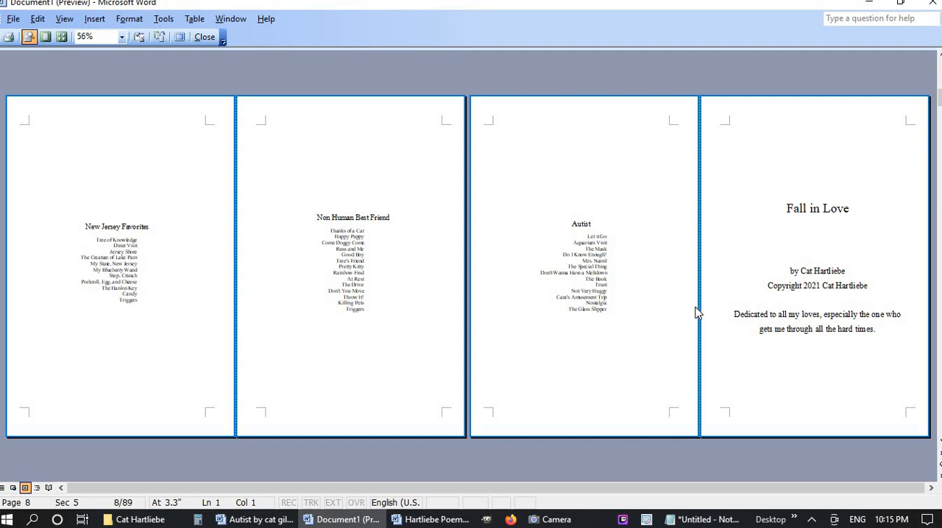
scroll(695, 313, "down", 2)
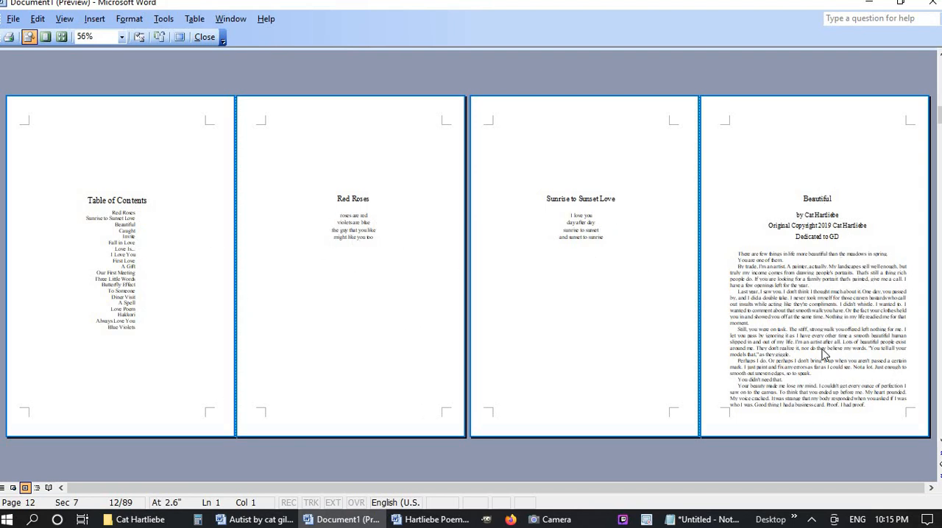
scroll(786, 265, "down", 1)
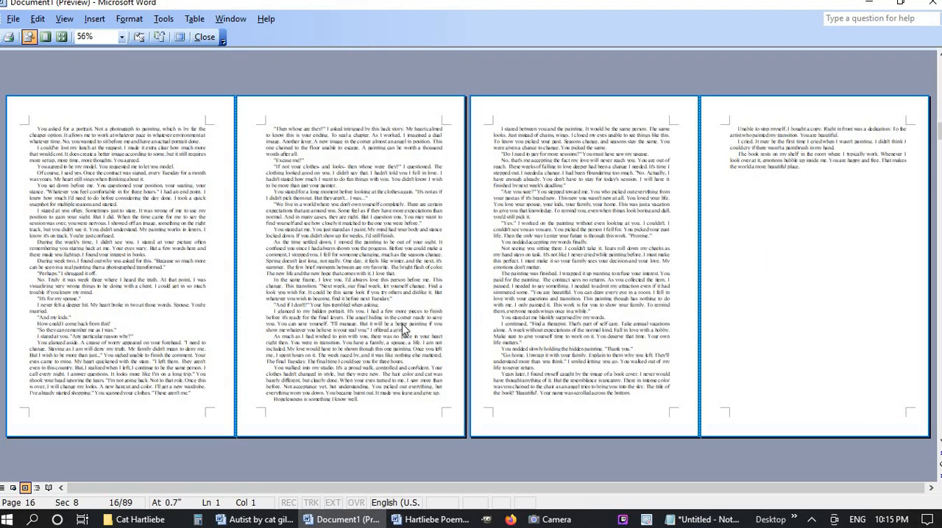
scroll(445, 334, "up", 1)
scroll(445, 333, "down", 1)
scroll(810, 275, "down", 1)
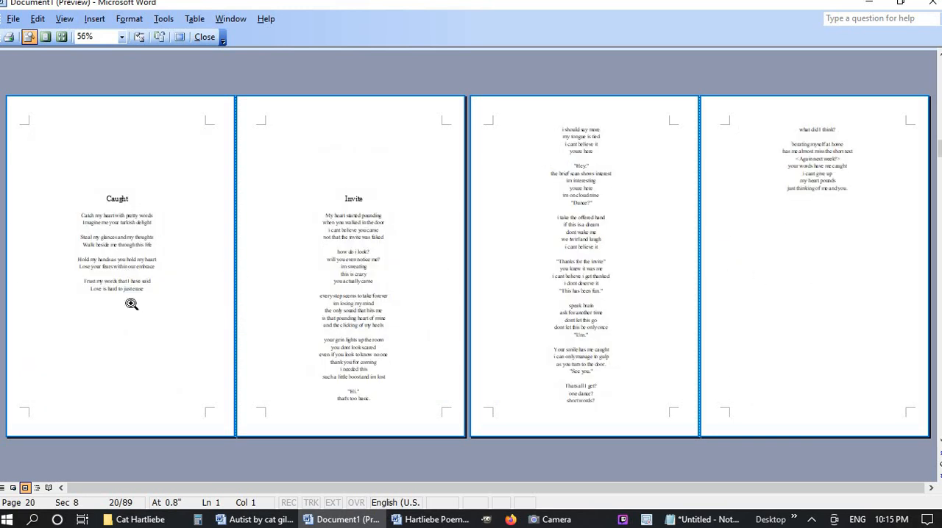
scroll(751, 191, "down", 1)
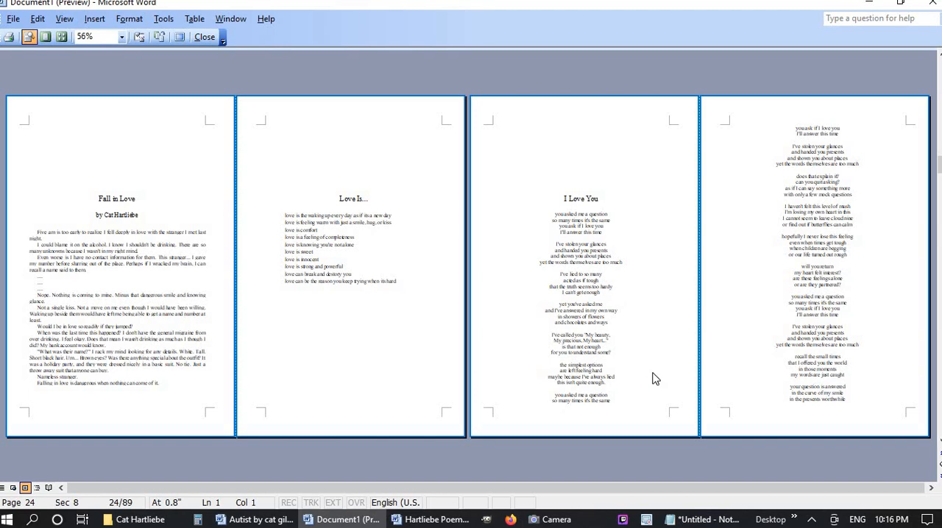
scroll(621, 281, "down", 1)
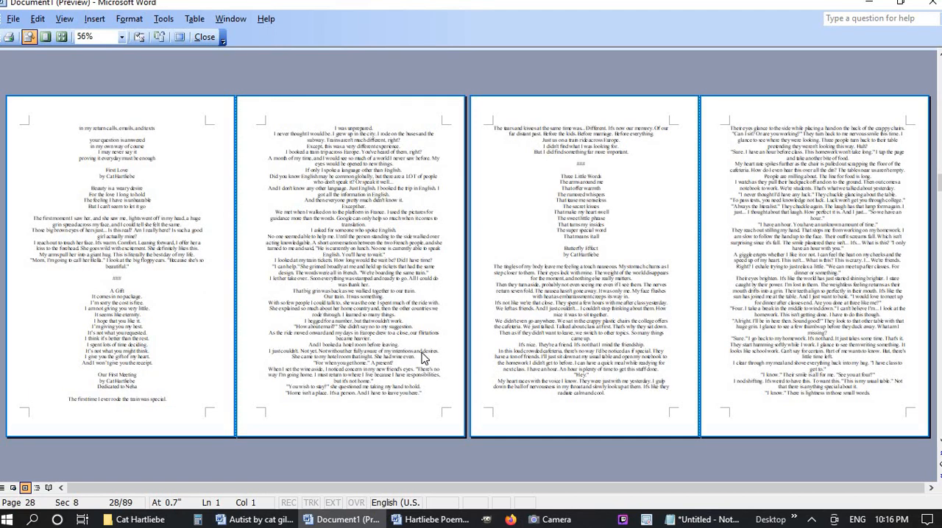
scroll(422, 357, "up", 7)
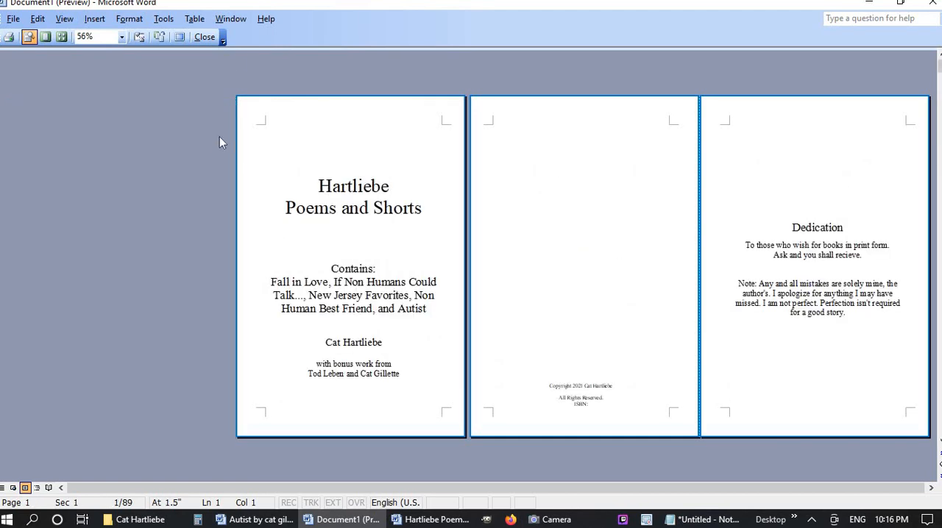
left_click(207, 38)
Open the header on the "Red Roses" page and unlink the Section 8 first page header from the previous section
scroll(836, 329, "up", 4)
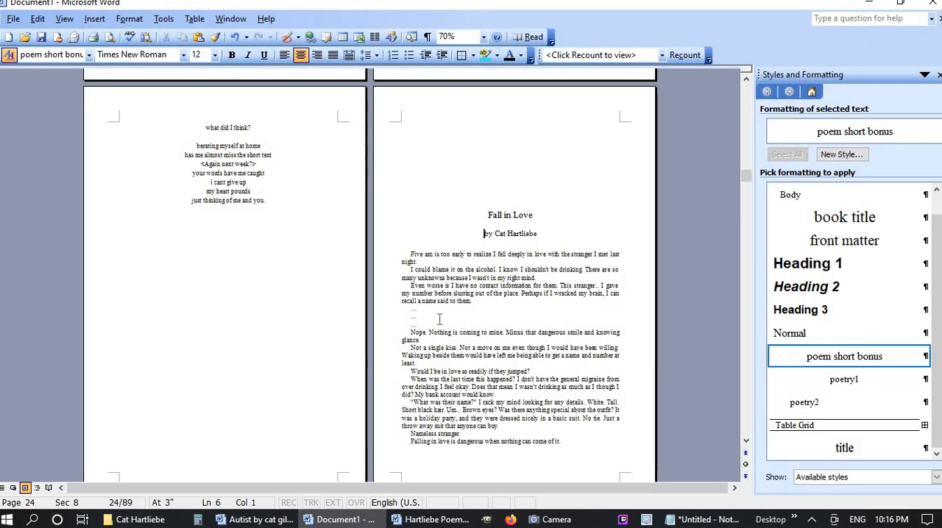
left_click_drag(745, 175, 745, 136)
scroll(600, 296, "up", 10)
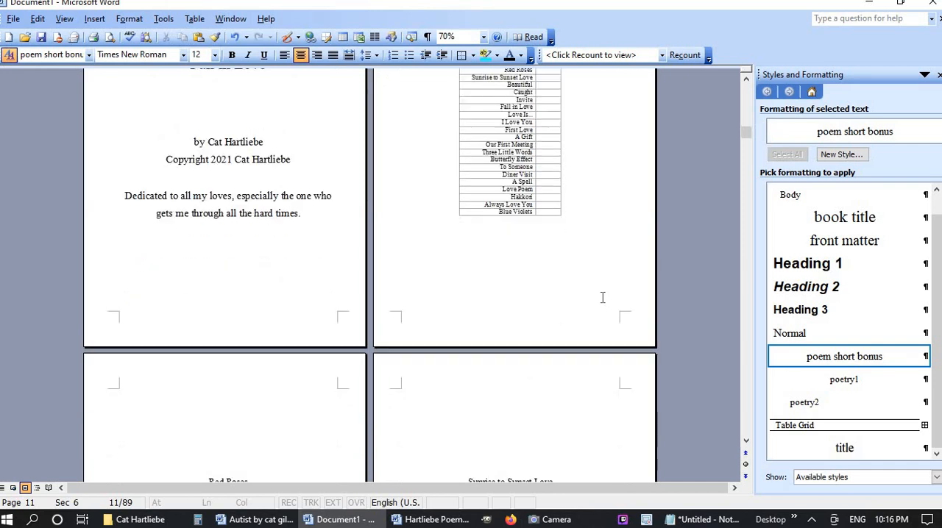
scroll(602, 297, "up", 3)
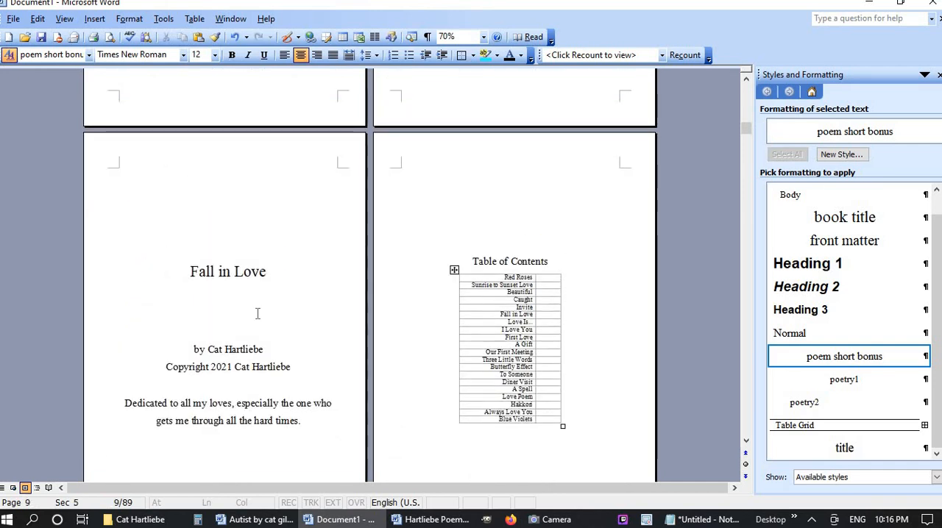
scroll(359, 377, "down", 11)
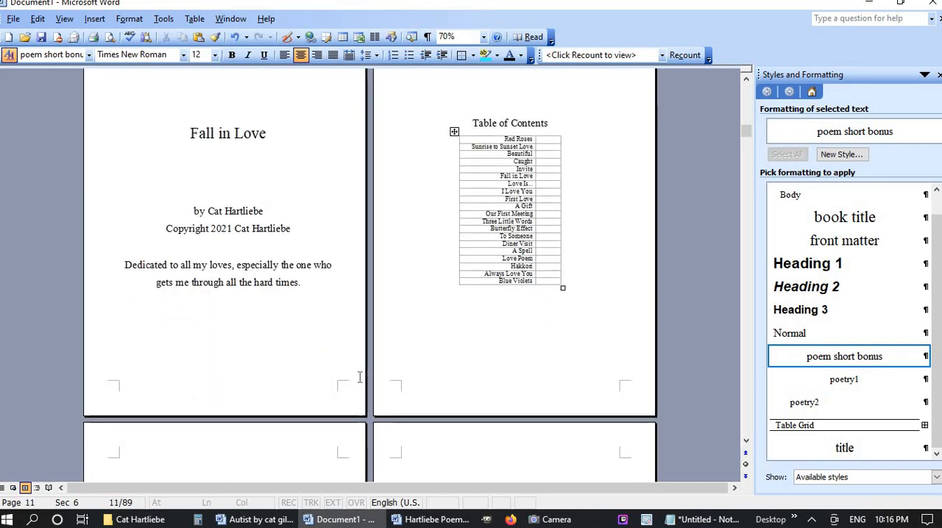
left_click(155, 318)
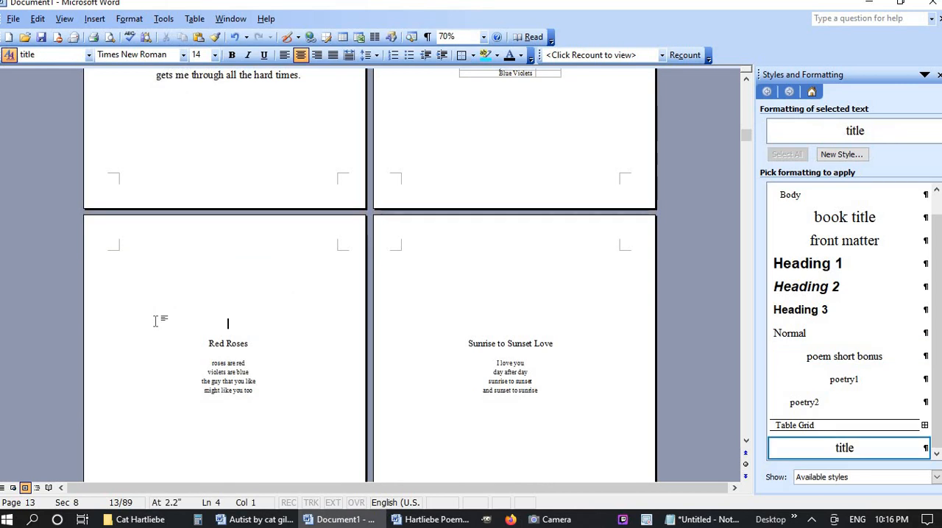
left_click(95, 18)
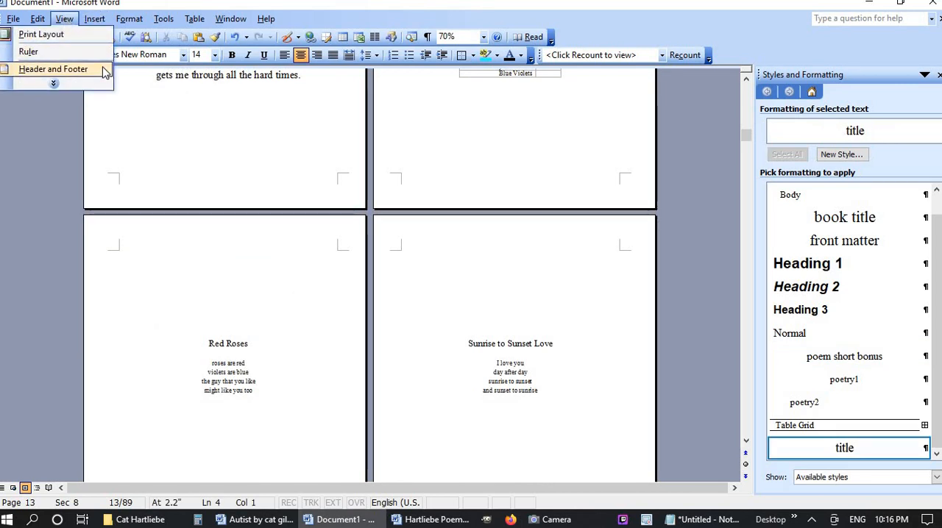
left_click(53, 69)
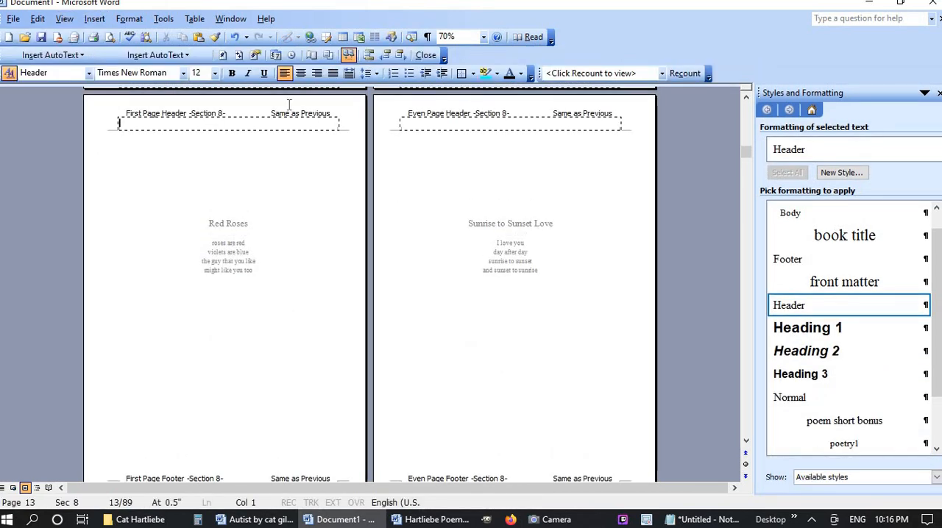
left_click(347, 59)
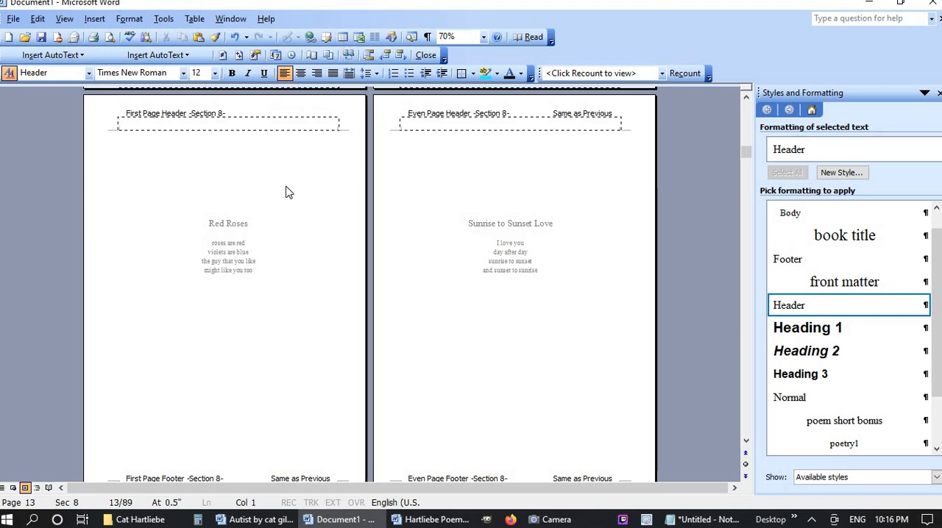
Unlink the Section 6 and Section 7 first page footers from their previous sections
scroll(287, 191, "up", 5)
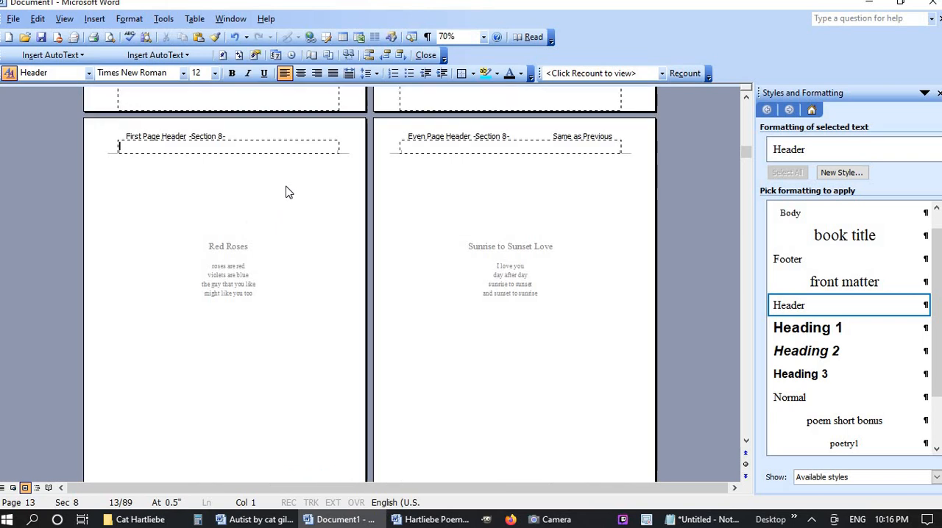
scroll(287, 191, "up", 5)
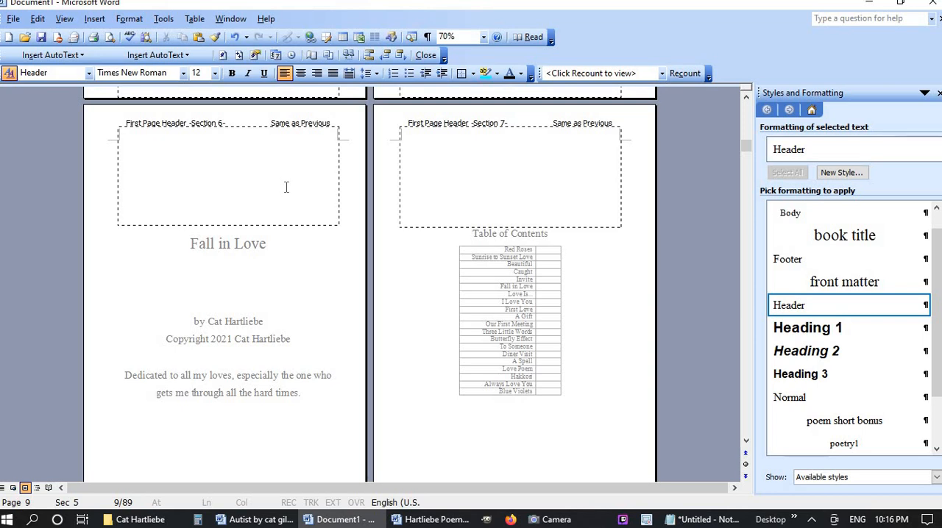
scroll(287, 186, "down", 3)
left_click(235, 381)
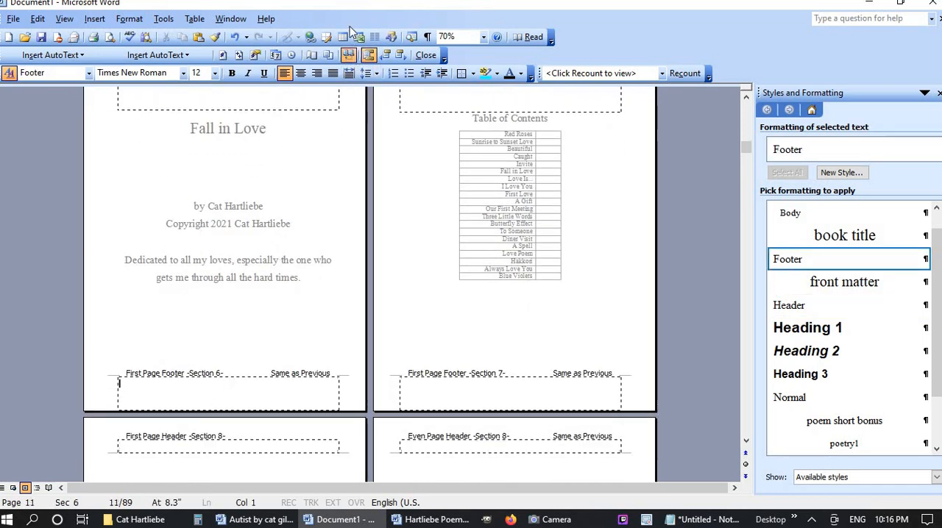
left_click(349, 55)
left_click(492, 445)
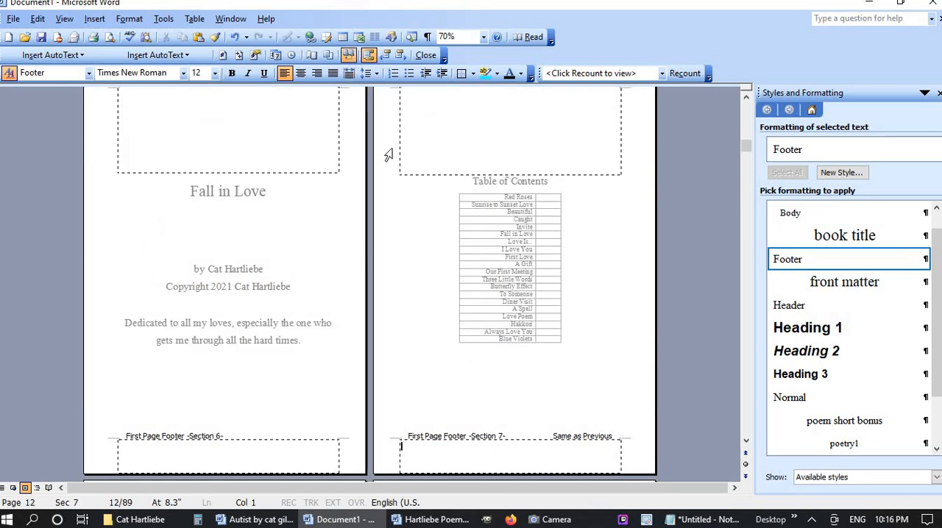
left_click(349, 59)
Insert a centered page number in the Section 6 first page footer, with page numbering set to start at 1
left_click(240, 465)
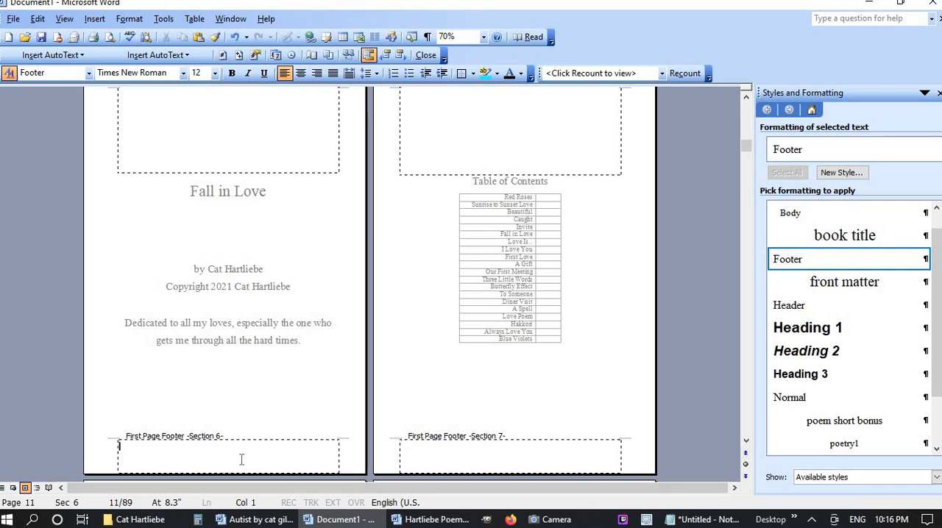
left_click(222, 54)
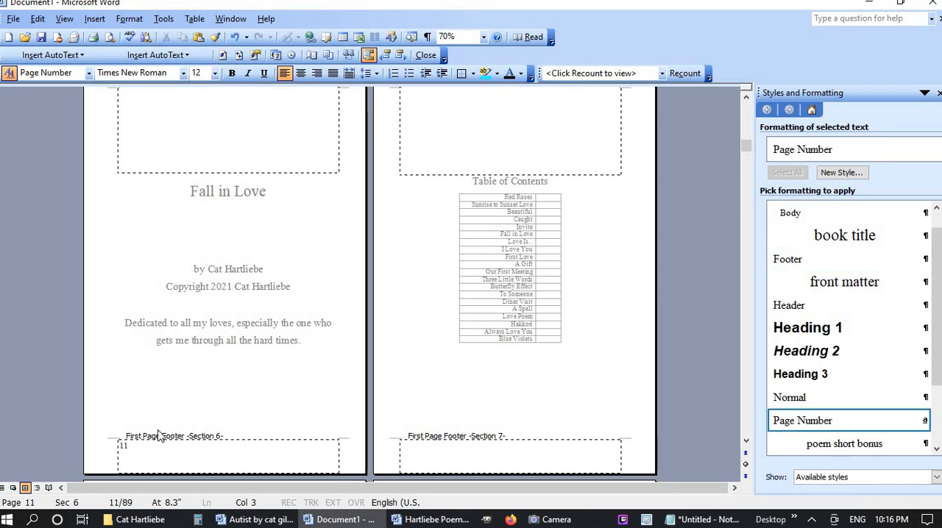
left_click(255, 55)
left_click(421, 291)
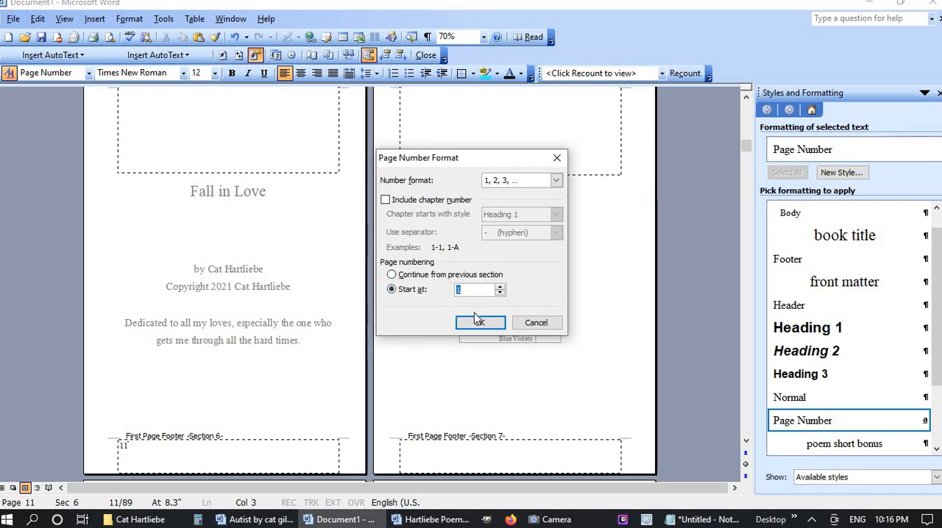
left_click(477, 325)
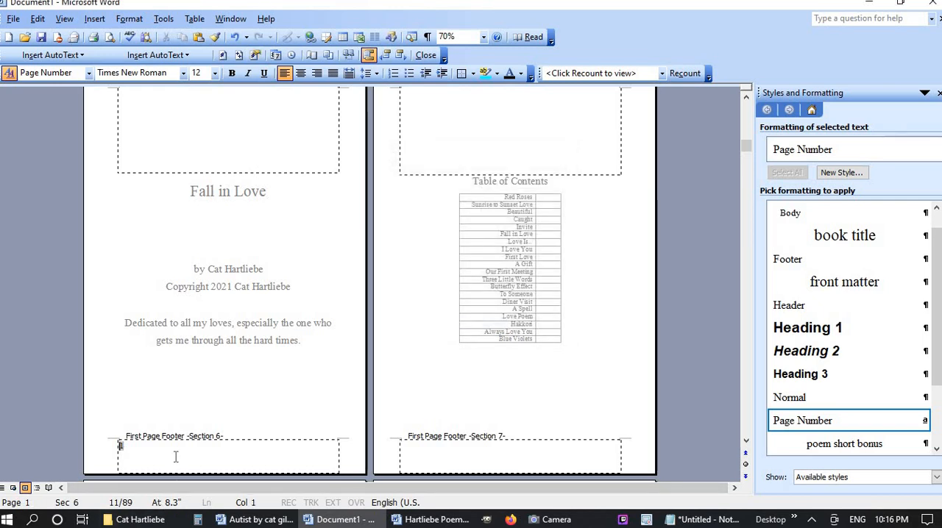
left_click(301, 74)
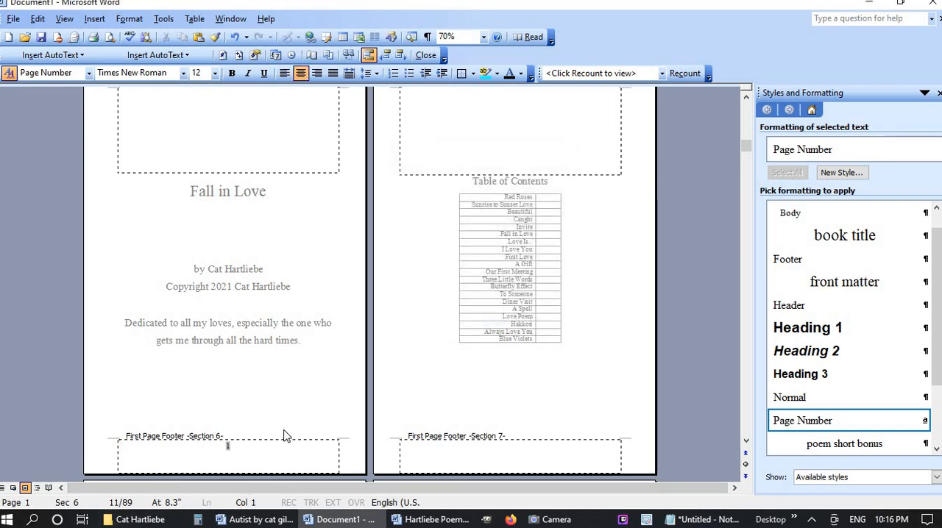
Insert a centered page number in the Section 7 first page footer beneath the "Fall in Love" table of contents
left_click(514, 445)
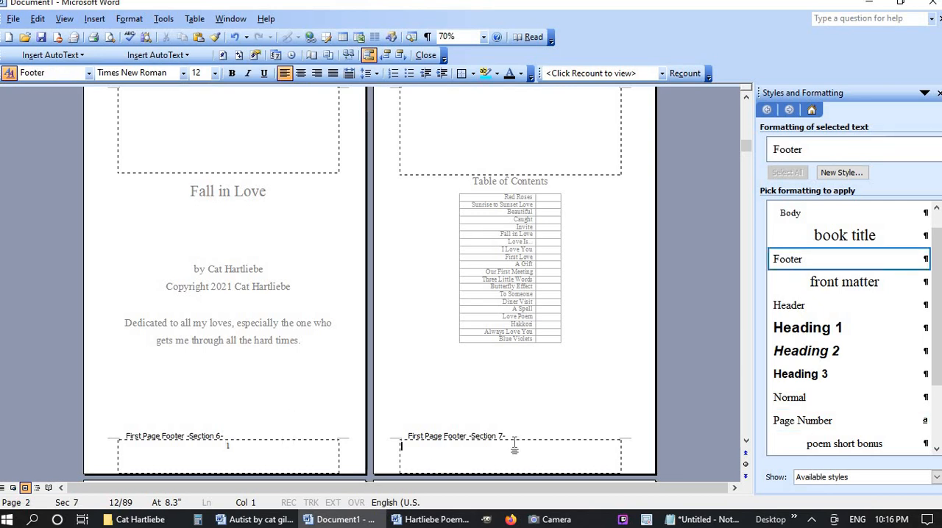
left_click(301, 74)
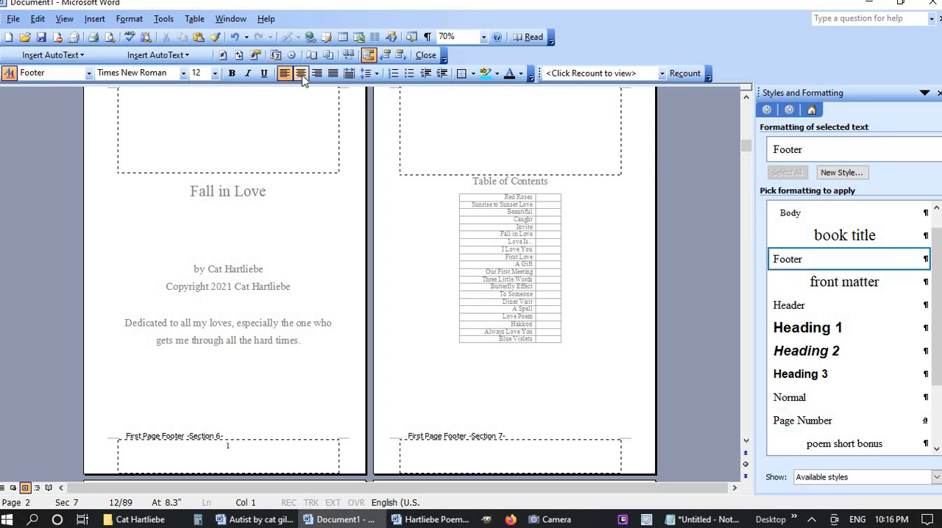
left_click(223, 55)
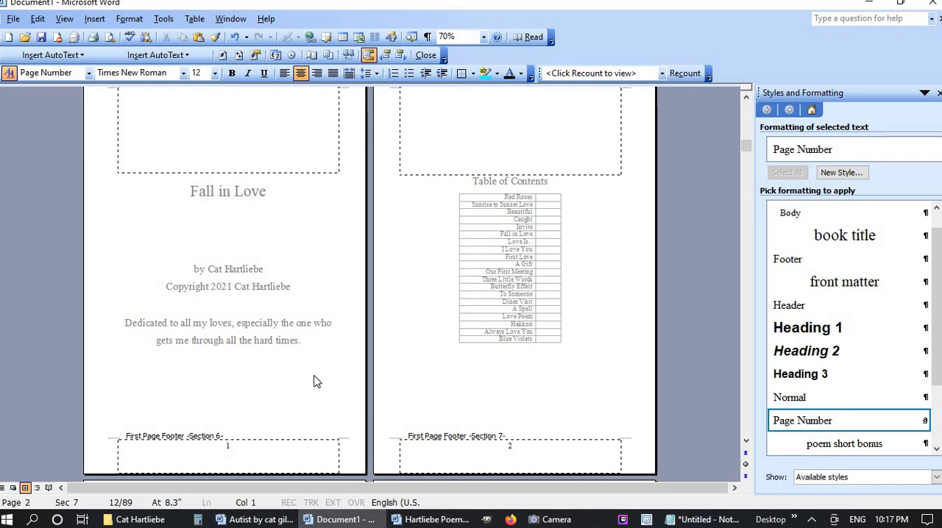
Place the cursor in the Section 8 first page header on the "Red Roses" page
scroll(315, 380, "down", 3)
scroll(314, 380, "down", 1)
left_click(272, 351)
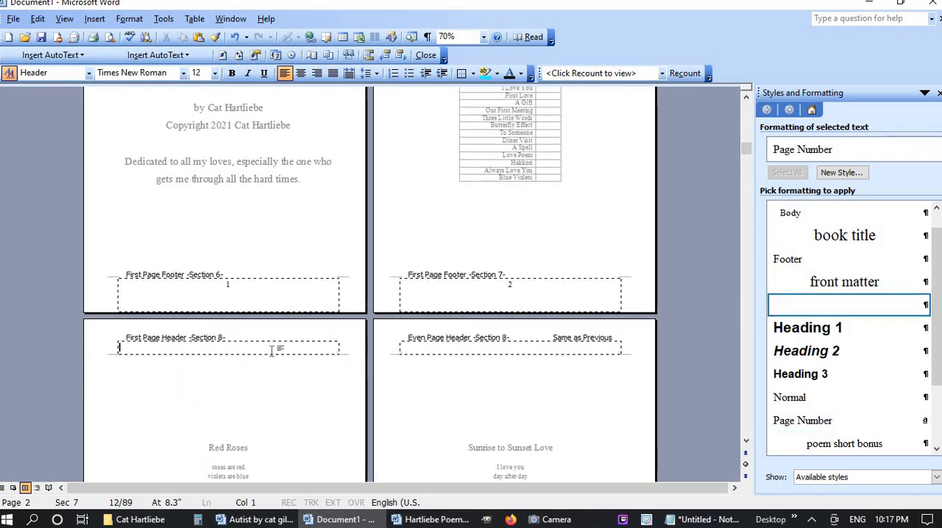
scroll(273, 353, "up", 3)
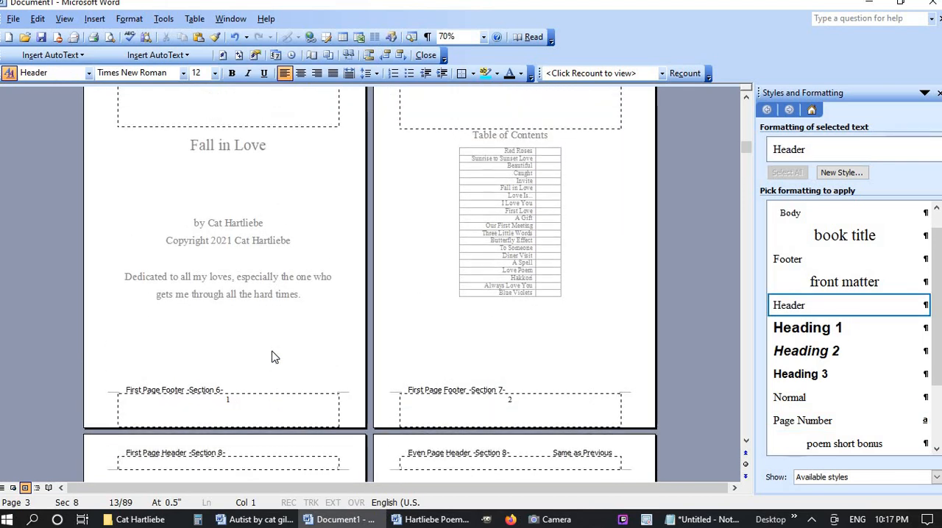
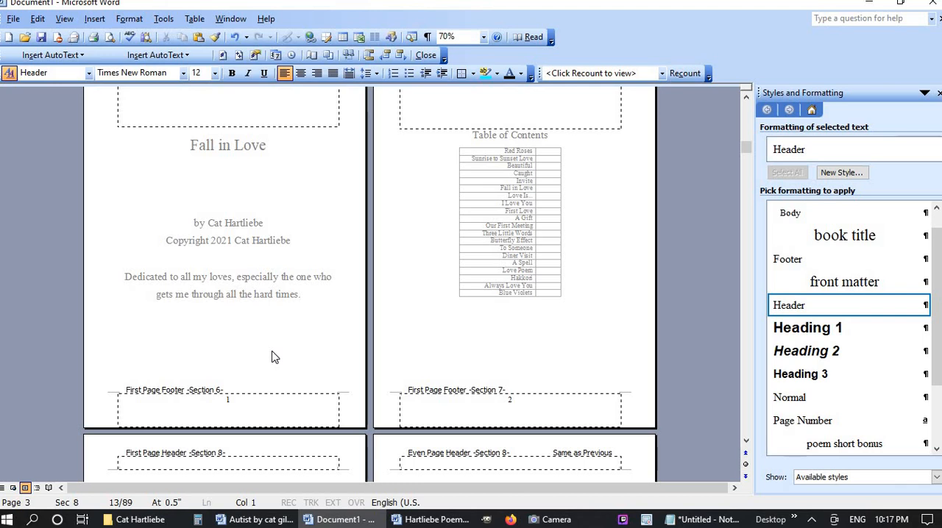
Unlink the even page header of section 8 from the previous section
scroll(271, 356, "up", 3)
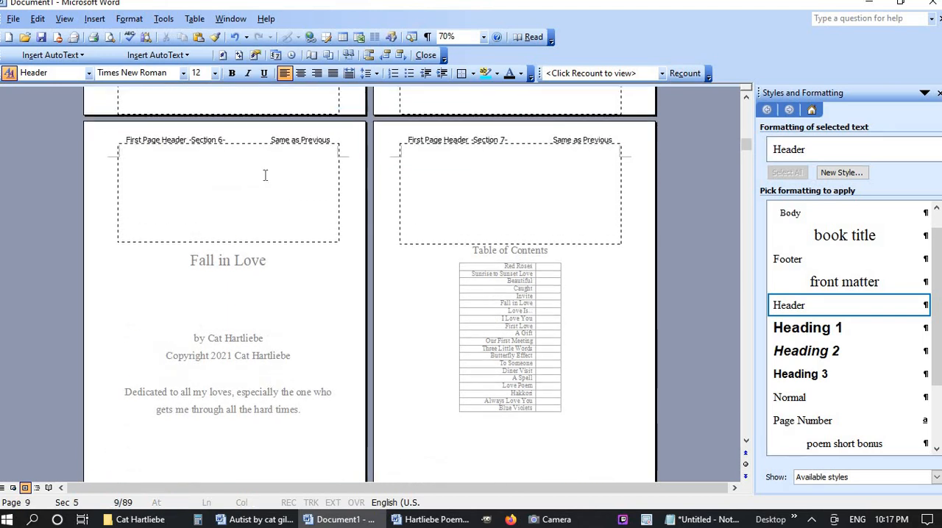
scroll(292, 233, "down", 6)
left_click(577, 349)
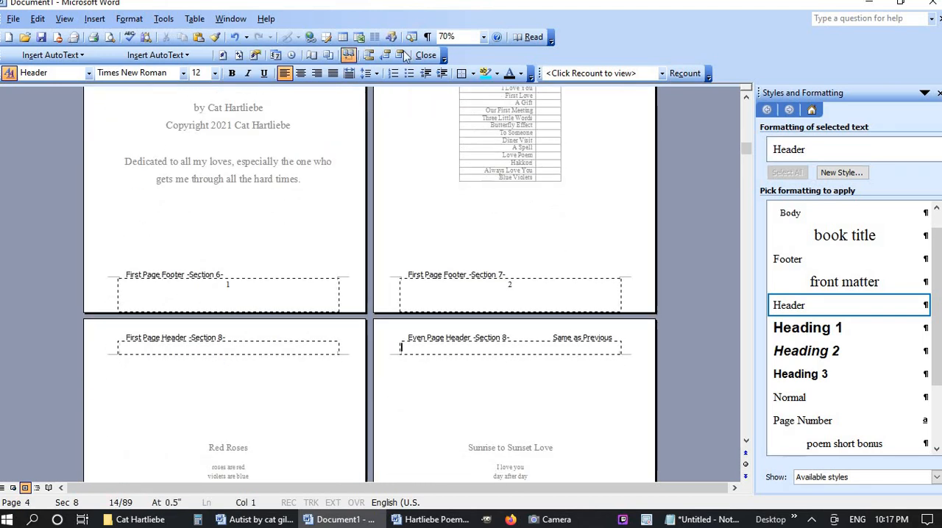
left_click(349, 56)
Enter the title "Fall in Love" followed by an automatic page number in the first page header of section 8
scroll(278, 346, "up", 2)
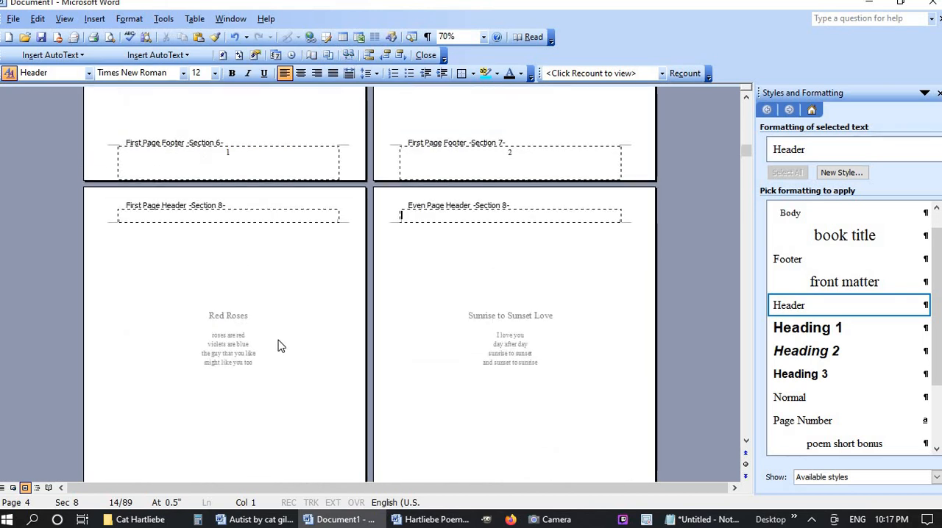
scroll(280, 345, "up", 2)
scroll(332, 319, "up", 4)
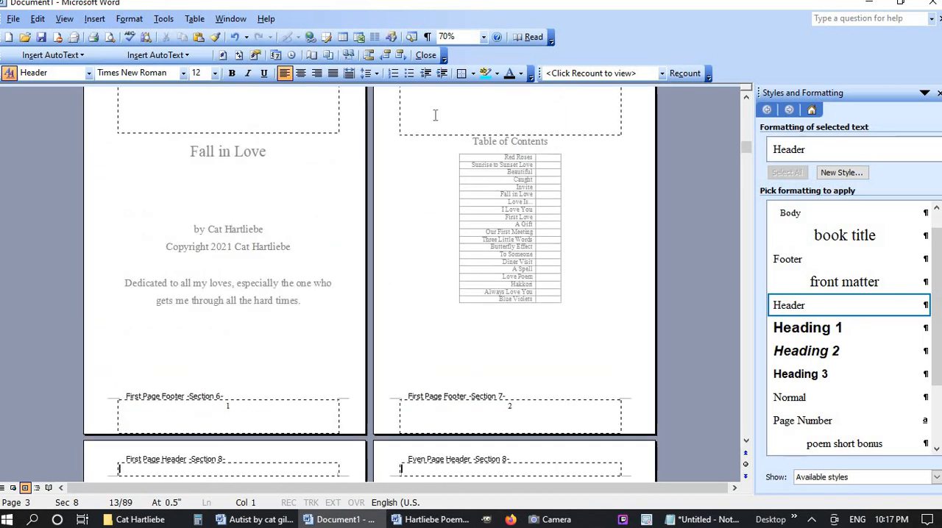
scroll(360, 245, "down", 2)
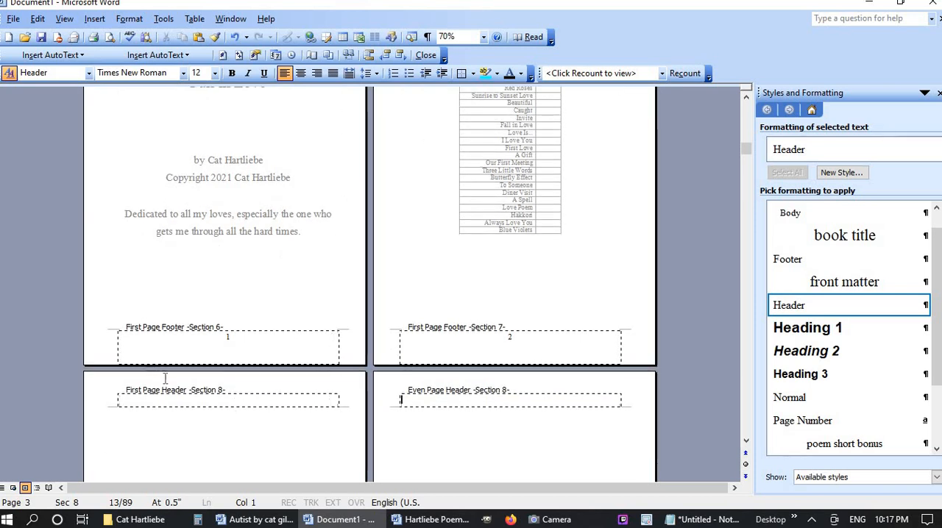
left_click(212, 401)
type("Fa")
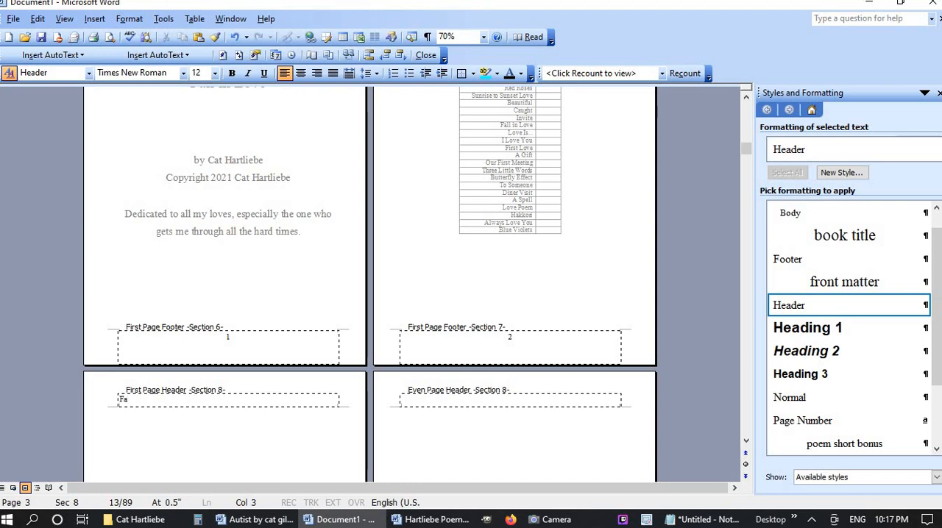
type("ll in Love")
left_click(224, 58)
left_click(223, 56)
Right-align section 8's first page header and space the title toward the centre, leaving the page number at the outer margin
left_click(301, 73)
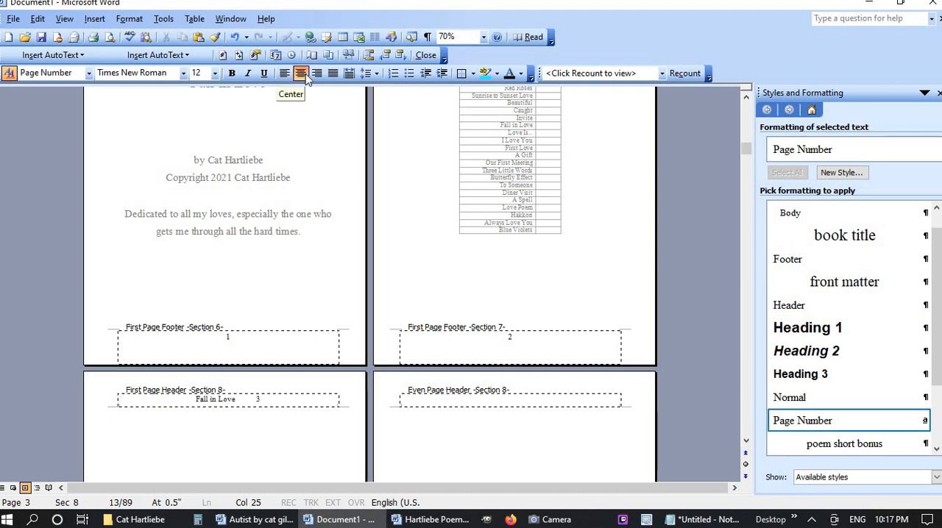
left_click(316, 73)
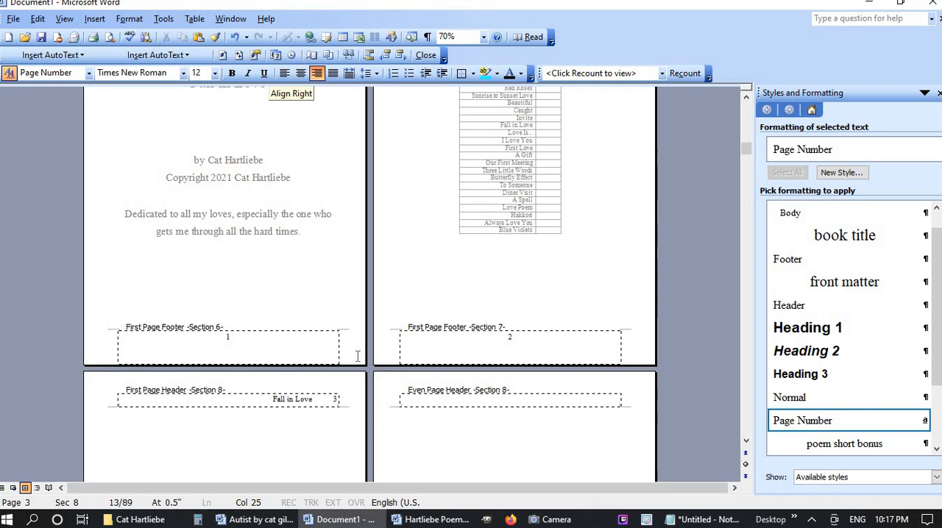
left_click(327, 403)
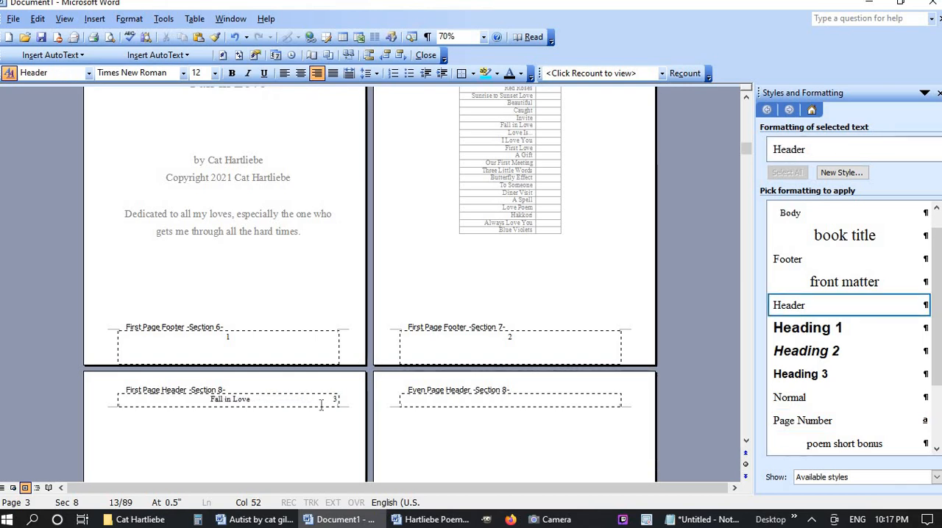
key("BackSpace")
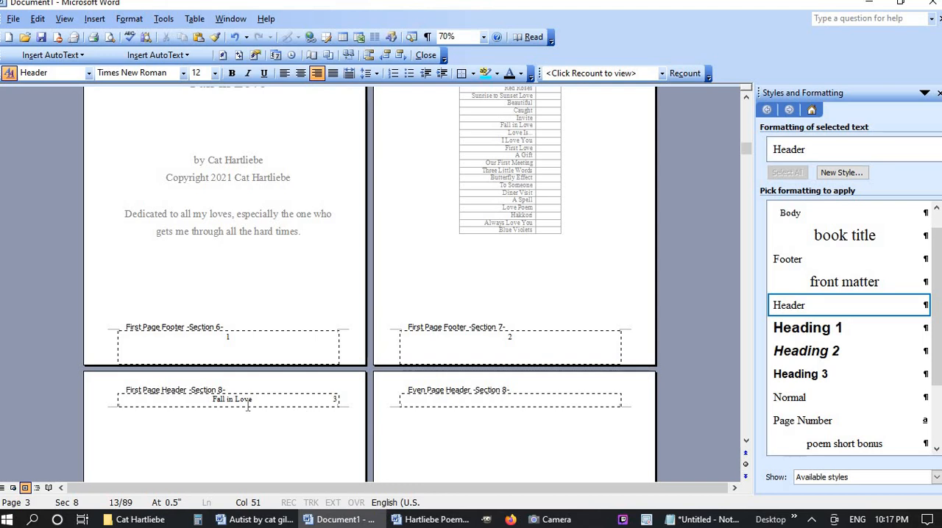
Insert a page number at the start of section 8's even page header, followed by "Fall in Love" spaced to the centre
left_click(505, 405)
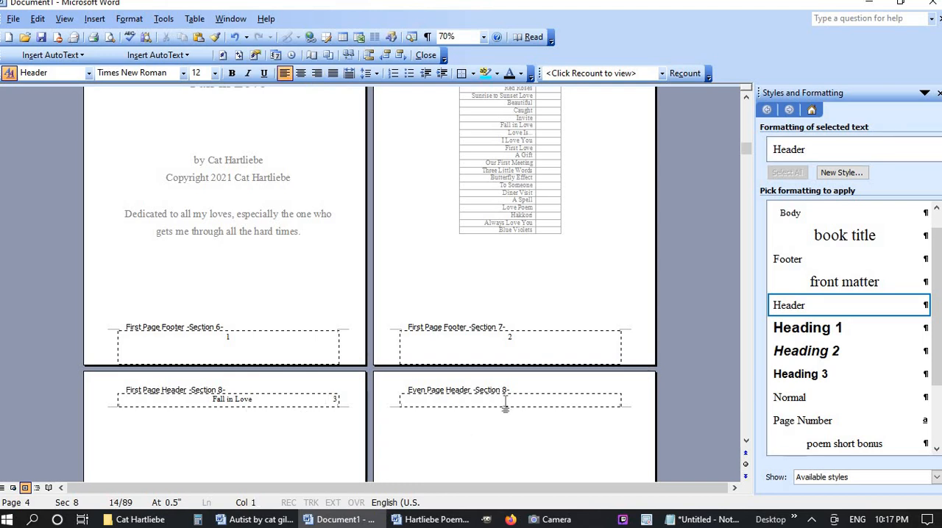
left_click(222, 55)
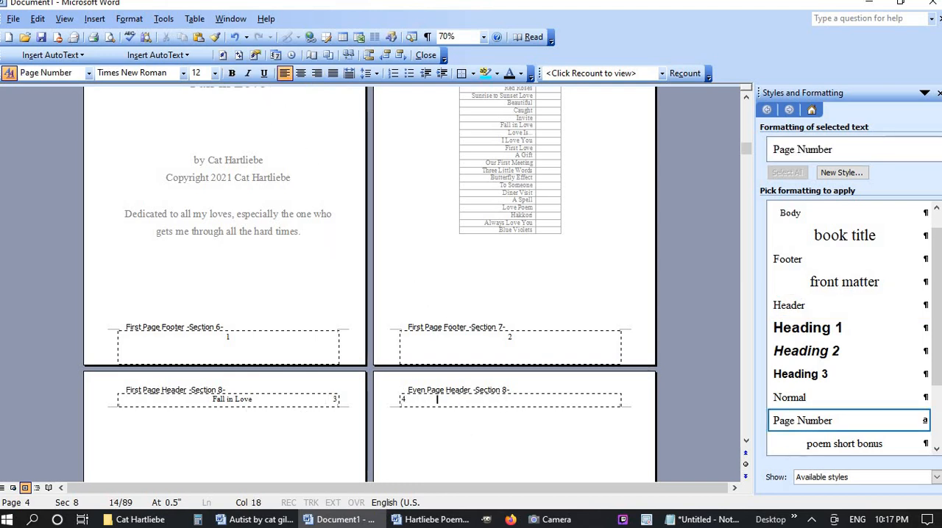
type("Fall in Love")
key("Left")
key("Left")
key("Left")
key("Left")
key("Left")
key("Left")
key("Left")
key("Left")
key("Left")
key("Left")
key("Left")
key("Left")
key("Left")
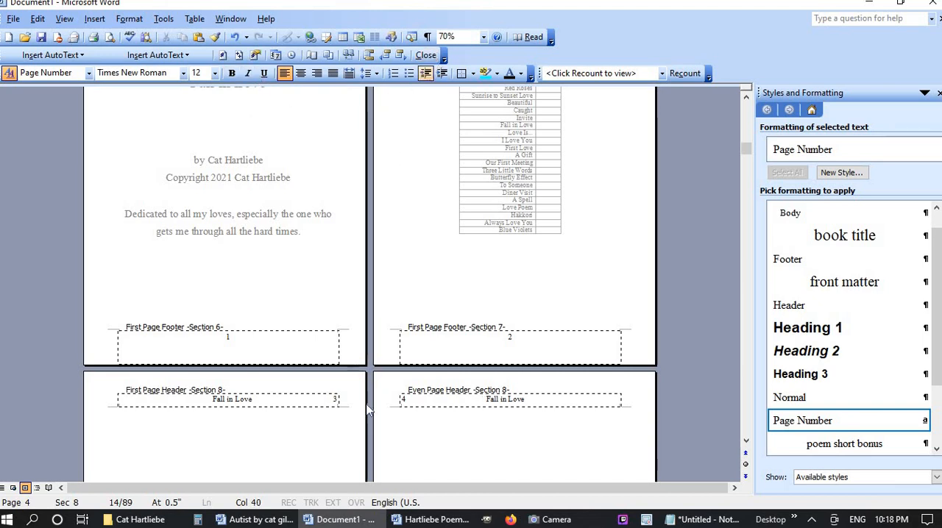
Unlink section 8's even page footer from the previous section and insert a centred page number in it
scroll(368, 410, "down", 2)
scroll(368, 410, "down", 8)
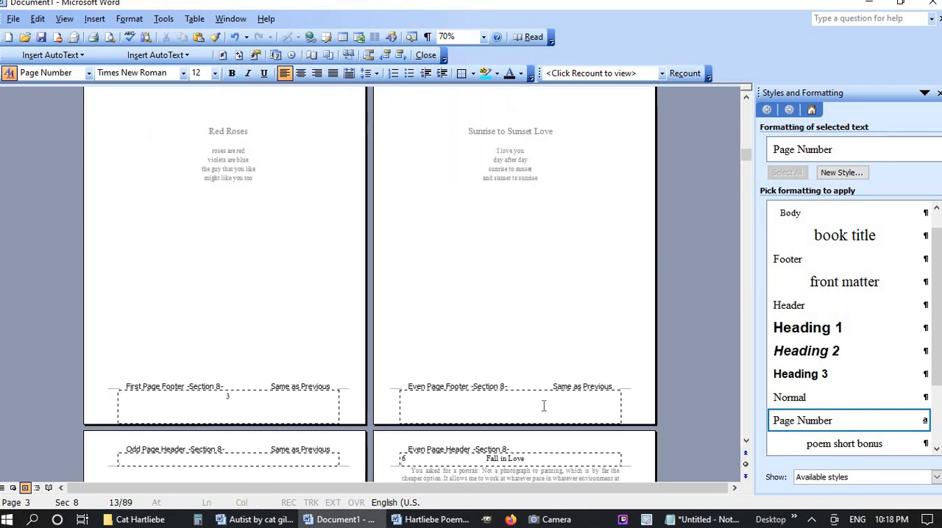
left_click(545, 405)
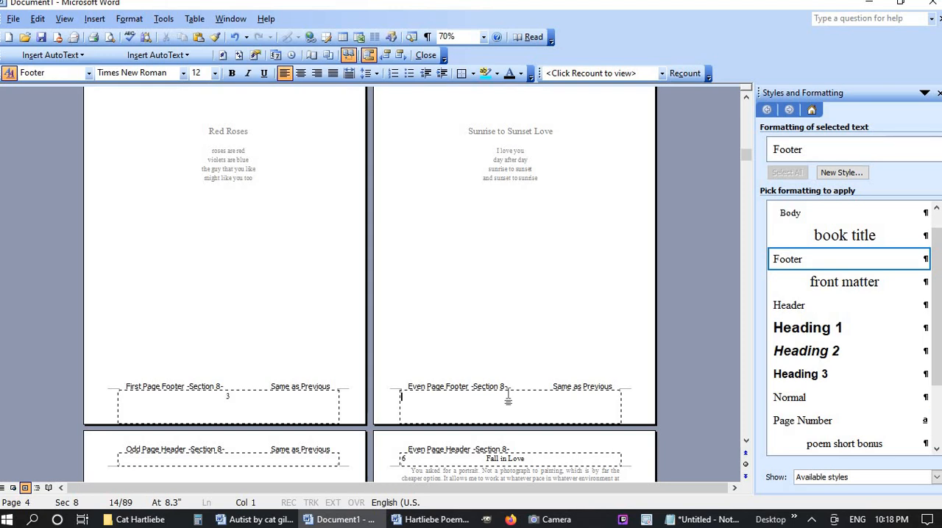
left_click(348, 55)
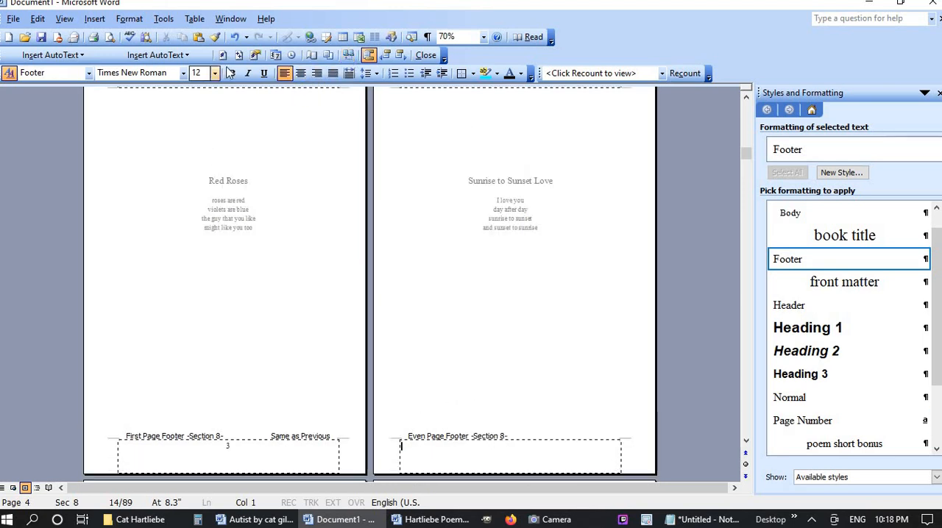
left_click(300, 73)
left_click(223, 54)
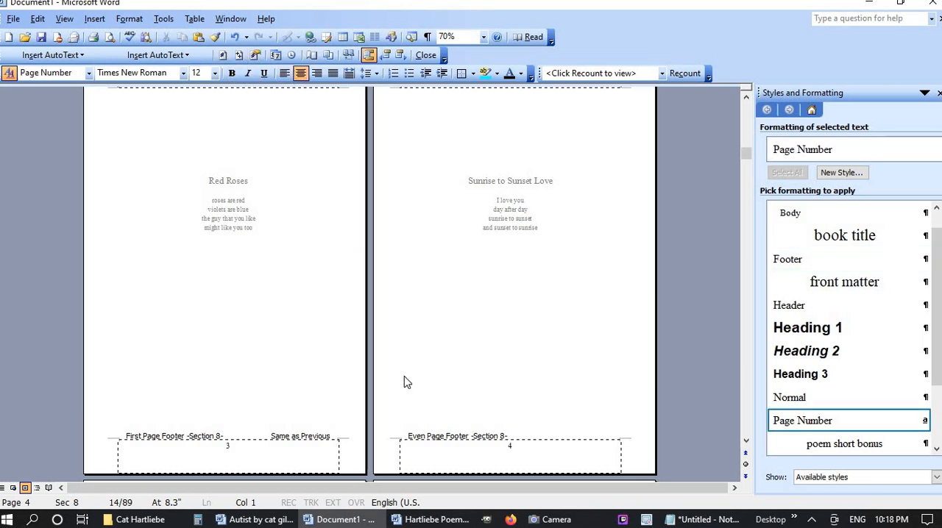
Unlink the odd page header of section 8 from the previous section
scroll(406, 381, "down", 5)
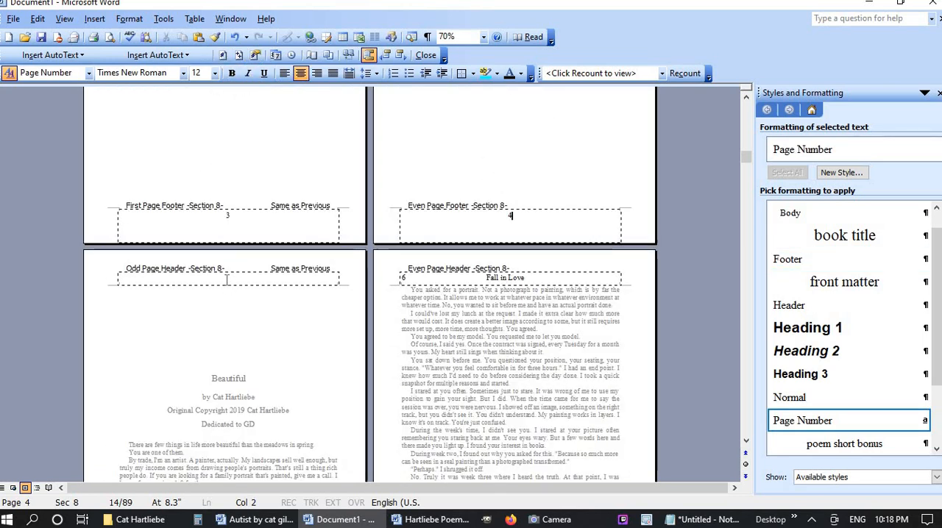
left_click(227, 278)
left_click(348, 65)
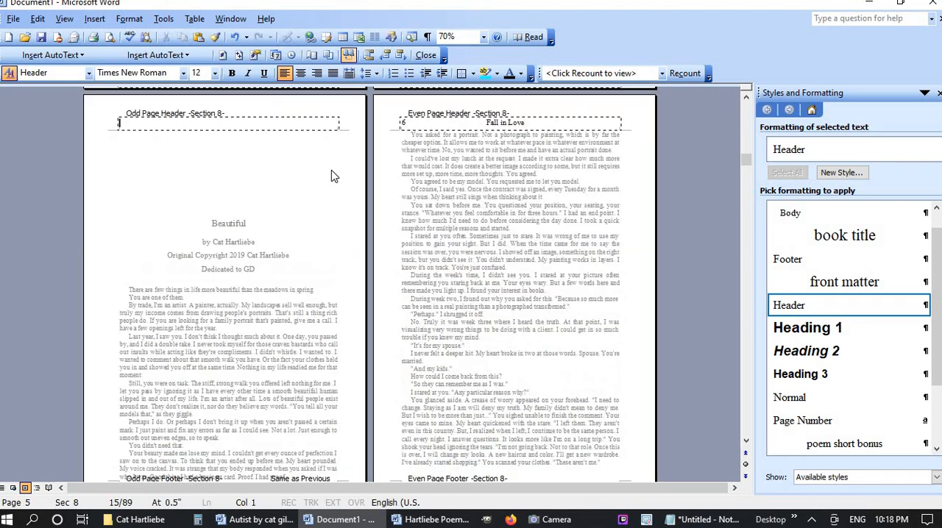
Copy the first page header's title and page number into section 8's odd page header and remove the extra blank line
scroll(290, 354, "up", 6)
scroll(290, 354, "up", 10)
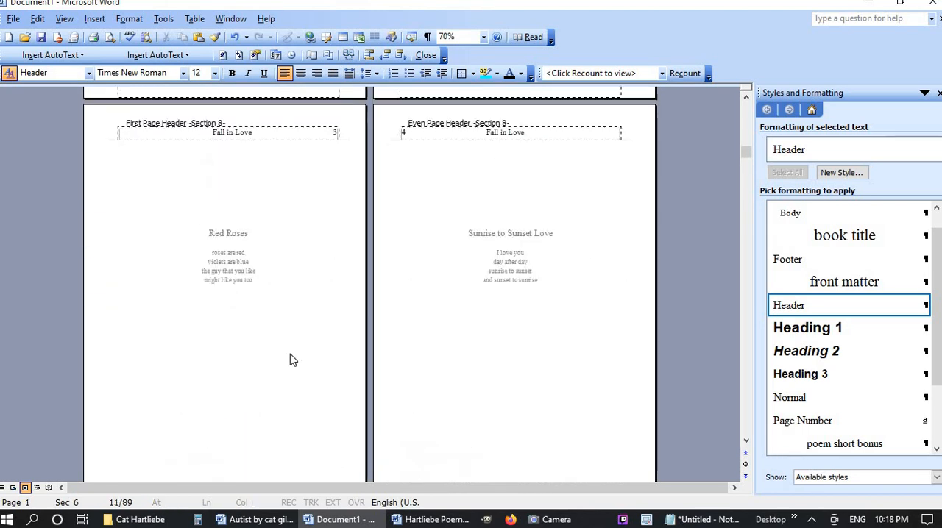
left_click(203, 179)
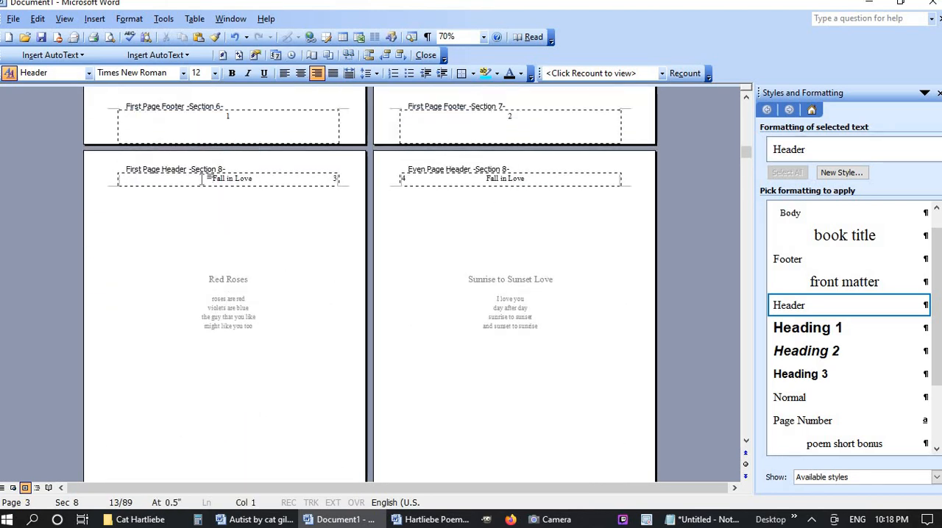
triple_click(203, 180)
scroll(235, 448, "down", 3)
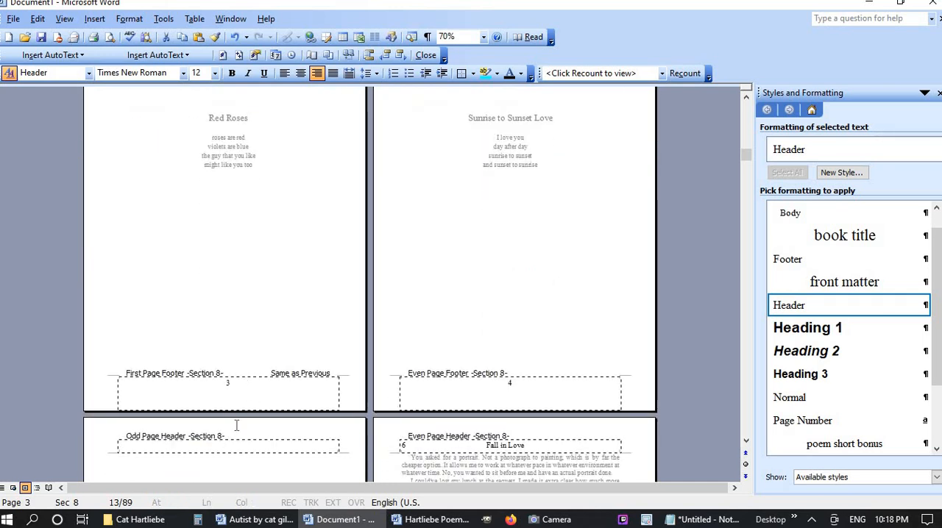
left_click(233, 447)
type("Fall in Love\t5")
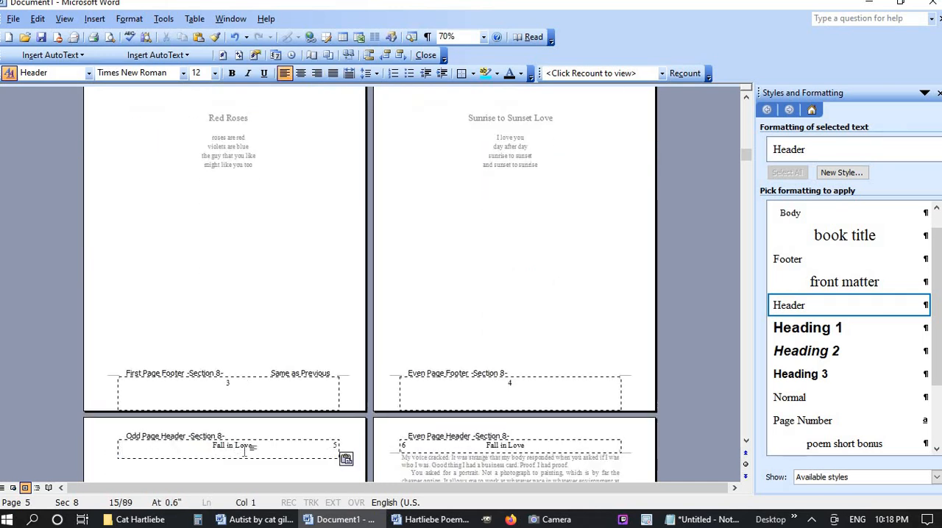
key("BackSpace")
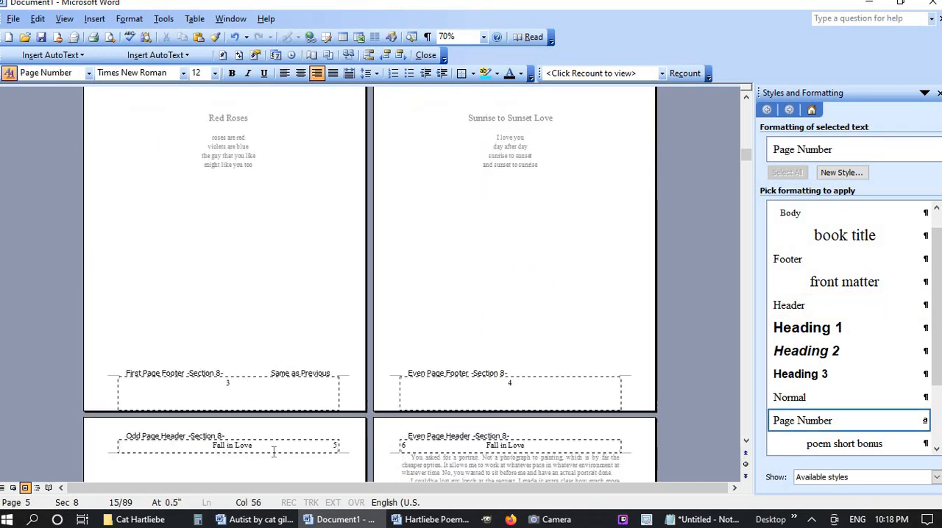
Unlink section 8's odd page footer from the previous section and insert a centred page number in it
scroll(273, 452, "down", 5)
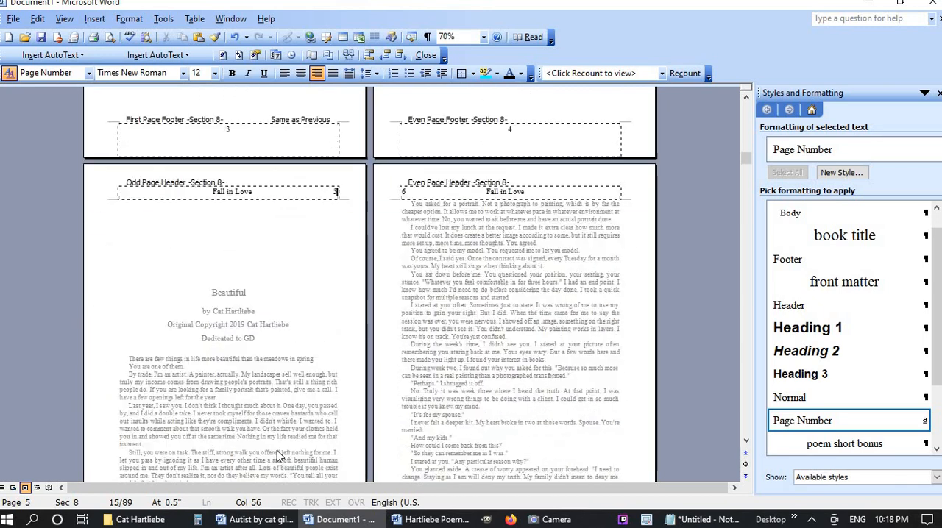
scroll(277, 450, "down", 4)
left_click(247, 381)
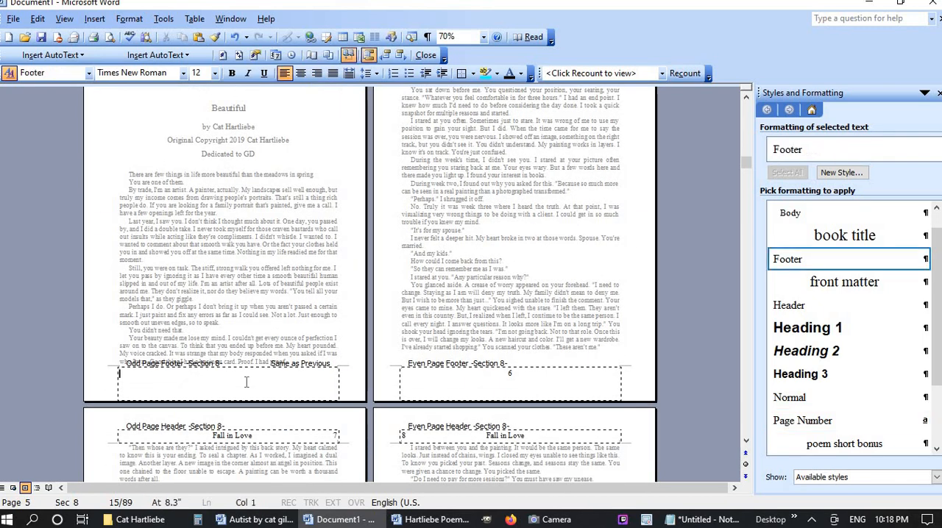
scroll(257, 364, "up", 1)
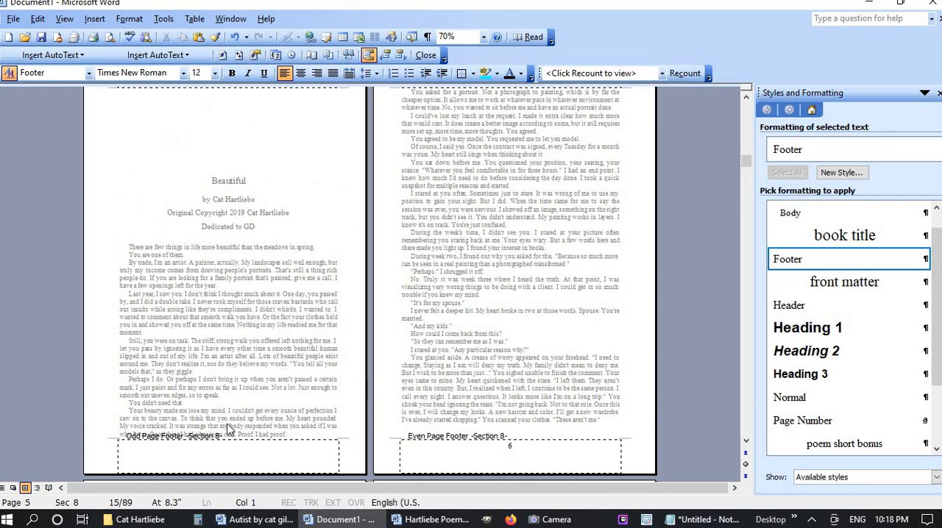
left_click(300, 73)
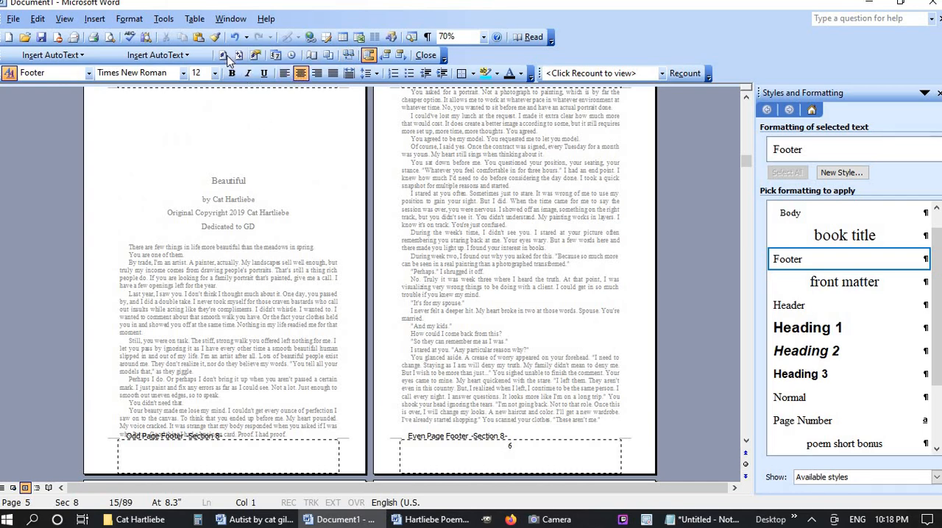
left_click(224, 56)
Check the headers and footers on the following pages of section 8, and review the page layout in print preview
scroll(314, 377, "down", 5)
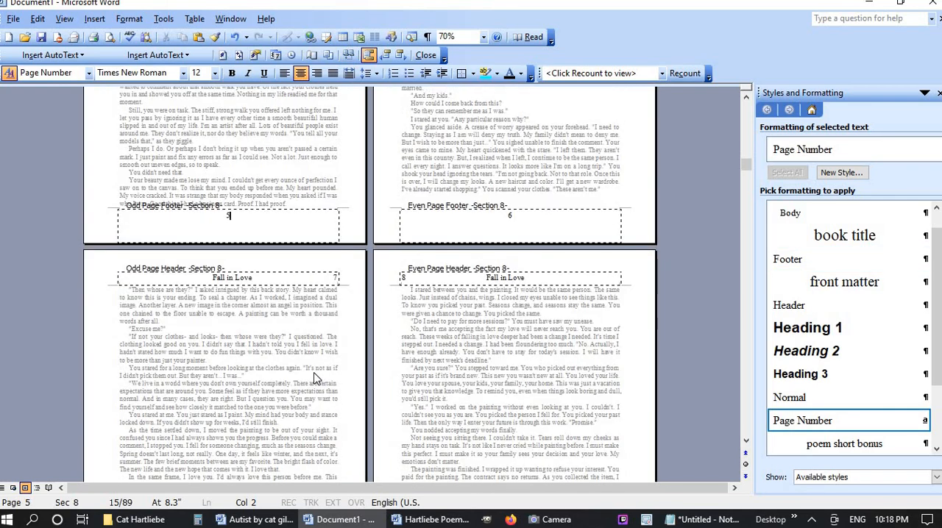
scroll(314, 377, "down", 7)
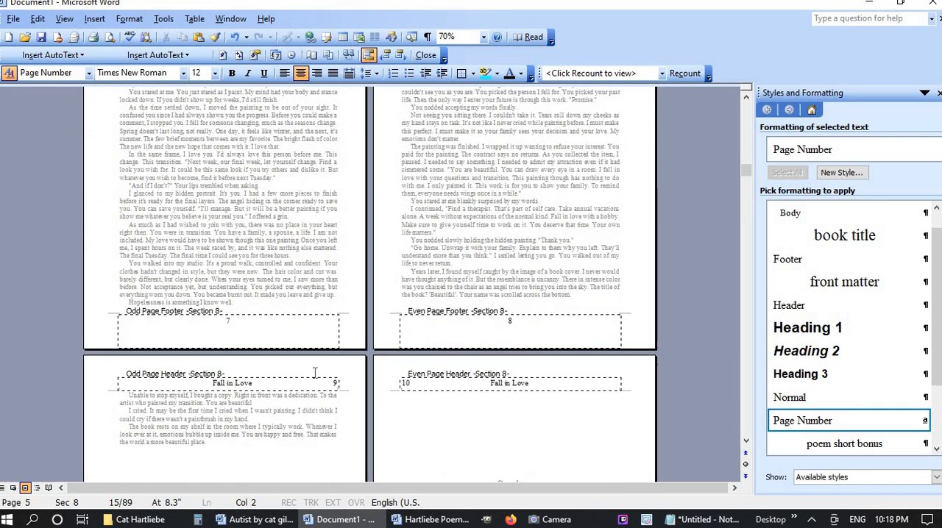
scroll(315, 373, "down", 2)
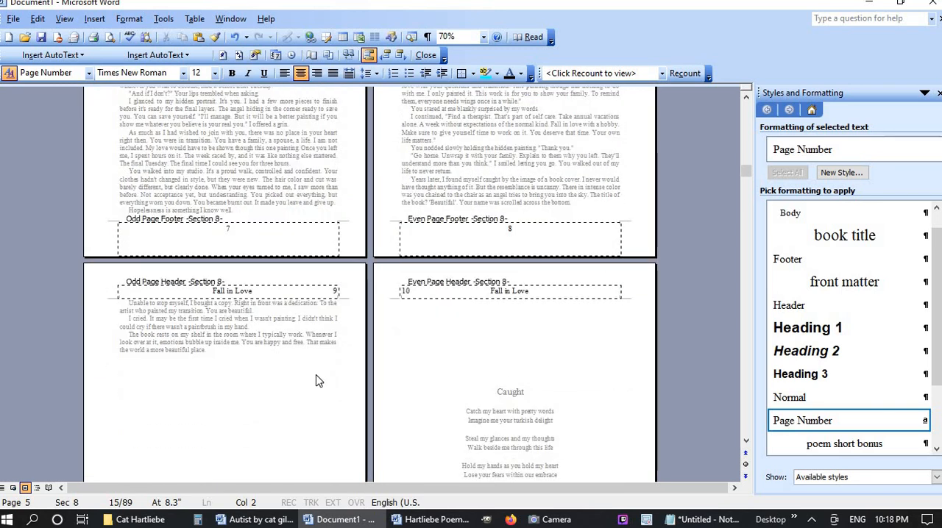
left_click(316, 379)
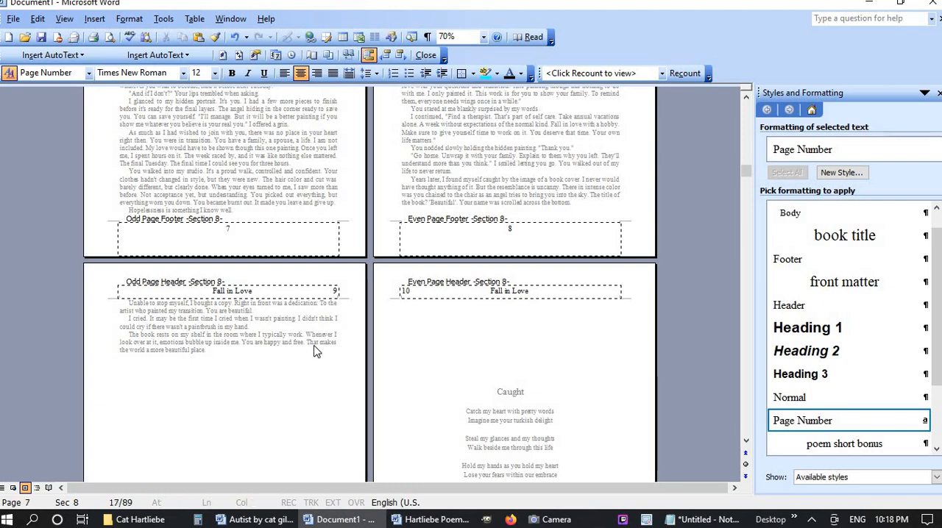
left_click(109, 37)
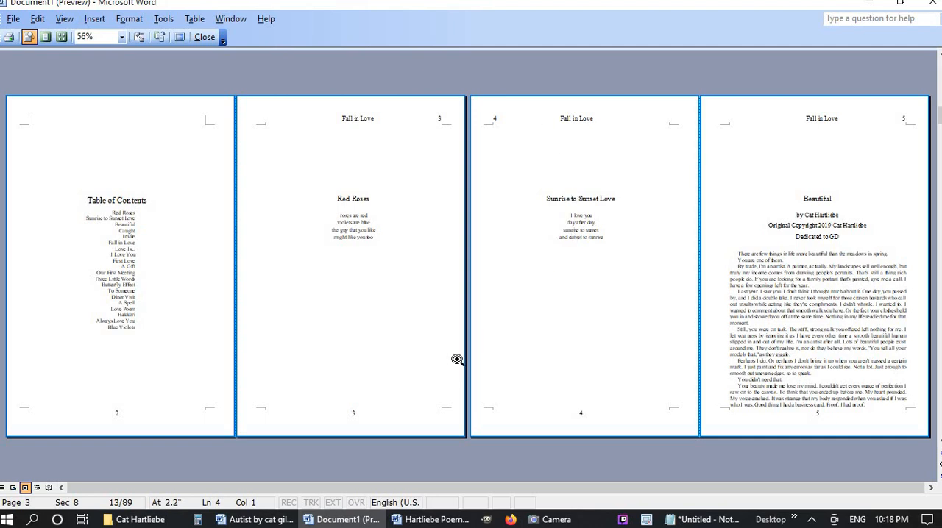
left_click(205, 37)
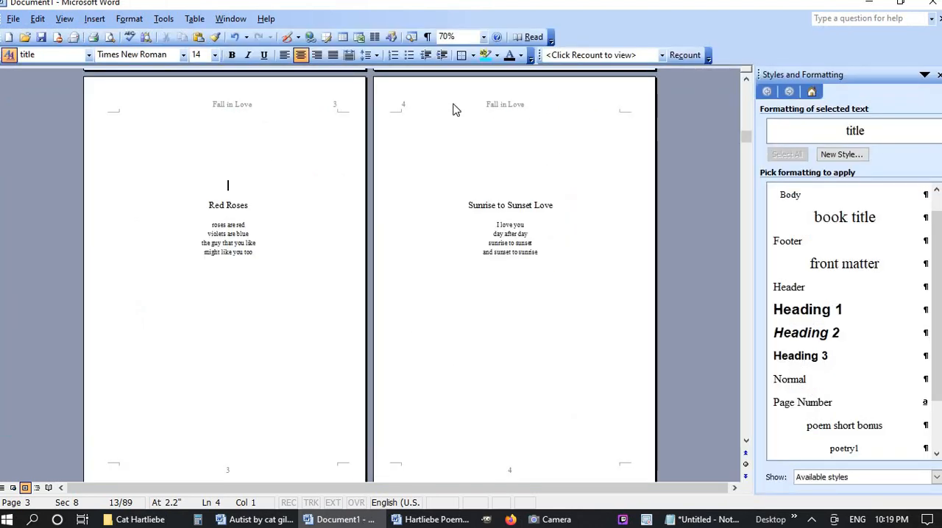
Adjust the spacing around the title in section 8's even page header and first page header to centre "Fall in Love"
double_click(454, 109)
scroll(510, 181, "up", 2)
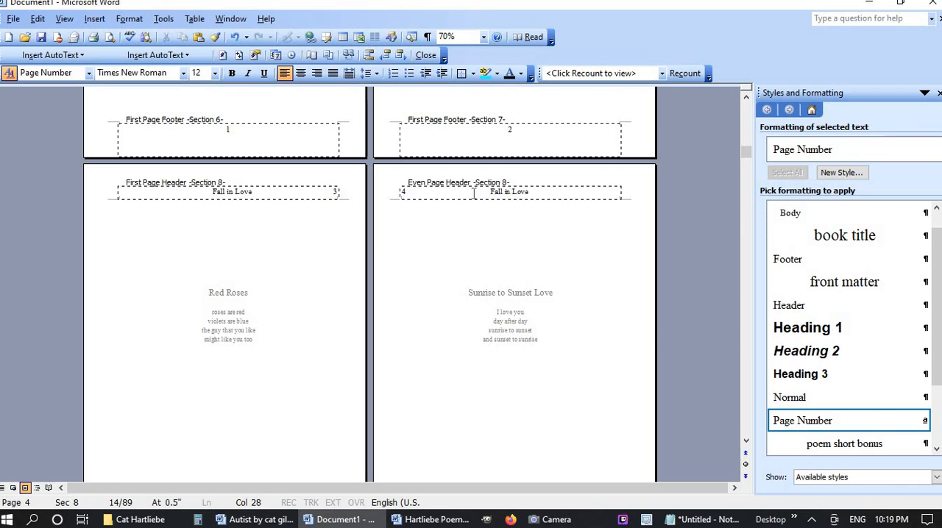
left_click(277, 194)
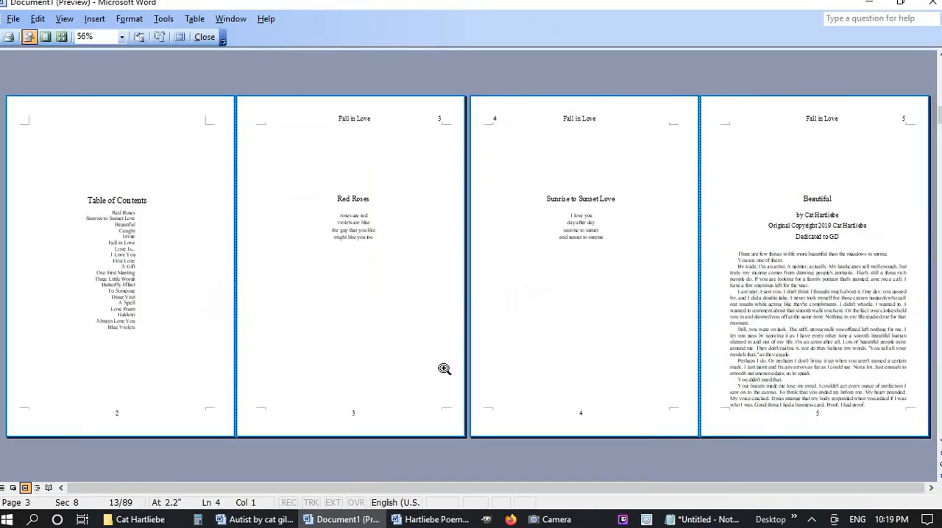
Review the headers, footers and page numbering through sections 8 and 9 in print preview, and return to the editing view
left_click(110, 36)
scroll(455, 345, "down", 1)
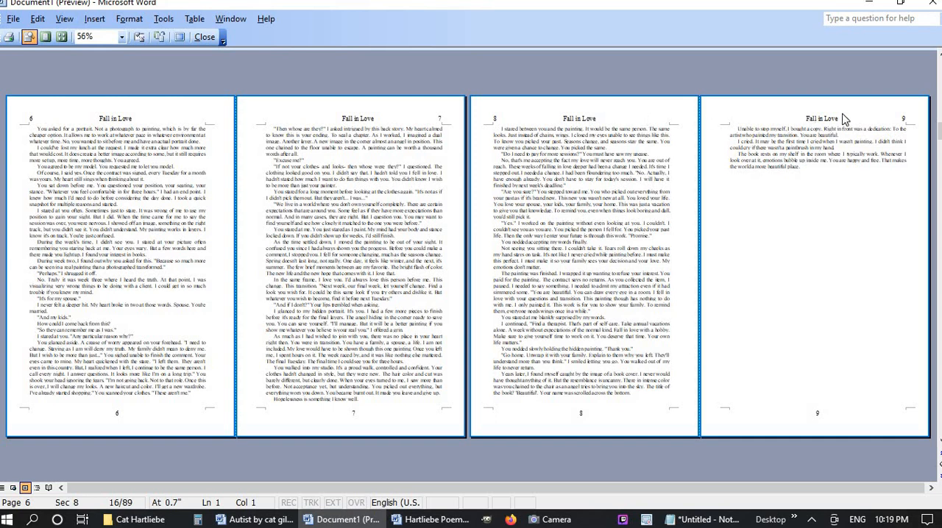
scroll(475, 369, "down", 1)
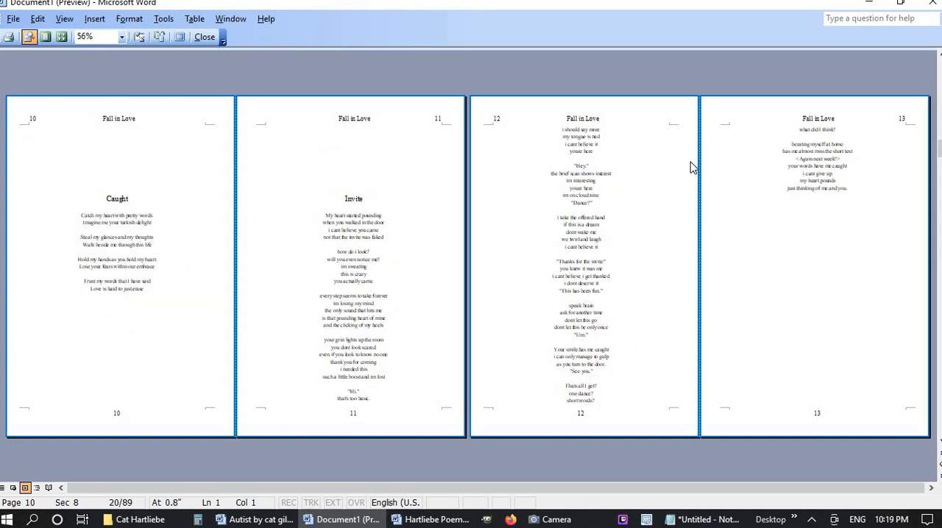
scroll(454, 267, "down", 1)
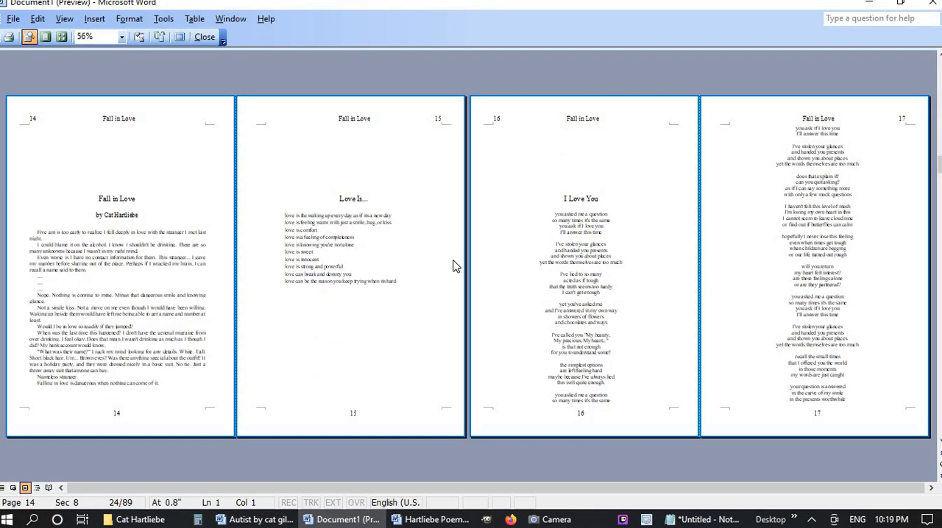
scroll(454, 266, "down", 1)
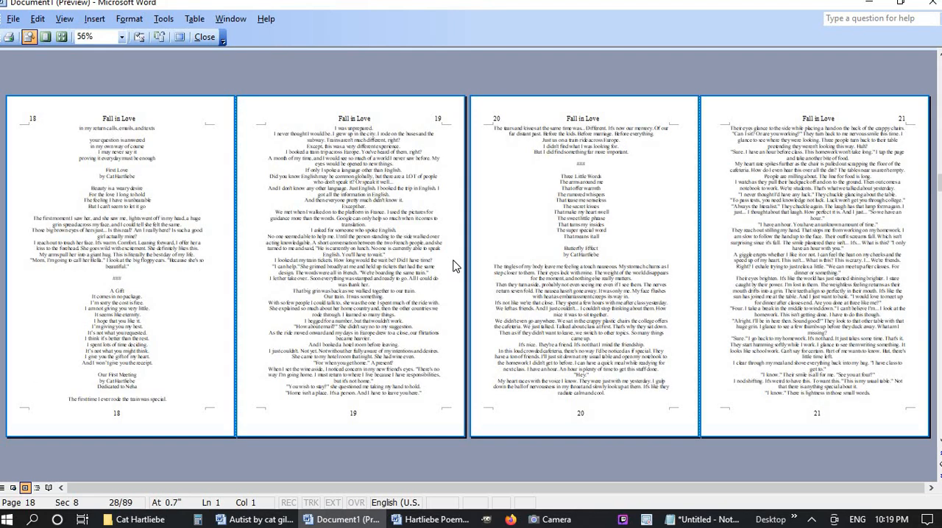
scroll(454, 266, "down", 1)
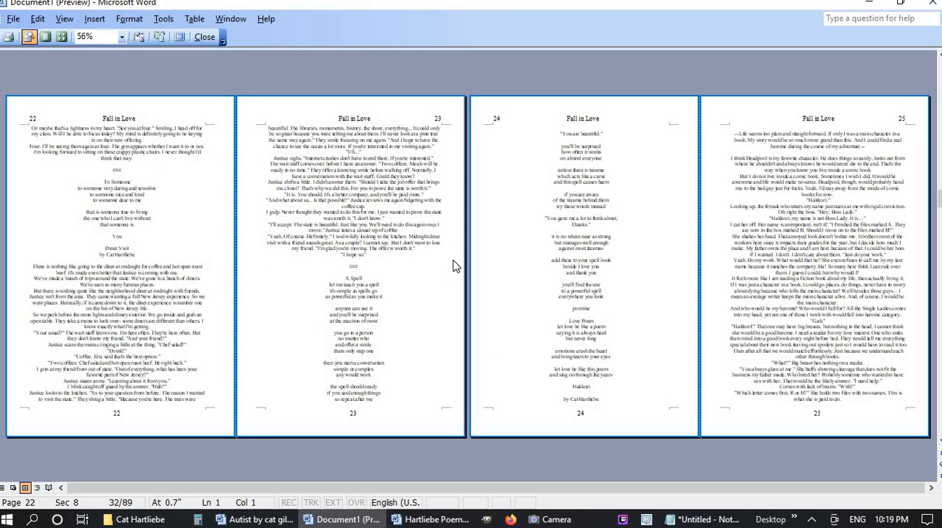
scroll(454, 266, "down", 1)
scroll(453, 266, "down", 1)
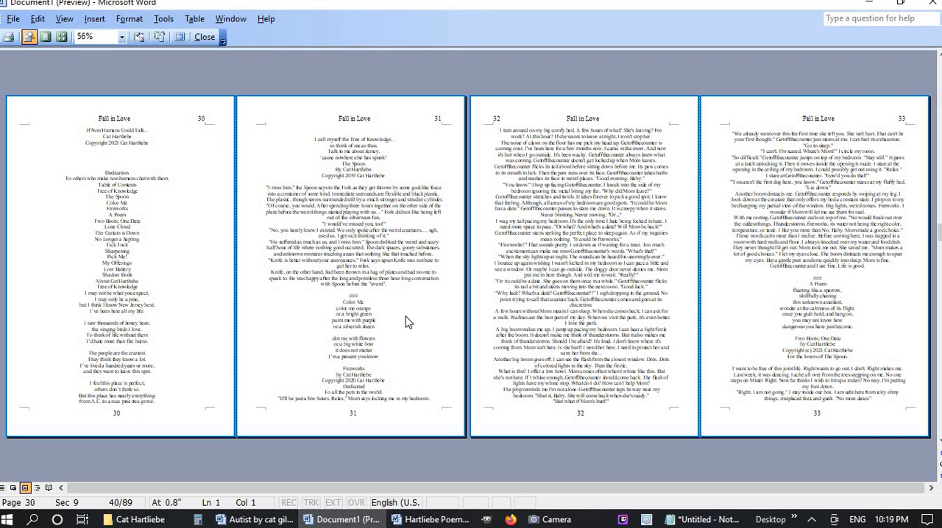
scroll(406, 317, "down", 3)
scroll(406, 317, "up", 13)
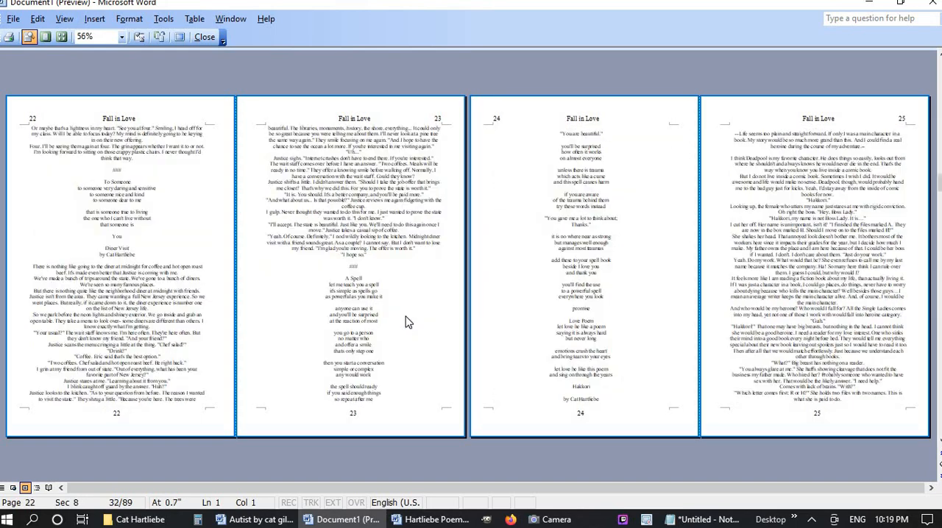
left_click(204, 37)
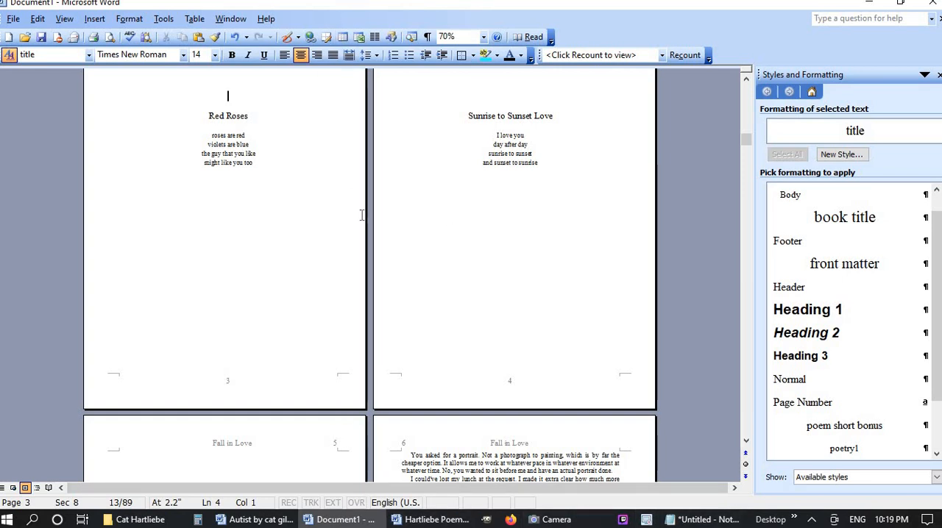
scroll(521, 337, "up", 5)
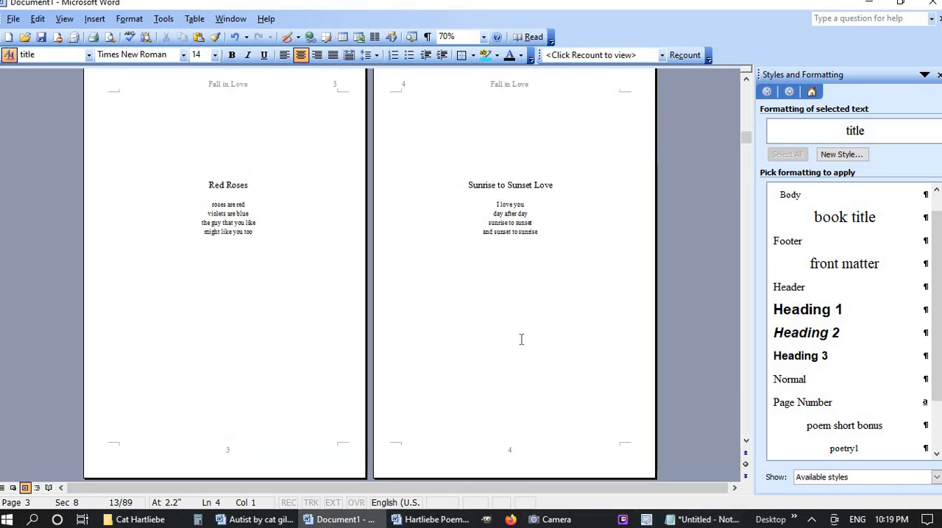